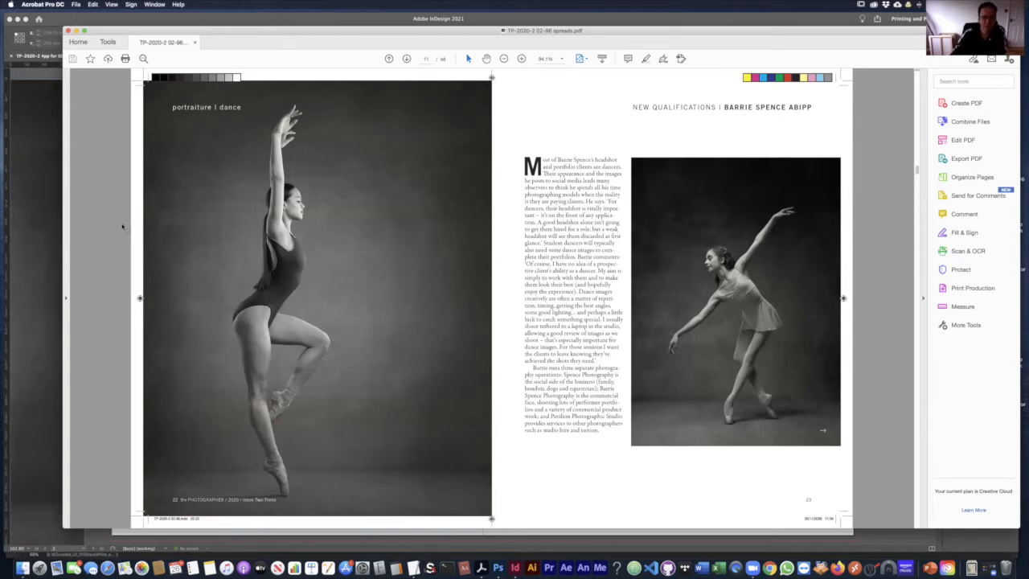
- Switch to InDesign, start a new document, and reposition and widen its setup dialog
left_click(515, 568)
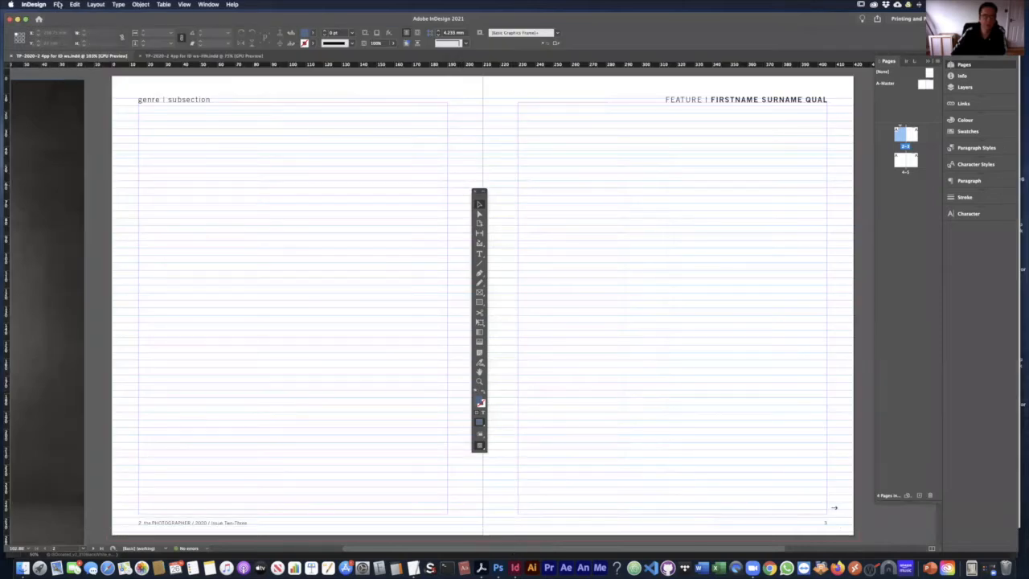
left_click(58, 4)
mouse_move(121, 14)
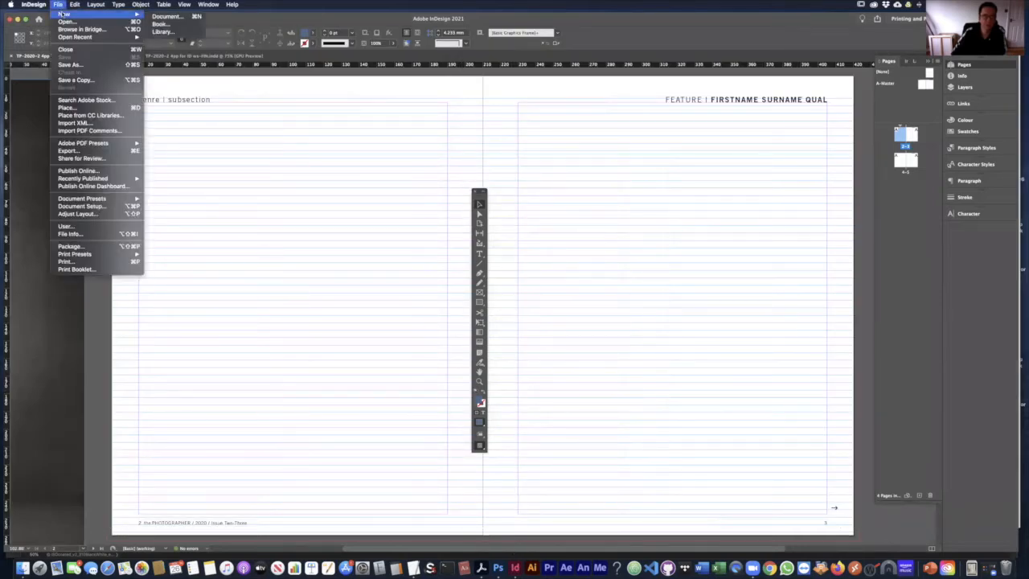
left_click(188, 18)
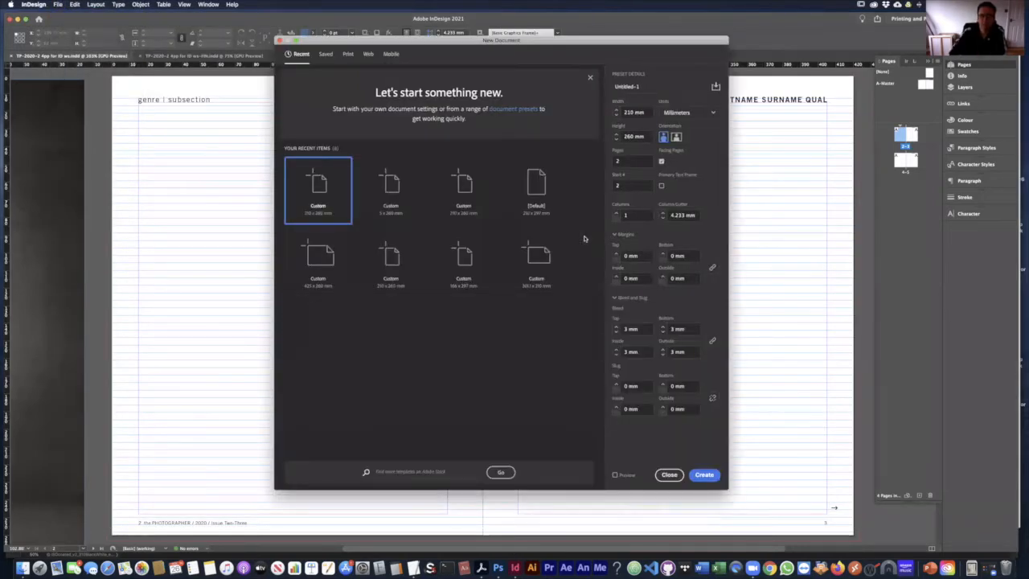
left_click_drag(587, 44, 551, 56)
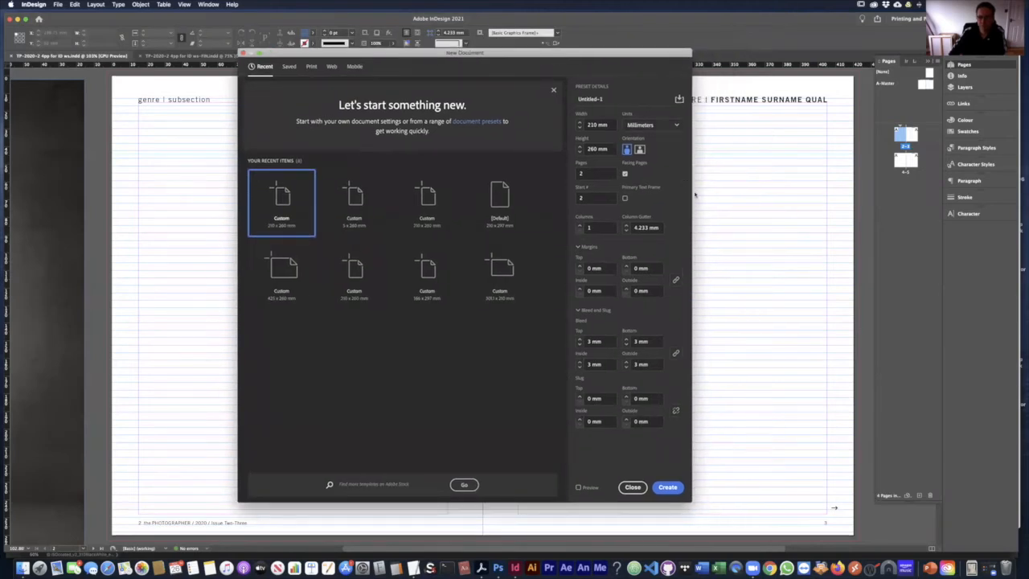
left_click_drag(692, 192, 729, 194)
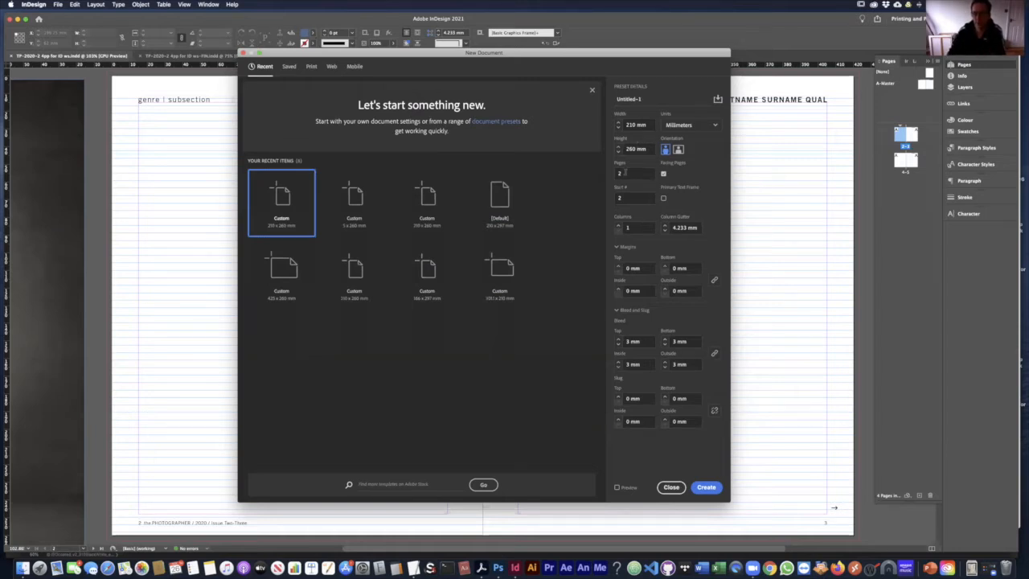
- Turn off facing pages, set the height to 297 mm and the start number to 1, and create the document
left_click(625, 172)
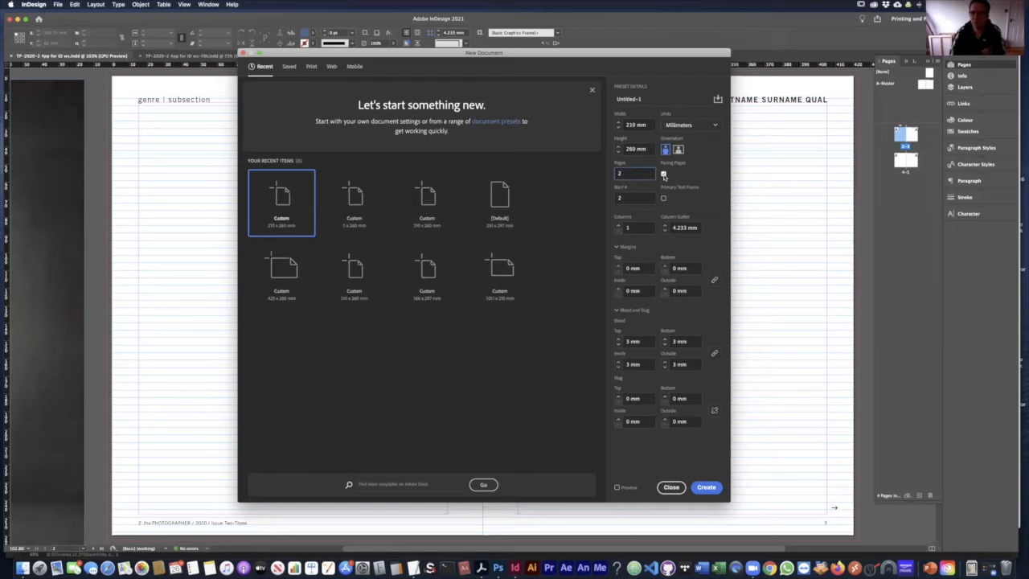
left_click(663, 175)
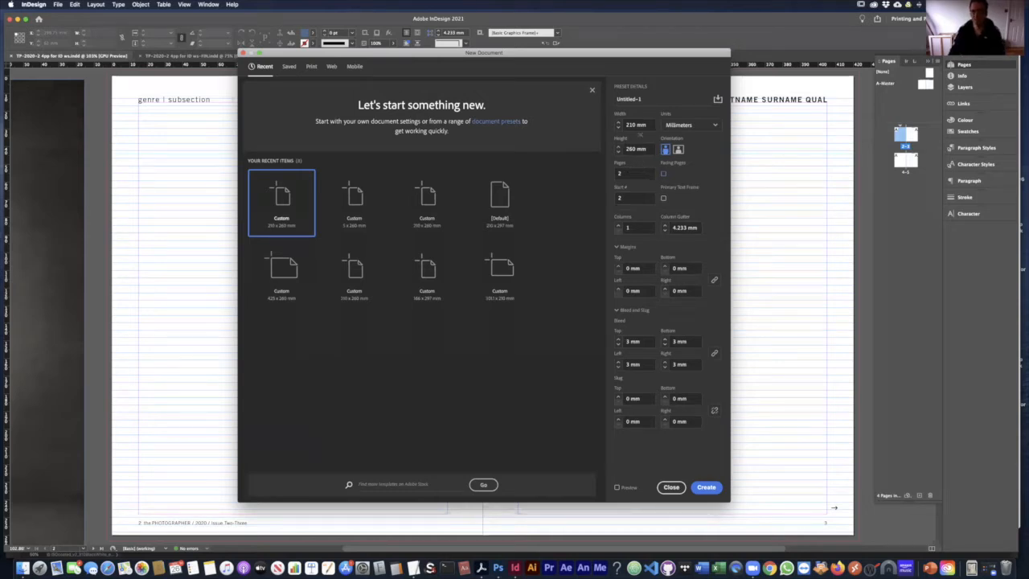
left_click(632, 149)
double_click(632, 149)
type("297")
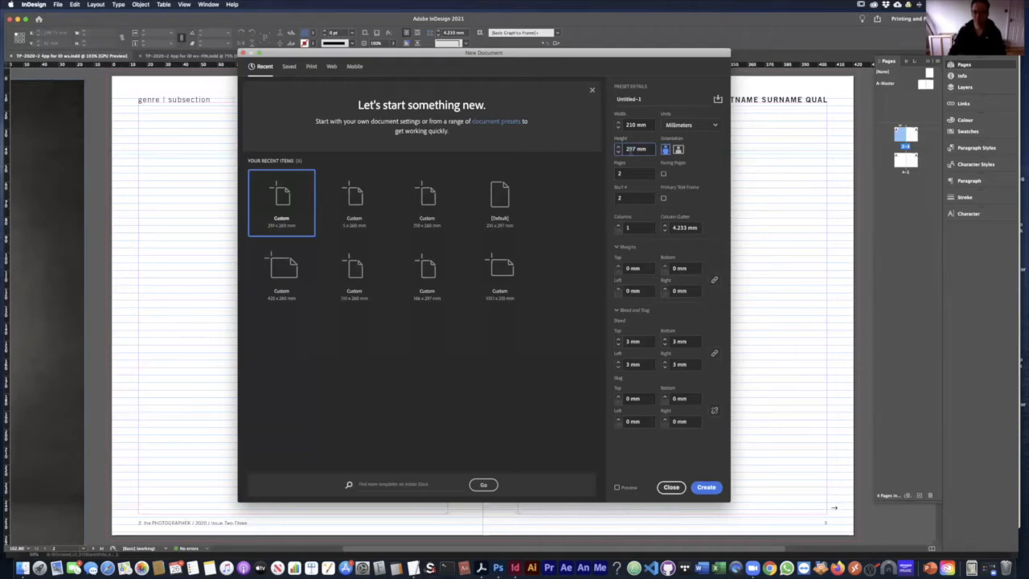
left_click(626, 172)
key("Tab")
type("1")
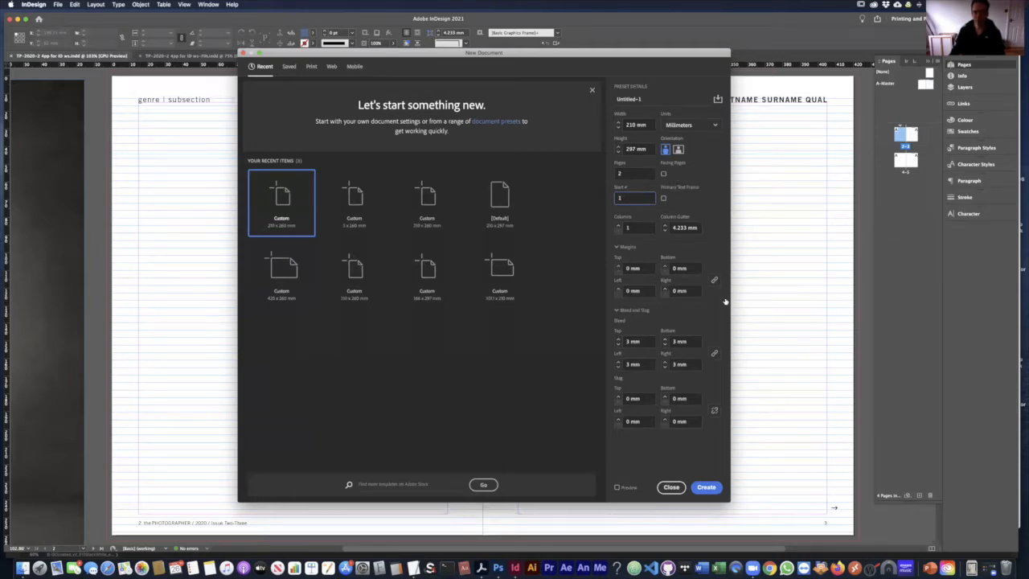
left_click(706, 487)
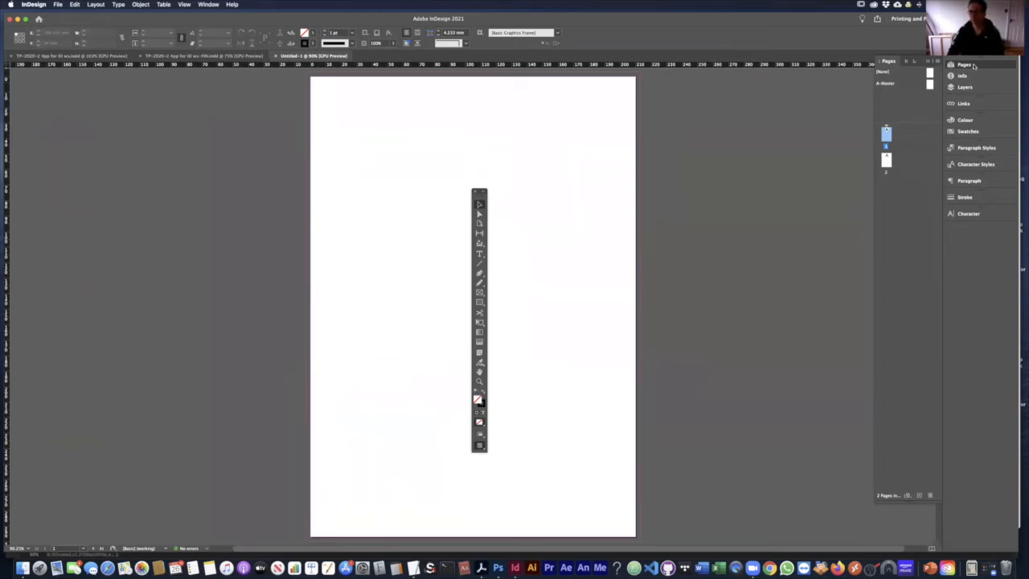
- Choose the Printing and Proofing workspace and bring the document's page overview back into view
left_click(974, 66)
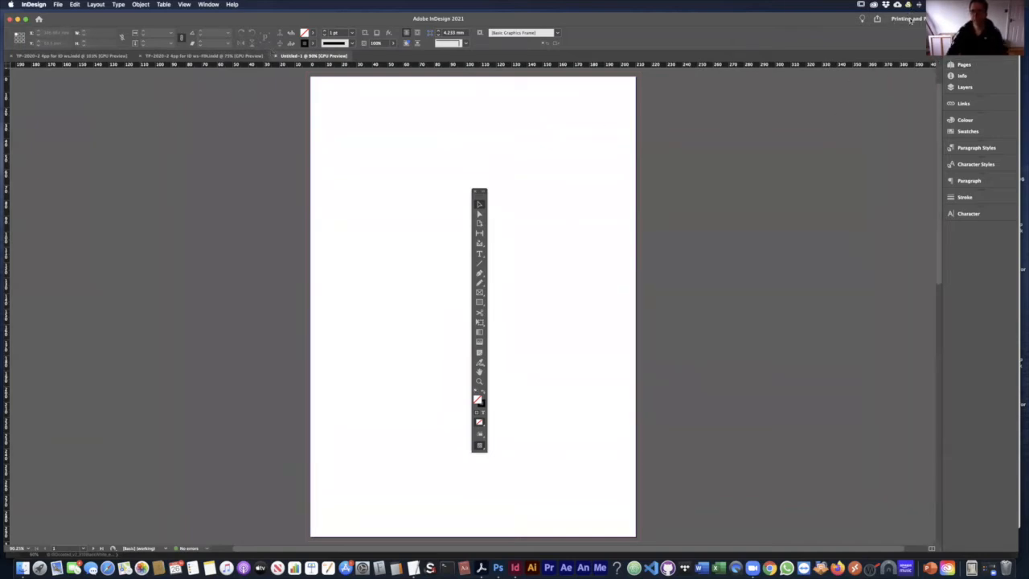
left_click(917, 19)
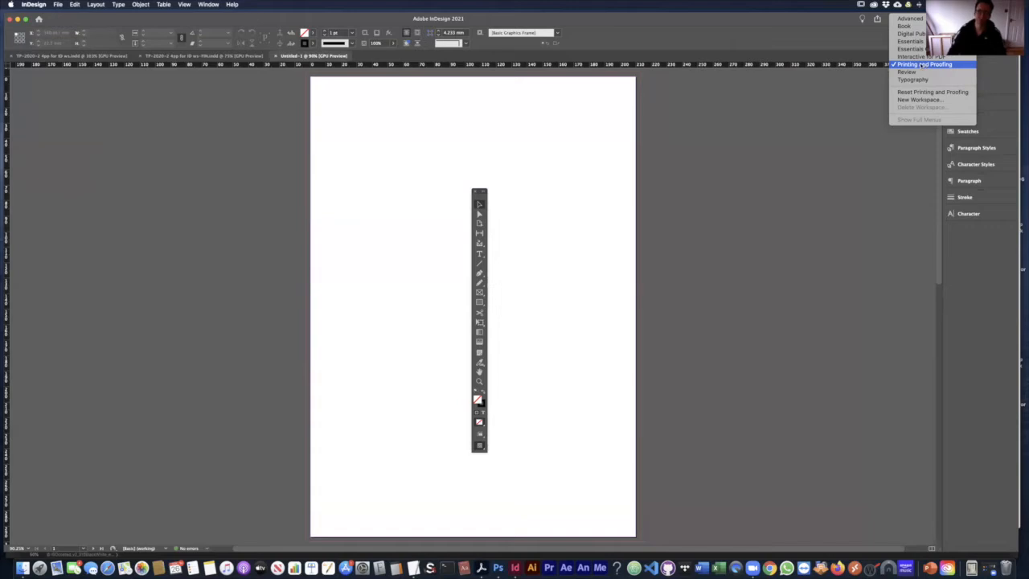
left_click(921, 65)
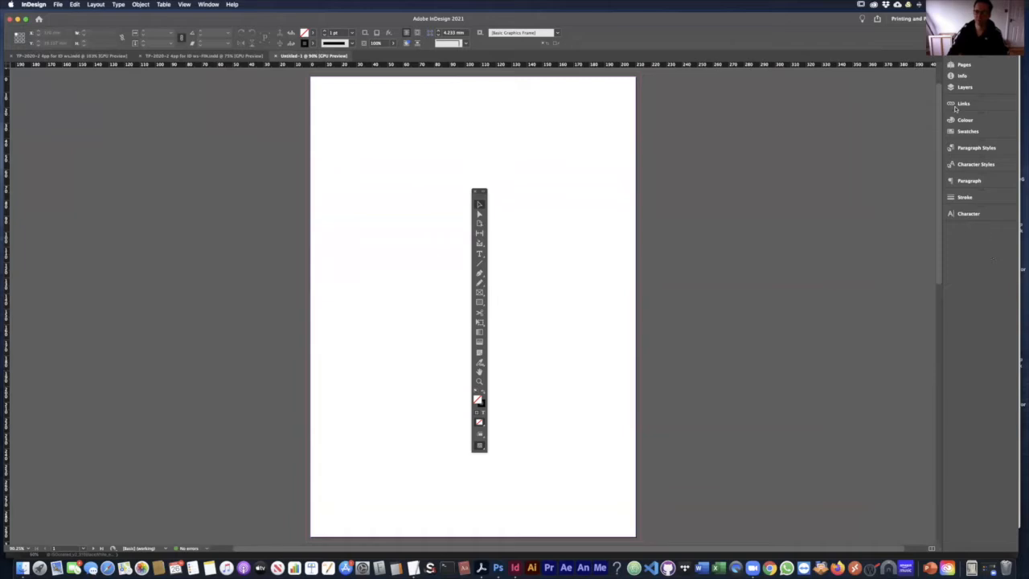
left_click(963, 65)
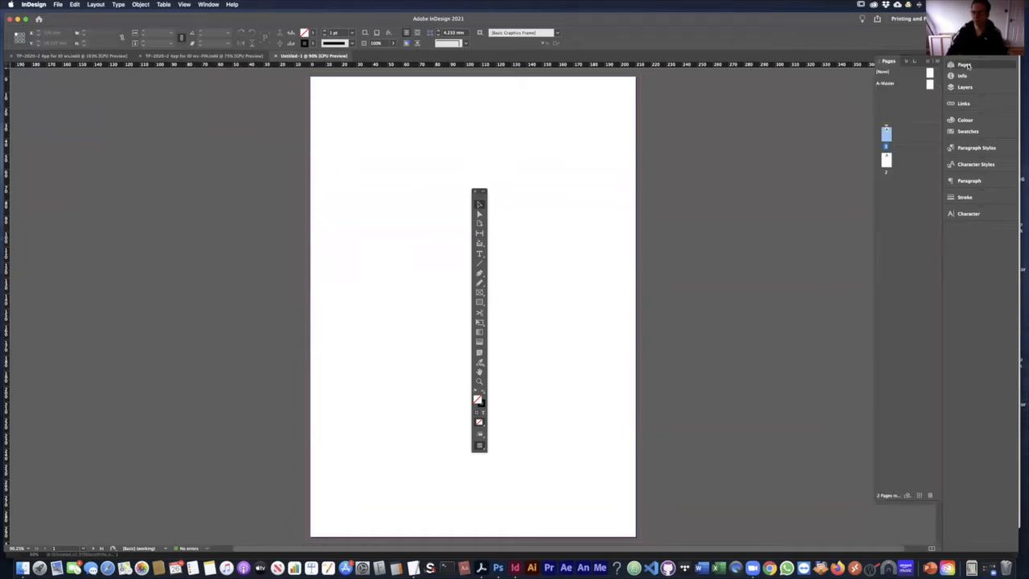
- Add three pages based on A-Master below page 2 in the page overview
left_click(891, 188)
left_click_drag(929, 84, 886, 191)
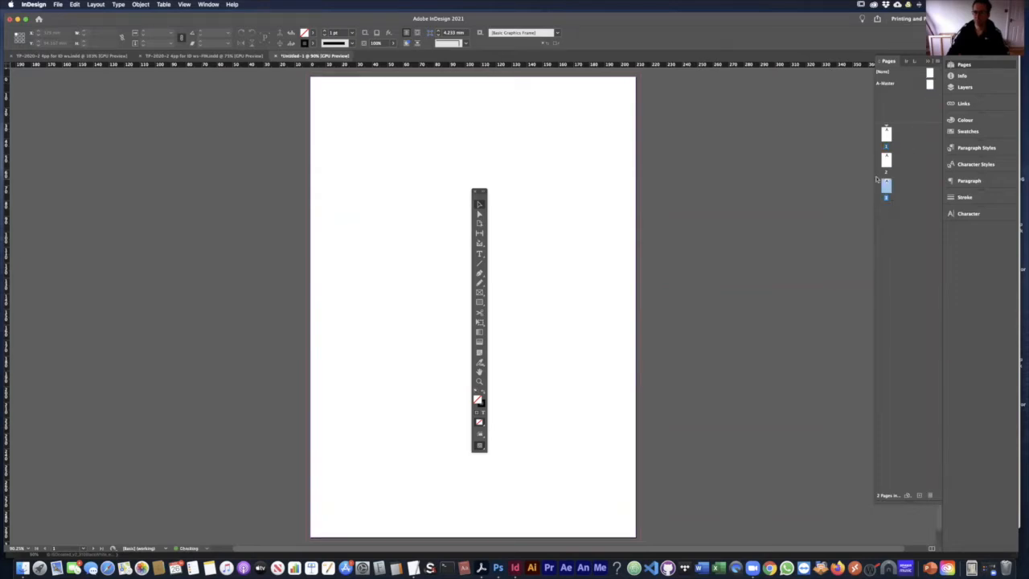
left_click_drag(930, 84, 886, 213)
left_click_drag(930, 85, 887, 241)
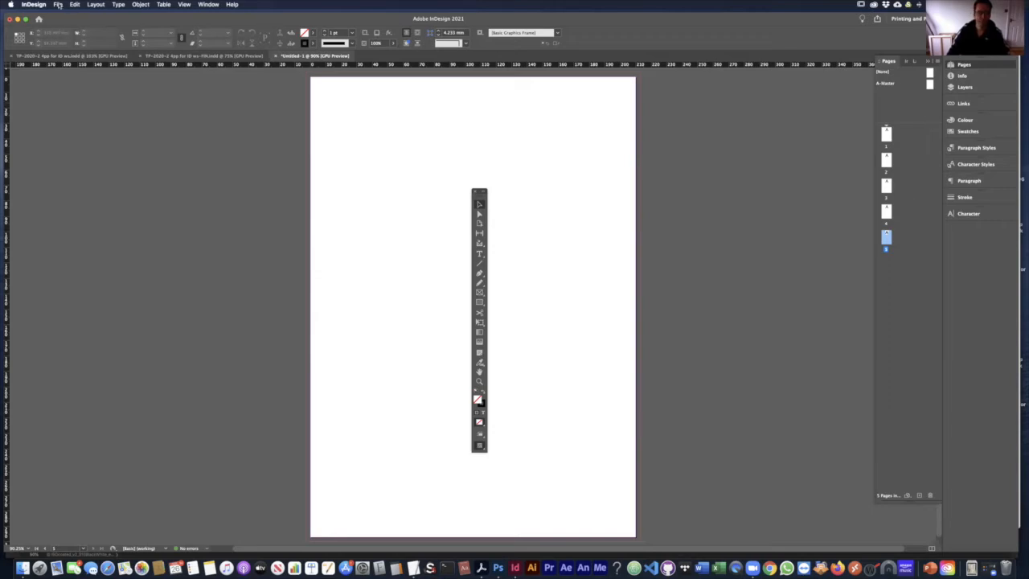
- Start another new document and turn on facing pages for it
left_click(58, 4)
mouse_move(98, 17)
left_click(167, 16)
left_click(663, 174)
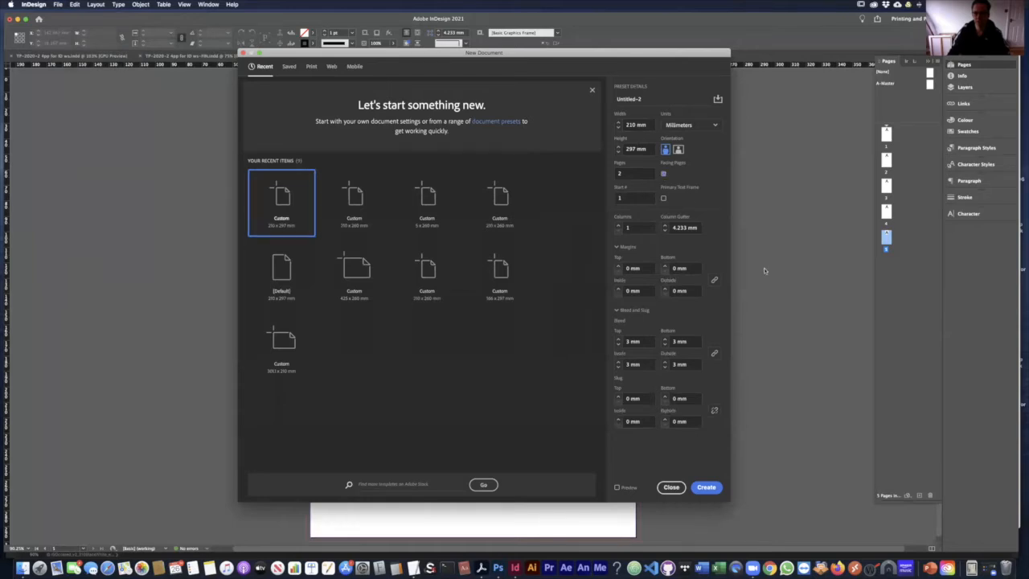
- Set the page count to 4 and the start number to 1, and create the facing-pages document
double_click(631, 174)
type("4")
double_click(623, 197)
type("3")
left_click(706, 487)
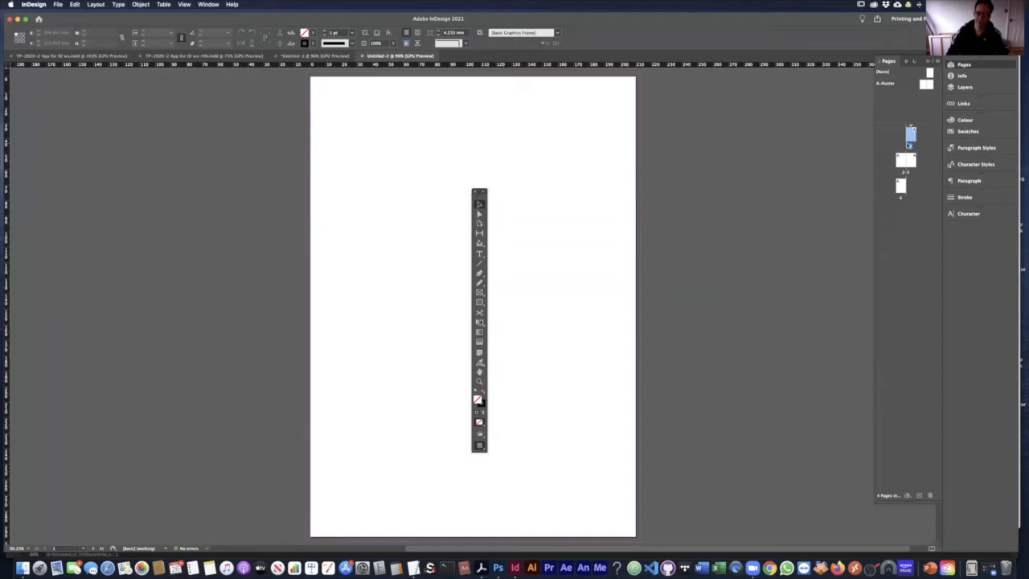
left_click(925, 137)
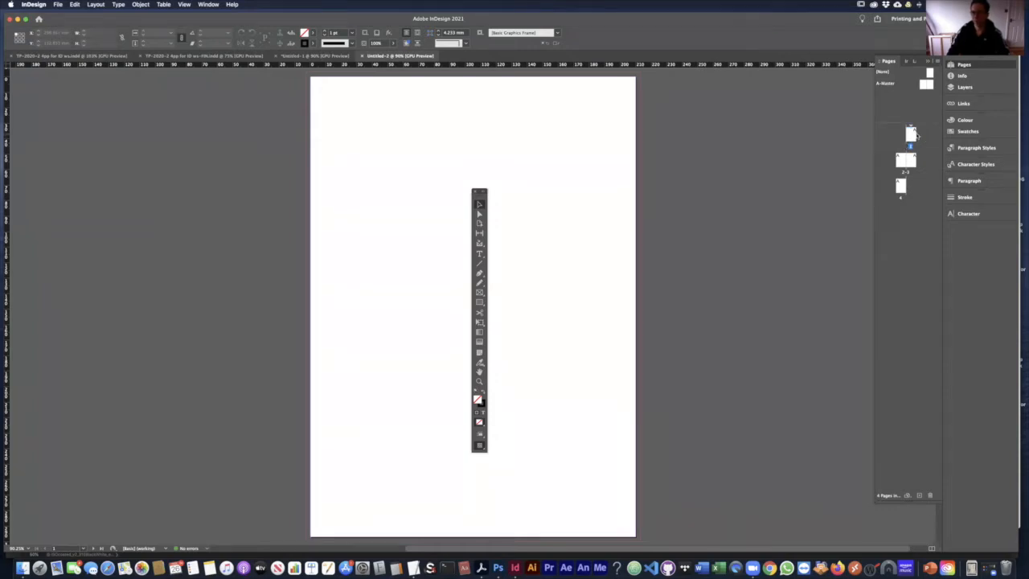
left_click(900, 160)
left_click(901, 185)
- Create a third four-page document with facing pages and its start number set to 2
left_click(58, 4)
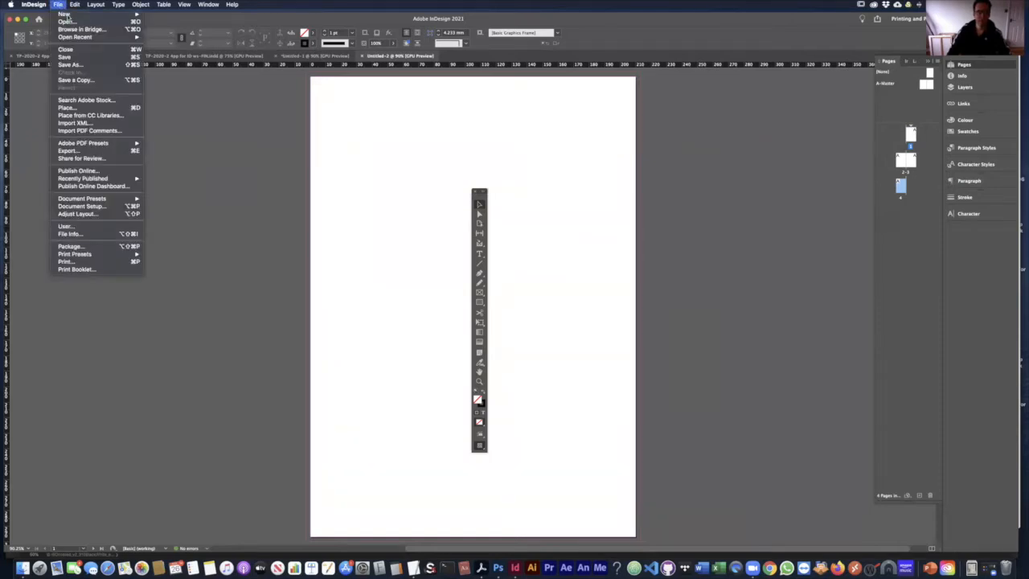
mouse_move(97, 14)
left_click(164, 16)
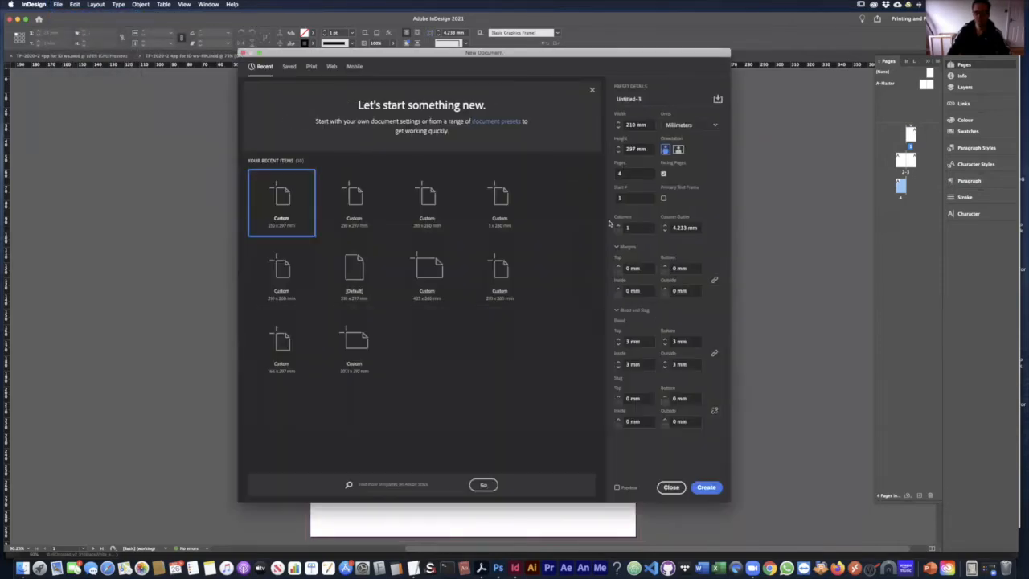
left_click(633, 197)
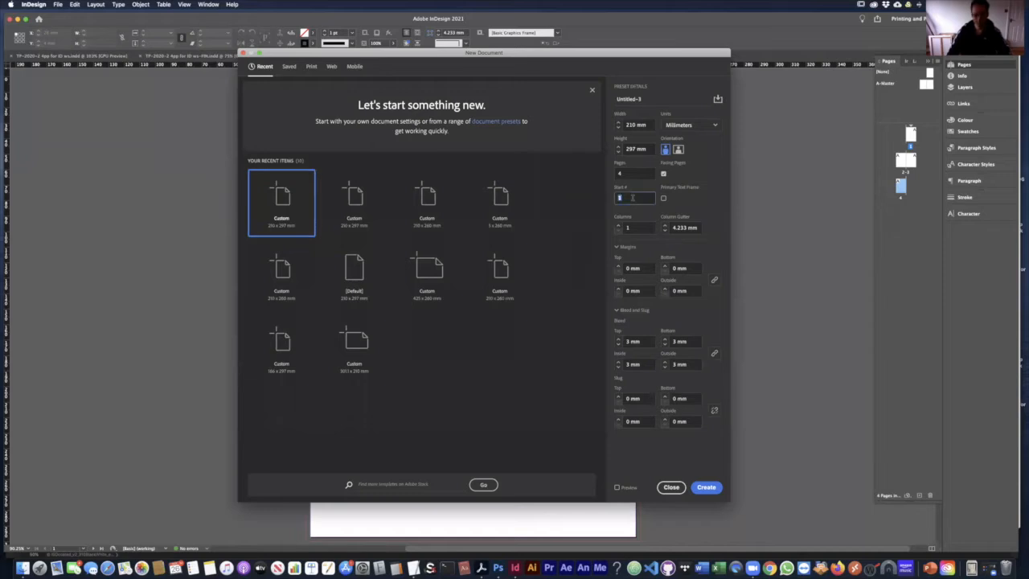
type("2")
left_click(709, 487)
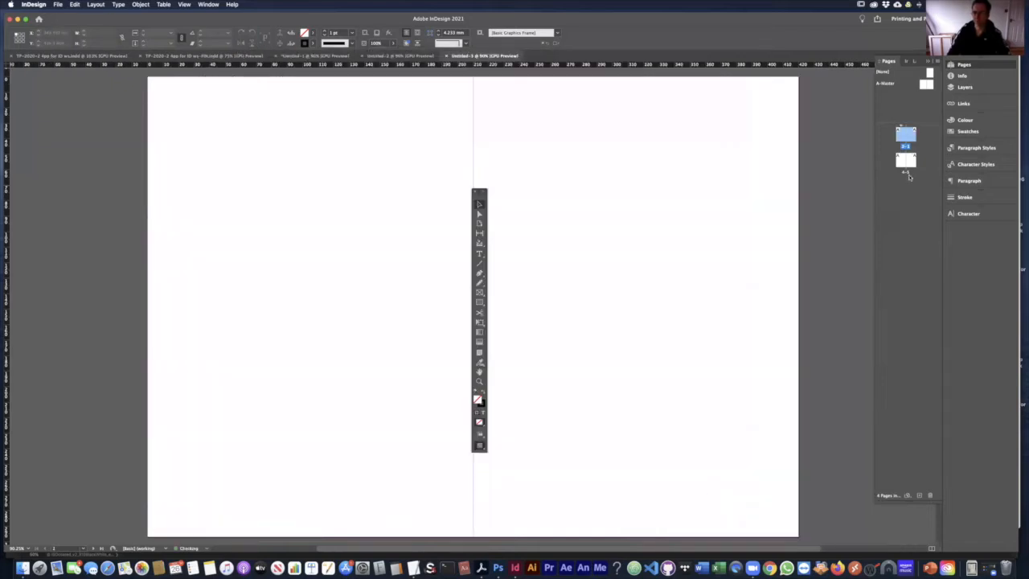
left_click(925, 133)
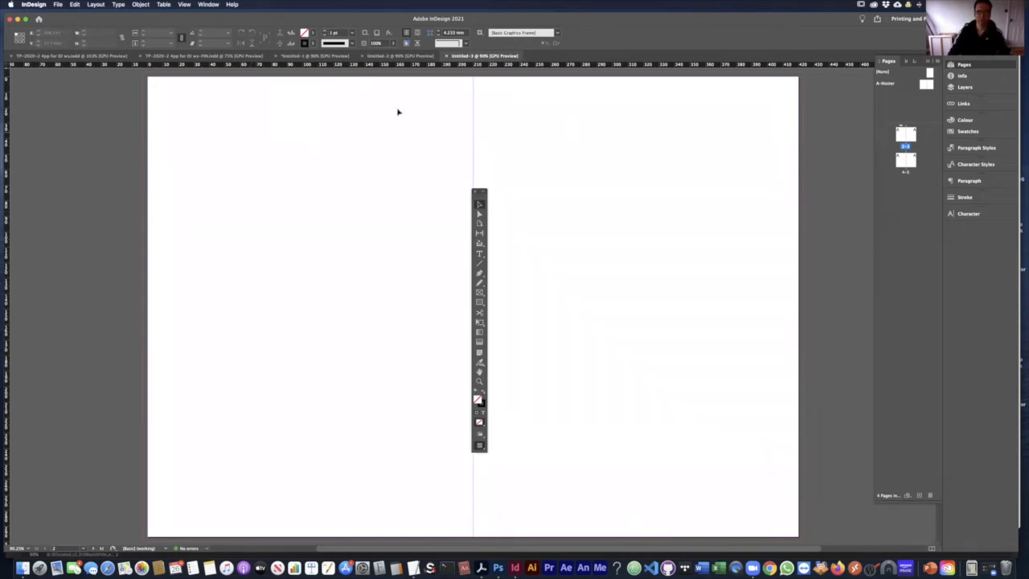
- Switch to the Untitled-1 document and move the floating toolbox off the page onto the pasteboard
left_click(298, 57)
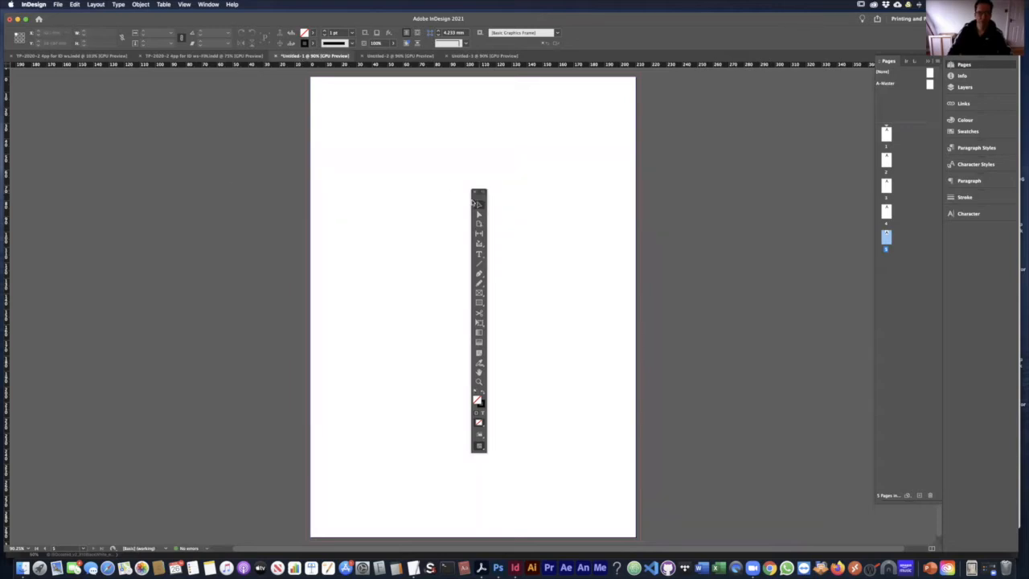
left_click_drag(479, 193, 67, 109)
left_click(908, 192)
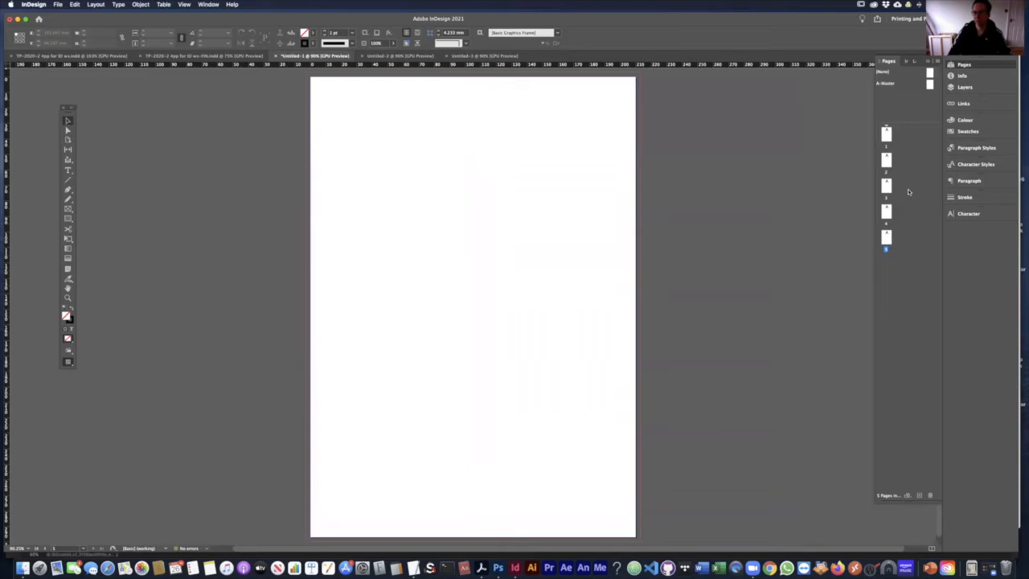
- Select pages 3 to 5 of the single-sided document and delete them
left_click(887, 187)
left_click(887, 238, "shift")
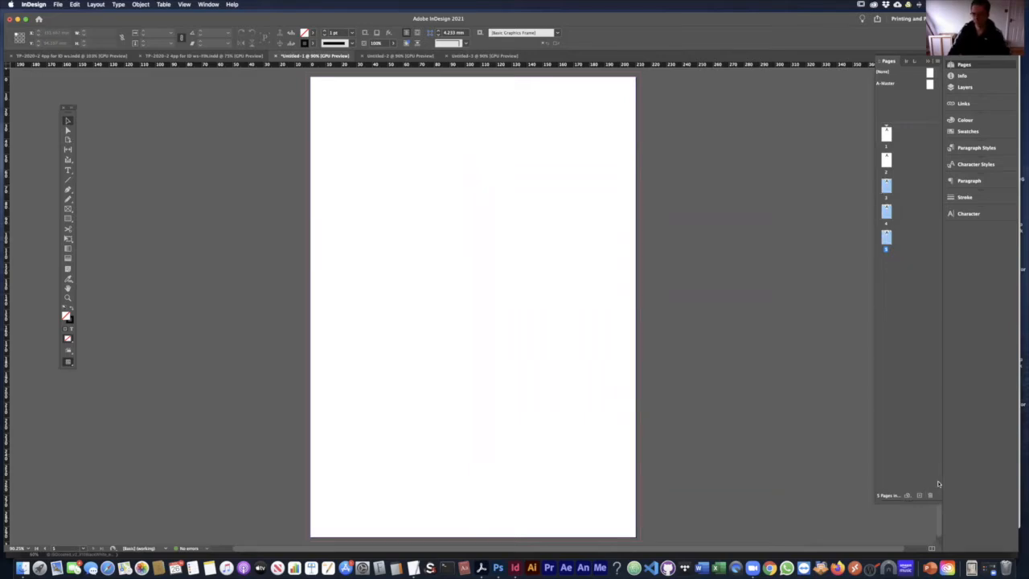
left_click(904, 194)
left_click(886, 186)
left_click(886, 235, "shift")
left_click(930, 497)
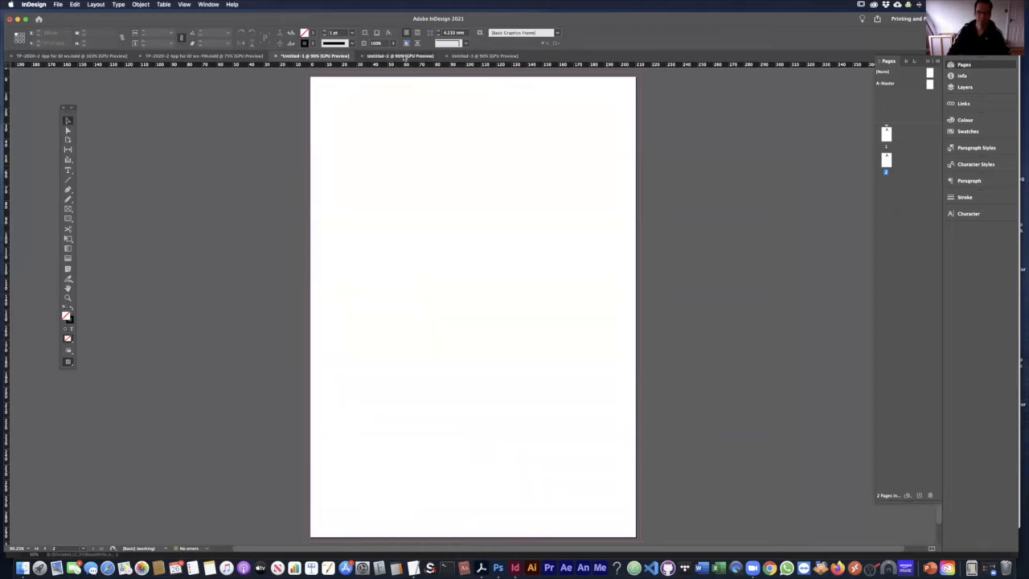
- Switch to the Untitled-2 document, go to page 4 and zoom out to 75% so the whole page shows
left_click(404, 58)
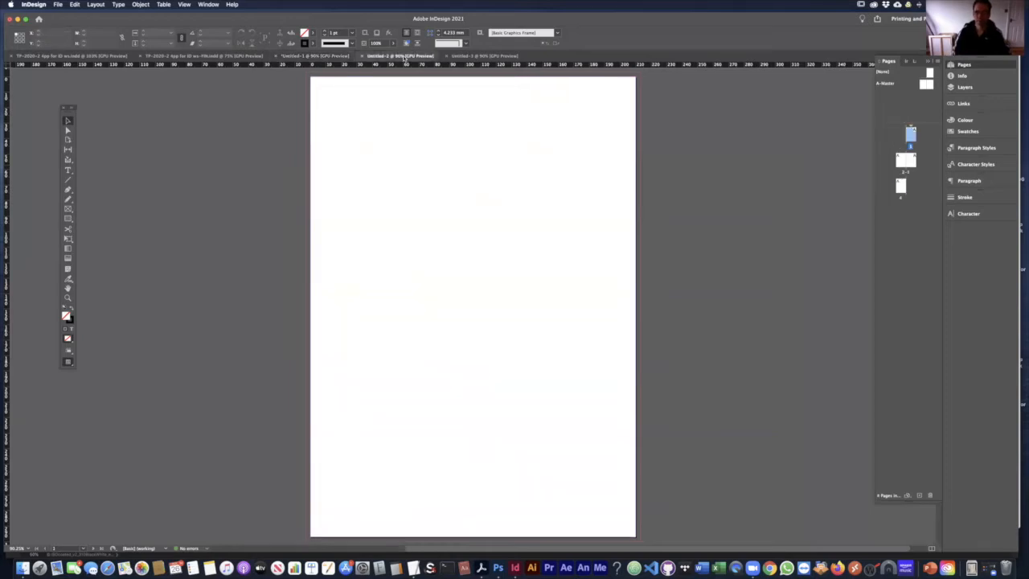
left_click(921, 171)
double_click(901, 187)
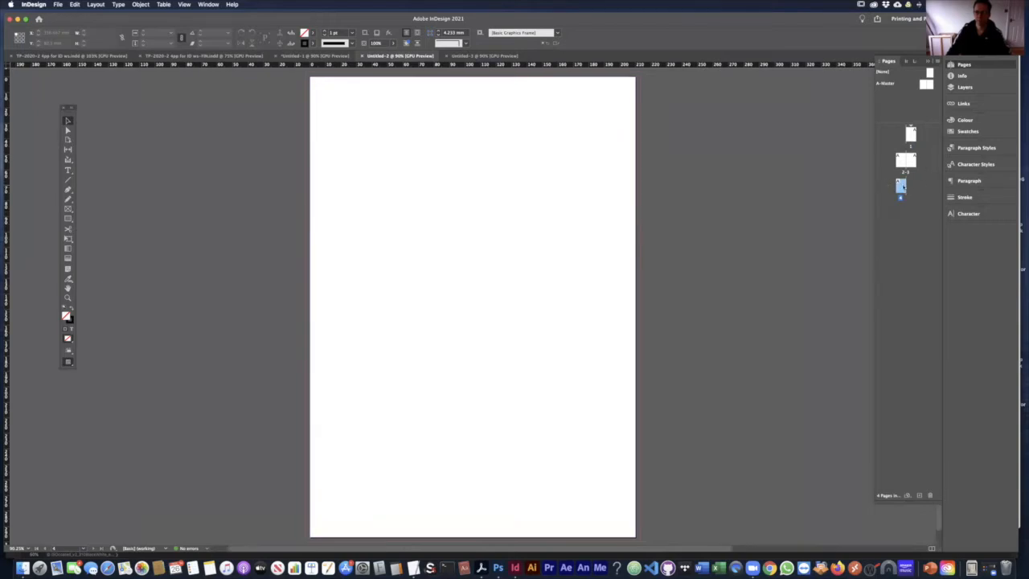
key("super+0")
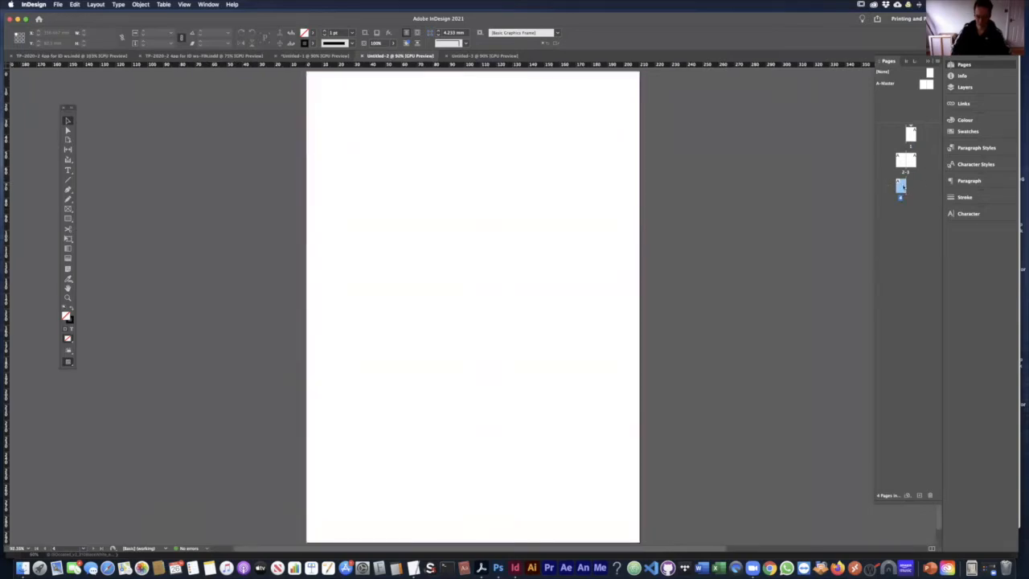
key("super+minus")
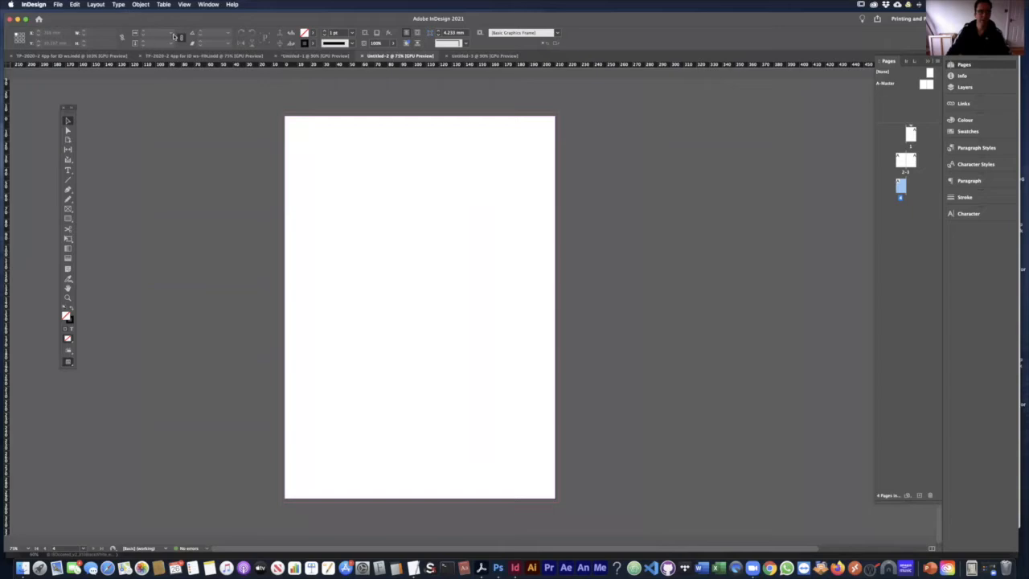
- Insert four pages after page 4 of Untitled-2, and switch to the Untitled-3 document
left_click(96, 5)
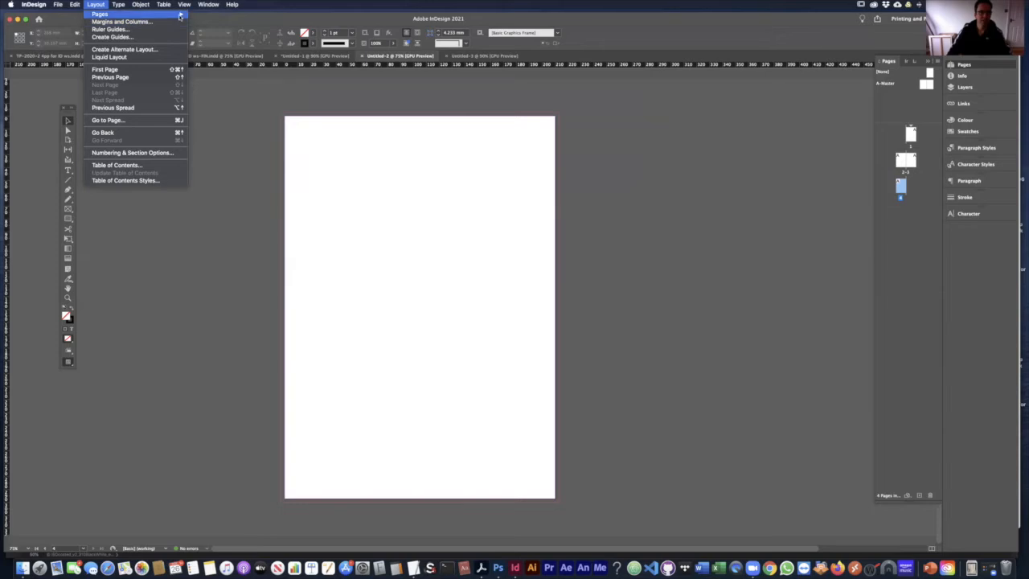
mouse_move(180, 15)
left_click(210, 22)
type("6")
left_click(584, 286)
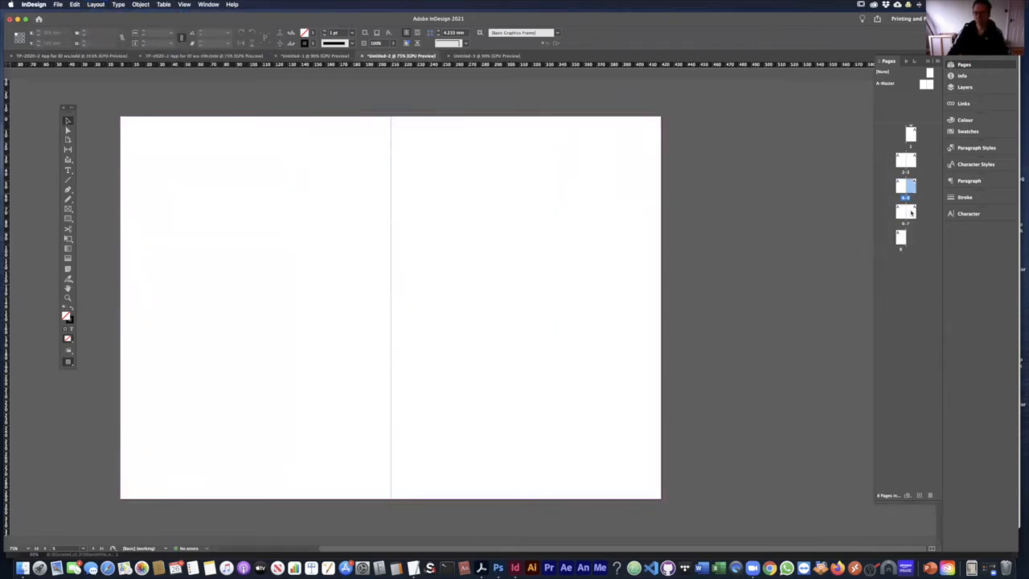
left_click(914, 245)
left_click(472, 56)
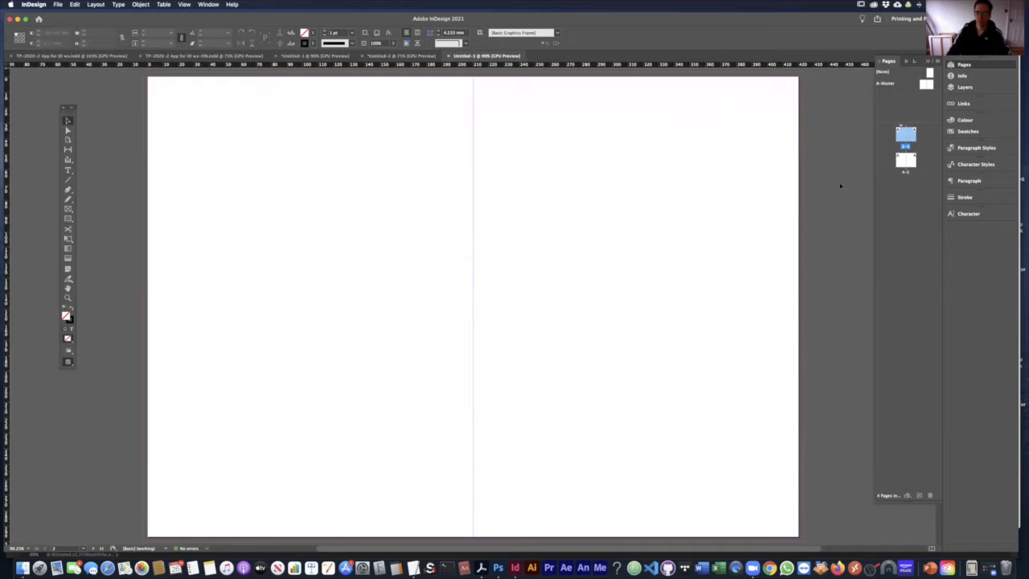
- Switch to the Untitled-1 document and review the settings for a new document without creating one
left_click(928, 188)
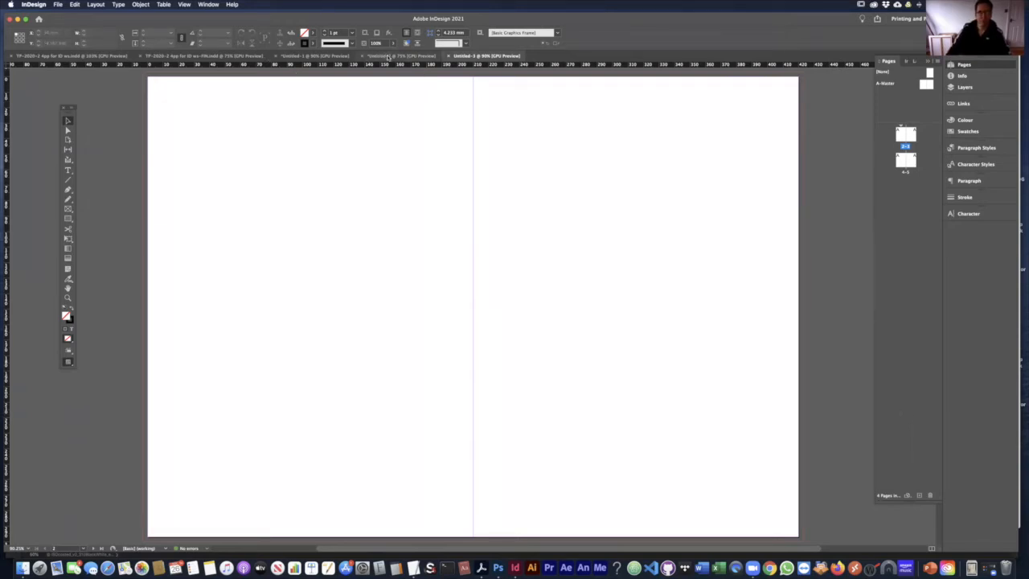
left_click(330, 57)
key("super+n")
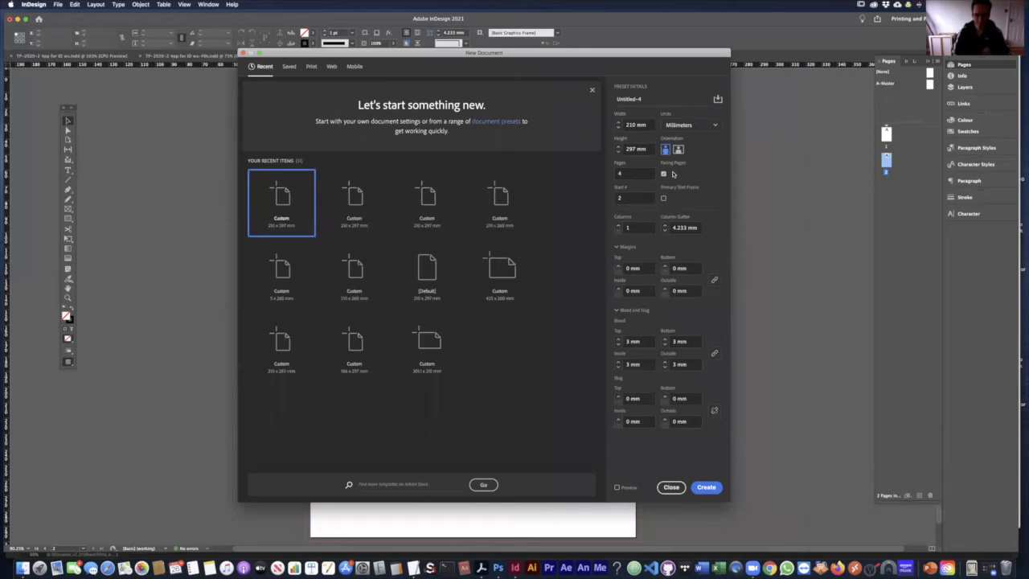
left_click(671, 487)
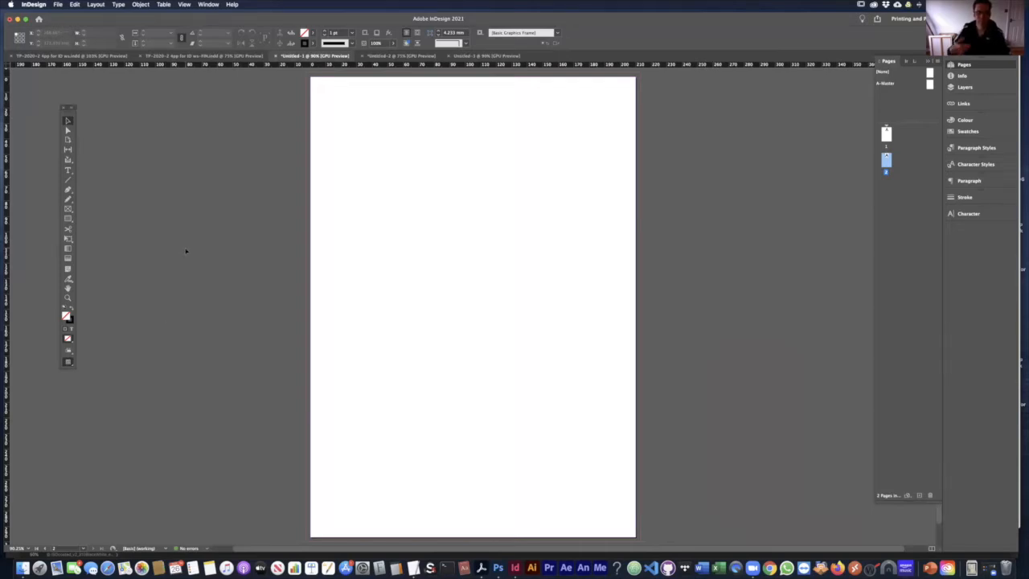
- Draw a rectangle about 67 × 18 mm near the page's upper-right corner, running over the right page edge into the bleed
left_click(67, 218)
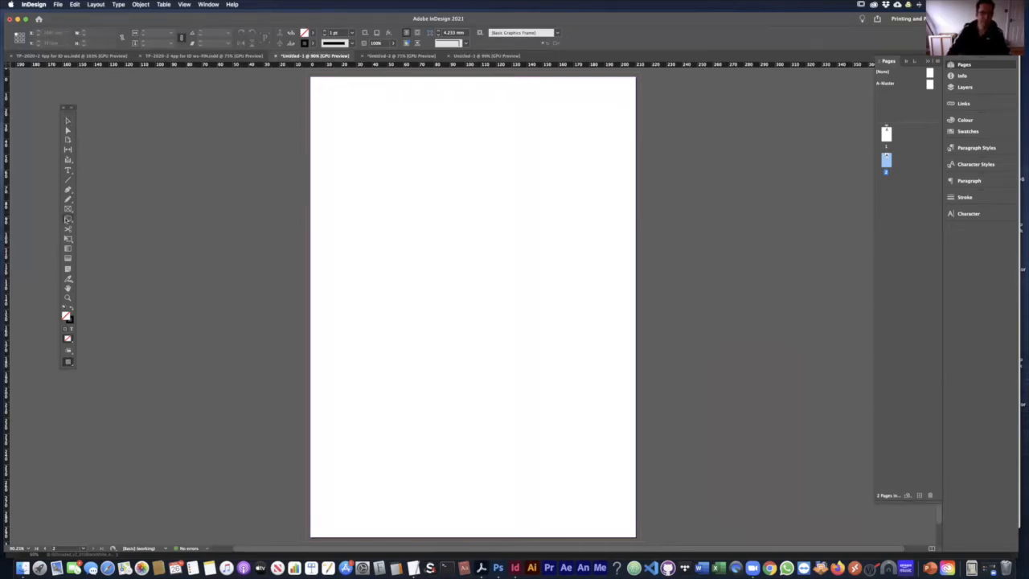
left_click_drag(544, 94, 635, 121)
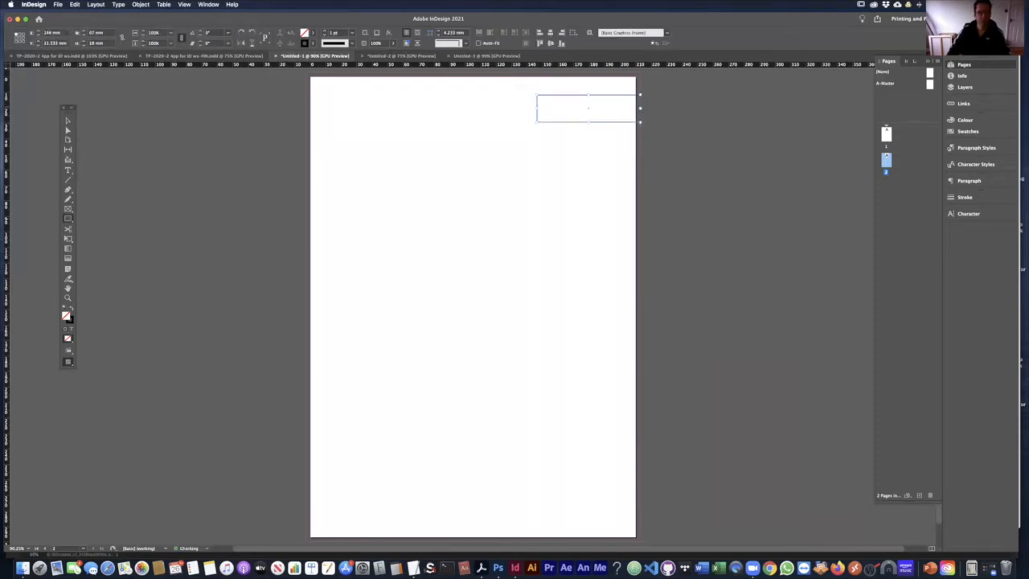
key("v")
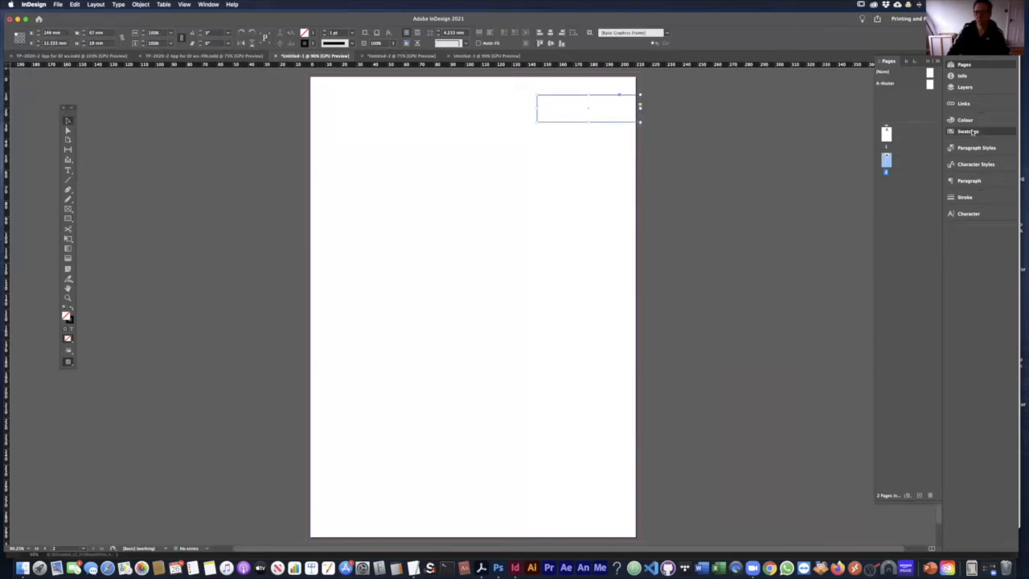
- Remove the rectangle's stroke and fill it with the red swatch C=15 M=100 Y=100 K=0
left_click(967, 131)
left_click(869, 143)
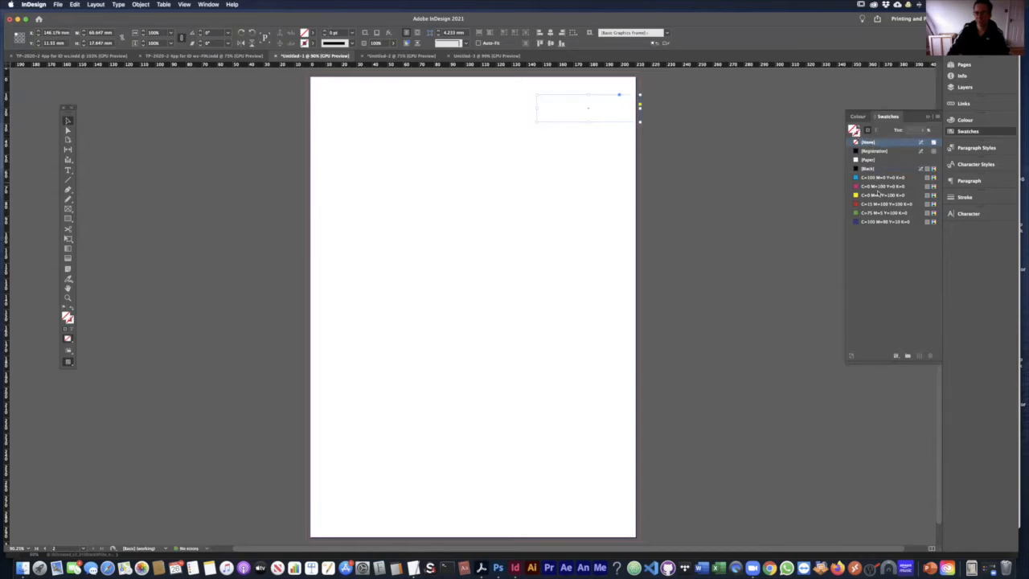
left_click(879, 205)
left_click(663, 154)
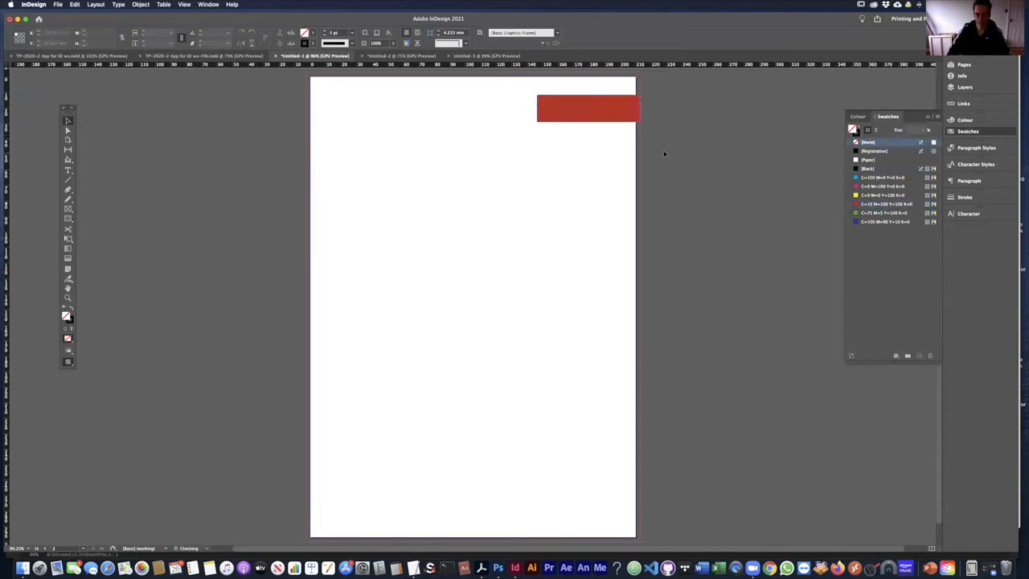
- At 200% zoom, move the red rectangle so its right side ends exactly on the page edge
key("super+2")
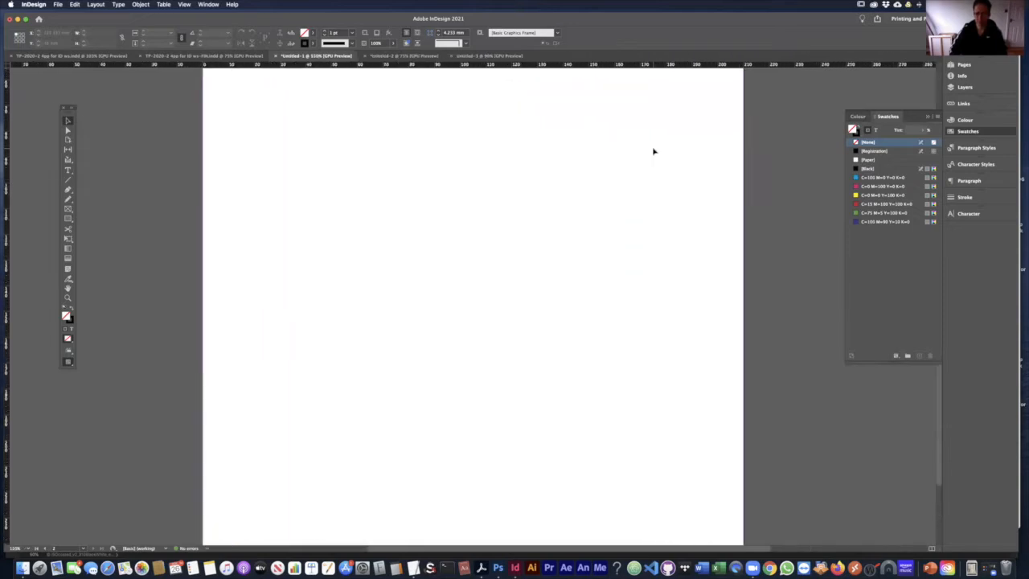
left_click_drag(717, 135, 487, 411)
left_click_drag(540, 264, 526, 374)
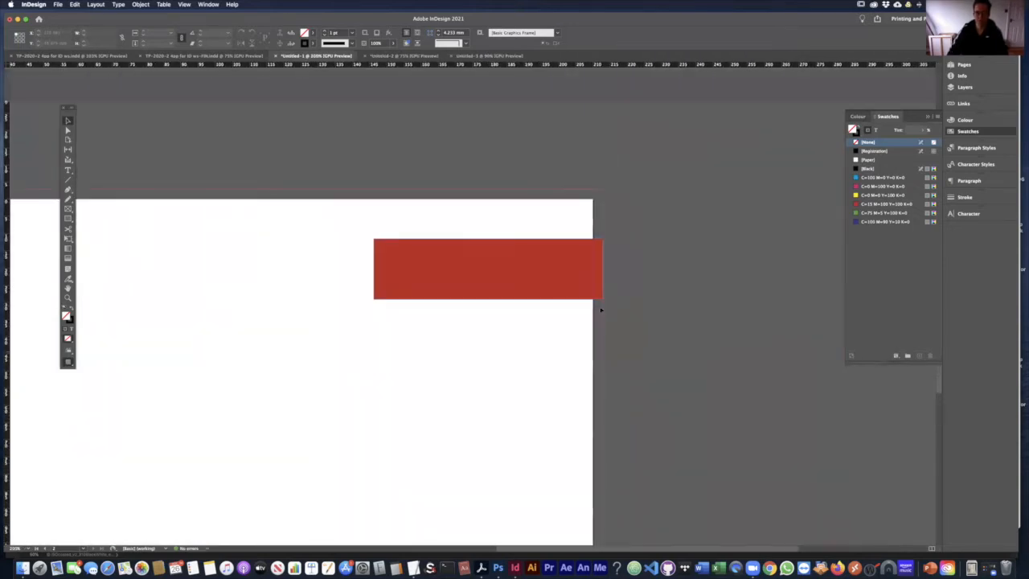
mouse_move(537, 255)
left_mouse_down()
mouse_move(506, 259)
mouse_move(531, 258)
left_mouse_up()
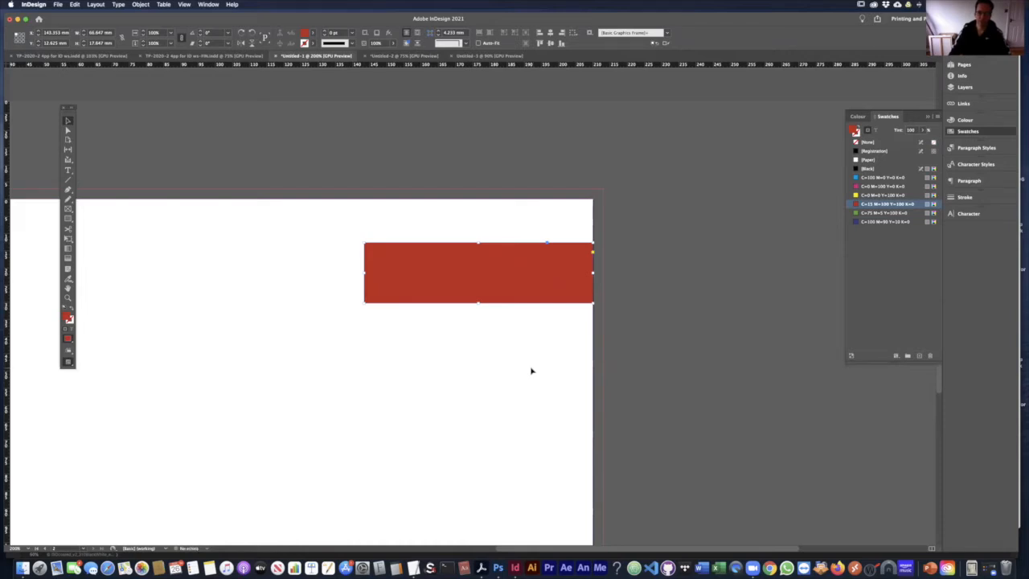
- Stretch the red rectangle's right side out to the bleed line, making it about 70 mm wide, and leave it selected
left_click_drag(593, 271, 604, 272)
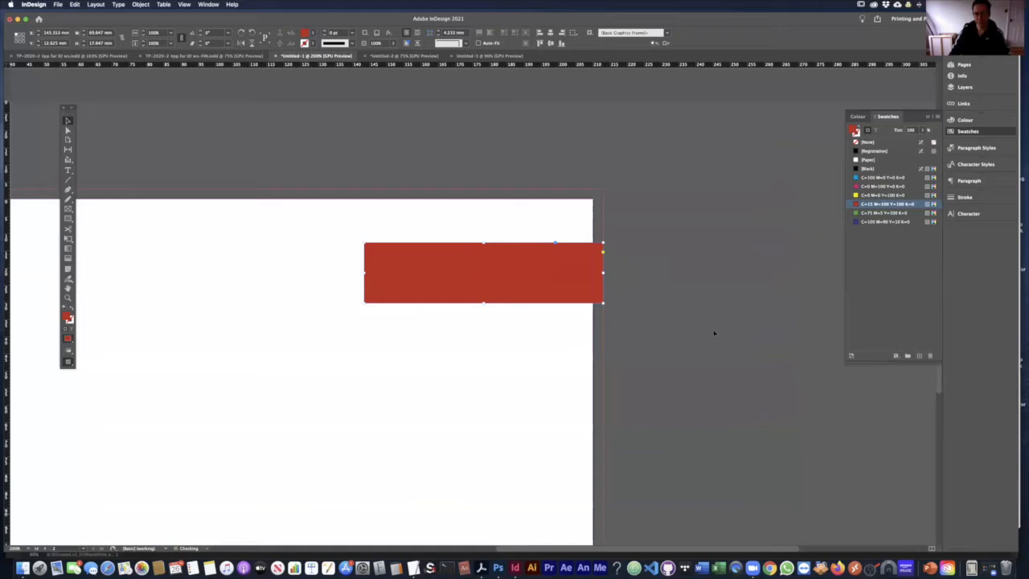
left_click(624, 356)
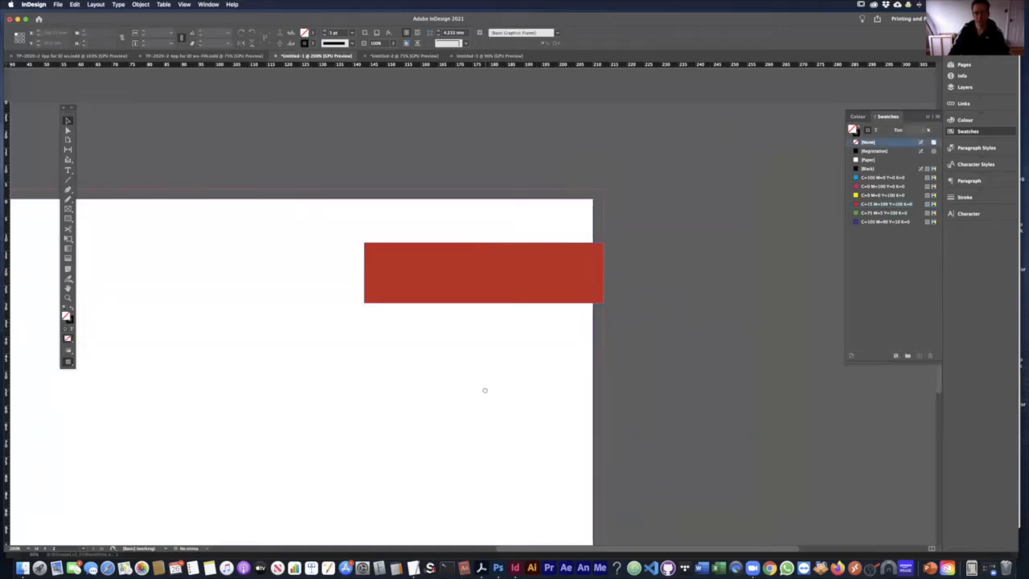
scroll(484, 389, "left", 5)
scroll(485, 390, "down", 2)
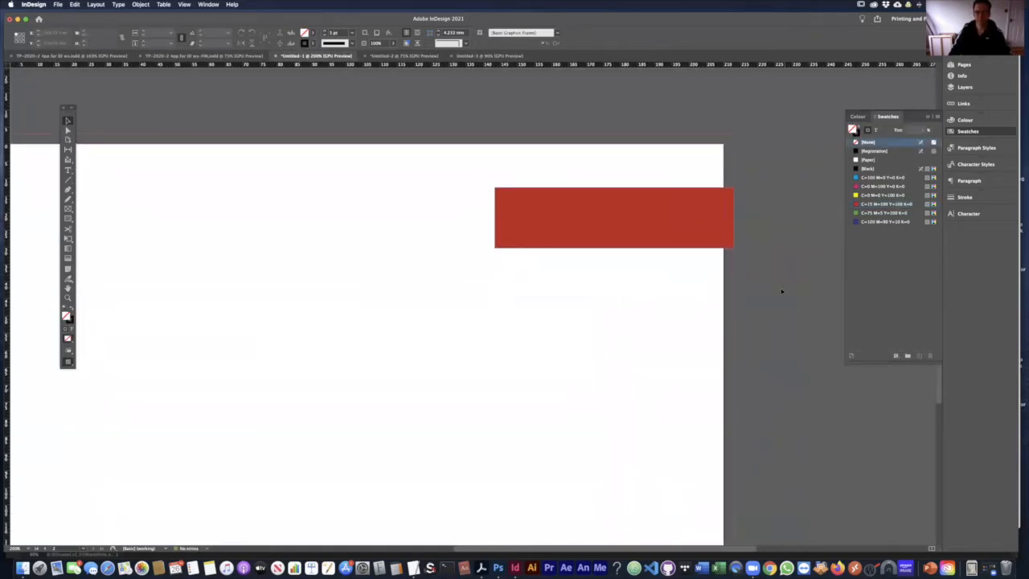
left_click(729, 202)
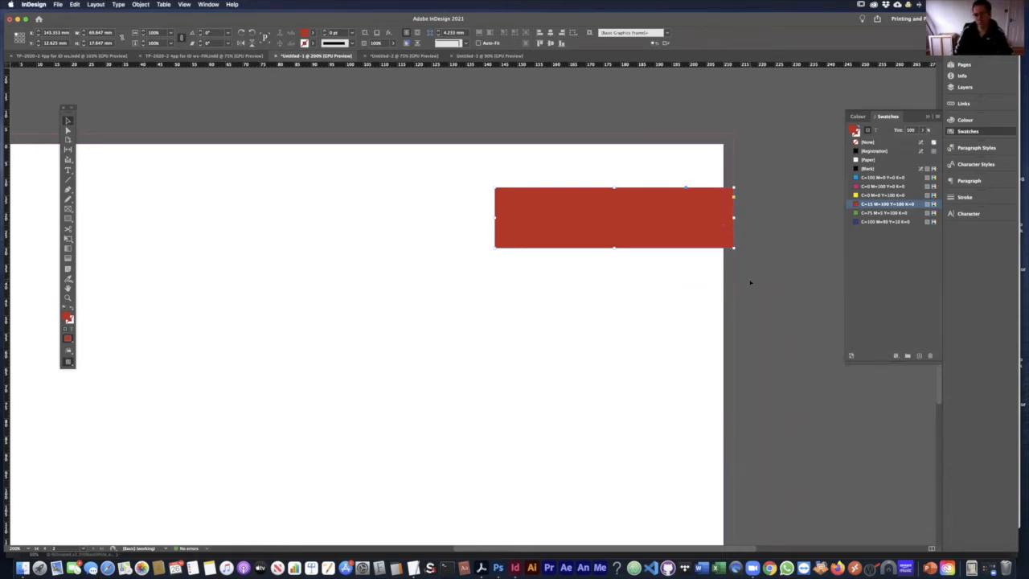
left_click(765, 224)
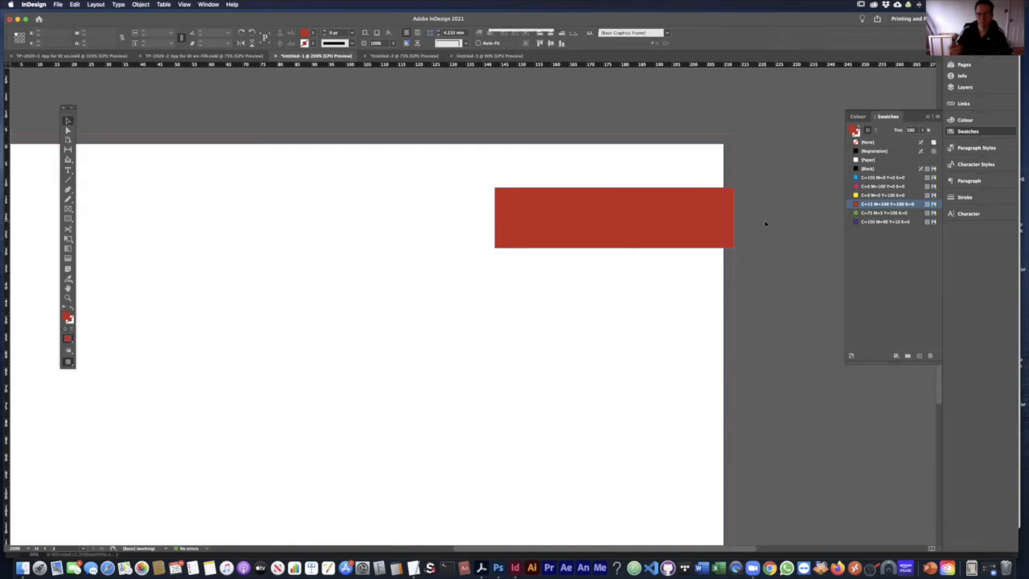
left_click(710, 201)
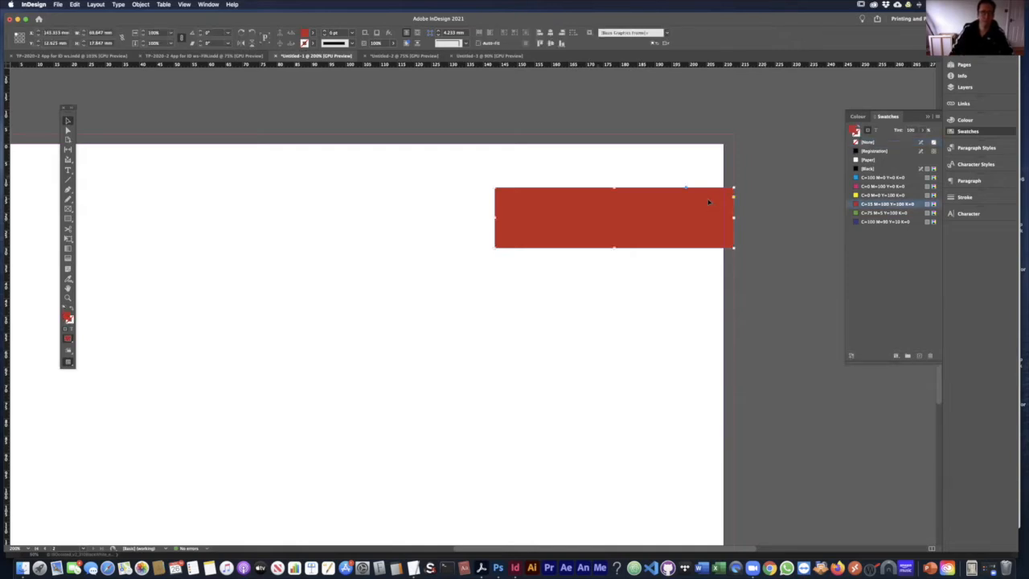
- Start a new document, unlink its bleed values and set only the top bleed to 6 mm
key("super+n")
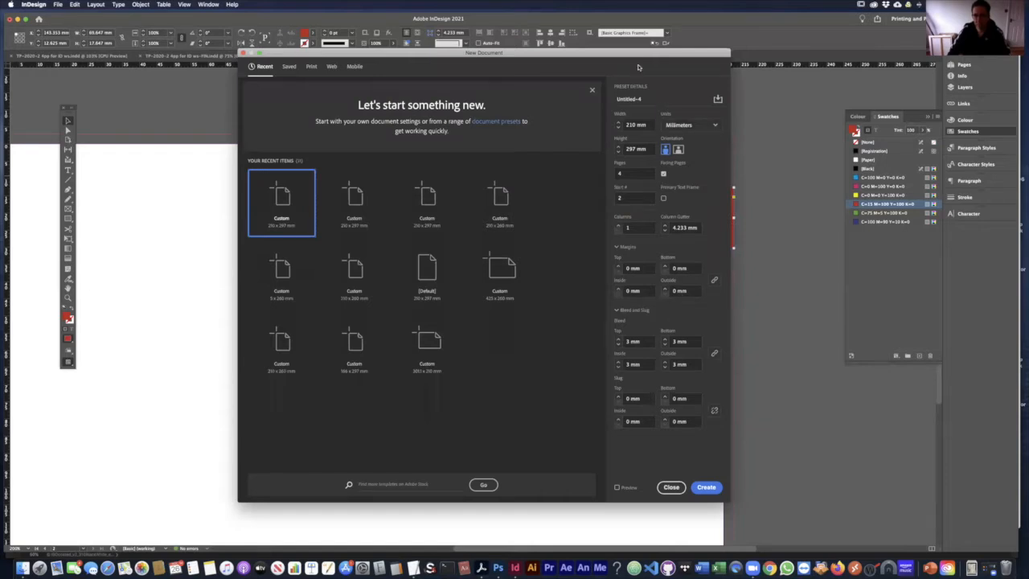
left_click_drag(635, 56, 632, 61)
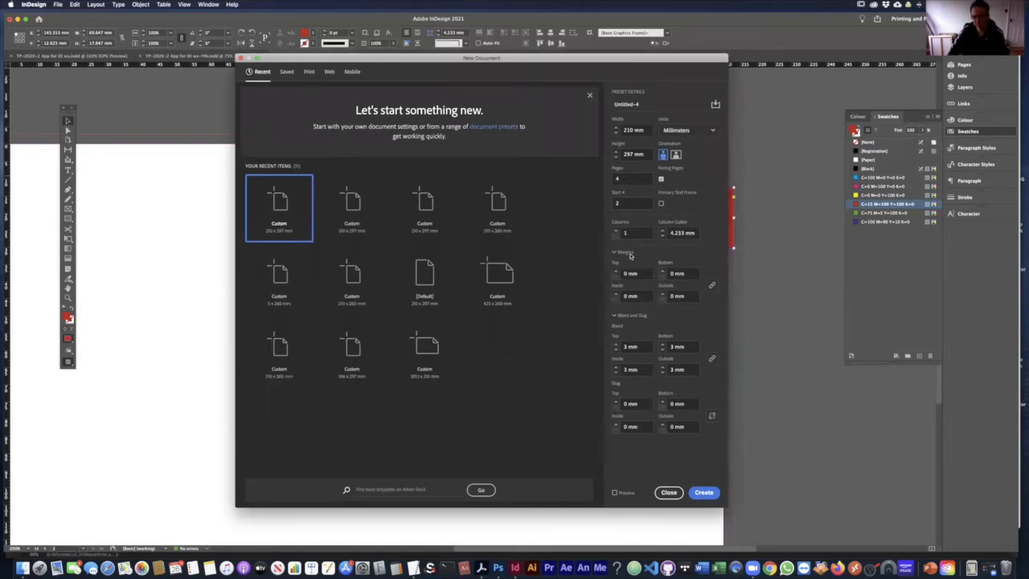
left_click(712, 359)
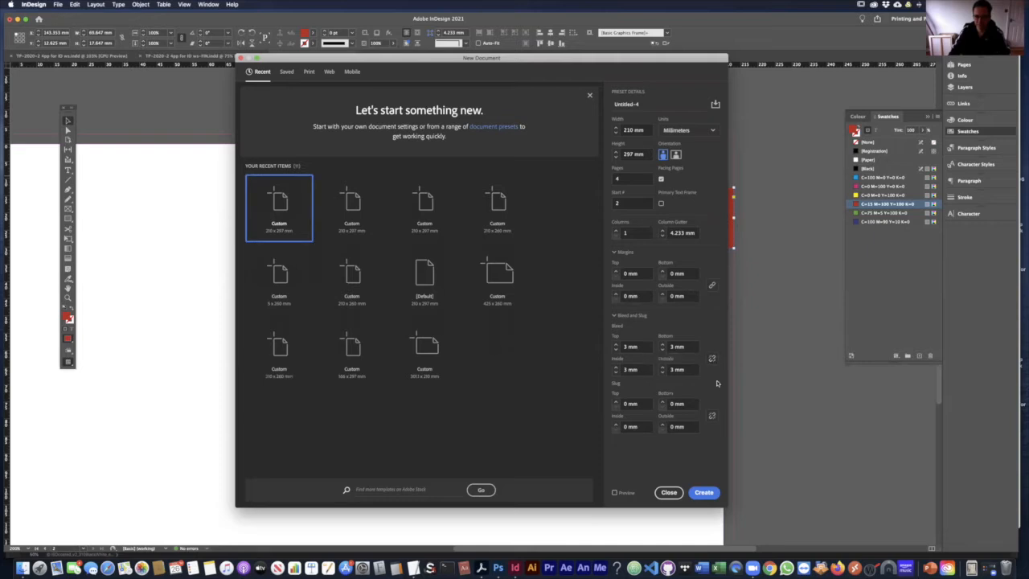
left_click(630, 347)
type("6")
key("Tab")
key("Tab")
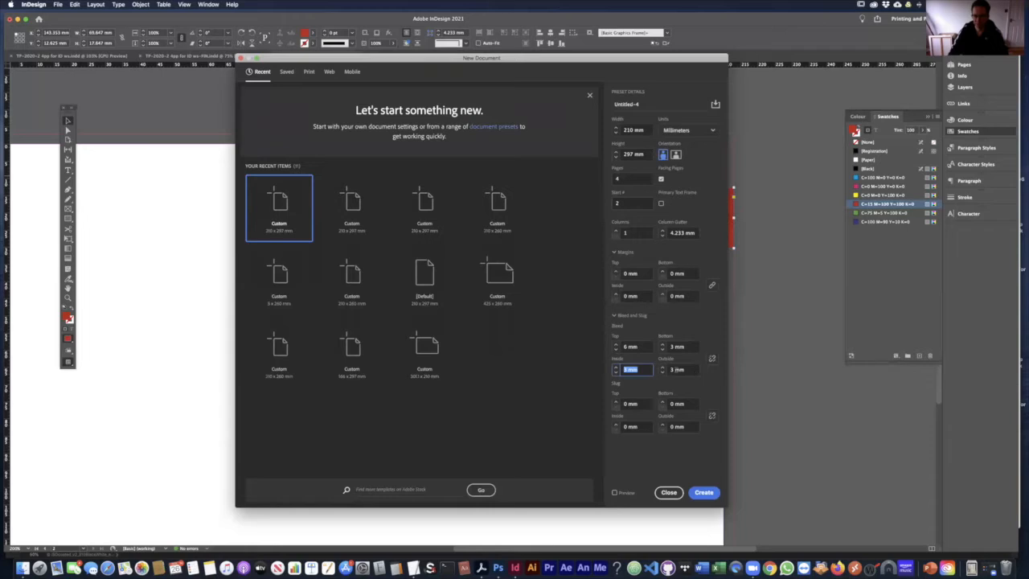
- Relink the new document's bleed values and set the bleed to 3 mm on all four sides
left_click(712, 359)
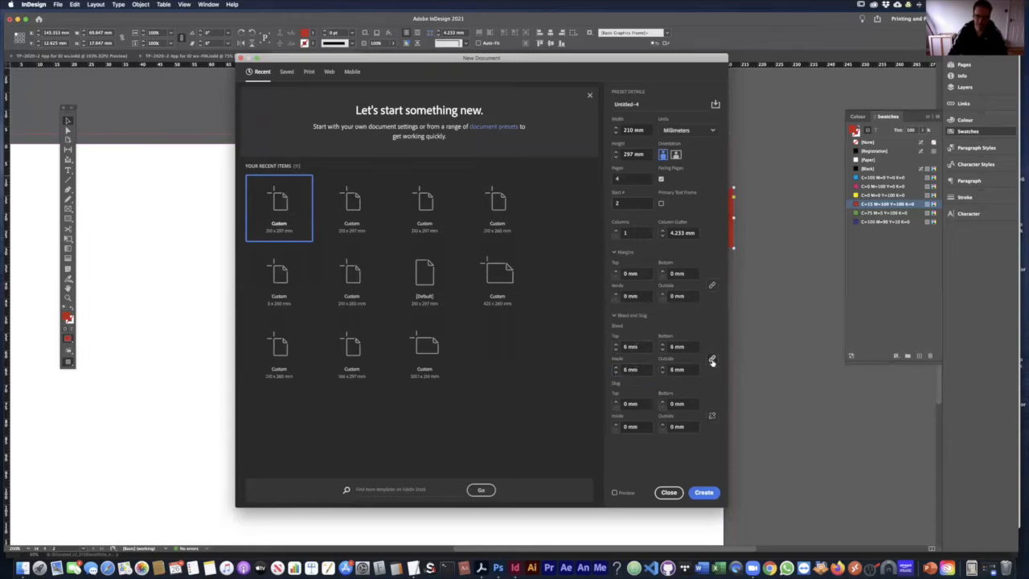
double_click(634, 346)
type("3")
key("Tab")
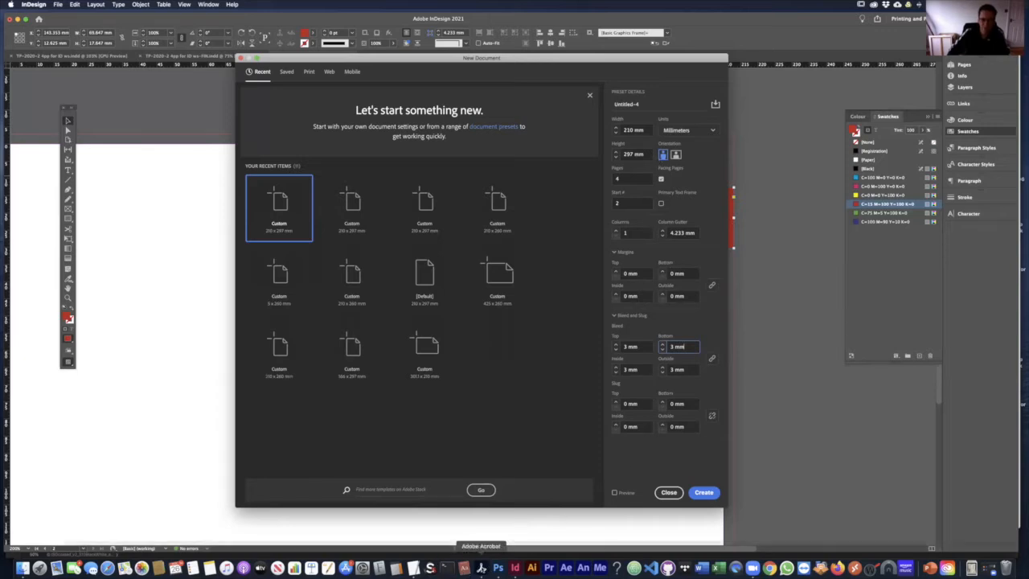
- Switch to Acrobat and page through TP-2020-2 02-96 spreads.pdf up to pages 52–53, examining how pictures and colour blocks run into the bleed
left_click(480, 567)
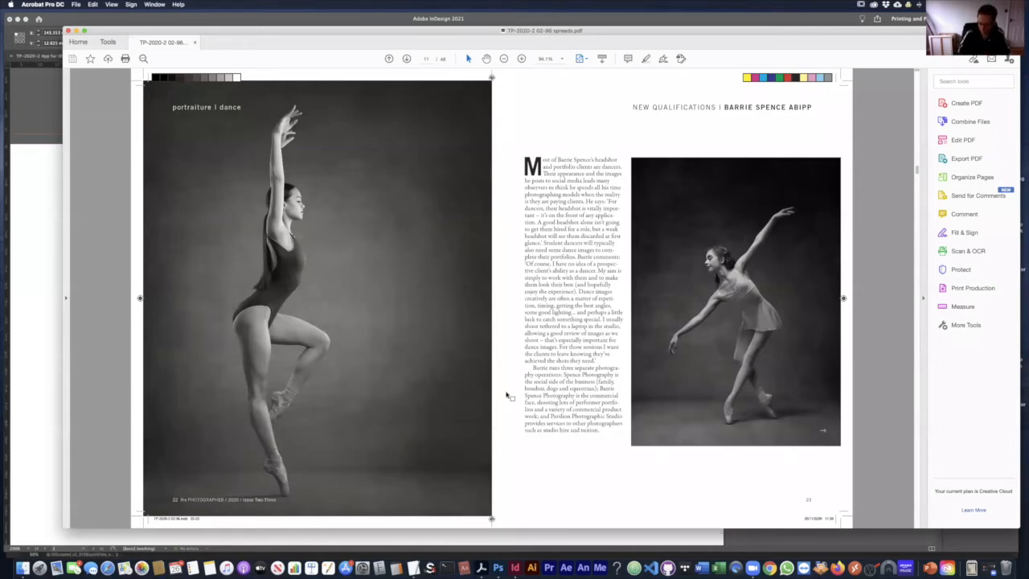
key("Right")
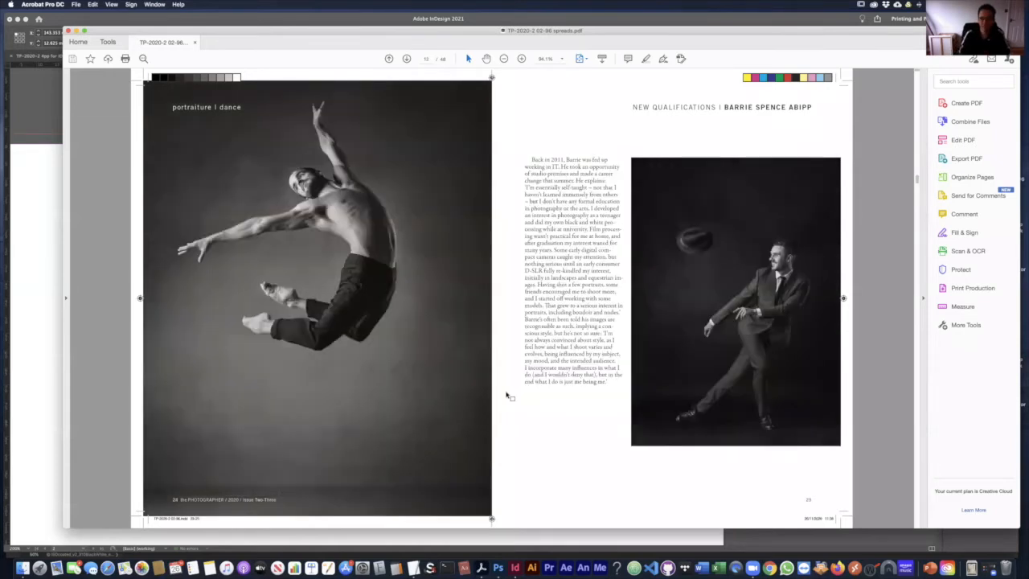
key("Right")
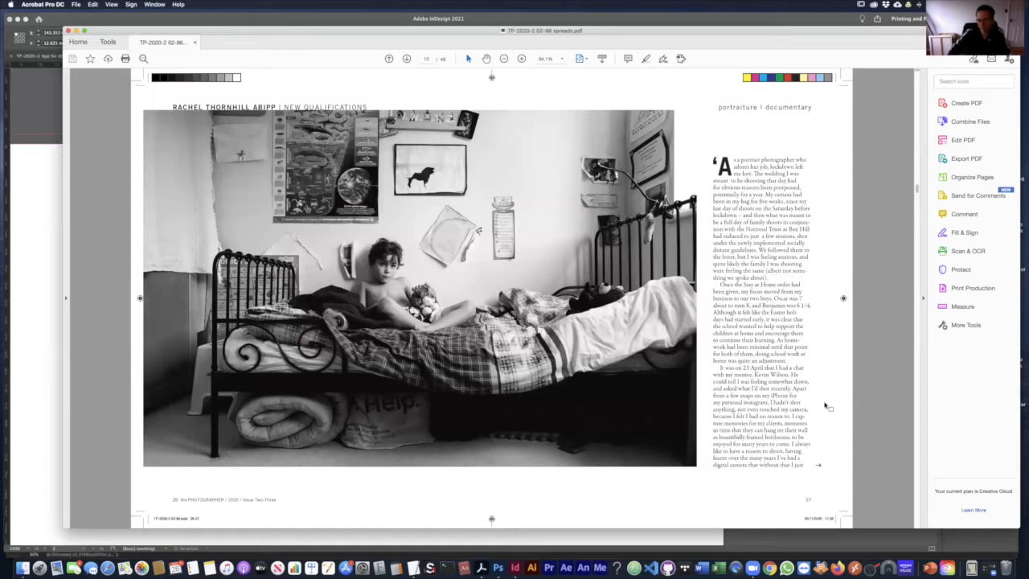
key("Right")
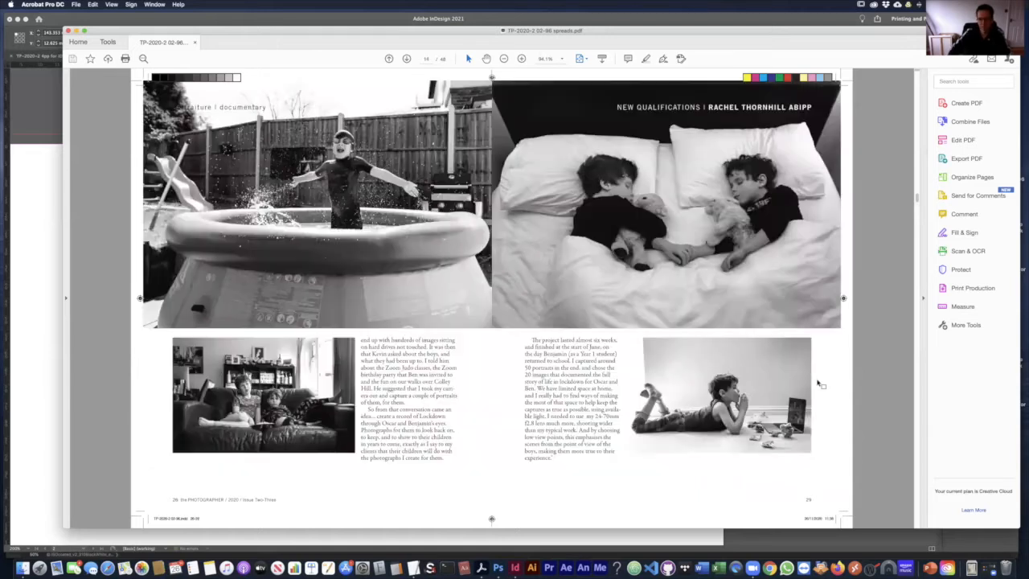
key("Right")
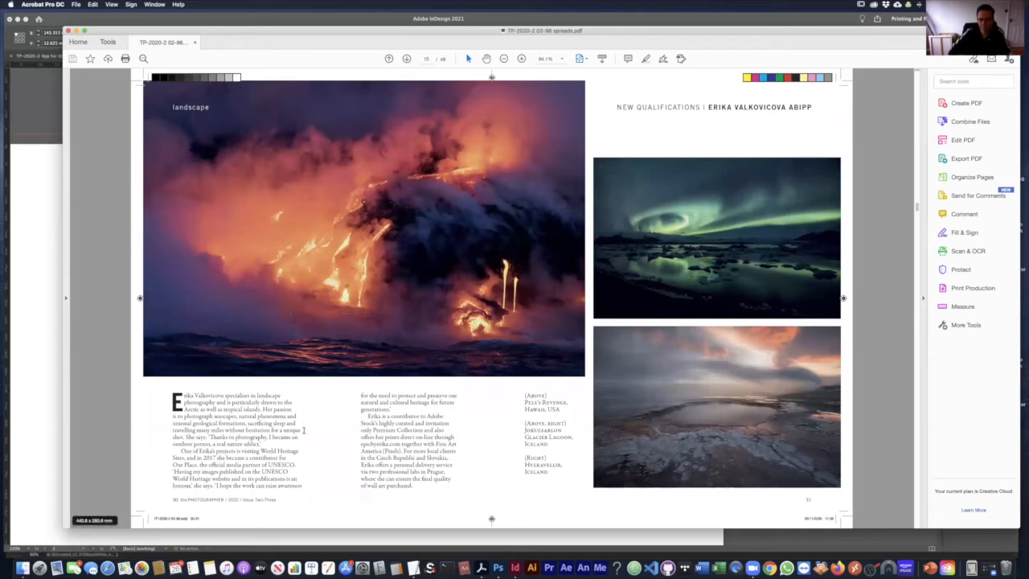
key("Right")
key("Right")
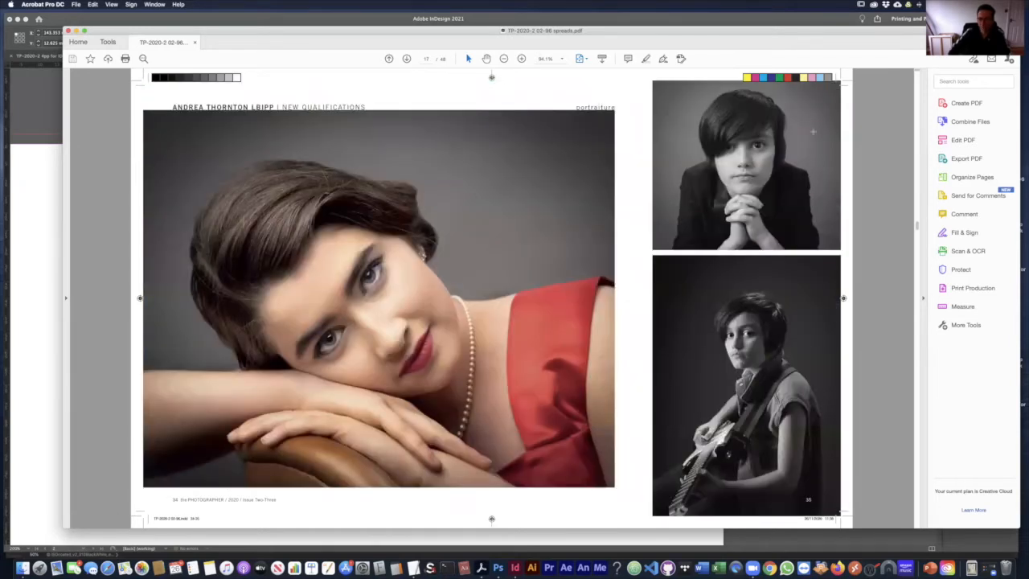
key("Right")
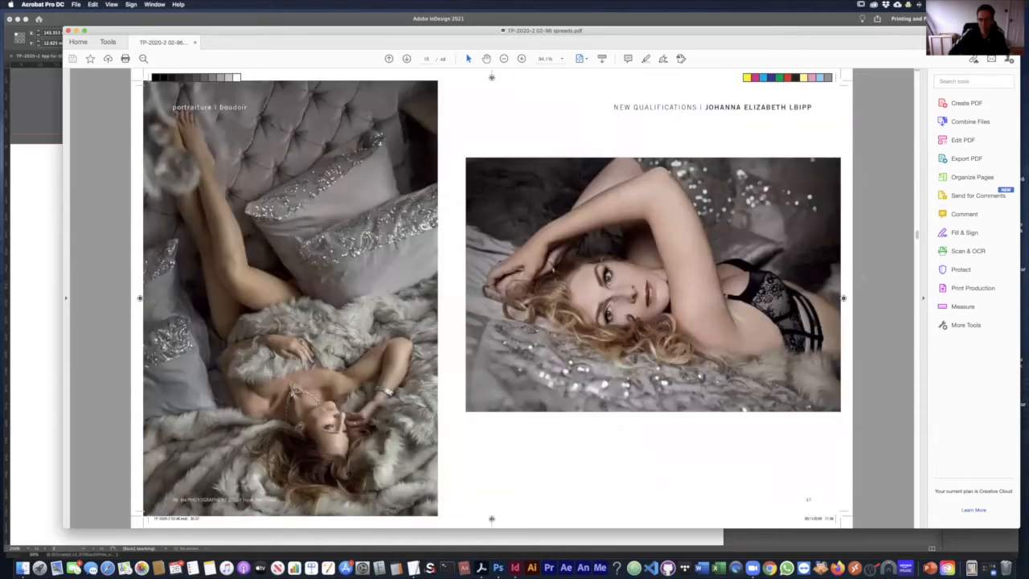
key("Right")
key("Right")
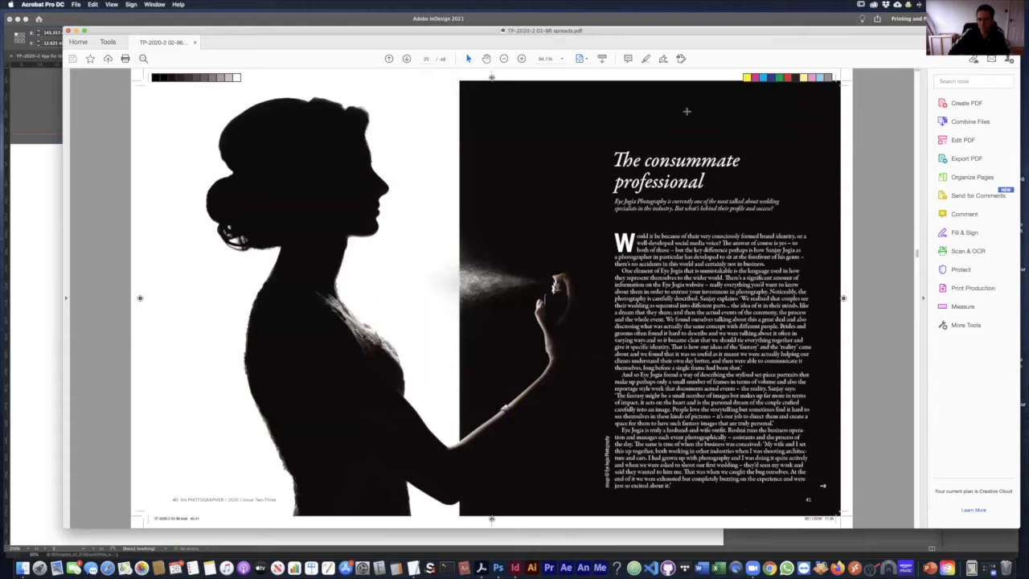
key("Right")
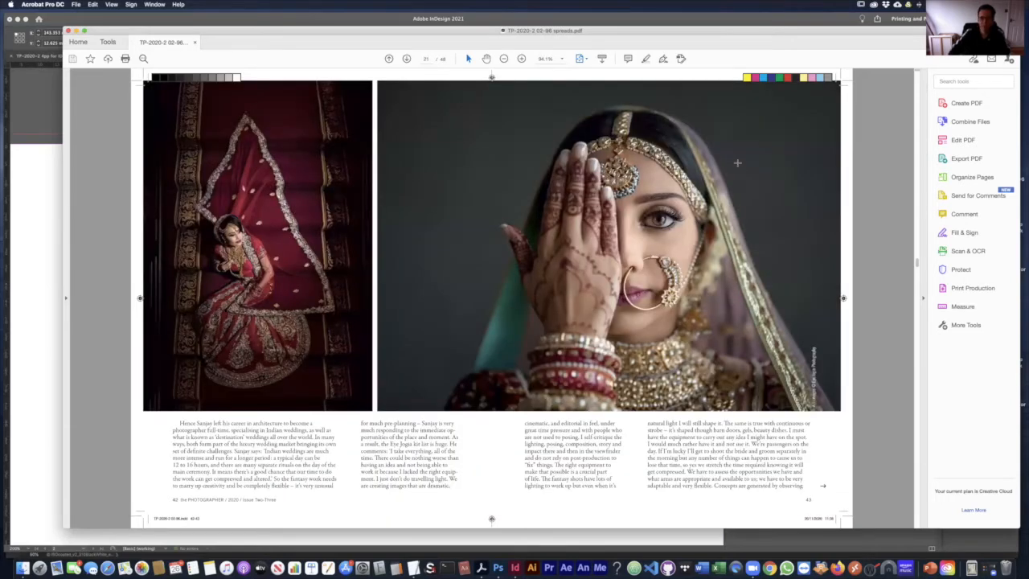
key("Right")
key("Right")
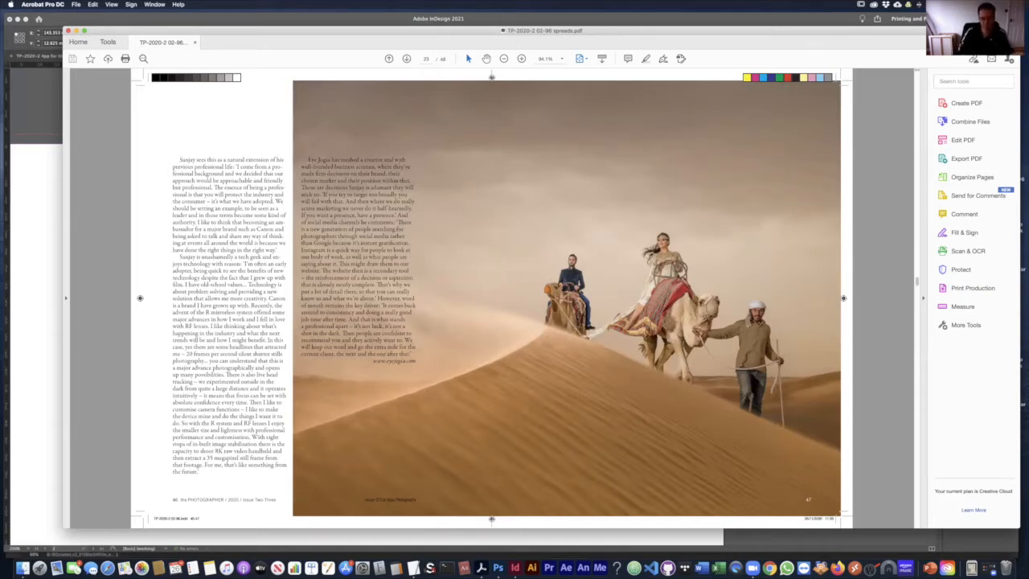
key("Right")
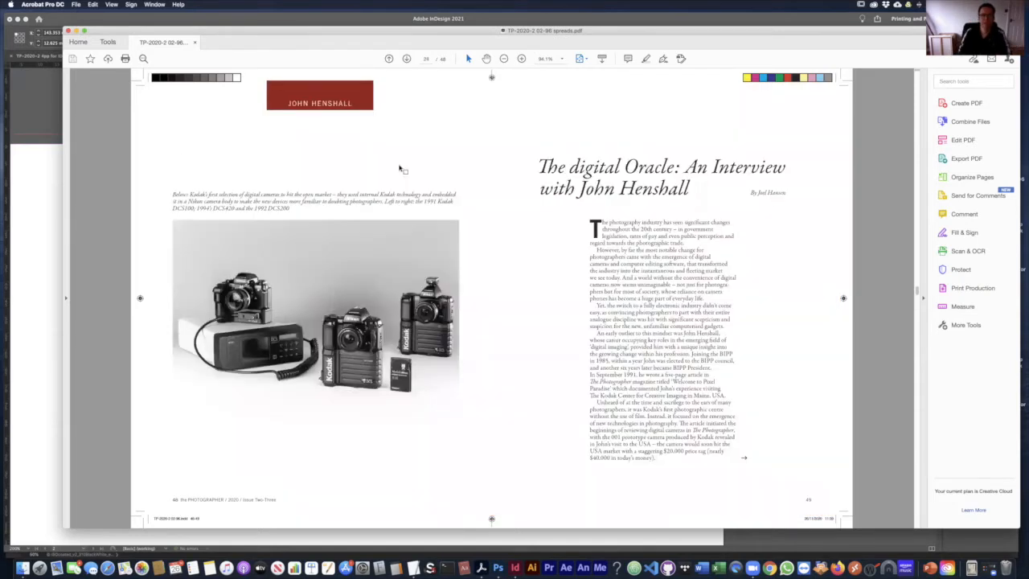
key("Right")
key("Right")
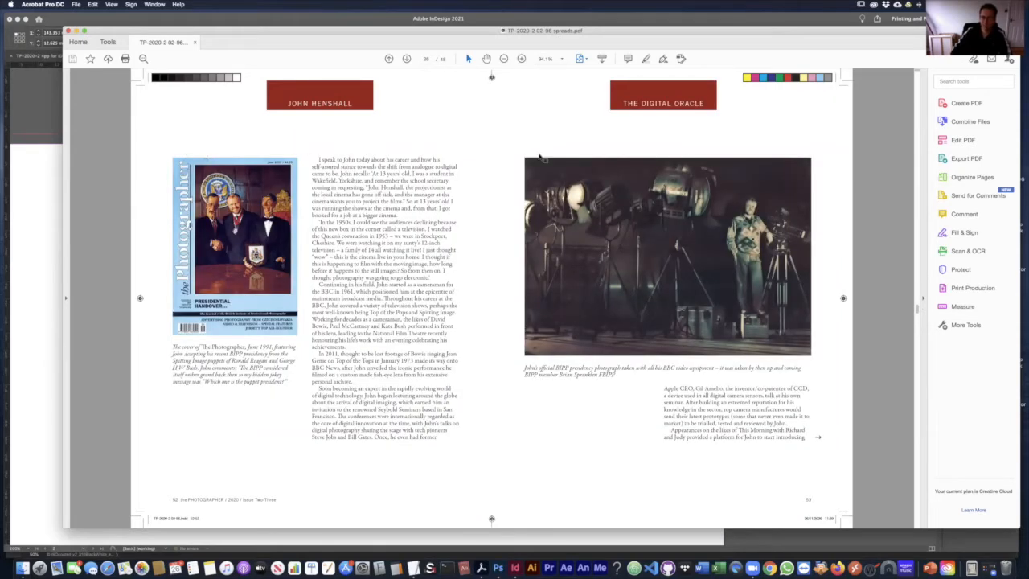
- Page on through the magazine PDF up to pages 64–65, examining how pictures and headers run into the bleed
key("Right")
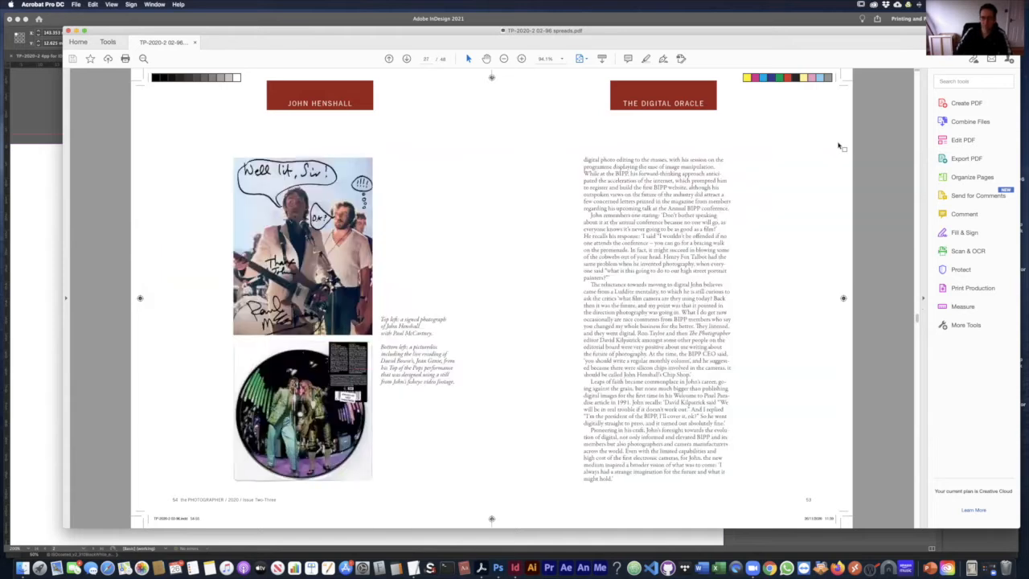
key("Right")
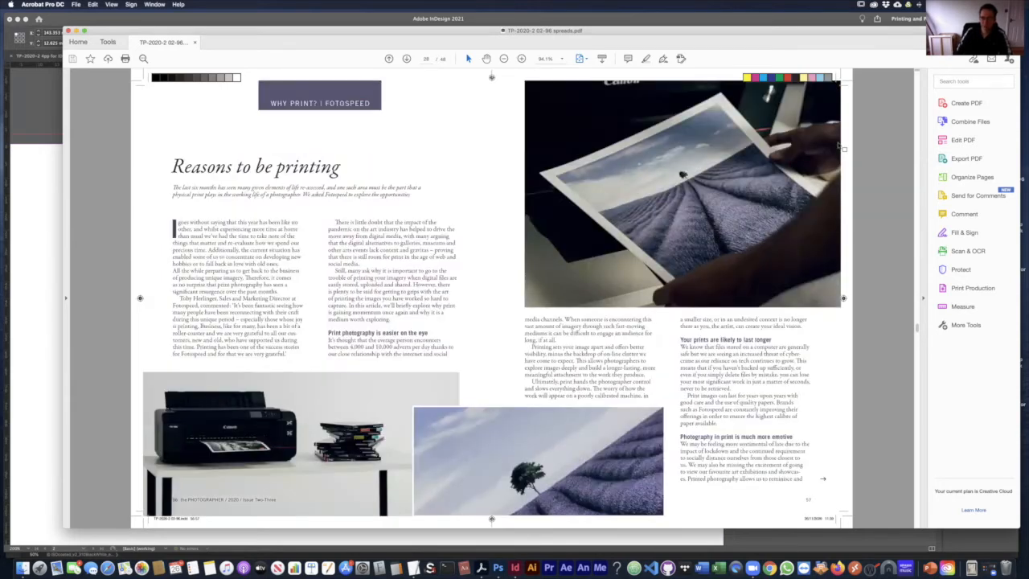
key("Right")
key("Right")
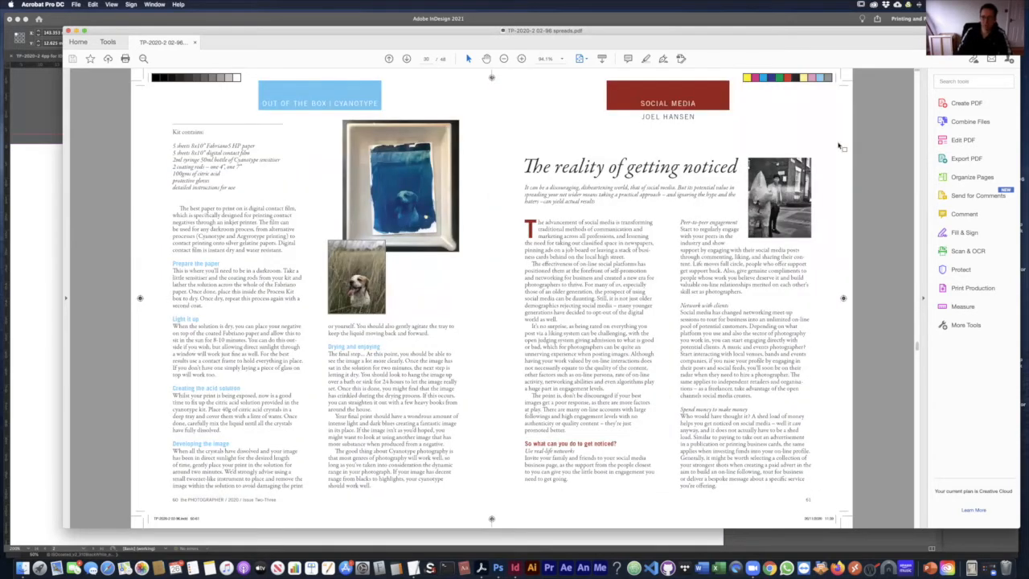
key("Right")
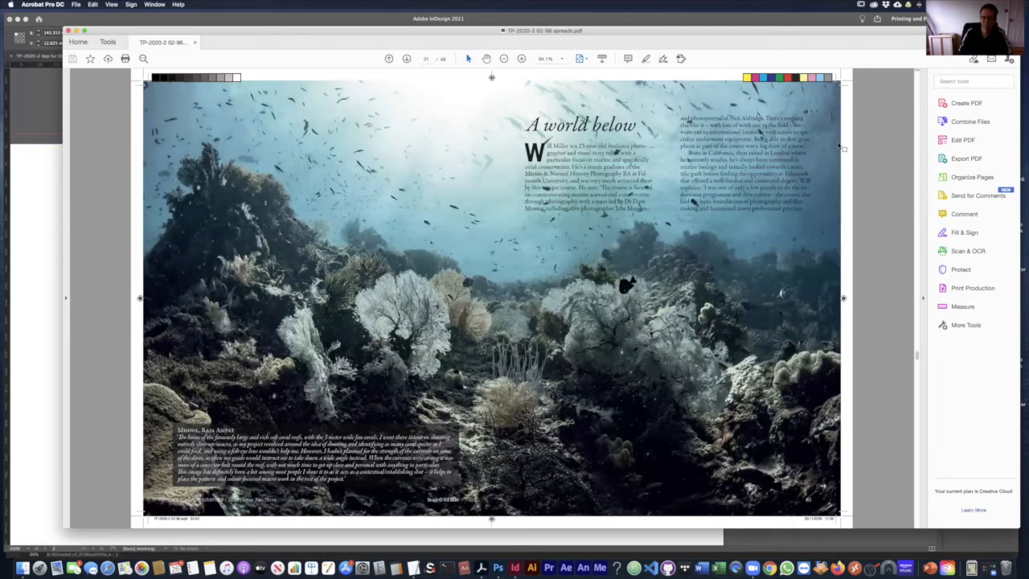
key("Right")
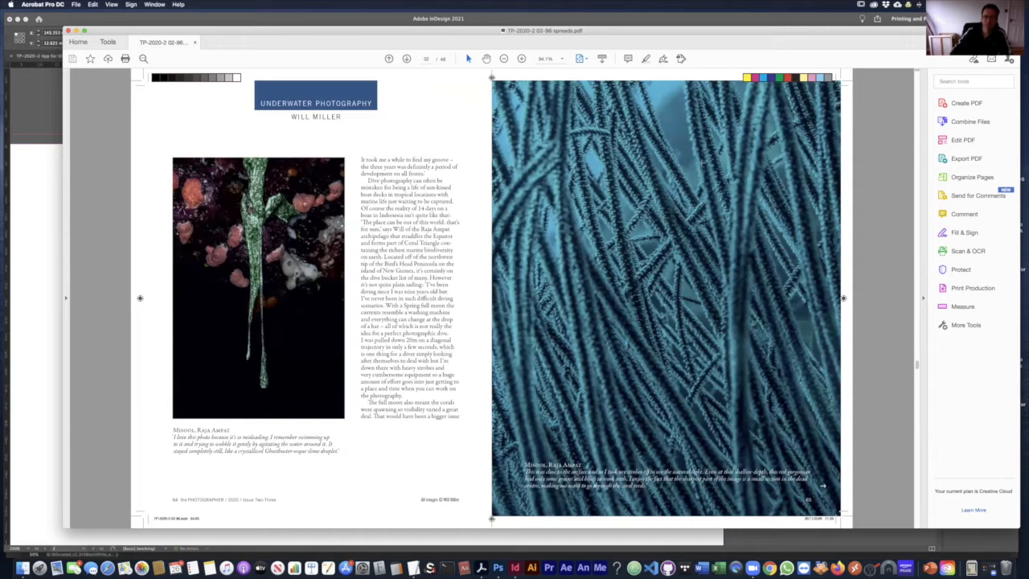
- Jump to page 2 of the PDF and page forward to the macaque spread, comparing full-bleed pages with pages without bleed
left_click(426, 59)
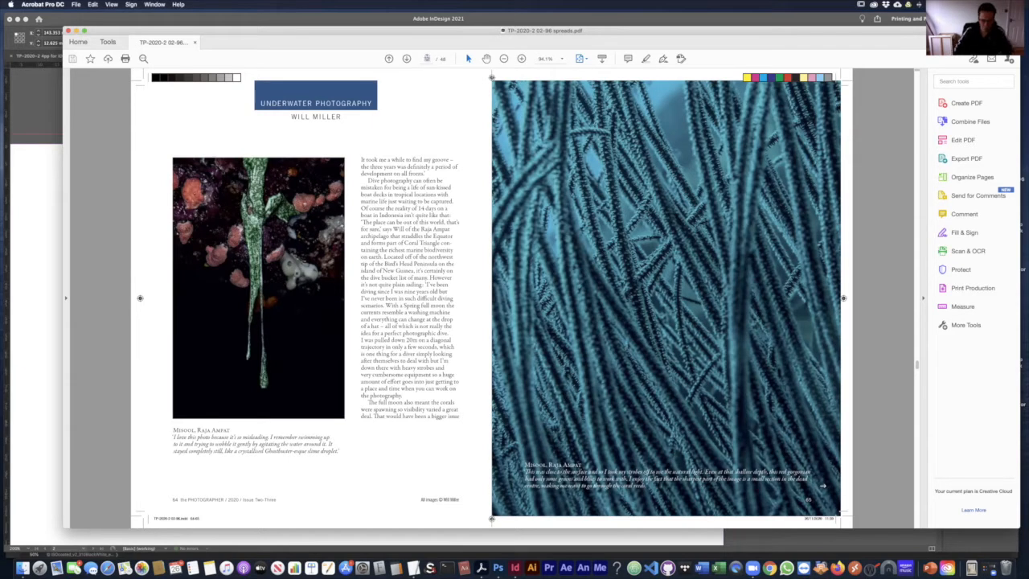
type("2")
key("Return")
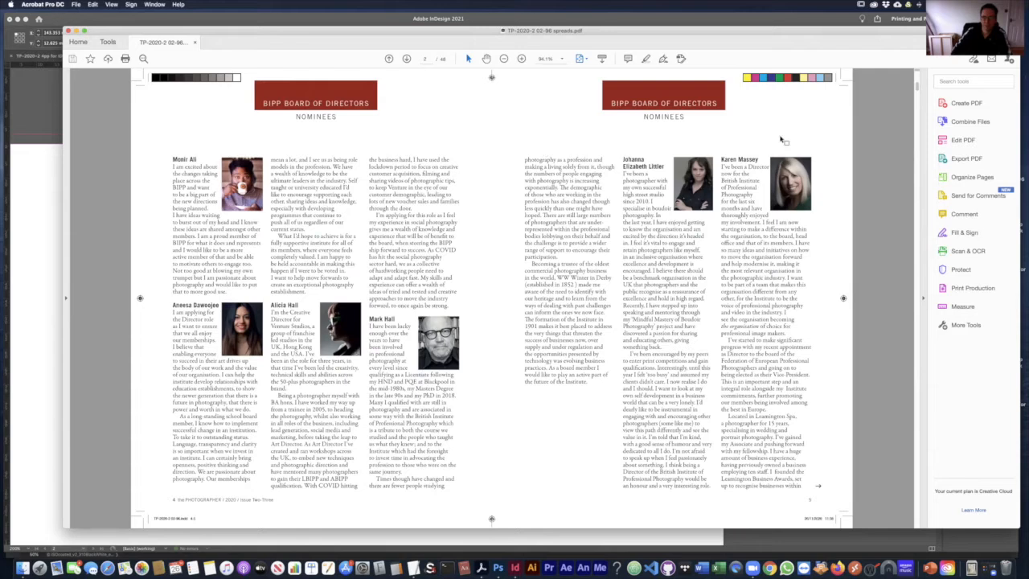
key("Right")
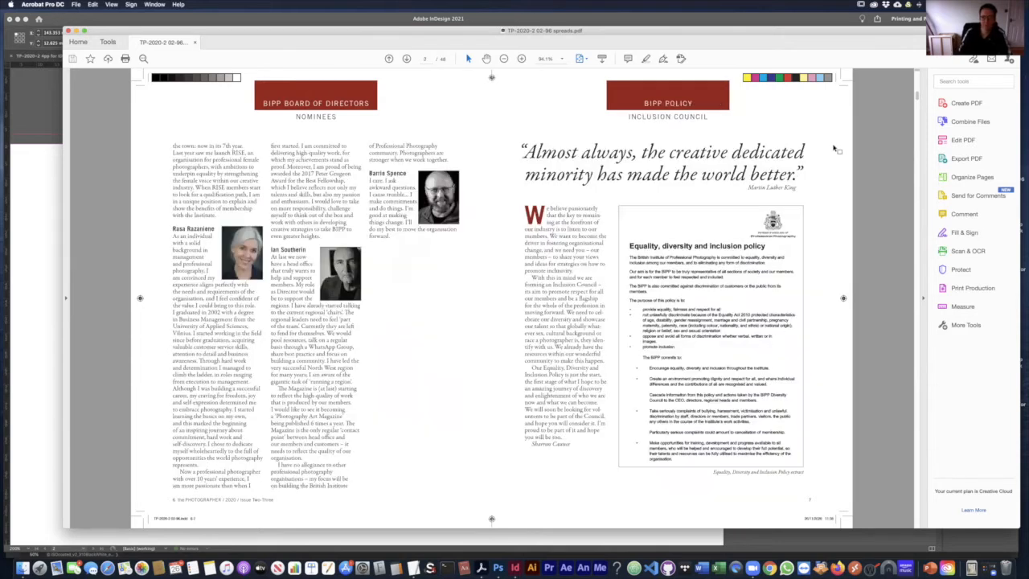
key("Right")
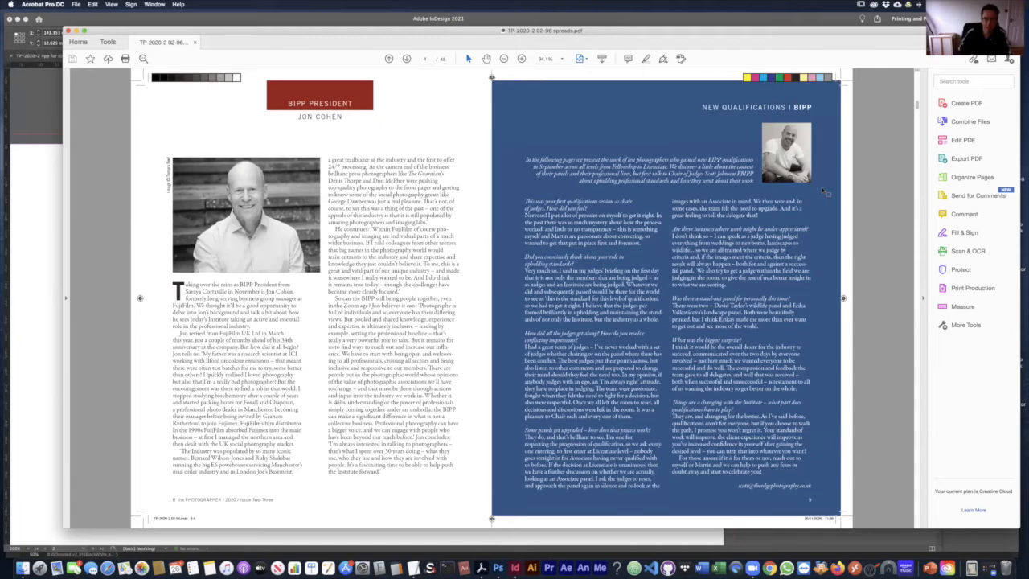
key("Right")
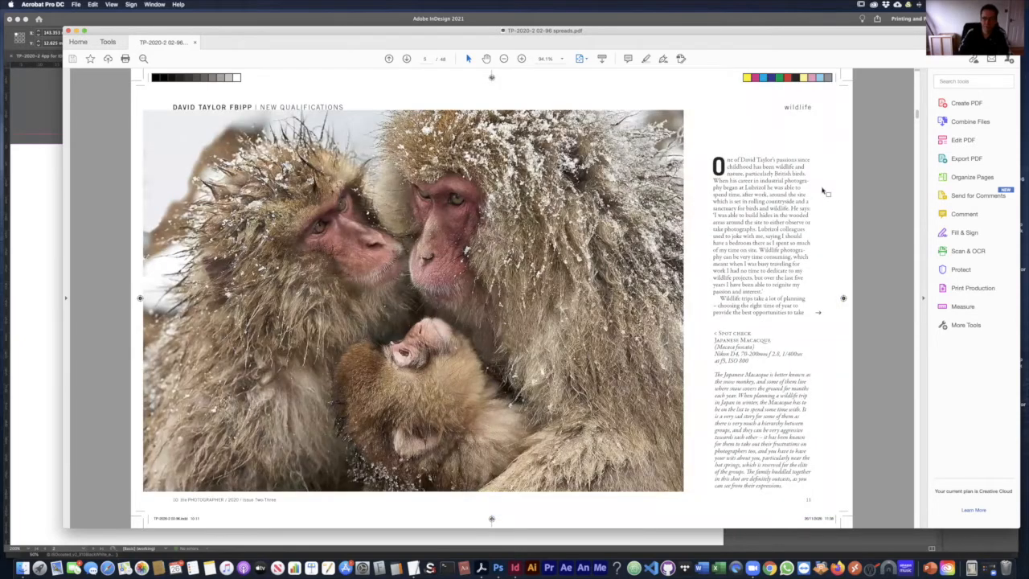
key("Left")
key("Right")
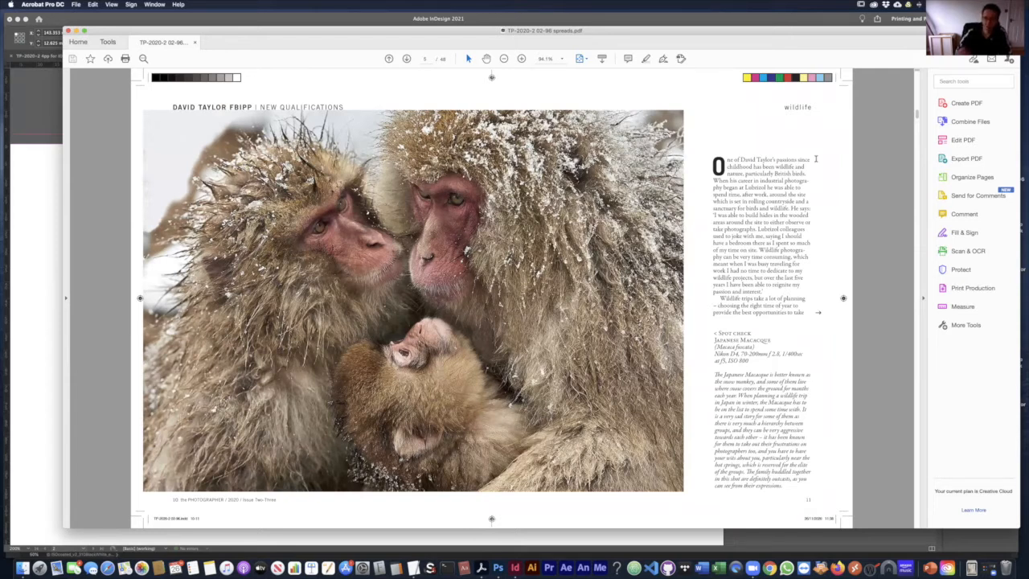
- Switch back to InDesign, discard the new document setup and bring up TP-2020-2 App for ID ws-FIN.indd
left_click(515, 567)
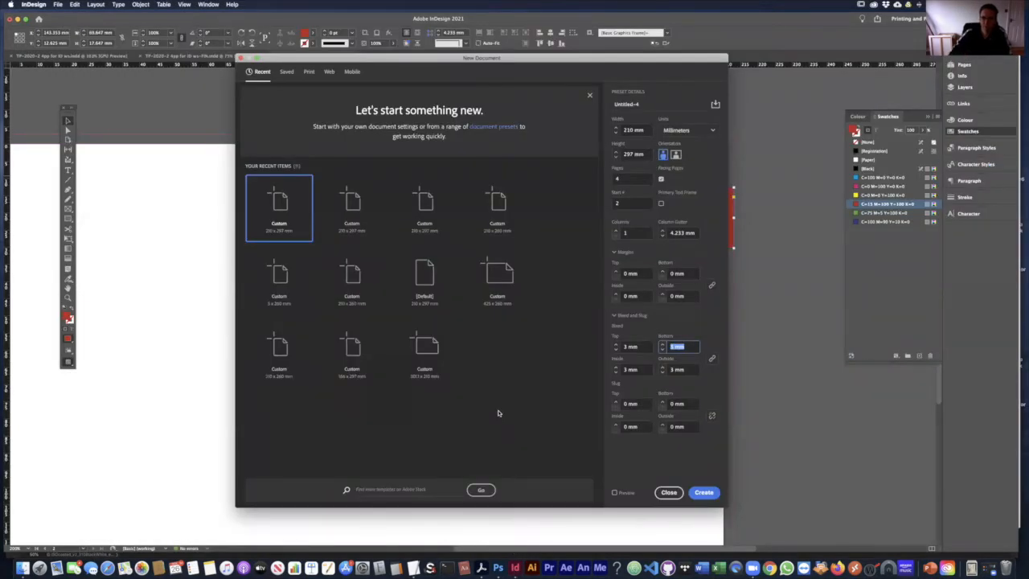
left_click(669, 491)
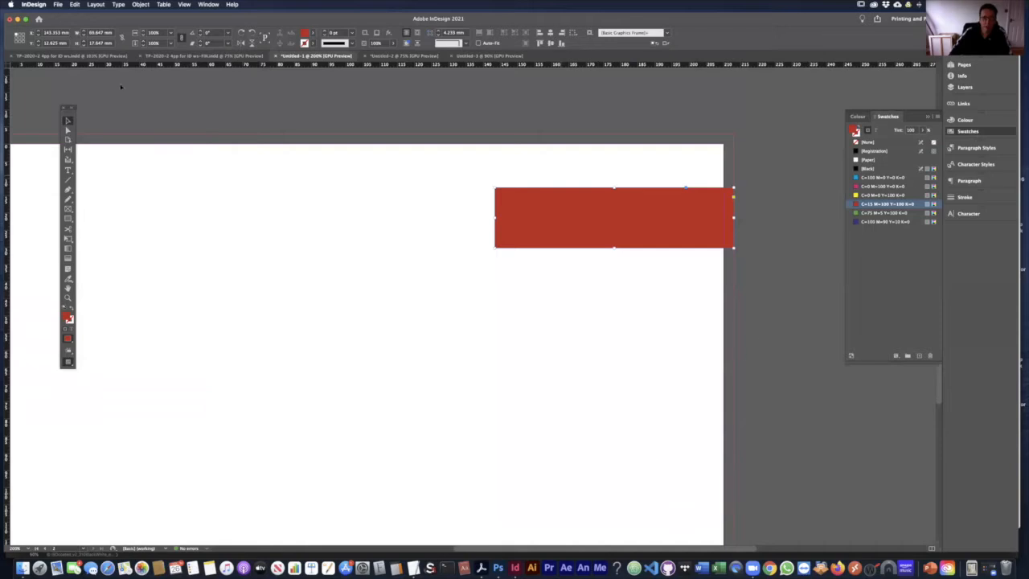
left_click(173, 88)
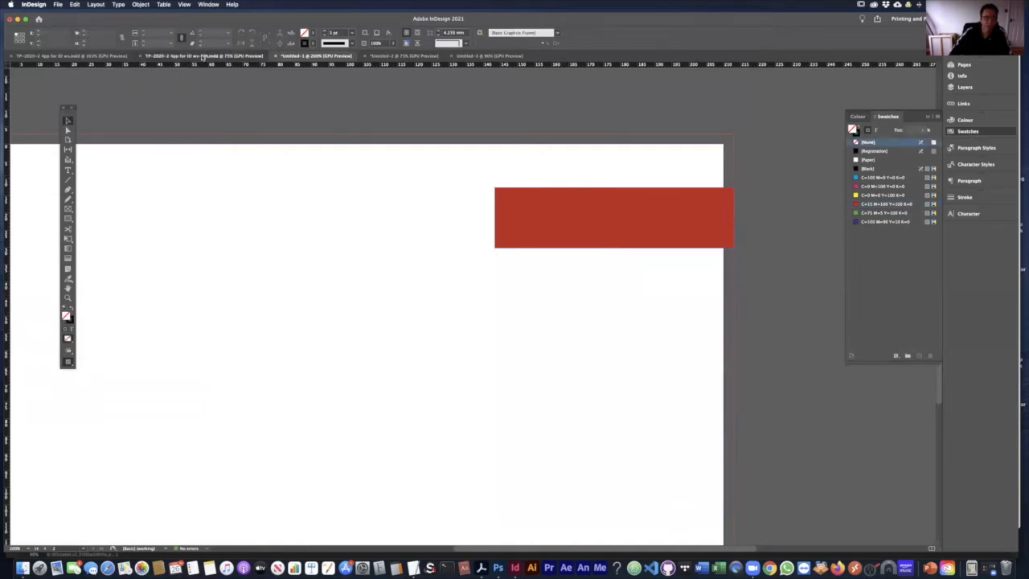
left_click(207, 56)
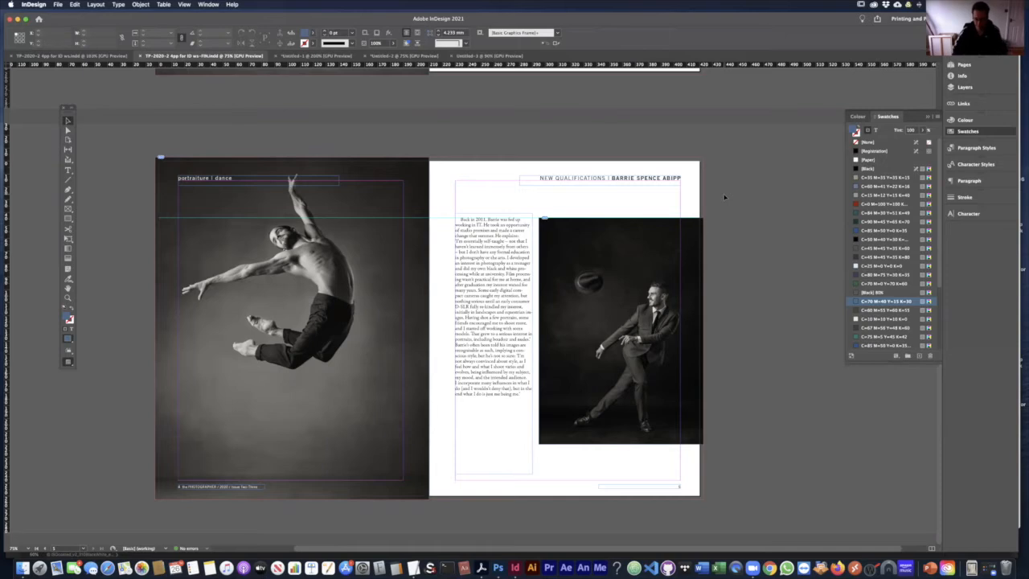
- Examine pages 4–5 at 150% to see how the dancer and hat photos extend beyond the page edges into the bleed
key("super+=")
key("super+=")
key("super+=")
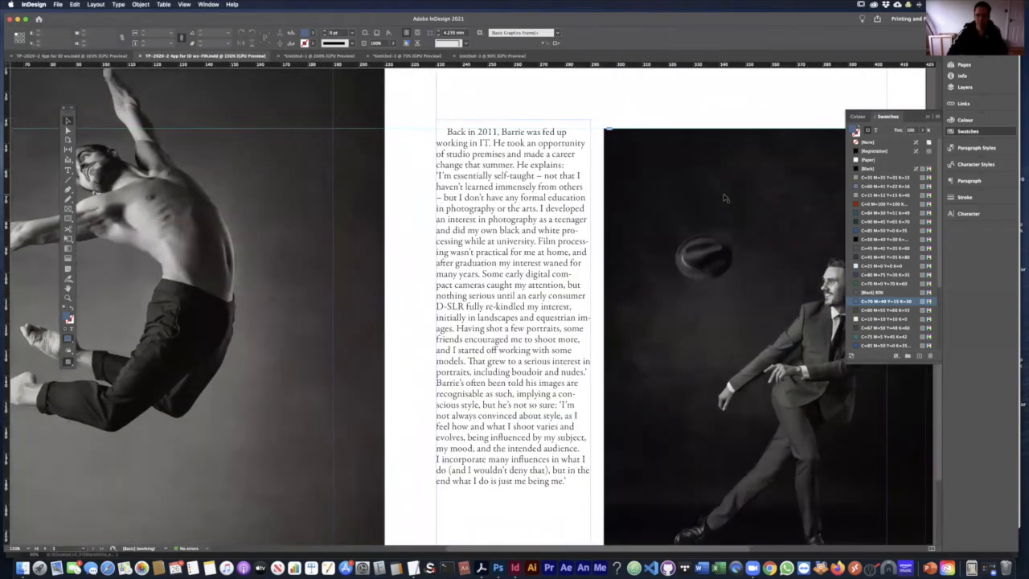
scroll(730, 152, "up", 5)
scroll(730, 152, "right", 5)
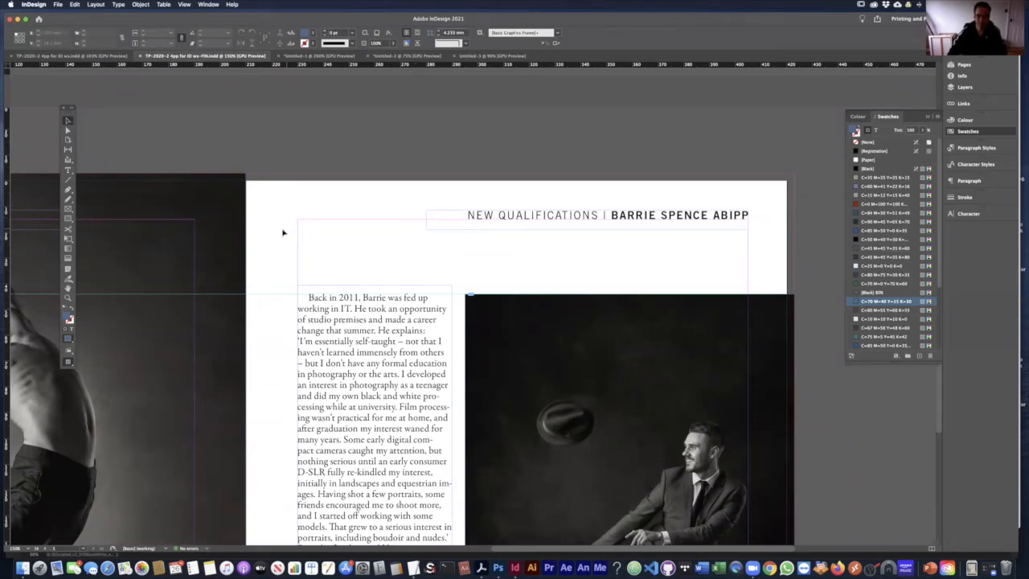
left_click_drag(131, 226, 589, 218)
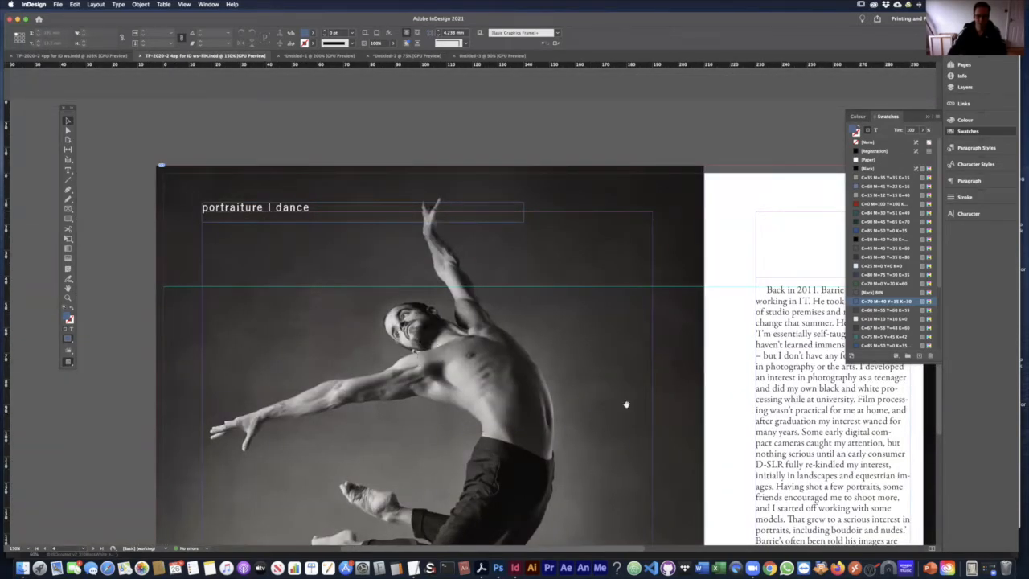
scroll(643, 200, "down", 6)
scroll(413, 349, "right", 10)
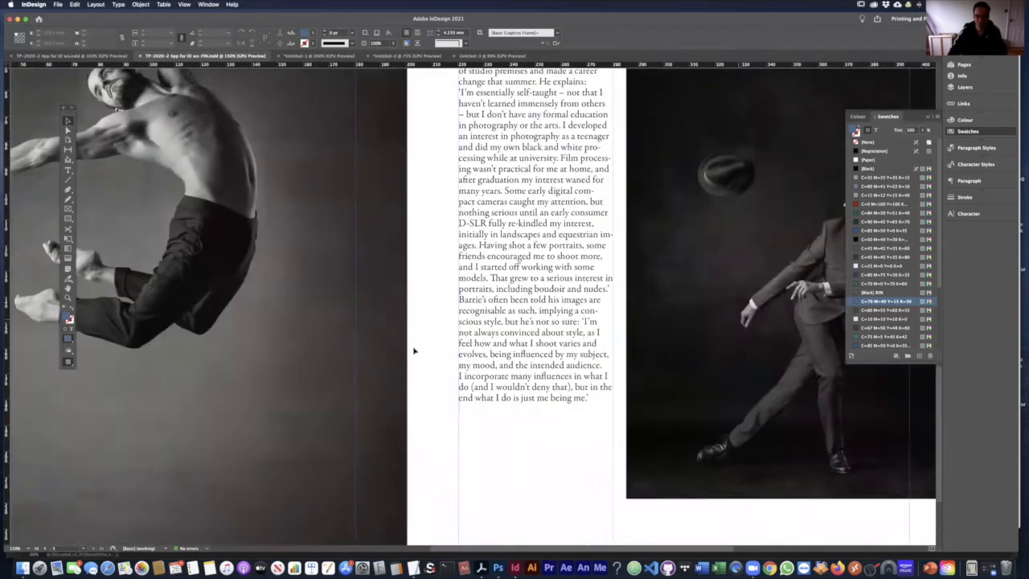
- Shorten page 5's body text frame from its bottom edge so it ends just below the last line, and deselect it
left_click(443, 265)
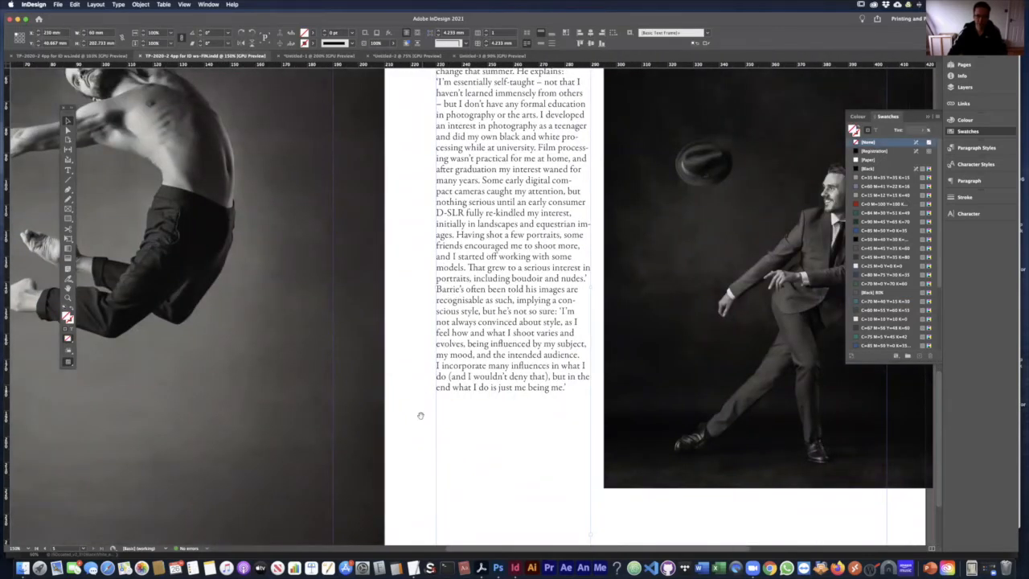
scroll(421, 416, "down", 4)
left_click_drag(508, 414, 519, 276)
left_click(481, 346)
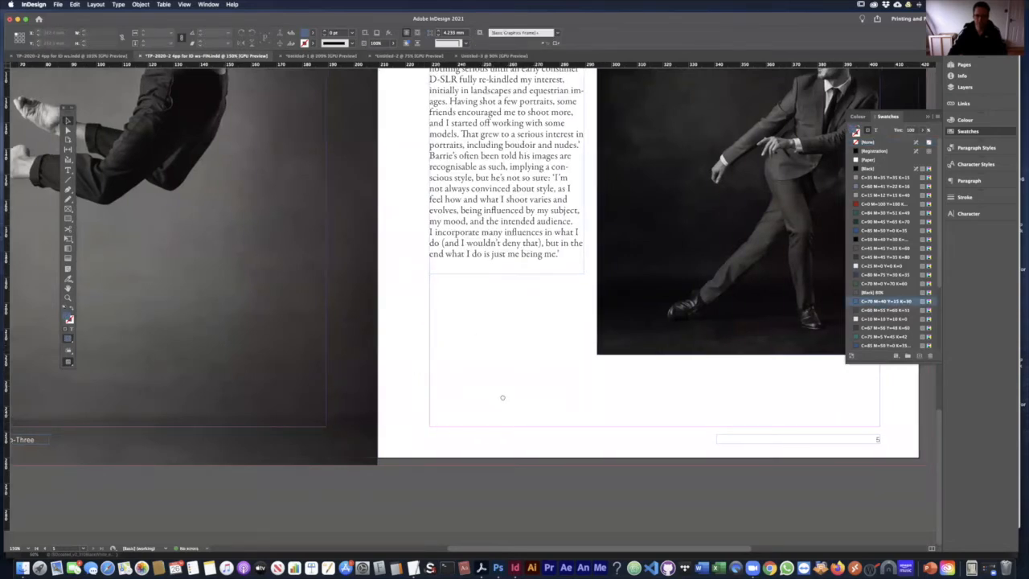
- Dismiss the monitor calibration reminder and bring the whole of pages 4–5 into view, clear of the swatches list
scroll(614, 386, "right", 5)
scroll(614, 387, "up", 2)
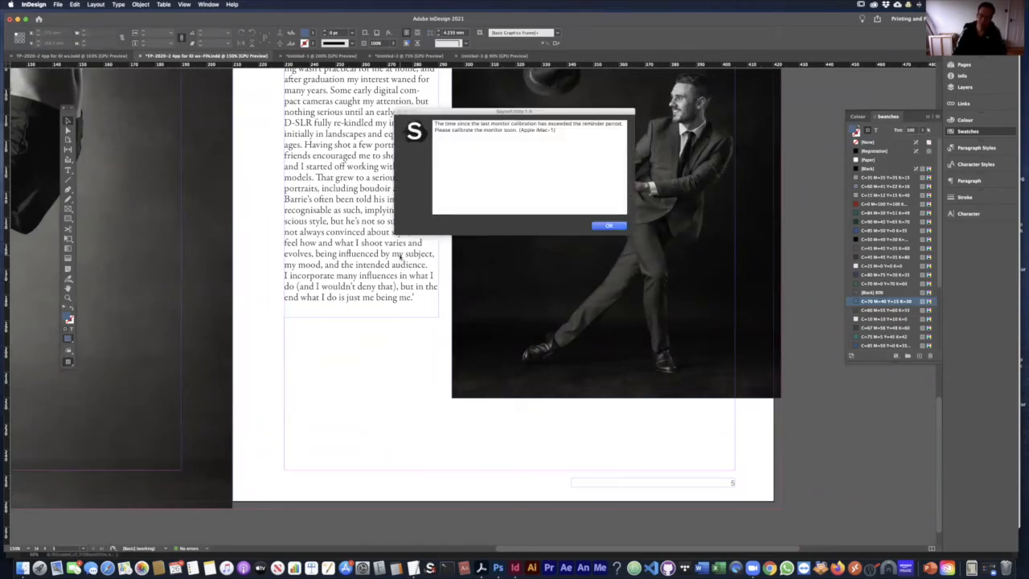
left_click(604, 225)
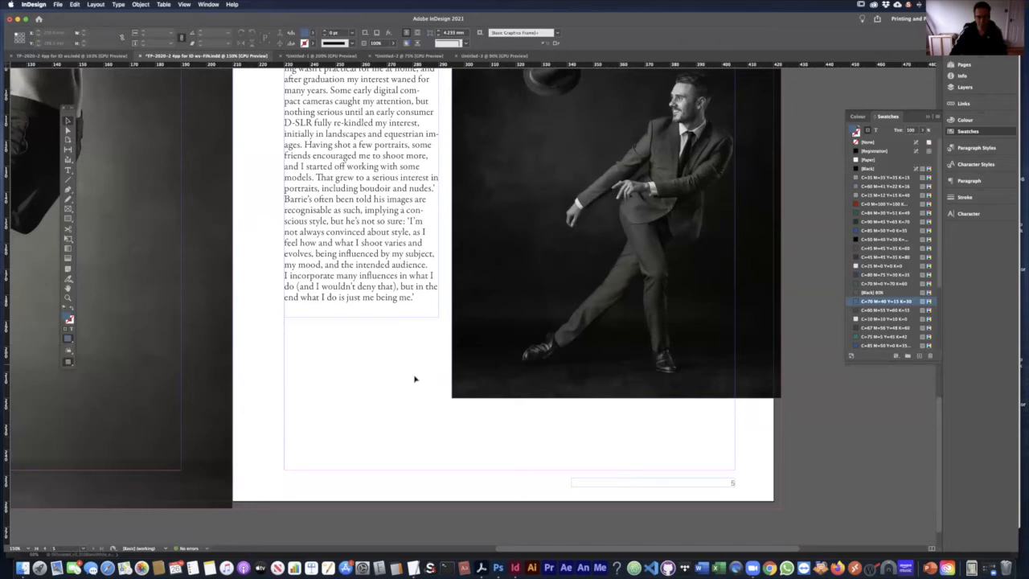
left_click_drag(224, 368, 256, 374)
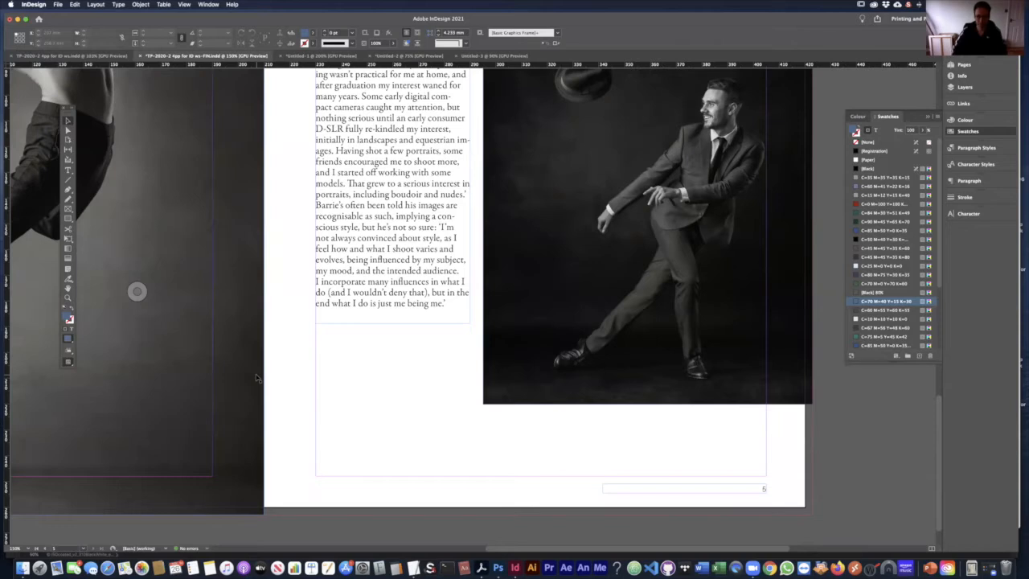
key("super+1")
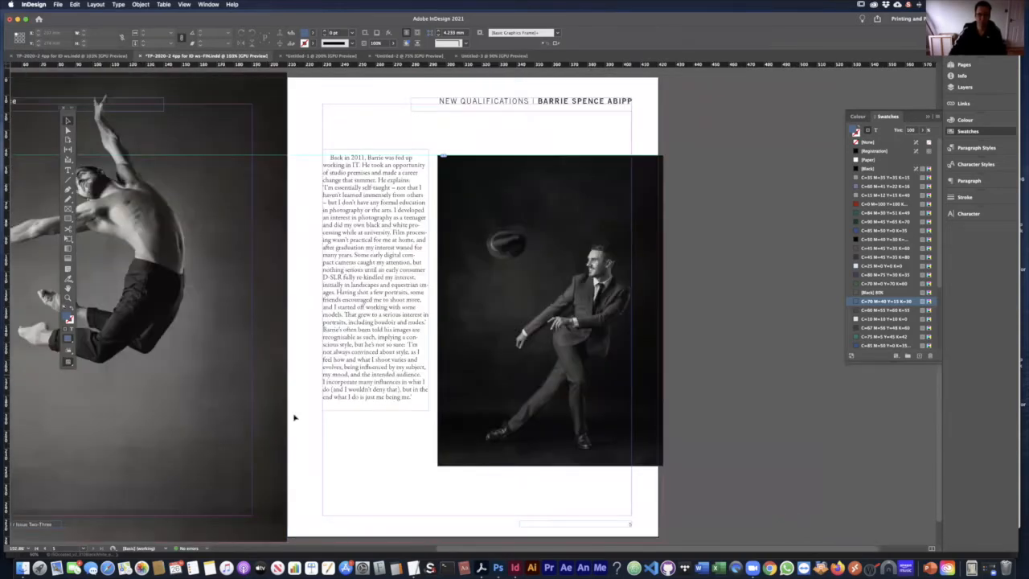
left_click_drag(264, 179, 475, 181)
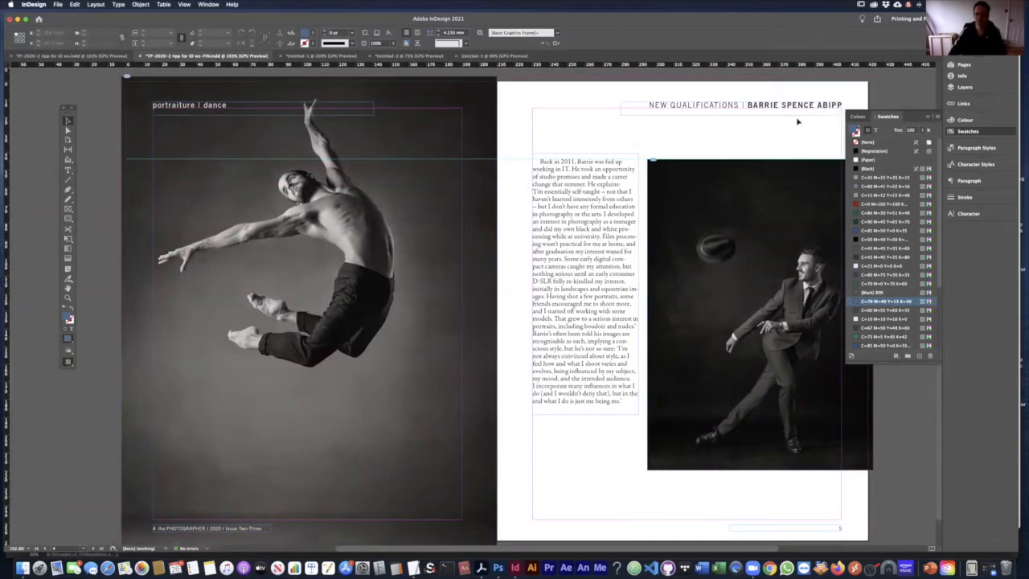
left_click(969, 132)
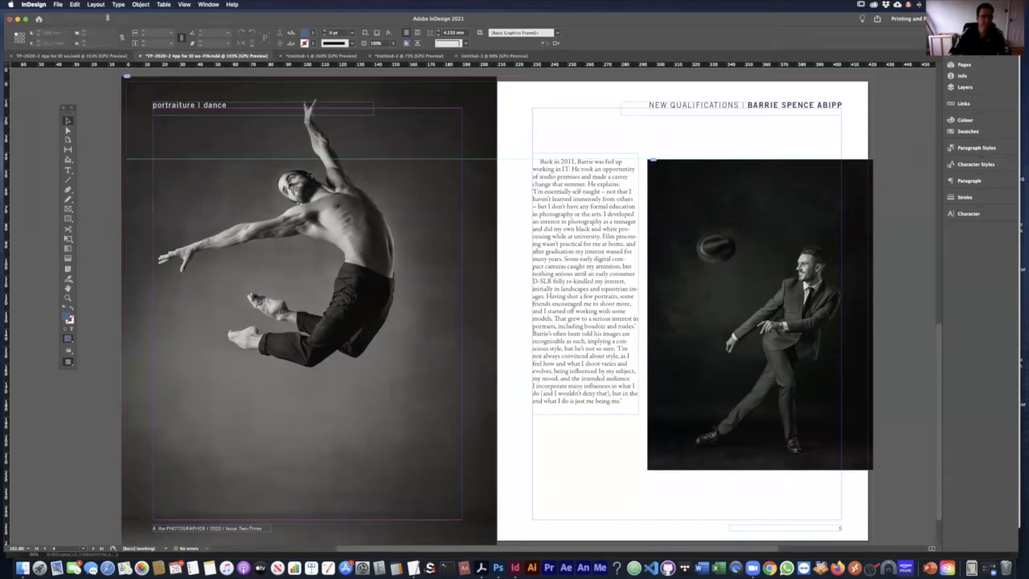
- Examine the Margins and Columns settings for pages 4–5, with the dialog moved over the dancer photo, and accept them
left_click(97, 5)
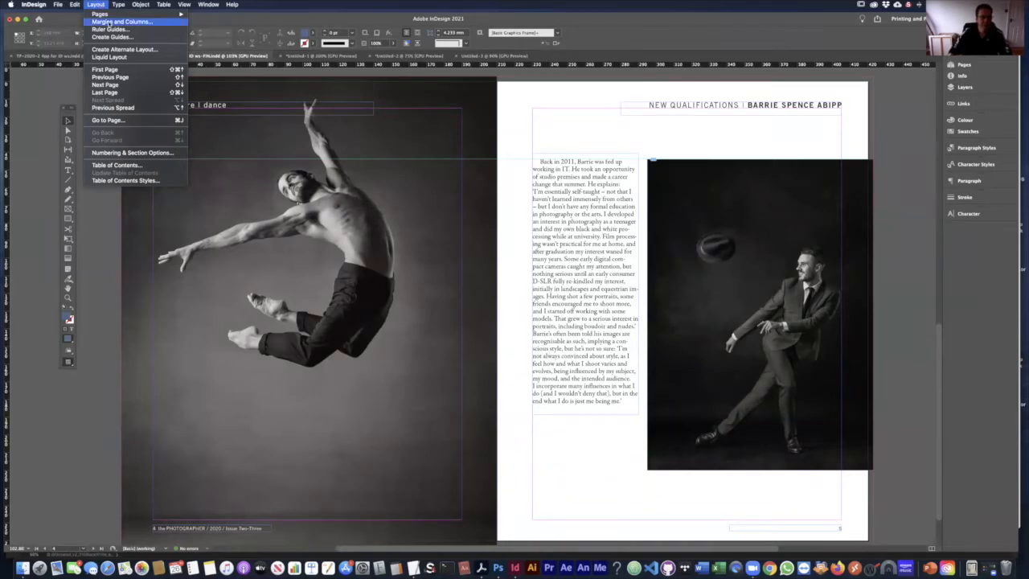
left_click(108, 23)
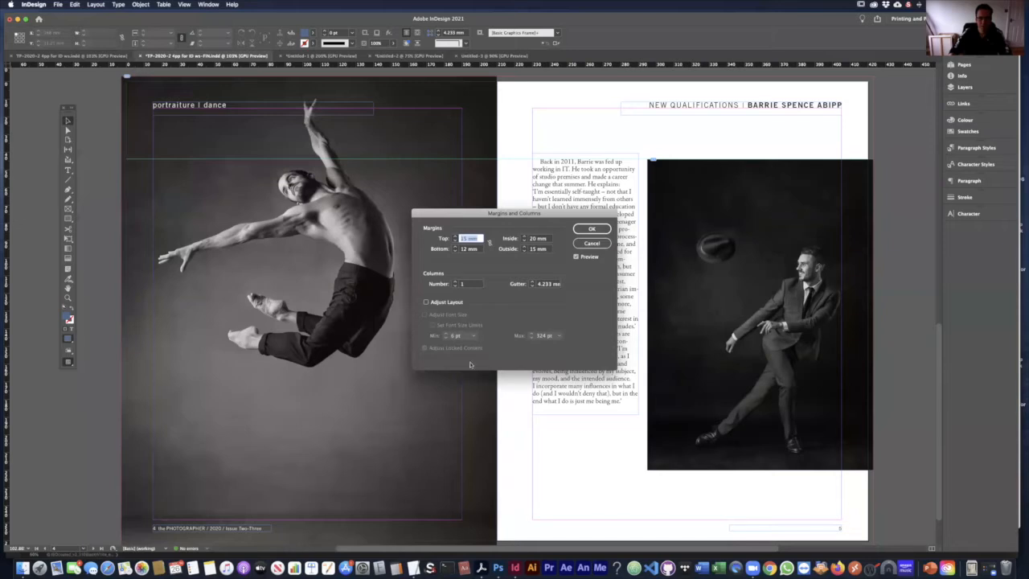
left_click_drag(501, 217, 468, 225)
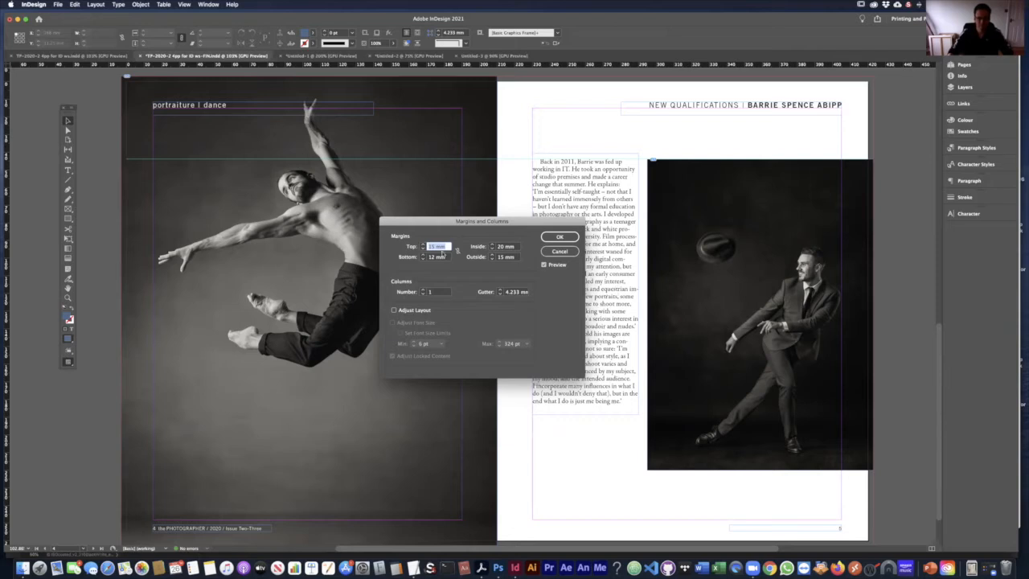
left_click_drag(517, 221, 359, 197)
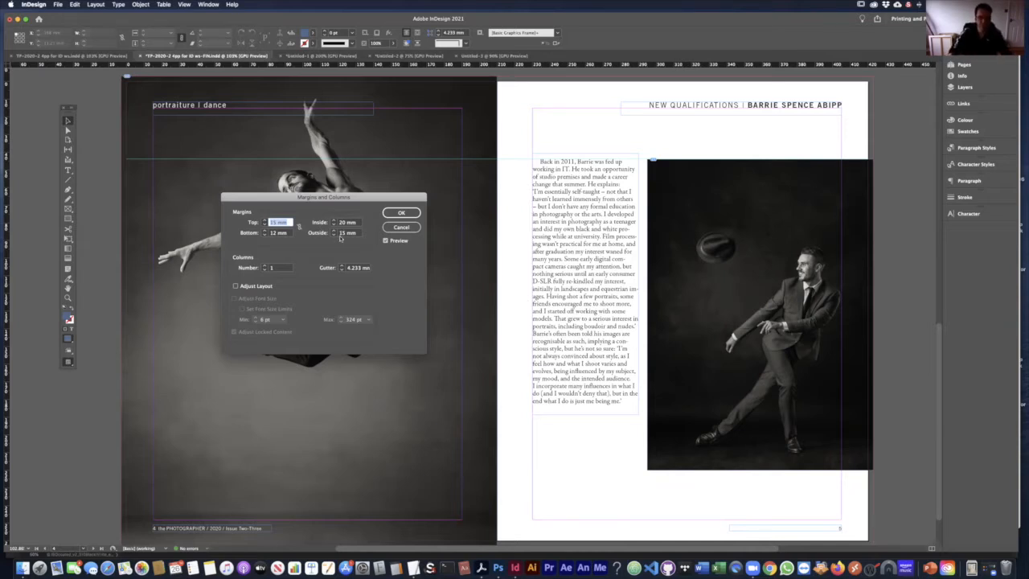
left_click_drag(366, 198, 382, 187)
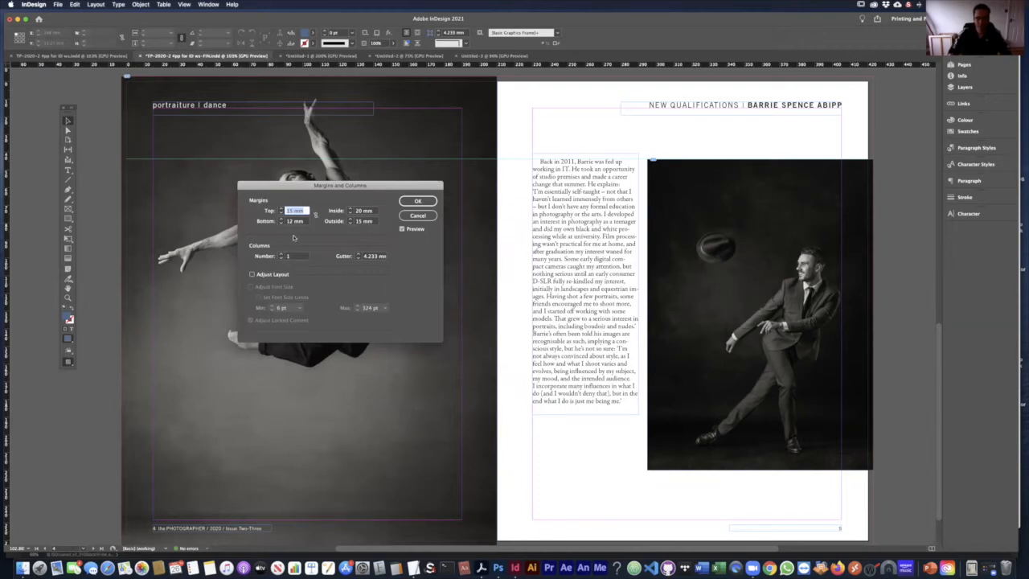
left_click_drag(347, 186, 342, 192)
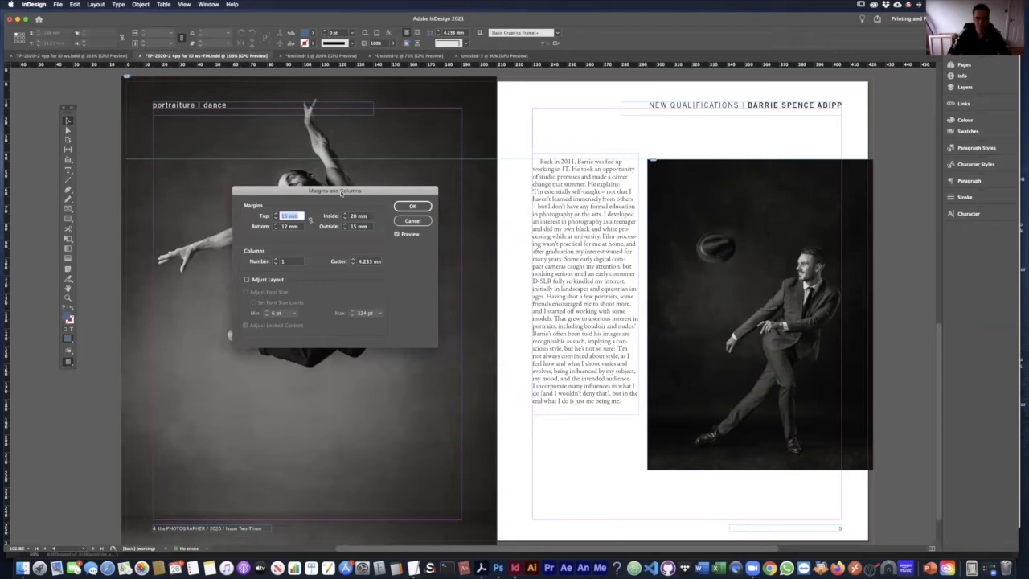
left_click_drag(342, 193, 340, 196)
left_click(410, 210)
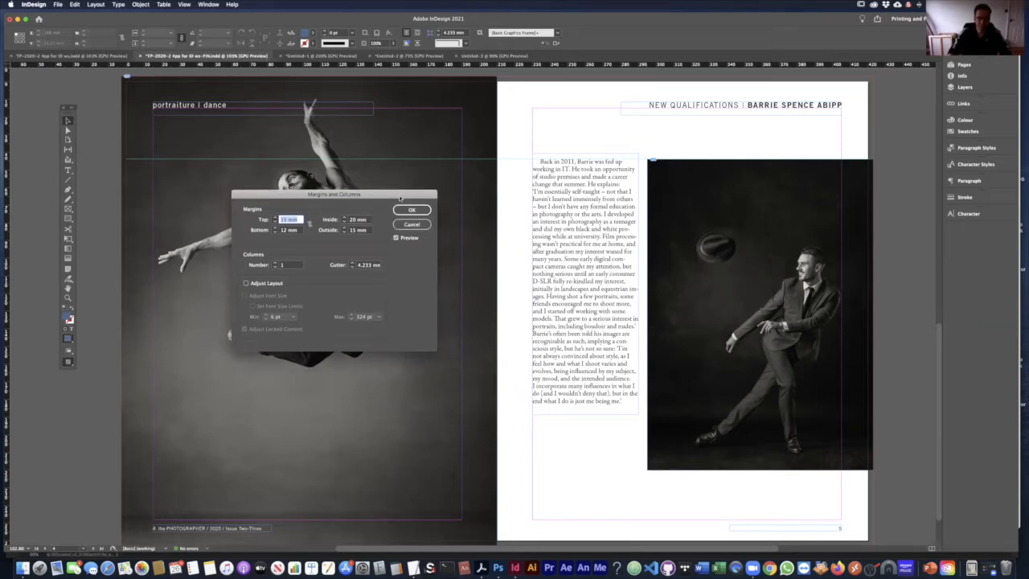
left_click(410, 210)
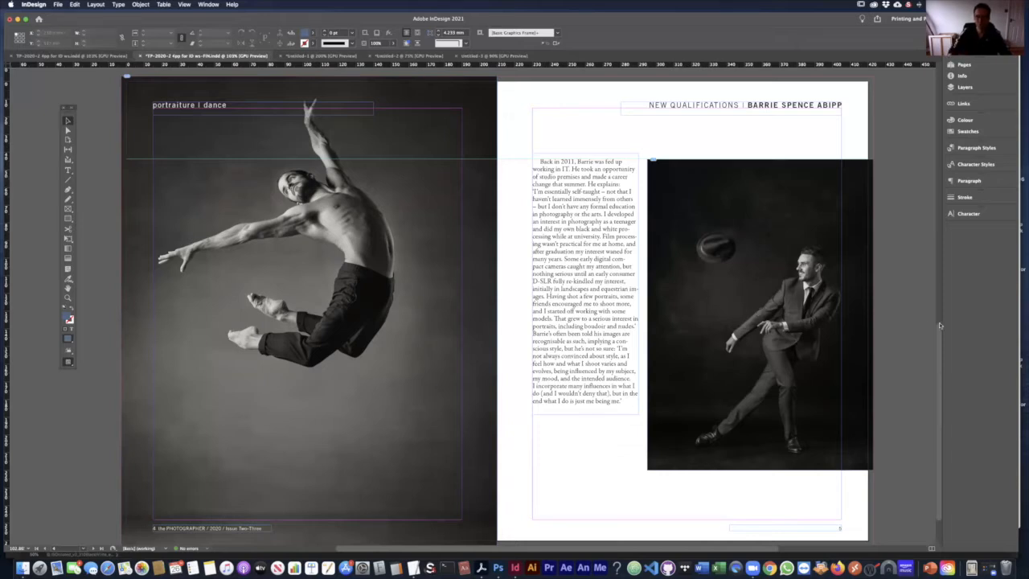
- Examine the header, hat photo, body text and dancer photo frames across pages 4–5 in turn, ending at 75% view
left_click_drag(939, 338, 939, 338)
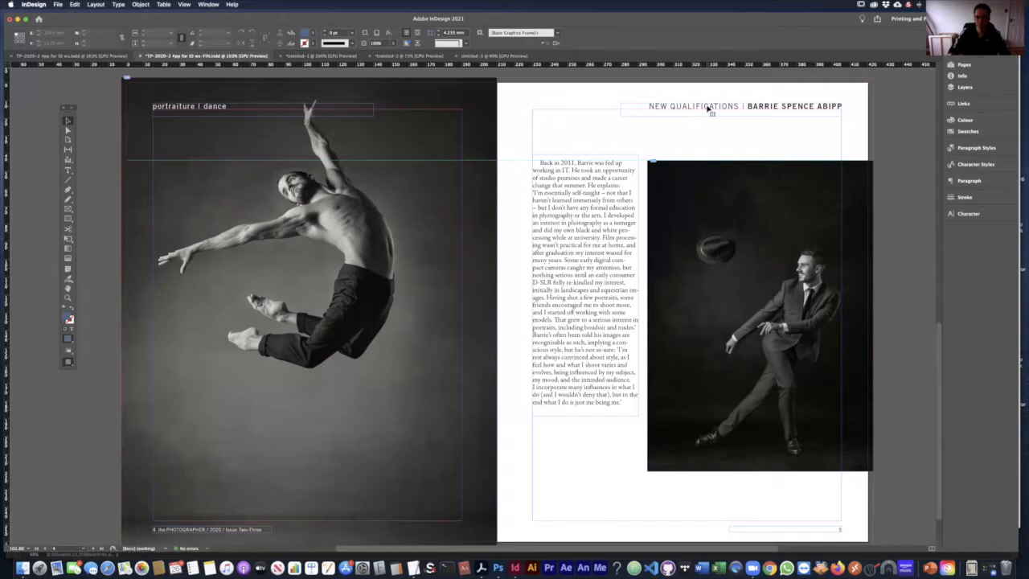
left_click(708, 108)
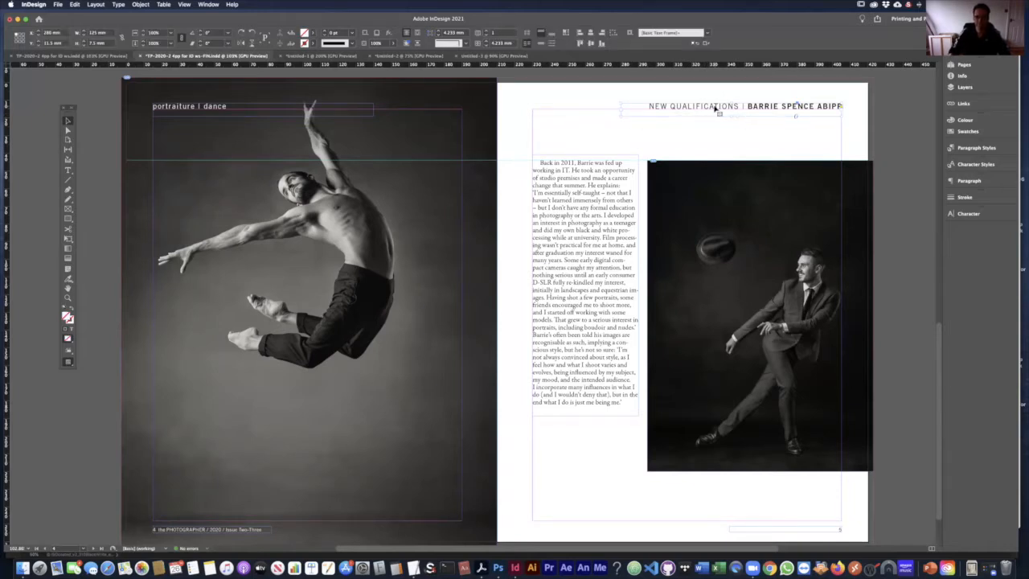
left_click(715, 187)
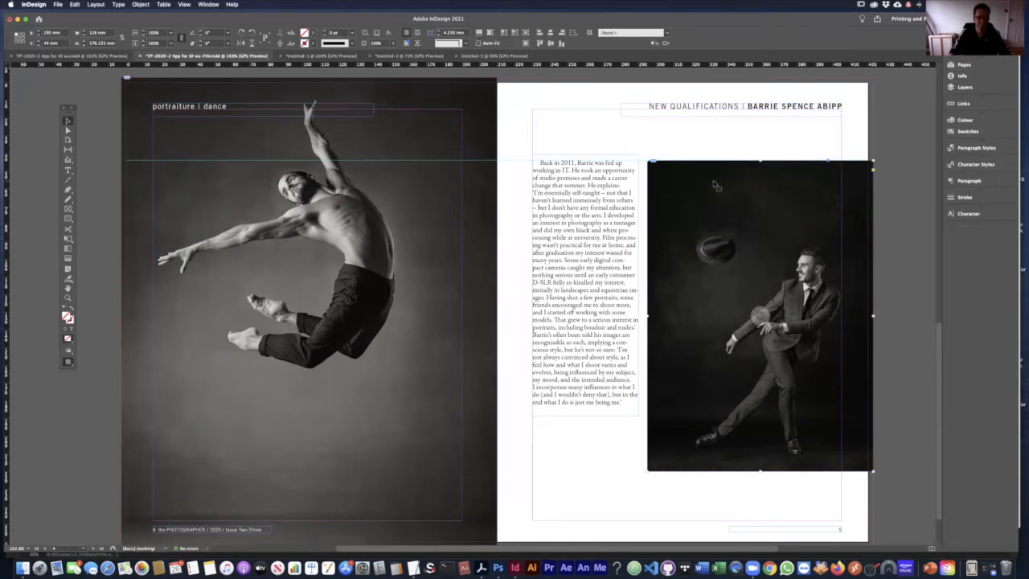
left_click(614, 191)
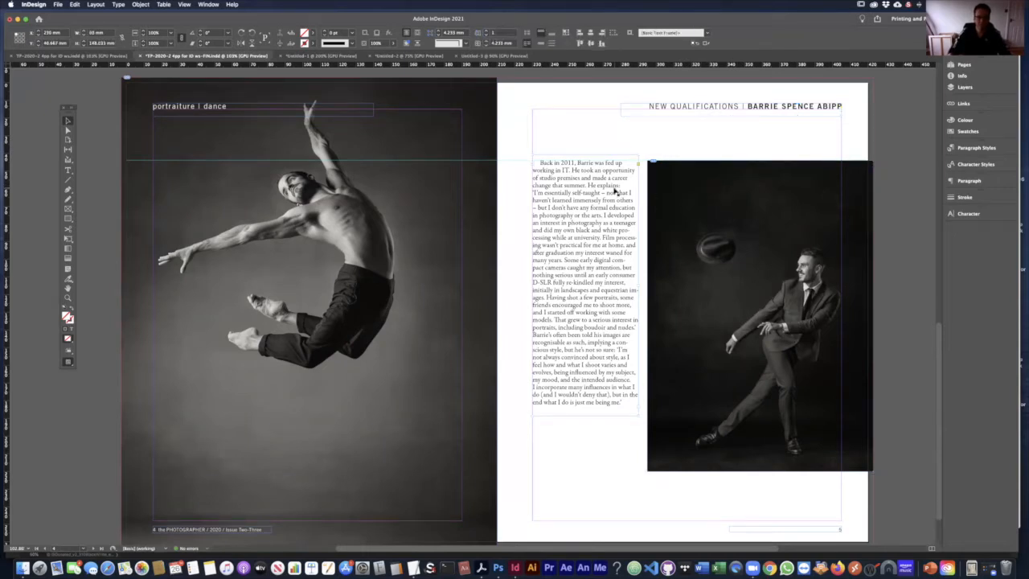
left_click(308, 310)
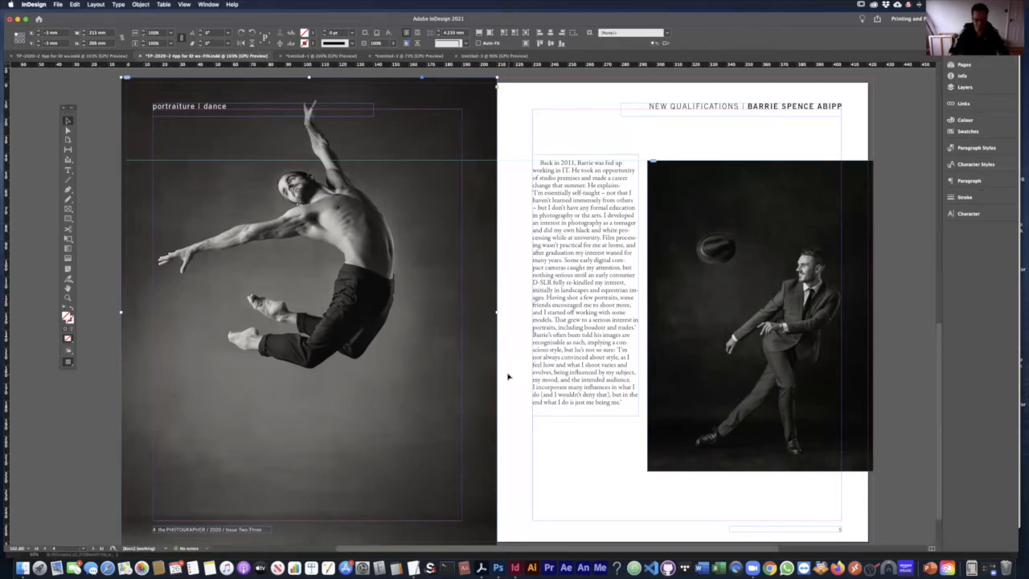
scroll(508, 377, "down", 1)
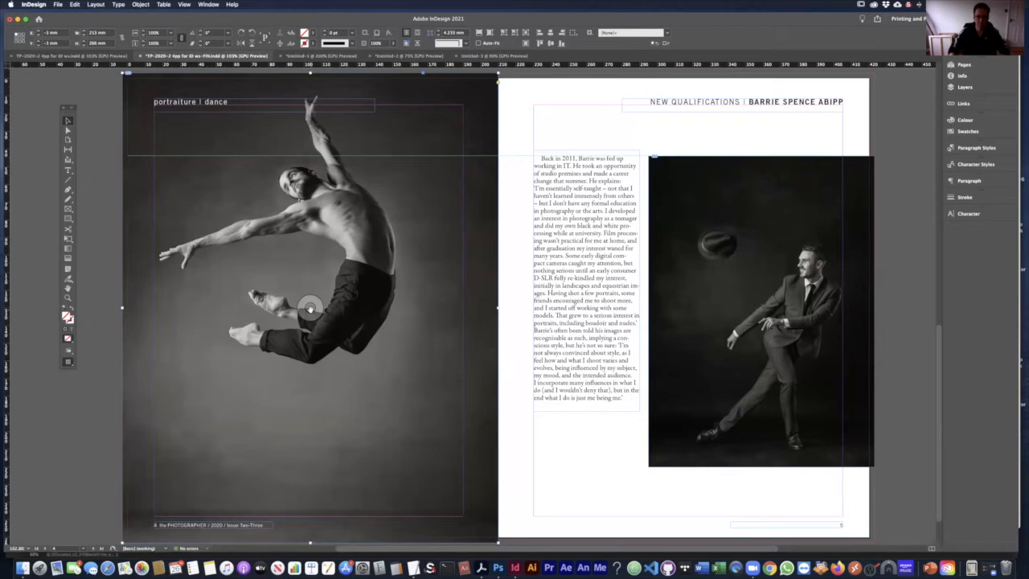
key("super+minus")
key("super+minus")
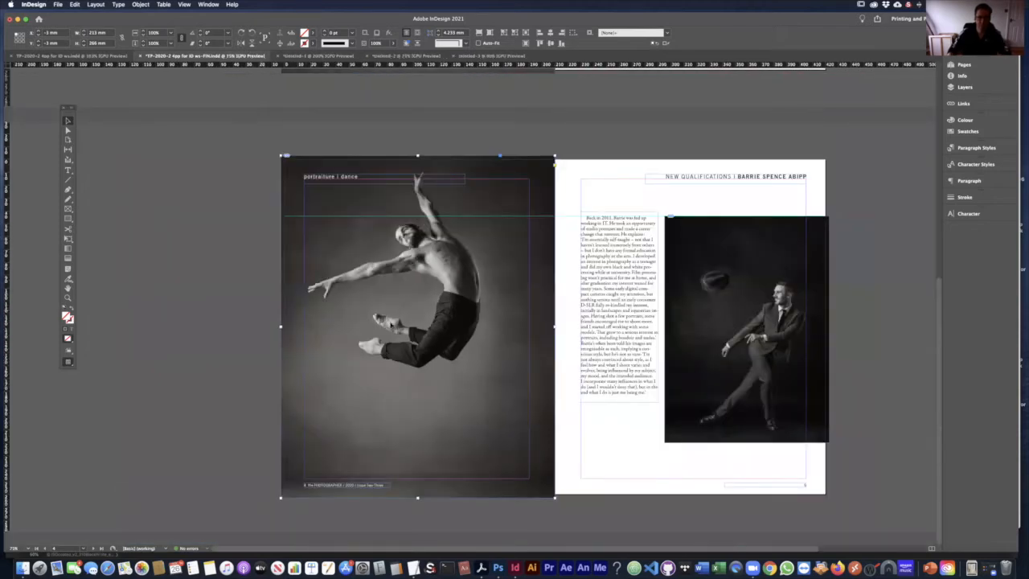
- Nudge the dancer image slightly sideways within its page 4 frame, and reselect the frame itself
left_click(418, 326)
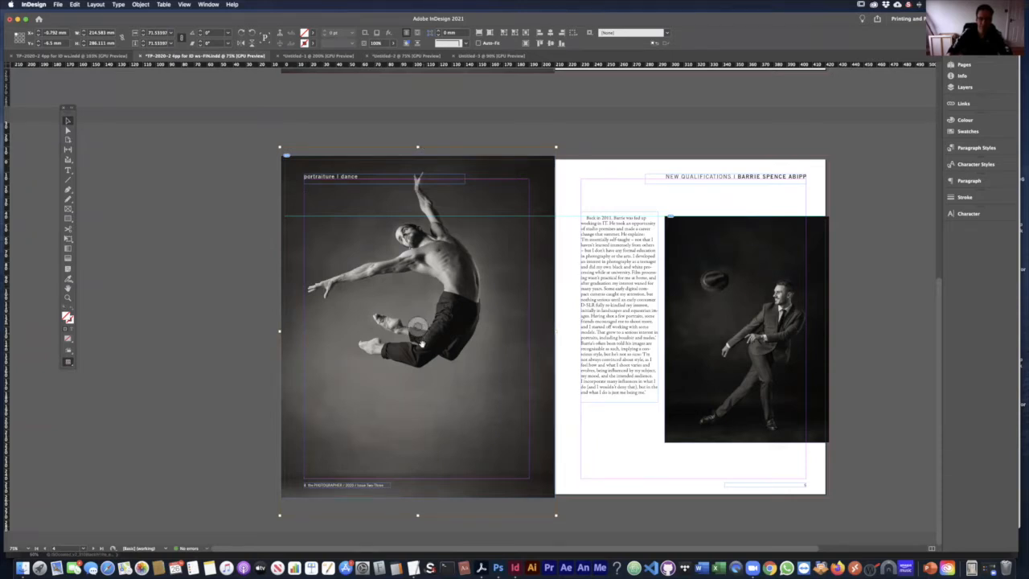
mouse_move(417, 325)
left_mouse_down()
mouse_move(399, 324)
mouse_move(447, 398)
mouse_move(355, 331)
mouse_move(406, 344)
mouse_move(408, 328)
mouse_move(404, 341)
mouse_move(418, 329)
left_mouse_up()
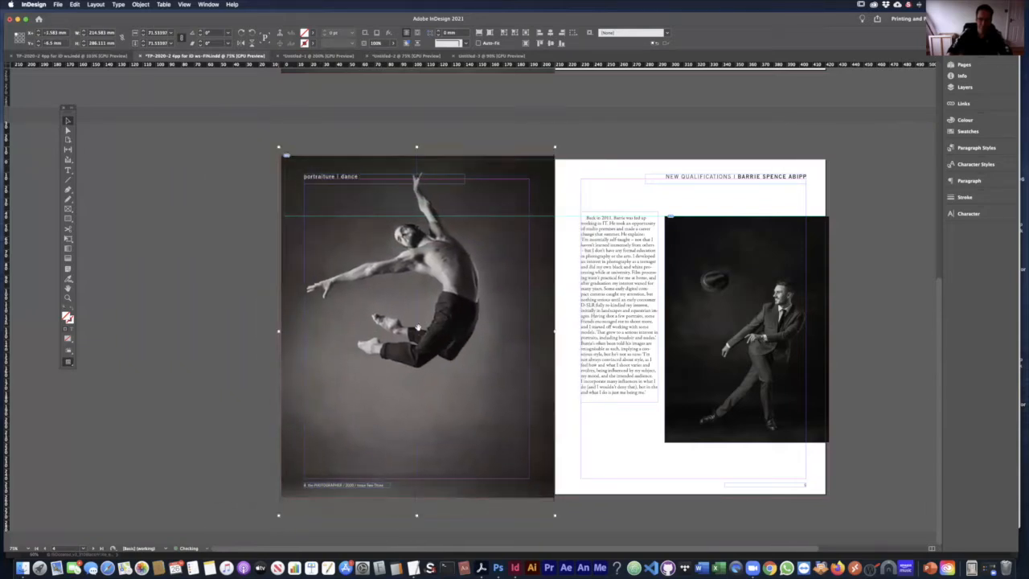
left_click(237, 180)
left_click(437, 167)
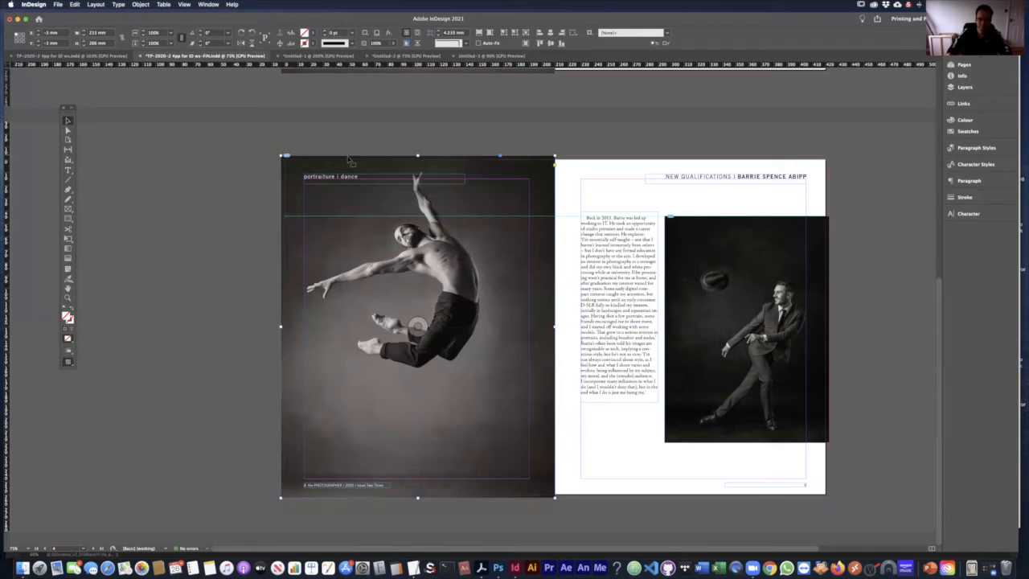
- Move the dancer image up inside its frame so the raised hand sits close to the page's top edge, and deselect it
left_click(417, 326)
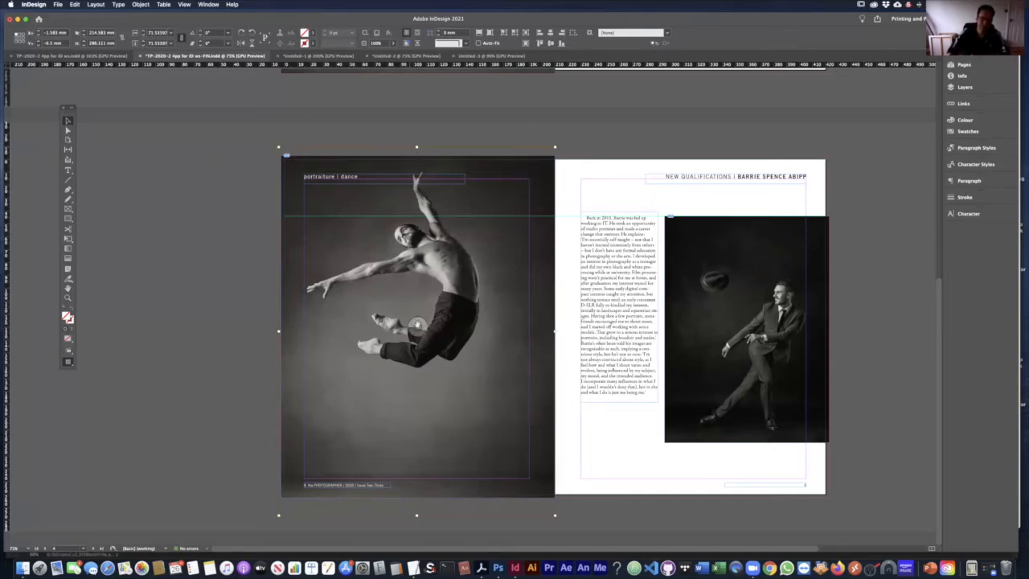
mouse_move(417, 326)
left_mouse_down()
mouse_move(426, 315)
mouse_move(417, 312)
left_mouse_up()
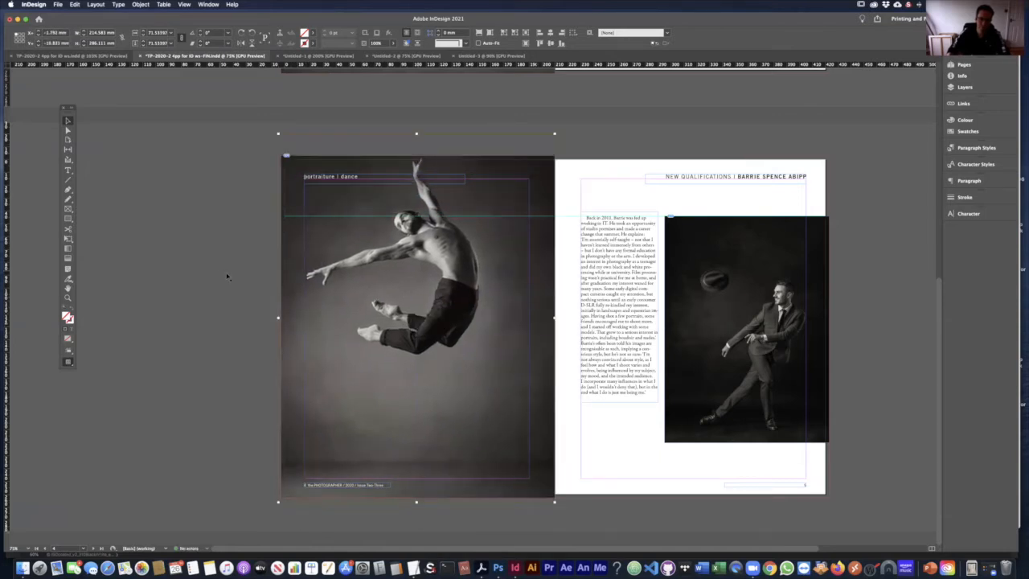
left_click(418, 328)
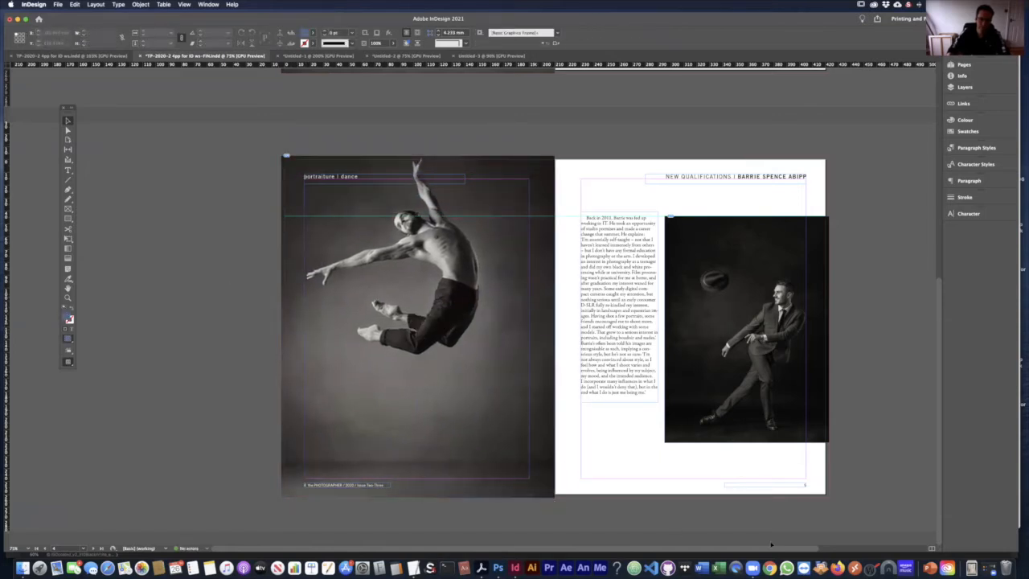
- Try shifting the dancer image down and to the right inside its frame, and undo the image moves and the shortening of page 5's text frame
left_click(526, 429)
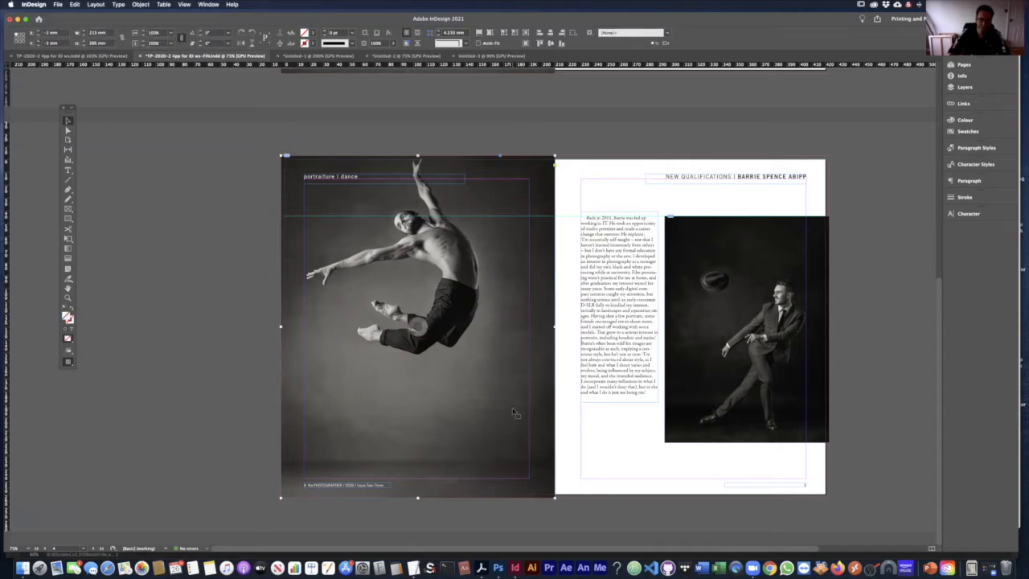
left_click(418, 324)
left_click_drag(418, 324, 442, 349)
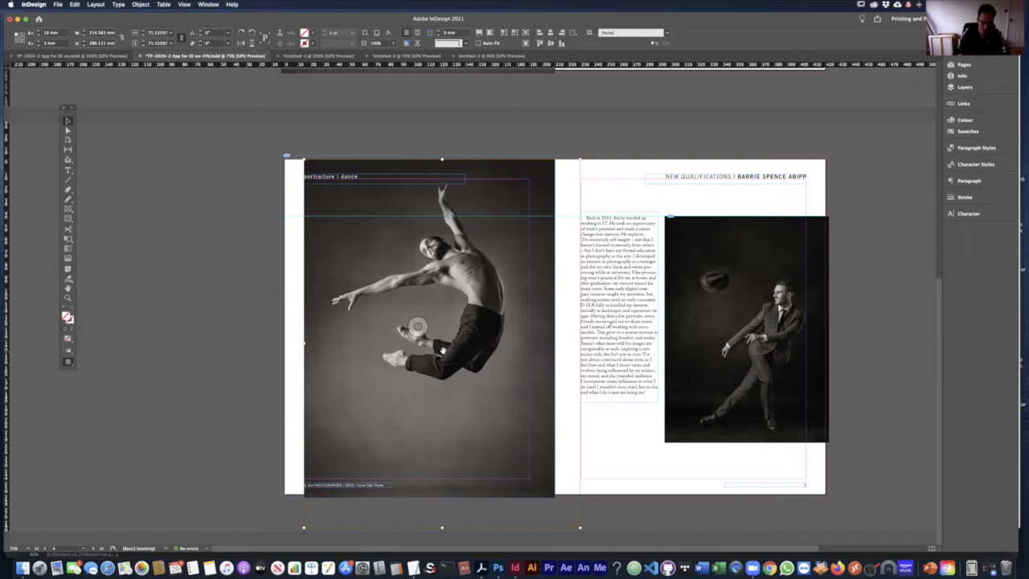
key("super+z")
key("super+z")
key("super+z")
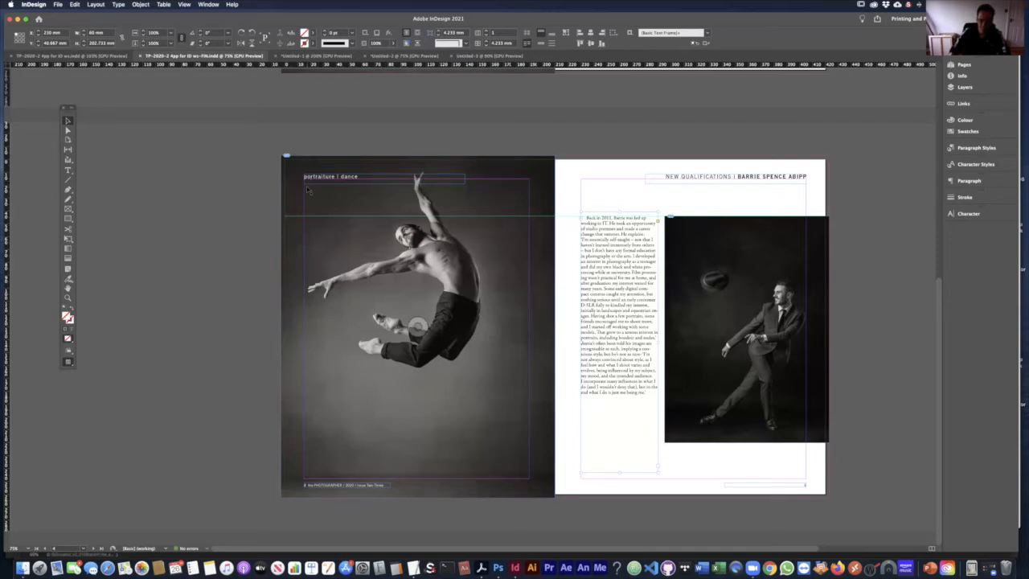
- Examine how the dancer and hat images are cropped by their frames on pages 4–5, first at 100% and finally at 75%
key("super+1")
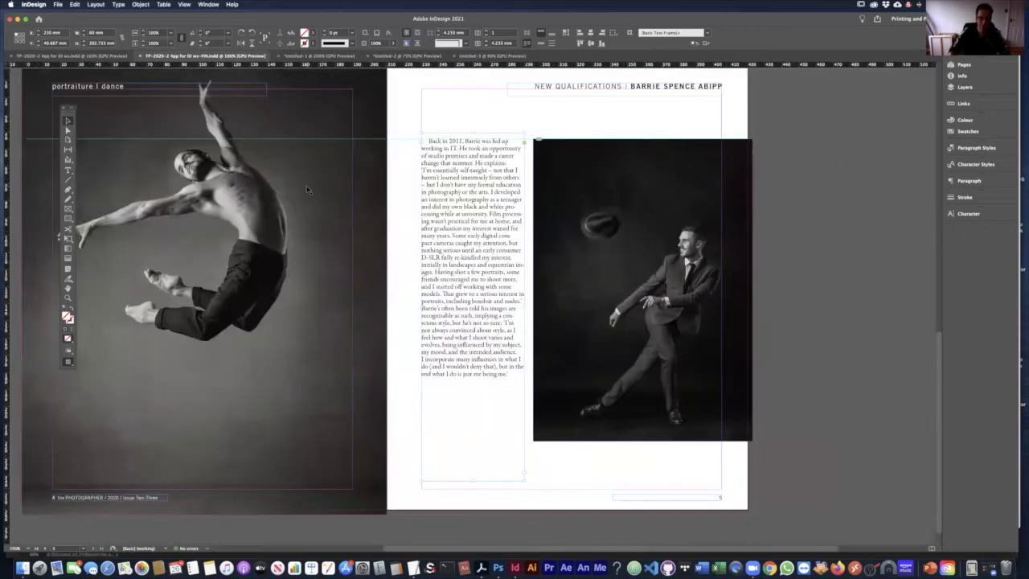
scroll(506, 228, "left", 10)
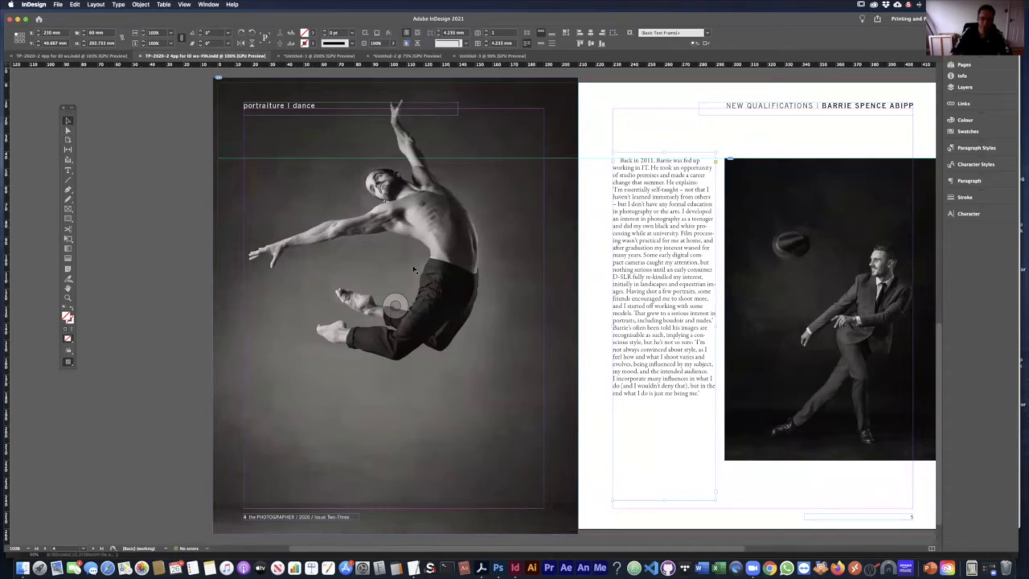
left_click(210, 312)
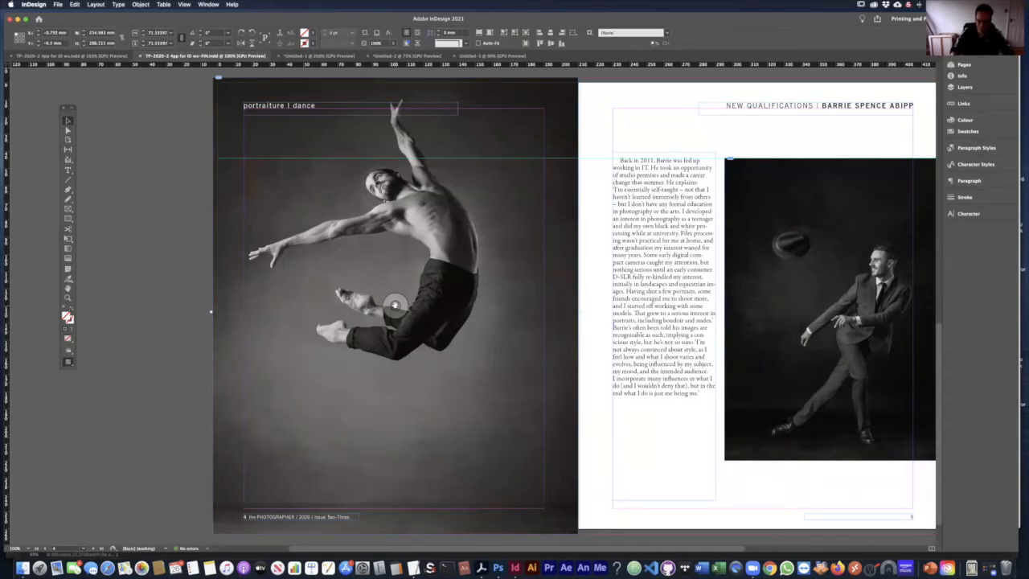
key("super+minus")
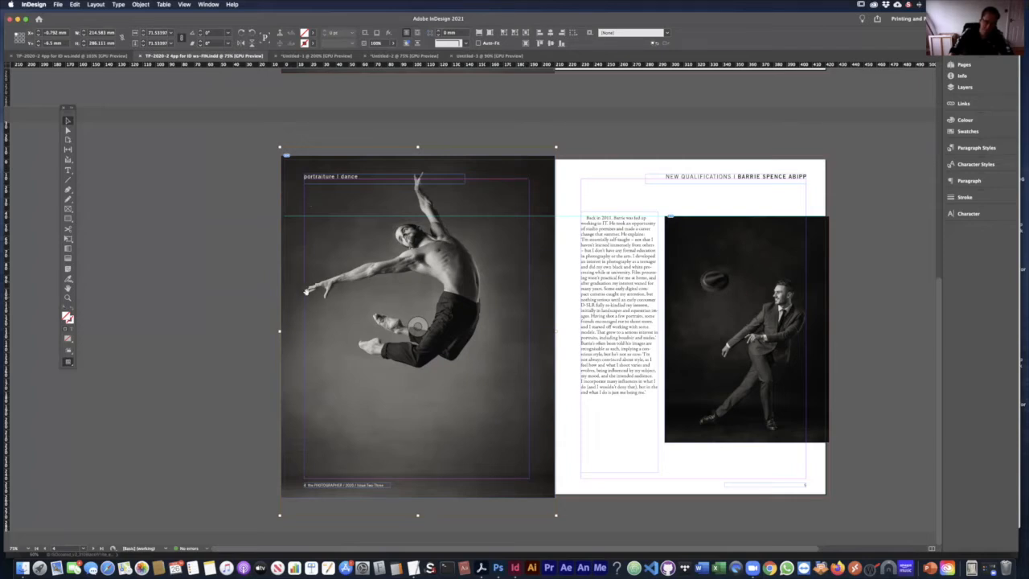
left_click(888, 291)
left_click(784, 307)
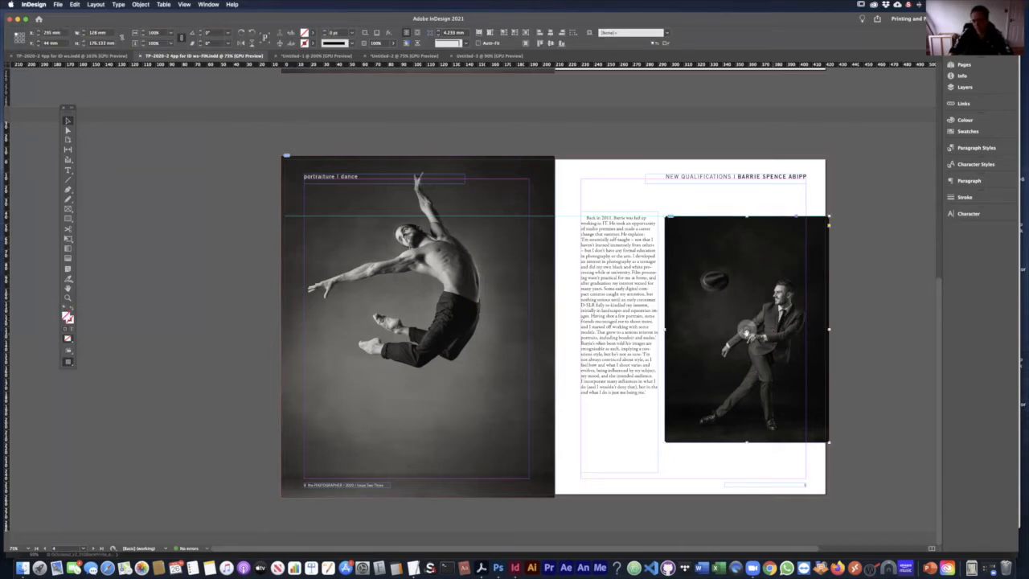
left_click(746, 331)
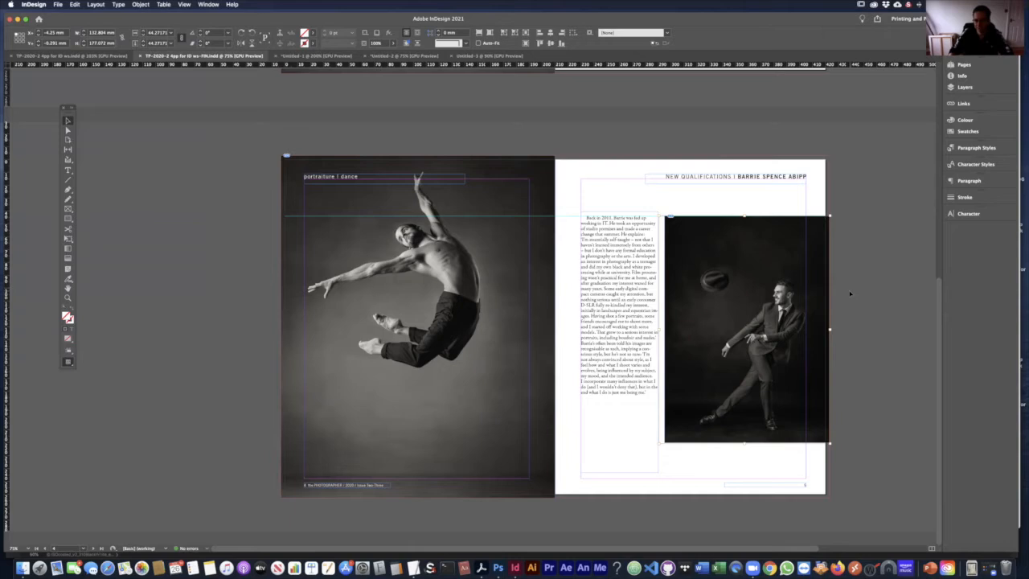
left_click(418, 326)
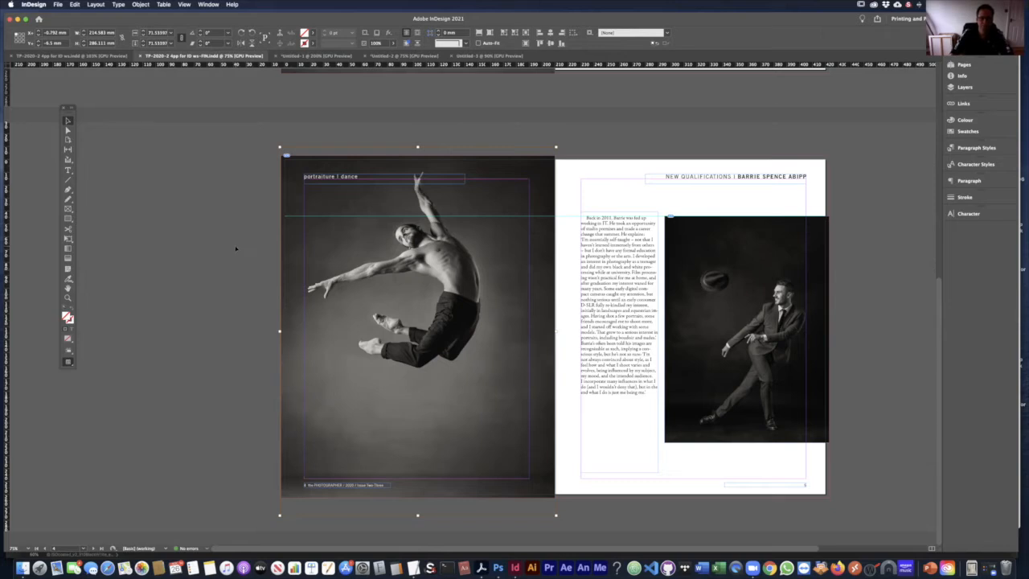
left_click(226, 250)
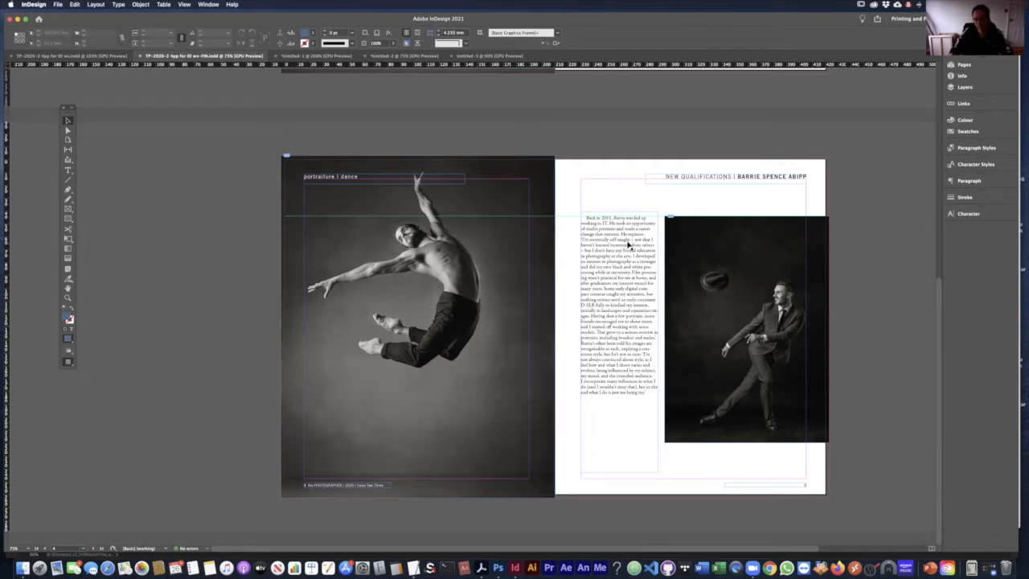
- Compare the body text frame on page 5 with the one on page 3, checking how each fits the margins
left_click(620, 288)
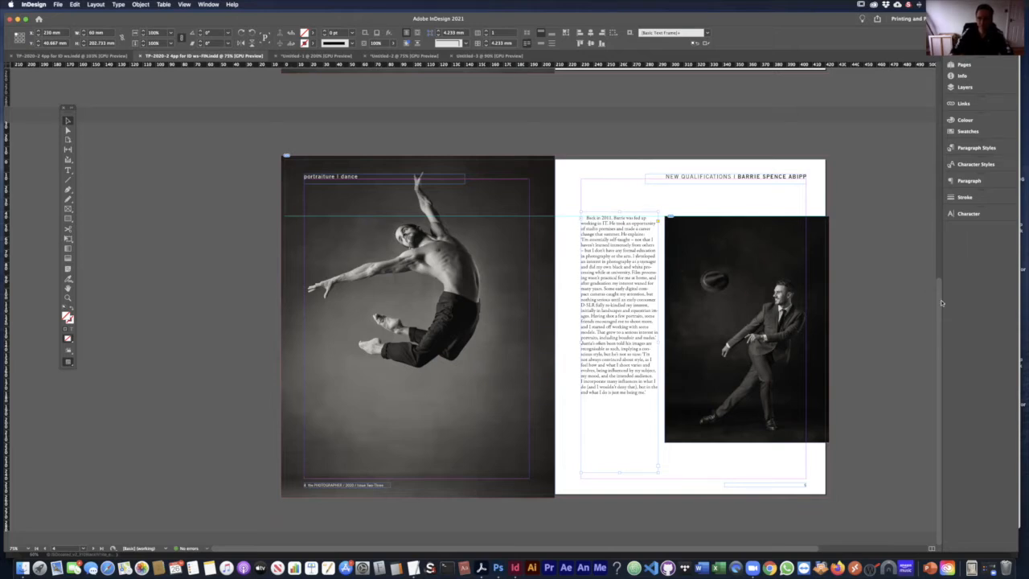
left_click_drag(940, 297, 939, 72)
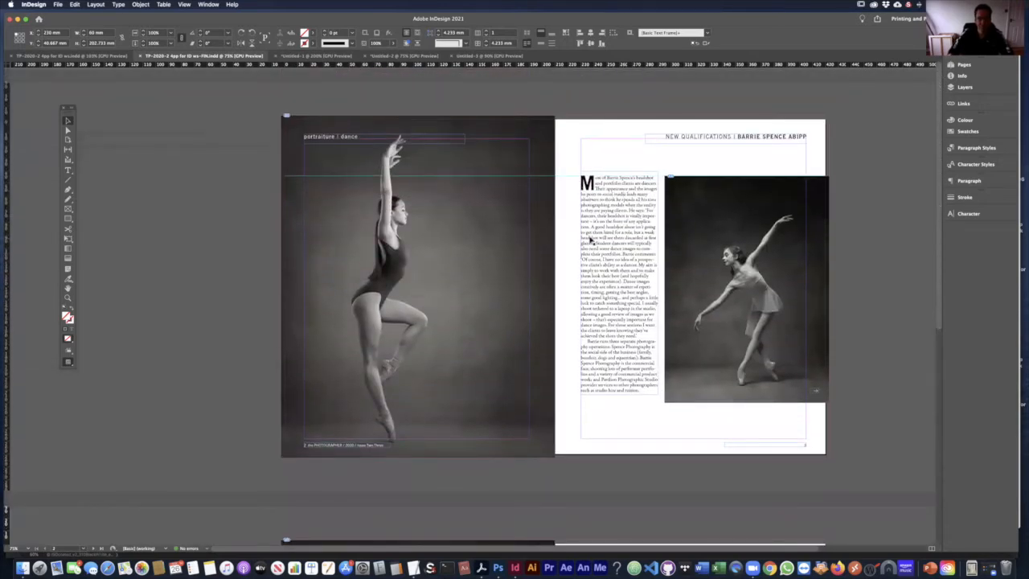
left_click(614, 213)
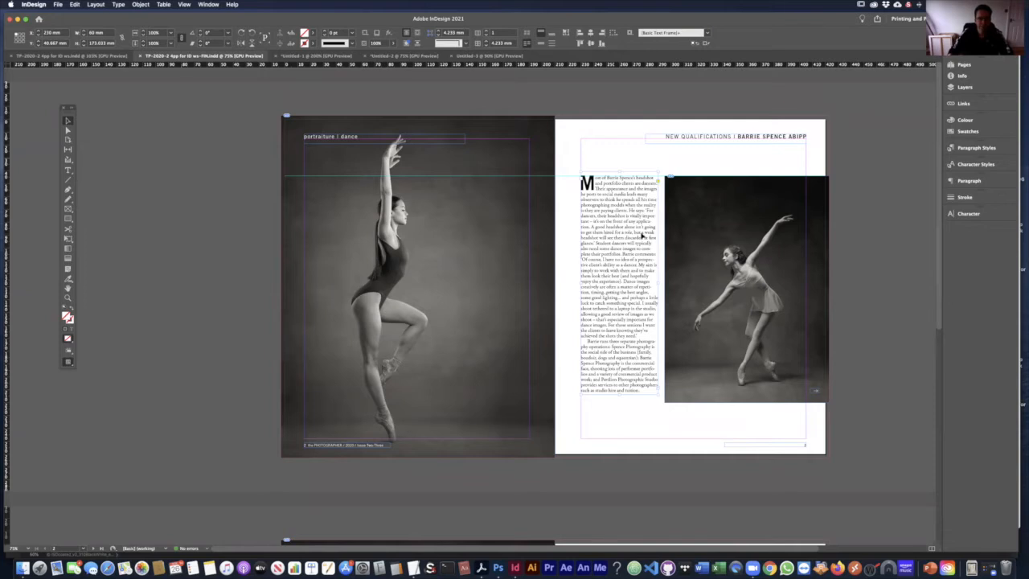
scroll(643, 241, "down", 3)
scroll(617, 324, "down", 10)
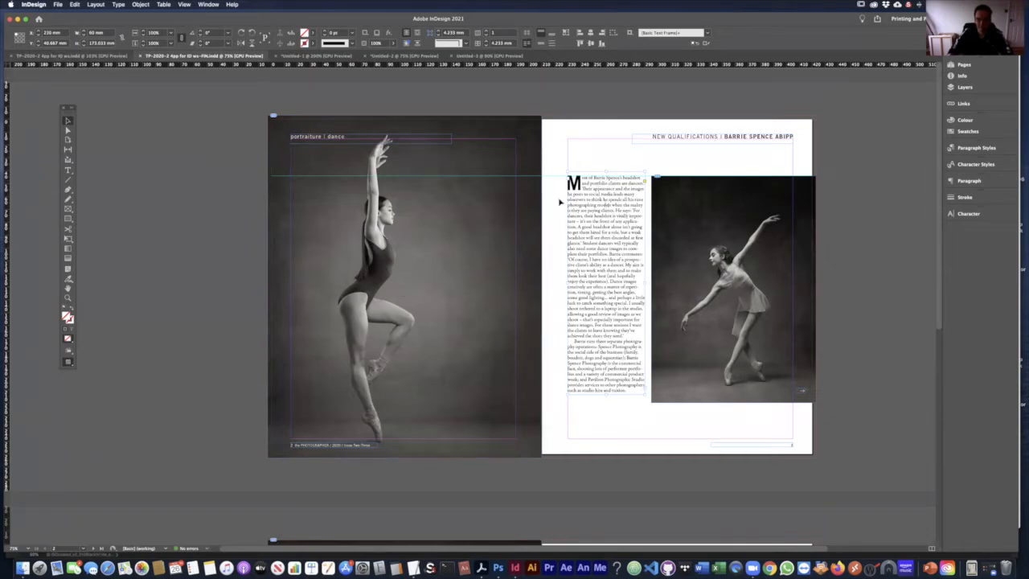
left_click(830, 213)
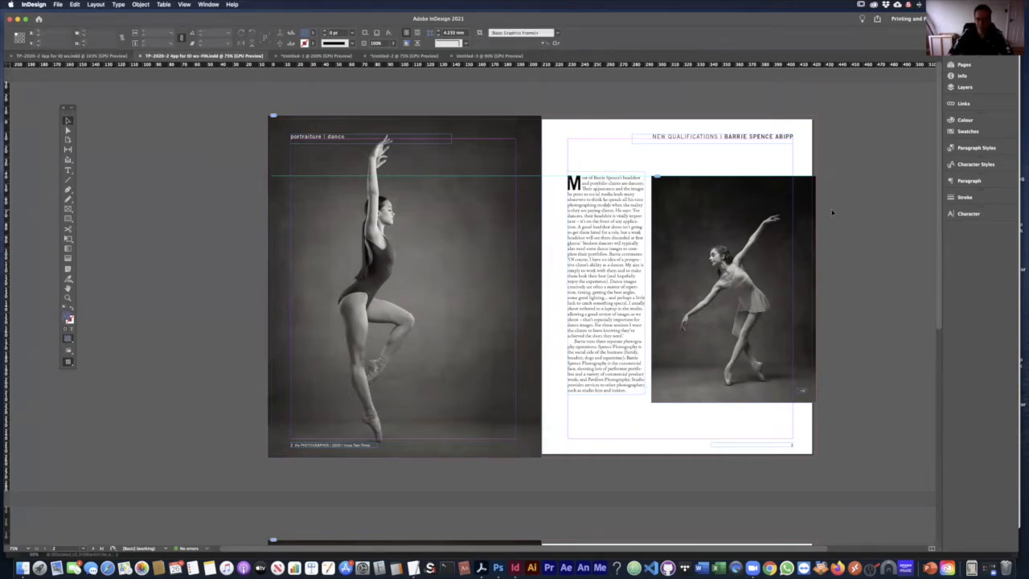
left_click(614, 210)
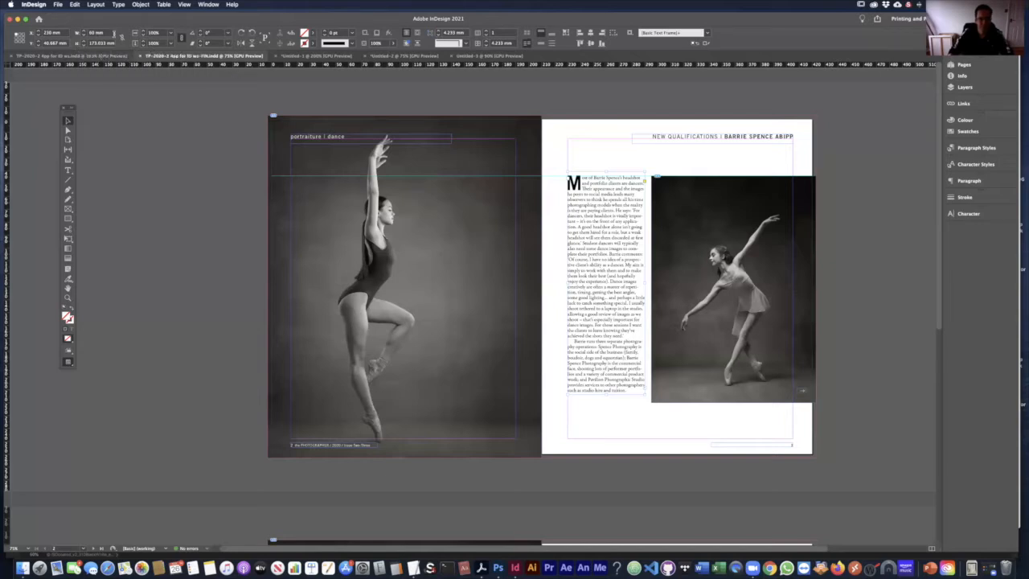
- Examine the width, position and reference point values of page 3's body text frame
double_click(96, 32)
left_click(18, 36)
left_click(24, 35)
left_click(23, 37)
left_click(16, 34)
- Return to pages 4–5, deselect the body text frame, and keep the screen mode on Normal so margins and bleed guides show
scroll(942, 306, "down", 10)
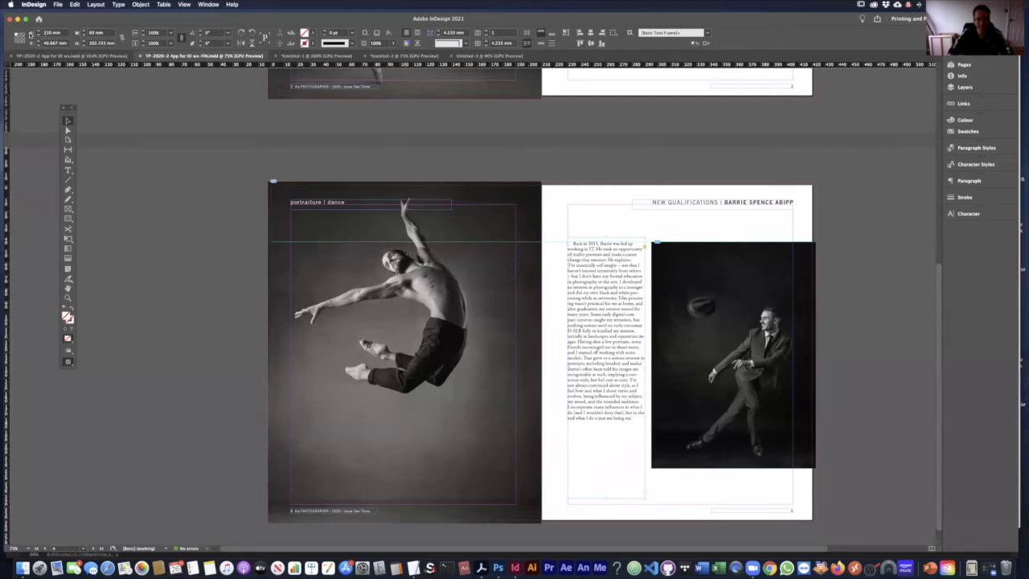
left_click(583, 207)
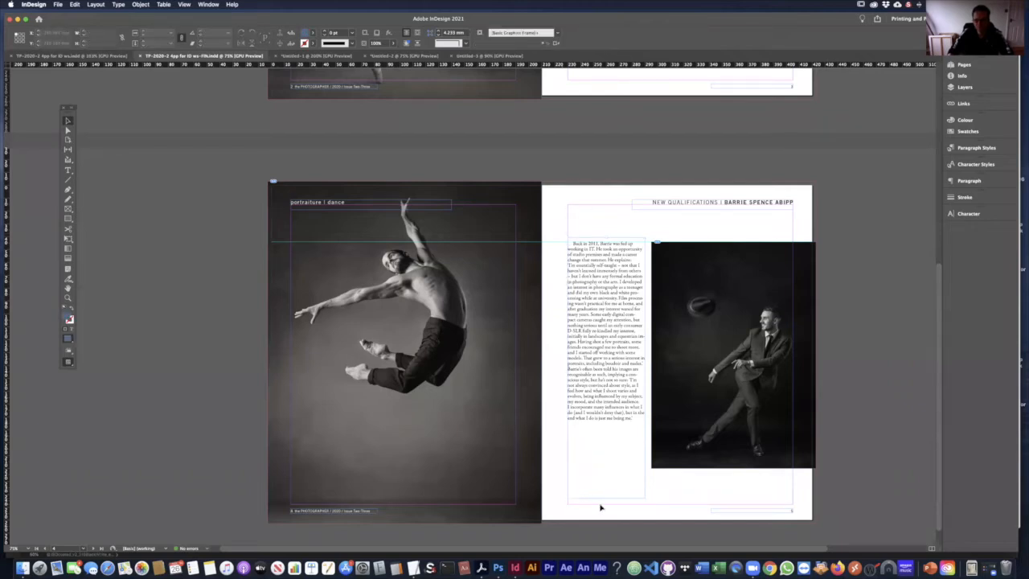
scroll(610, 276, "down", 1)
left_click(184, 4)
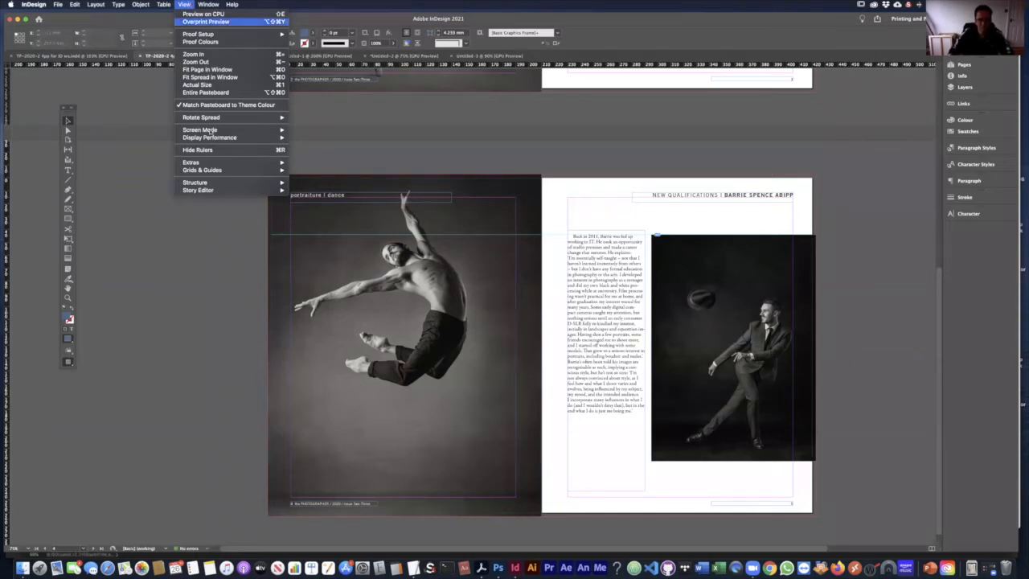
mouse_move(210, 130)
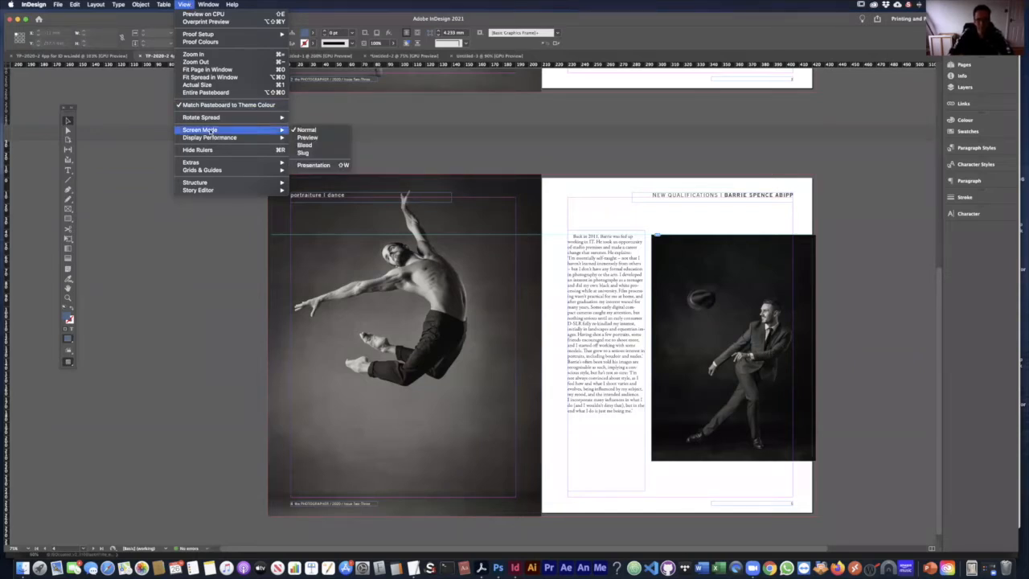
left_click(322, 131)
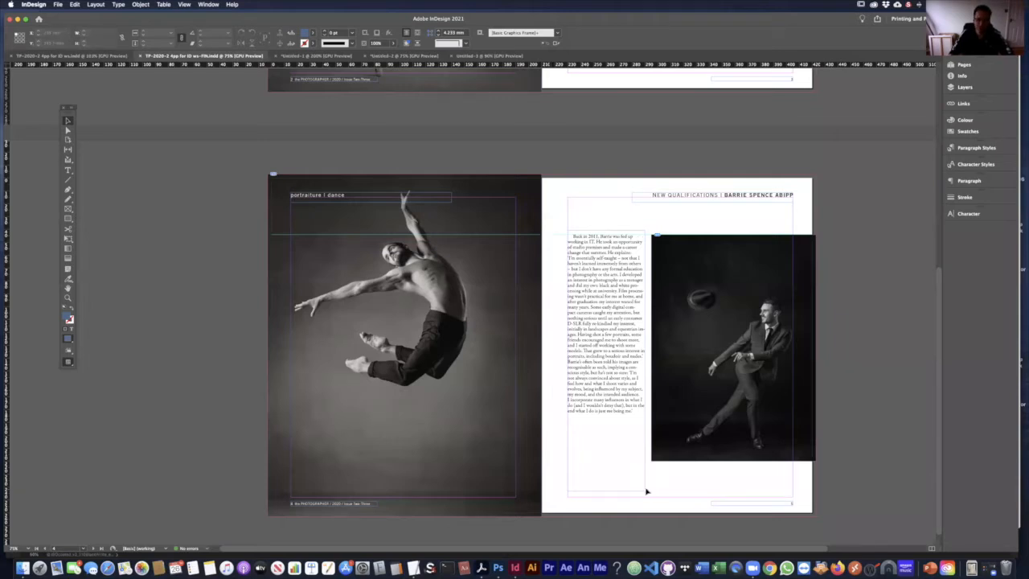
- Select the hat image on page 5 and switch the screen mode to Preview
left_click(691, 418)
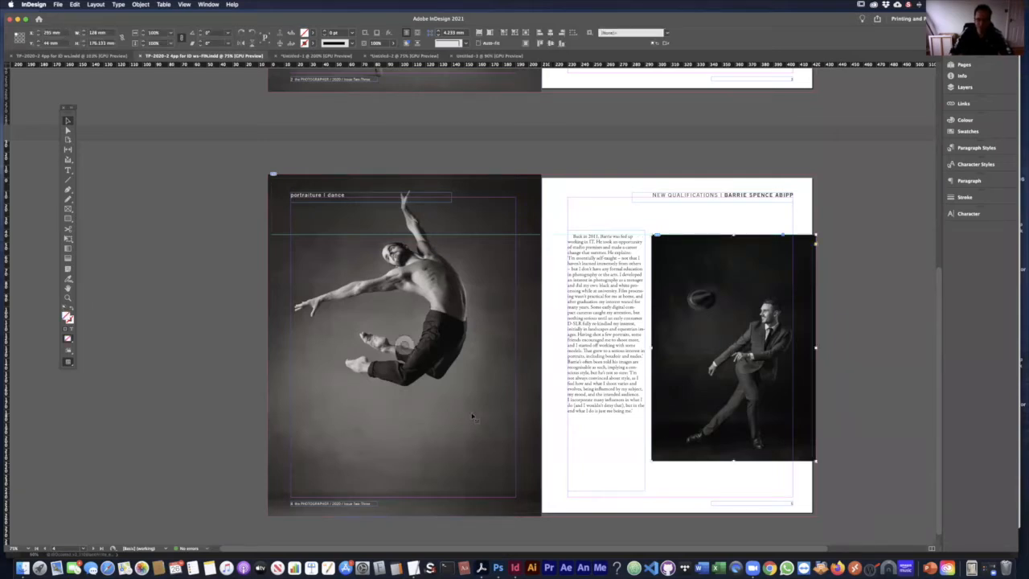
left_click(655, 402)
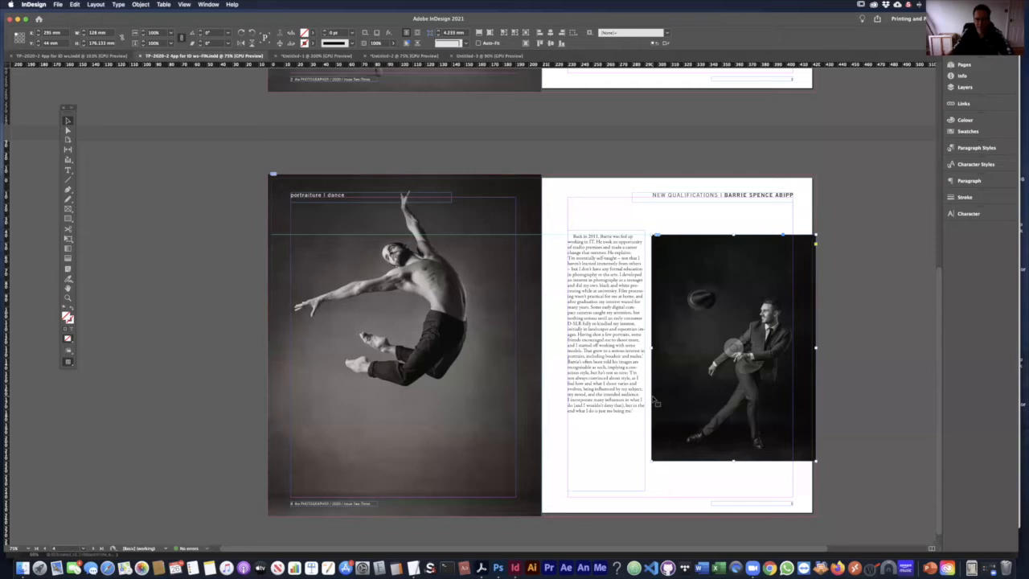
left_click(169, 4)
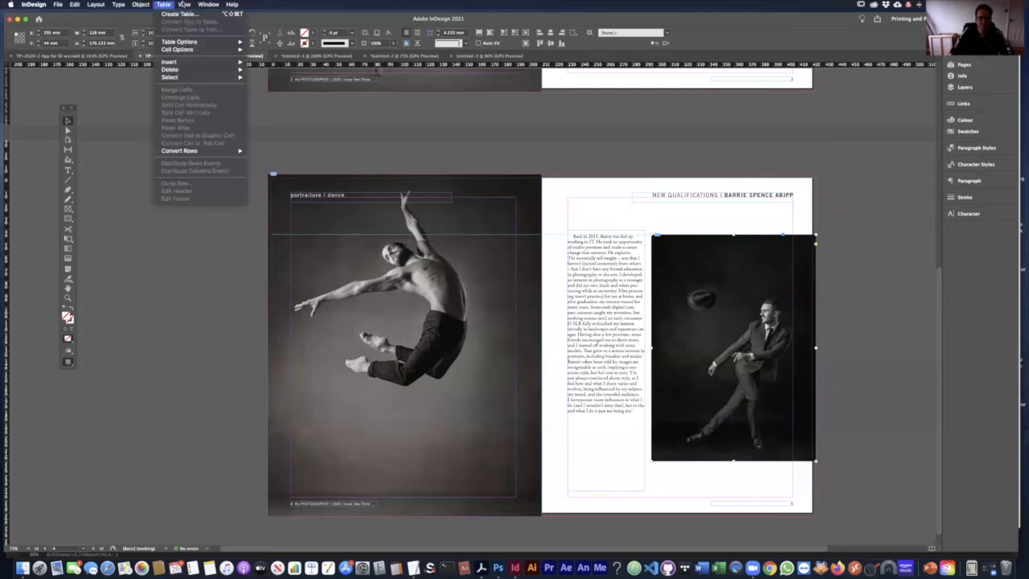
mouse_move(184, 5)
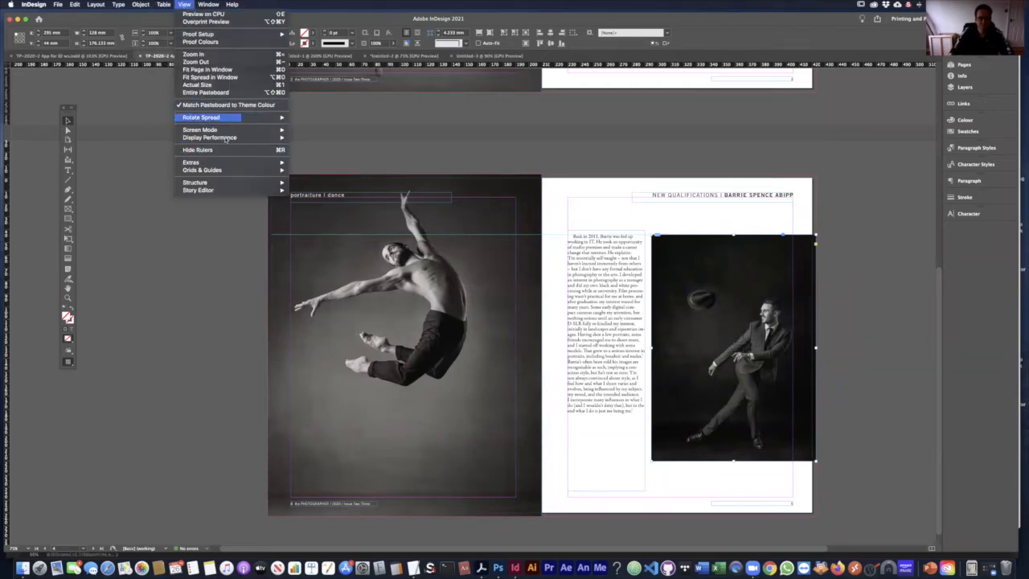
mouse_move(265, 132)
left_click(320, 139)
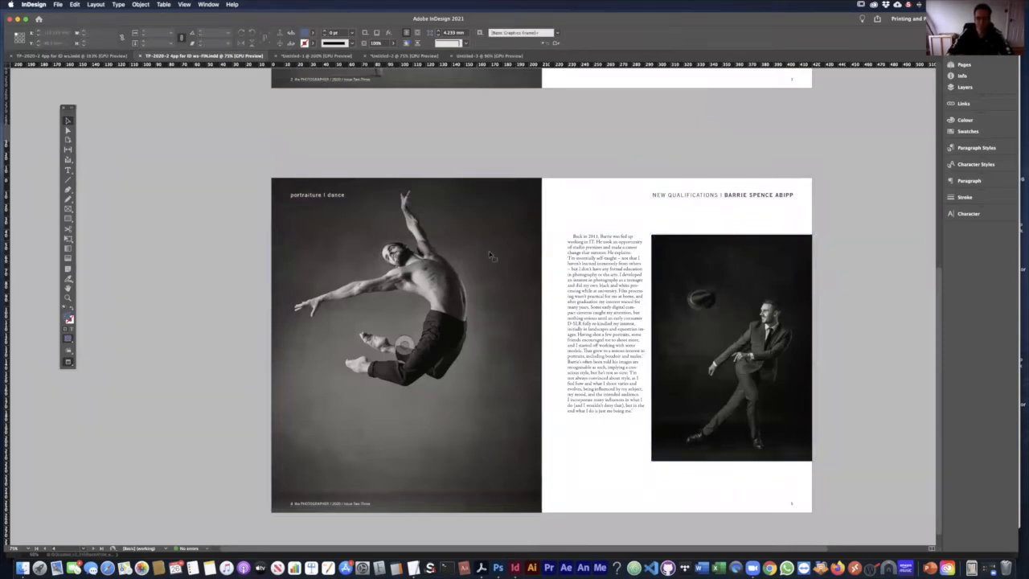
- Examine the previewed spread on pages 4–5, checking the hat image frame against the trimmed edge and the page 5 header frame
left_click(578, 262)
left_click(843, 241)
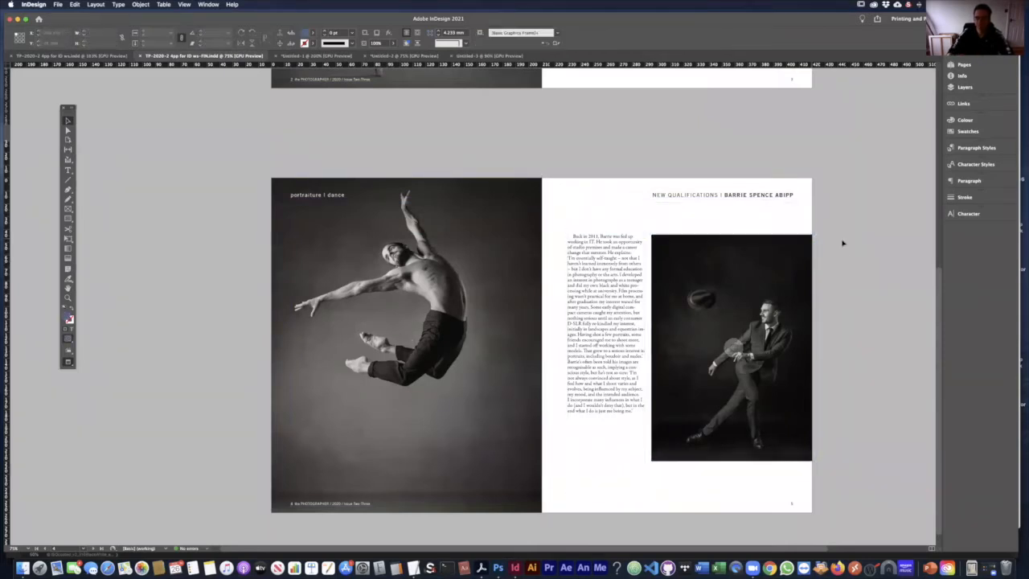
left_click(807, 258)
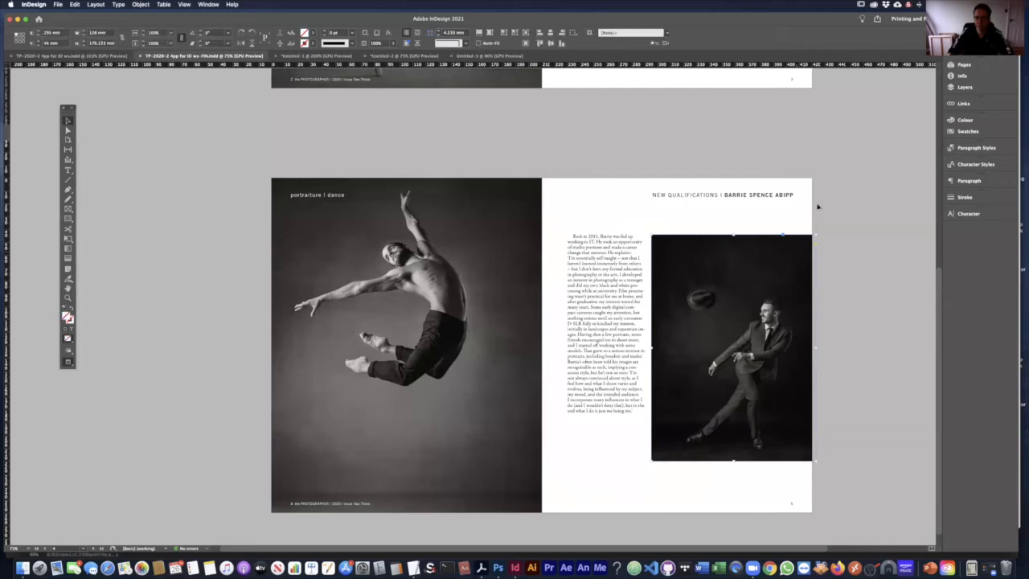
left_click(764, 195)
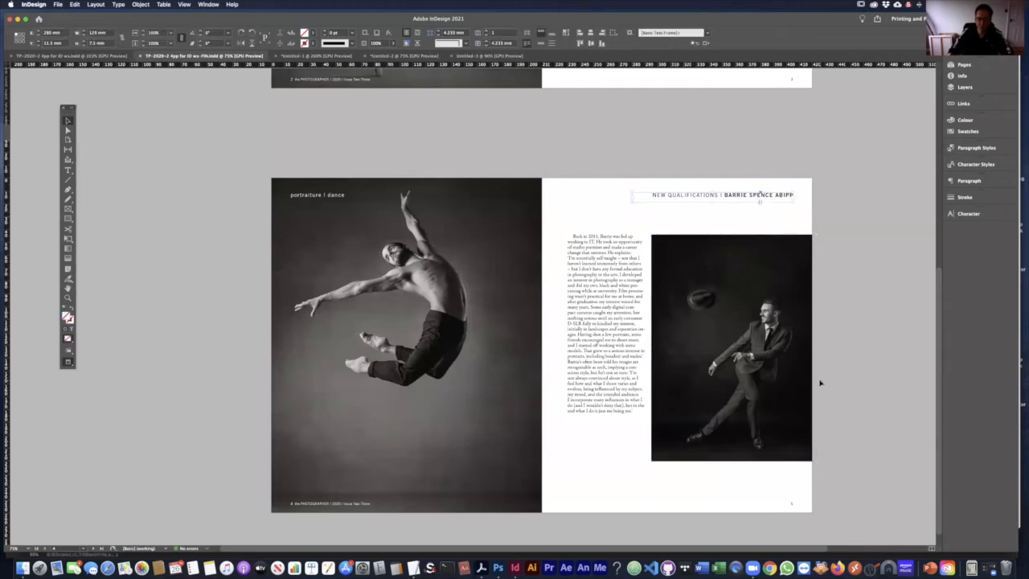
scroll(874, 355, "up", 5)
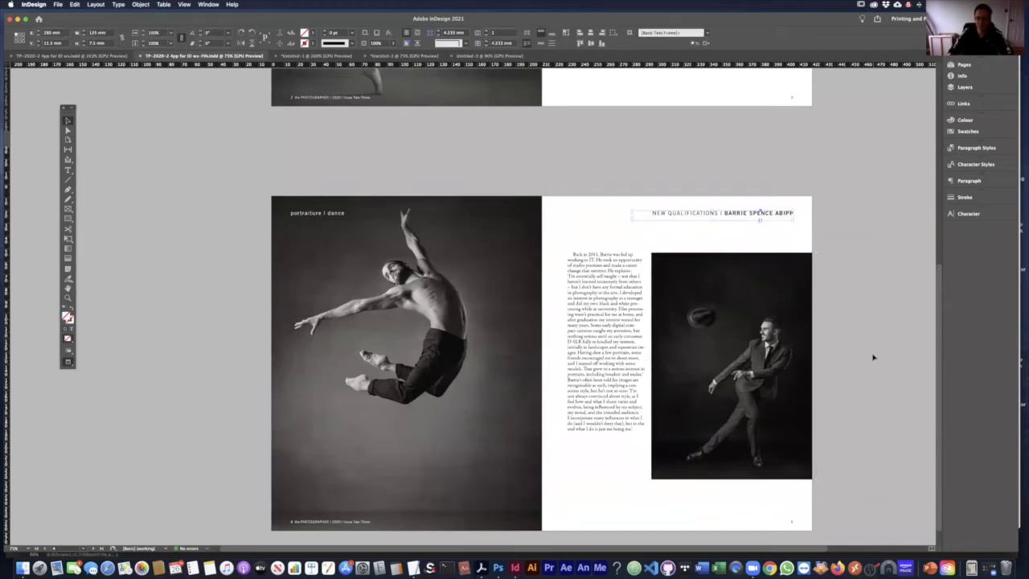
scroll(874, 354, "down", 3)
scroll(874, 357, "down", 2)
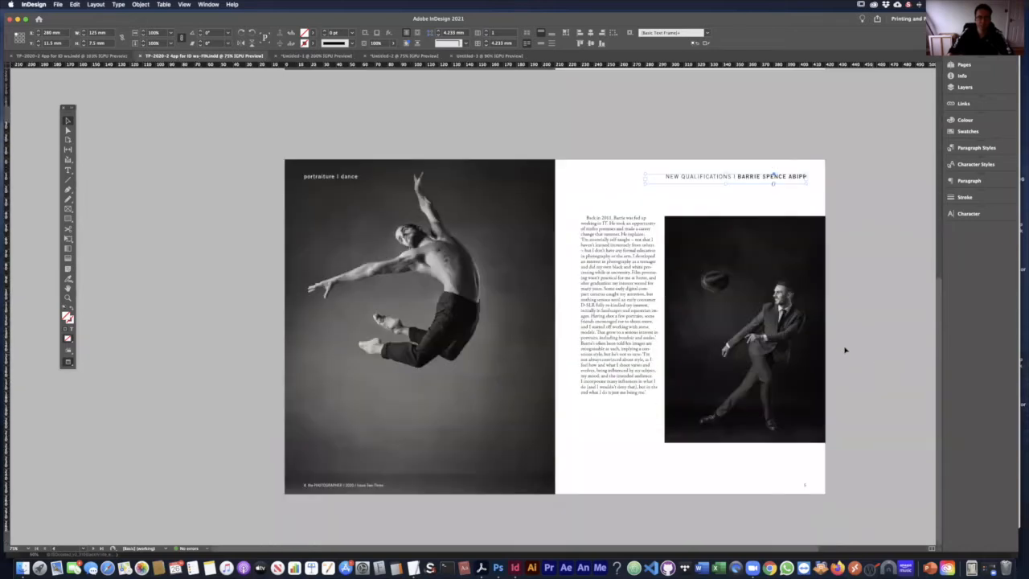
- View the spread in the Bleed screen mode, return to Normal, and deselect the header frame
left_click(185, 5)
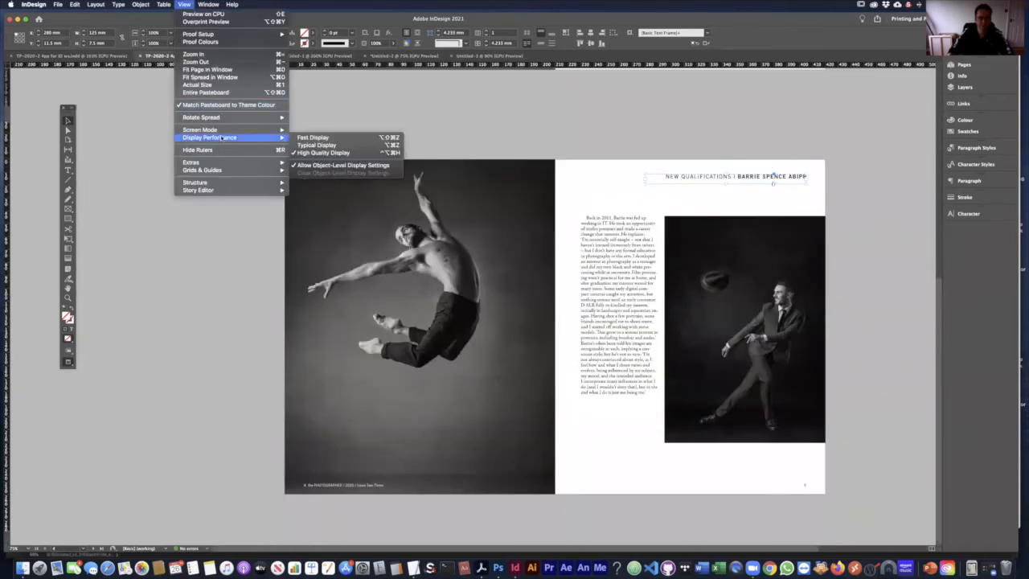
left_click(306, 145)
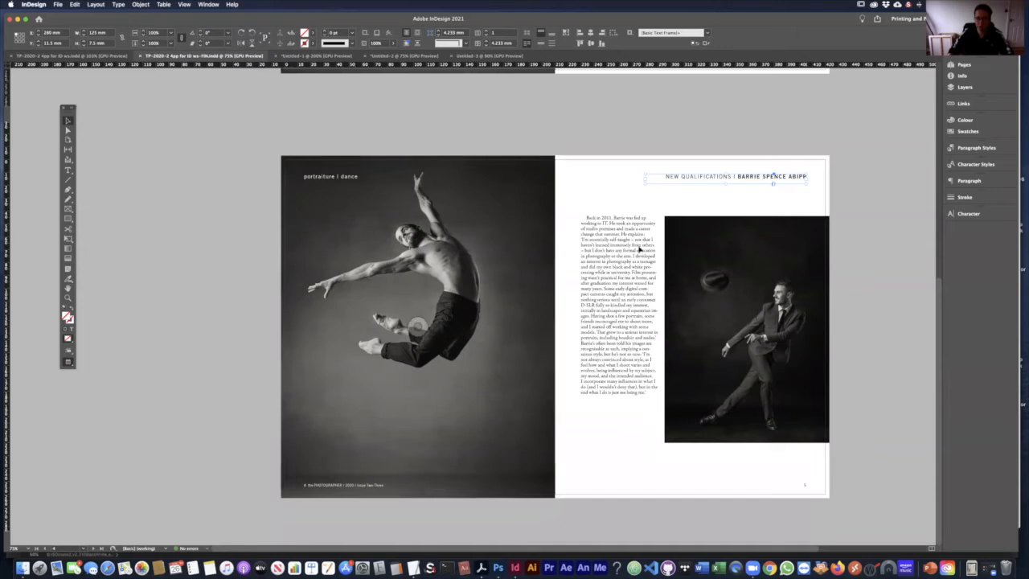
left_click(184, 4)
mouse_move(209, 130)
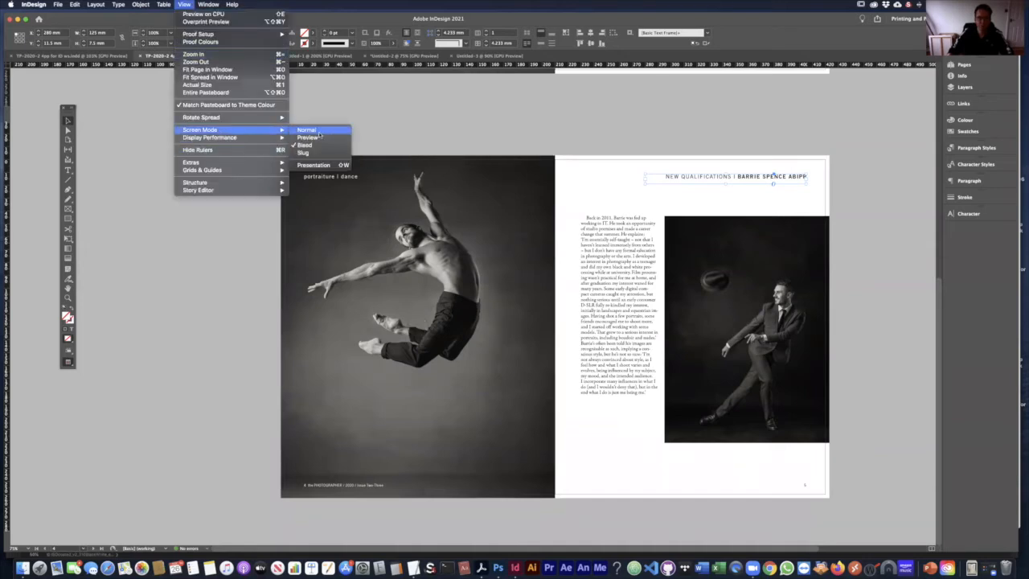
left_click(306, 131)
left_click(930, 288)
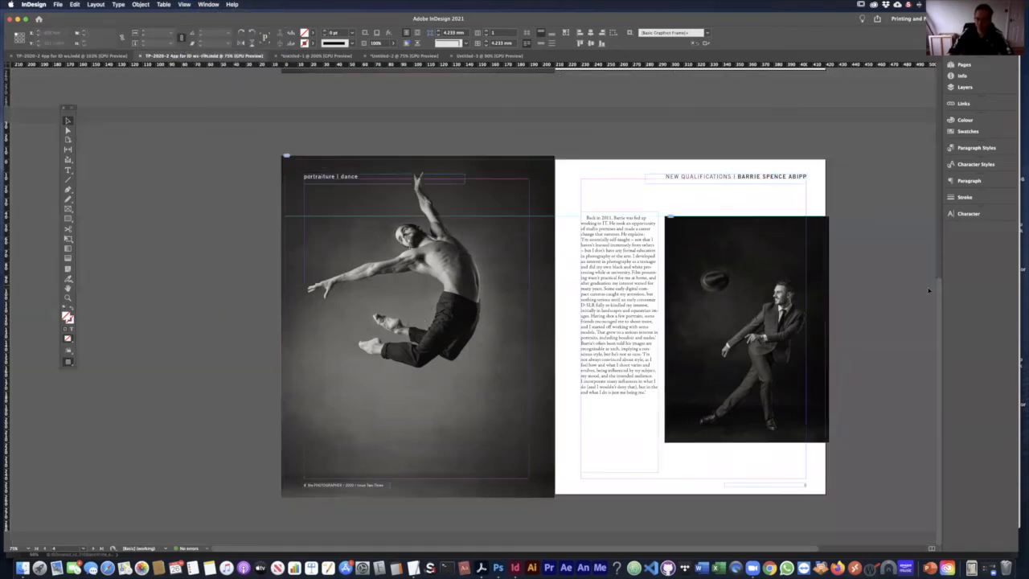
- Go back to pages 2–3 and check which paragraph and character styles are applied to page 3's body text
scroll(936, 243, "up", 10)
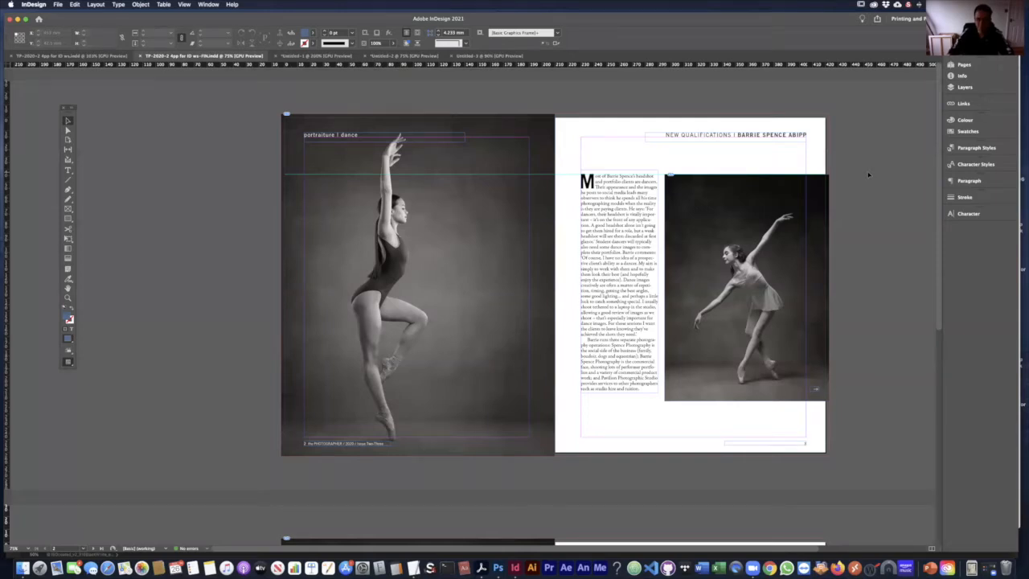
left_click(976, 148)
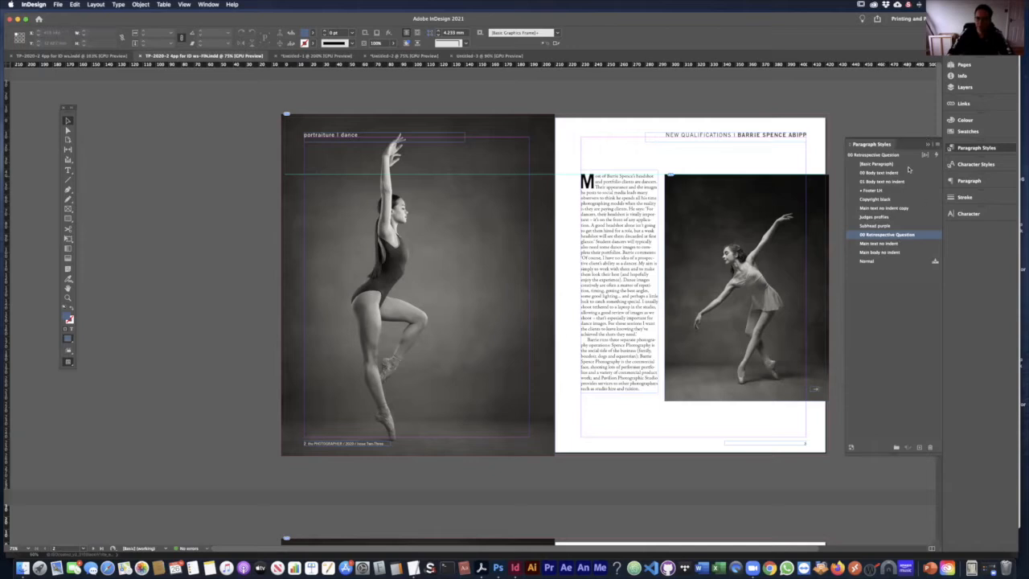
left_click(619, 212)
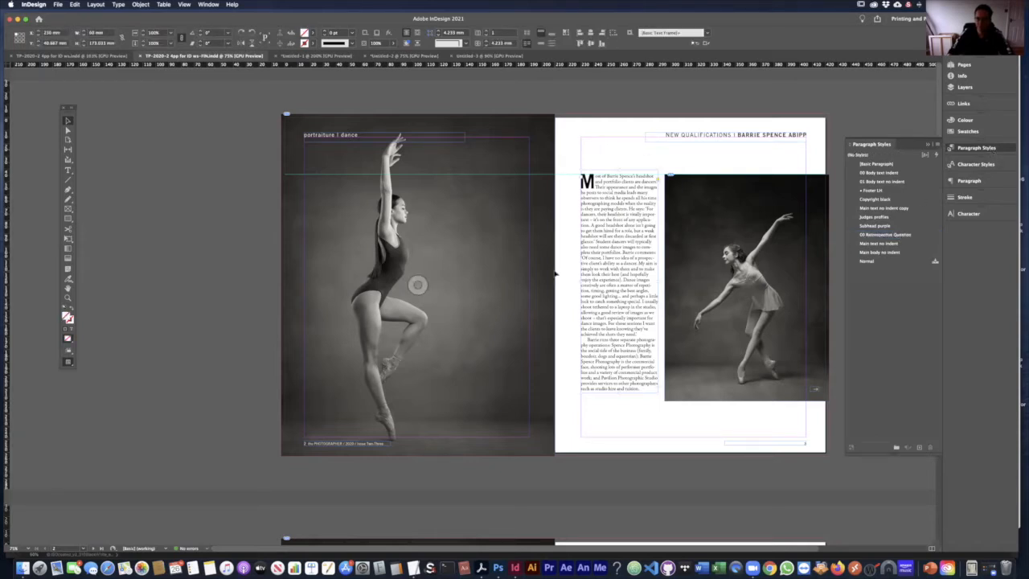
double_click(616, 360)
left_click_drag(608, 350, 619, 358)
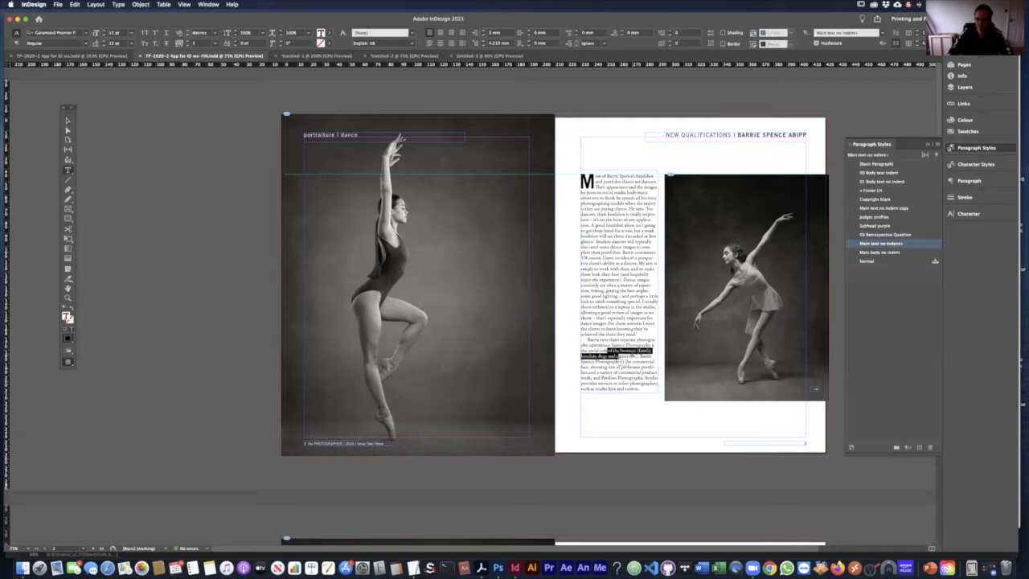
left_click(625, 355)
left_click_drag(613, 235, 625, 276)
left_click(625, 276)
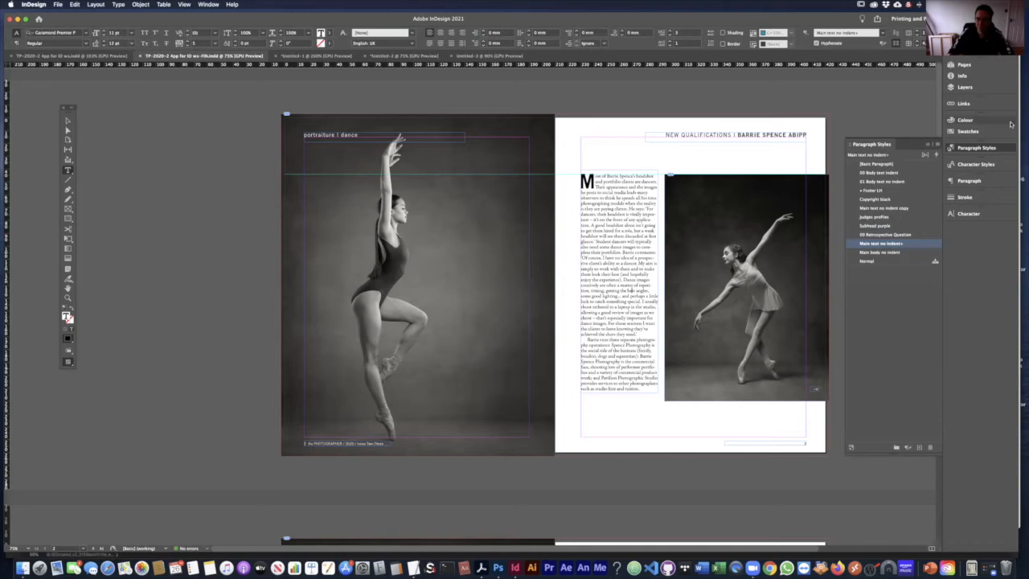
left_click(969, 164)
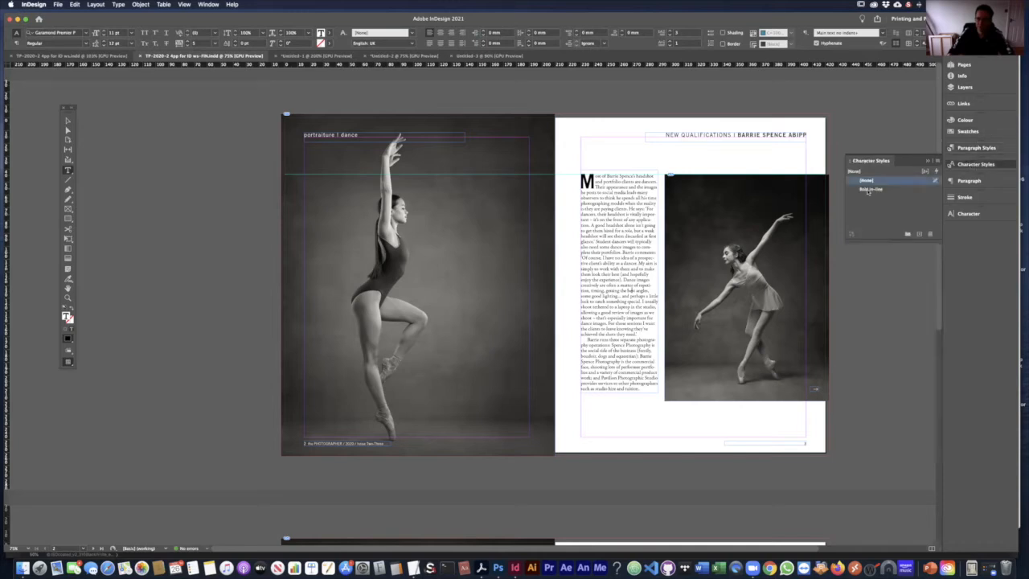
left_click(980, 165)
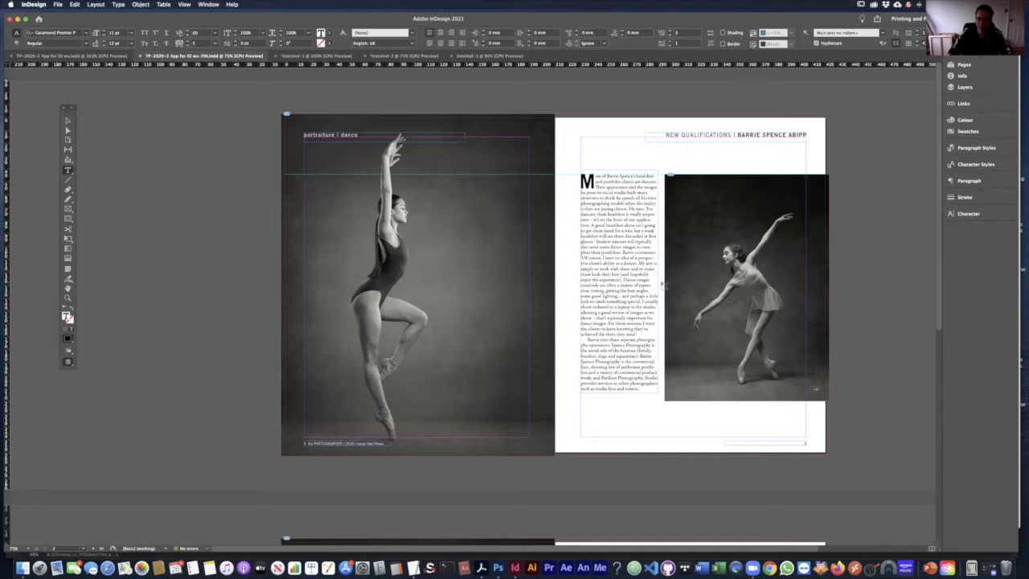
- Compare the formatting of page 3's opening drop-cap paragraph with that of the second, indented paragraph
left_click_drag(587, 339, 635, 380)
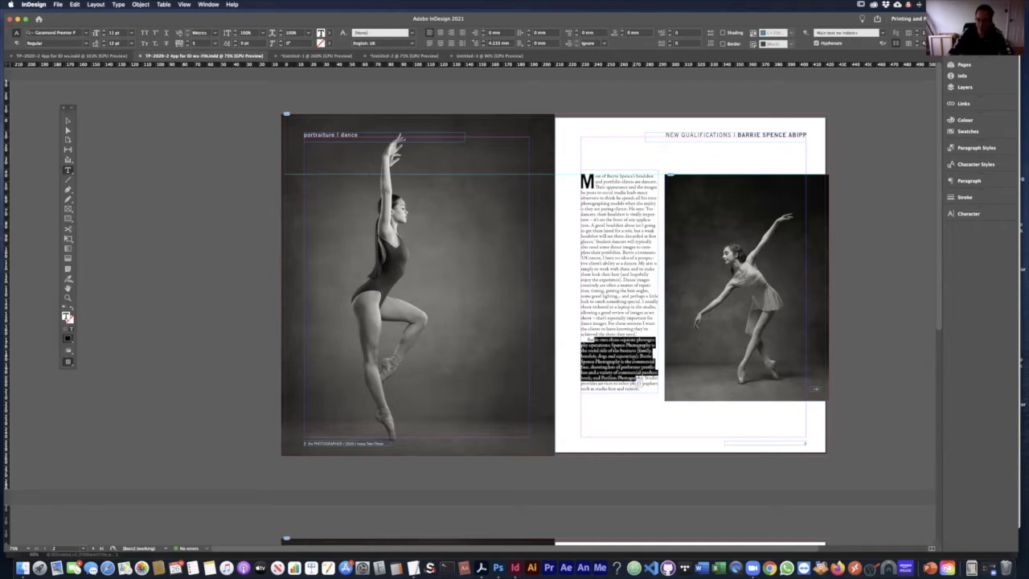
left_click(616, 267)
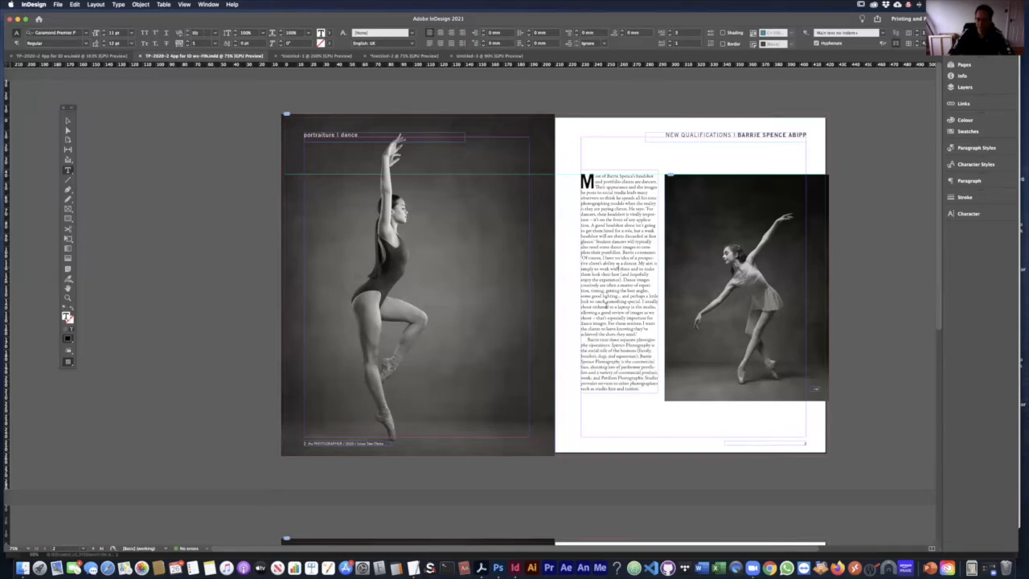
left_click_drag(587, 339, 630, 377)
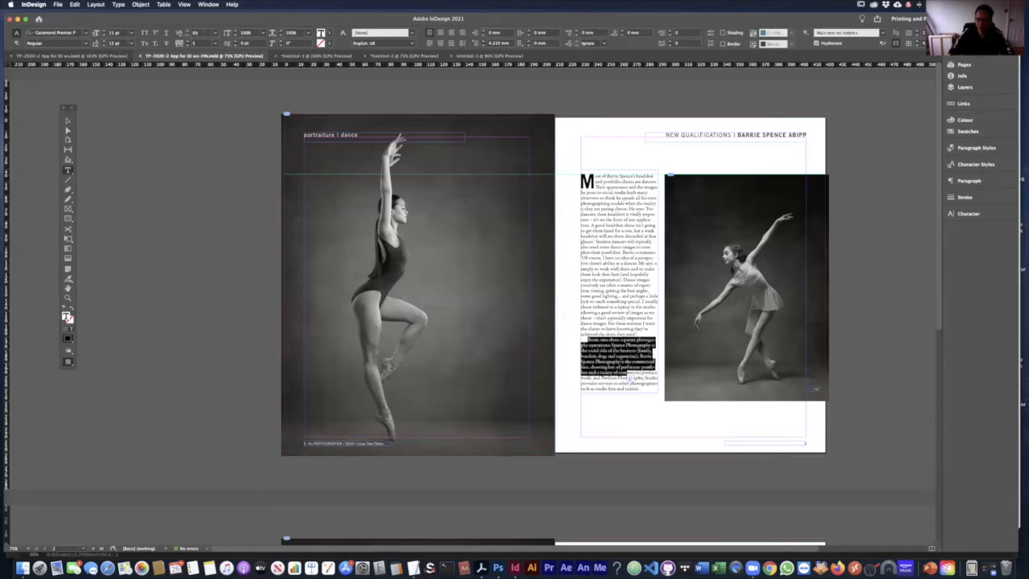
left_click(612, 351)
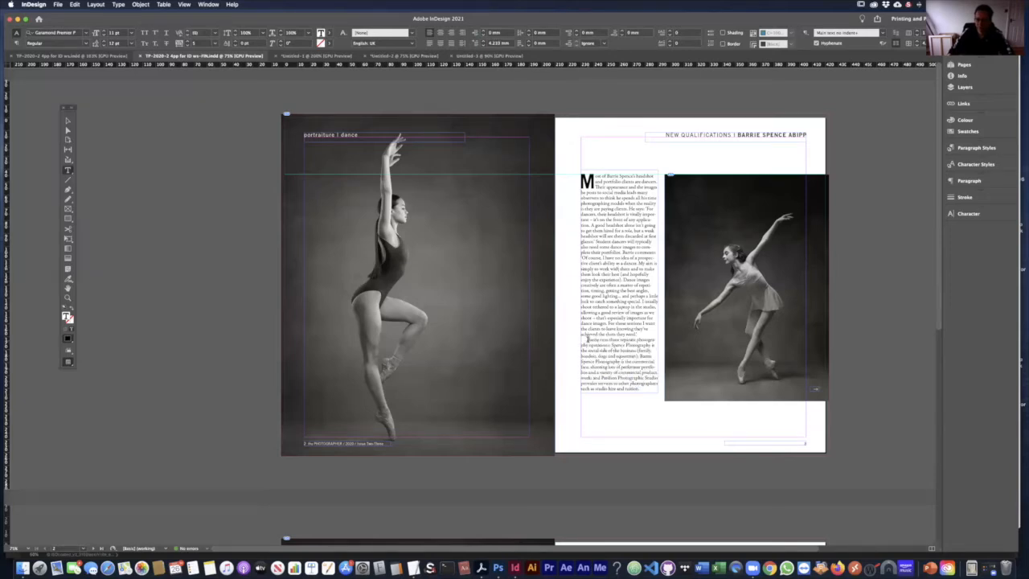
left_click_drag(626, 227, 639, 278)
left_click(620, 208)
- Check the paragraph formatting's baseline grid alignment, and show the baseline grid behind the body text at 300% zoom
left_click(974, 184)
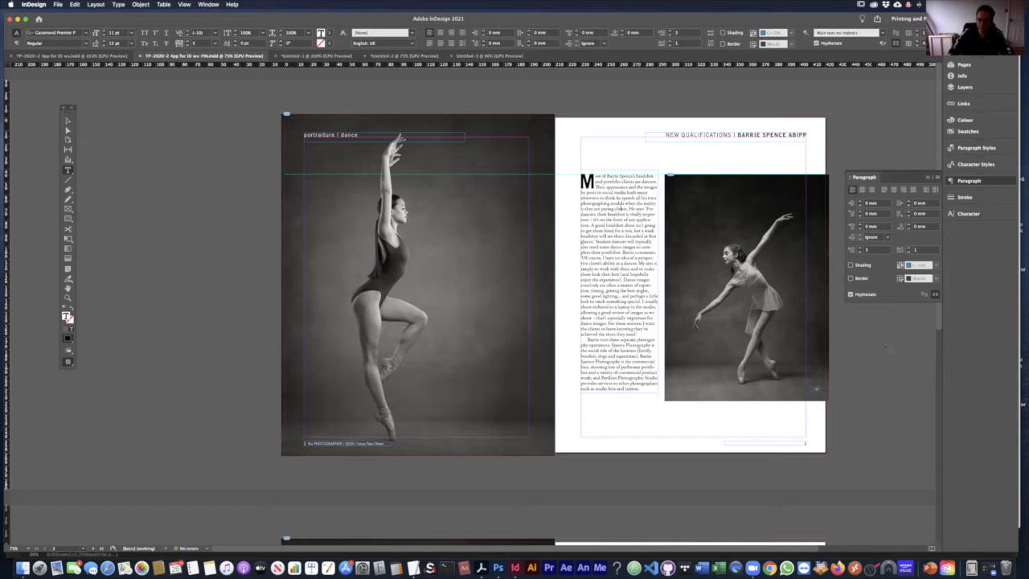
left_click(935, 296)
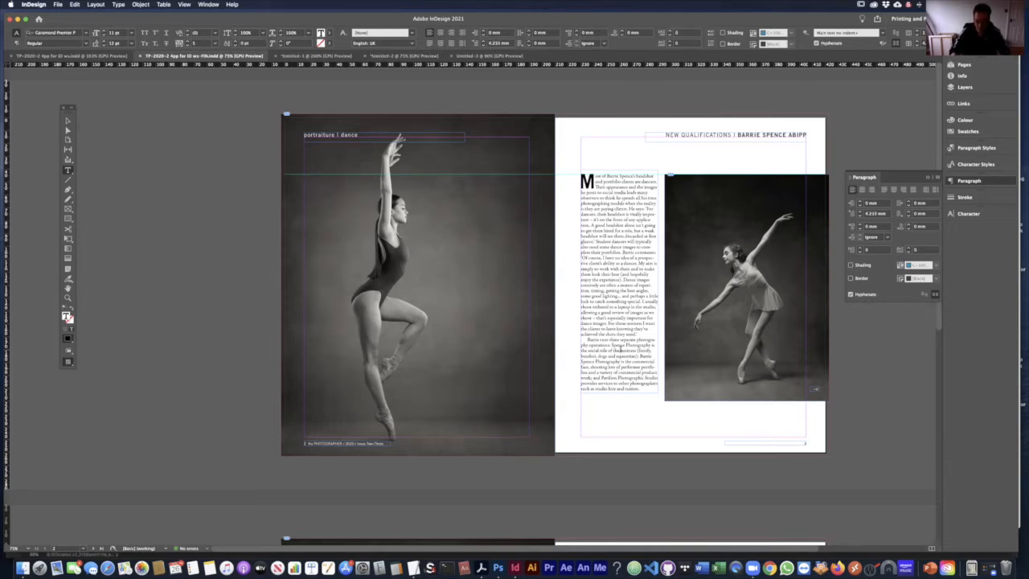
key("super+equal")
key("super+equal")
key("super+equal")
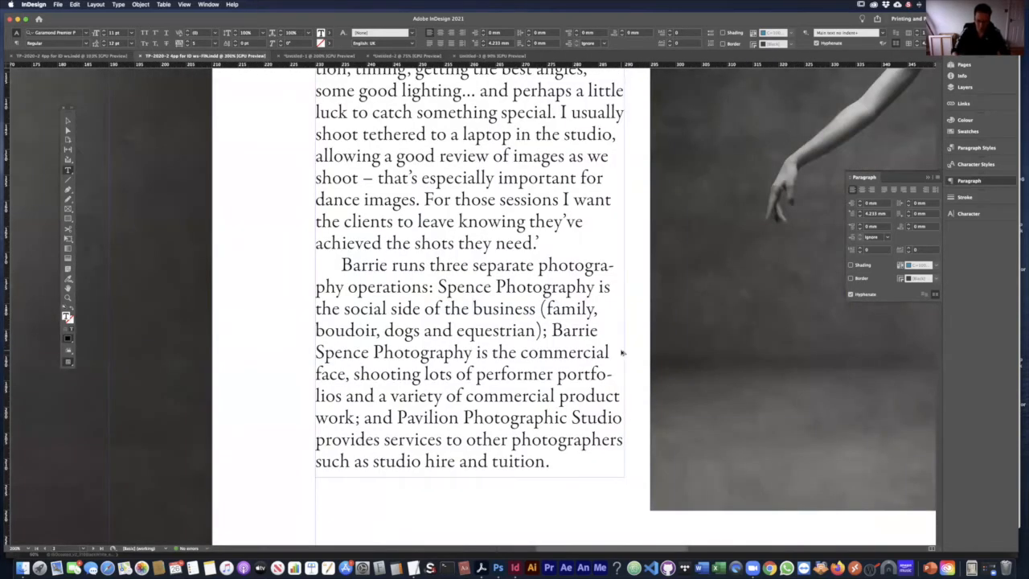
key("alt+super+apostrophe")
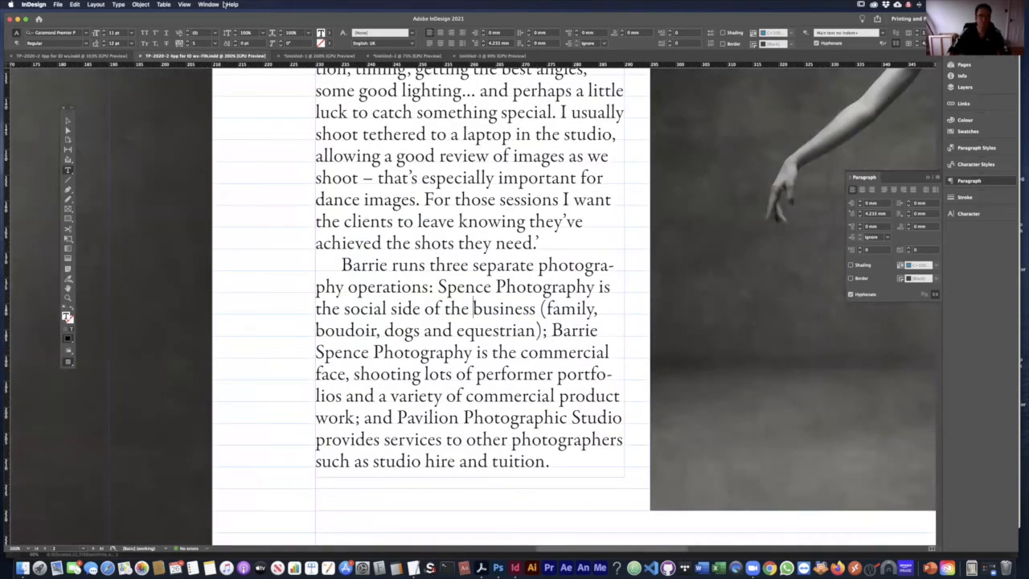
- Hide the baseline grid and show it again behind the body text
left_click(183, 4)
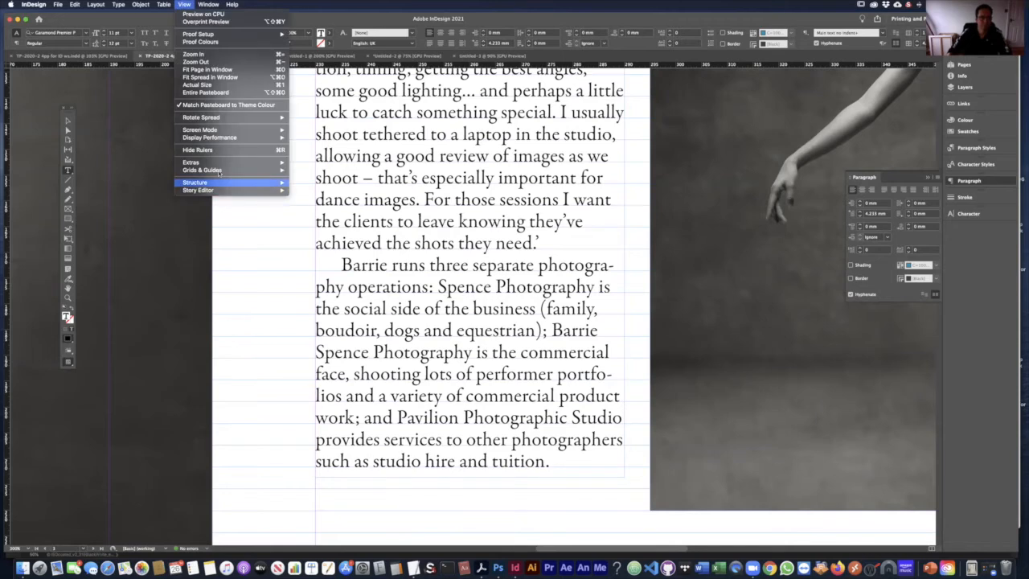
mouse_move(229, 172)
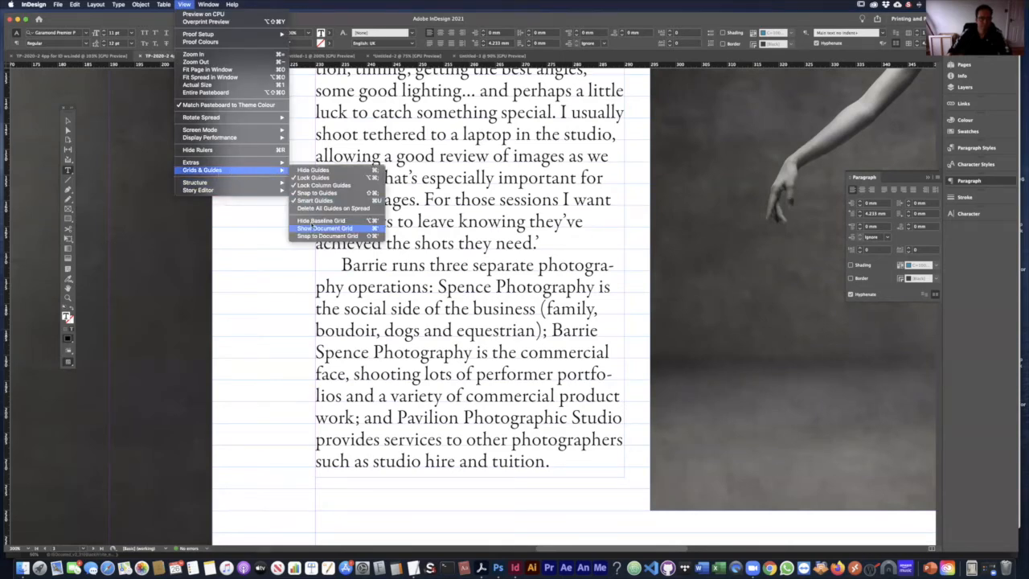
left_click(305, 221)
left_click(183, 4)
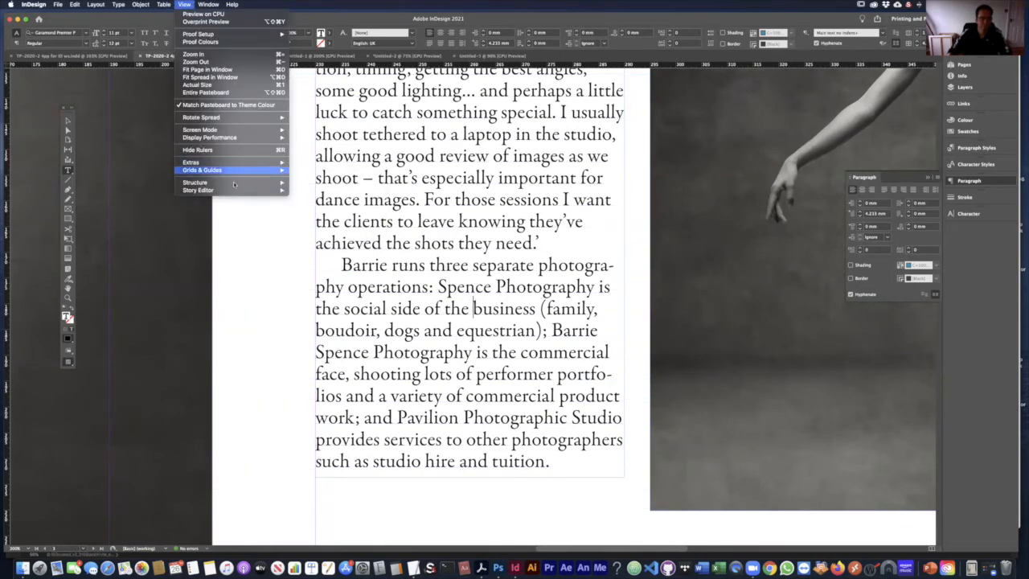
mouse_move(241, 170)
left_click(352, 221)
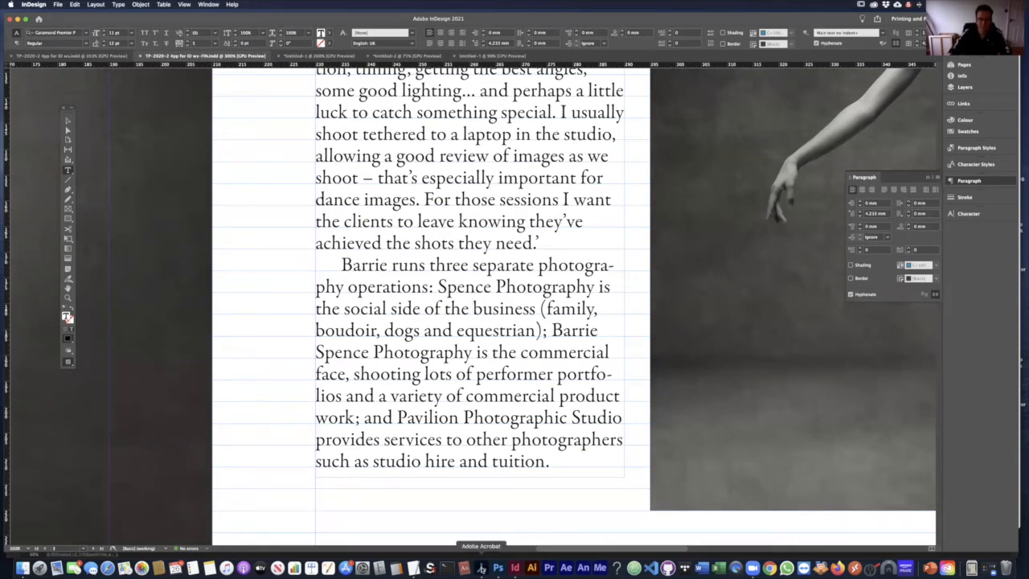
- Switch to the magazine spreads PDF in Acrobat and examine the body text line positions on pages 10–11 and 12–13
left_click(481, 567)
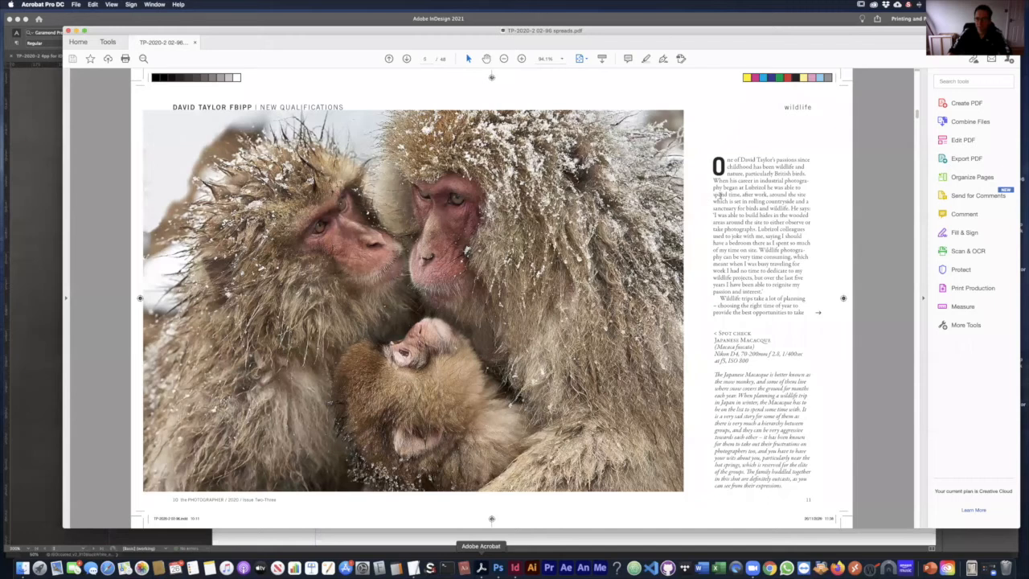
triple_click(790, 197)
left_click(790, 197)
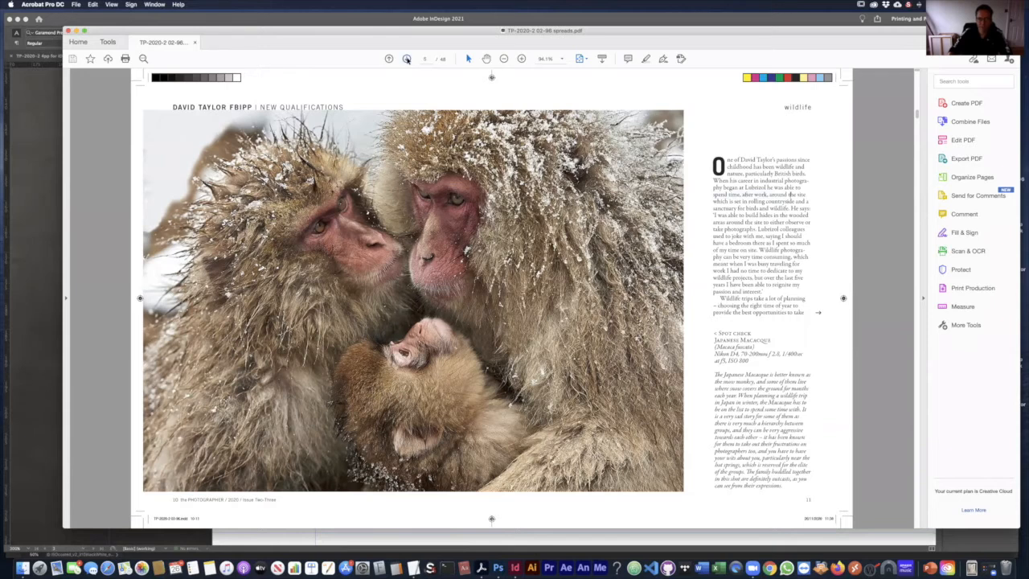
left_click(407, 59)
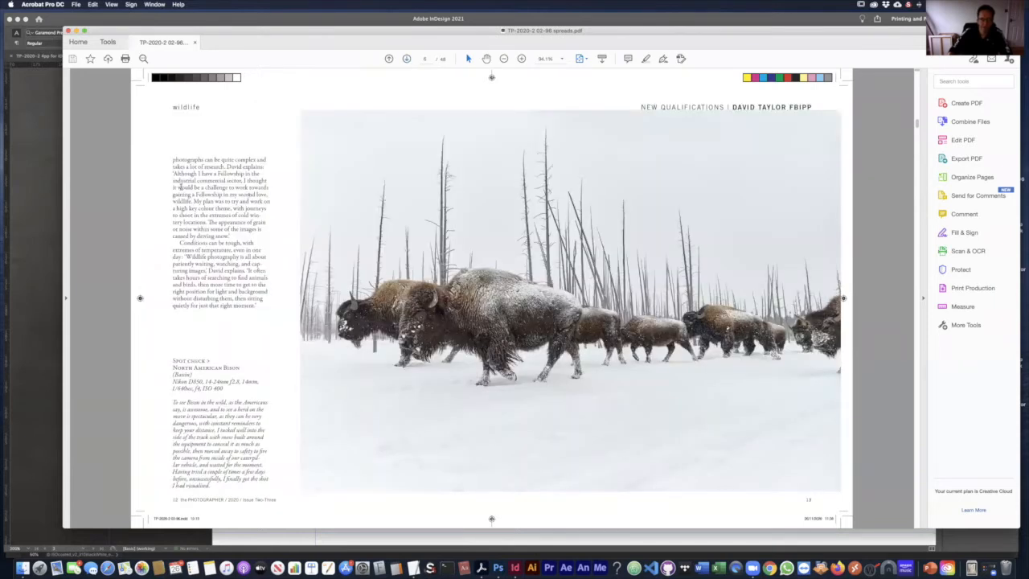
left_click_drag(181, 187, 254, 195)
left_click_drag(172, 194, 258, 196)
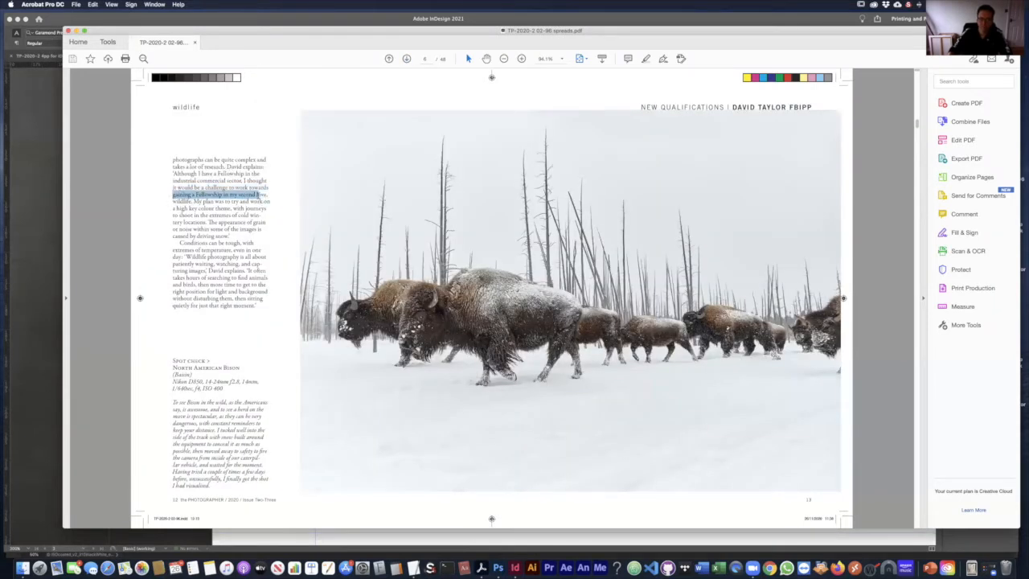
left_click(209, 217)
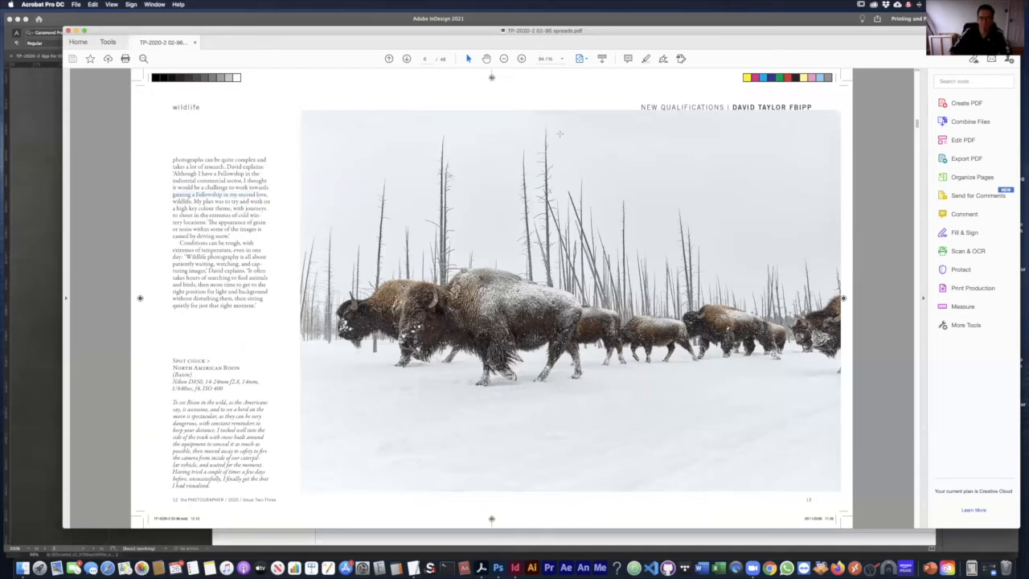
- Compare the wildlife spread with pages 14–15, and check how the text lines match across the two social documentary columns
left_click(406, 59)
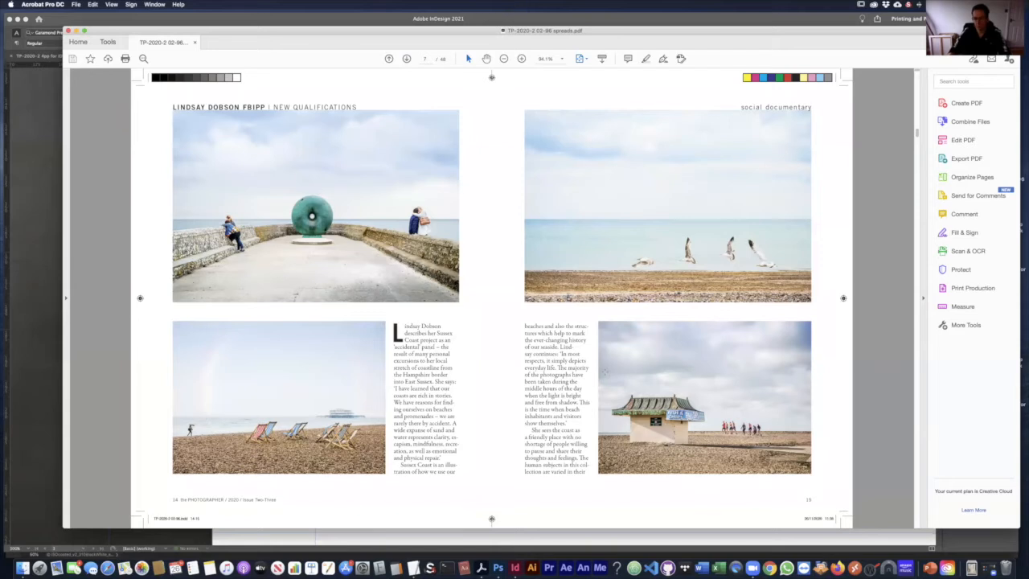
scroll(412, 396, "up", 1)
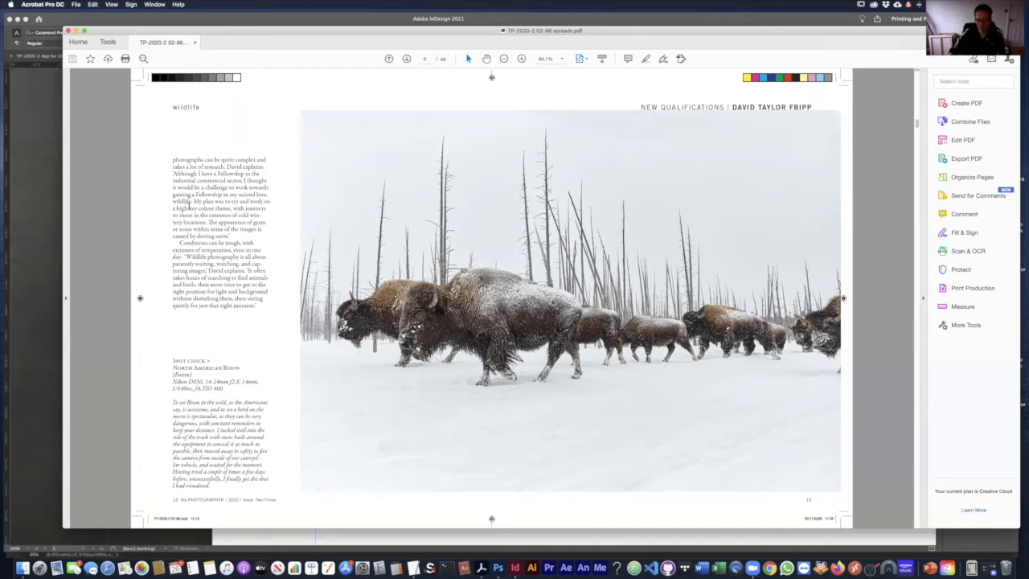
left_click(407, 59)
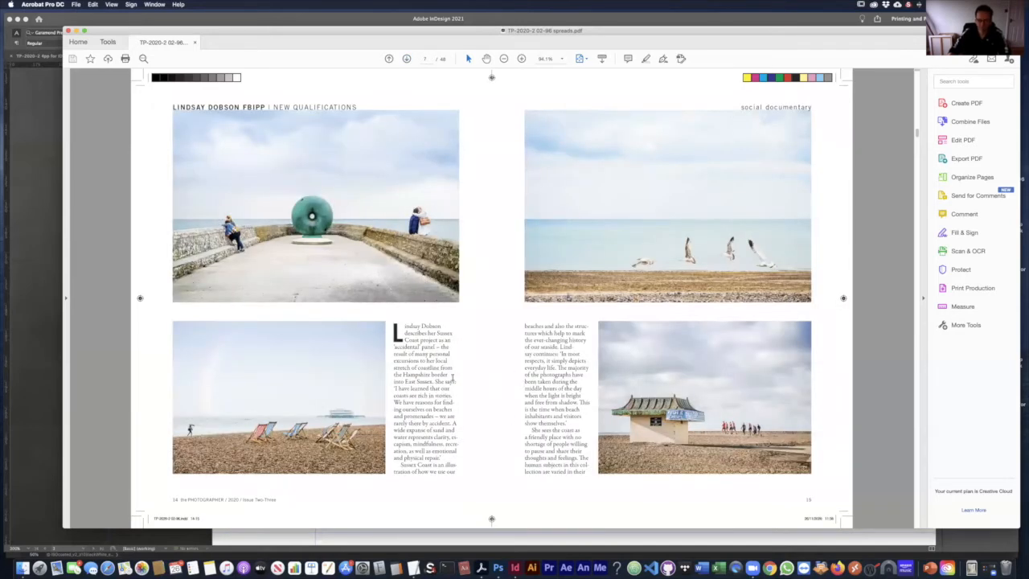
left_click_drag(392, 360, 572, 364)
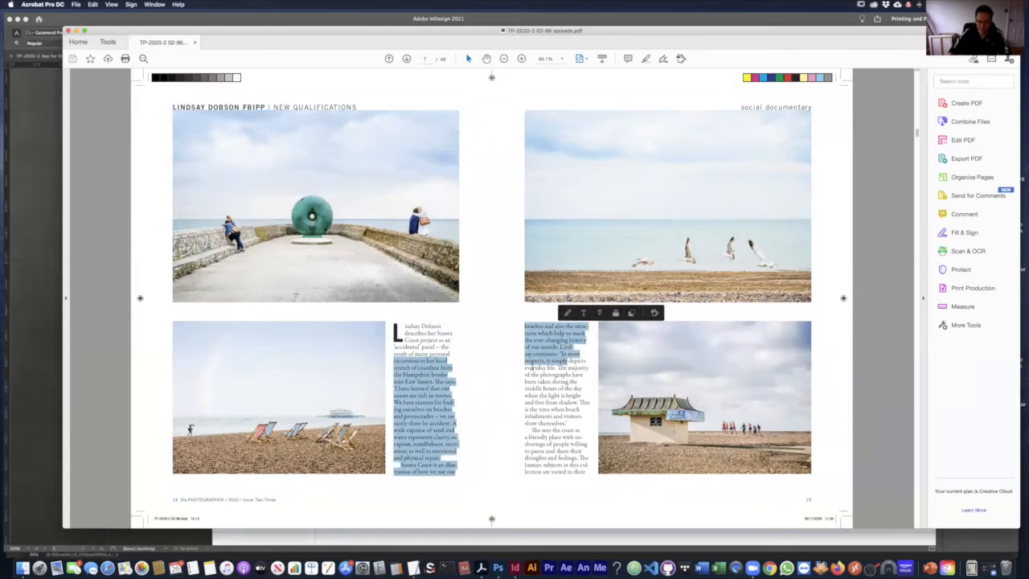
left_click(559, 379)
- Switch back to InDesign, try the word "equestrian" in the body text at 30 pt, and undo the size change
left_click(515, 567)
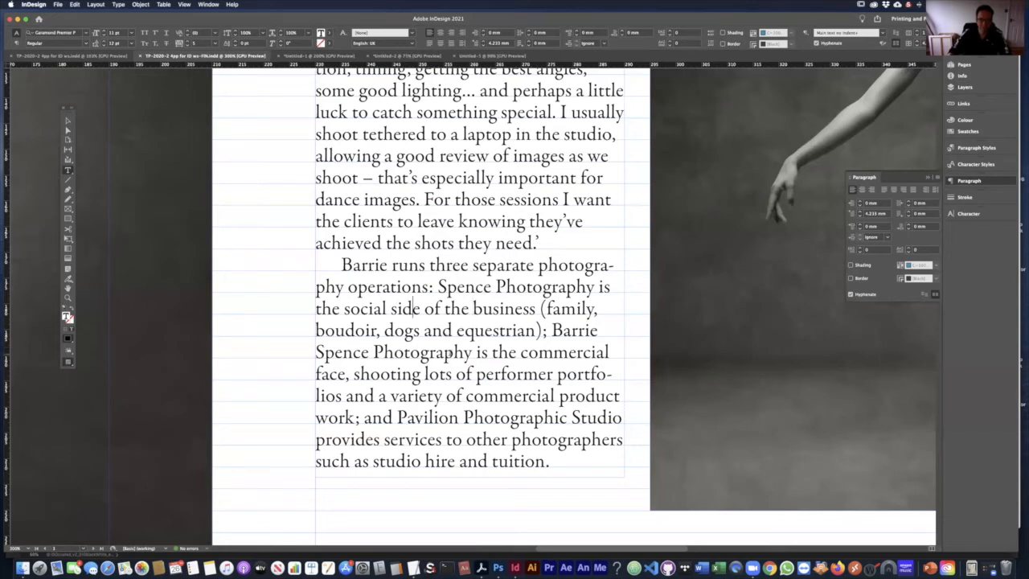
double_click(422, 352)
left_click(491, 329)
double_click(469, 330)
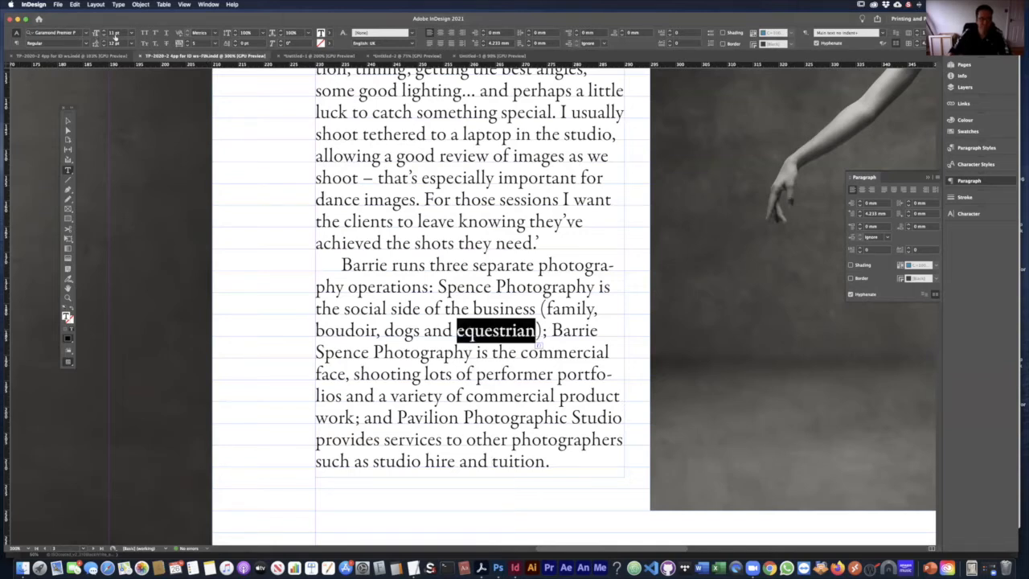
left_click(132, 35)
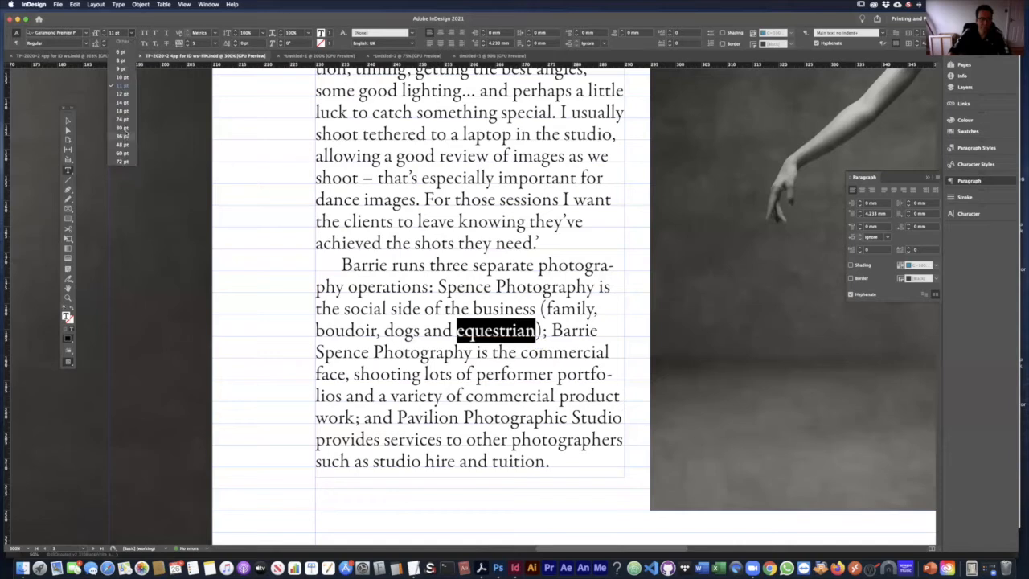
left_click(125, 134)
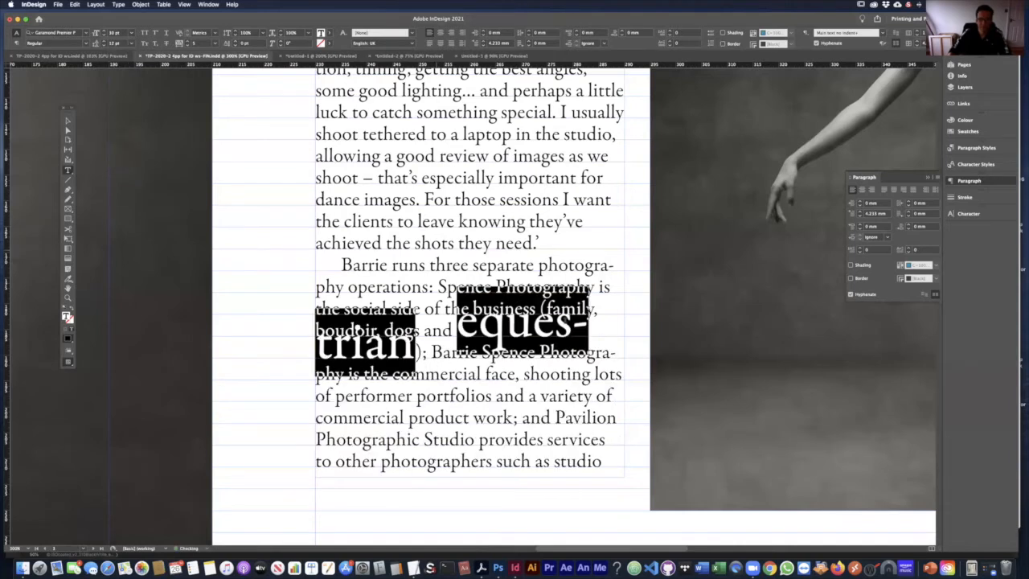
left_click(357, 327)
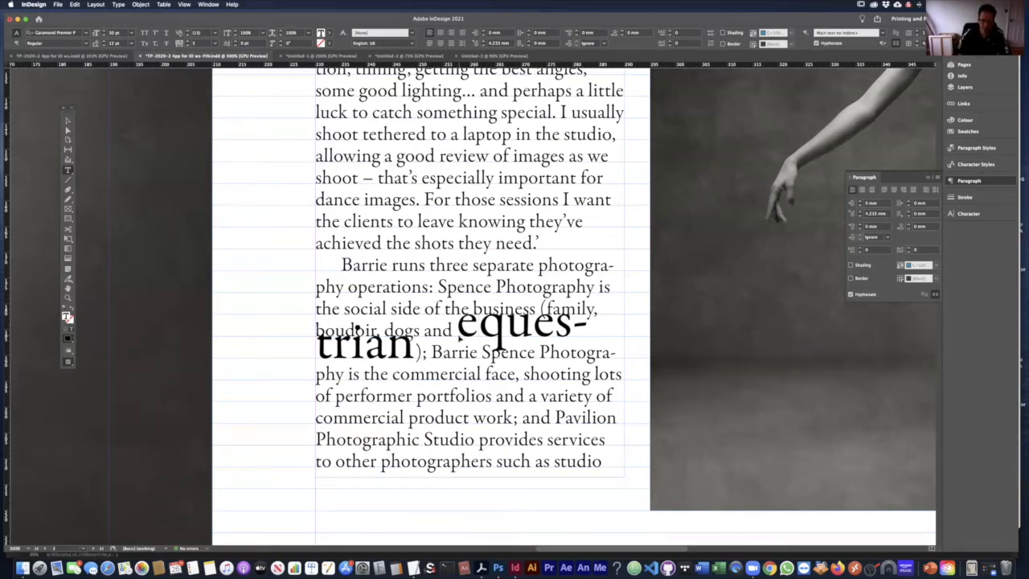
key("super+z")
left_click(494, 330)
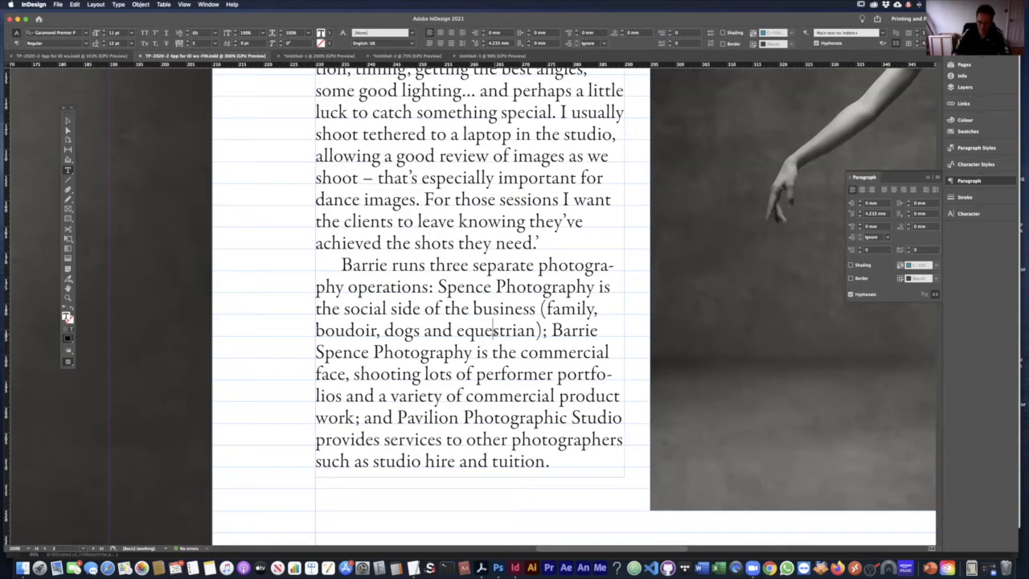
- Add an empty text frame 60 mm wide and 21.5 mm high below page 3's body text column, matching the column's width
key("super+0")
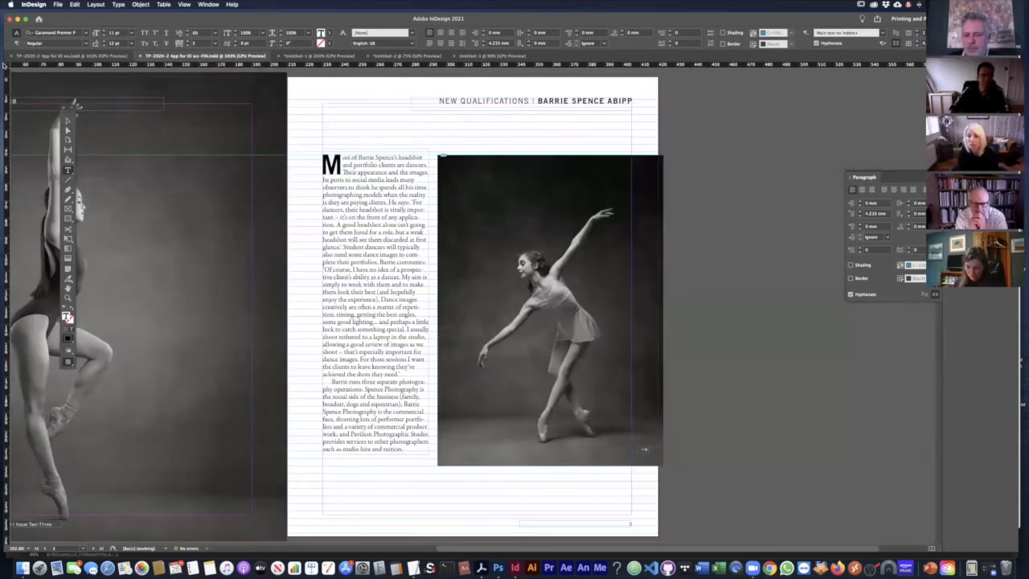
key("Escape")
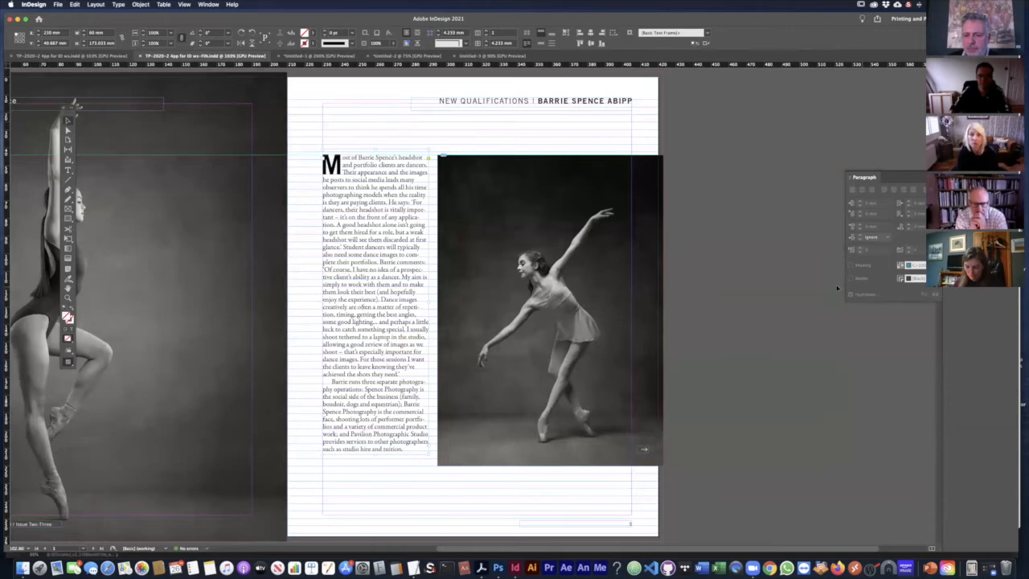
left_click(643, 303)
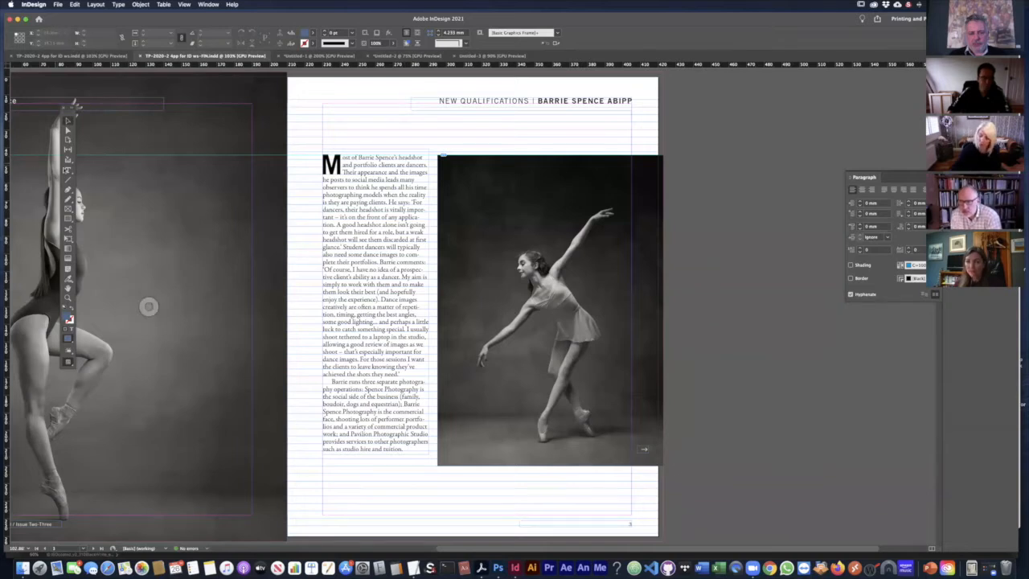
left_click(68, 170)
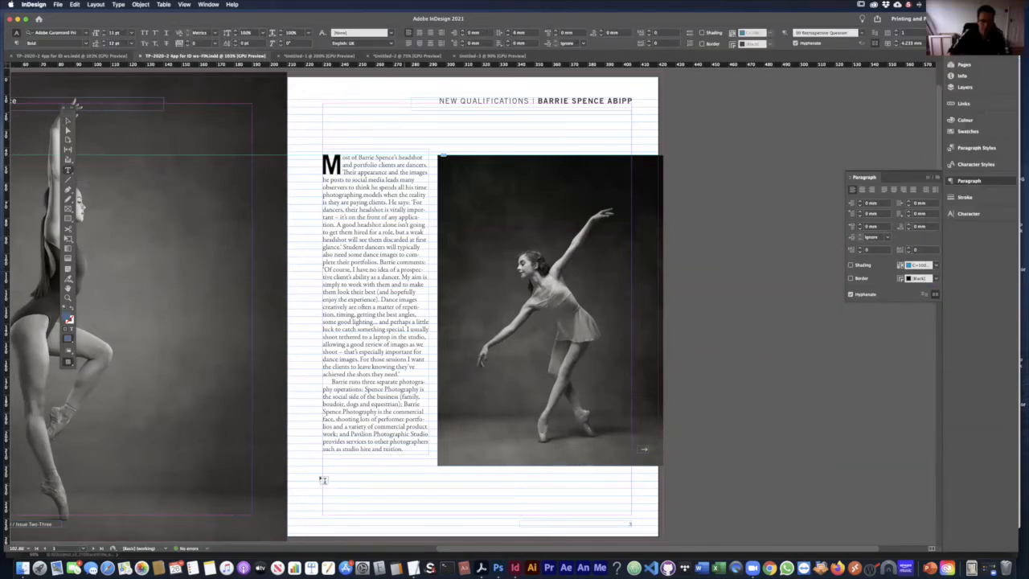
left_click_drag(322, 477, 428, 508)
left_click(68, 121)
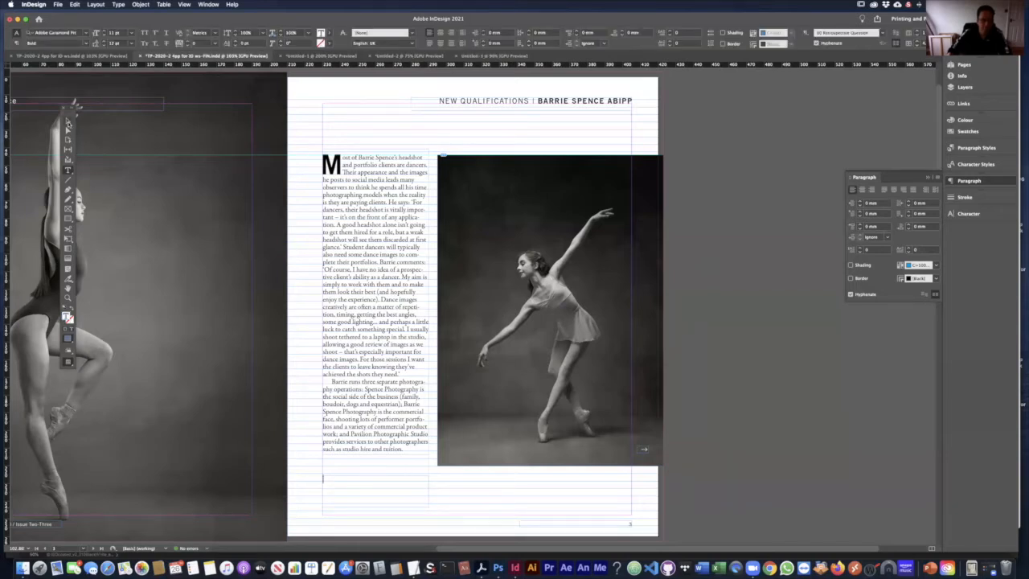
left_click_drag(375, 475, 375, 468)
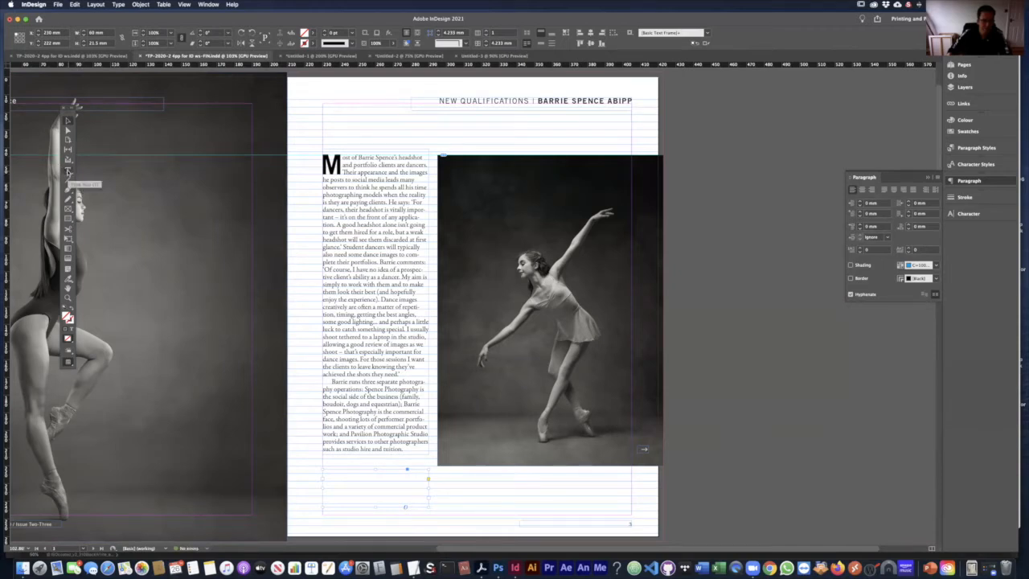
- Apply the "00 Body text indent" paragraph style in the new frame and fill it with about three lines of random filler text
left_click(68, 171)
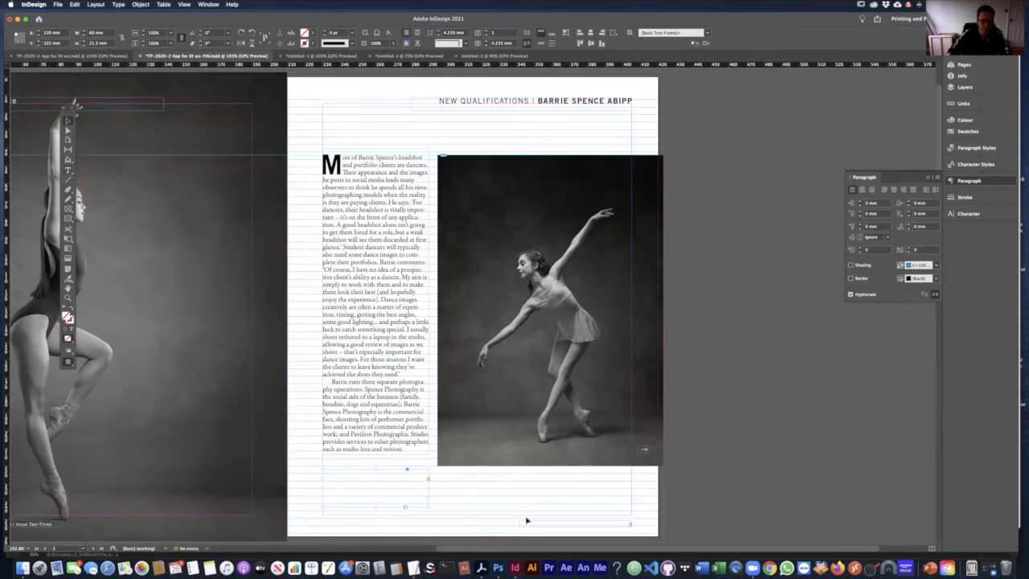
left_click(376, 482)
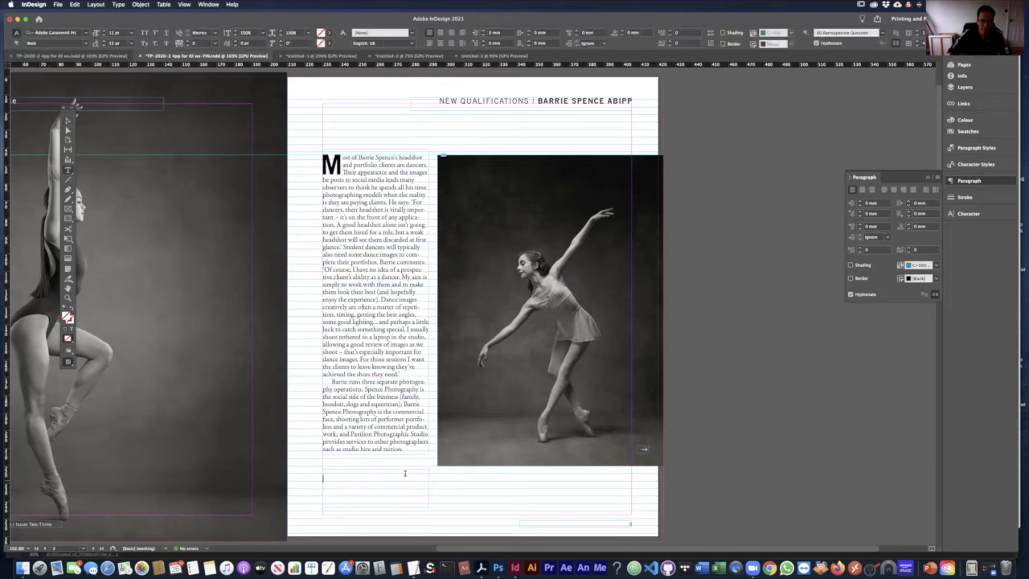
left_click(974, 148)
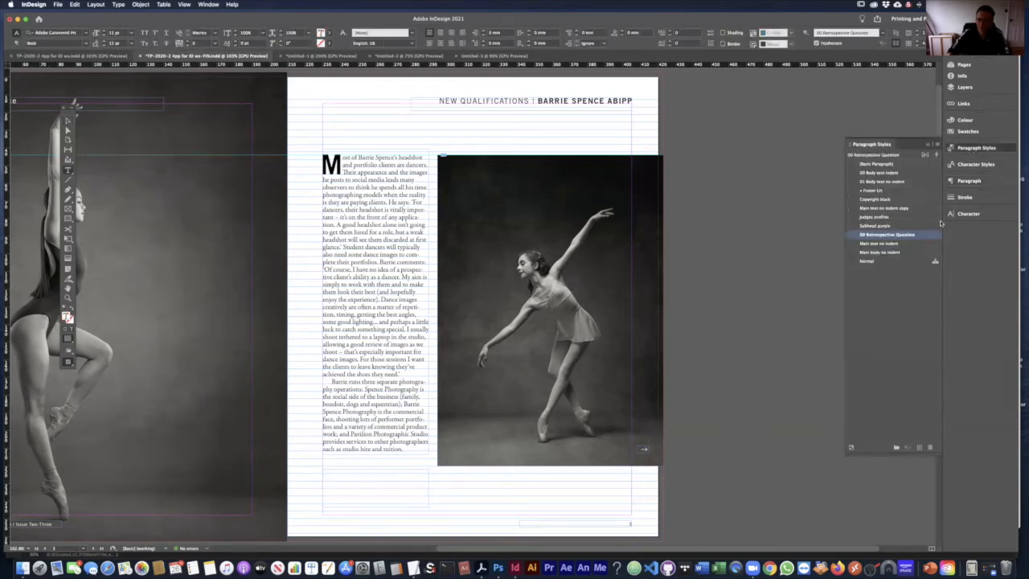
left_click(884, 173)
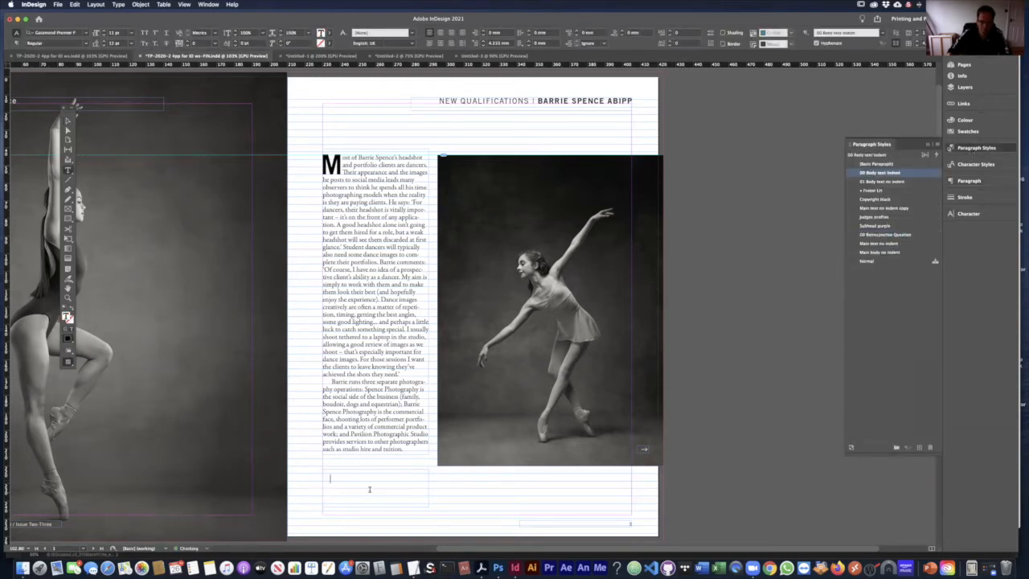
type("ljds")
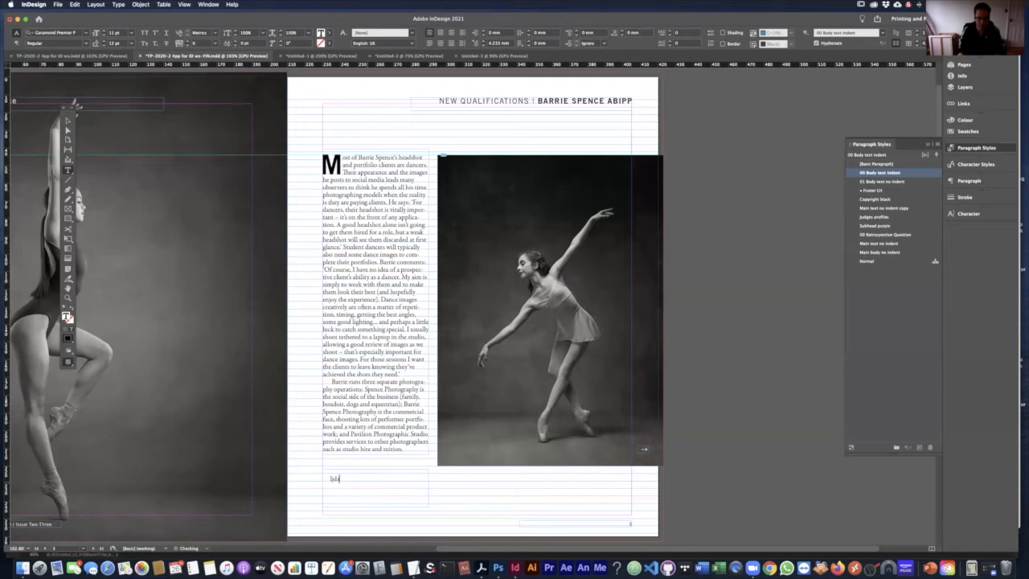
type("fjsdifasiofuilsofuds oio udsiofu dsfodsi")
type("fuiosofads fuoiufdsoufiodsufiuou fiudsufdfsufdsuf")
type("suiof fud dsiufisd")
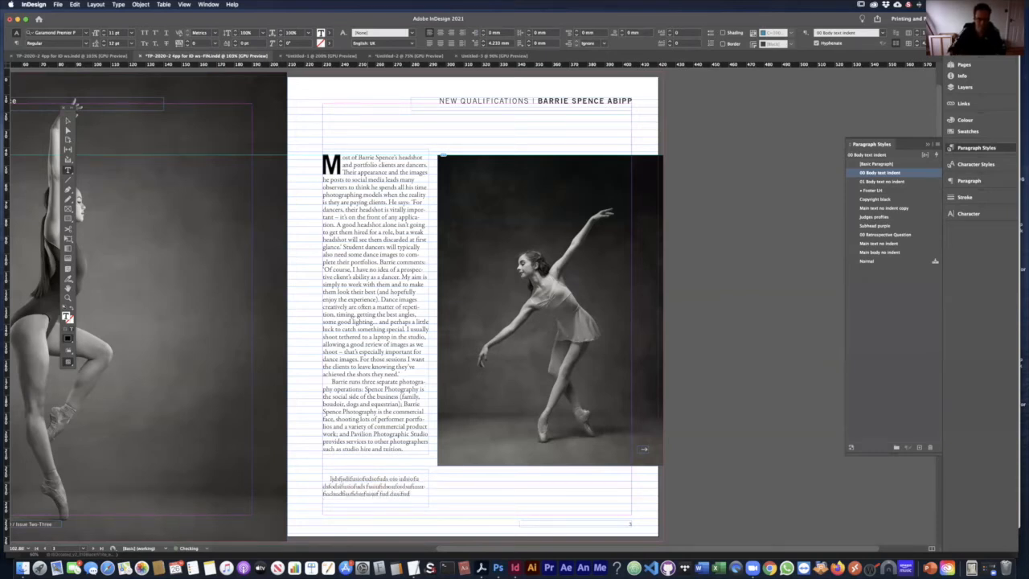
- Set all the filler text to not align to the baseline grid, and inspect its lines against the grid at 400% zoom
key("super+a")
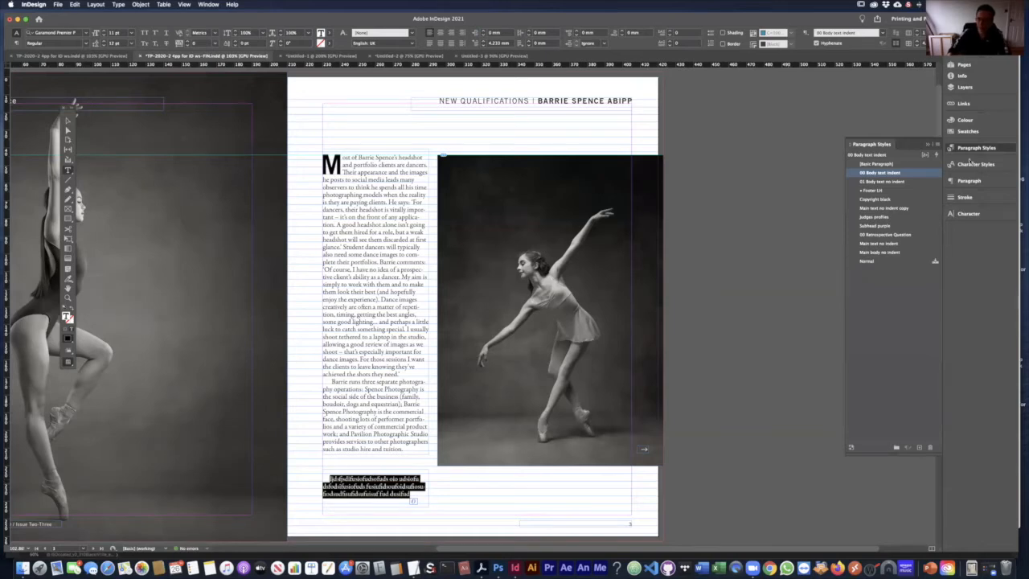
left_click(973, 182)
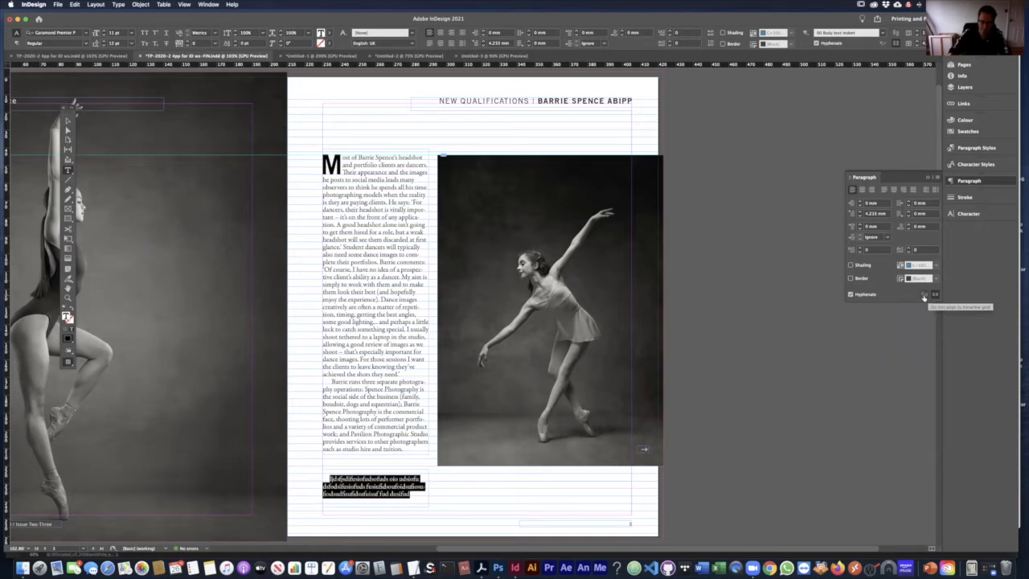
left_click(924, 296)
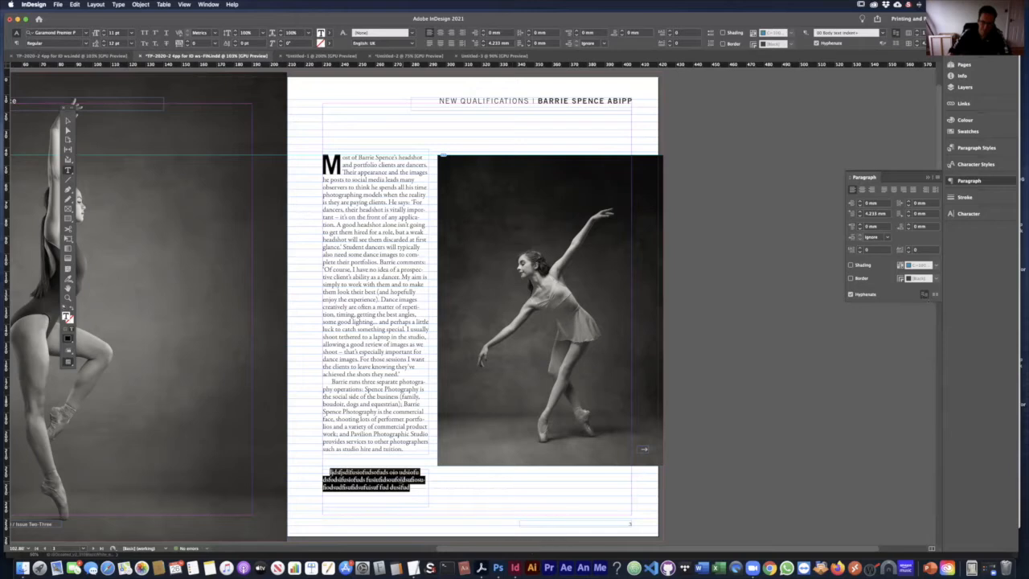
left_click(395, 480)
key("Escape")
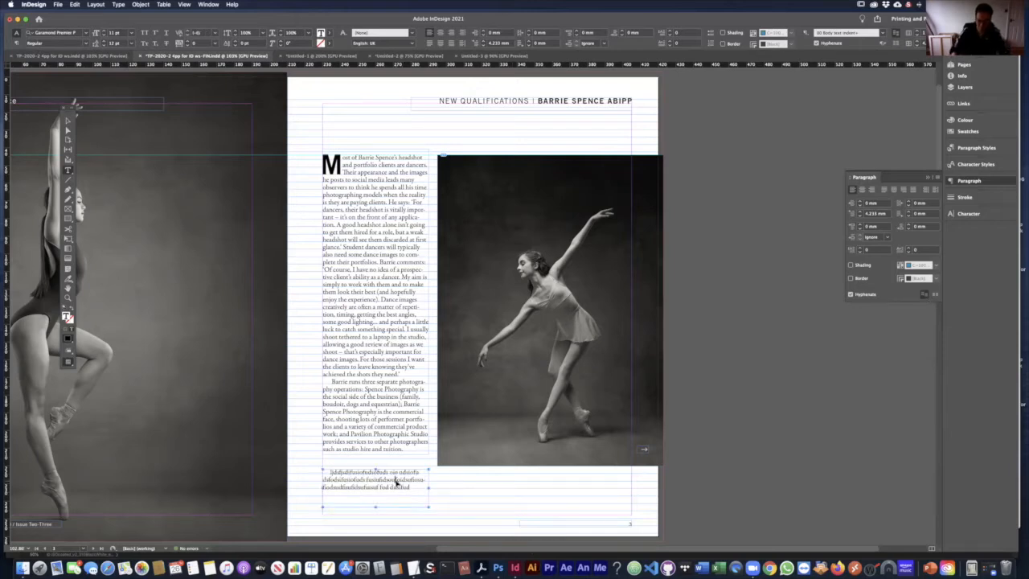
key("super+=")
key("super+=")
key("super+=")
key("super+=")
key("super+=")
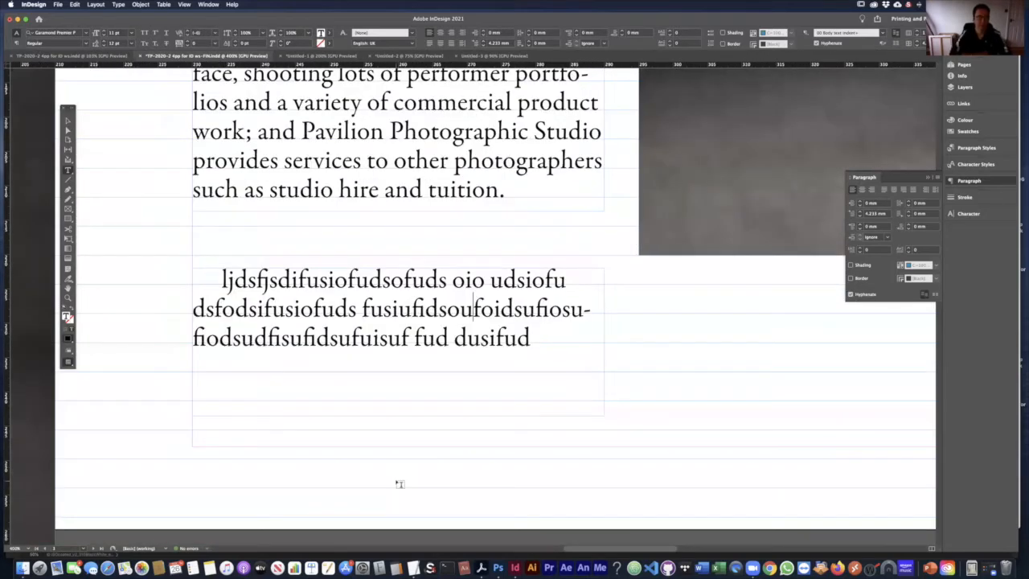
- Toggle baseline grid alignment on and off for all the filler text to compare the line positions, ending with it unaligned
key("super+a")
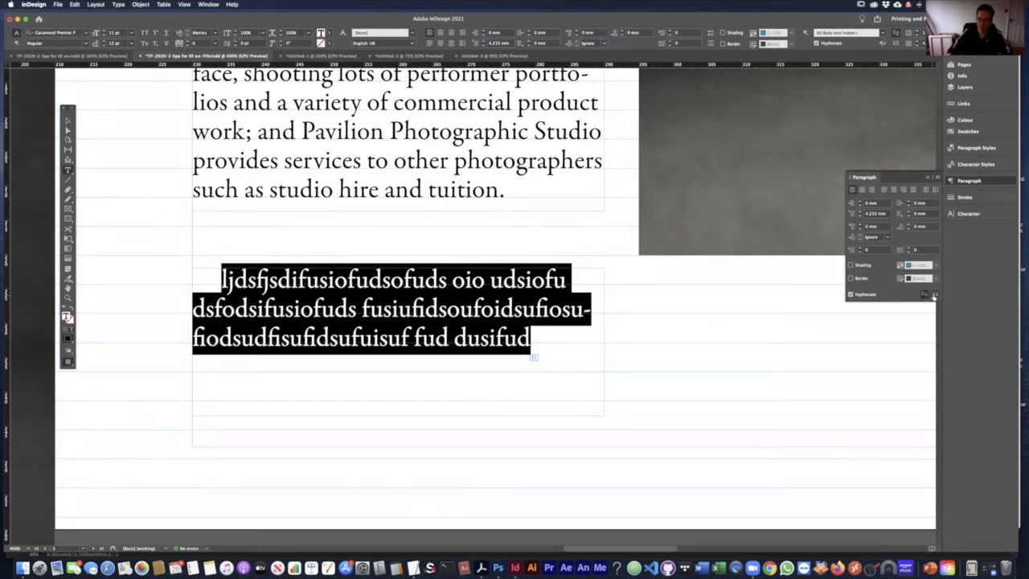
left_click(933, 295)
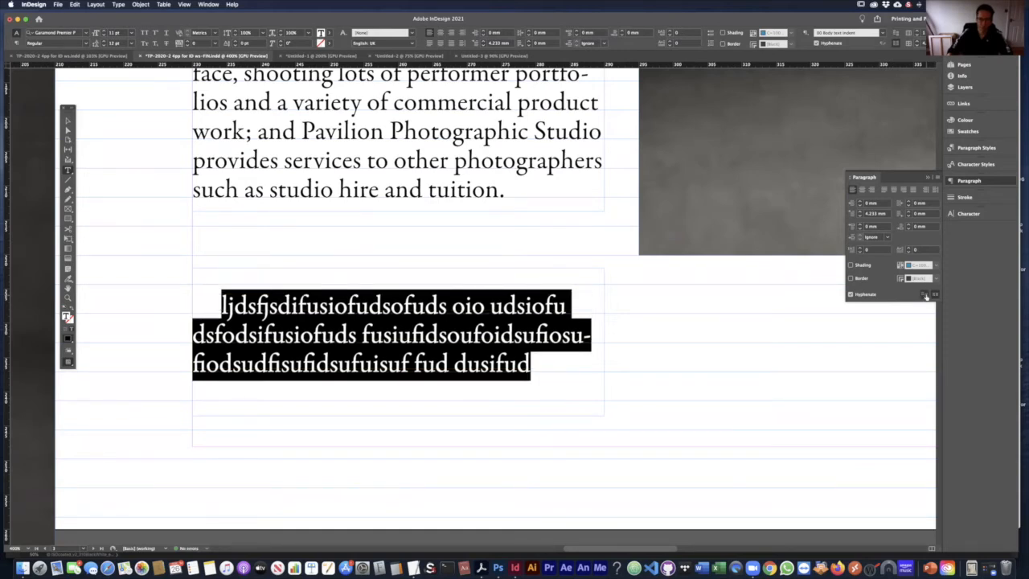
left_click(925, 295)
left_click(934, 295)
left_click(923, 295)
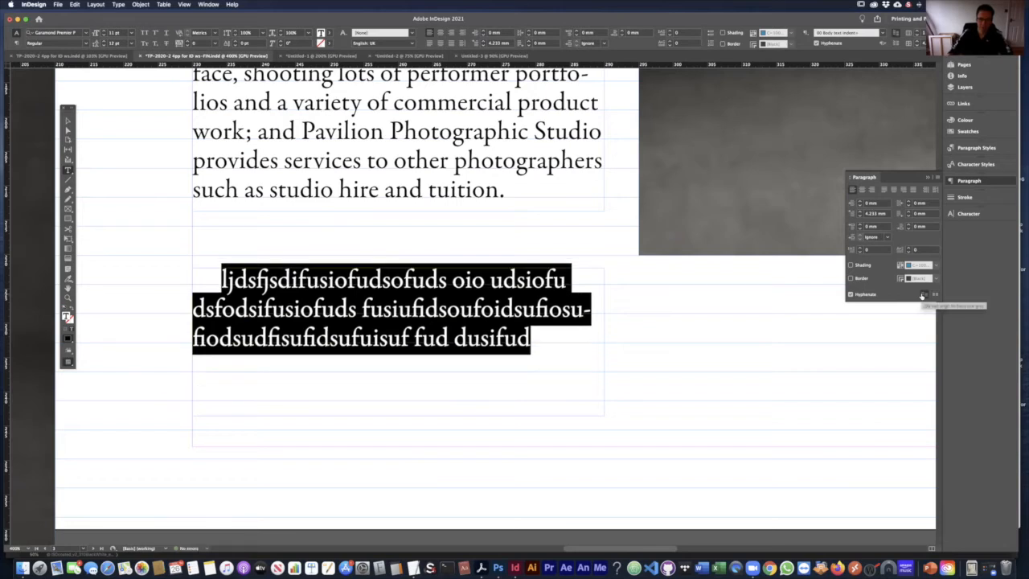
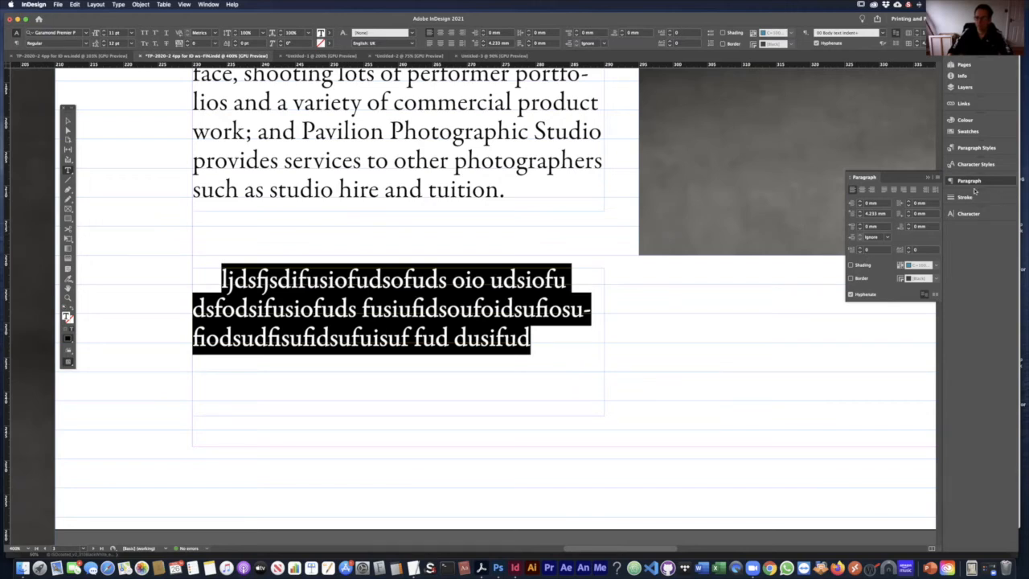
- Set all the filler text to 14 pt size with 18 pt leading
left_click(971, 213)
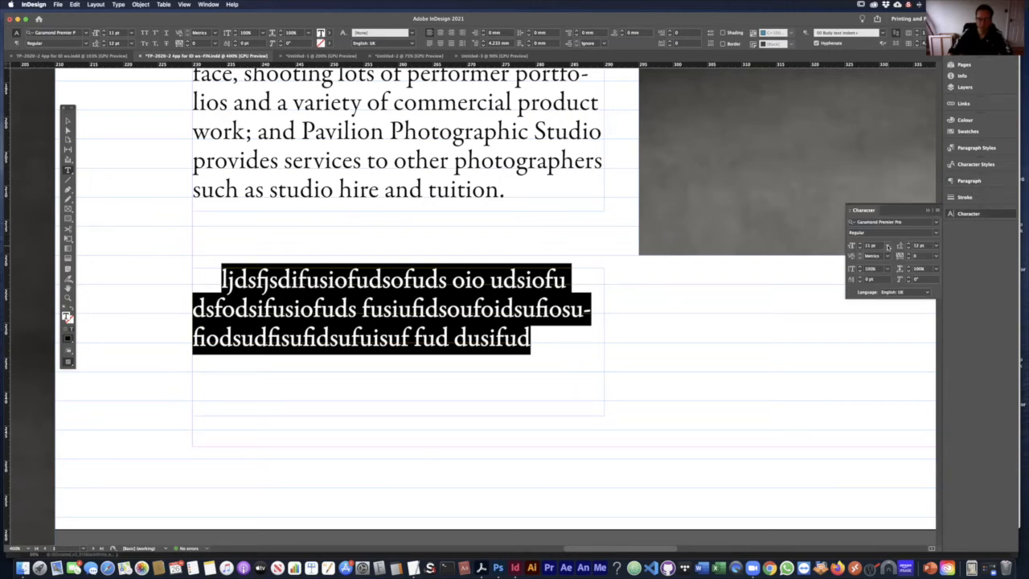
left_click(887, 246)
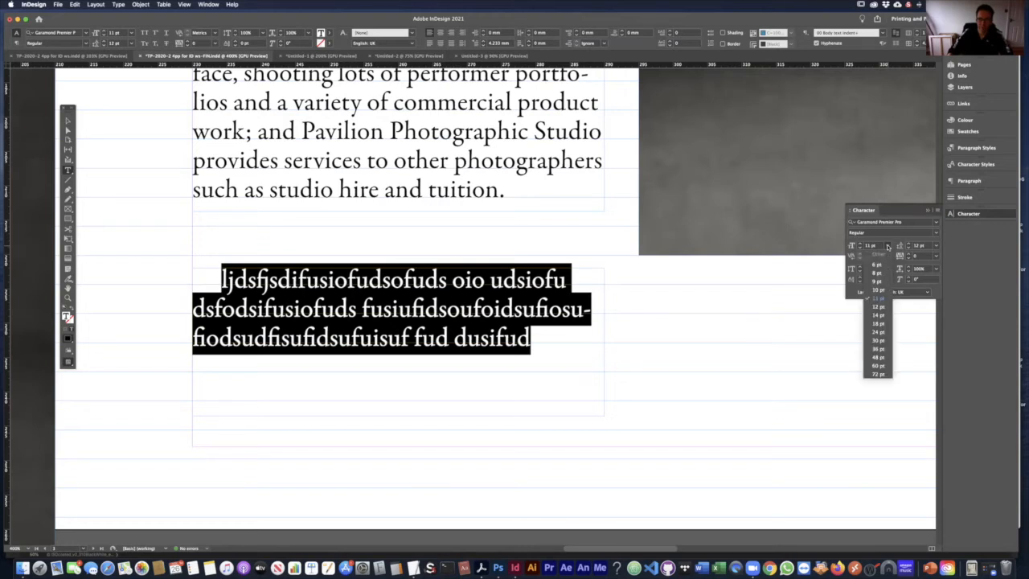
left_click(887, 246)
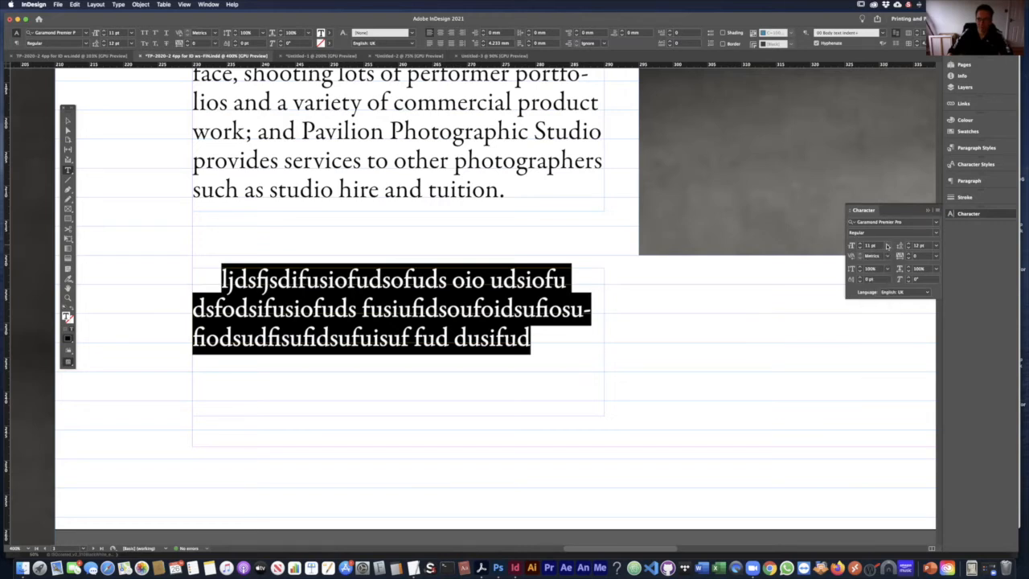
left_click(888, 246)
left_click(888, 319)
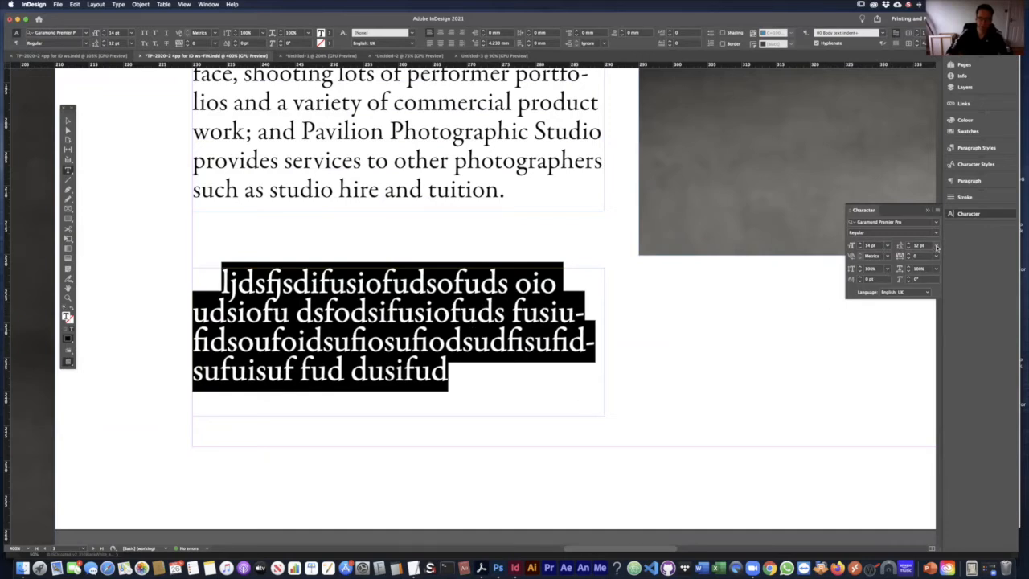
left_click(936, 246)
left_click(927, 324)
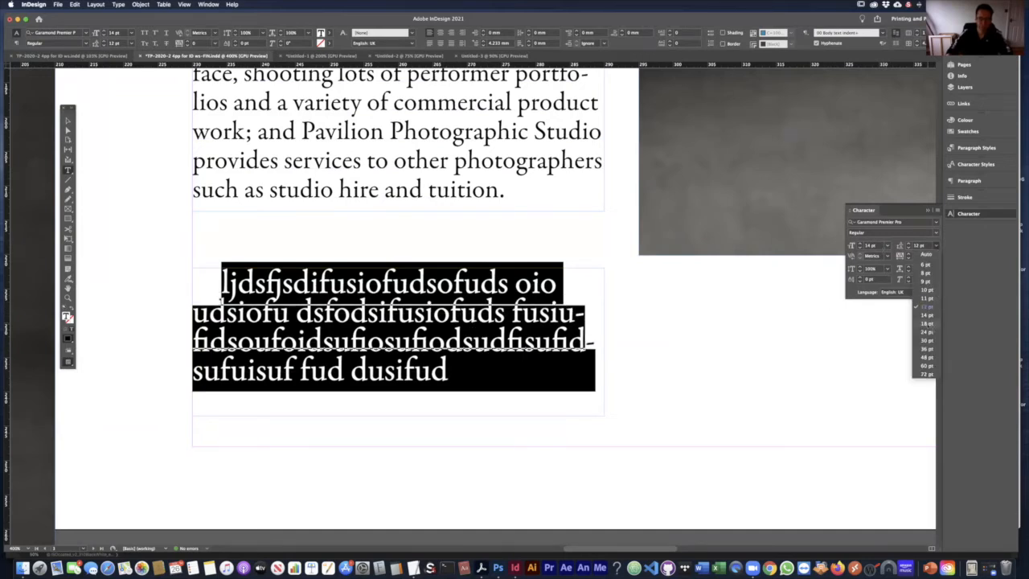
left_click(413, 358)
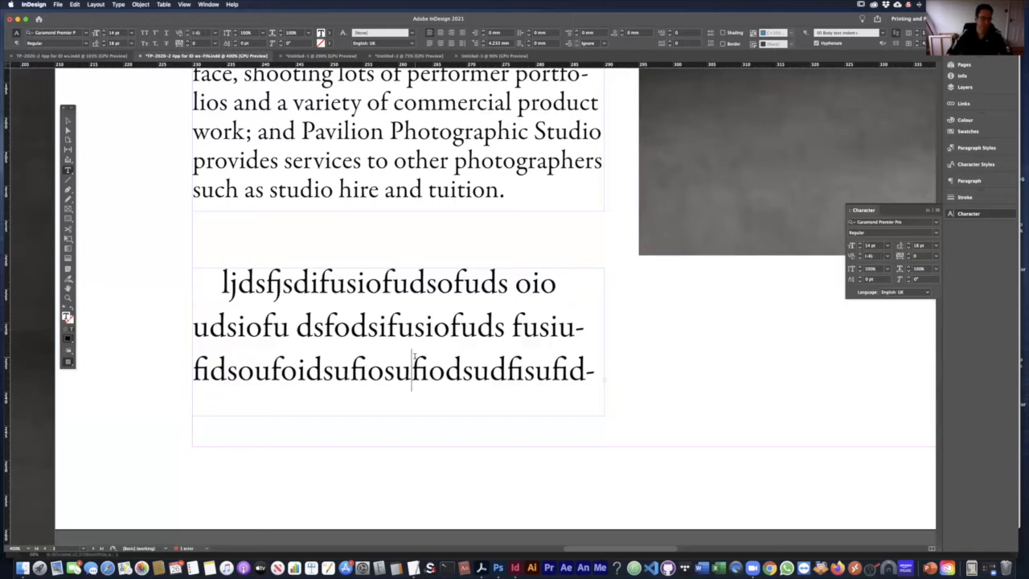
- Reduce the leading of all the filler text to 10 pt and inspect how its ascenders and descenders meet
left_click(936, 246)
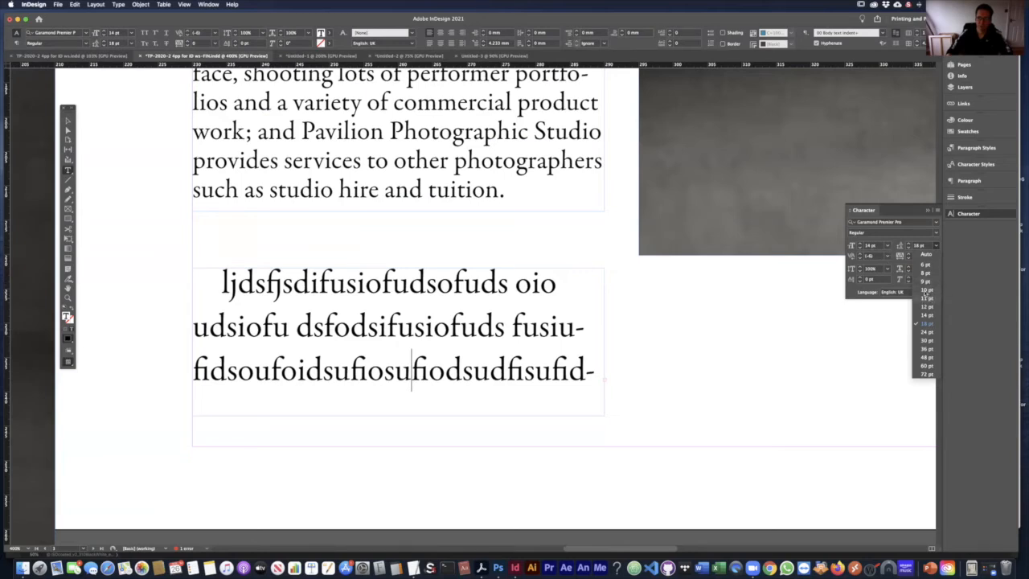
key("Escape")
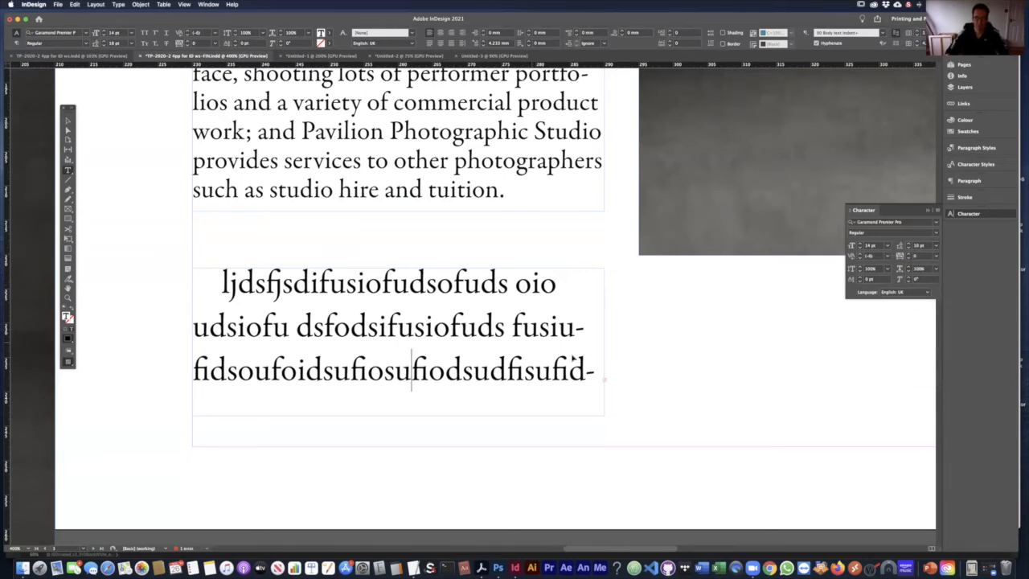
key("super+a")
left_click(936, 245)
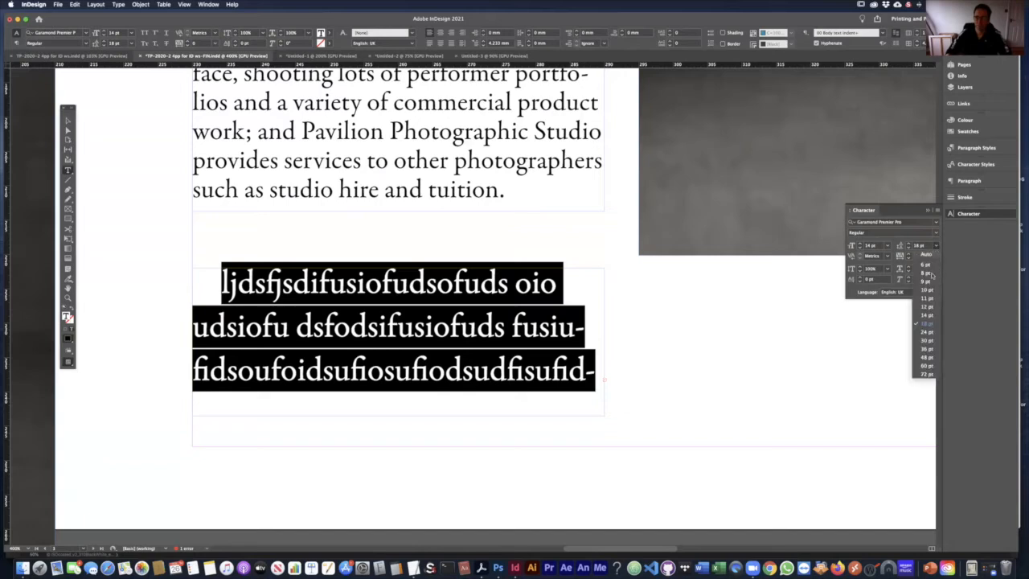
left_click(928, 290)
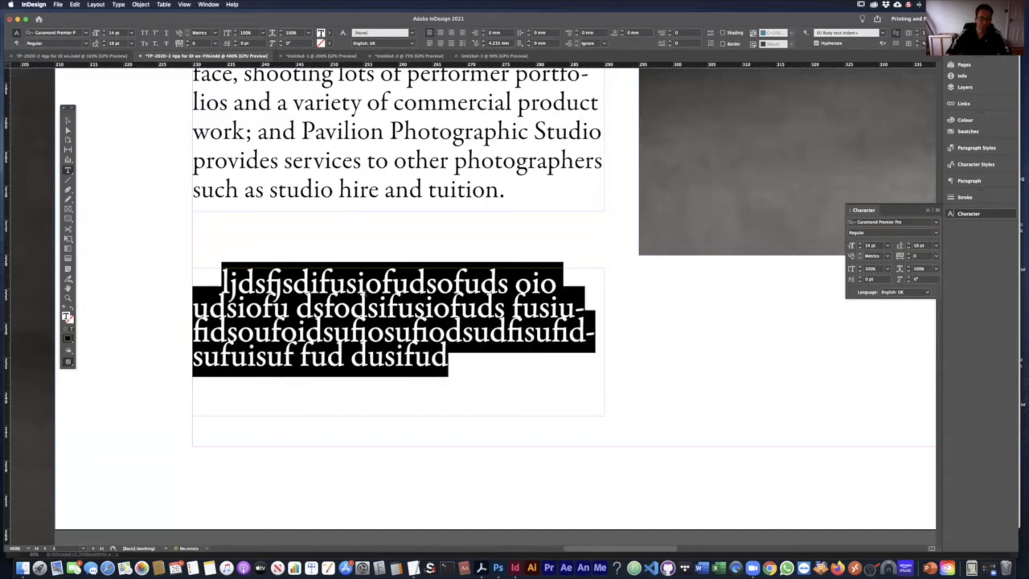
left_click(367, 304)
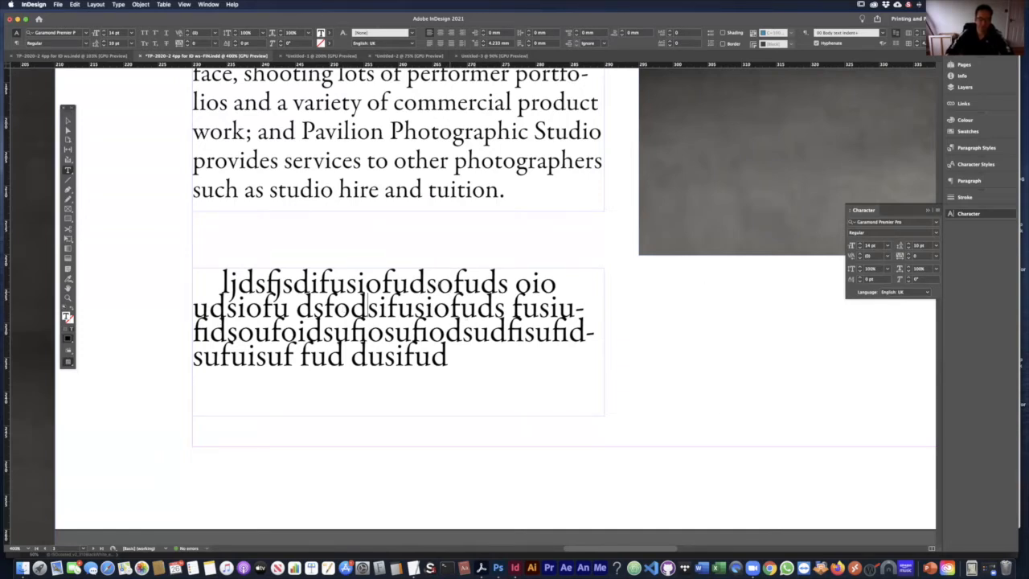
left_click_drag(410, 283, 431, 283)
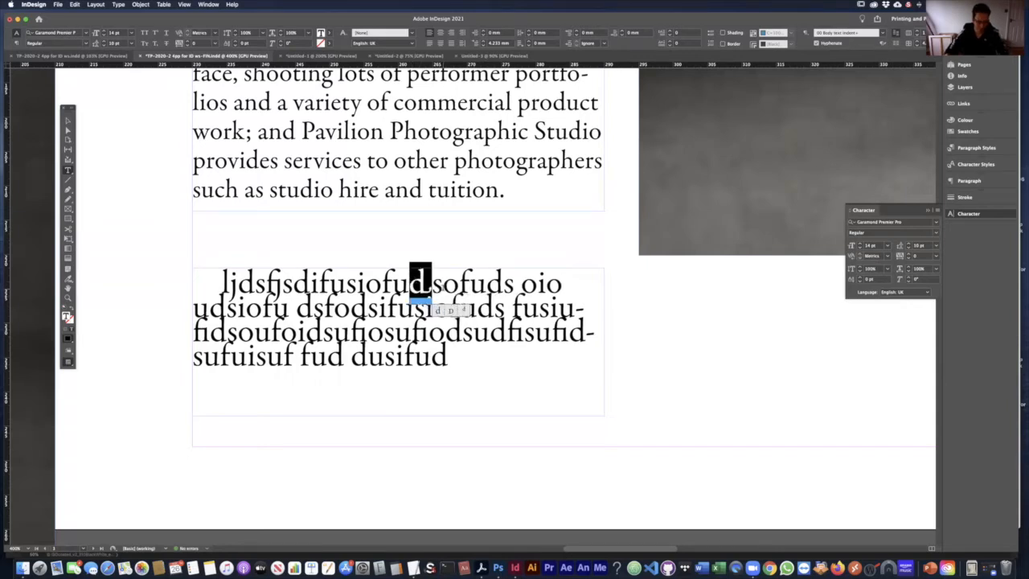
left_click(437, 283)
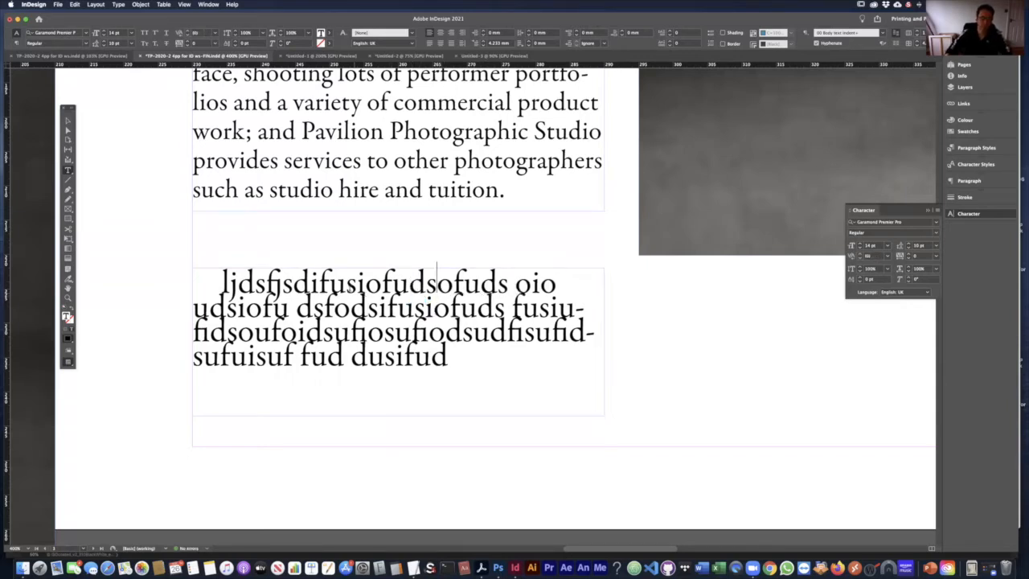
- Set all the filler text's leading to 18 pt and compare a first-line descender with a second-line ascender
key("super+a")
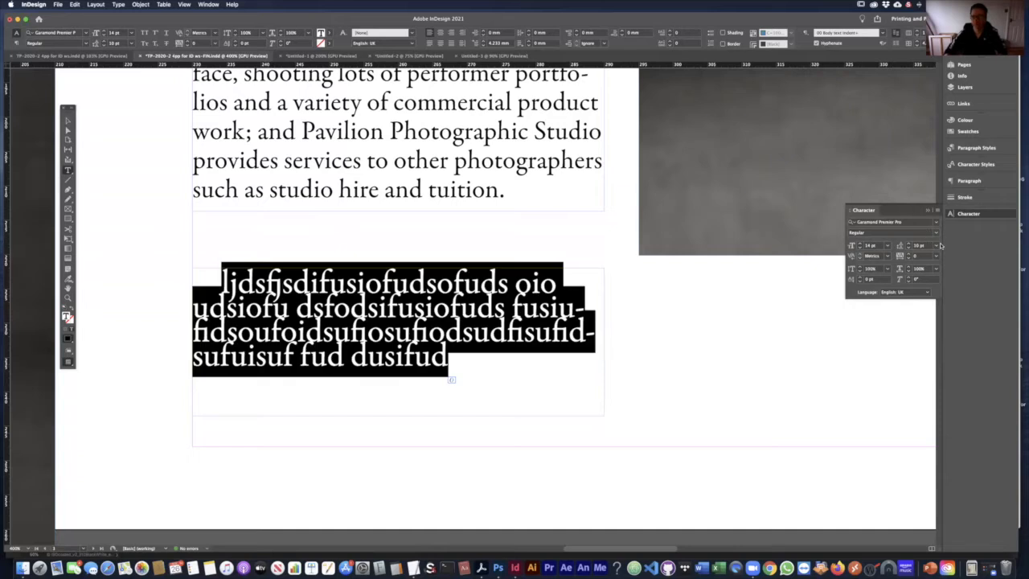
left_click(939, 246)
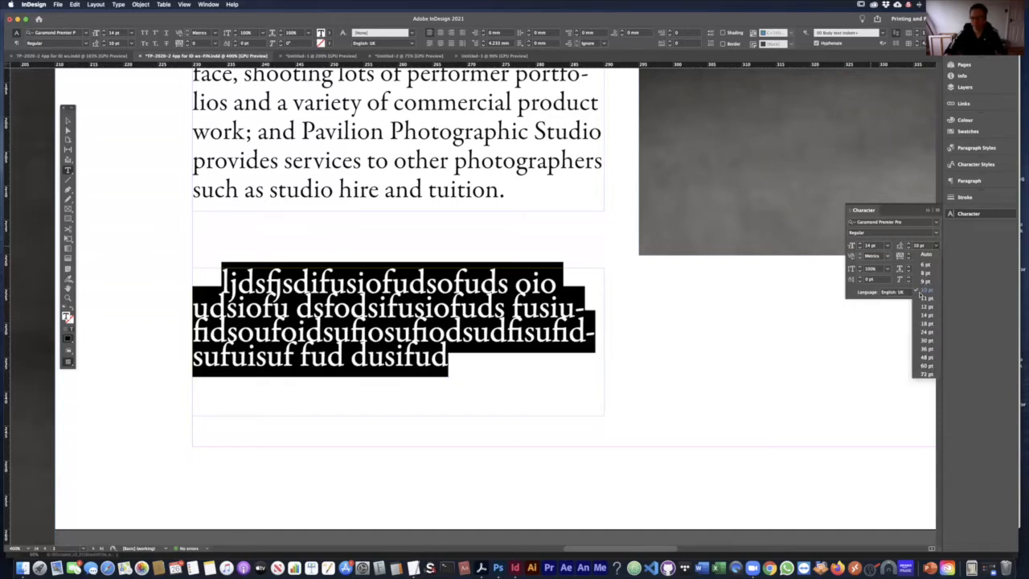
left_click(926, 323)
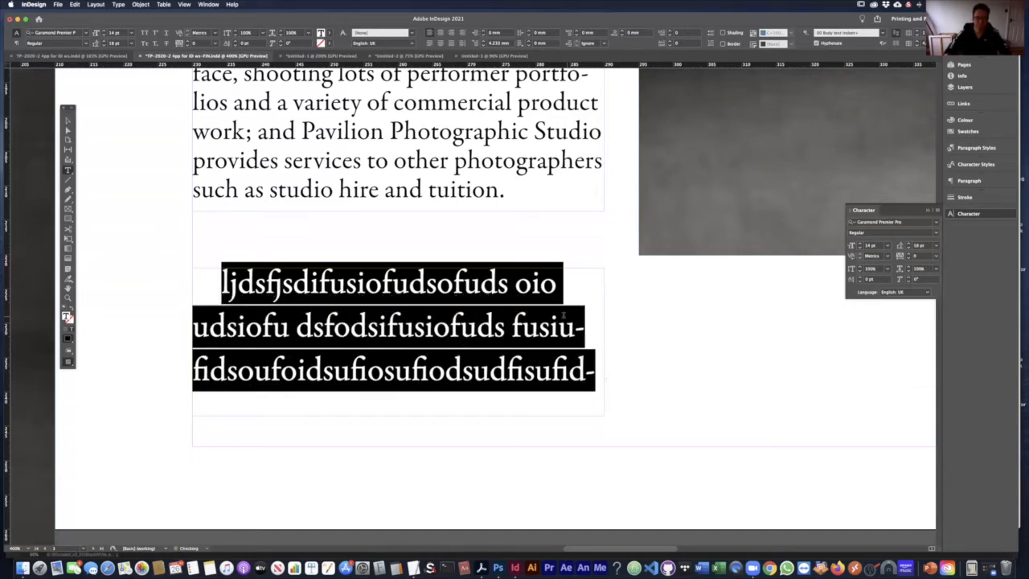
left_click(476, 325)
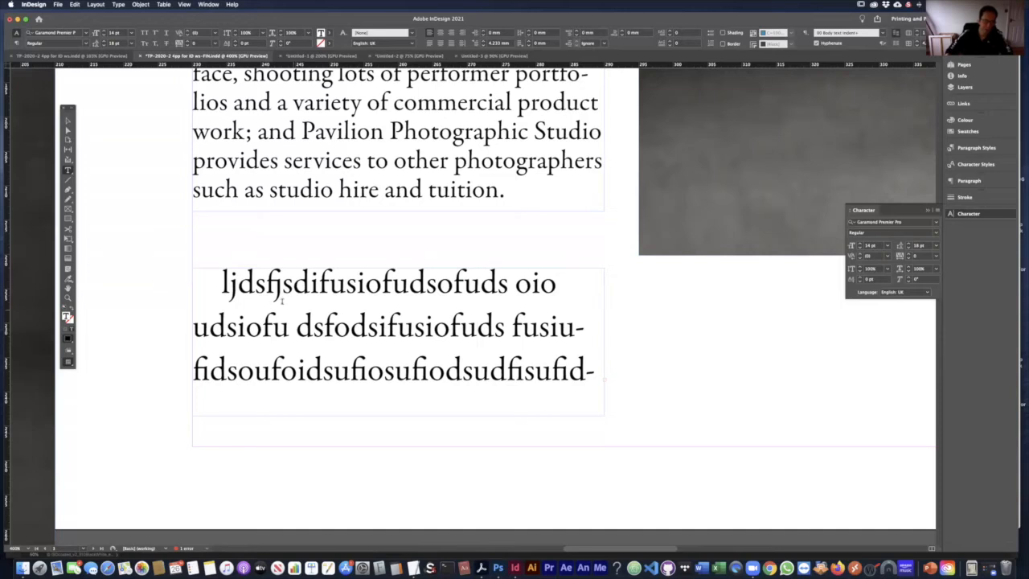
left_click_drag(272, 290, 281, 289)
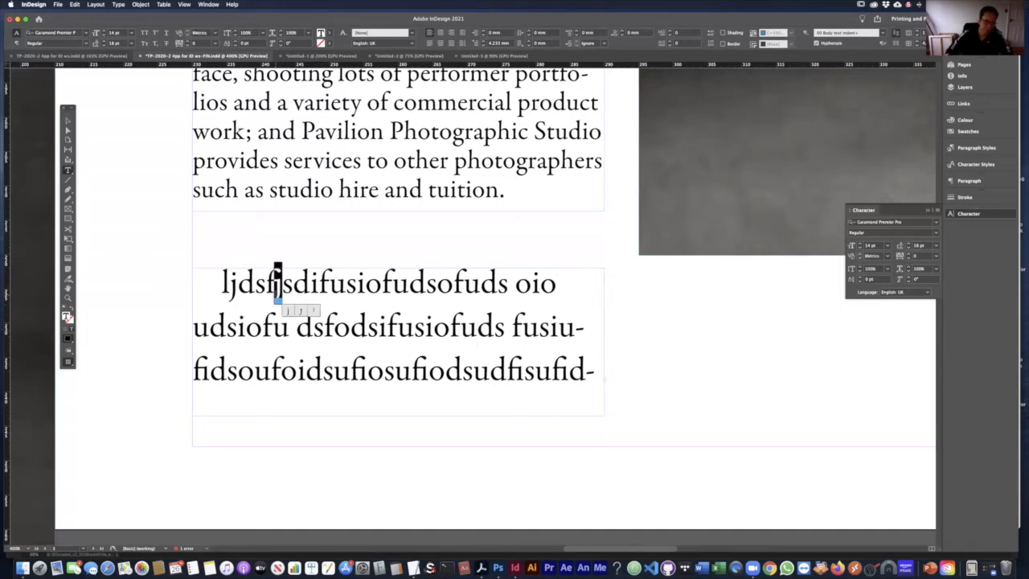
left_click_drag(262, 325, 273, 326)
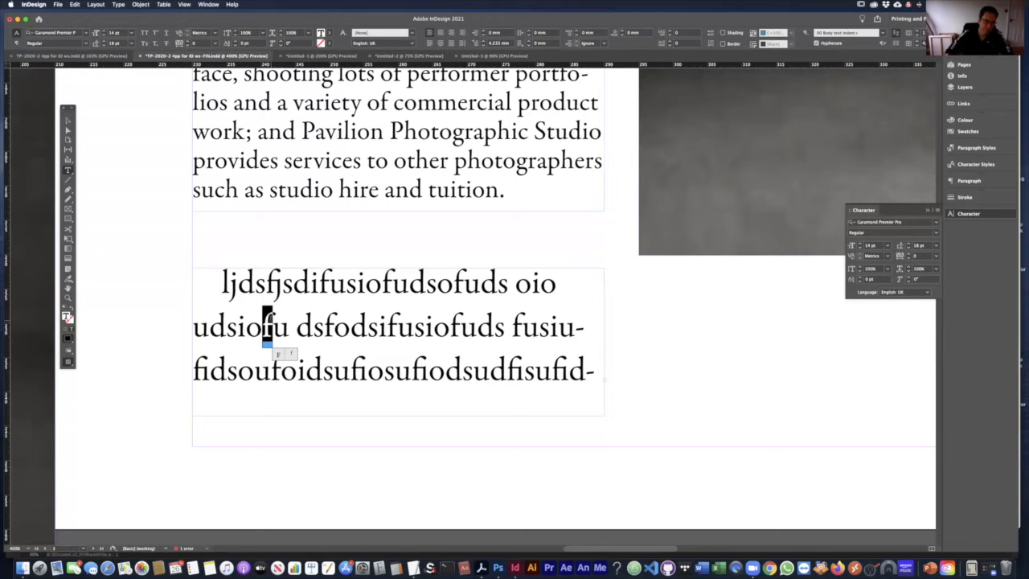
left_click(272, 313)
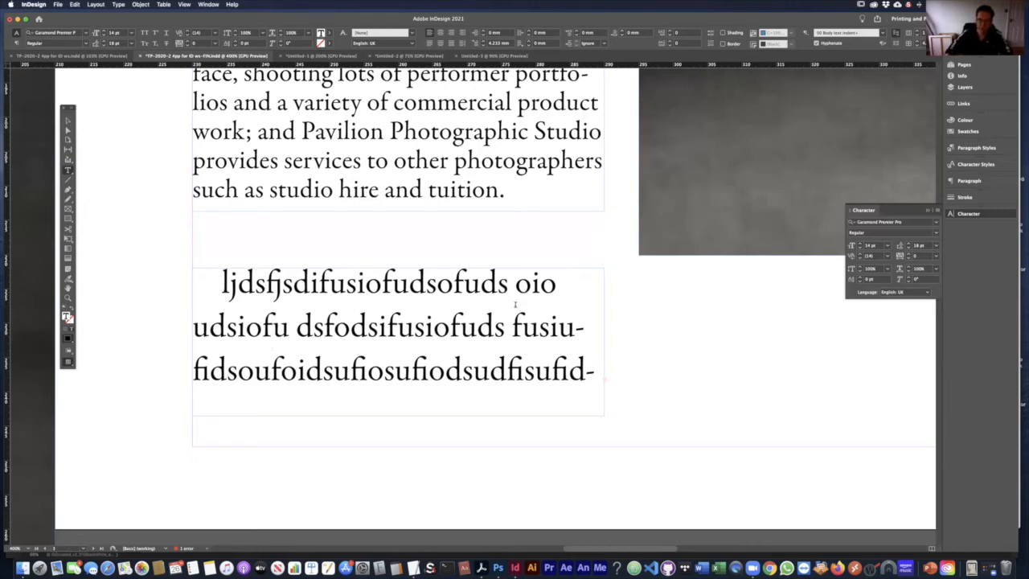
- Show the baseline grid and align all the filler text to it
key("super+a")
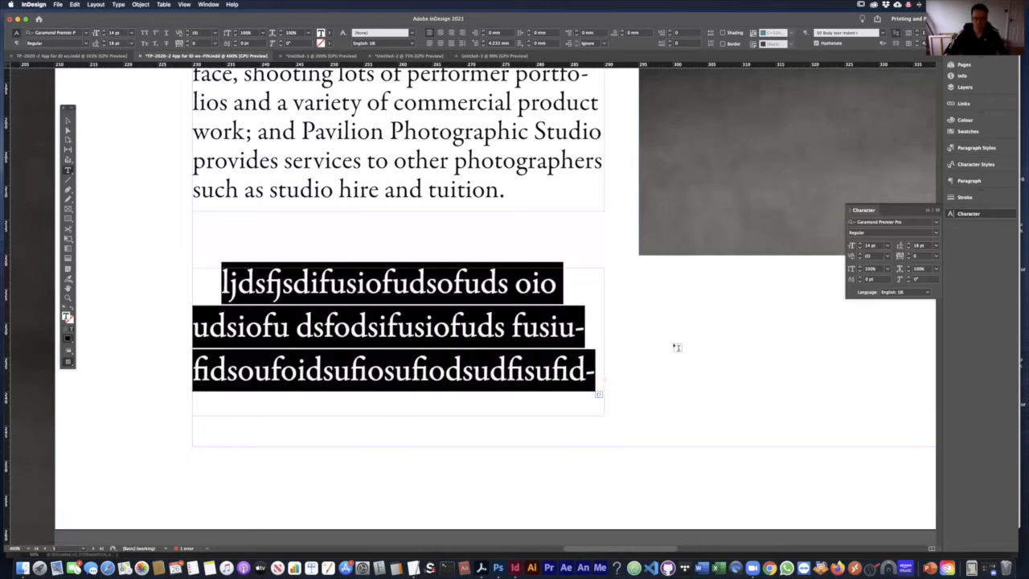
key("alt+super+'")
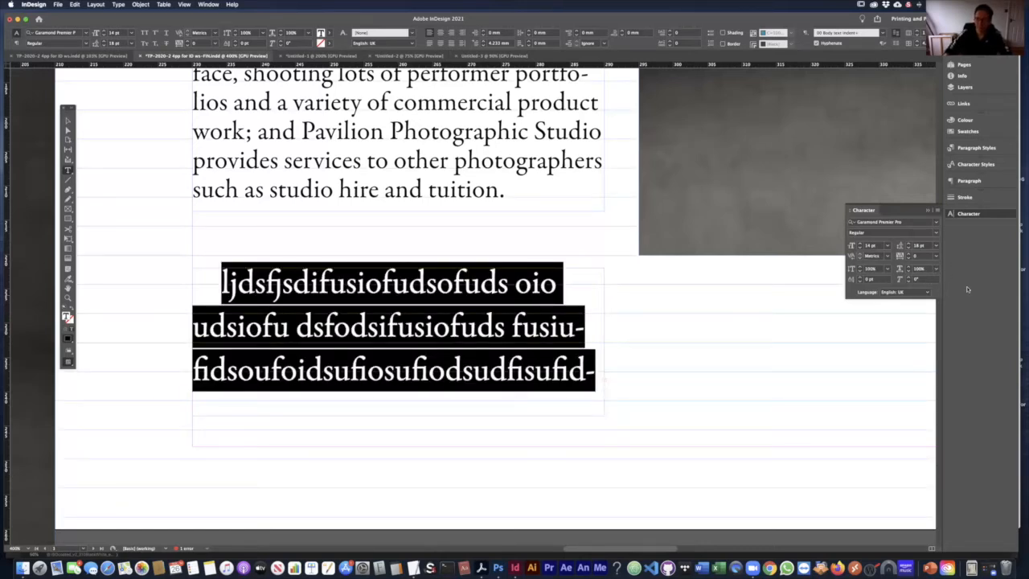
left_click(969, 180)
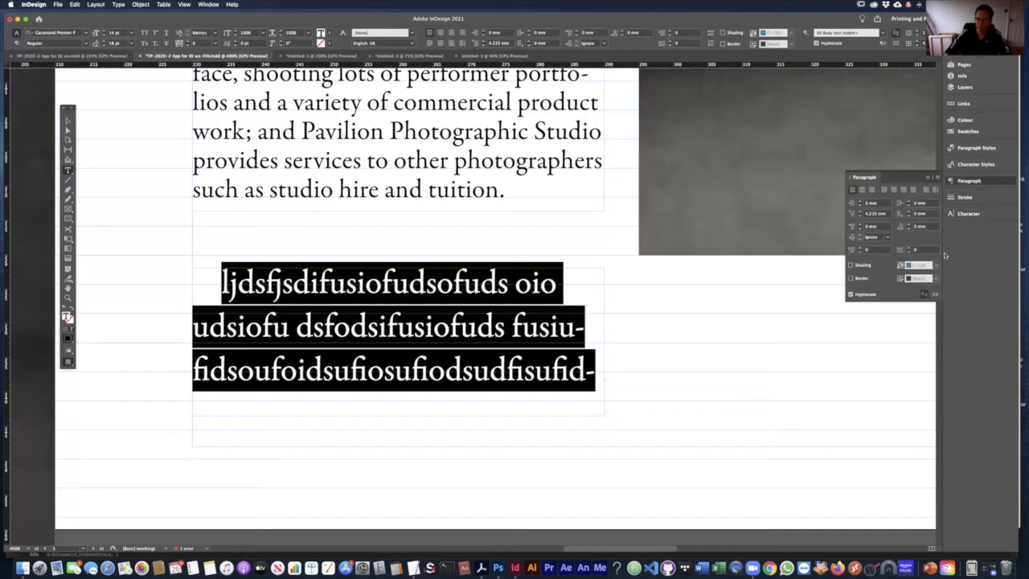
left_click(933, 295)
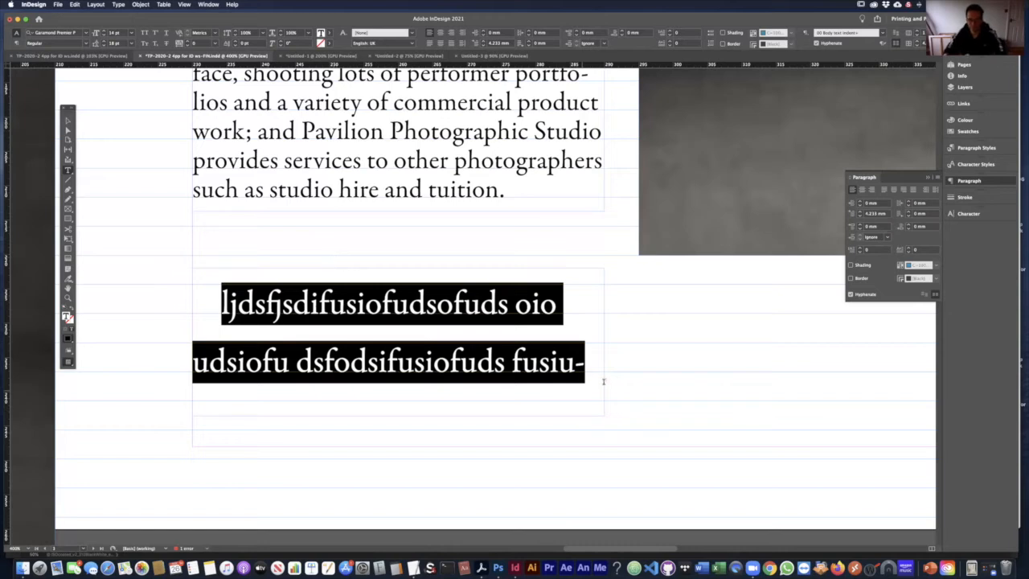
- Lengthen the filler text frame to about 37.2 mm high and move it up to just below the body text column
left_click(68, 120)
left_click_drag(397, 416, 389, 502)
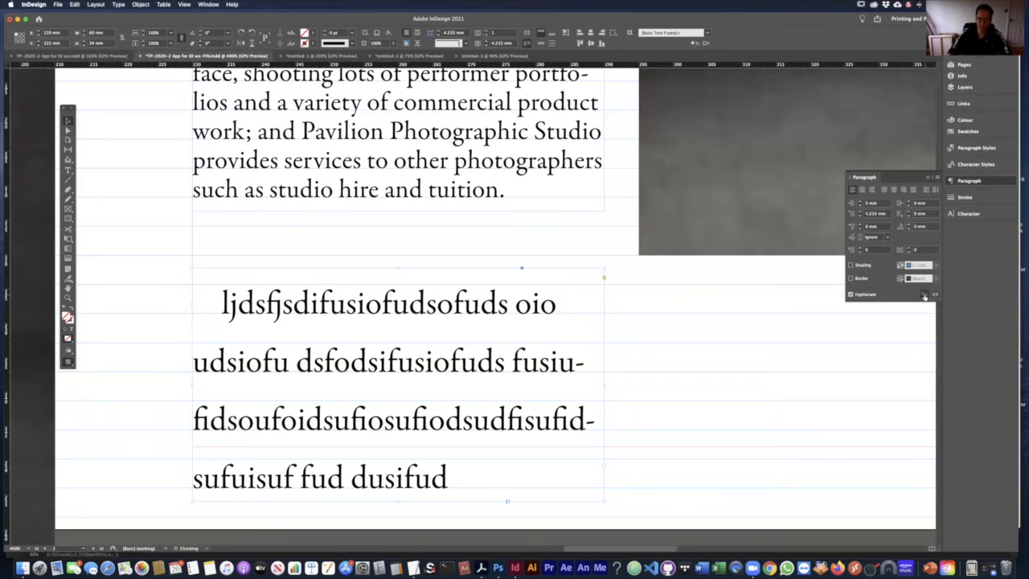
left_click(935, 295)
left_click(936, 294)
left_click_drag(493, 260, 493, 259)
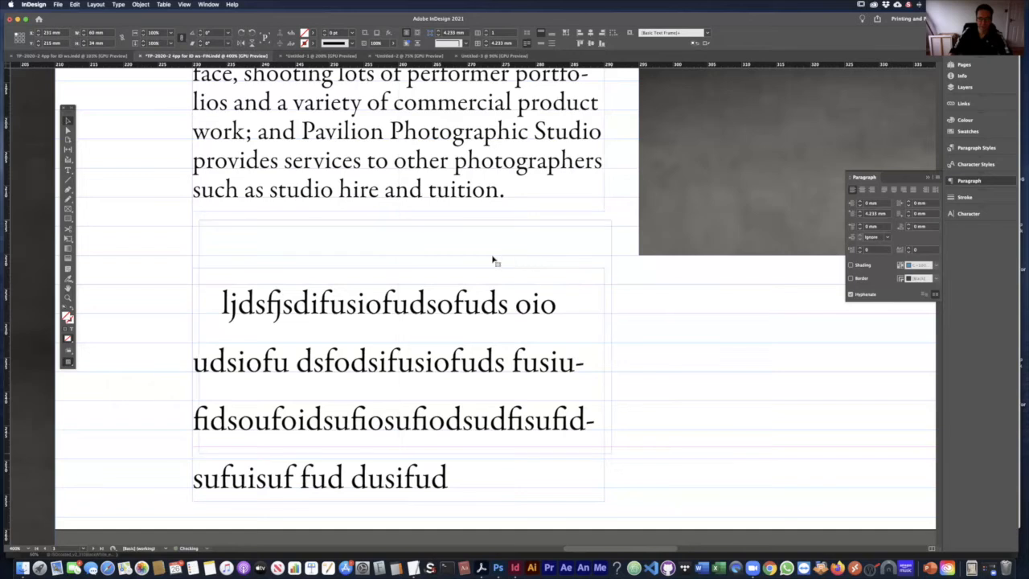
left_click_drag(403, 451, 399, 475)
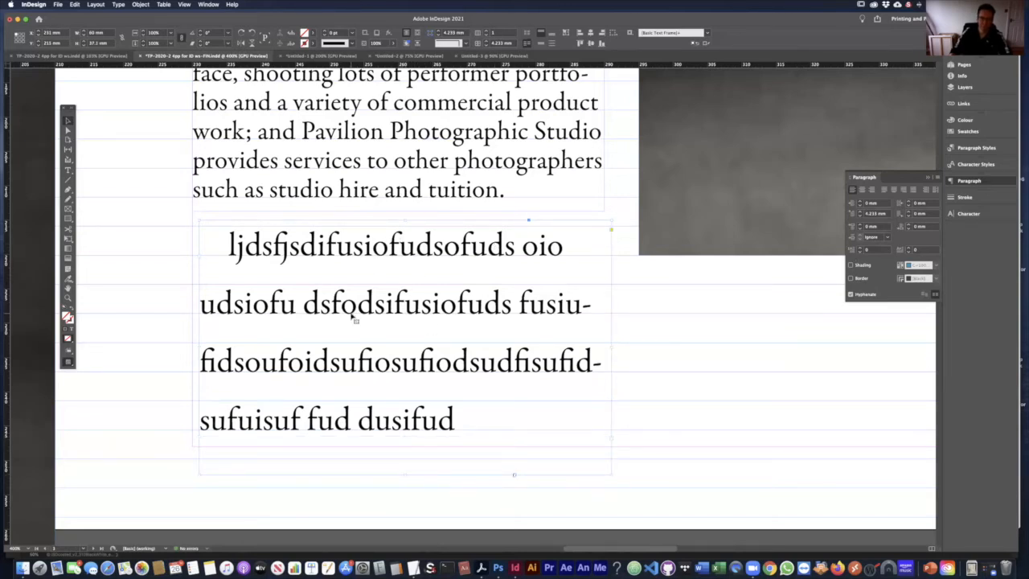
- Toggle baseline grid alignment off and on for all the 14 pt filler text to compare line spacing, ending with it aligned
triple_click(474, 311)
key("super+a")
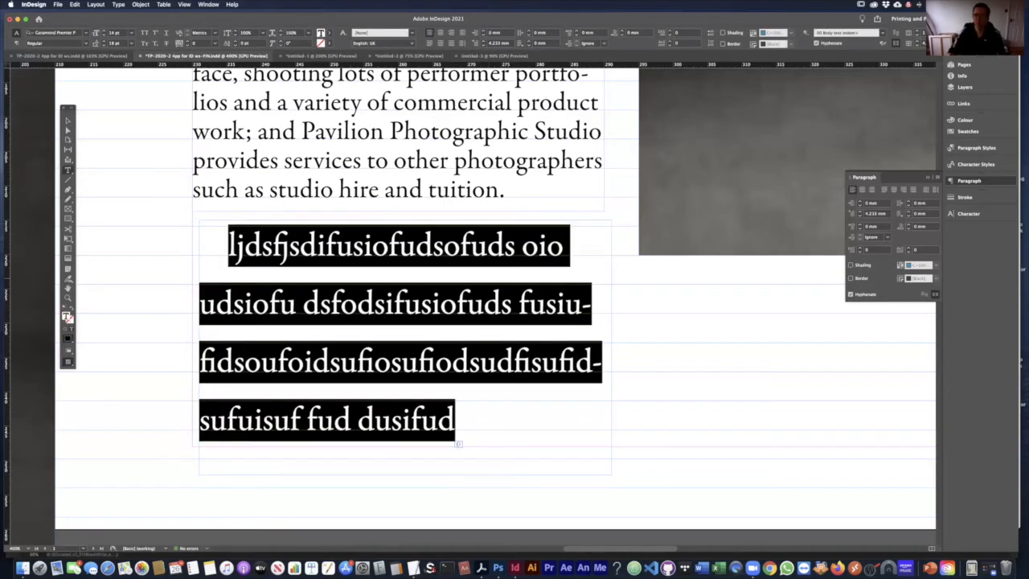
left_click(971, 214)
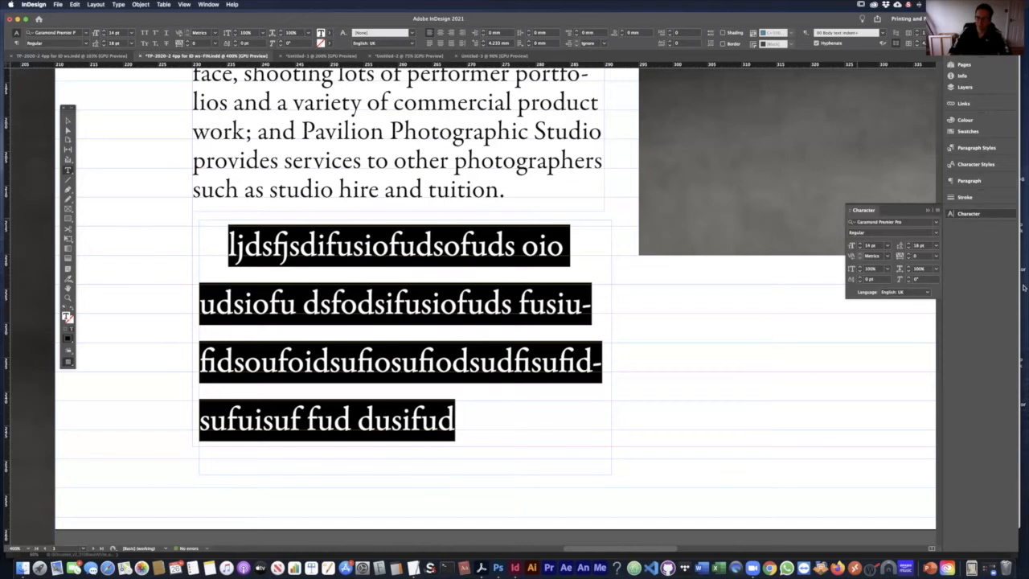
left_click(968, 181)
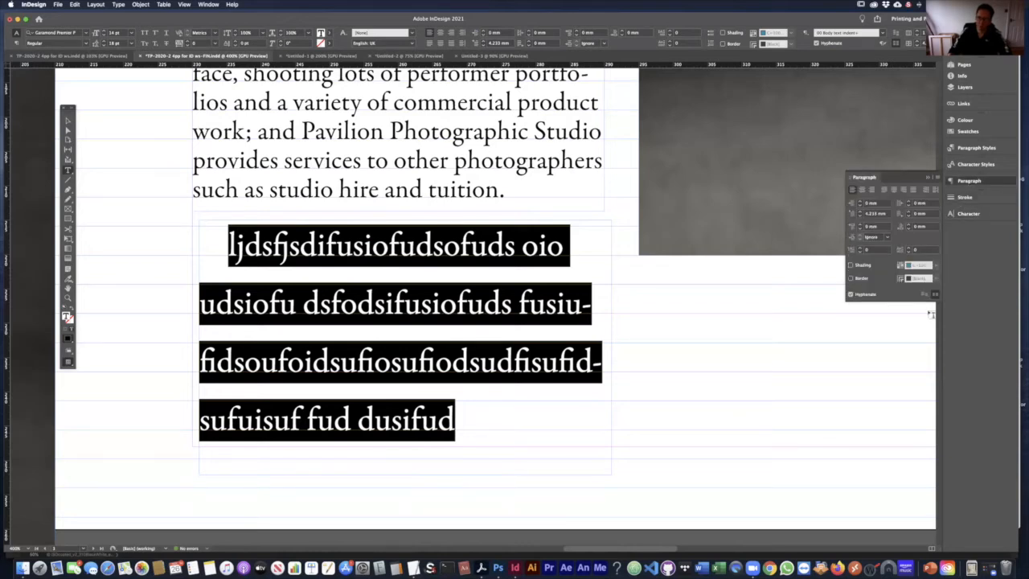
left_click(922, 295)
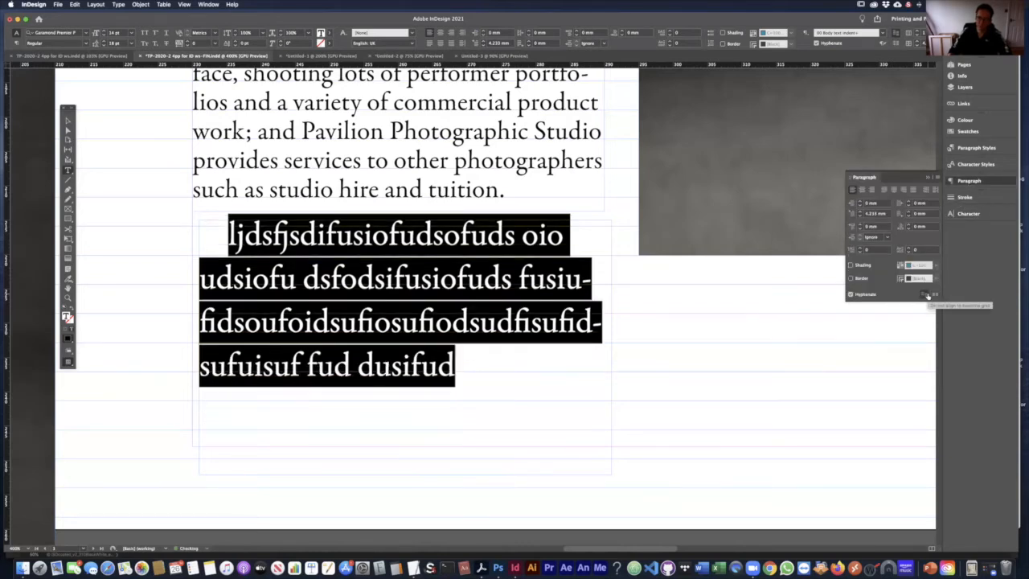
left_click(933, 295)
left_click(923, 295)
left_click(933, 295)
left_click(925, 296)
left_click(933, 295)
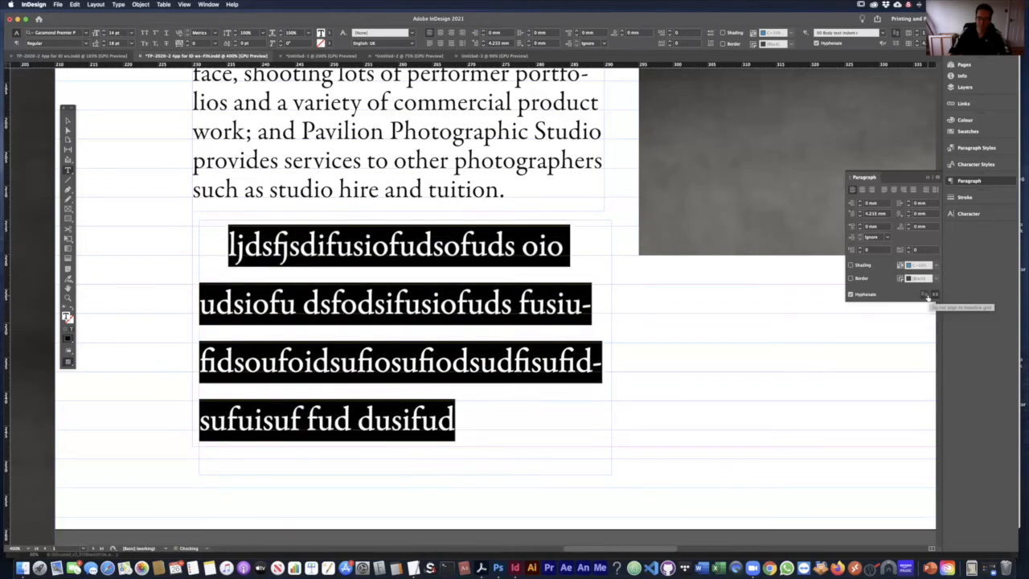
- Set the grid-aligned filler text's leading to 30 pt
left_click(967, 214)
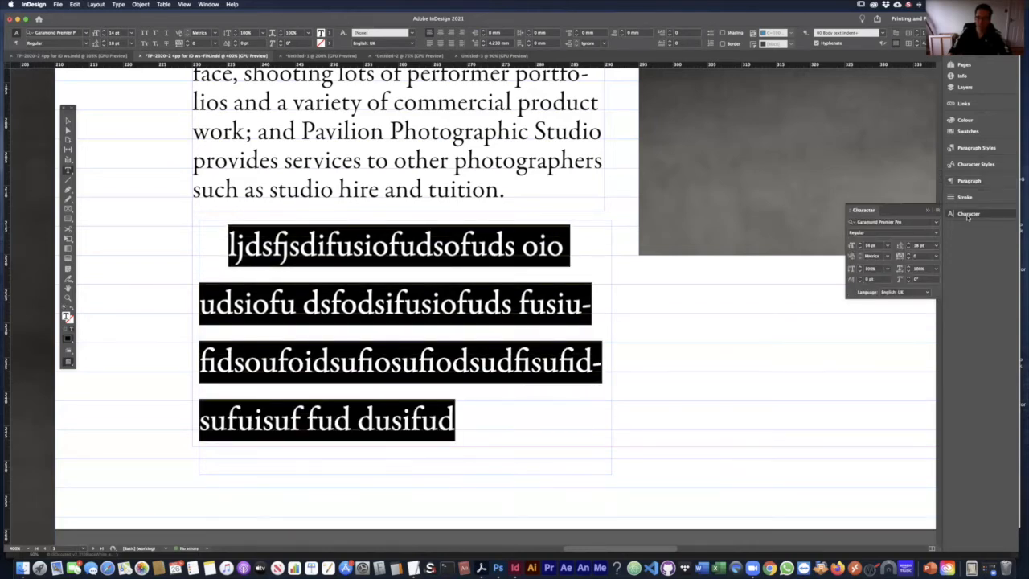
left_click(936, 246)
left_click(930, 342)
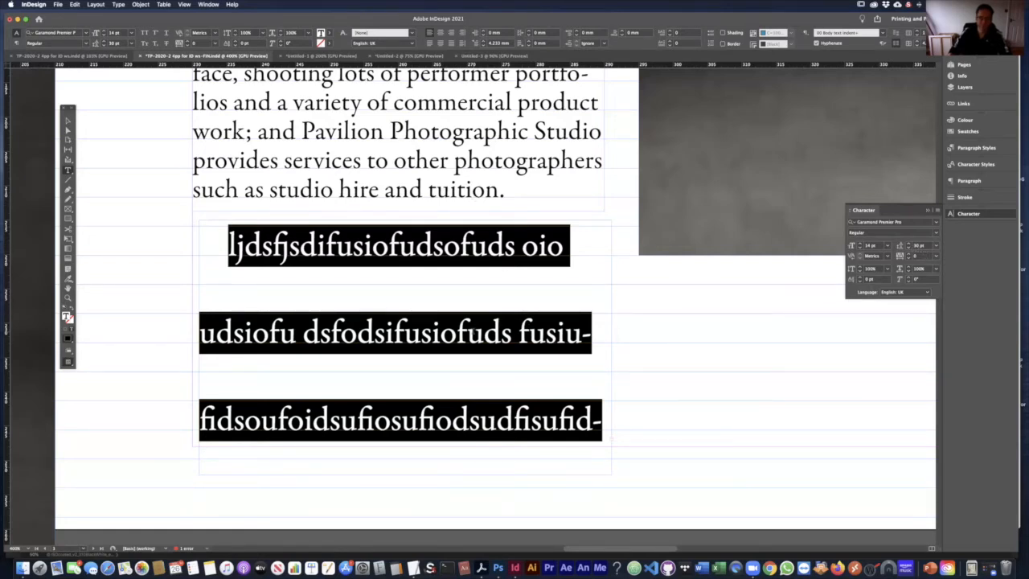
- Turn off baseline grid alignment for all the filler text below the body text column
left_click(472, 331)
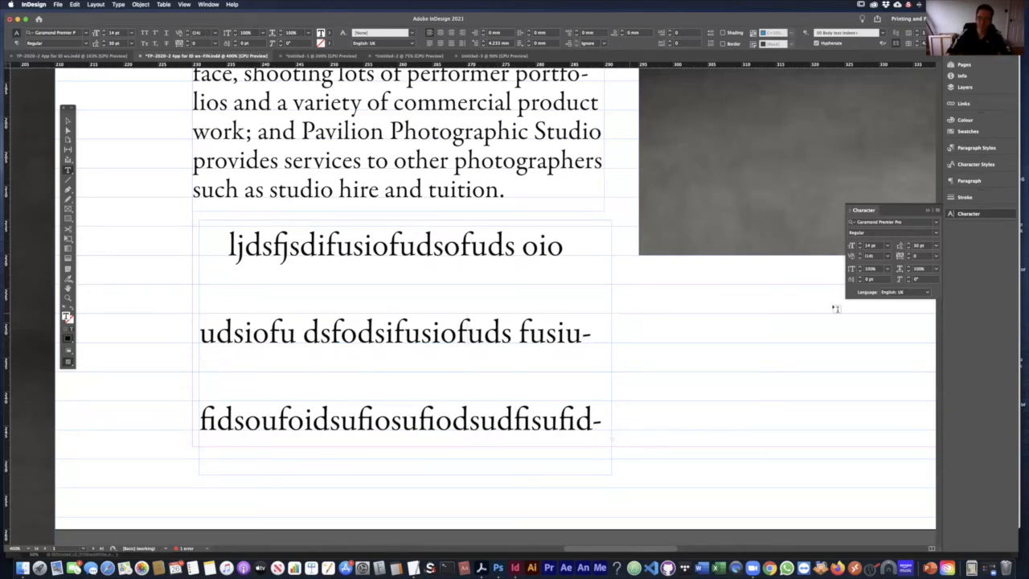
left_click(969, 181)
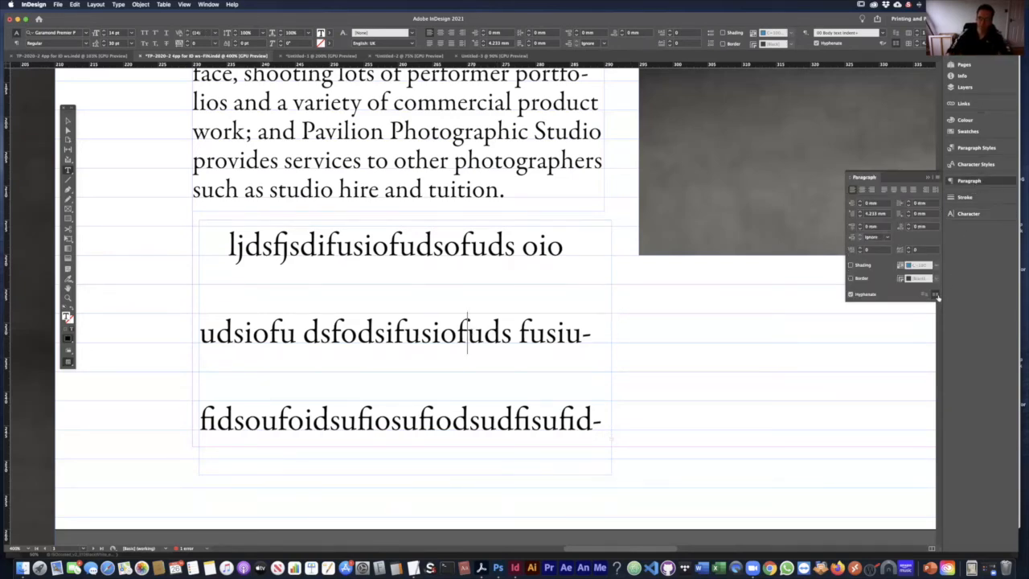
left_click(970, 214)
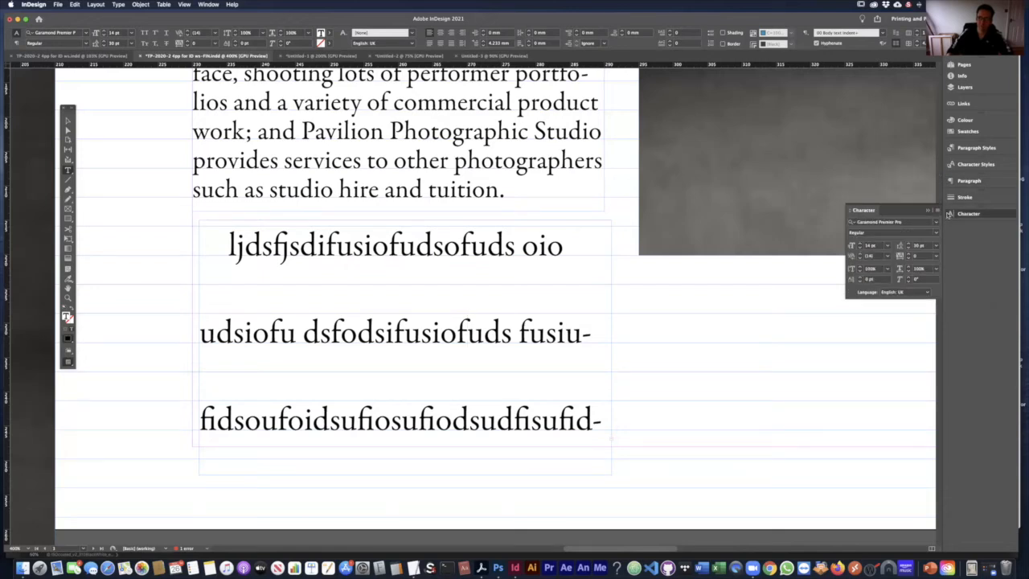
key("super+a")
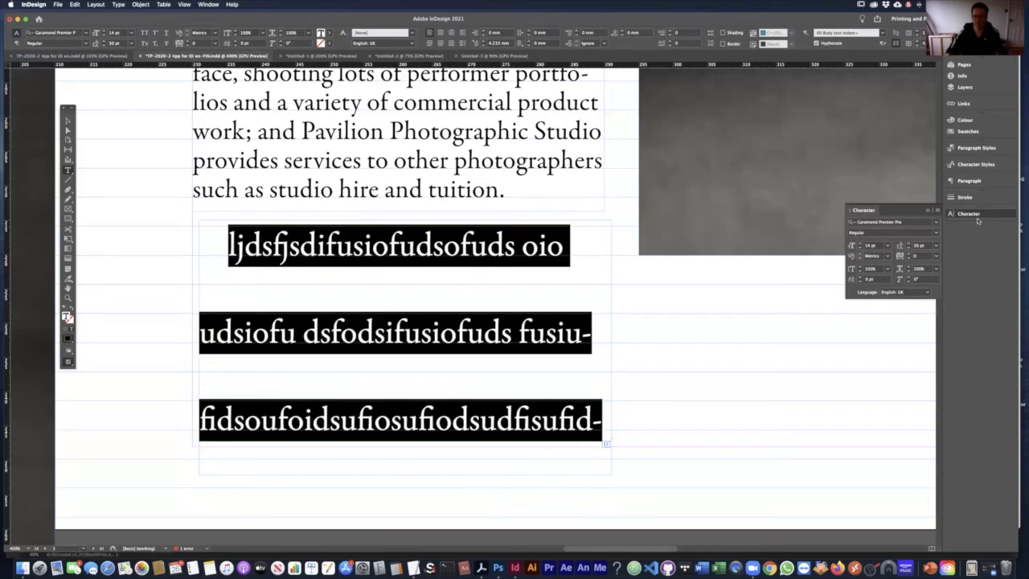
left_click(969, 181)
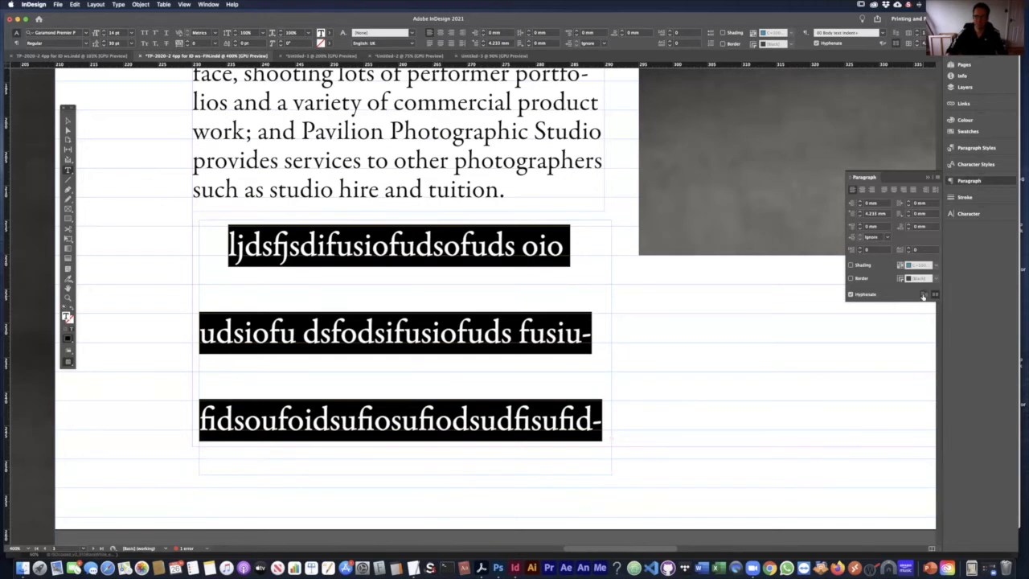
left_click(923, 295)
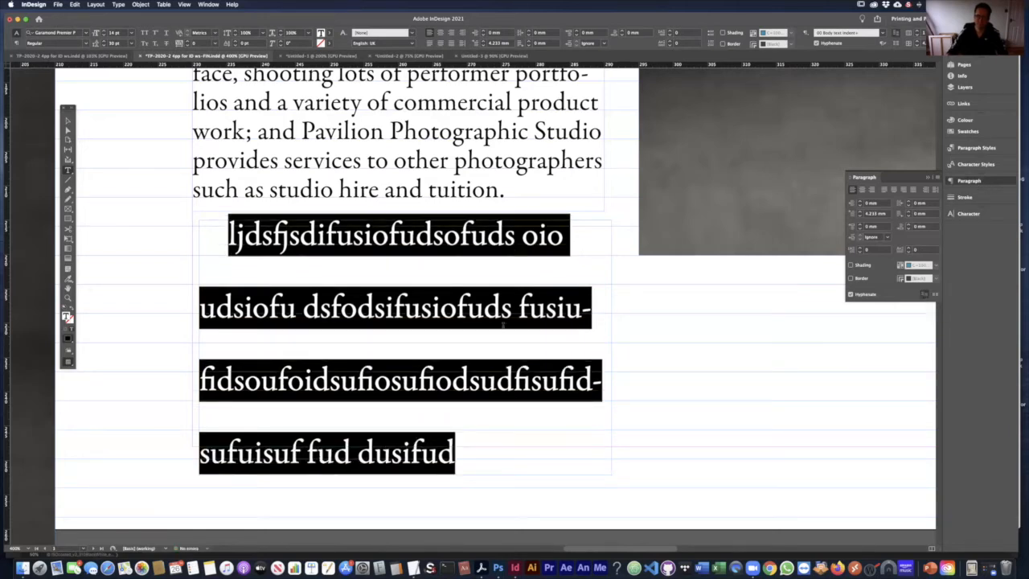
- Set the leading of the unaligned 14 pt filler text to 16 pt
left_click(969, 213)
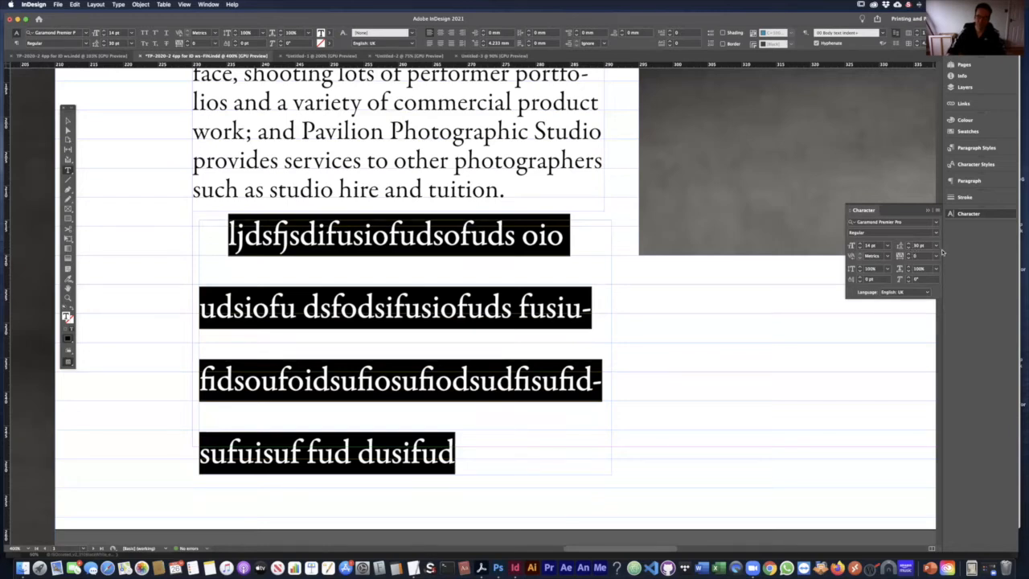
left_click(935, 246)
left_click(936, 246)
double_click(917, 246)
type("16")
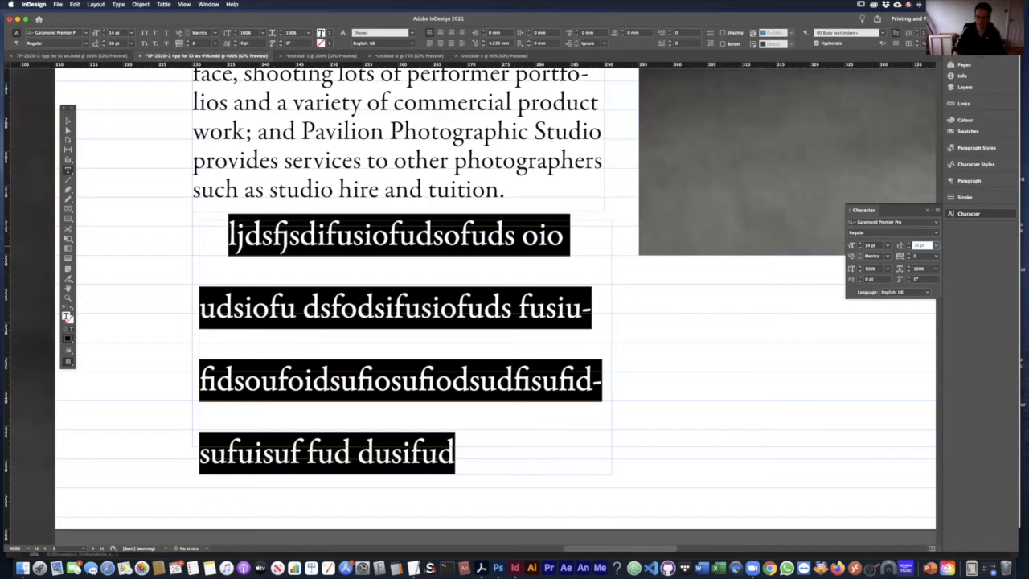
key("Return")
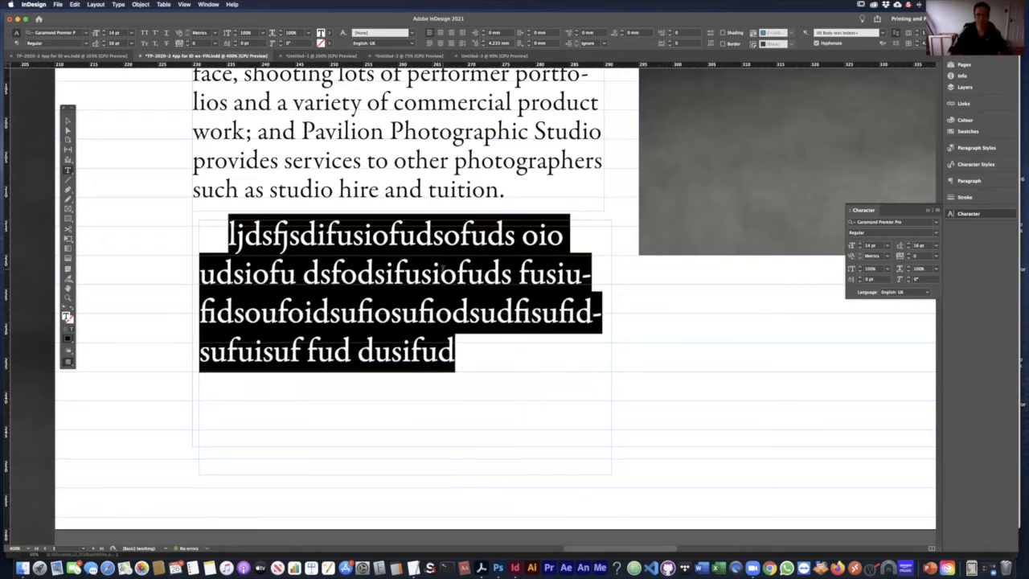
- Shorten the filler text frame to about 23.6 mm high and move it slightly down and right, away from the body column
left_click(440, 273)
left_click(67, 121)
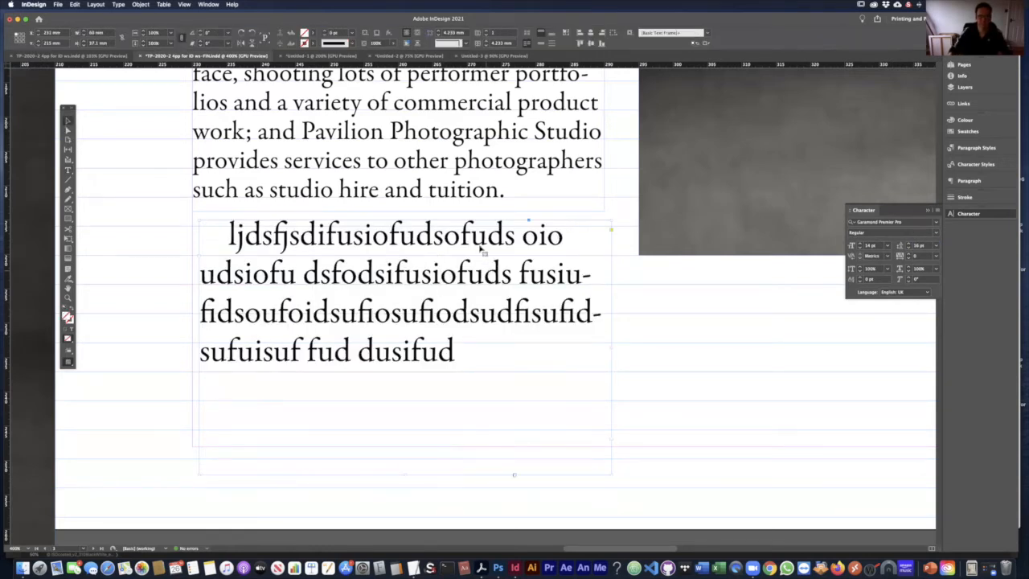
left_click_drag(405, 472, 409, 382)
left_click_drag(482, 285, 545, 341)
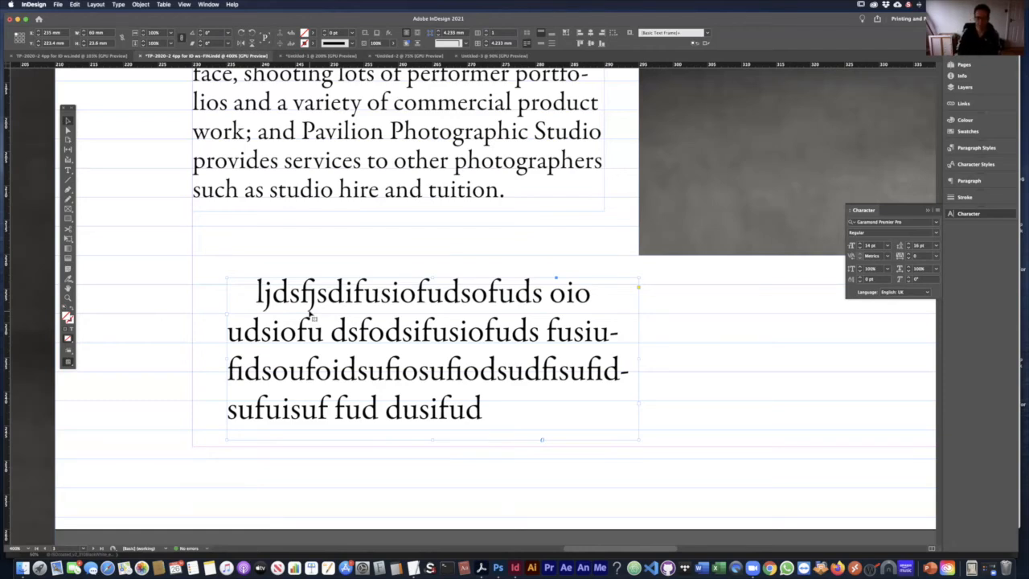
- Delete the filler text frame and bring the whole magazine spread into view
key("BackSpace")
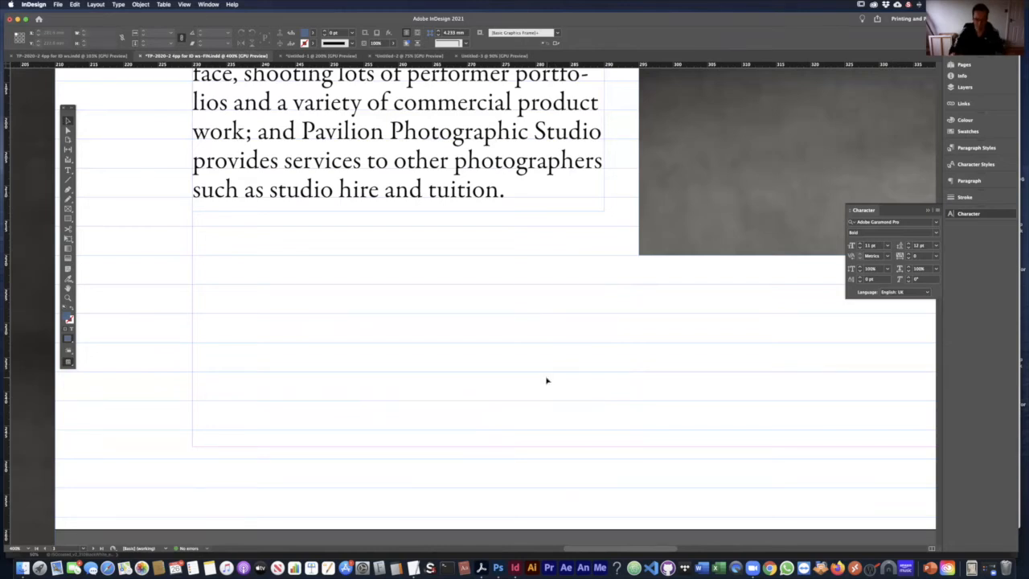
key("super+0")
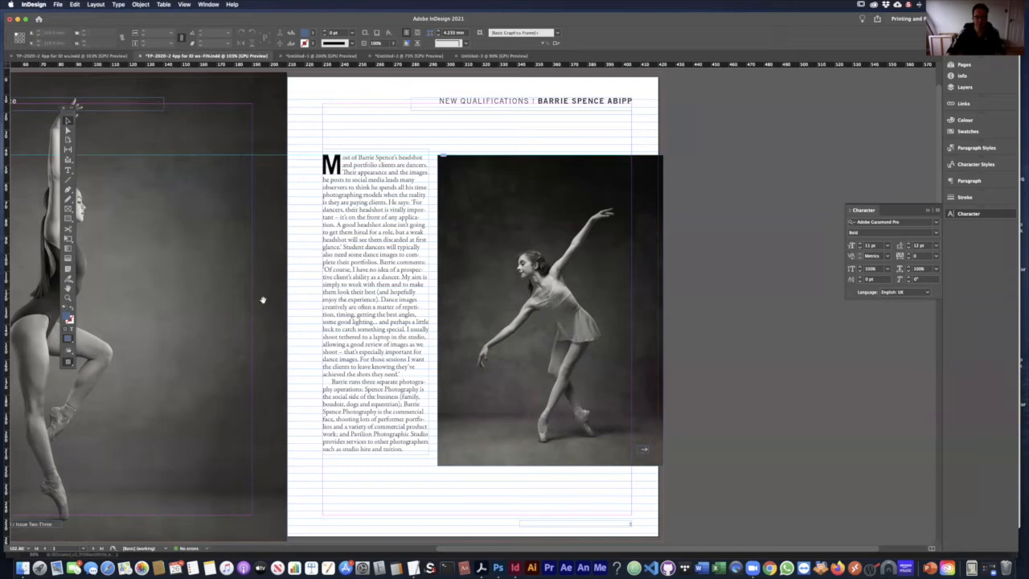
scroll(296, 298, "left", 5)
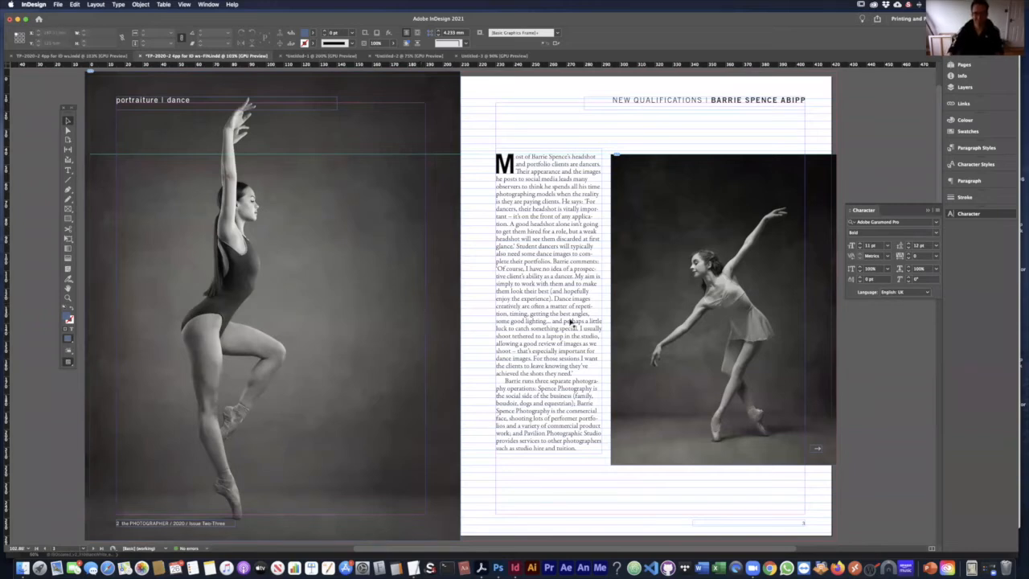
scroll(590, 323, "right", 2)
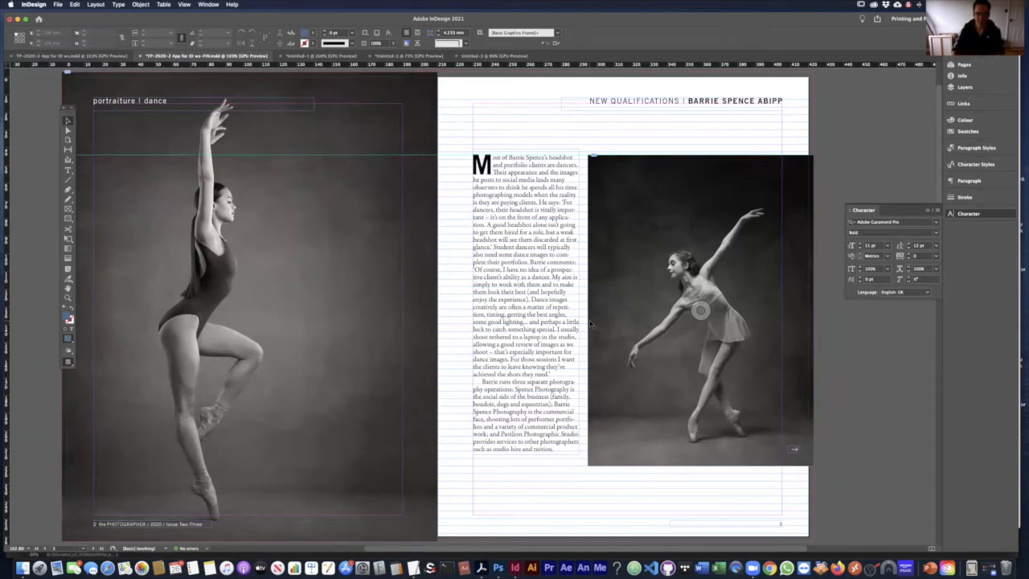
scroll(547, 338, "left", 2)
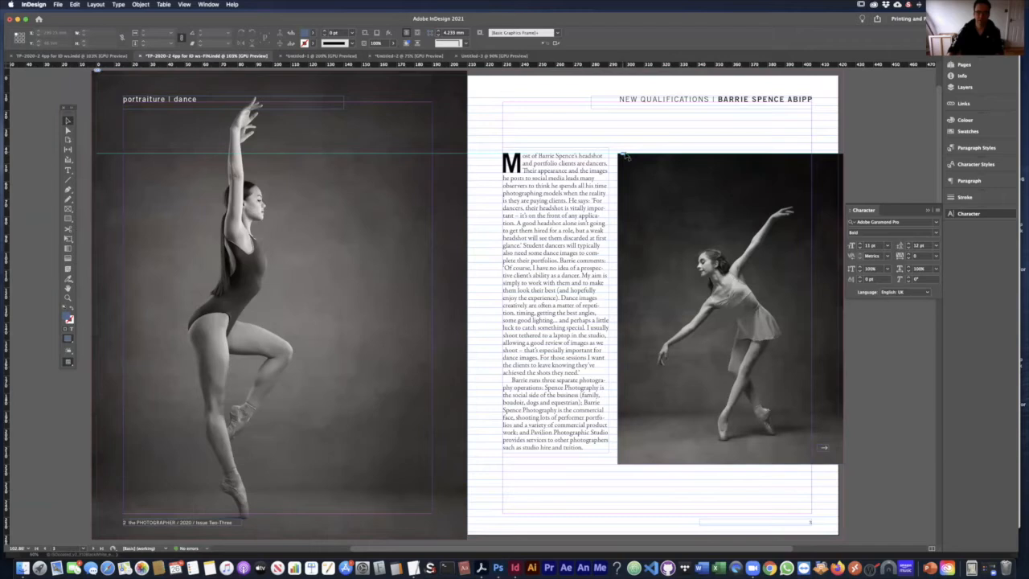
- Examine the header frames, the issue footer and the continuation arrow on the finished spread
left_click(681, 104)
left_click(193, 102)
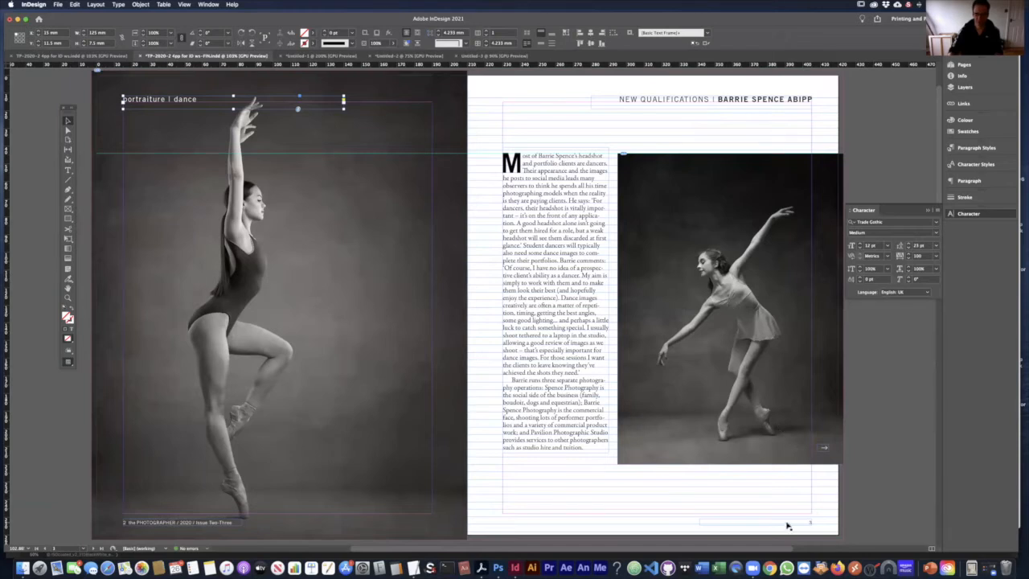
left_click(147, 524)
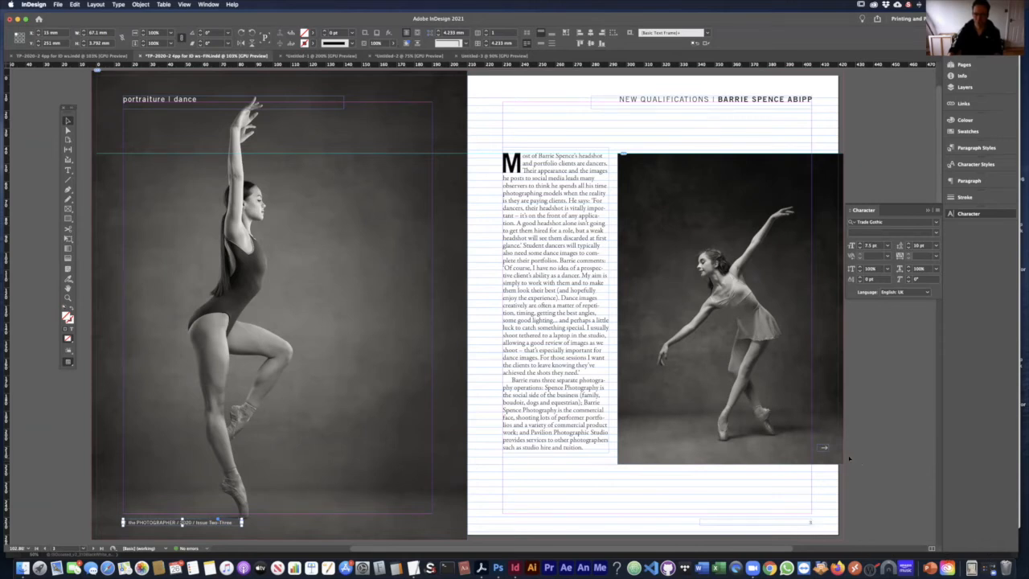
left_click(823, 449)
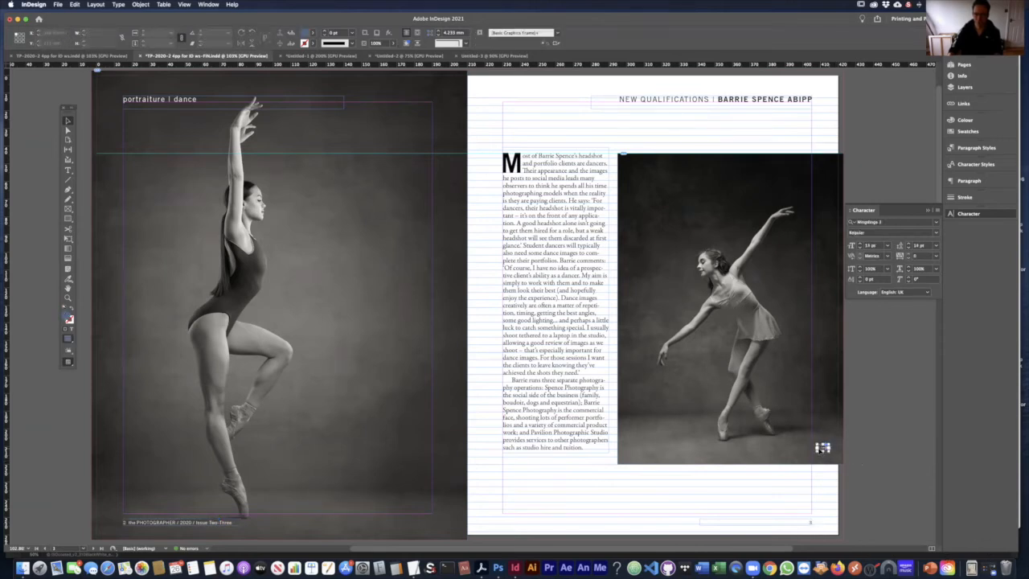
left_click(906, 491)
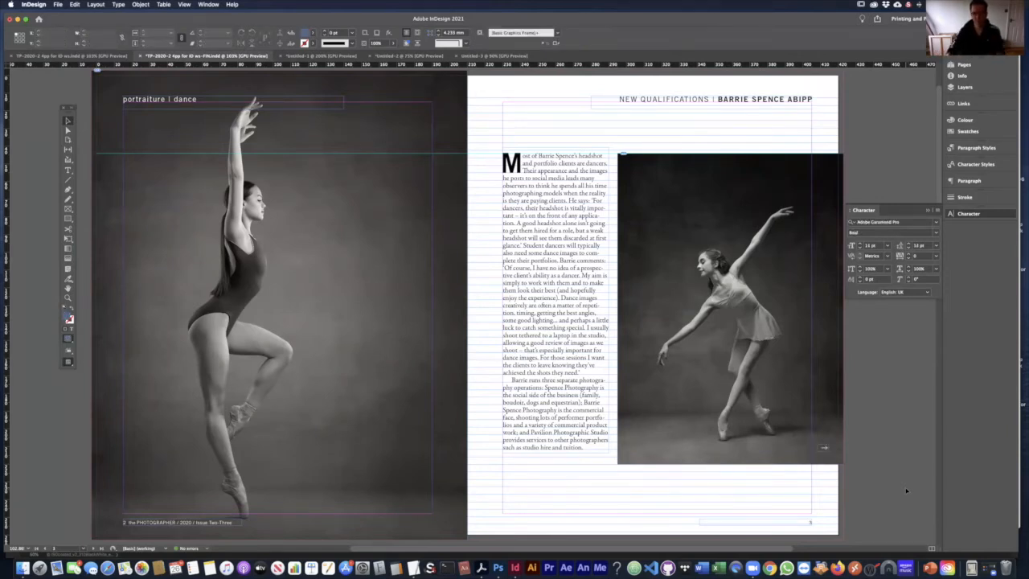
- Lengthen the body text column frame down to the page's bottom margin, making it about 207.3 mm high
left_click(276, 303)
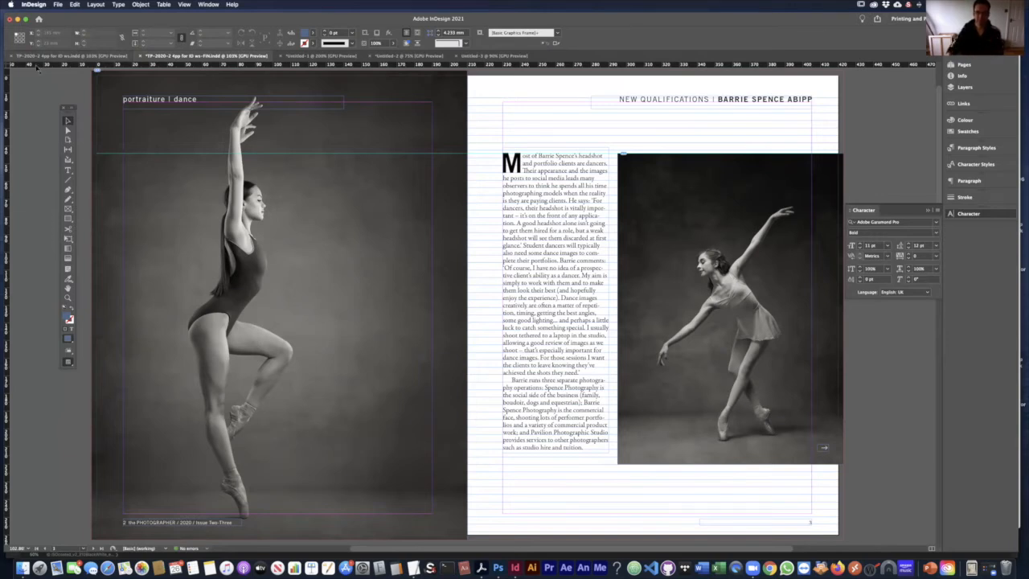
left_click(279, 305)
left_click(558, 450)
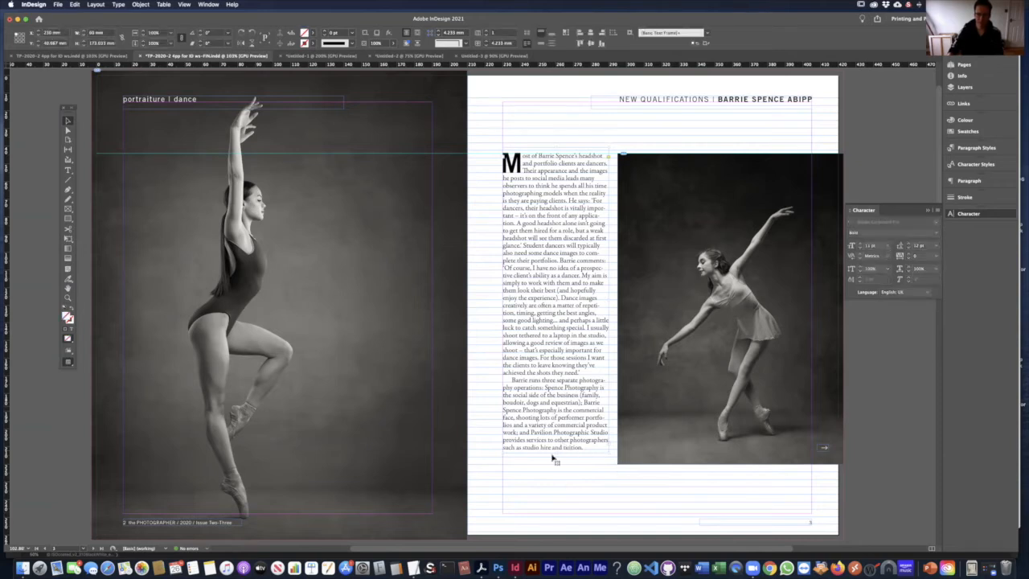
left_click_drag(555, 452, 548, 513)
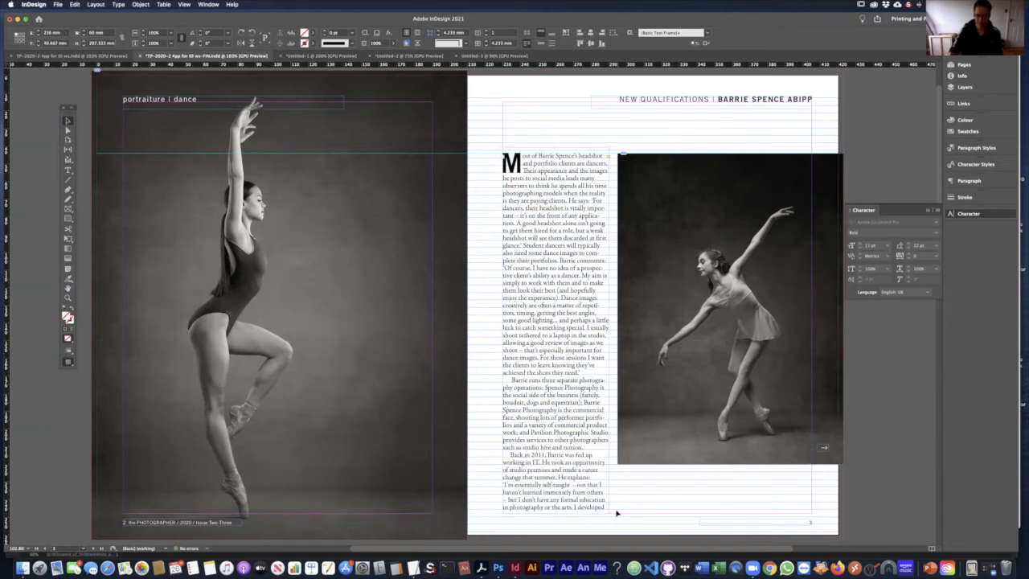
- Examine how the last lines of the body column sit against the bottom margin and baseline grid, and return to the full spread
key("super+equal")
key("super+equal")
key("super+equal")
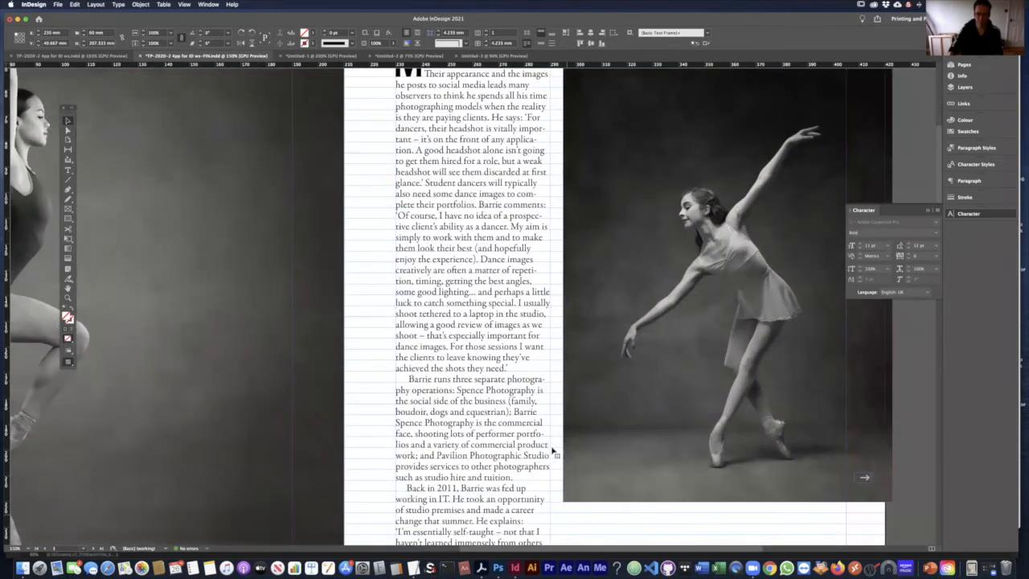
scroll(553, 450, "down", 8)
scroll(554, 450, "left", 3)
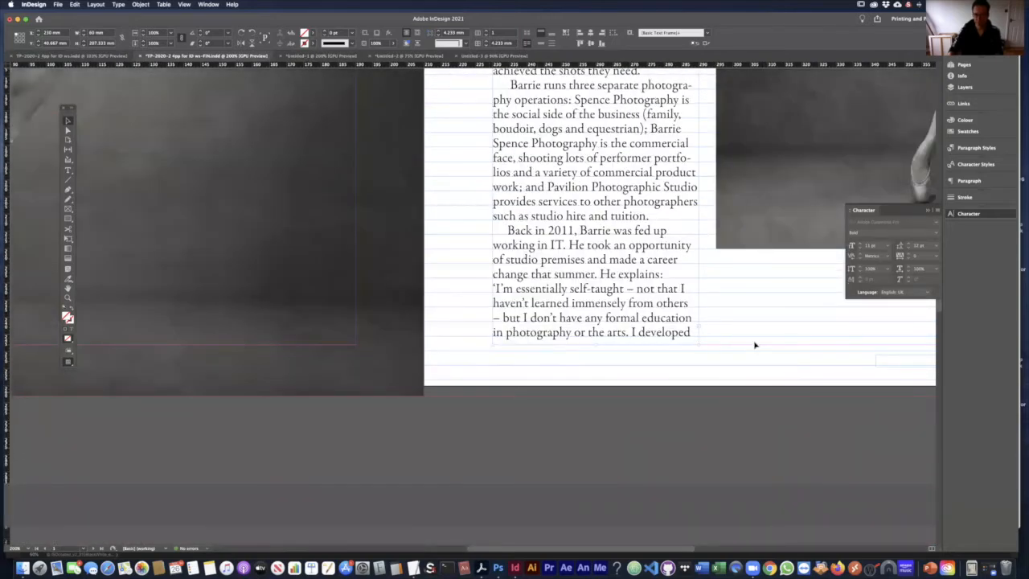
left_click(727, 346)
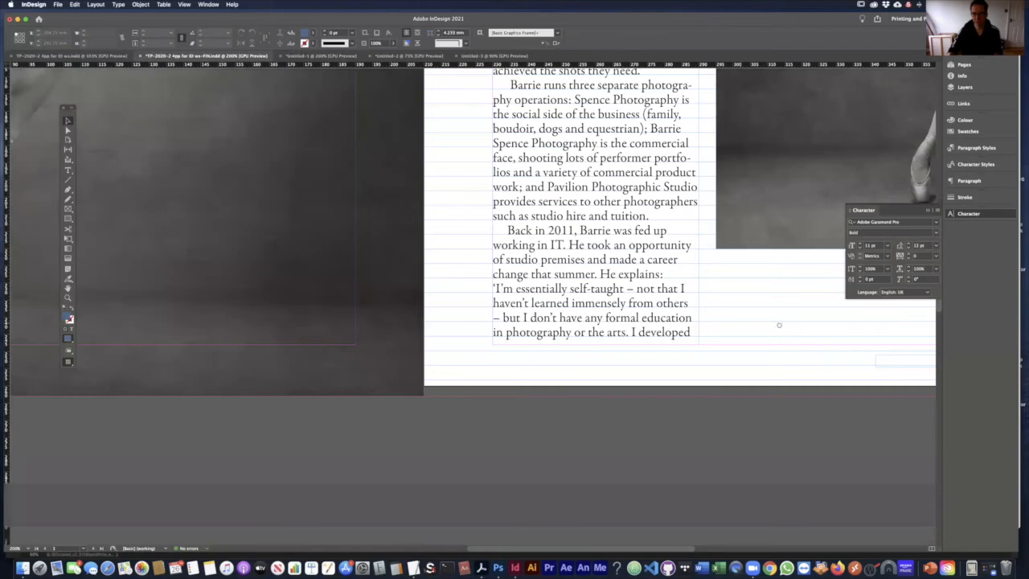
scroll(478, 334, "right", 5)
scroll(478, 335, "right", 2)
scroll(565, 348, "left", 2)
scroll(565, 349, "up", 1)
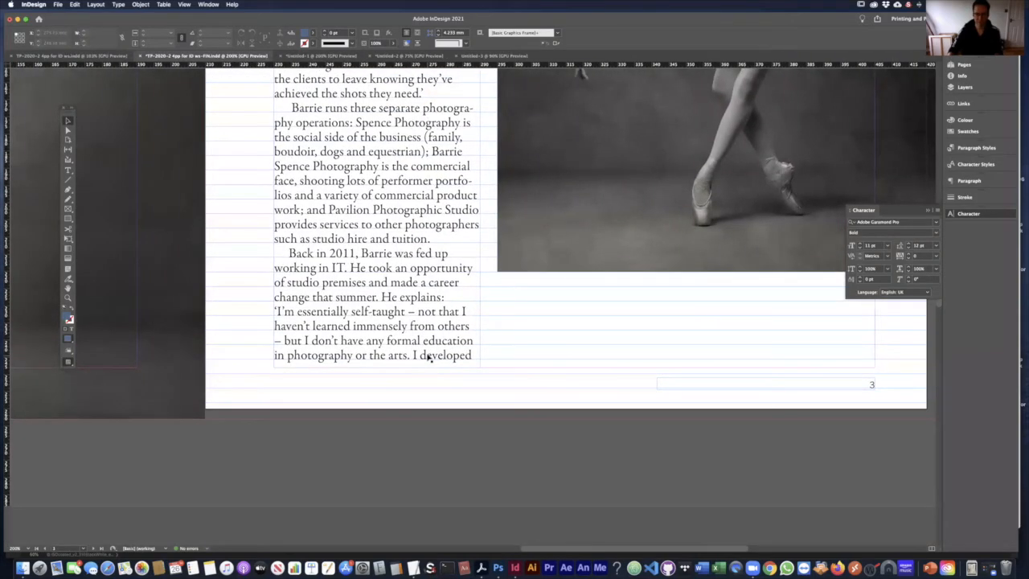
left_click(434, 362)
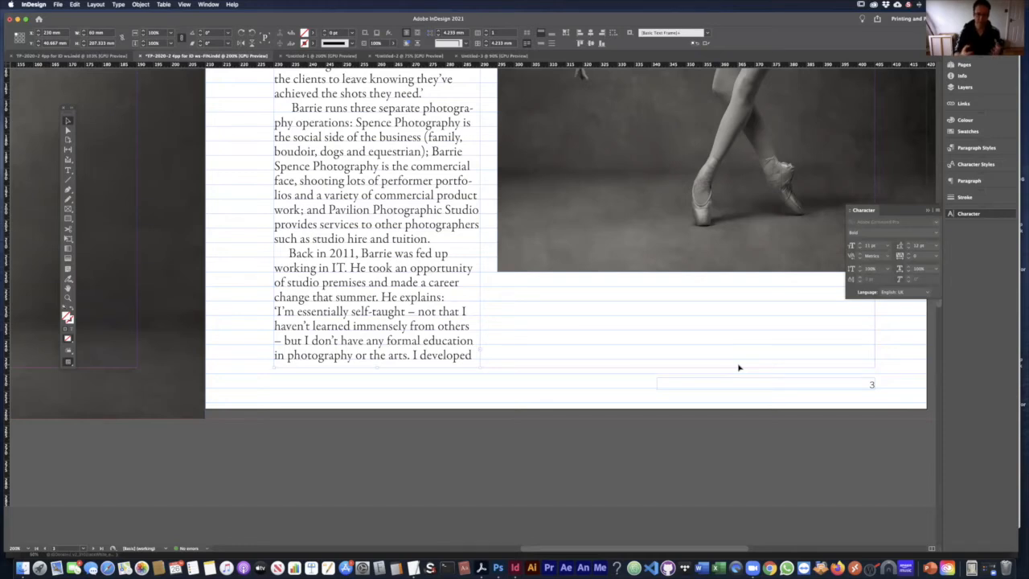
key("super+0")
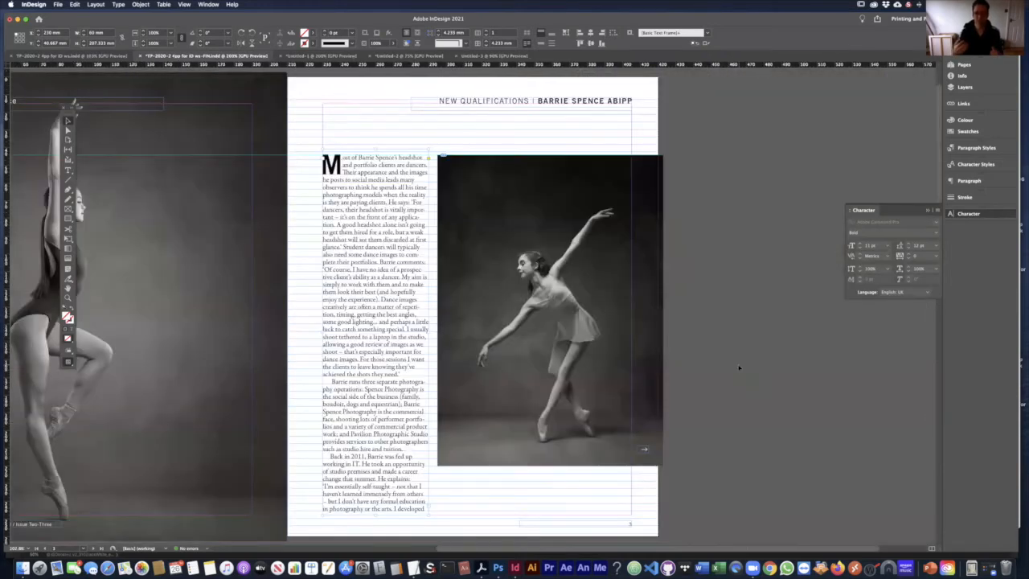
left_click(701, 366)
left_click_drag(518, 279, 675, 279)
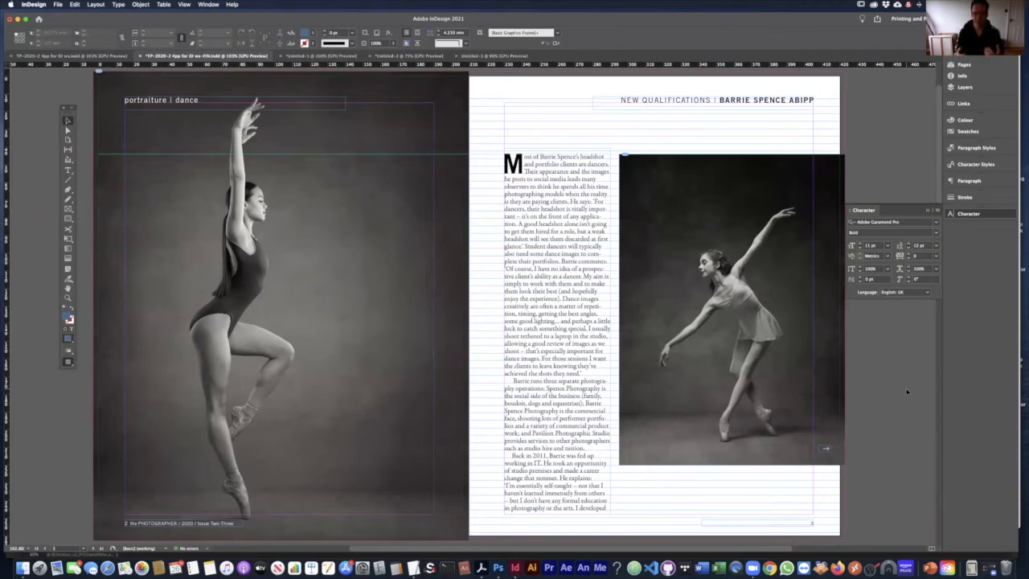
- Switch to the unfilled four-page magazine document, hide the character settings and show the page thumbnails
left_click(95, 57)
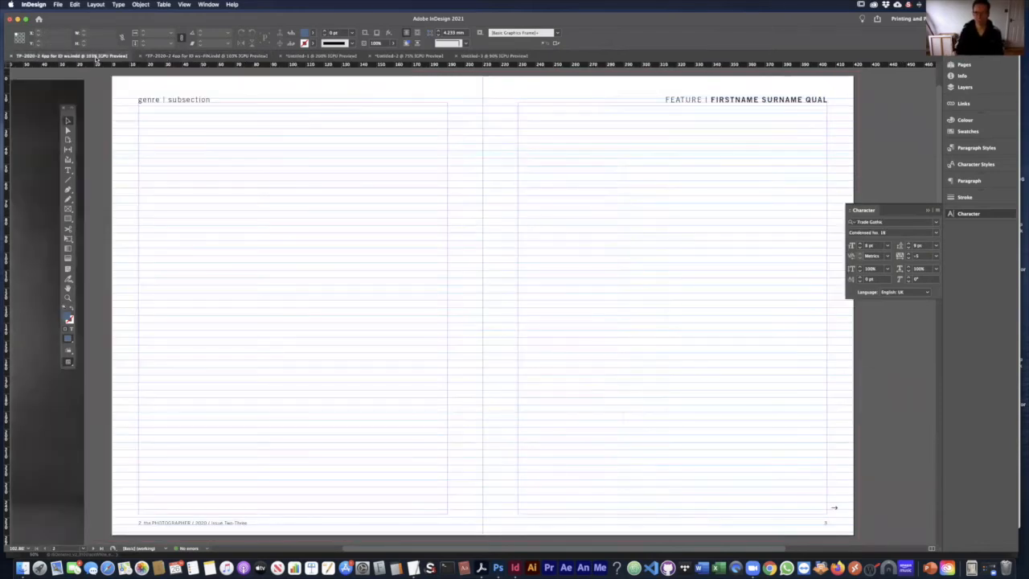
left_click(996, 213)
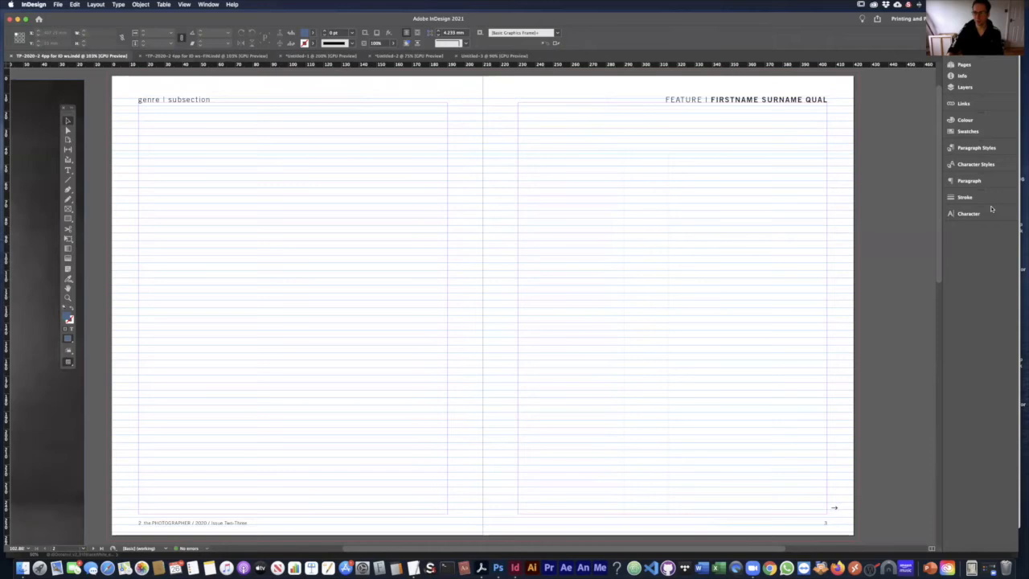
left_click(964, 64)
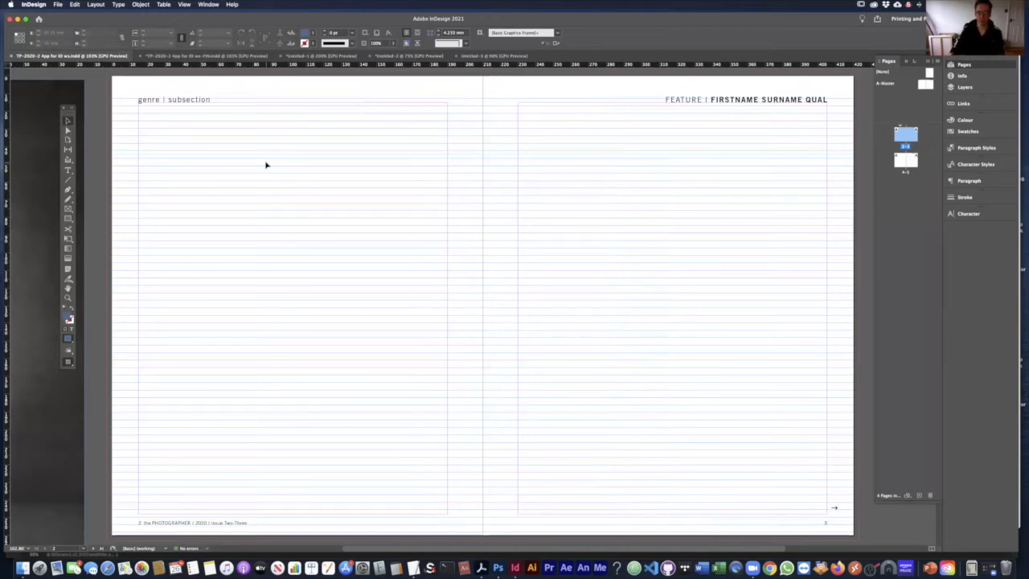
- Examine both unfilled spreads with their headers, footers and the dance photos waiting on the pasteboard
key("super+minus")
key("super+minus")
key("super+minus")
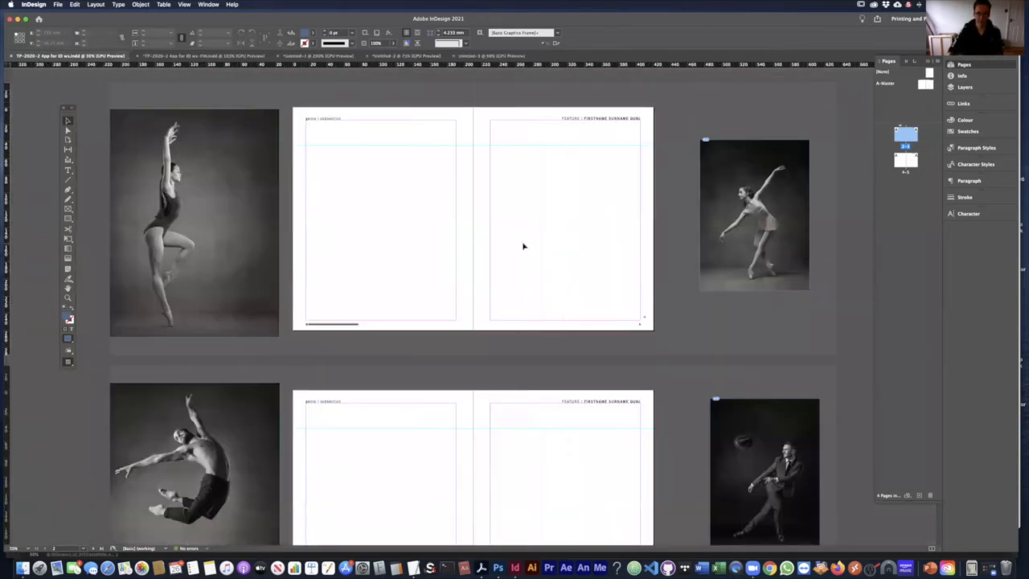
scroll(591, 352, "down", 4)
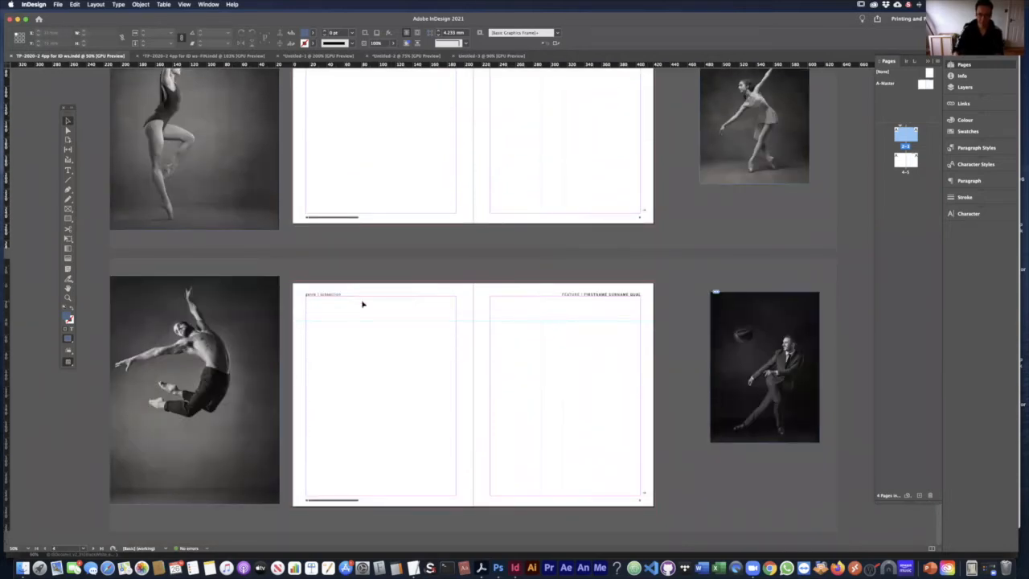
key("super+equal")
scroll(205, 224, "up", 5)
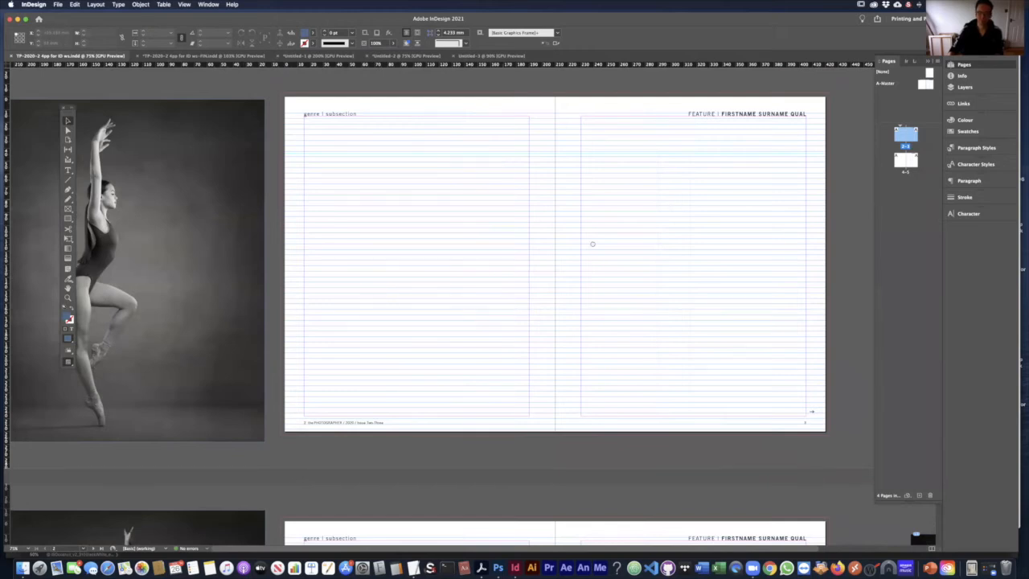
scroll(593, 244, "right", 5)
scroll(592, 244, "up", 1)
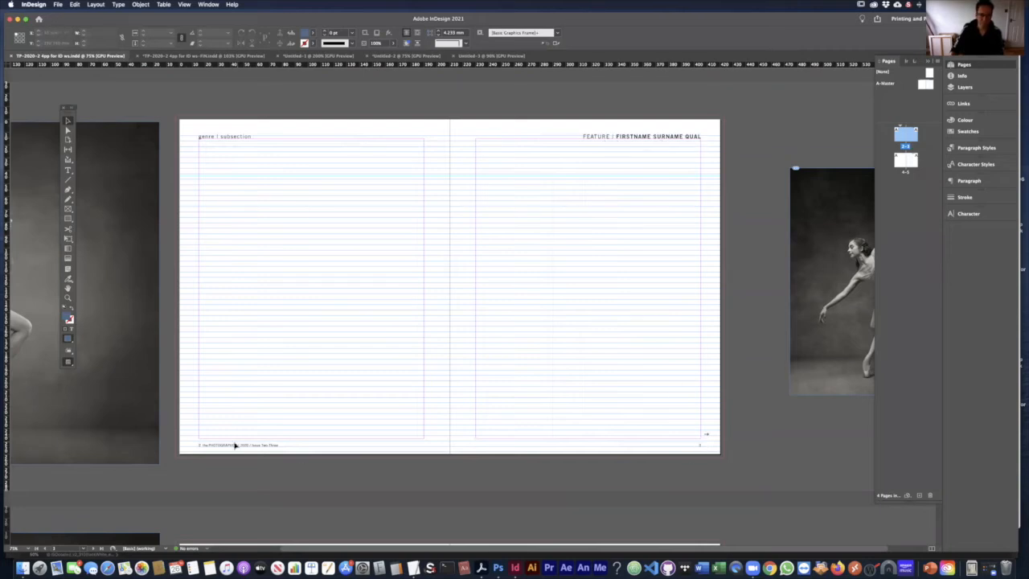
- Clear the page selection and go to page 2 of the unfilled document
left_click(907, 189)
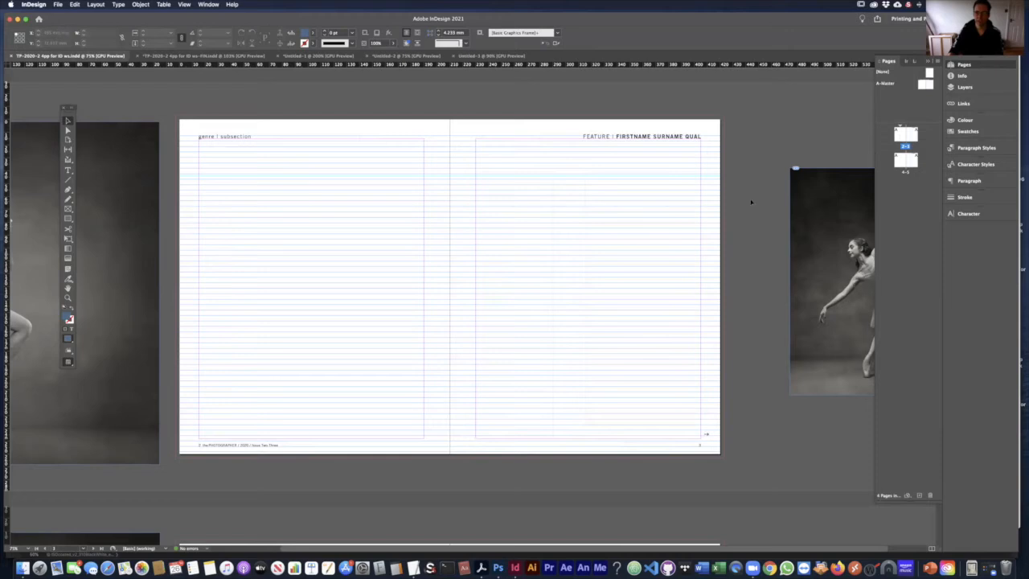
double_click(899, 134)
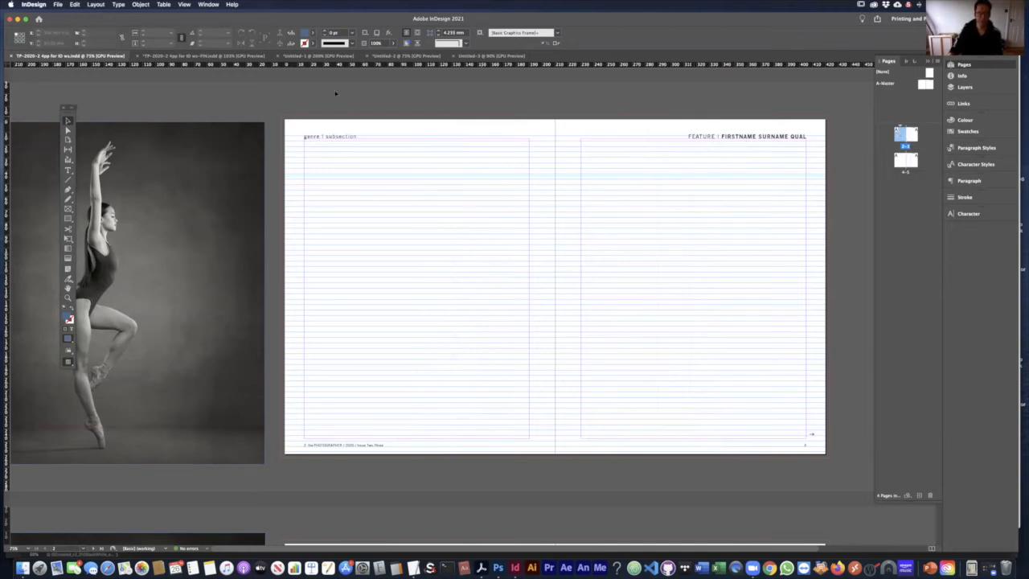
- Look at the running headers of pages 2–3 in the finished article document and return to the working document
left_click(213, 56)
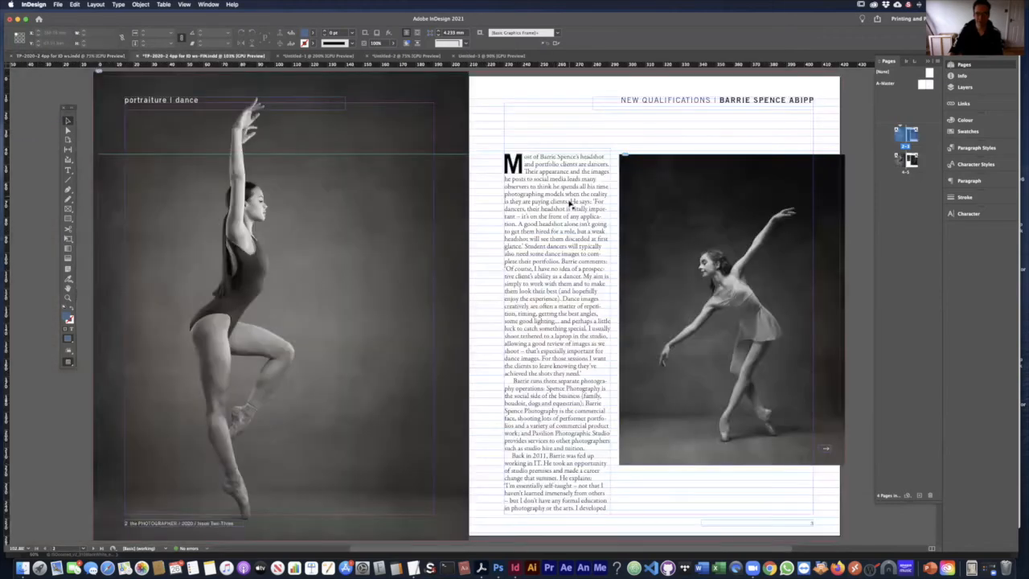
left_click(639, 100)
left_click(250, 104)
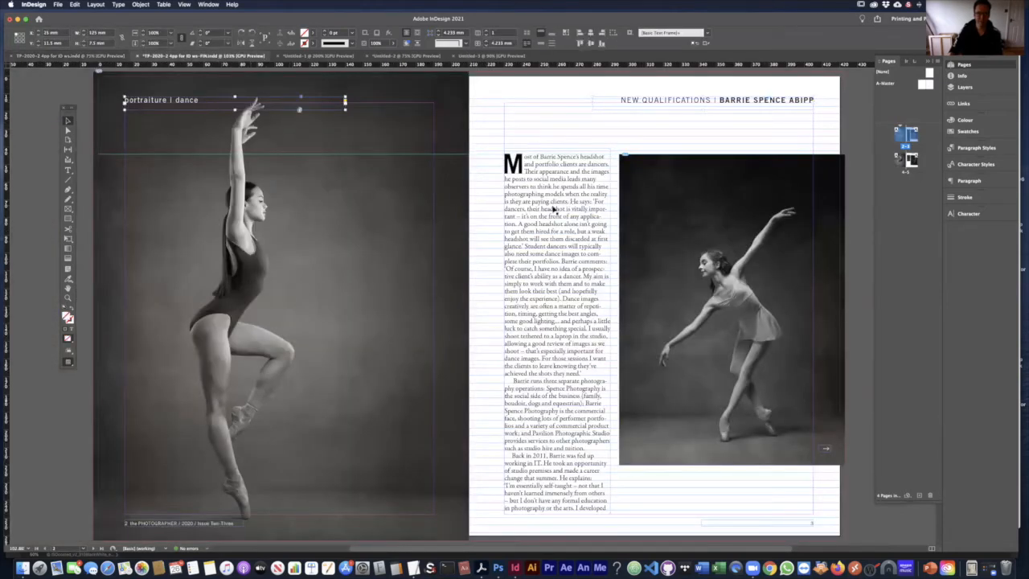
left_click(95, 56)
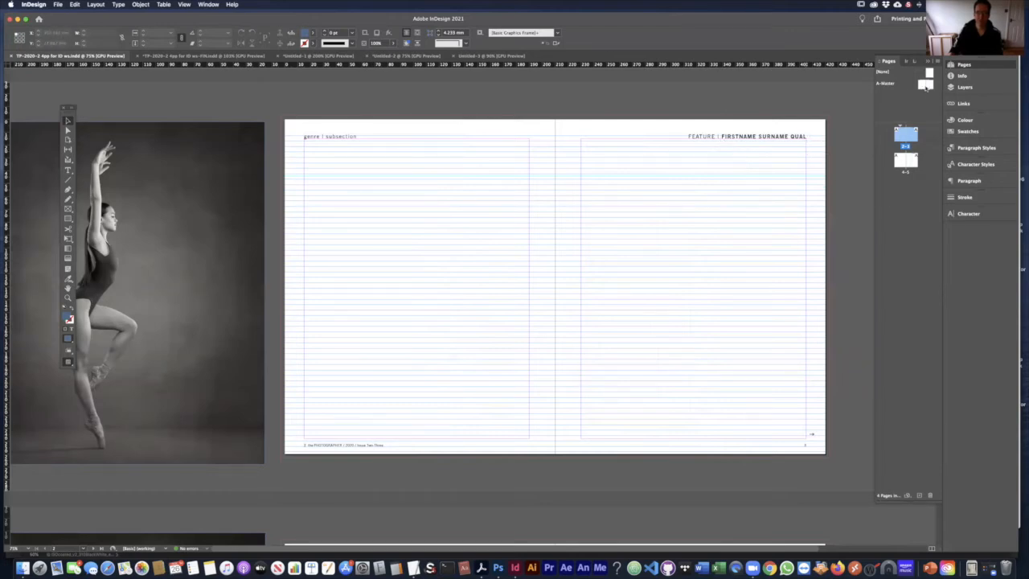
- Open the A-Master spread and examine its genre and feature header text frames
left_click(925, 87)
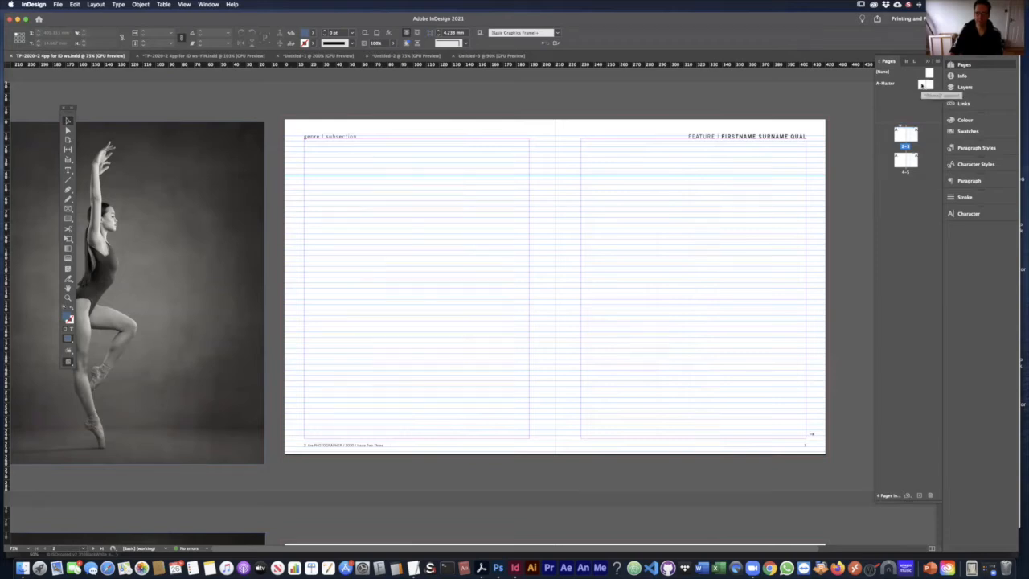
double_click(924, 85)
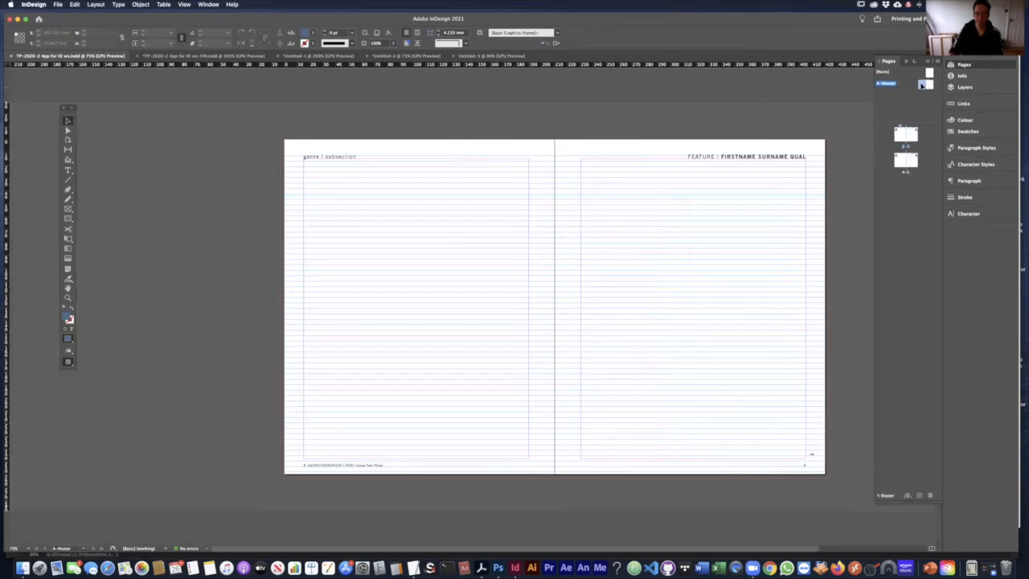
left_click(323, 158)
left_click(704, 160)
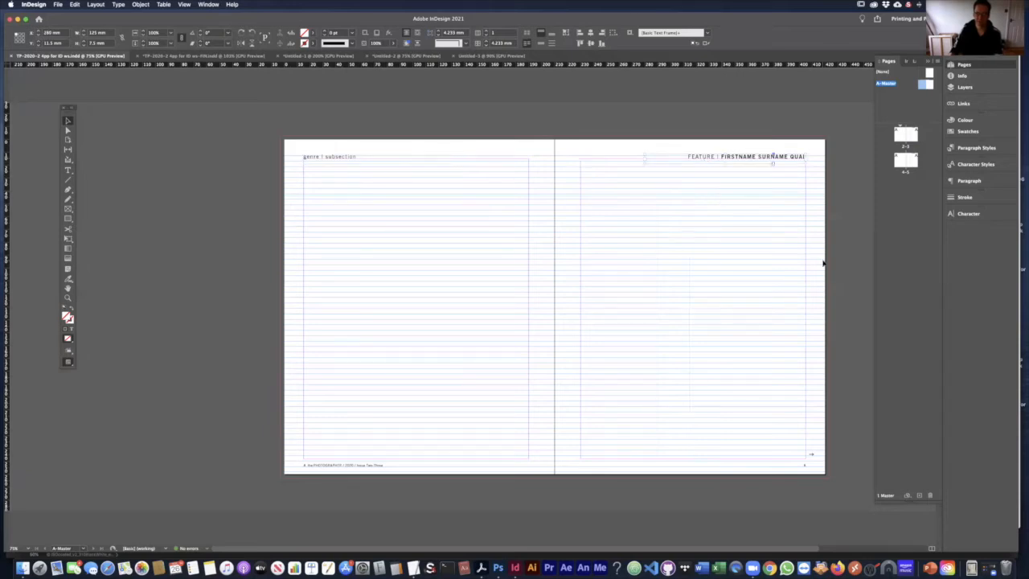
left_click(862, 243)
left_click(338, 158)
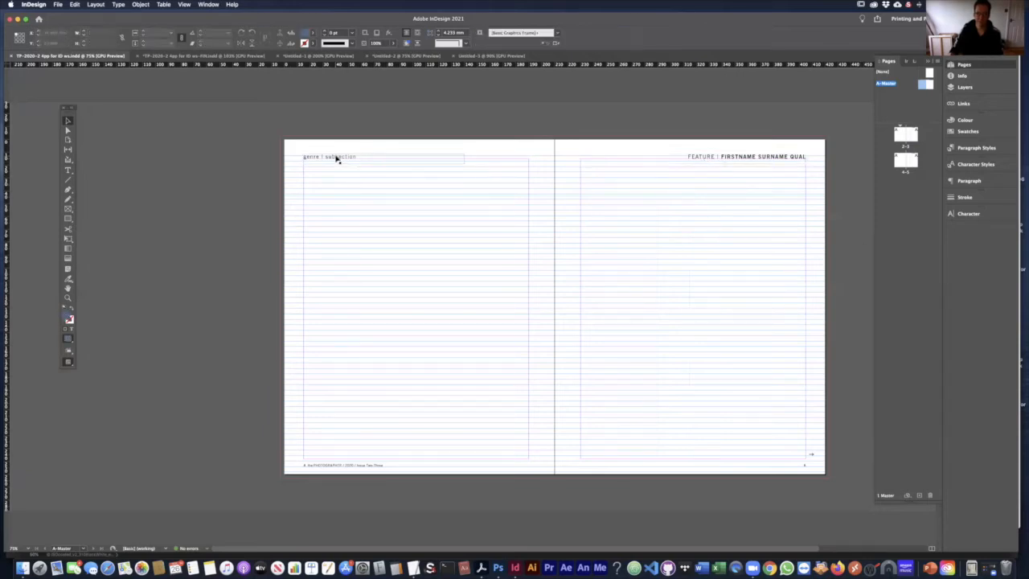
left_click(753, 162)
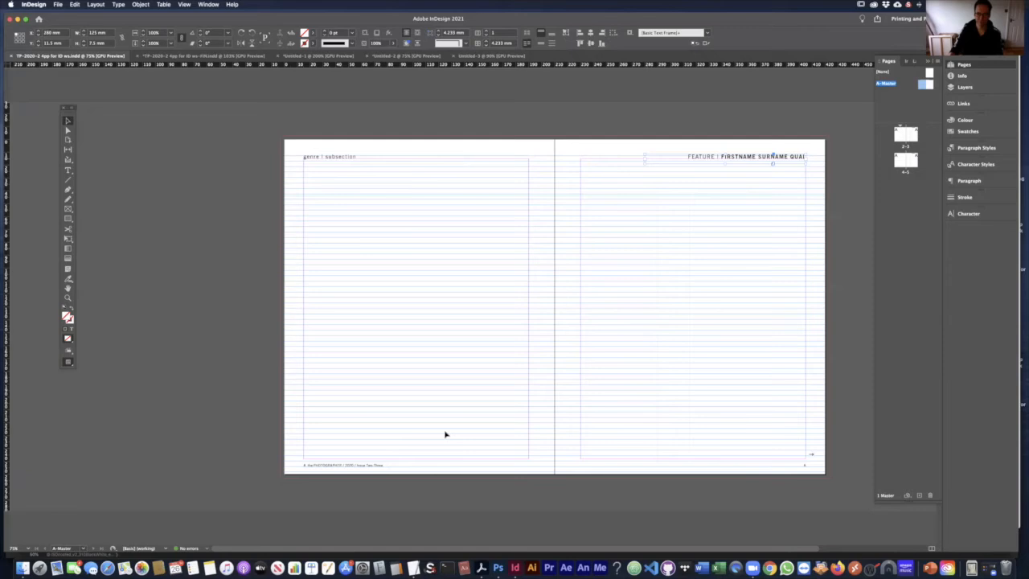
- Examine the page number markers in both A-Master footers and compare them with the footer on page 2
left_click(373, 465)
left_click(801, 467)
left_click(333, 467)
key("super+equal")
key("super+equal")
key("super+equal")
key("super+equal")
left_click(325, 400)
scroll(743, 419, "right", 15)
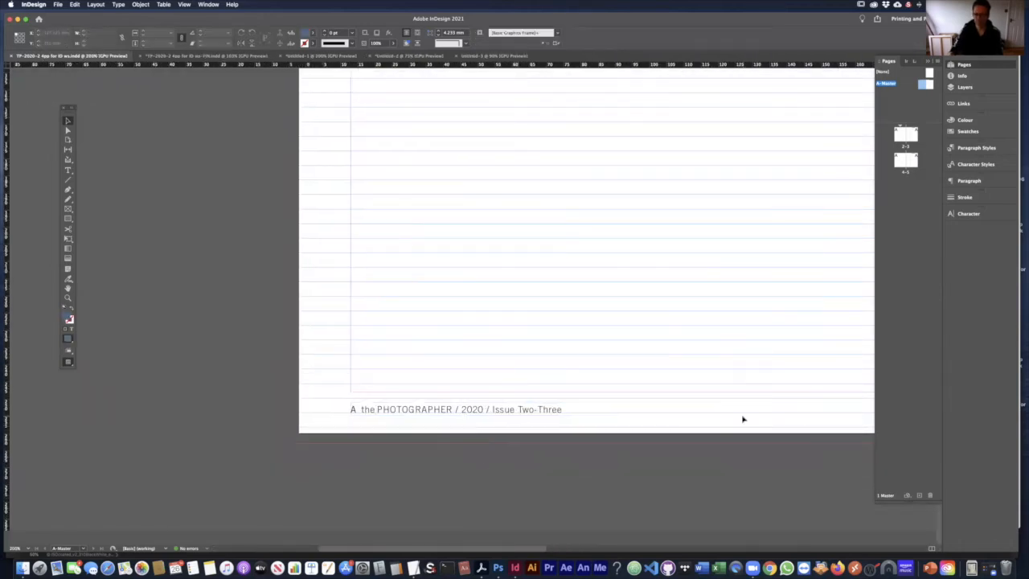
scroll(743, 419, "right", 3)
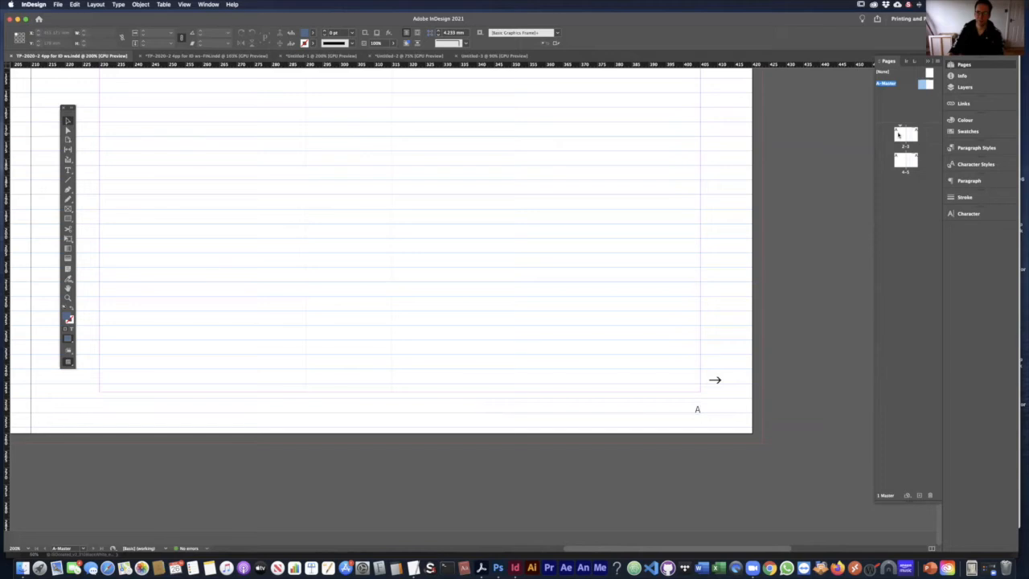
double_click(899, 135)
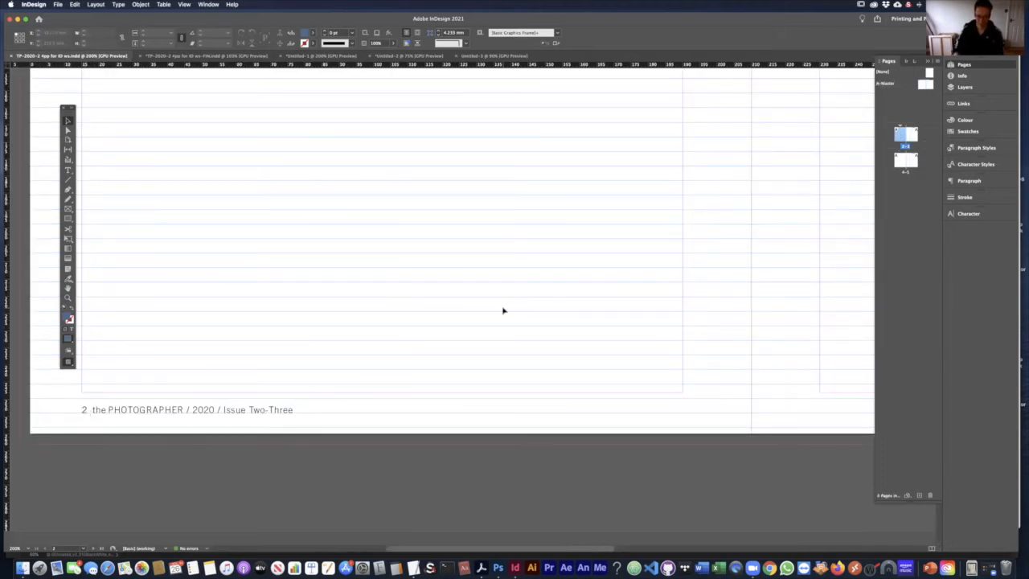
- Fit the spread in the window and compare A-Master with spreads 2–3 and 4–5
key("super+0")
key("alt+super+0")
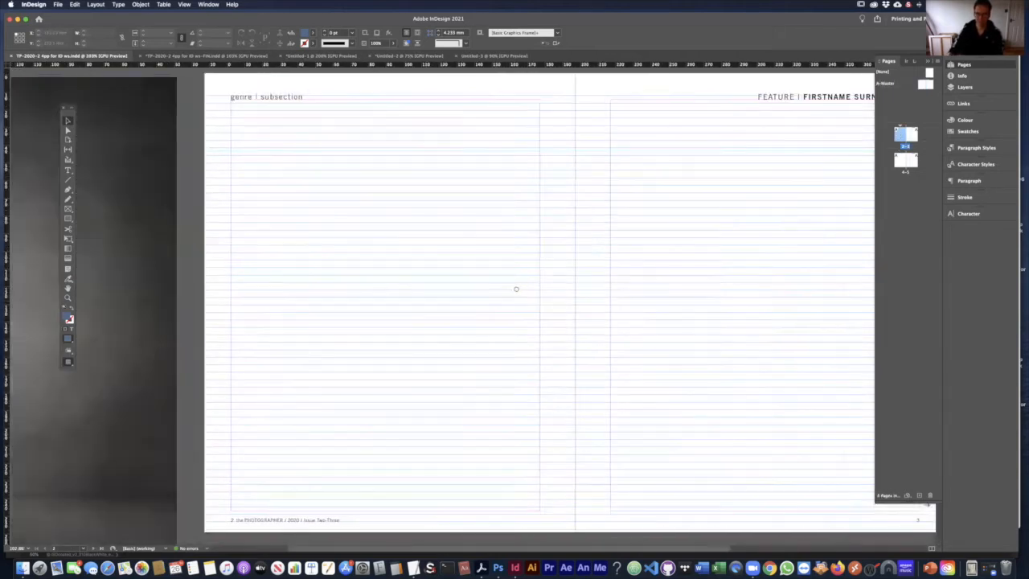
left_click_drag(744, 220, 723, 223)
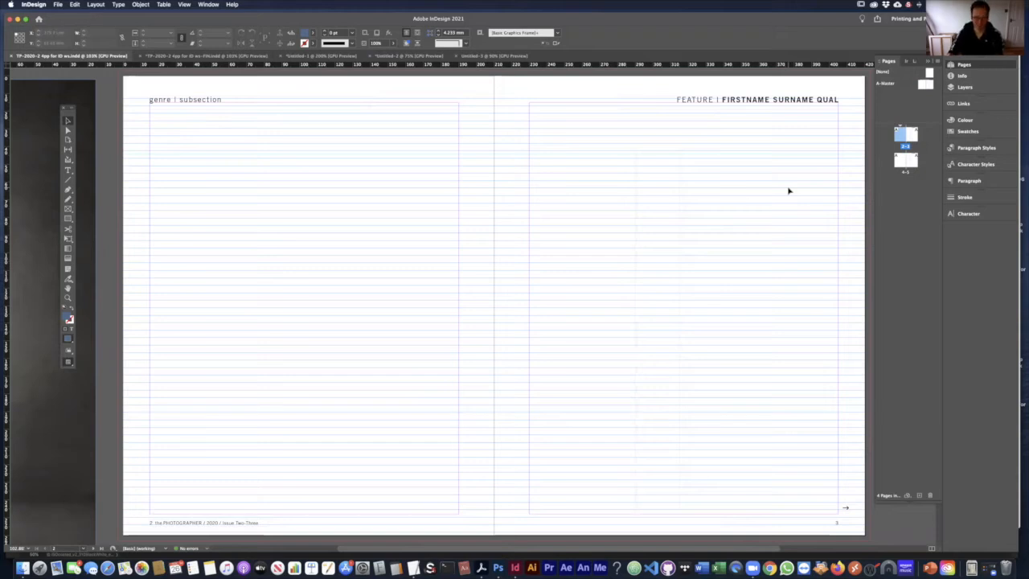
double_click(922, 83)
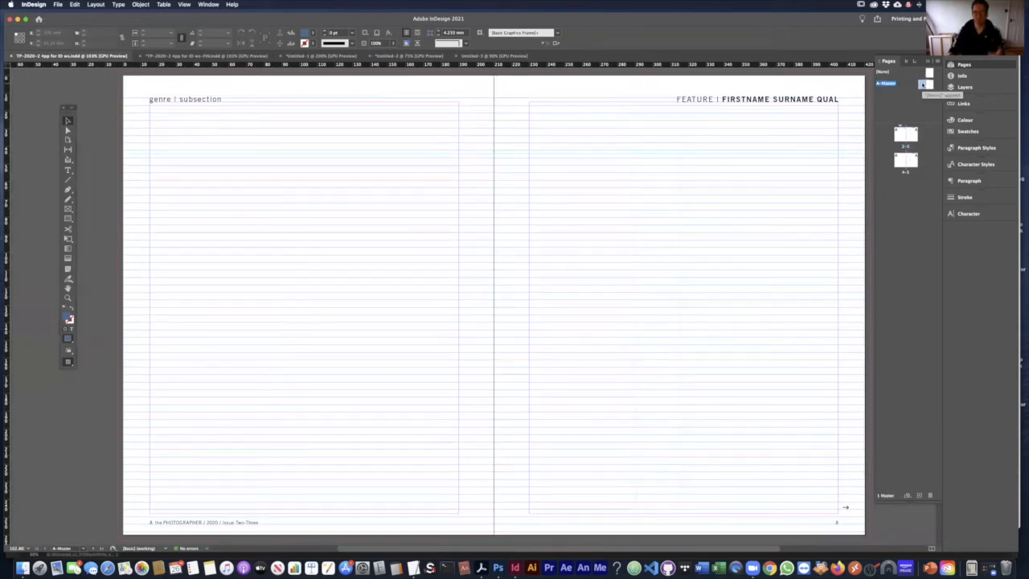
double_click(896, 147)
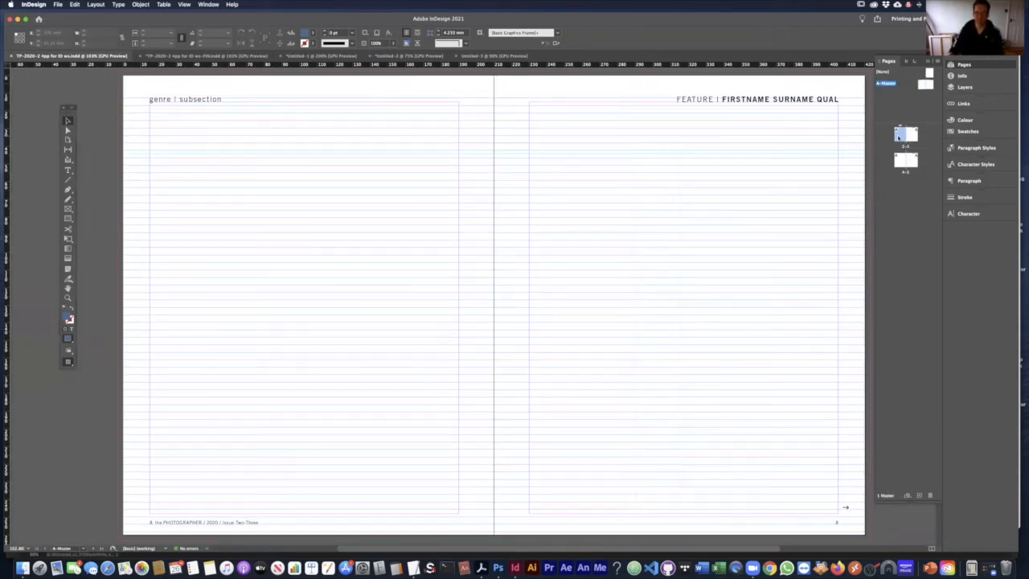
double_click(899, 164)
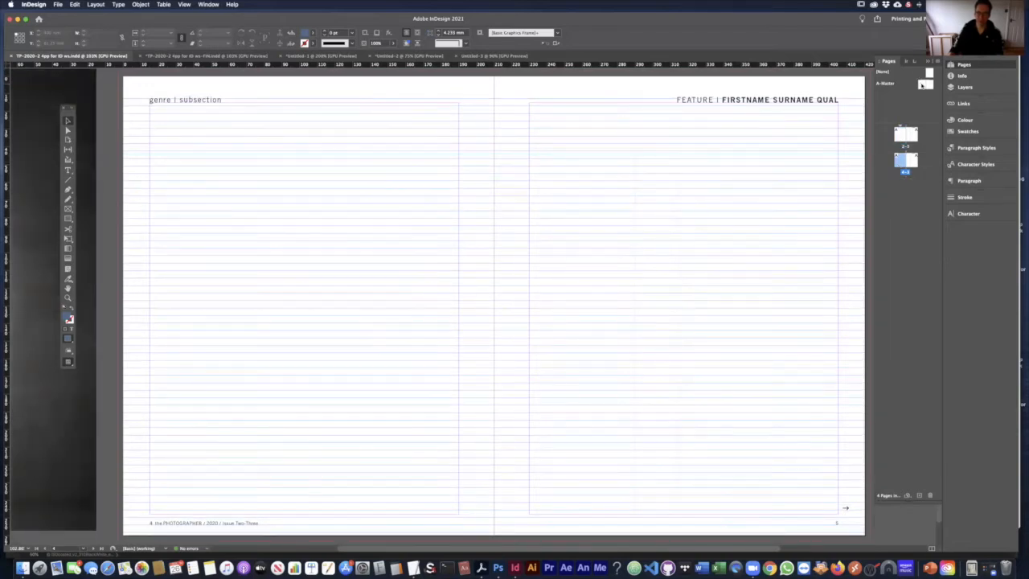
double_click(923, 84)
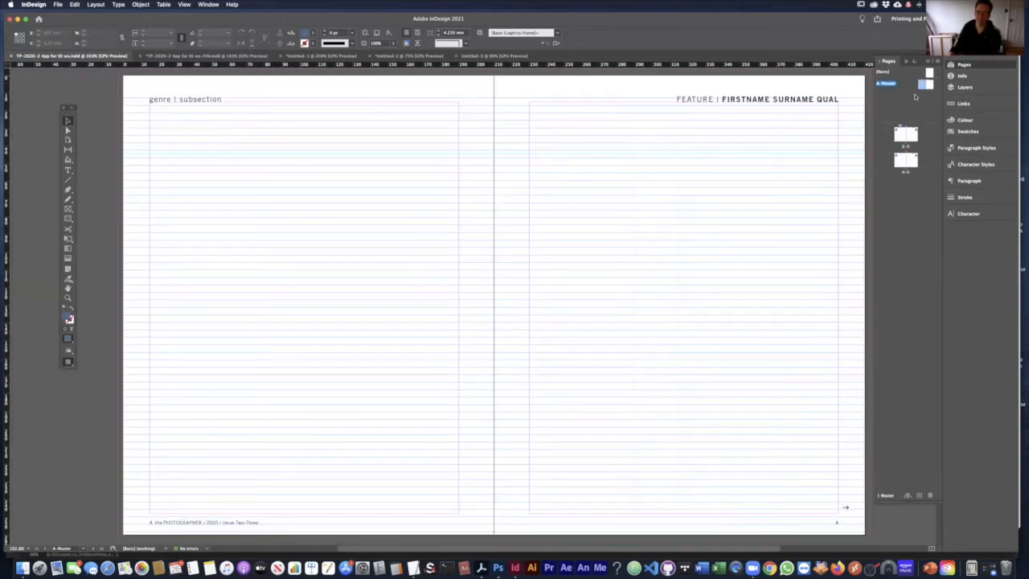
double_click(900, 138)
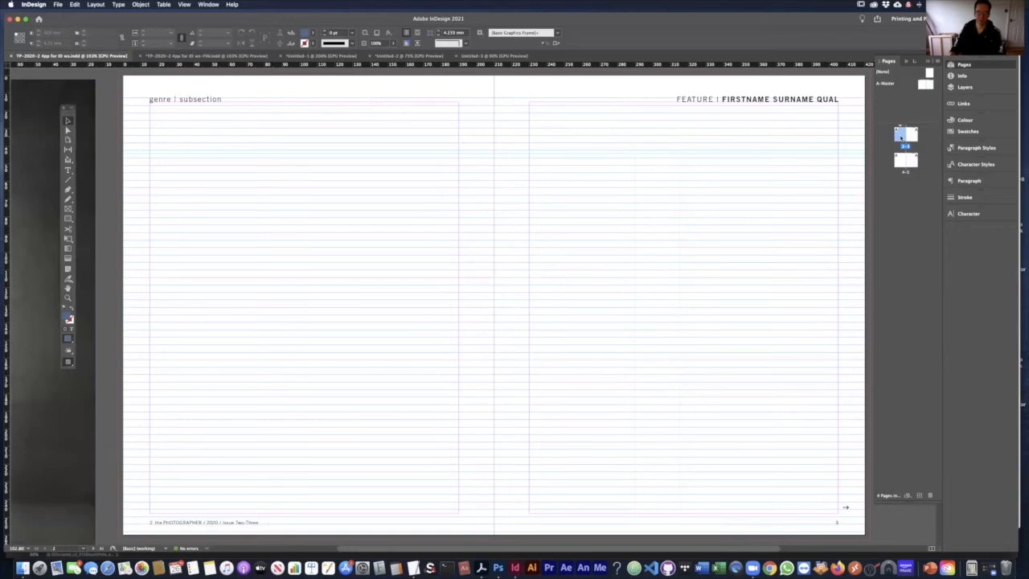
double_click(897, 162)
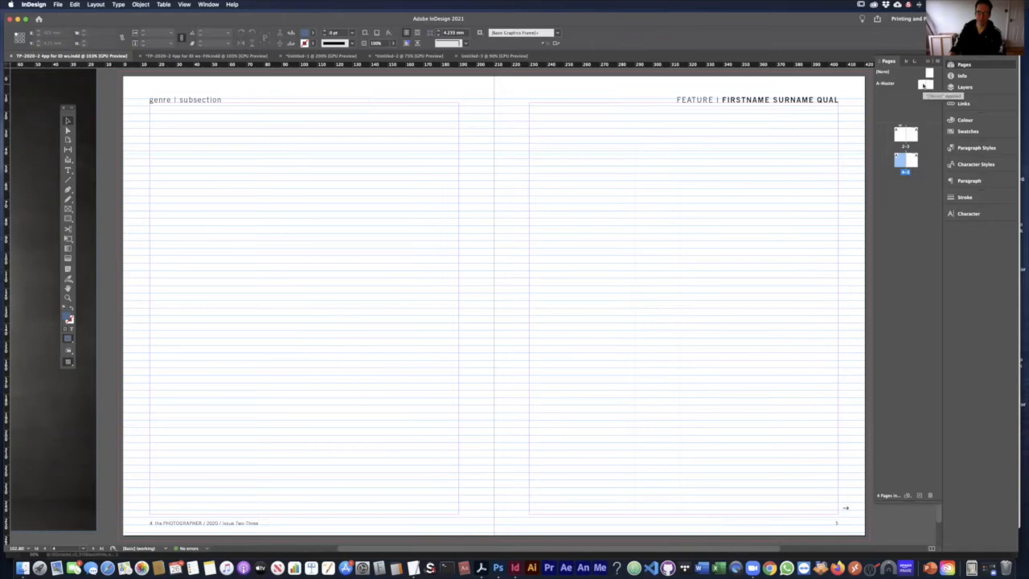
- Append "test" to the "genre | subsection" header on A-Master and check it on spreads 2–3 and 4–5
double_click(924, 85)
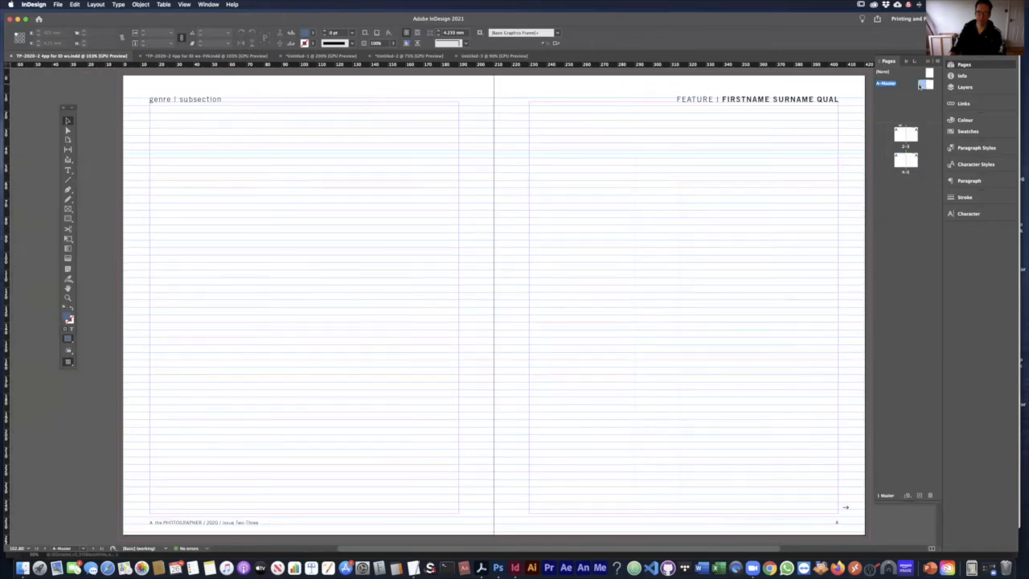
double_click(190, 101)
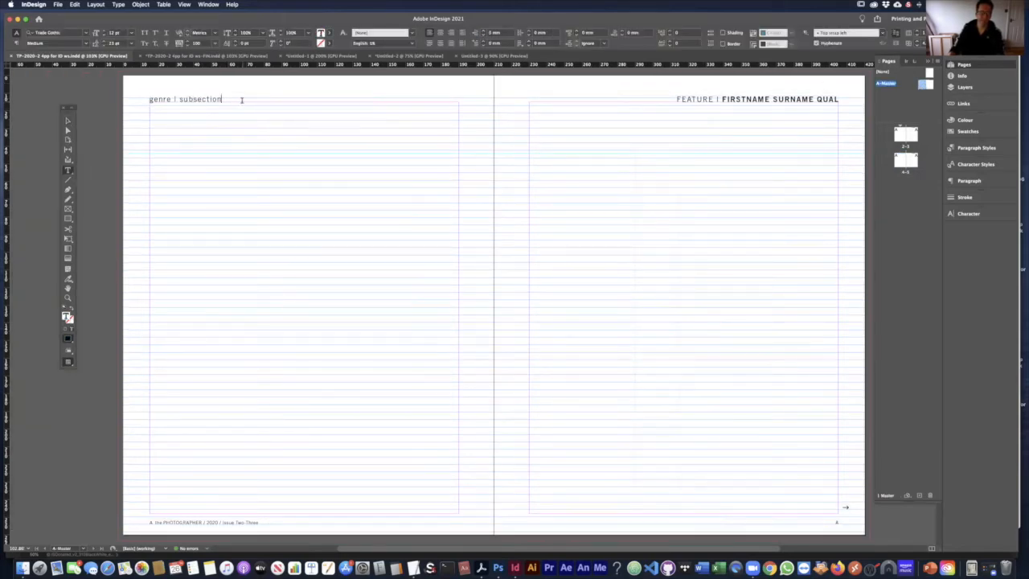
type("test")
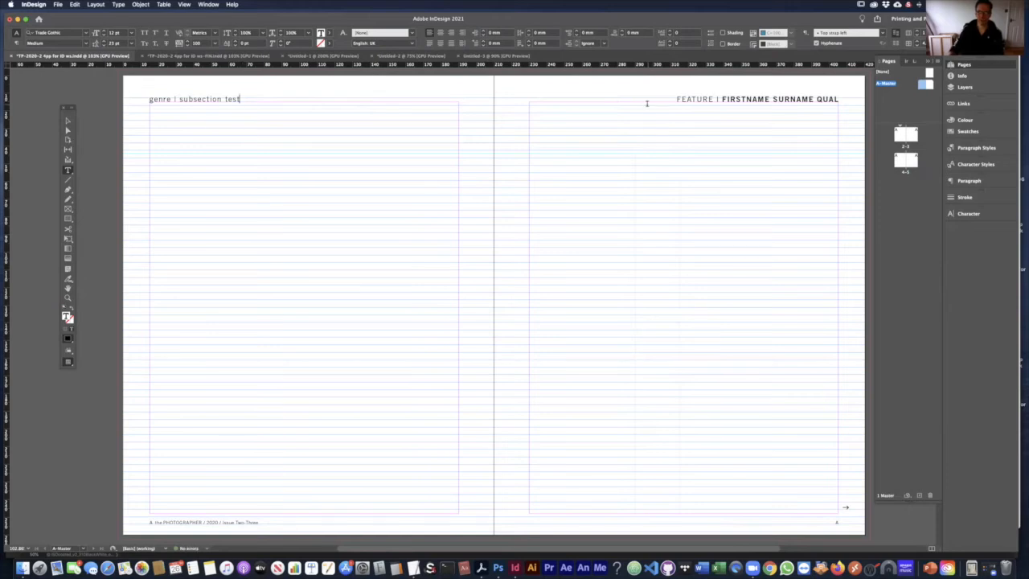
double_click(905, 136)
double_click(898, 159)
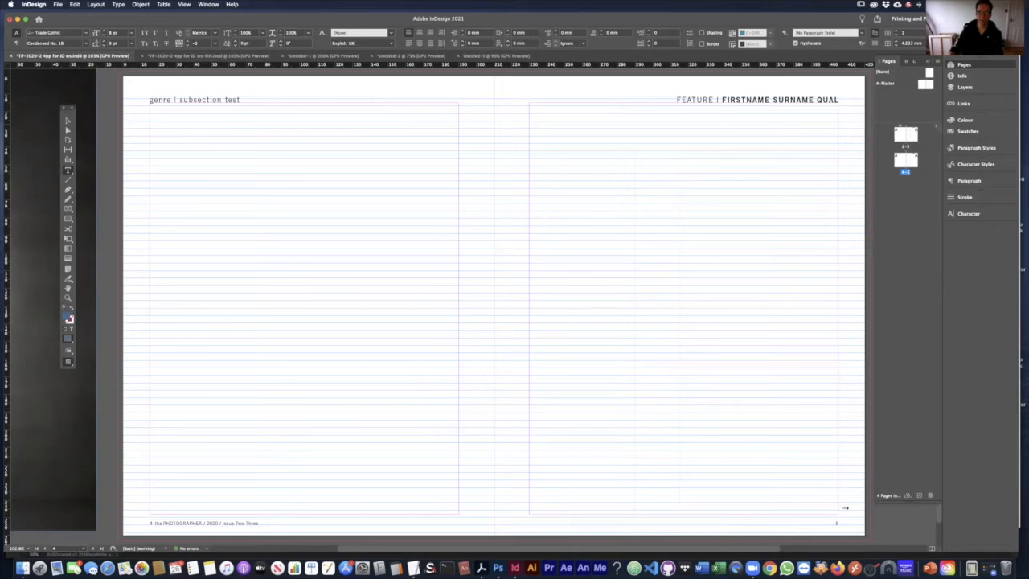
left_click(96, 4)
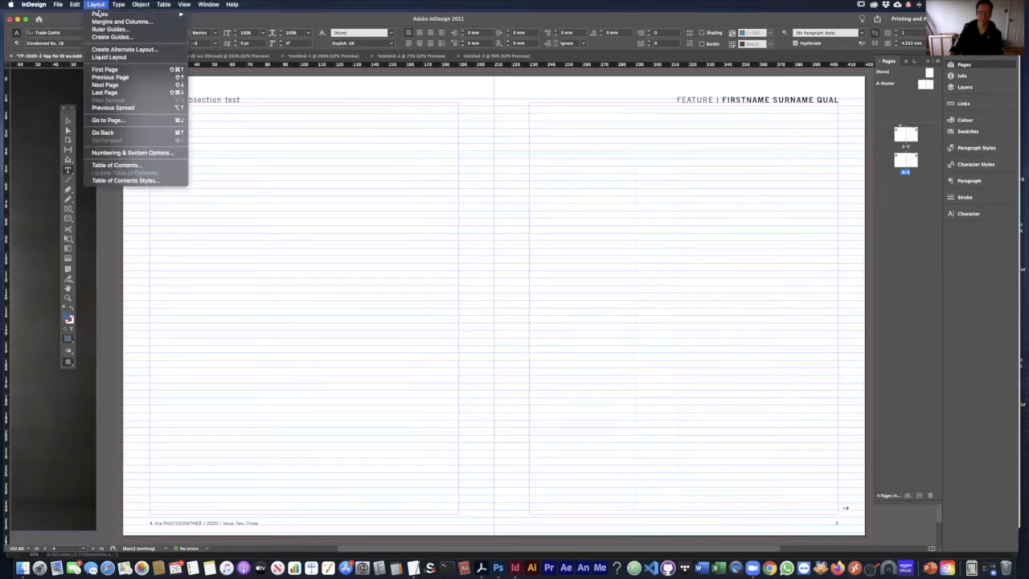
mouse_move(100, 14)
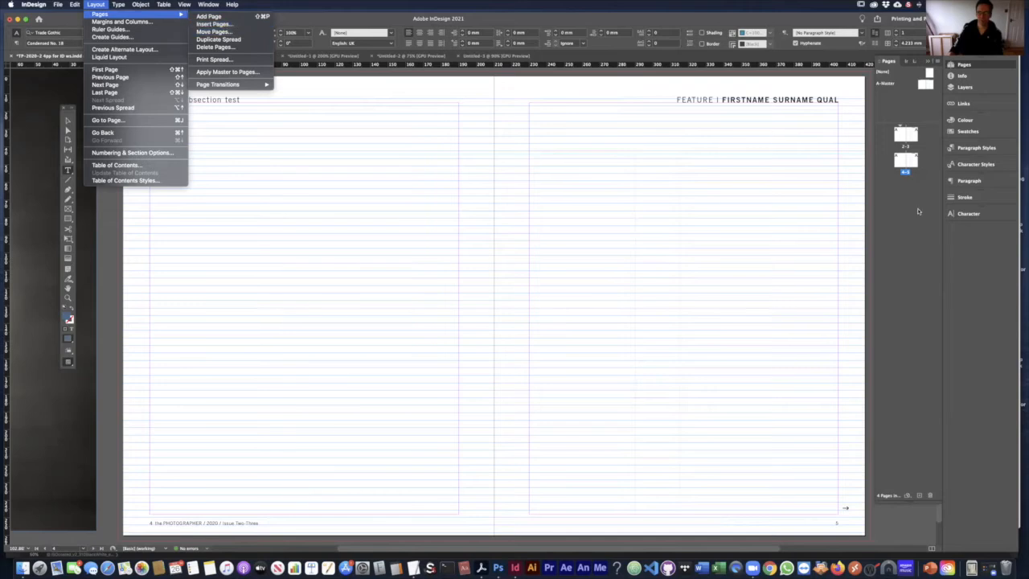
left_click(917, 212)
- Add a new two-page spread based on A-Master after pages 4–5 and view the whole new spread
left_click(924, 85)
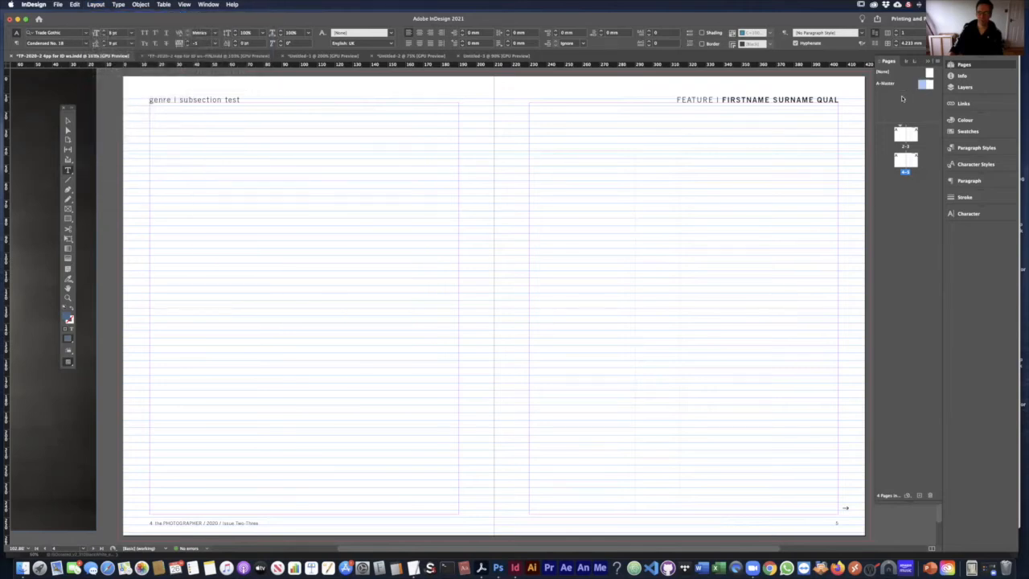
left_click(930, 84, "shift")
left_click_drag(924, 85, 904, 188)
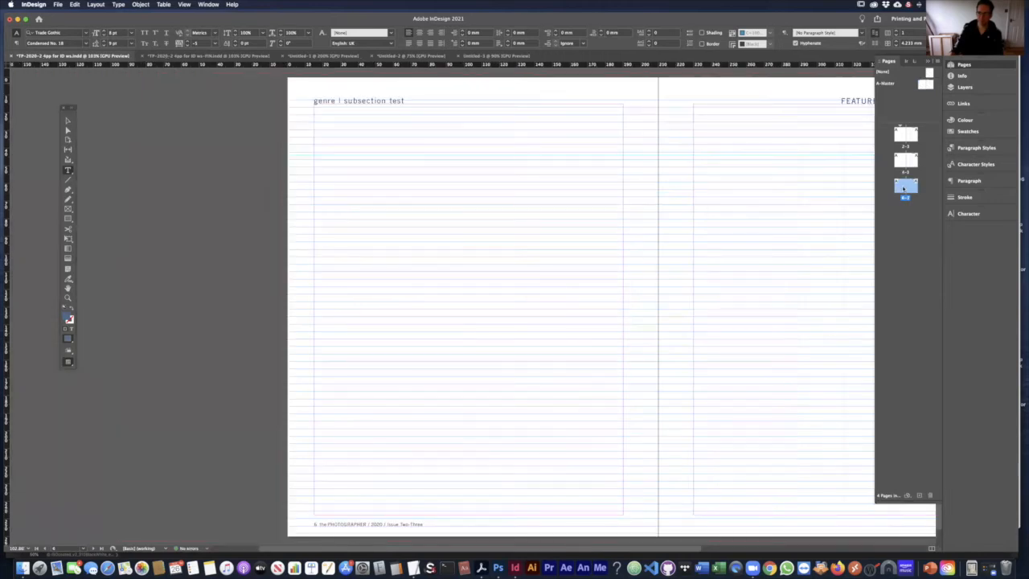
left_click(905, 234)
left_click(68, 120)
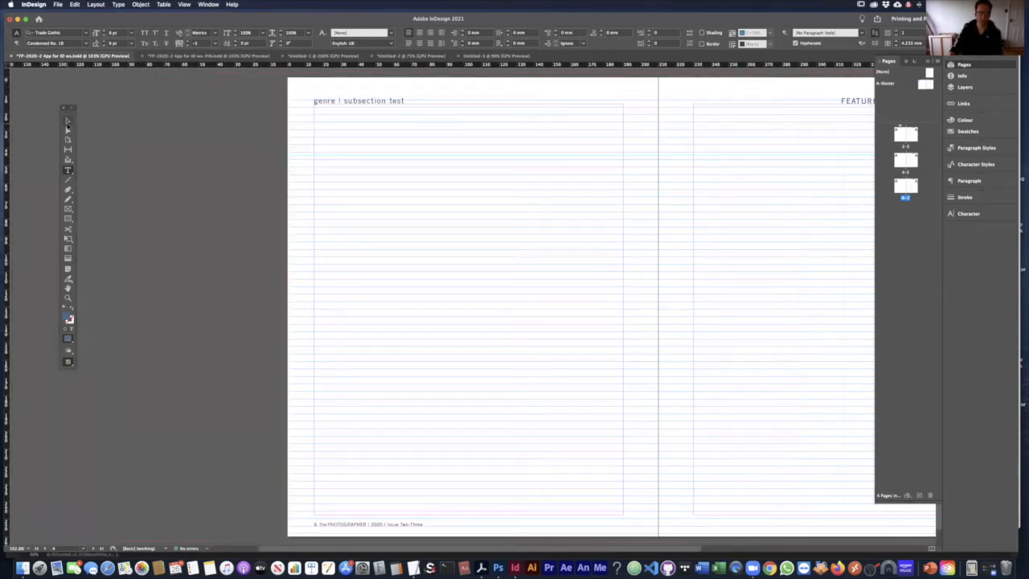
left_click_drag(518, 170, 474, 164)
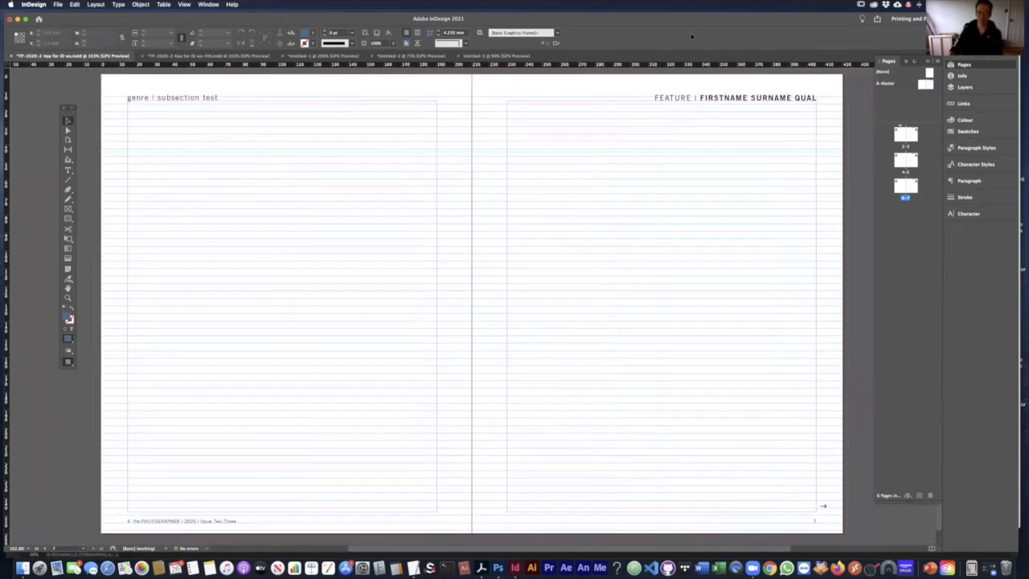
- Append "2" to the genre header on A-Master, check it on all three document spreads and reopen A-Master
double_click(924, 83)
double_click(513, 98)
type("2")
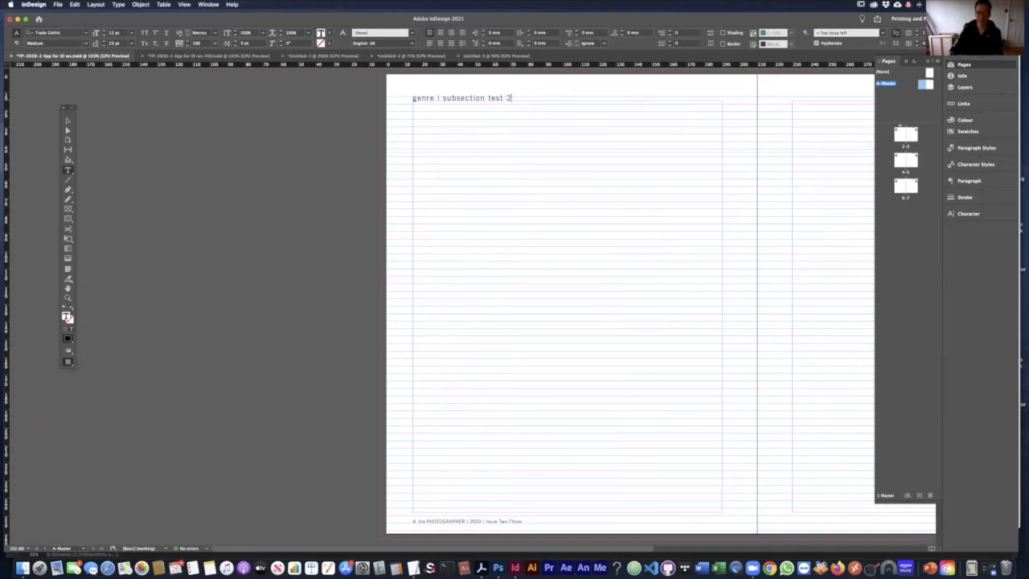
double_click(901, 134)
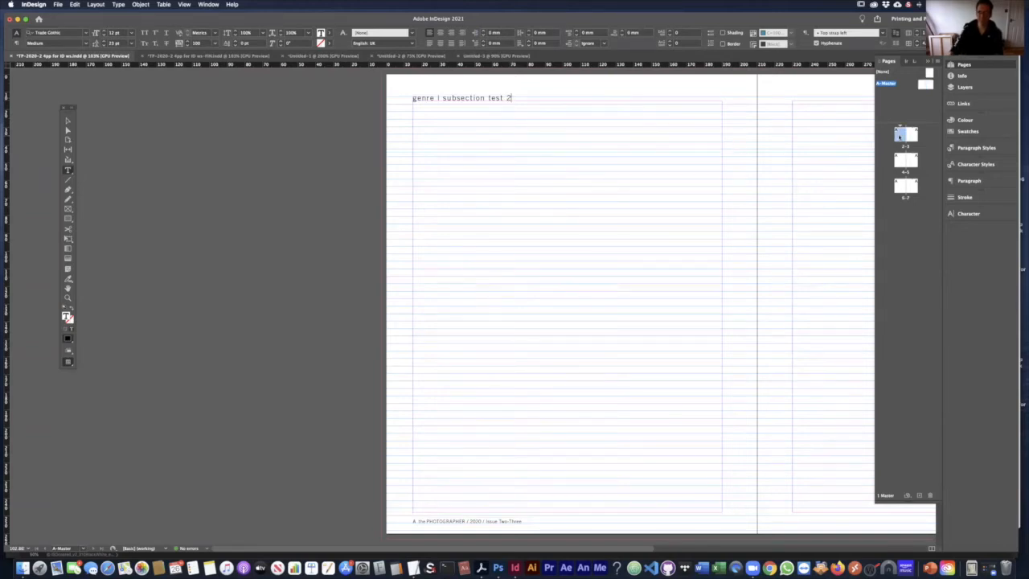
double_click(903, 161)
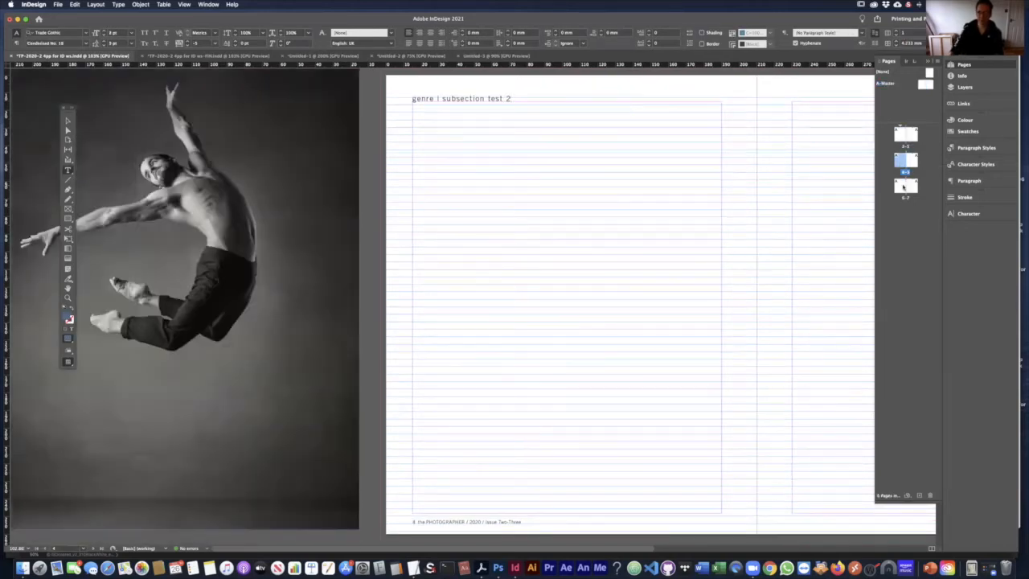
double_click(903, 187)
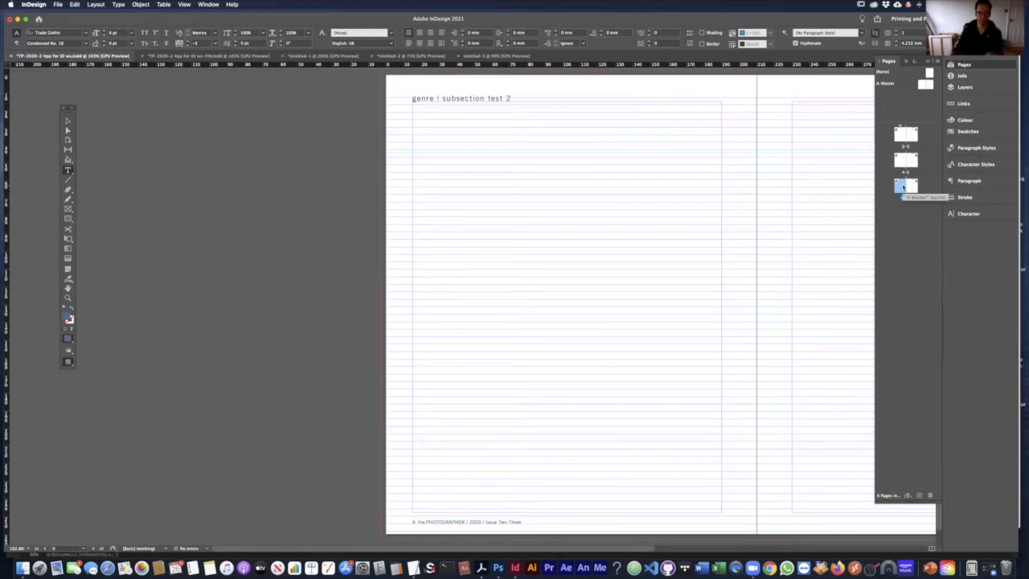
double_click(901, 135)
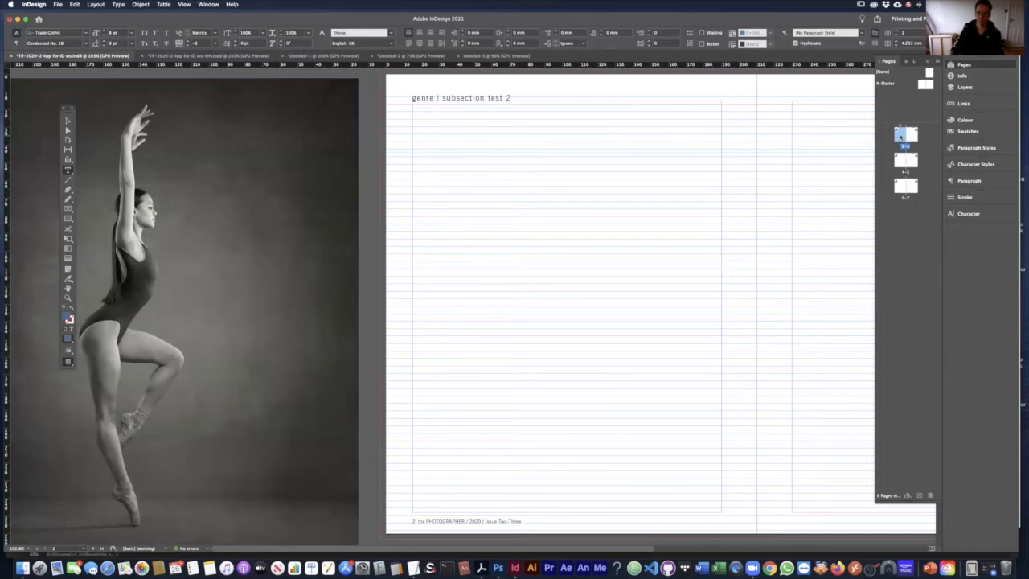
double_click(922, 85)
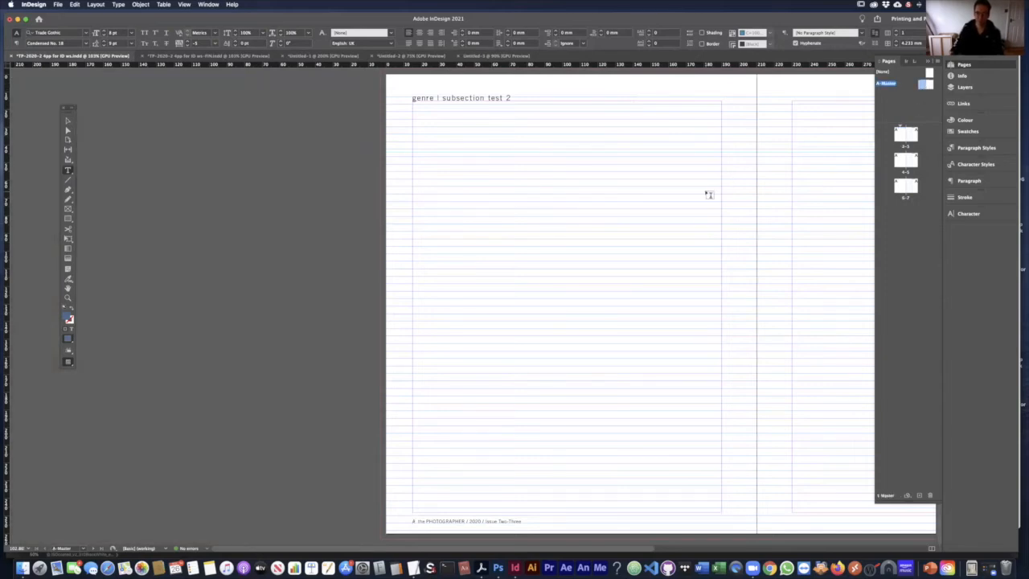
- Bring the right-hand page of A-Master into view and identify its two side-by-side text frames
left_click(67, 120)
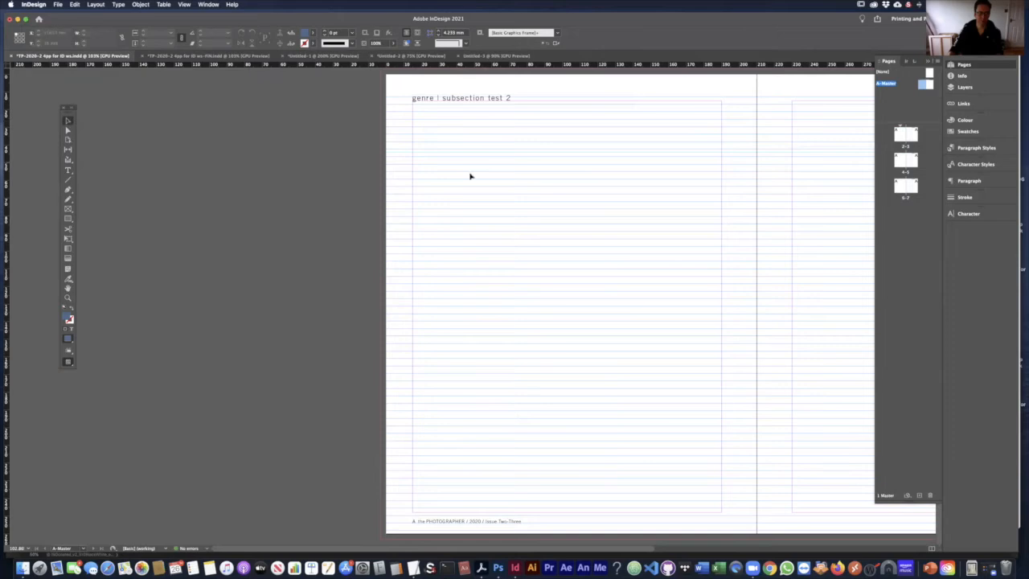
scroll(482, 180, "right", 8)
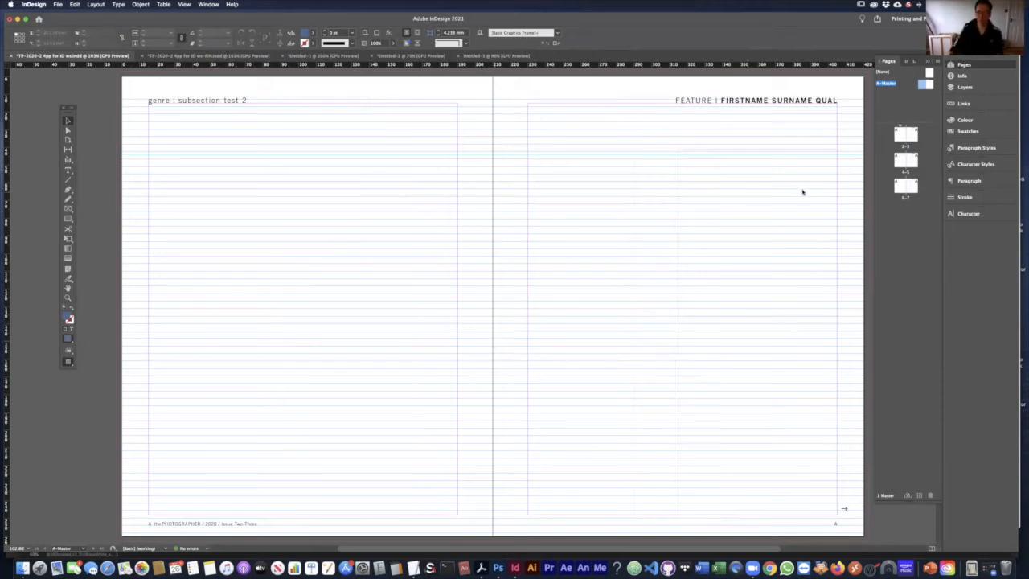
left_click(624, 215)
left_click(718, 214)
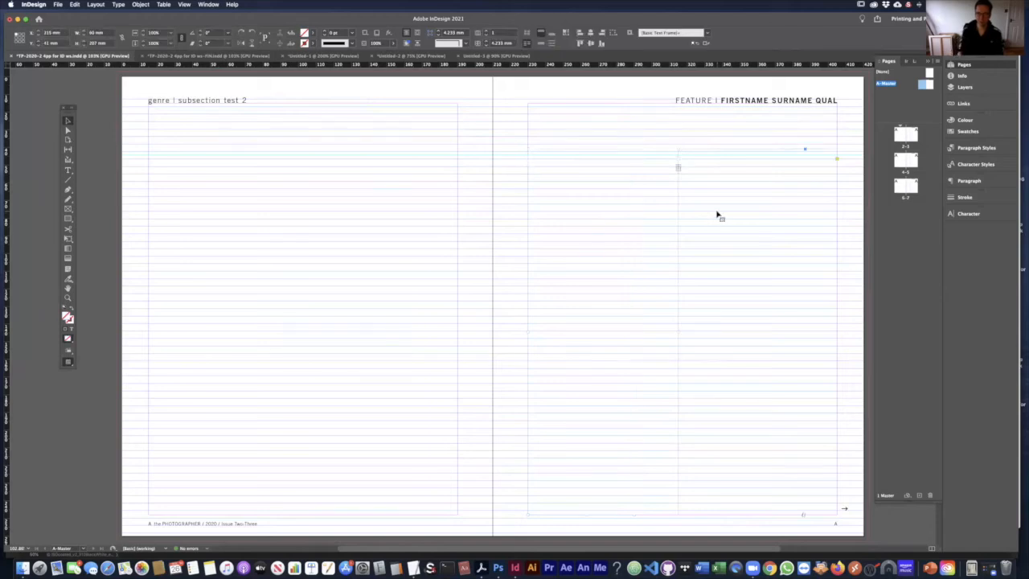
left_click(611, 214)
key("Delete")
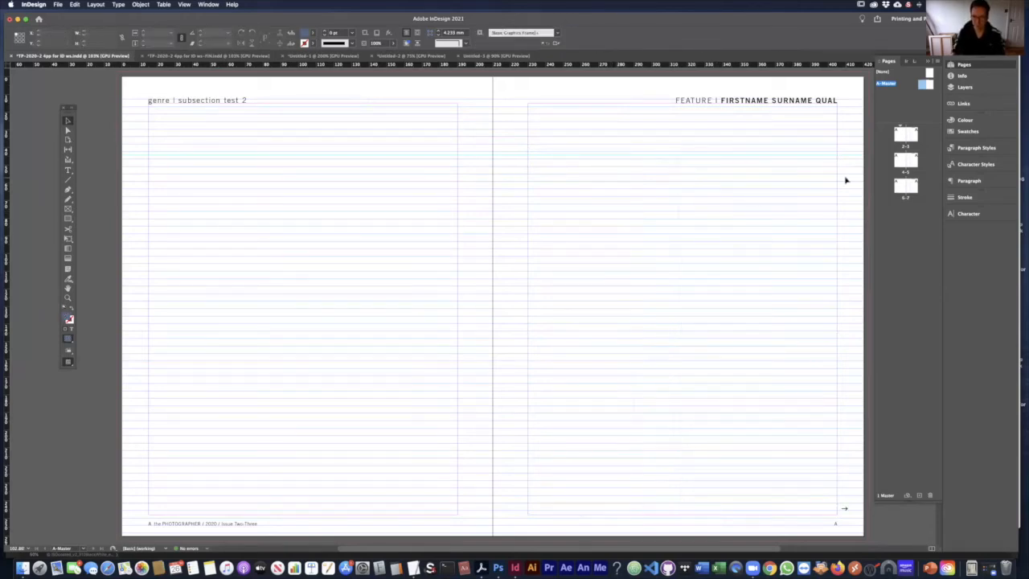
- Hide the baseline grid and examine the narrow and wide text frames close up on A-Master's right-hand page
key("super+equal")
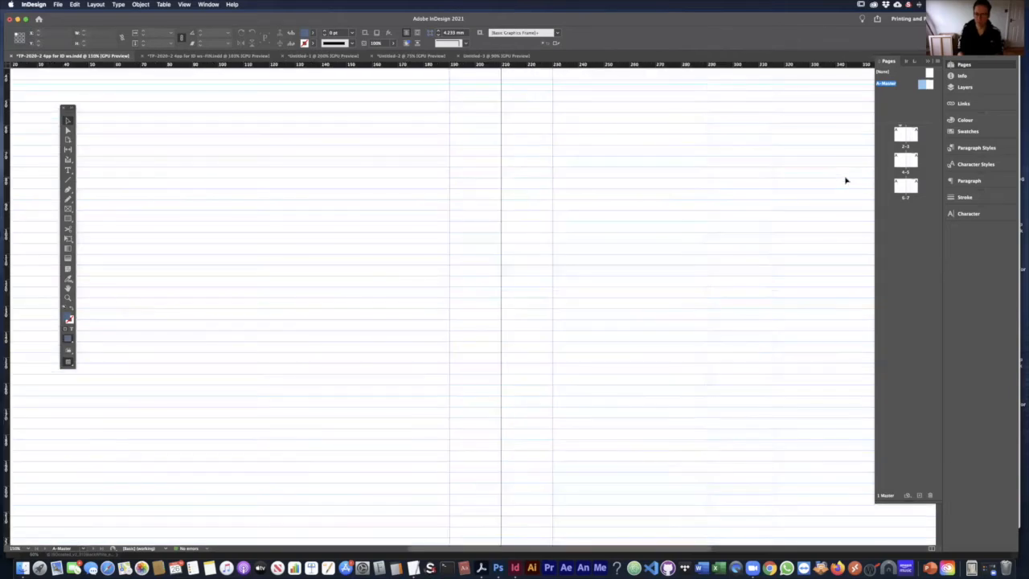
left_click_drag(793, 208, 595, 375)
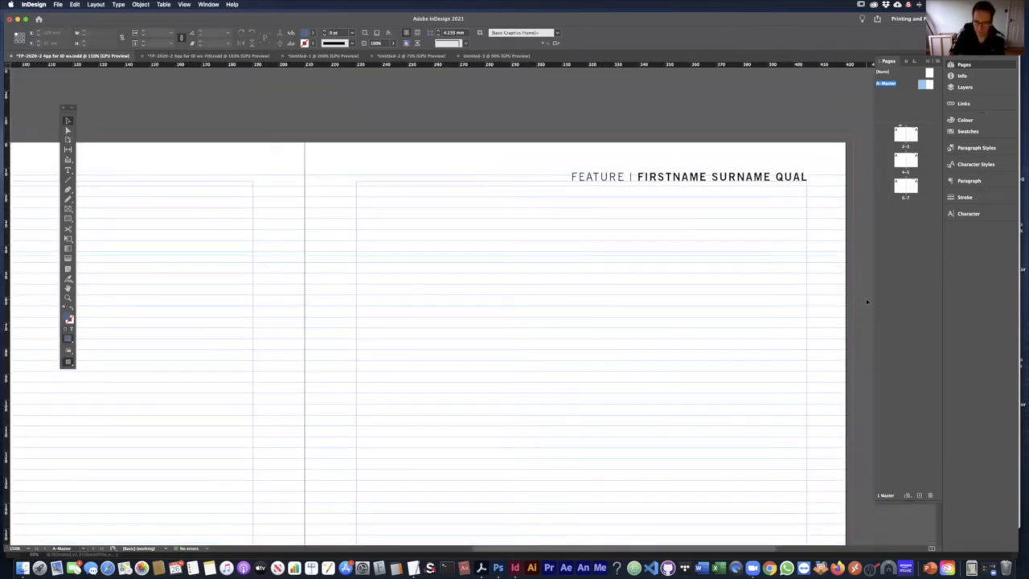
key("super+alt+apostrophe")
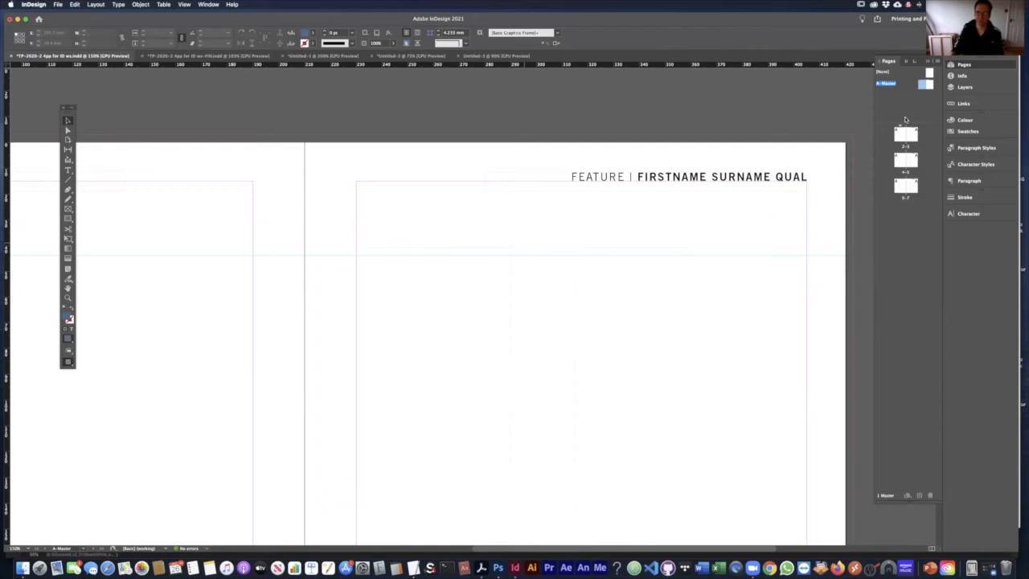
left_click(449, 303)
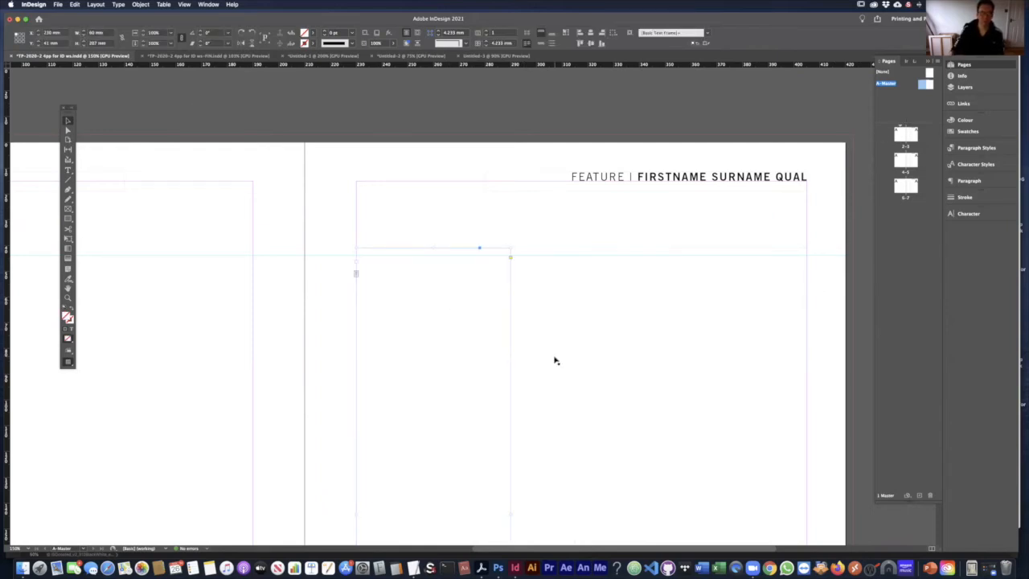
left_click(694, 362)
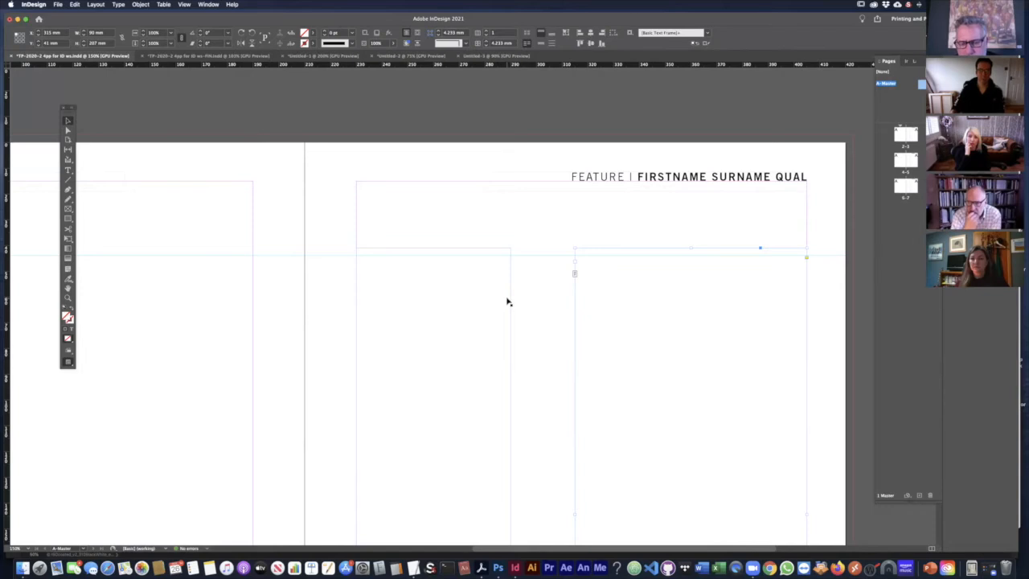
left_click(487, 299)
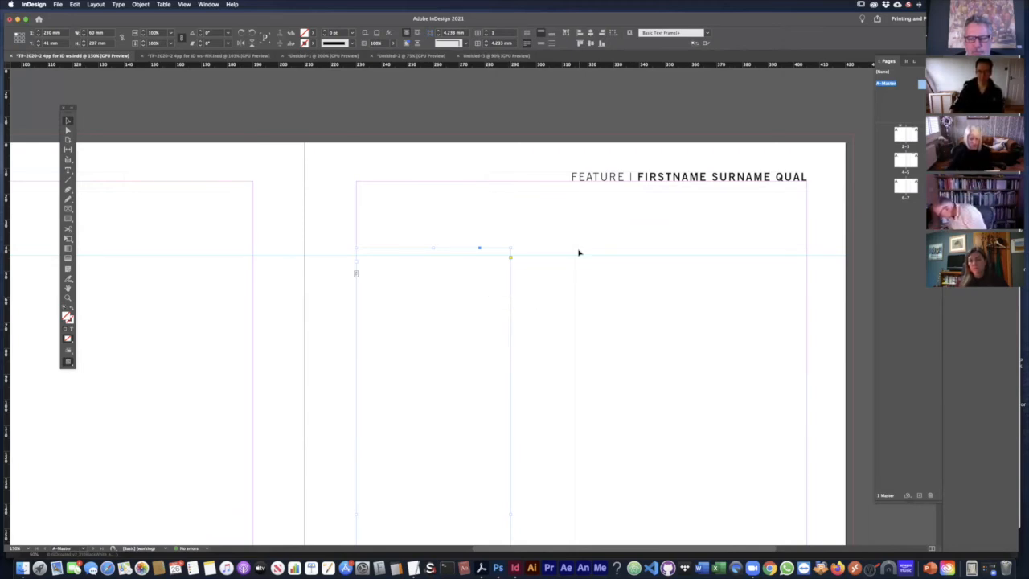
left_click(541, 261)
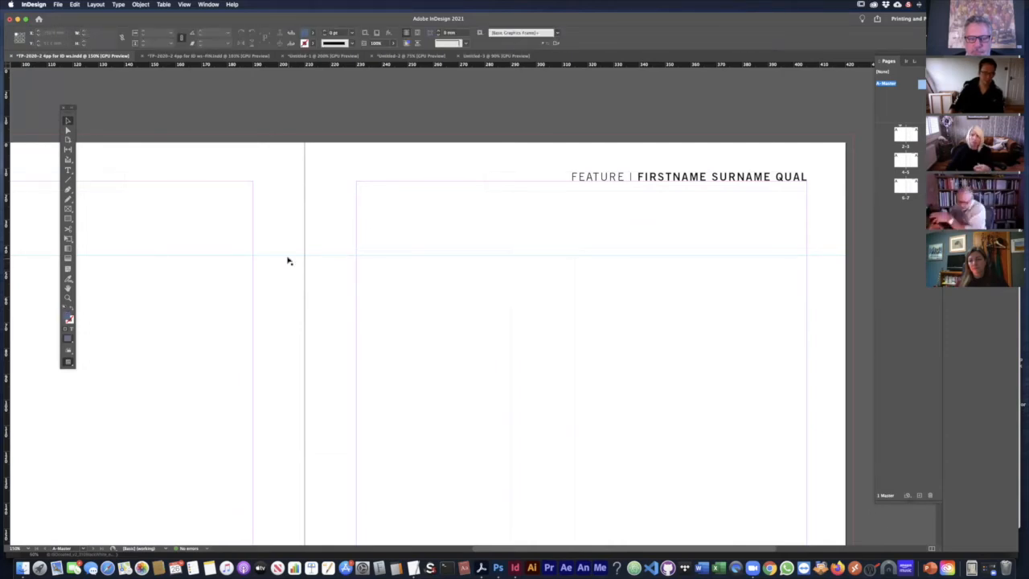
- Check the position of the horizontal ruler guide across A-Master, and compare it with the top of the narrow text frame
left_click_drag(294, 276, 468, 267)
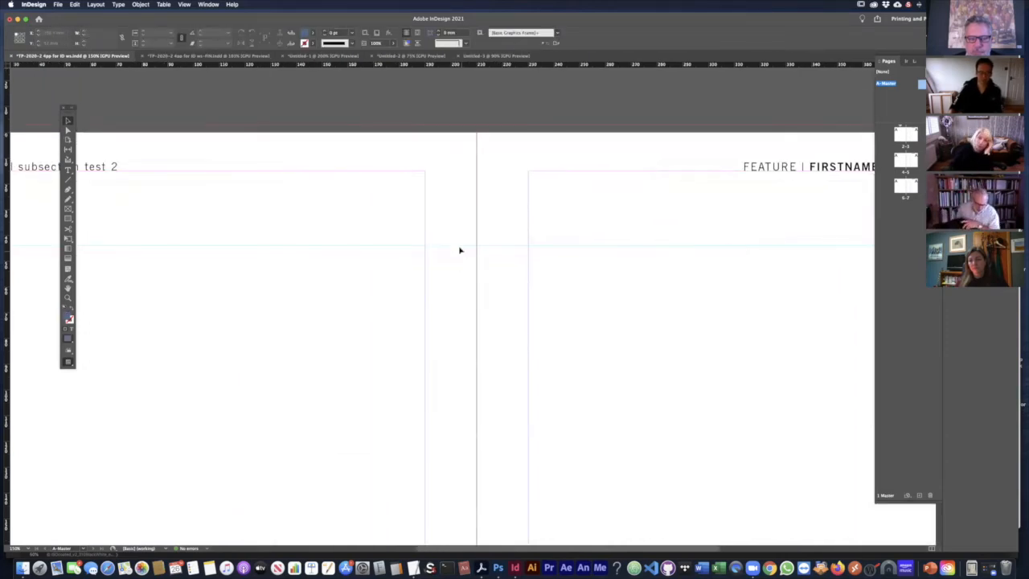
left_click(458, 246)
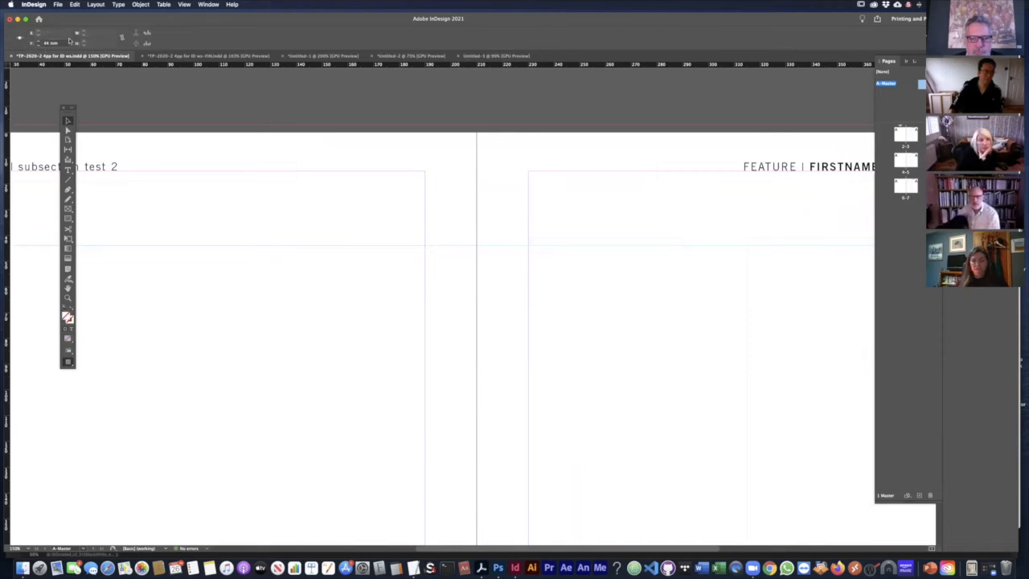
left_click(627, 268)
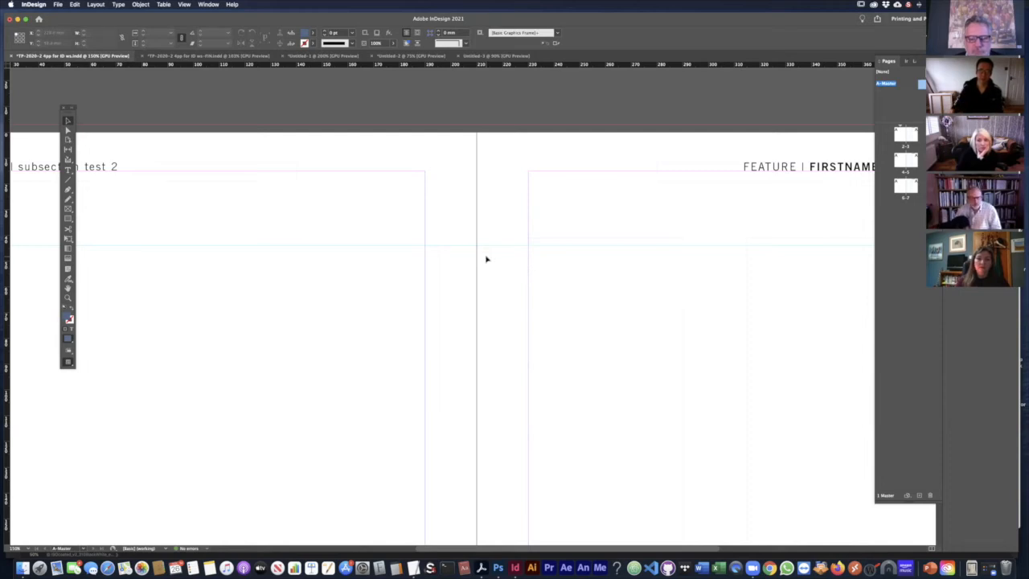
left_click(606, 237)
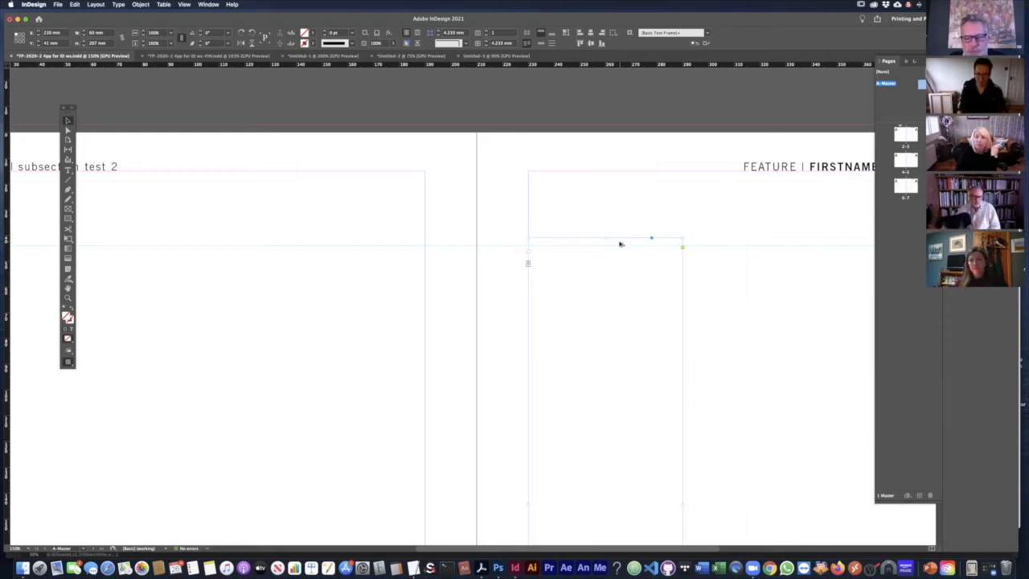
- Show the baseline grid again, review the Grids & Guides options and deselect the text frame
key("super+alt+apostrophe")
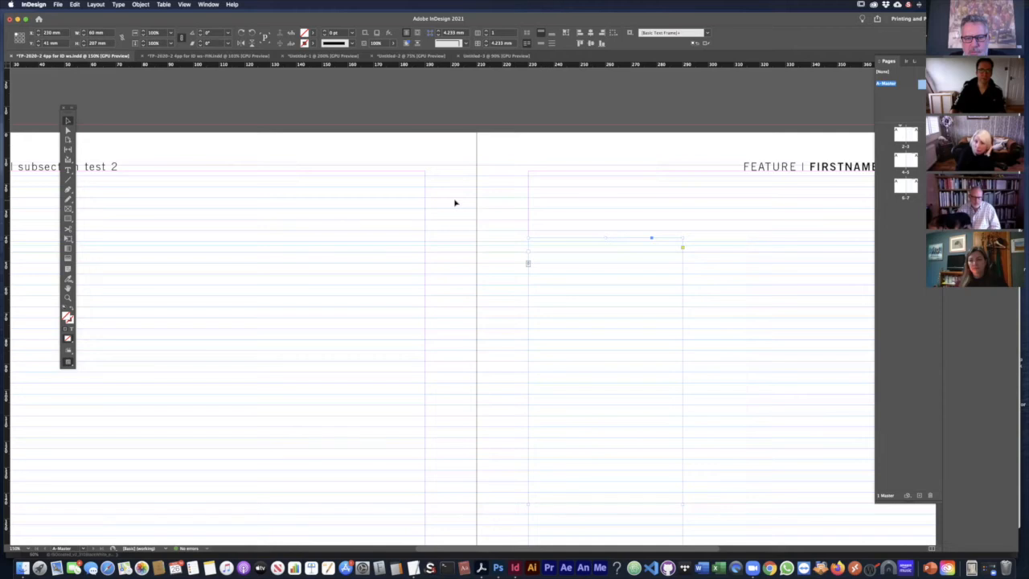
left_click(183, 4)
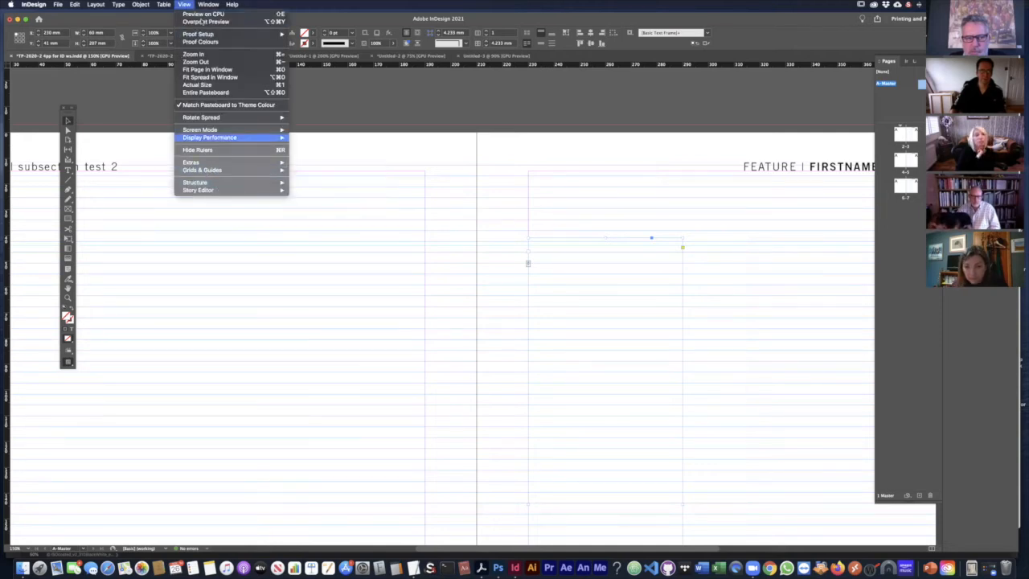
mouse_move(211, 171)
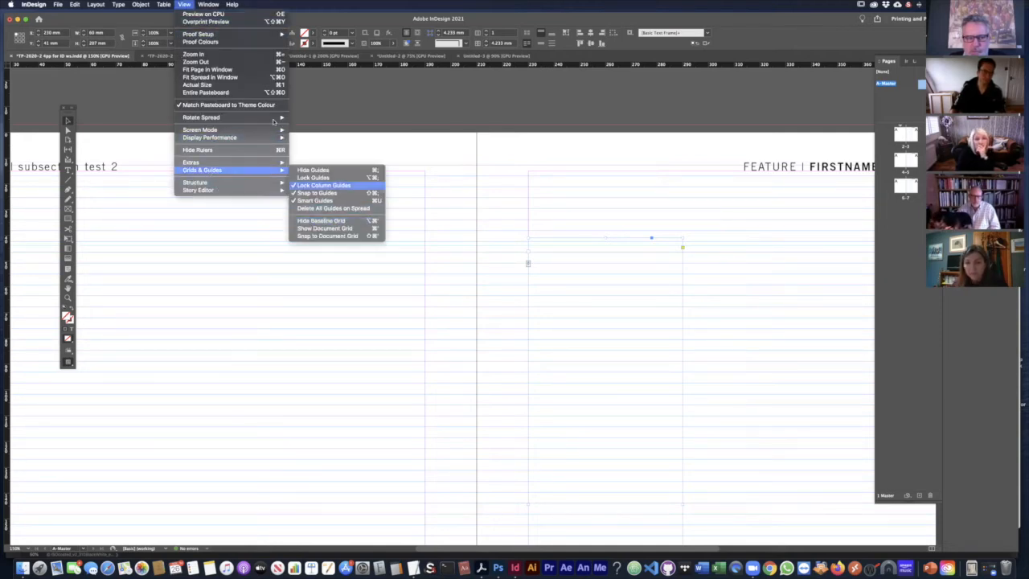
left_click(184, 4)
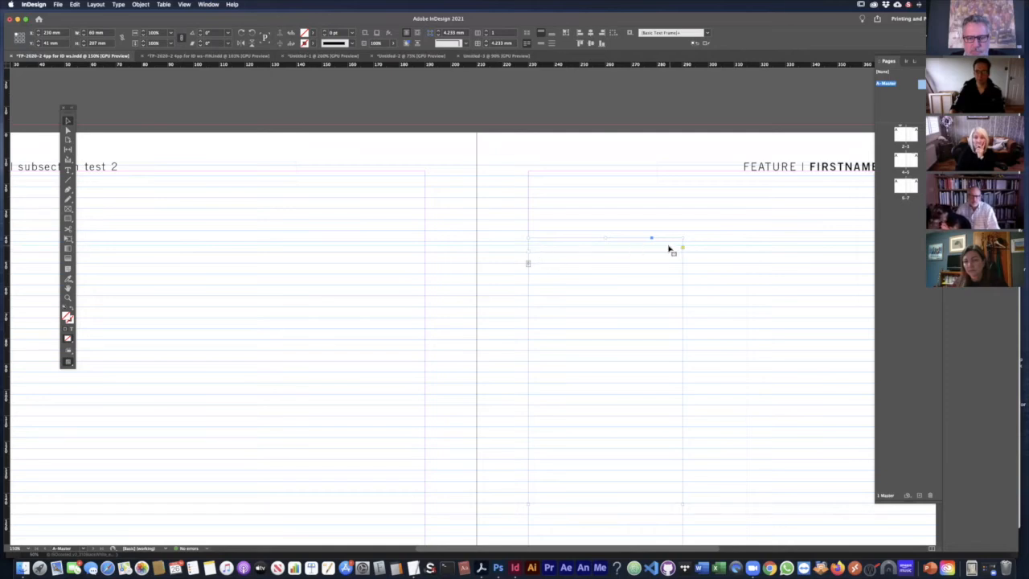
left_click(616, 233)
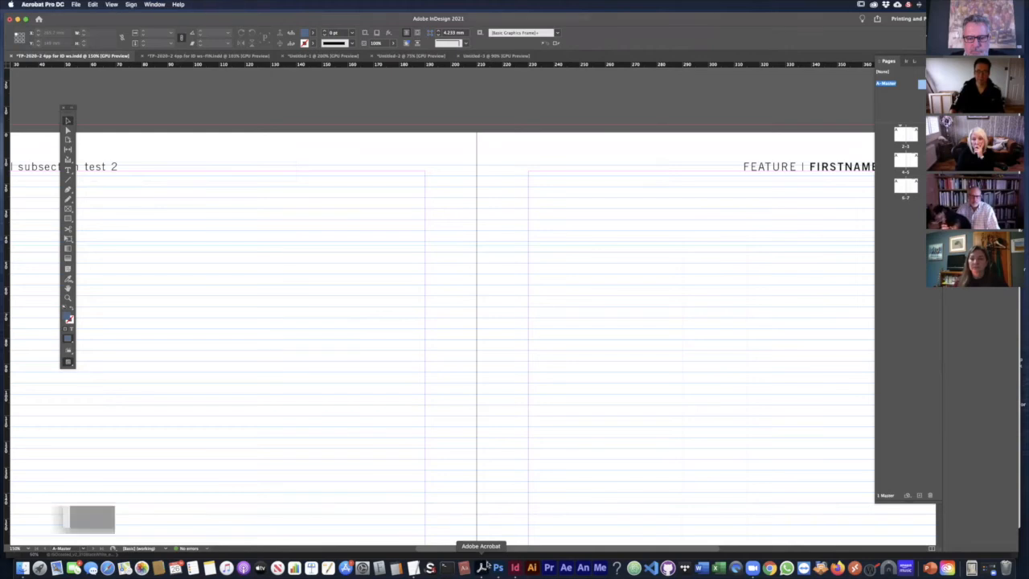
- Switch to the magazine spreads PDF in Acrobat, compare headers and text columns on several spreads, and return to InDesign
left_click(482, 567)
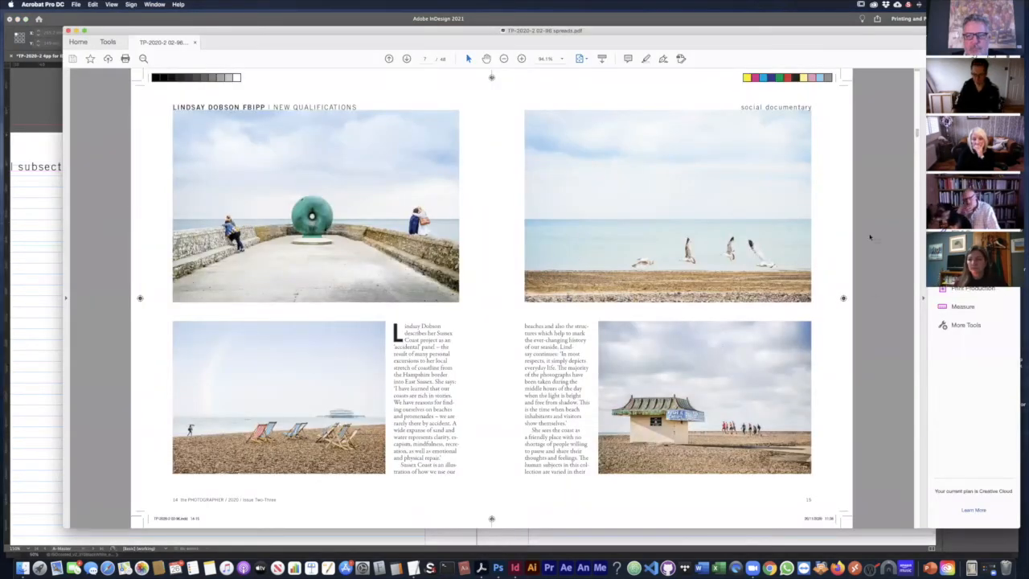
key("Right")
key("Right")
key("Right")
key("Right")
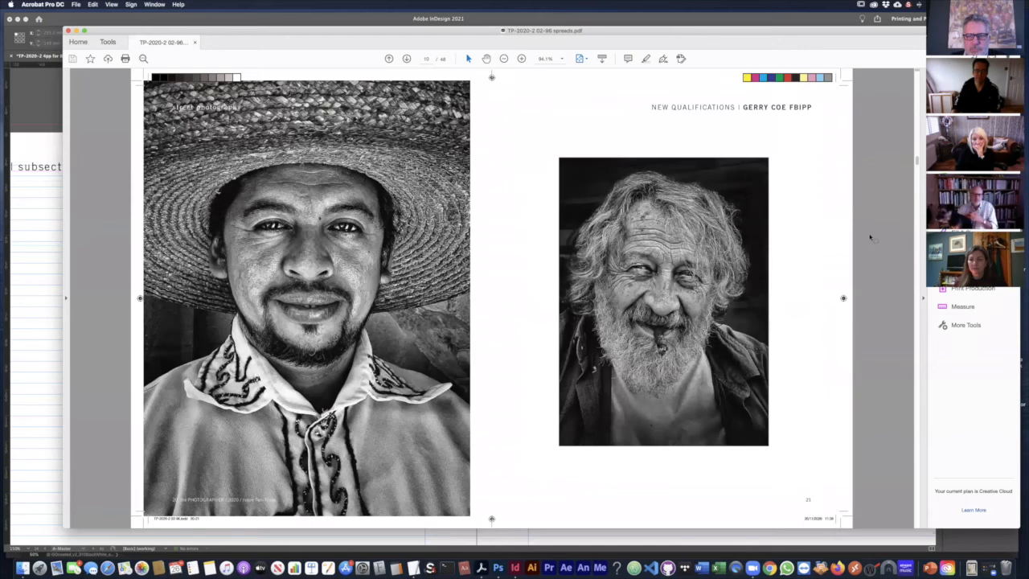
key("Right")
key("Left")
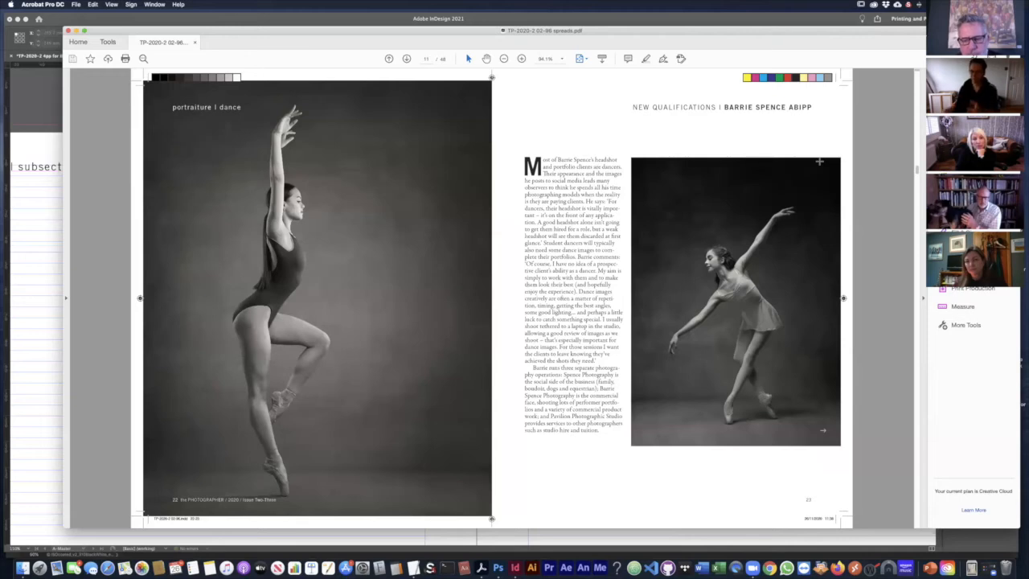
key("super+Tab")
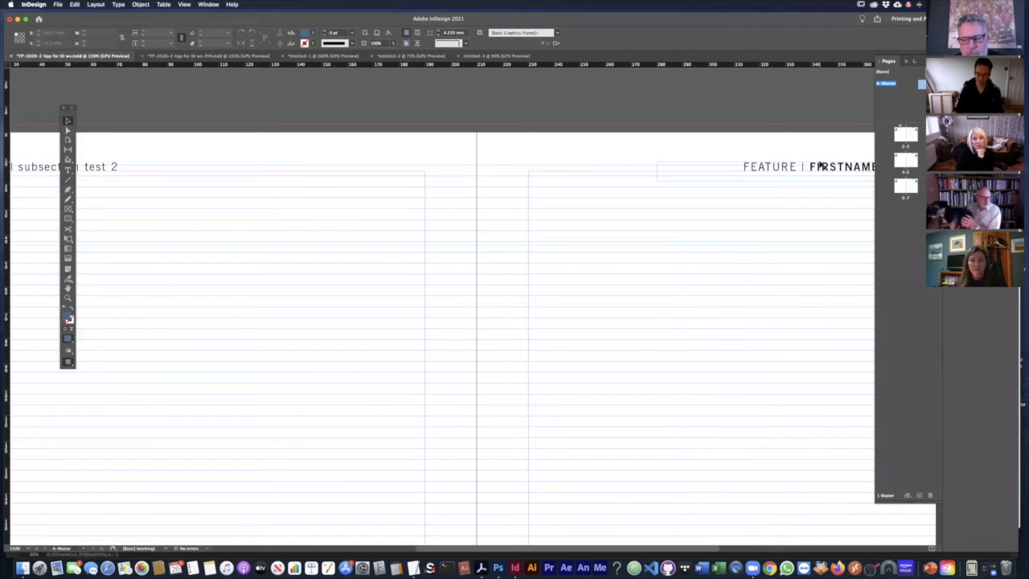
- Add a second master, B-Master, with 2 pages, based on [None] and sized 210 × 260 mm
key("super+0")
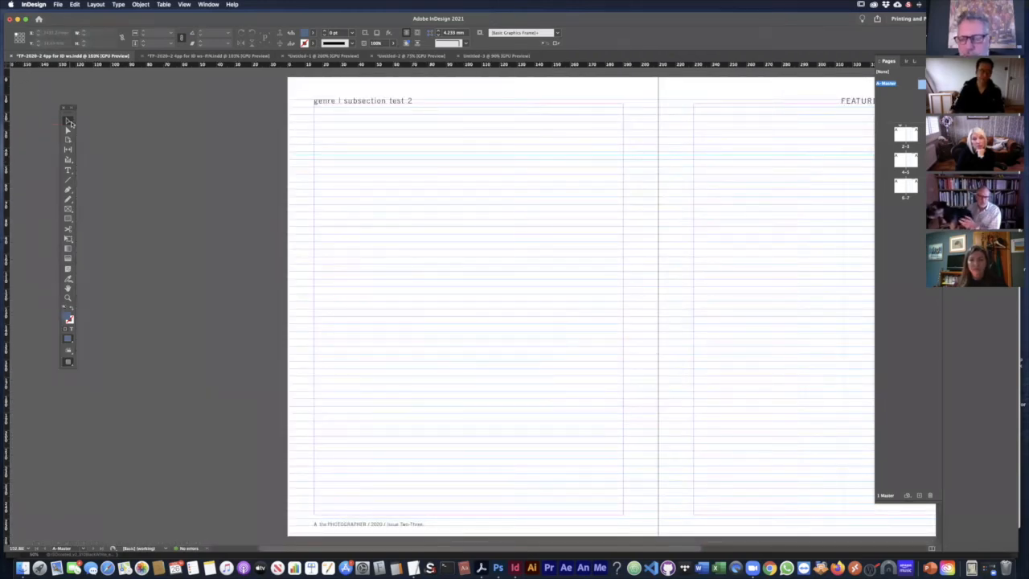
left_click_drag(664, 228, 492, 224)
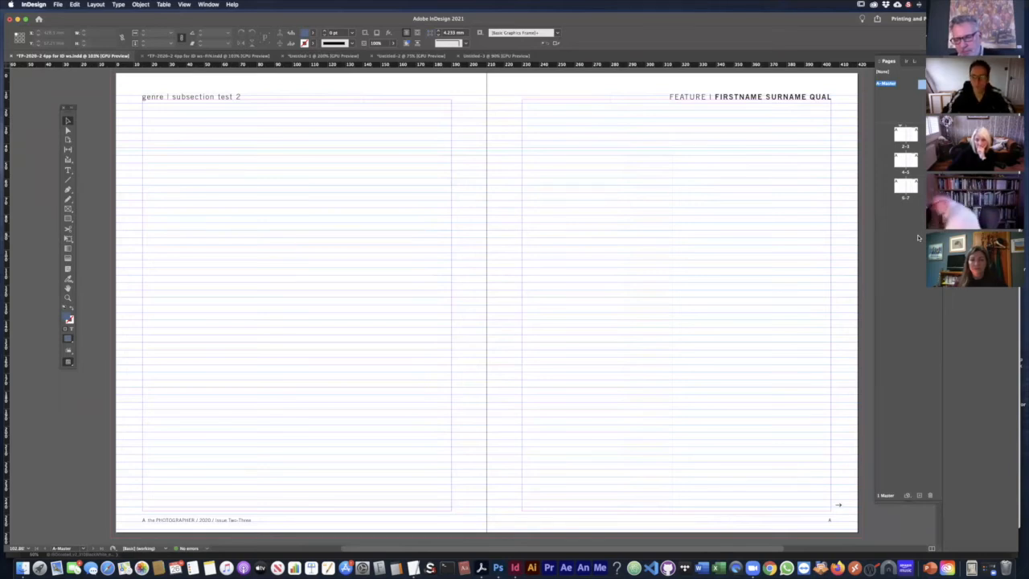
left_click(901, 111)
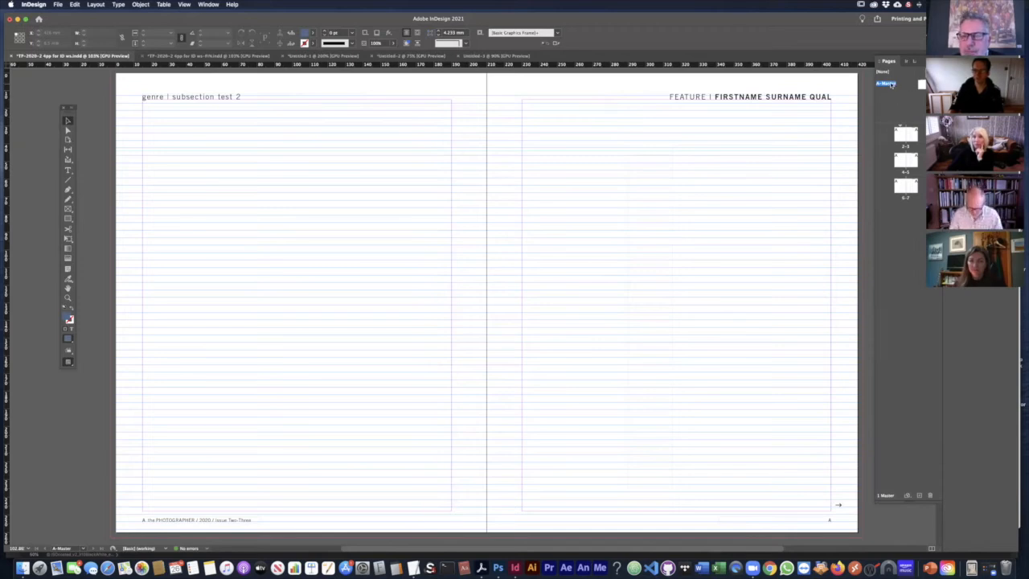
right_click(892, 84)
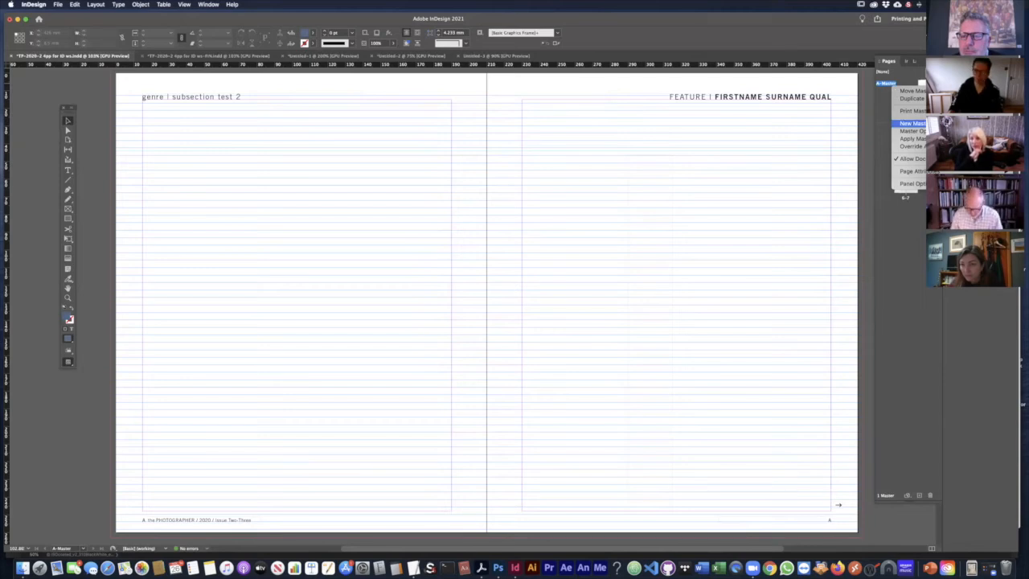
left_click(910, 123)
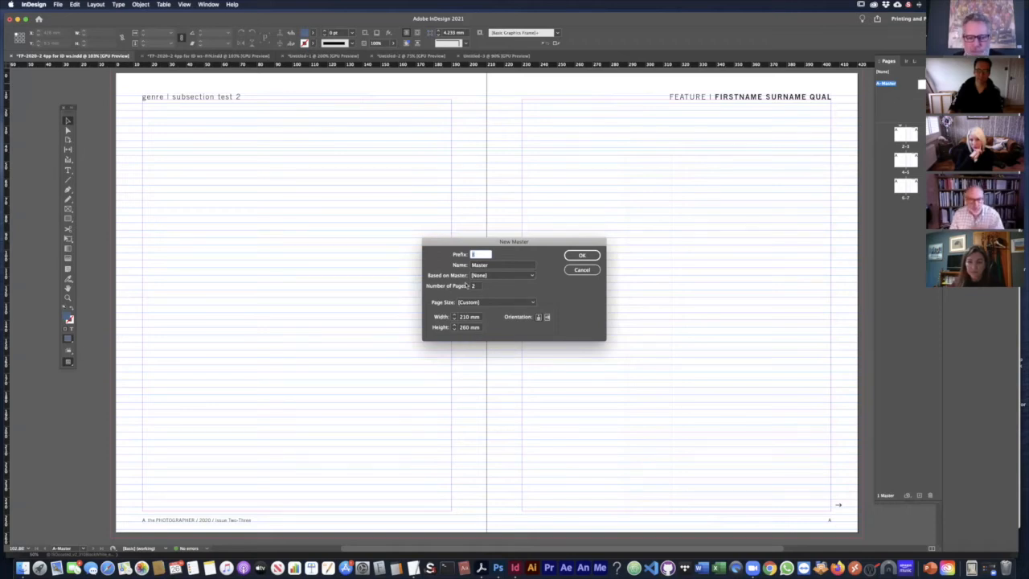
left_click(585, 256)
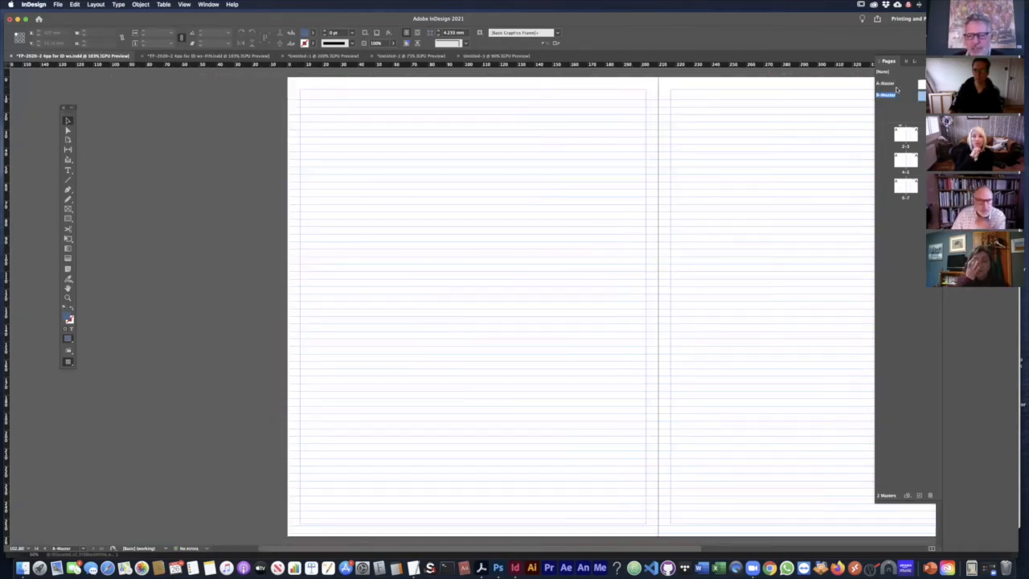
- Select all objects on A-Master to show its contents and compare that spread with B-Master
double_click(921, 83)
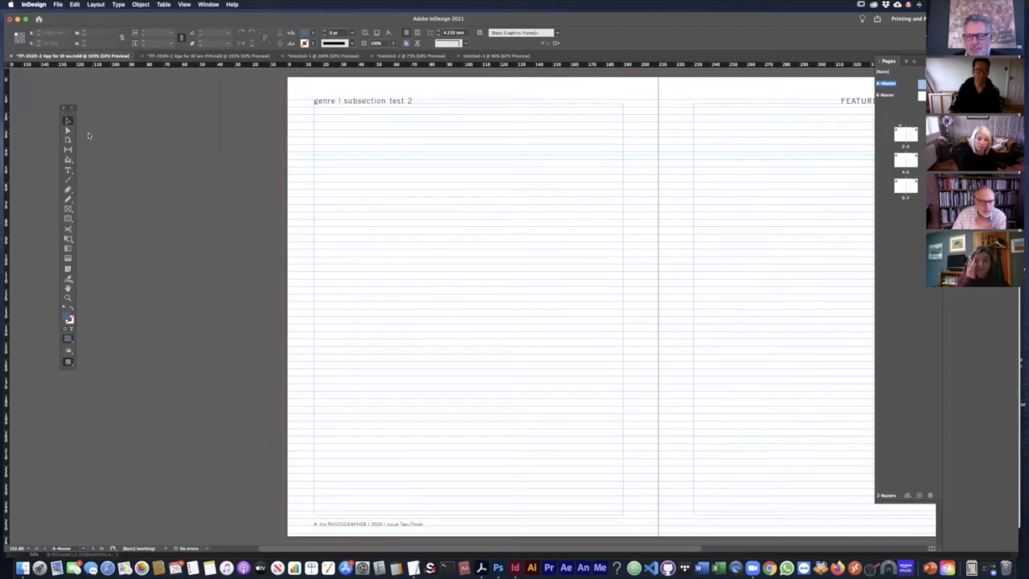
key("super+a")
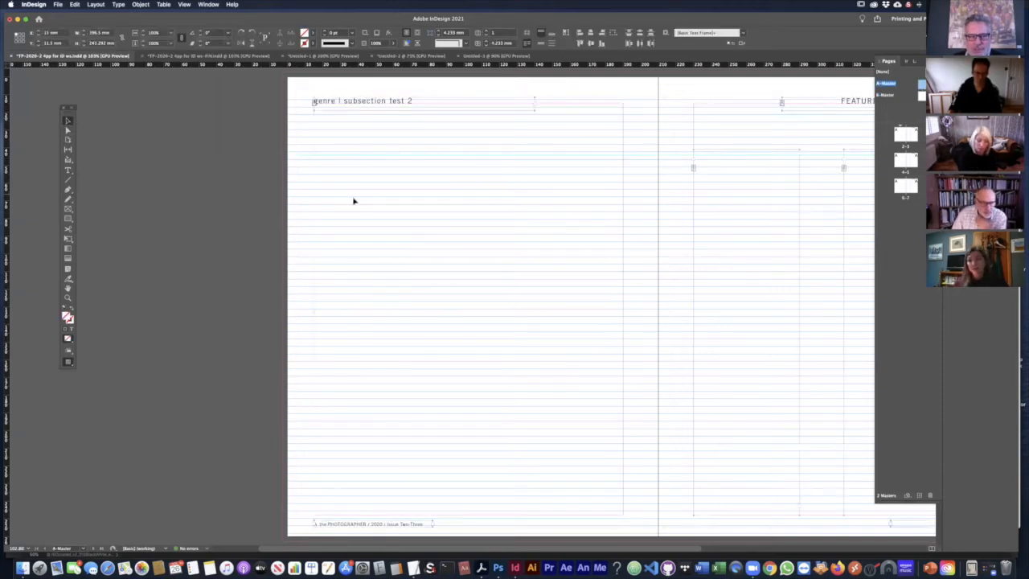
left_click_drag(657, 285, 472, 280)
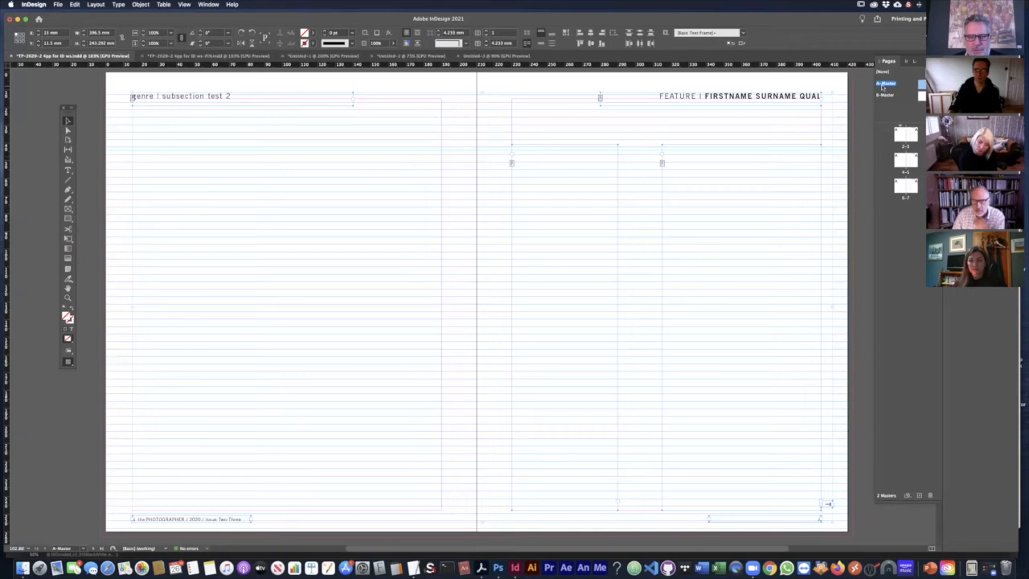
double_click(884, 95)
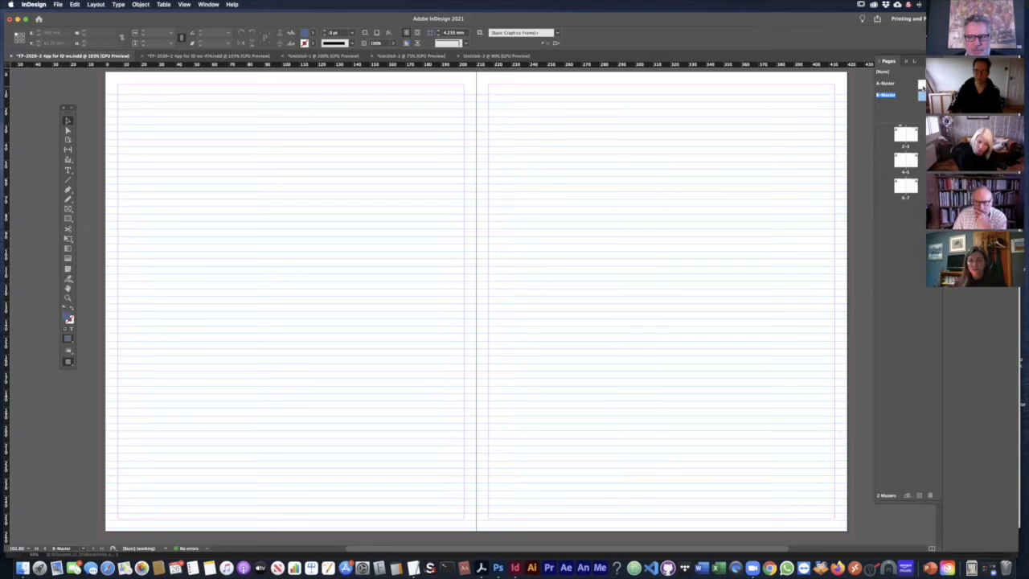
double_click(921, 84)
double_click(921, 95)
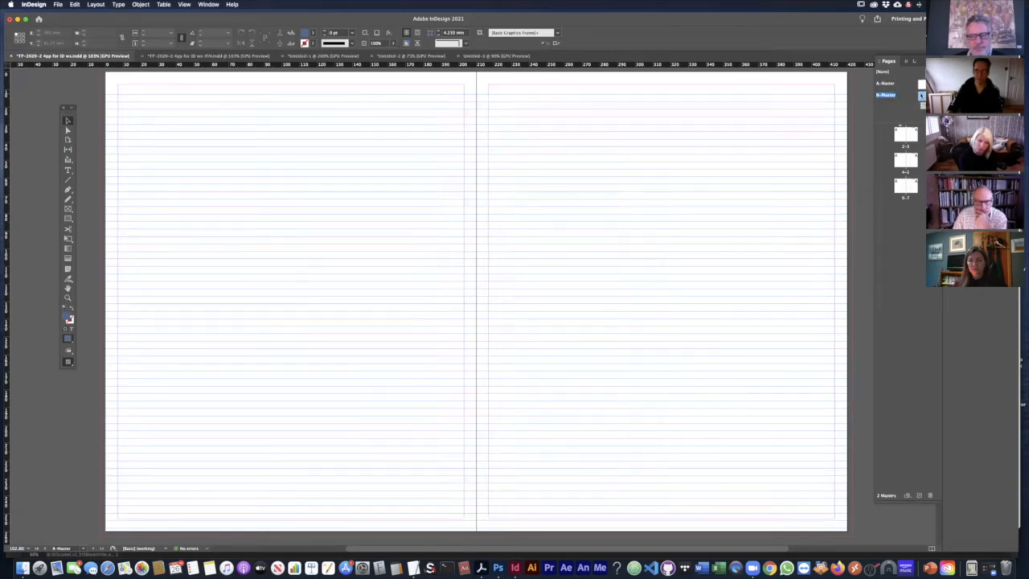
- Compare A-Master with the blank B-Master, delete the blank one and duplicate the A-Master spread in its place
double_click(922, 84)
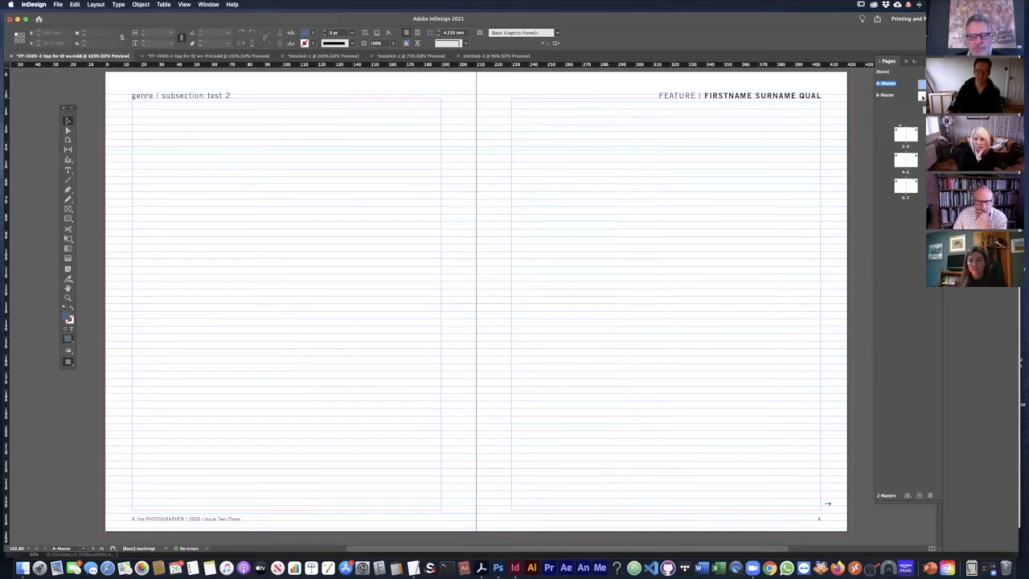
double_click(921, 94)
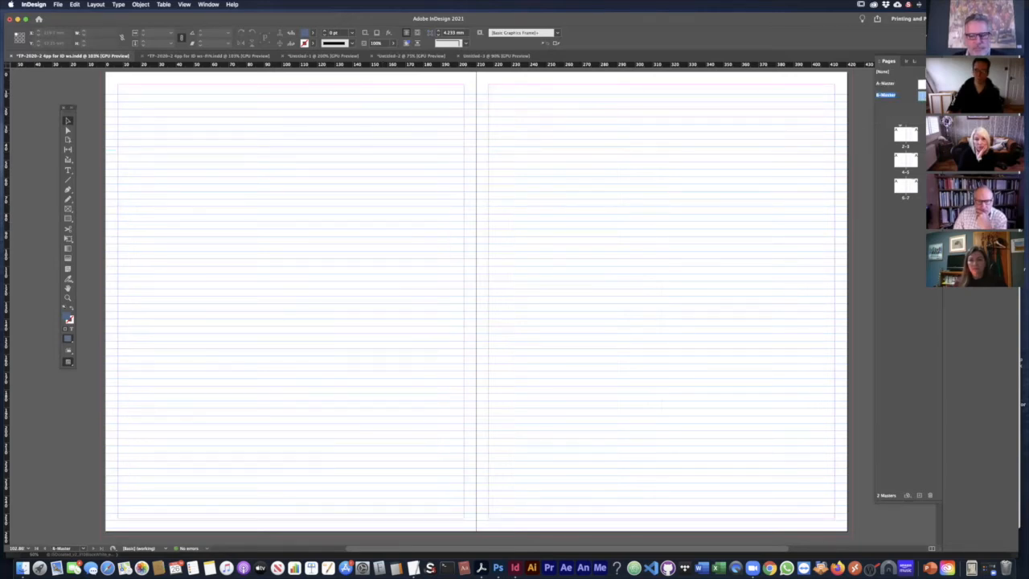
left_click(930, 496)
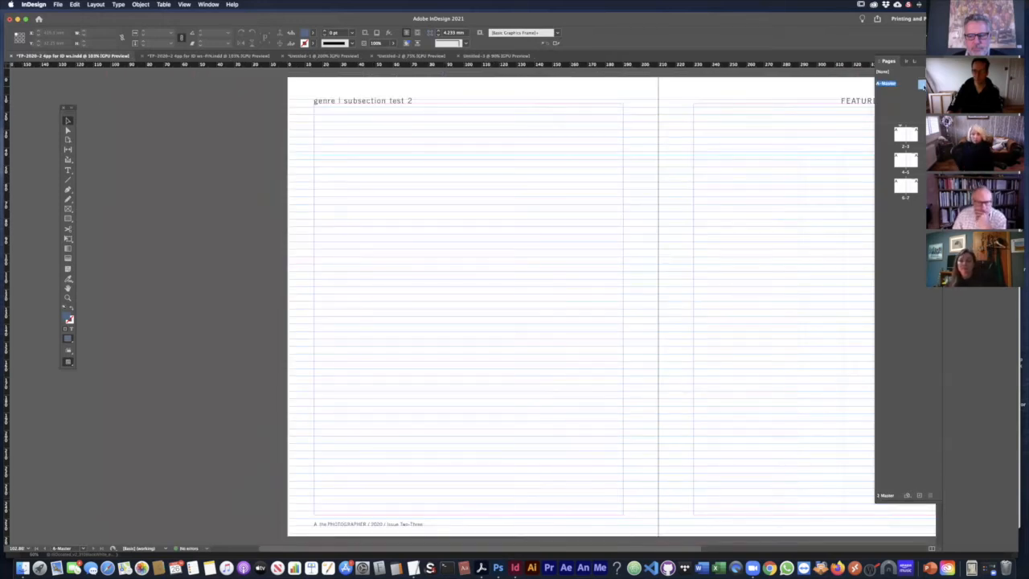
right_click(921, 84)
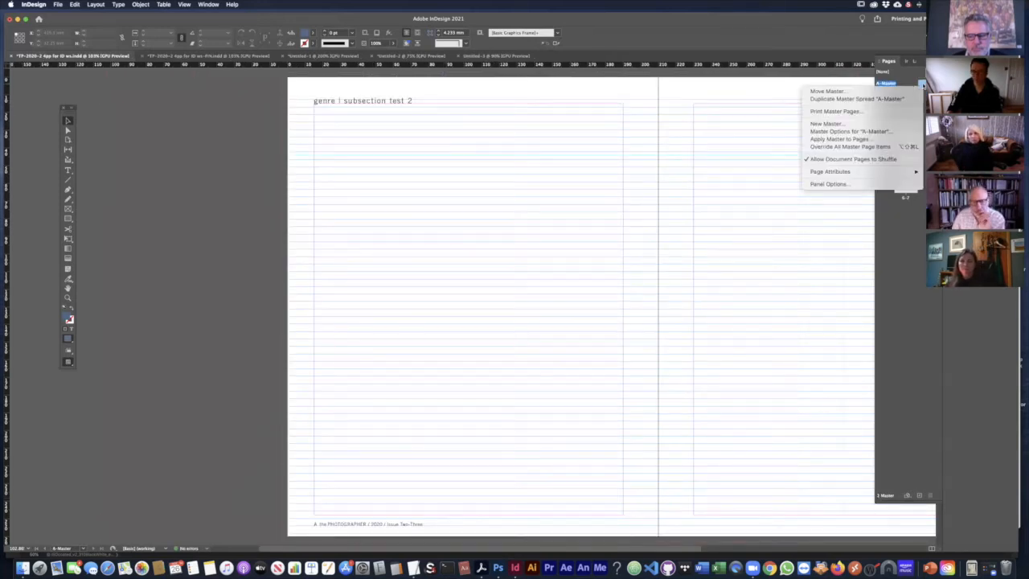
left_click(873, 99)
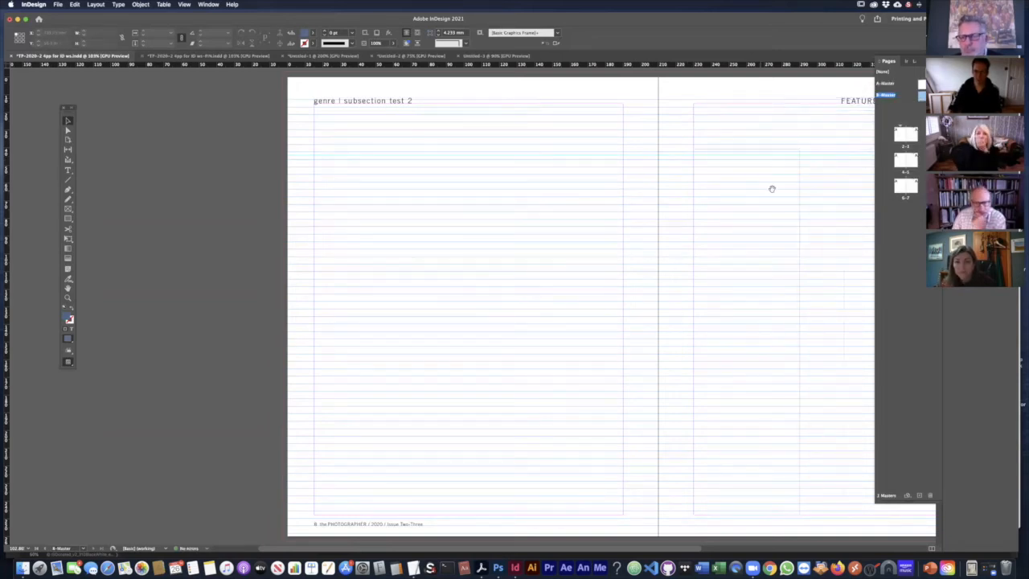
scroll(772, 188, "right", 5)
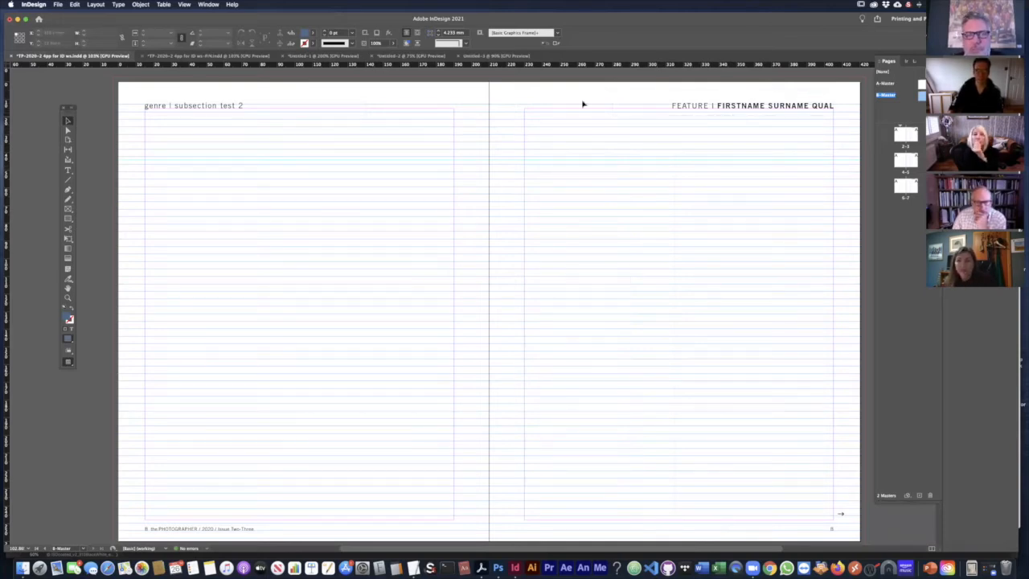
- On the duplicated master, change the right page's header to NEWS and the left page's header to Section
double_click(764, 106)
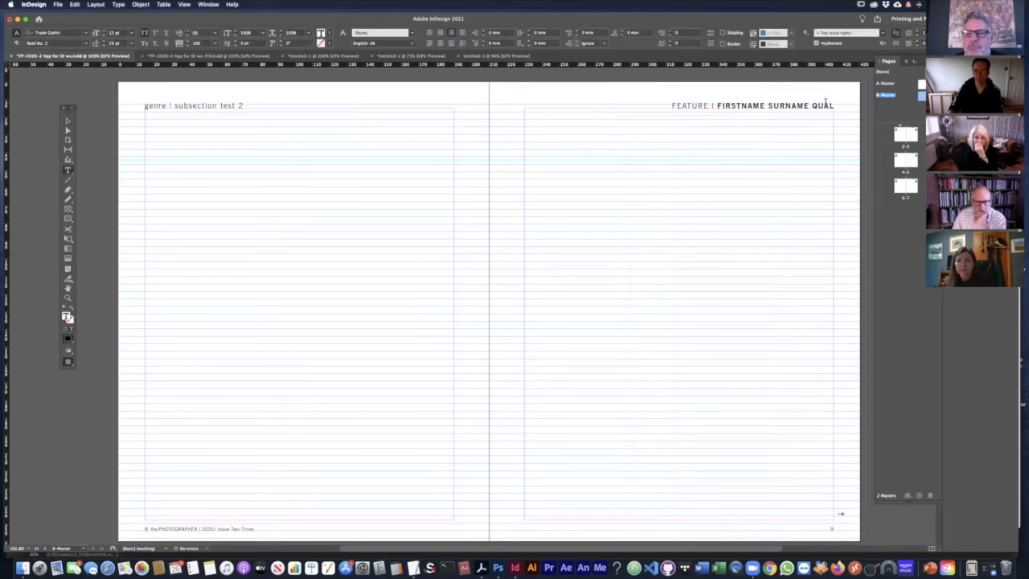
left_click_drag(812, 105, 632, 105)
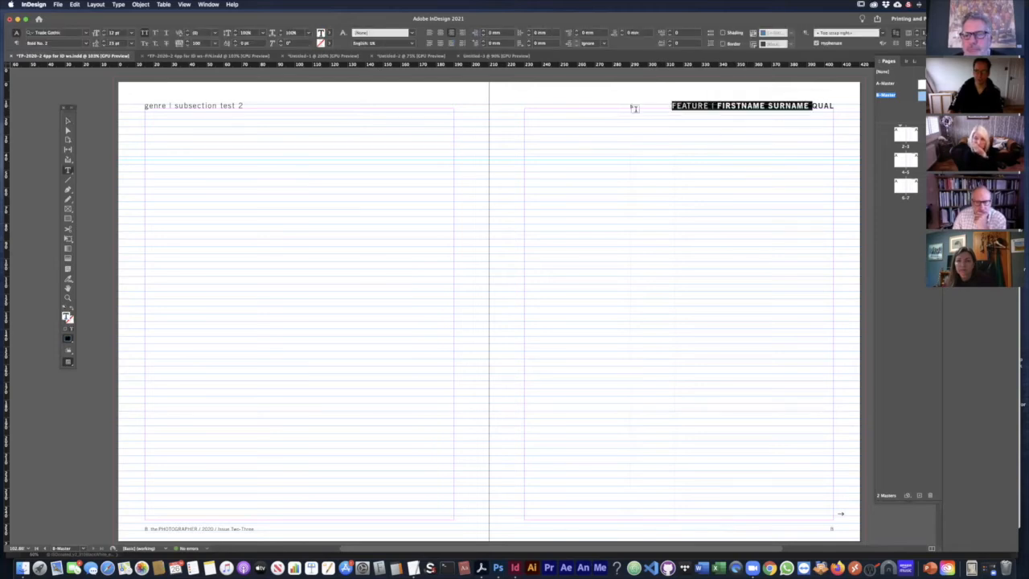
key("BackSpace")
double_click(832, 107)
type("NEWS")
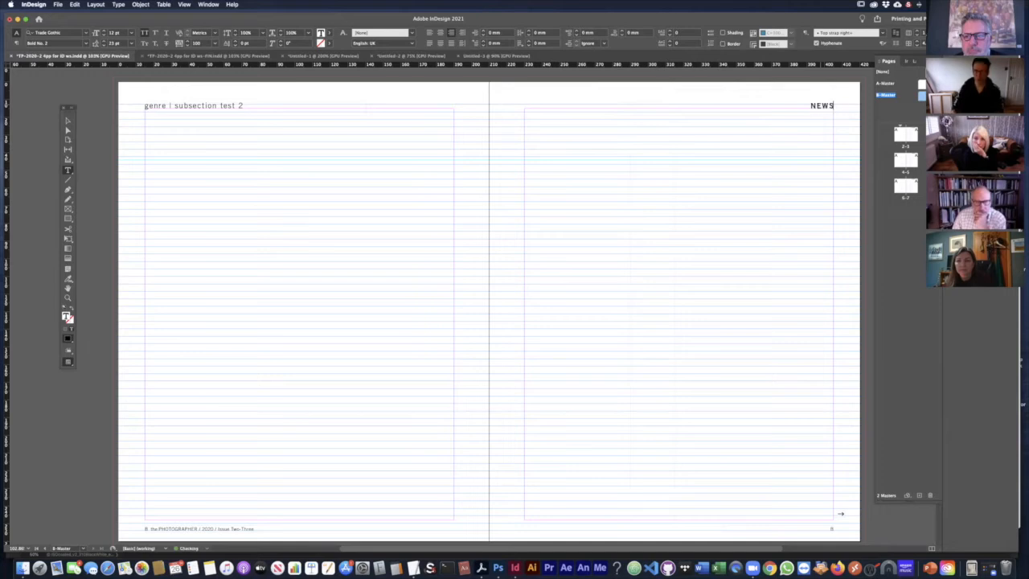
triple_click(182, 106)
type("Section")
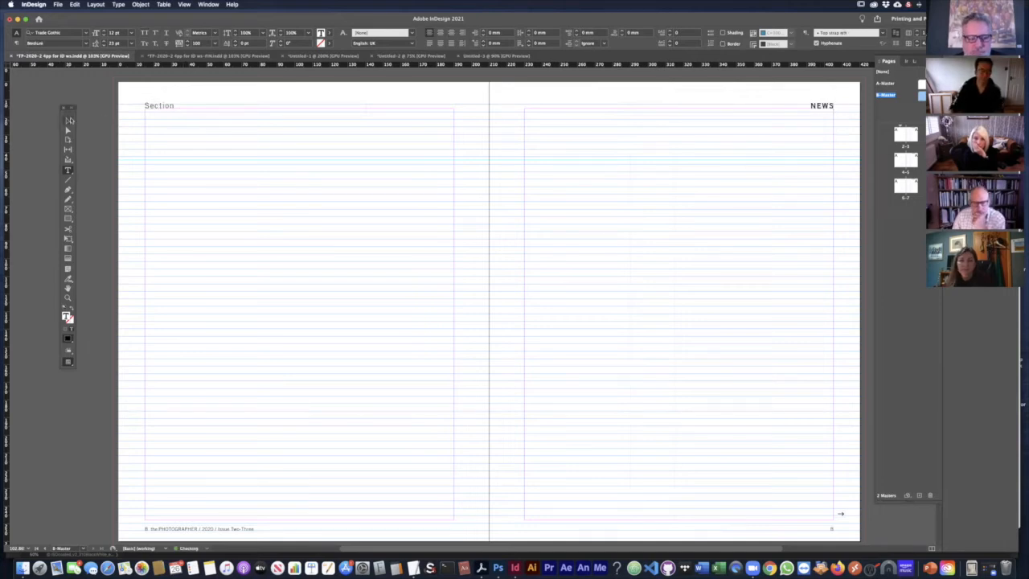
key("Escape")
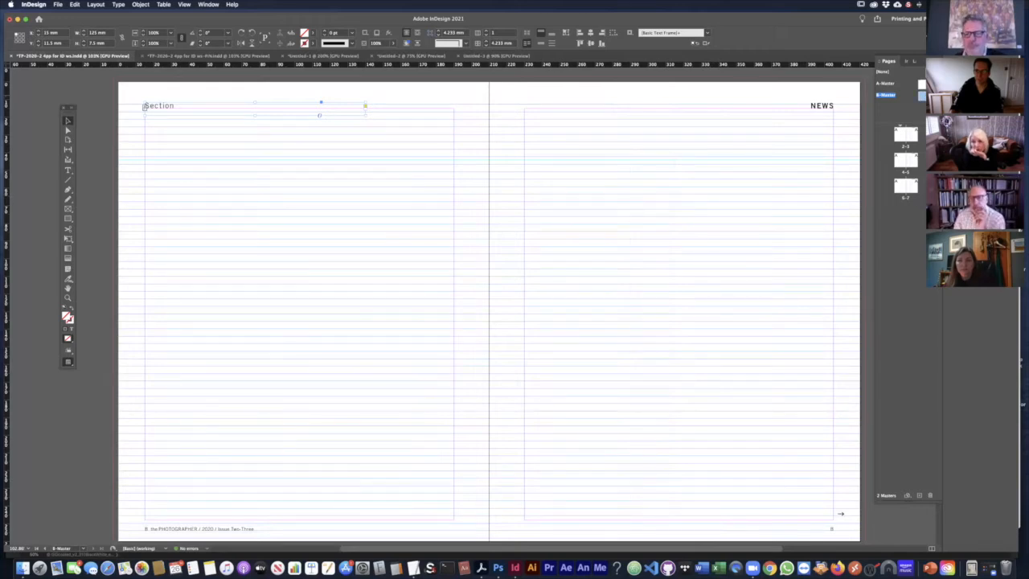
- Add a new spread based on B-Master after pages 6–7 and view both of its pages
left_click_drag(923, 98, 904, 213)
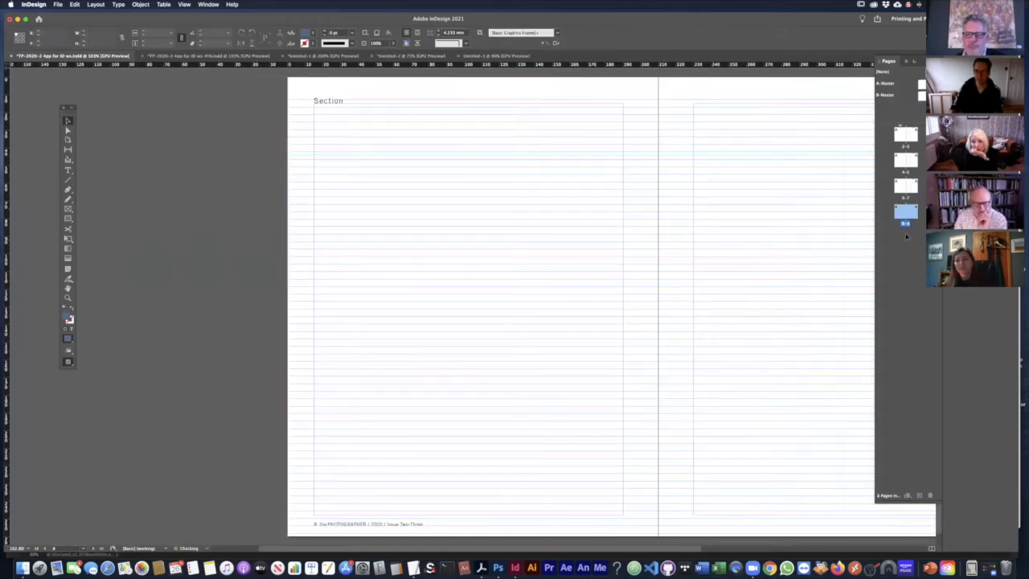
left_click(908, 237)
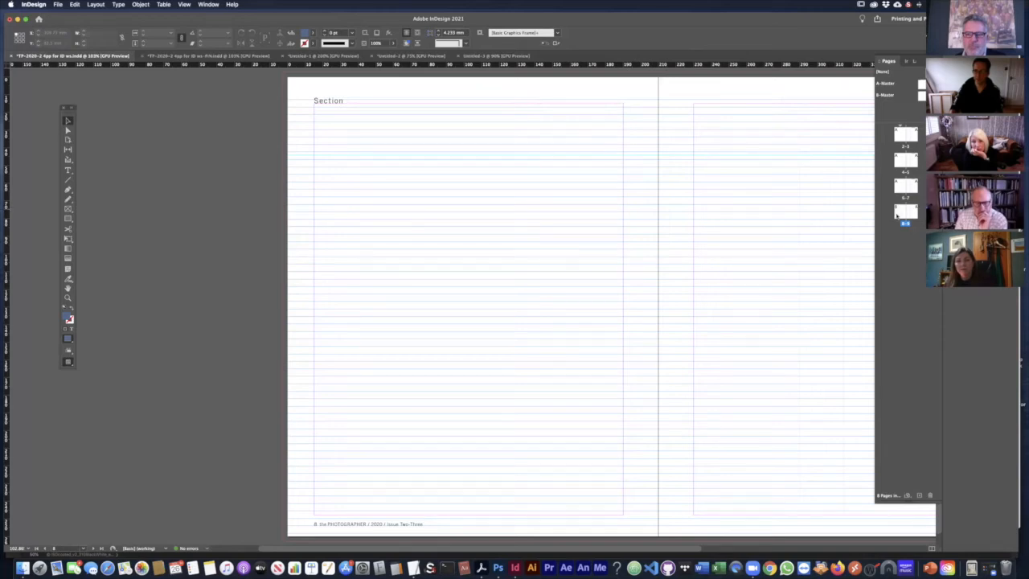
left_click_drag(836, 196, 650, 195)
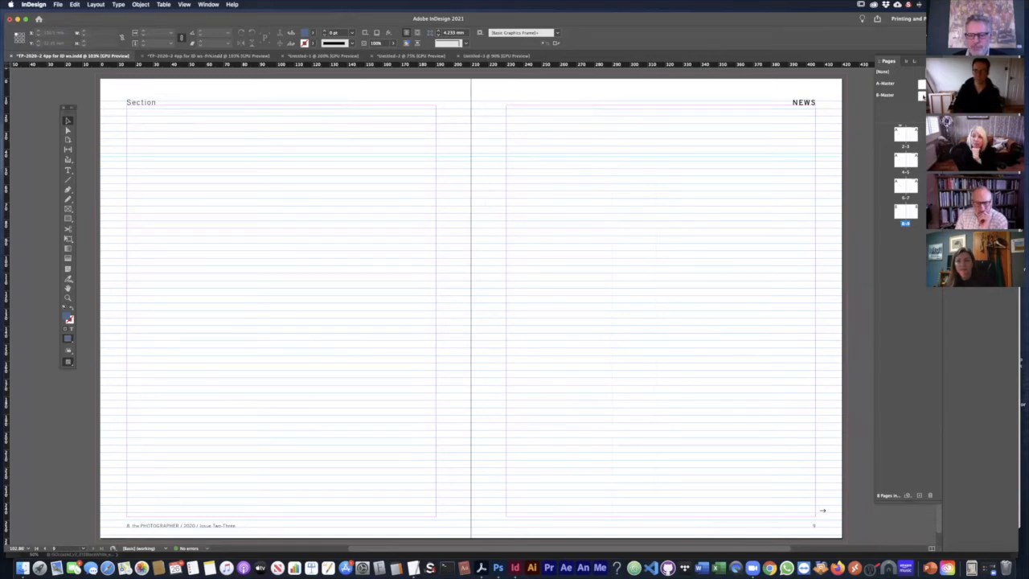
- Change the left page's header on B-Master to Sub-section and check it on pages 8–9
double_click(921, 94)
double_click(427, 104)
double_click(427, 103)
type("S")
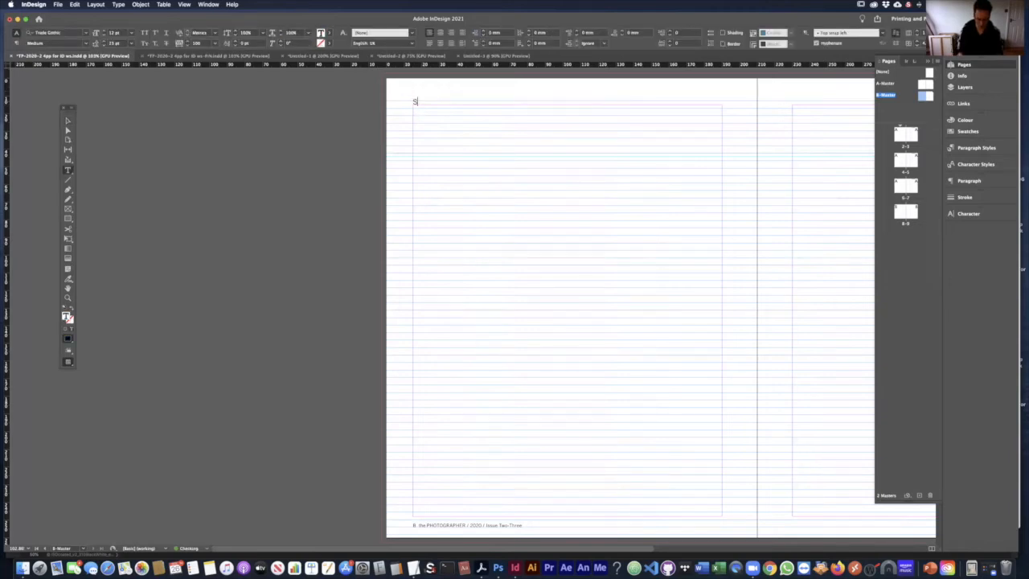
type("ub-section")
left_click(904, 213)
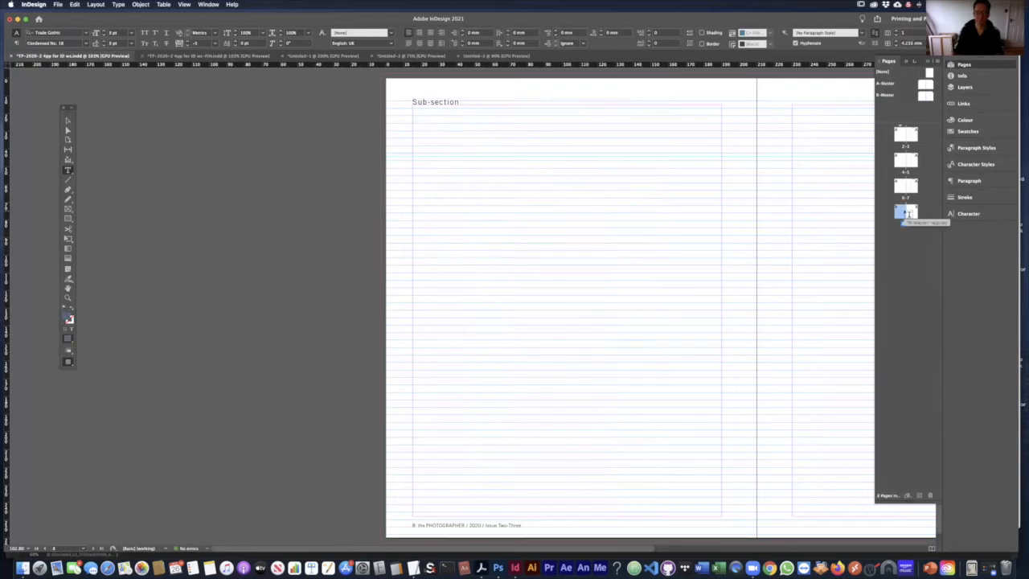
double_click(906, 212)
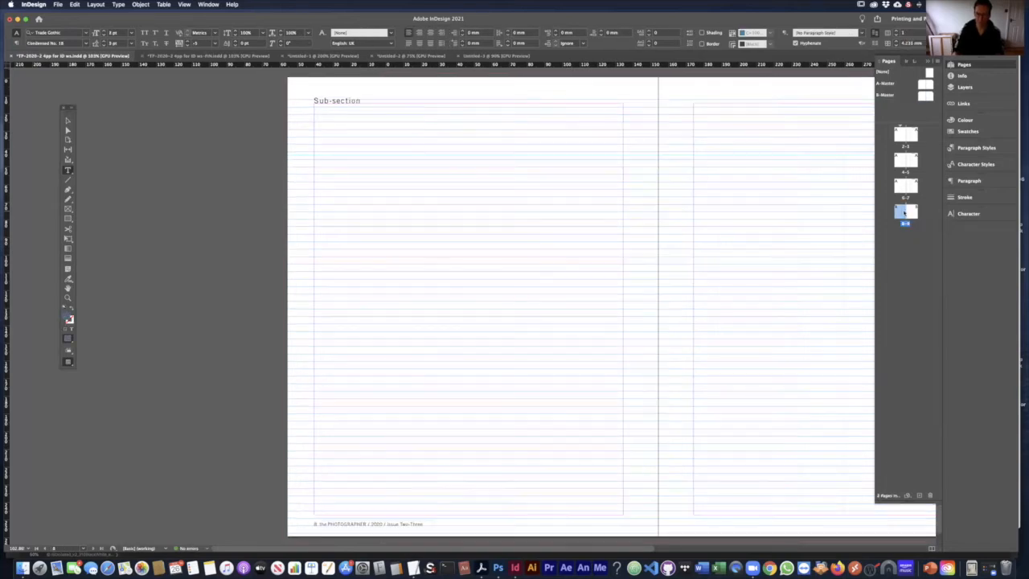
left_click(69, 122)
left_click_drag(661, 189, 497, 184)
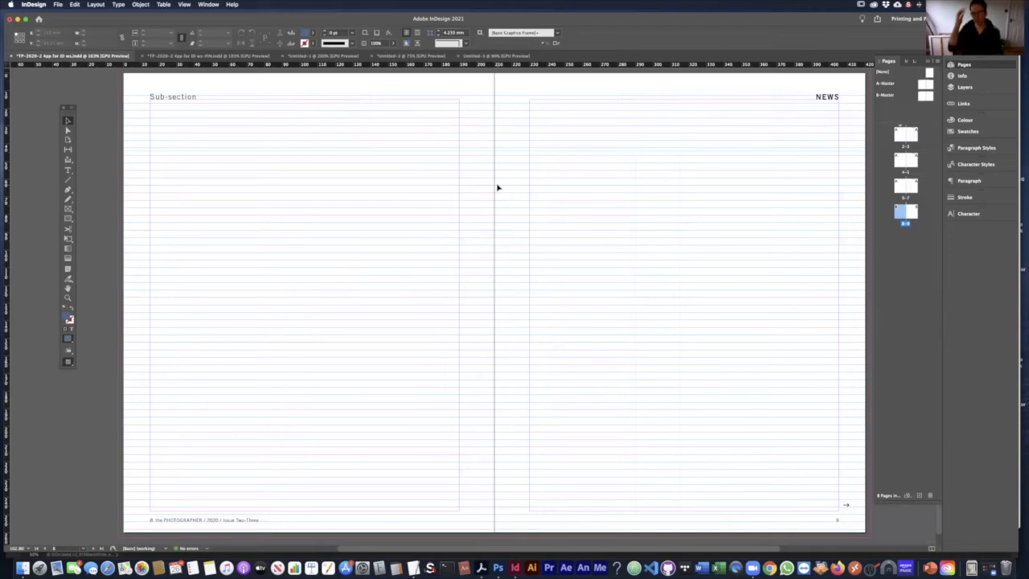
- Go to spread 2–3, hide the baseline grid and compare the spread with A-Master
left_click(931, 141)
double_click(904, 135)
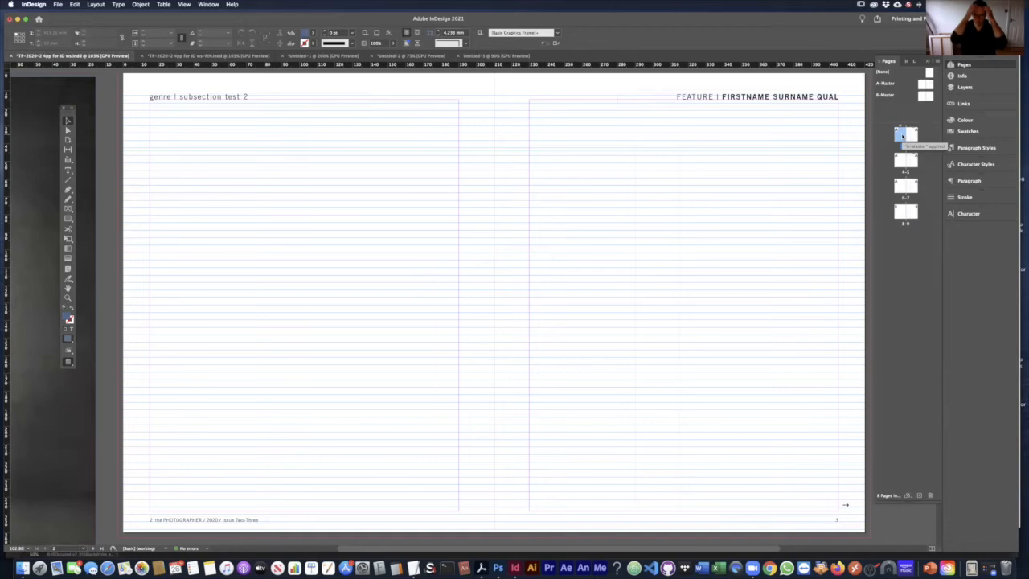
left_click(902, 137)
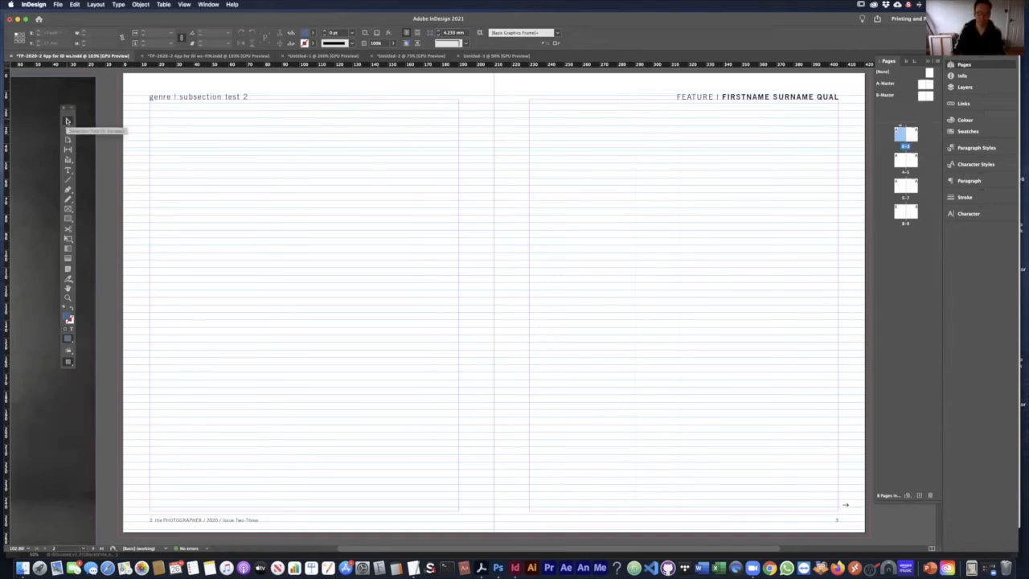
key("super+alt+apostrophe")
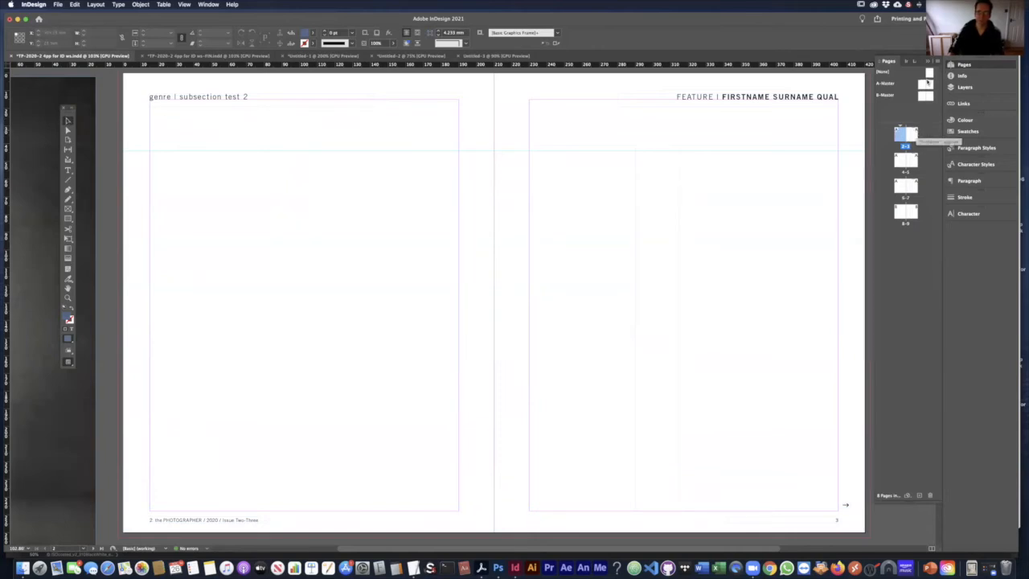
double_click(924, 85)
double_click(896, 136)
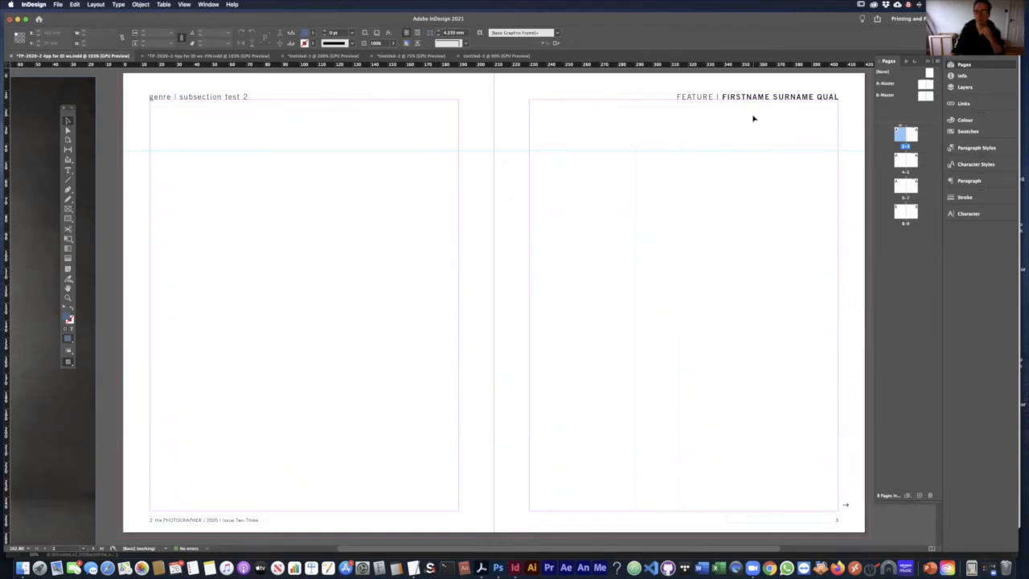
- Override all master page items on page 2 and select its header and footer frames to show they are editable
right_click(897, 135)
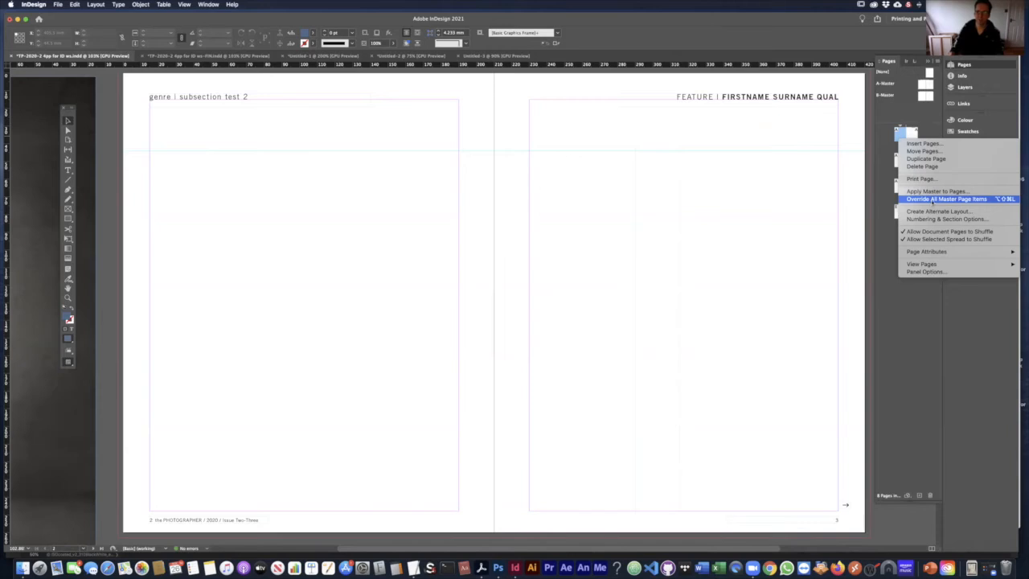
left_click(932, 200)
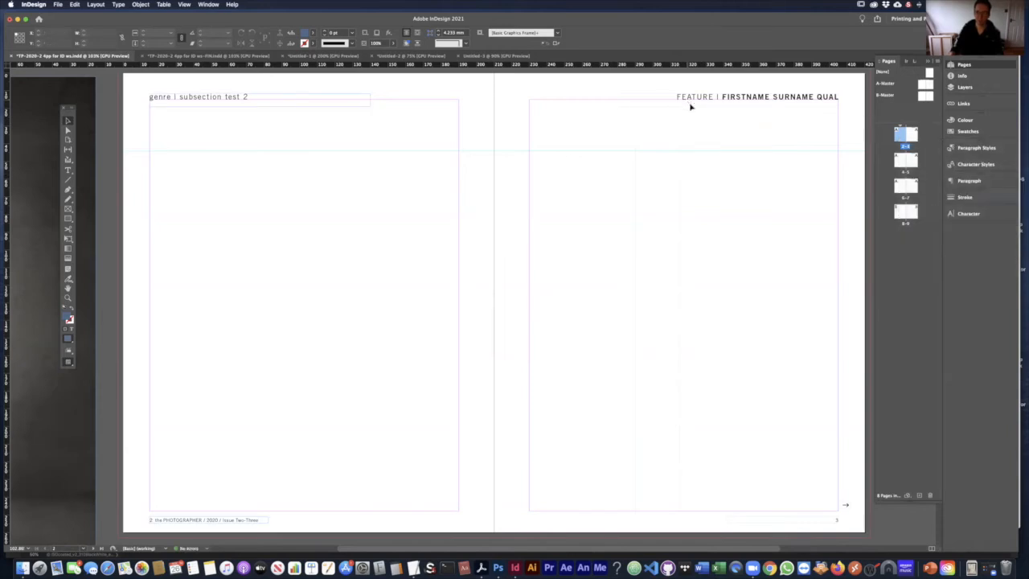
left_click(350, 102)
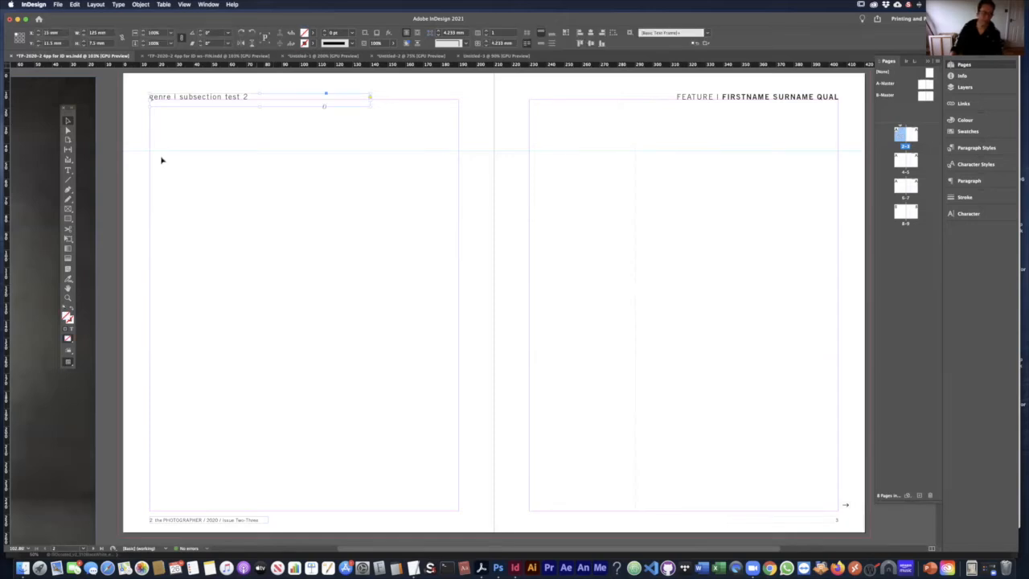
left_click(144, 129)
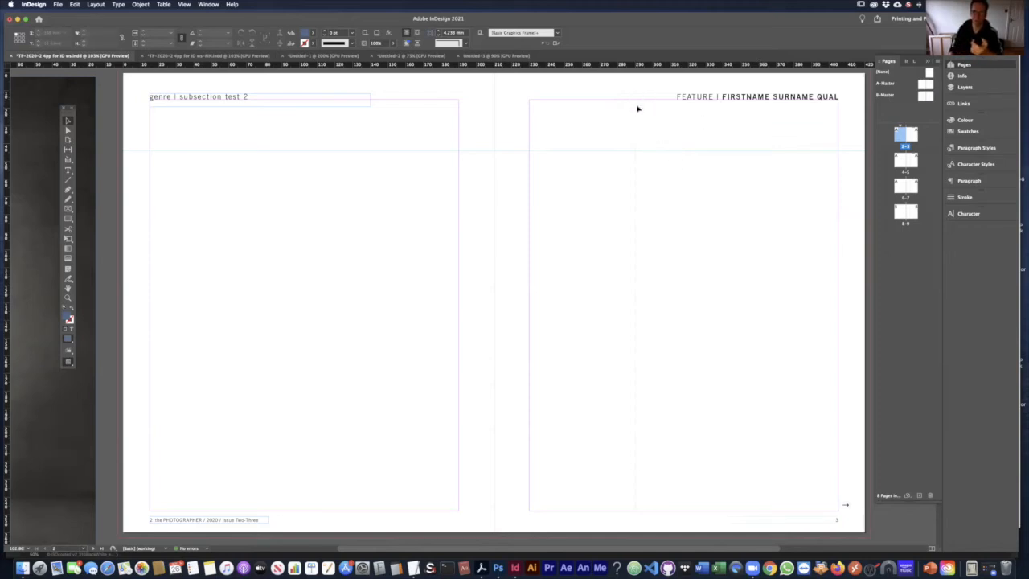
left_click(189, 97)
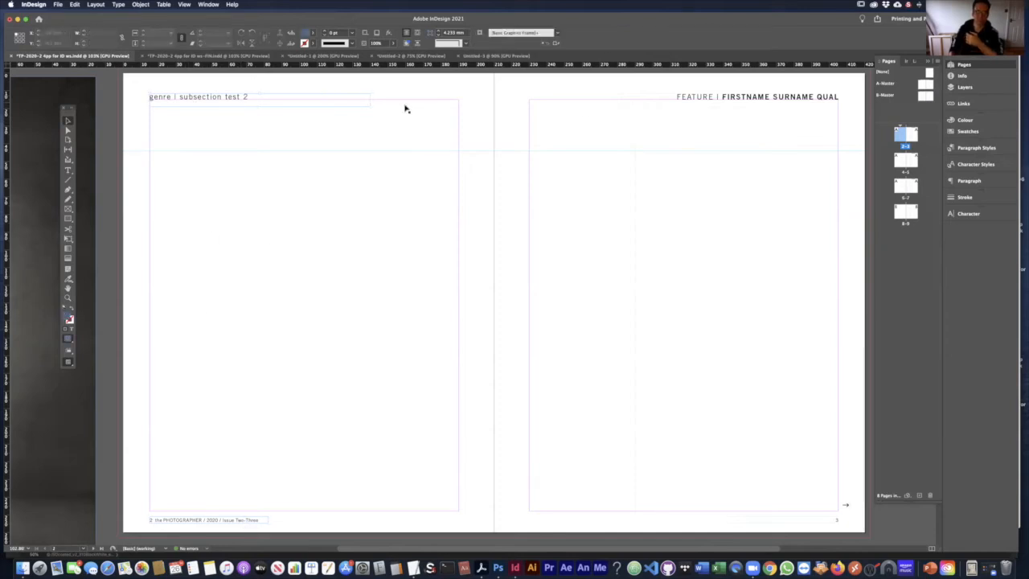
left_click(251, 521)
left_click(324, 420)
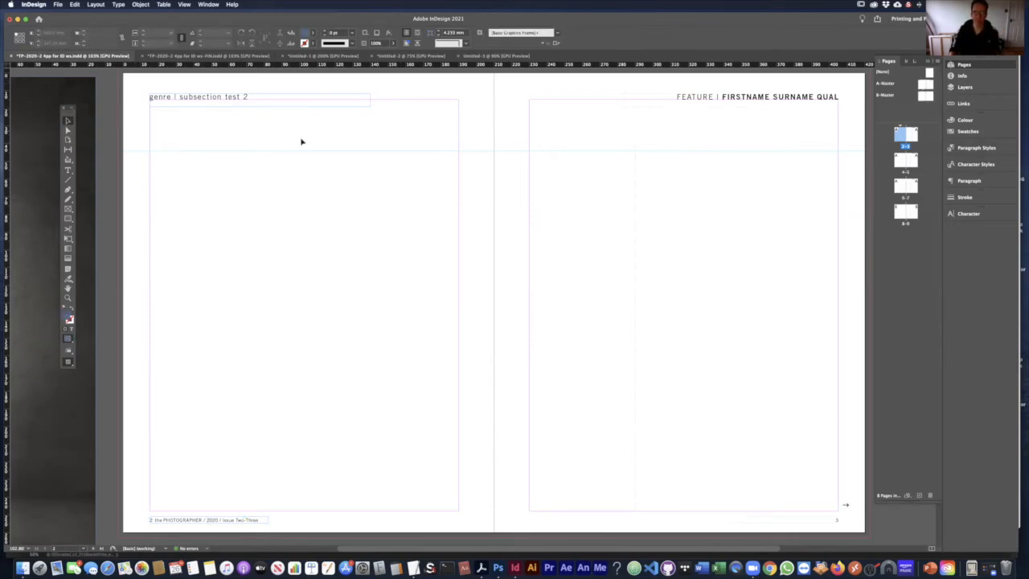
- Replace "subsection test 2" in page 2's header with a first name and compare it with the following spread
double_click(218, 97)
left_click_drag(248, 97, 178, 97)
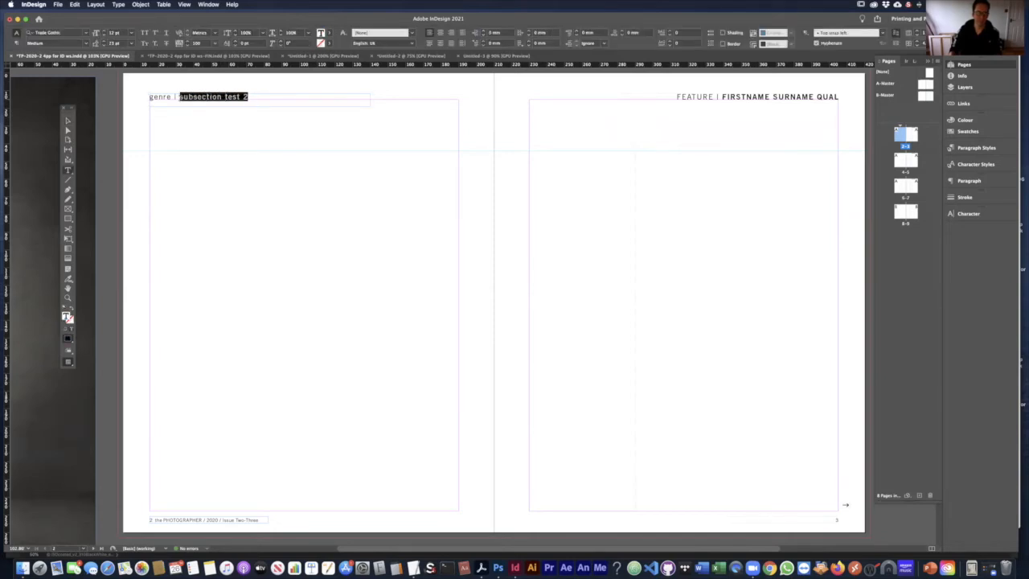
type("abcd")
scroll(146, 118, "down", 3)
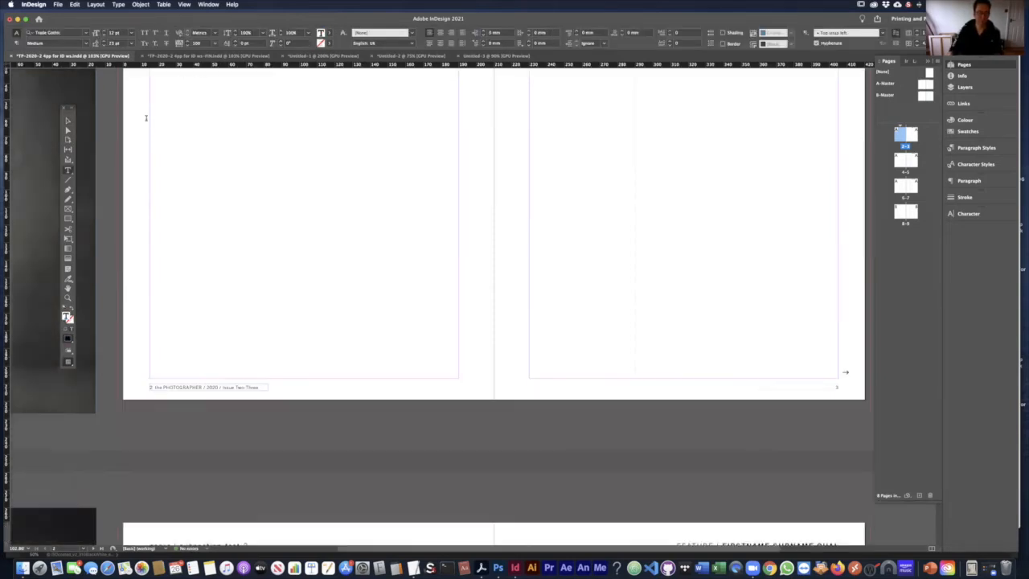
scroll(362, 177, "down", 3)
scroll(390, 319, "up", 5)
left_click_drag(429, 197, 408, 277)
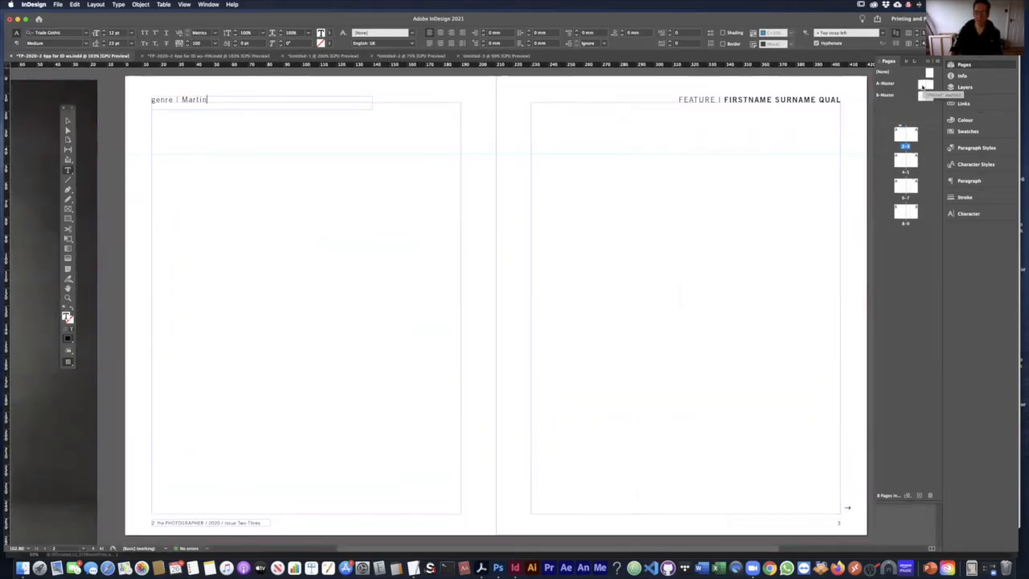
- Change the left header on A-Master to end in "test 3" and compare the headers on spreads 2–3 and 4–5
double_click(924, 83)
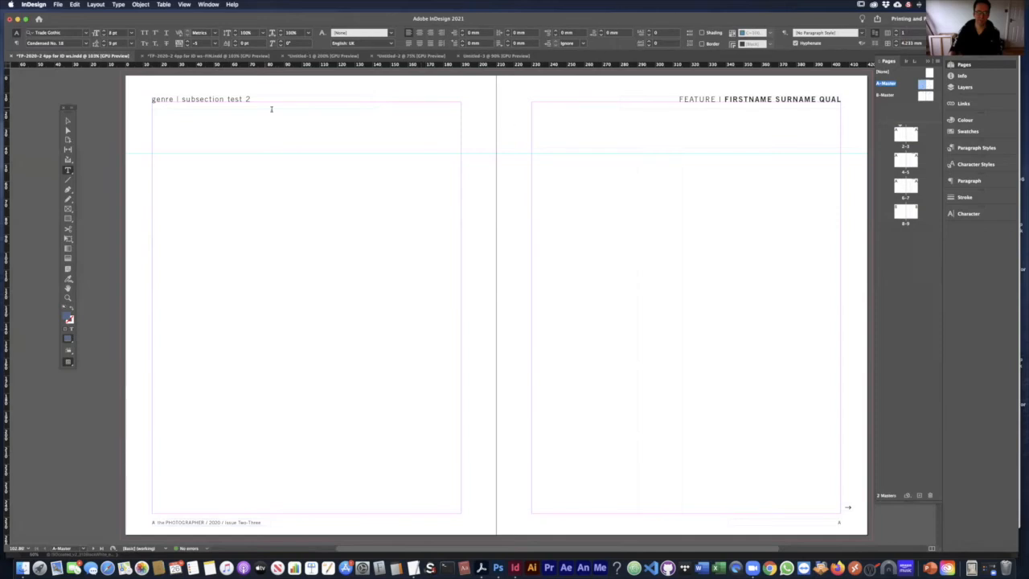
left_click(248, 99)
double_click(248, 99)
type("3")
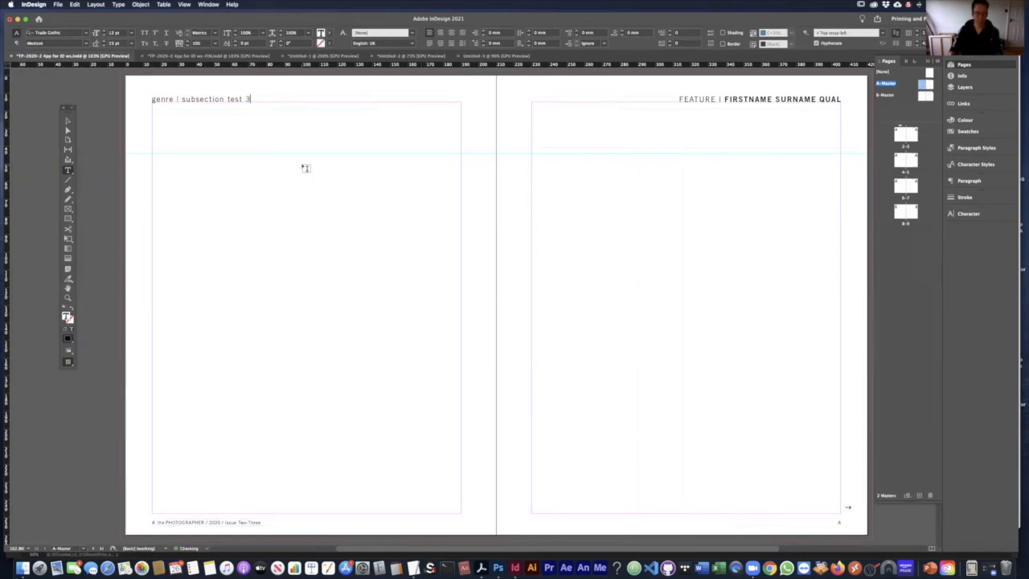
double_click(900, 135)
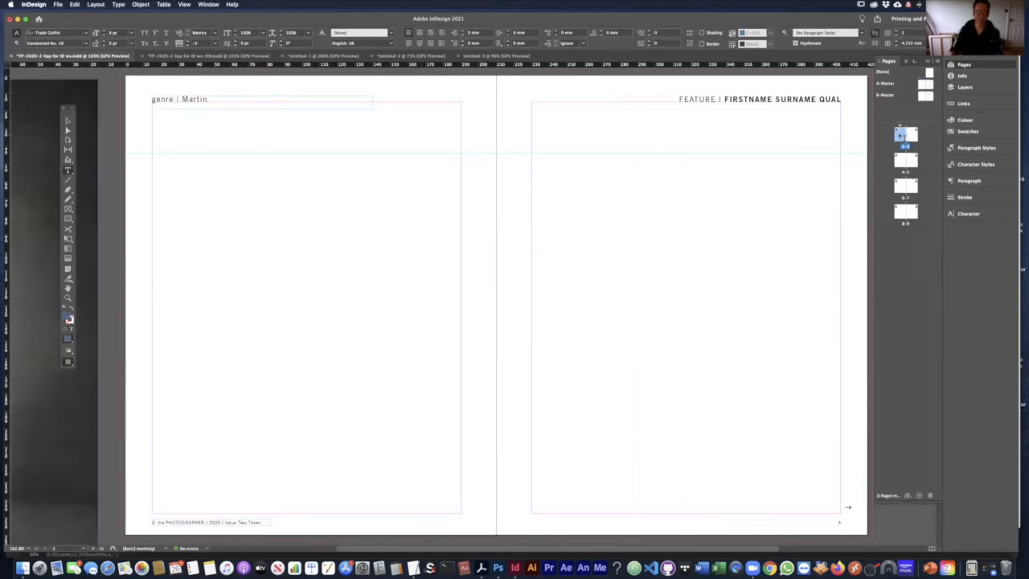
double_click(899, 160)
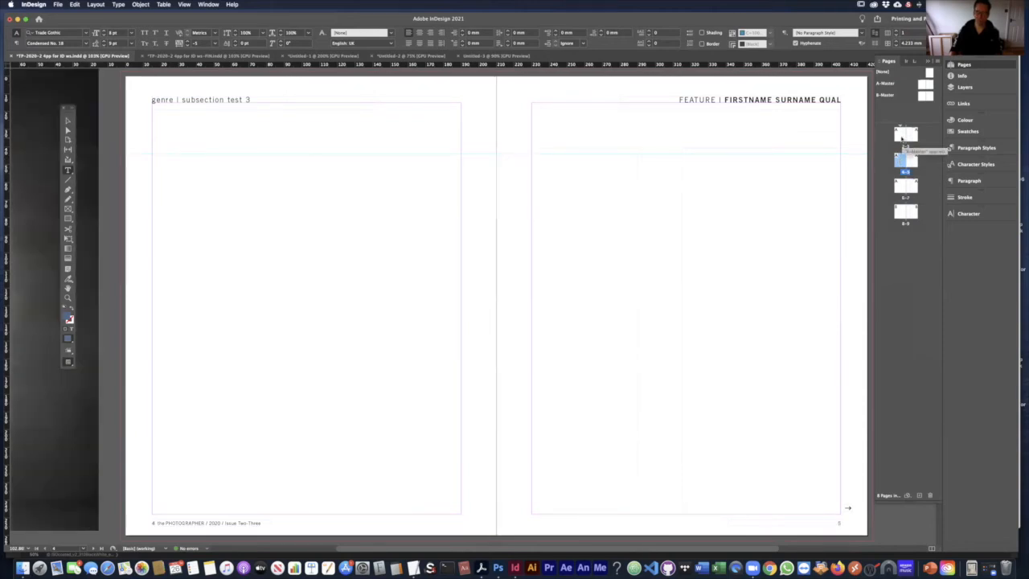
- Compare the page headers on spreads 2–3, 4–5, 6–7 and 8–9
double_click(901, 137)
double_click(899, 160)
double_click(906, 185)
double_click(901, 212)
double_click(903, 158)
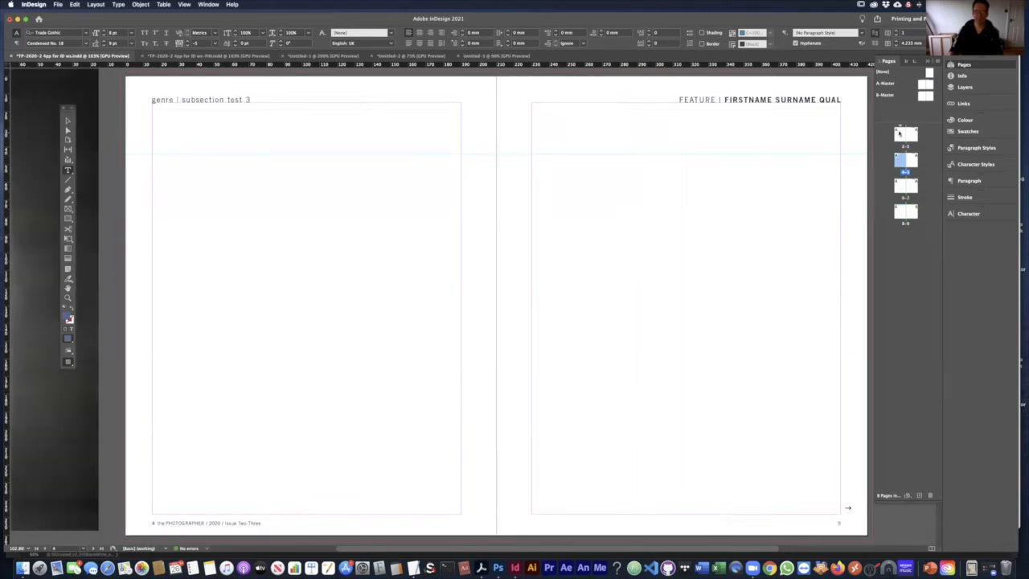
- Override only the "FEATURE | FIRSTNAME SURNAME QUAL" header frame on page 5, leaving the other master items locked
left_click(900, 134)
left_click(67, 119)
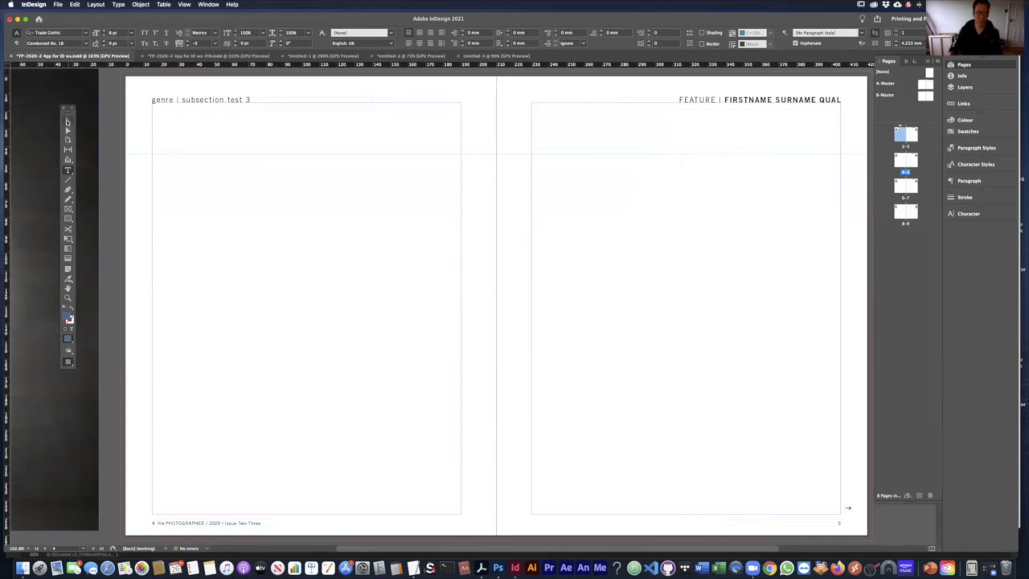
scroll(749, 148, "right", 3)
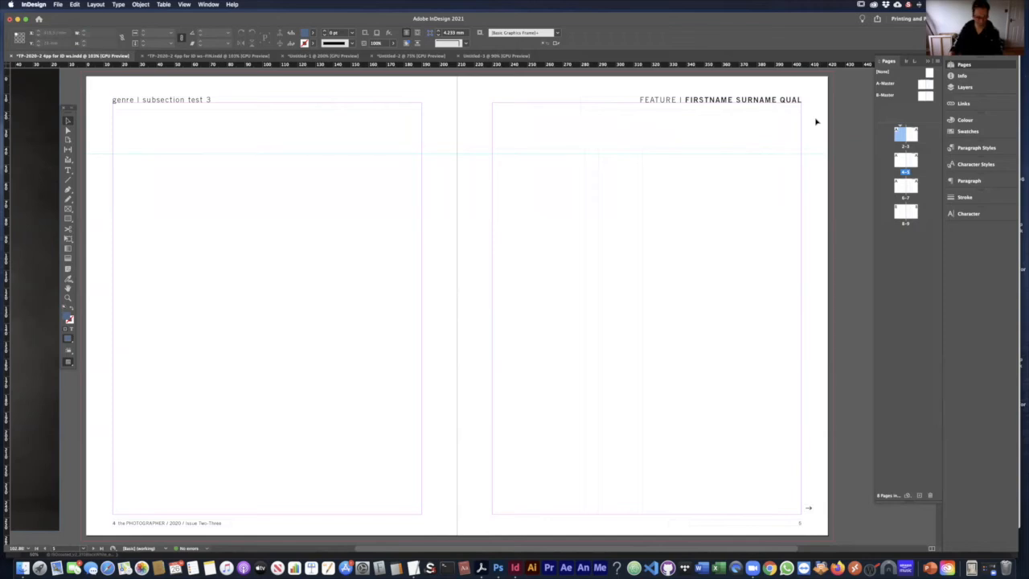
left_click(766, 102)
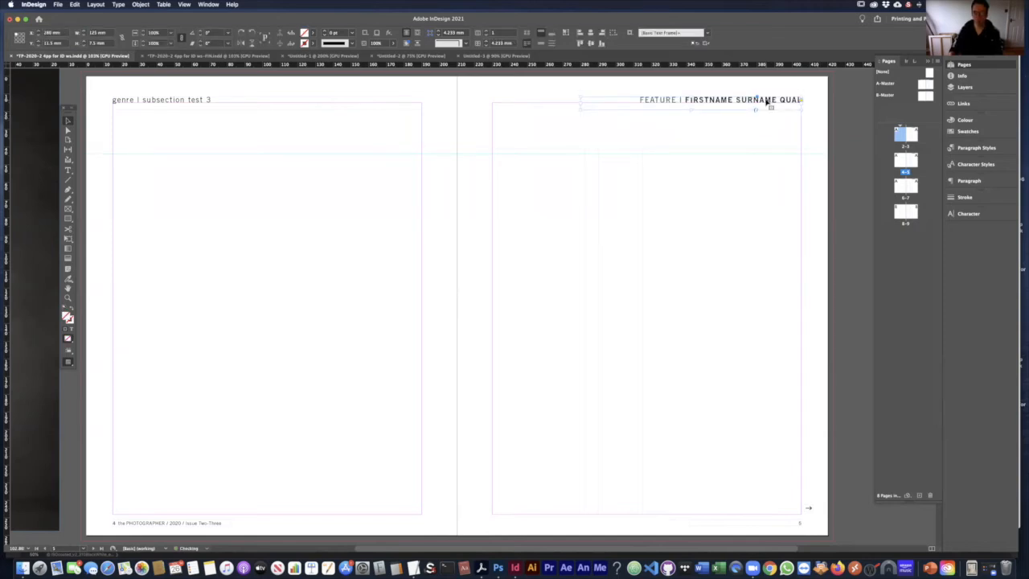
left_click(809, 116)
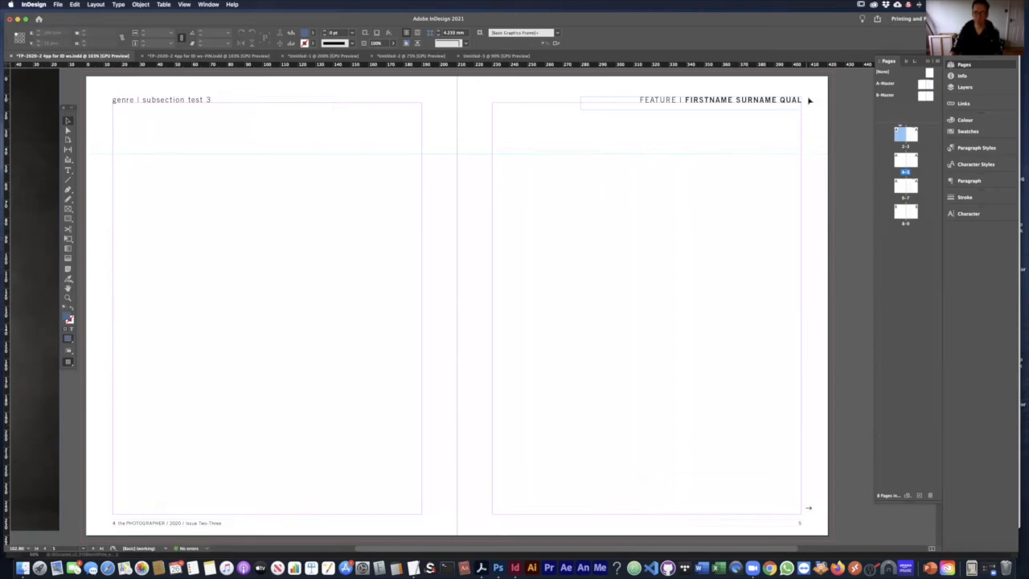
- Override the narrow and the wide text column frames on page 5 individually
left_click(573, 182)
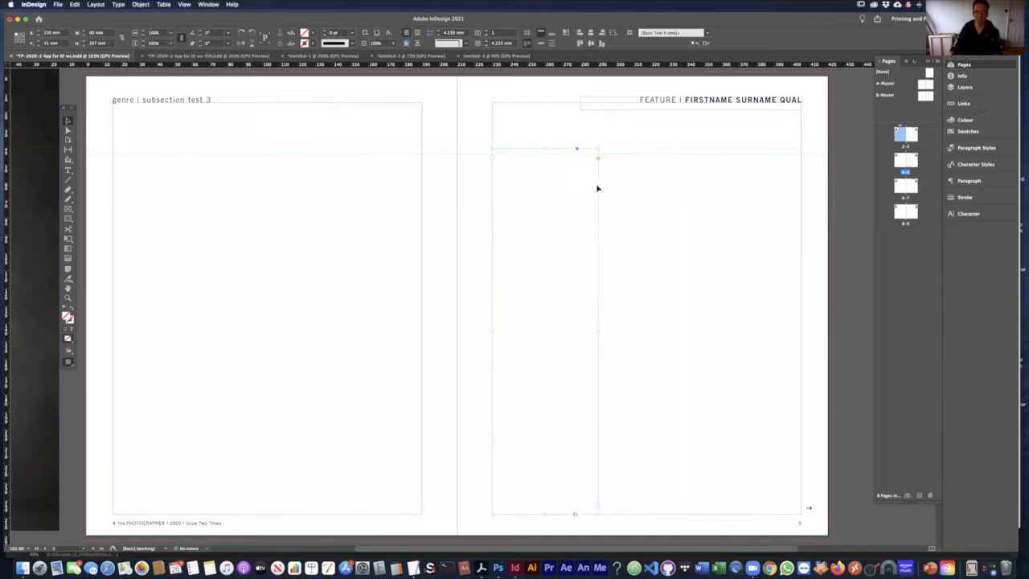
double_click(569, 174)
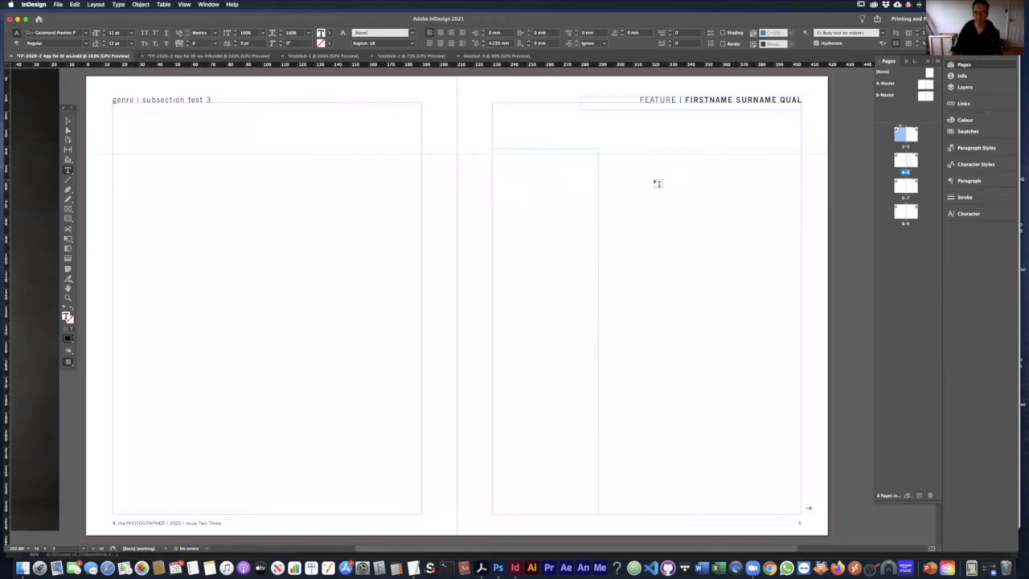
left_click(68, 121)
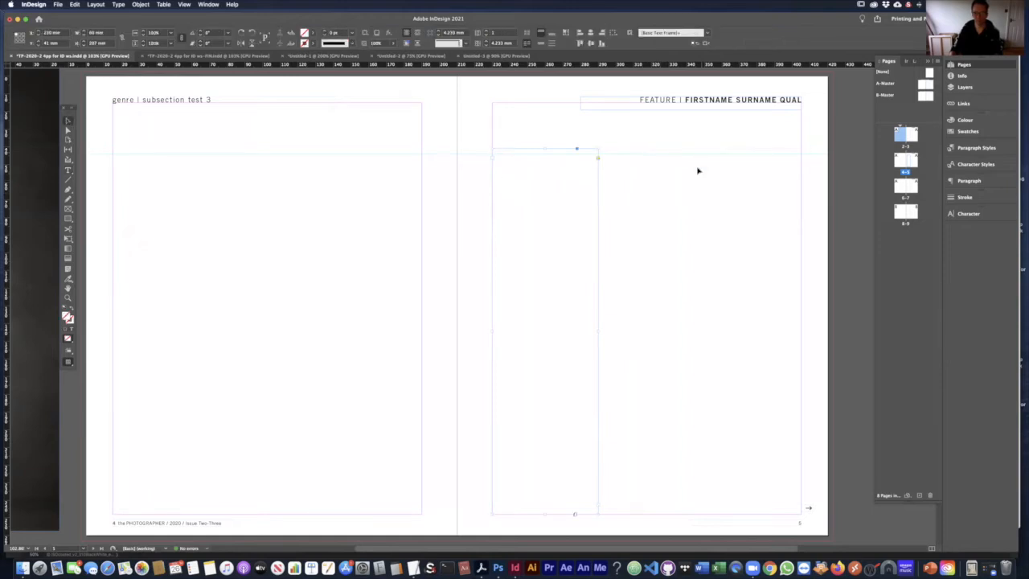
left_click(698, 170)
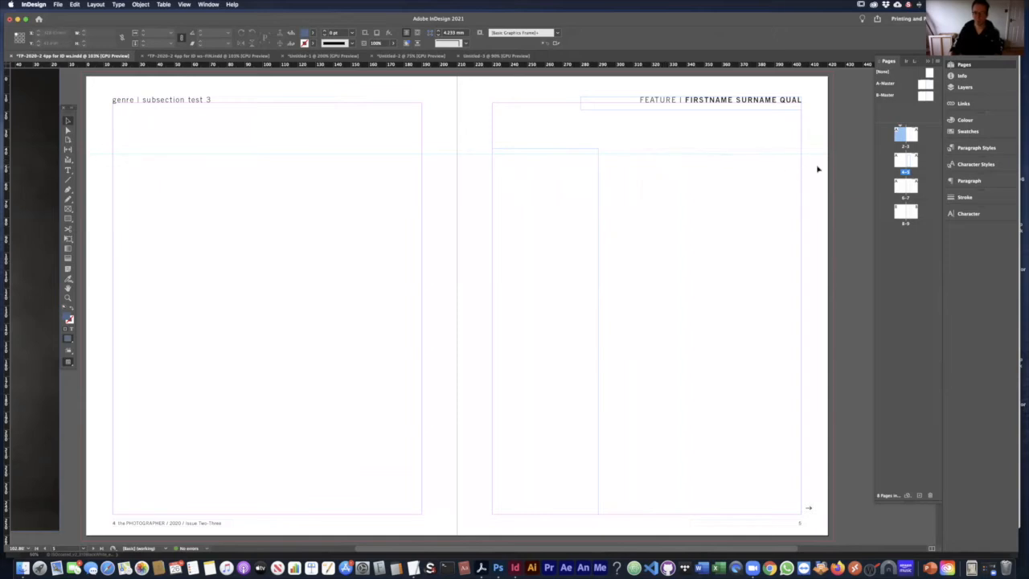
left_click(765, 180, "shift+super")
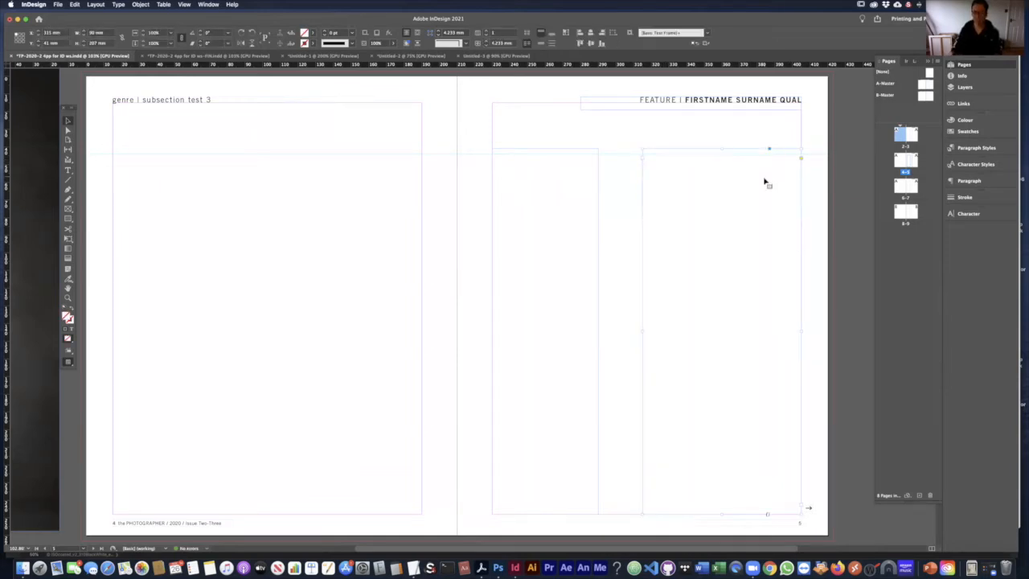
left_click(818, 228)
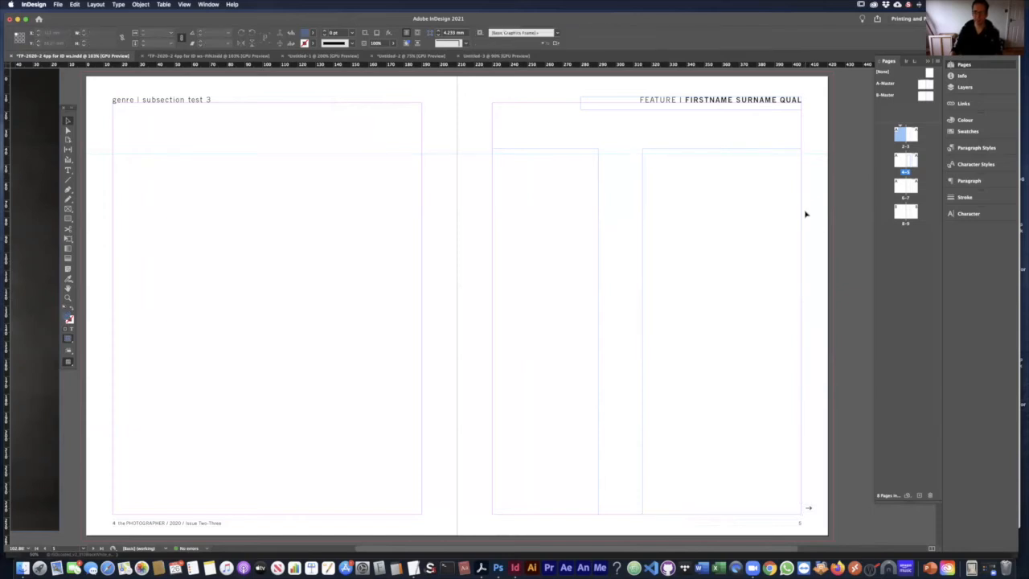
- Change the issue text in A-Master's left footer to "Issue Four"
left_click_drag(600, 360, 611, 318)
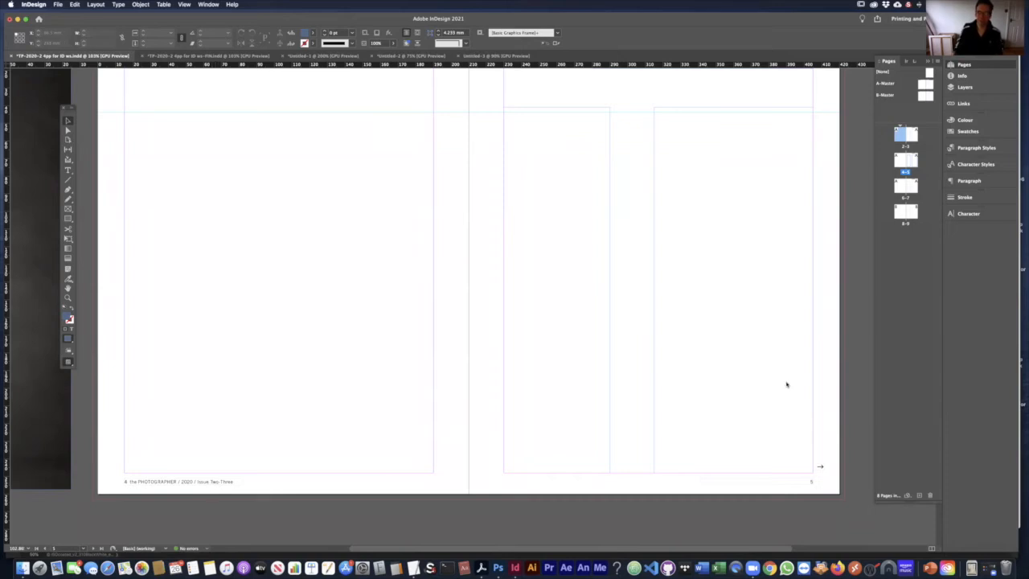
double_click(920, 86)
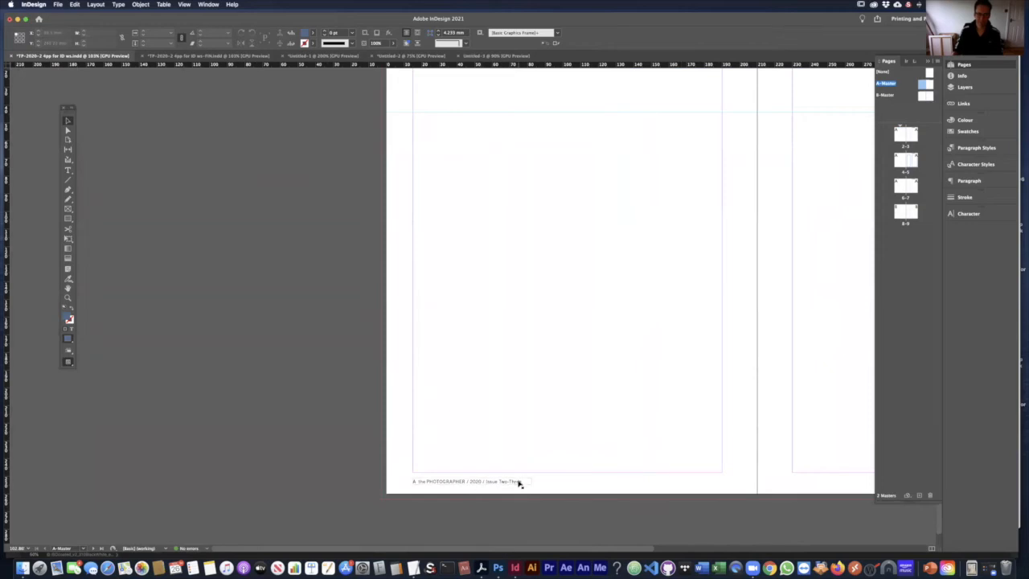
double_click(519, 482)
left_click_drag(499, 481, 522, 480)
type("#our")
left_click(68, 120)
- Compare the footers on spreads 2–3, 4–5, 6–7 and 8–9 to check which pages follow the A-Master change
left_click(902, 137)
double_click(900, 135)
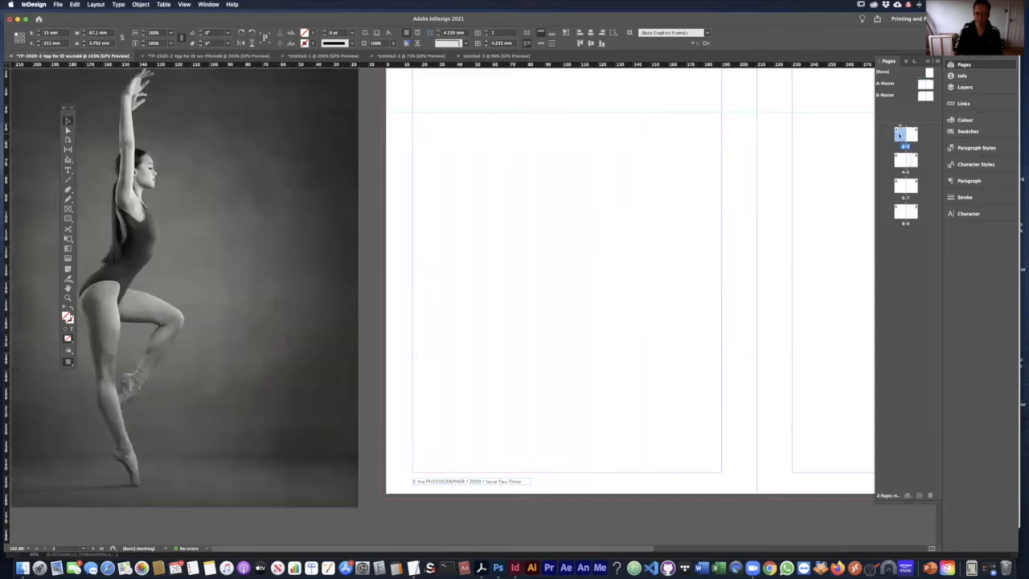
double_click(901, 213)
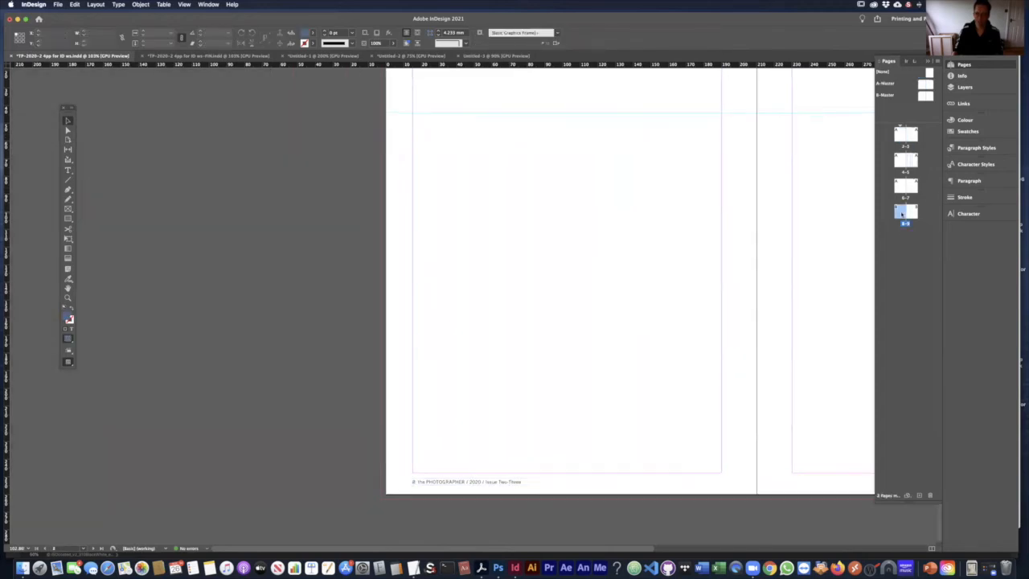
double_click(900, 186)
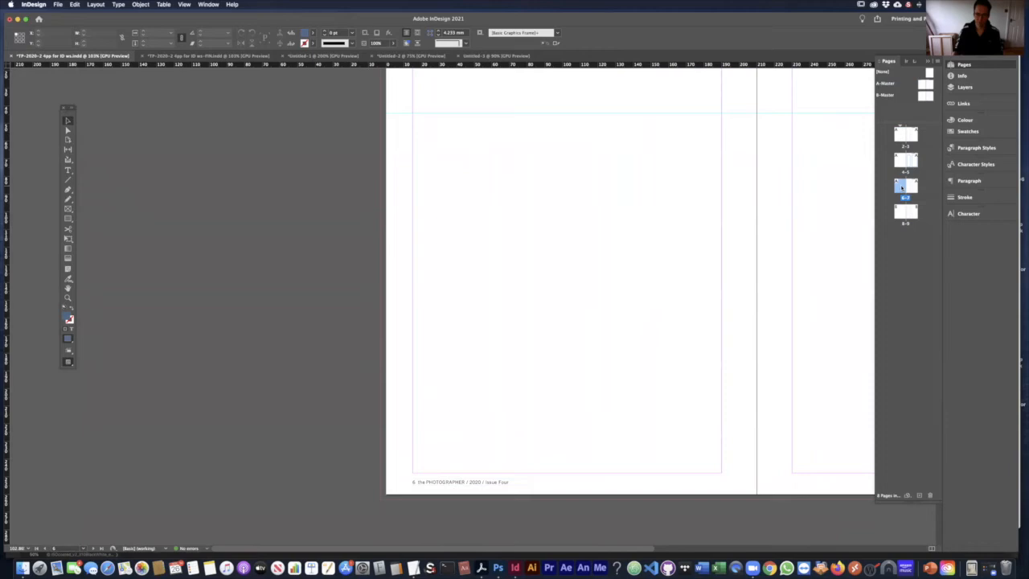
double_click(900, 162)
double_click(898, 187)
double_click(900, 162)
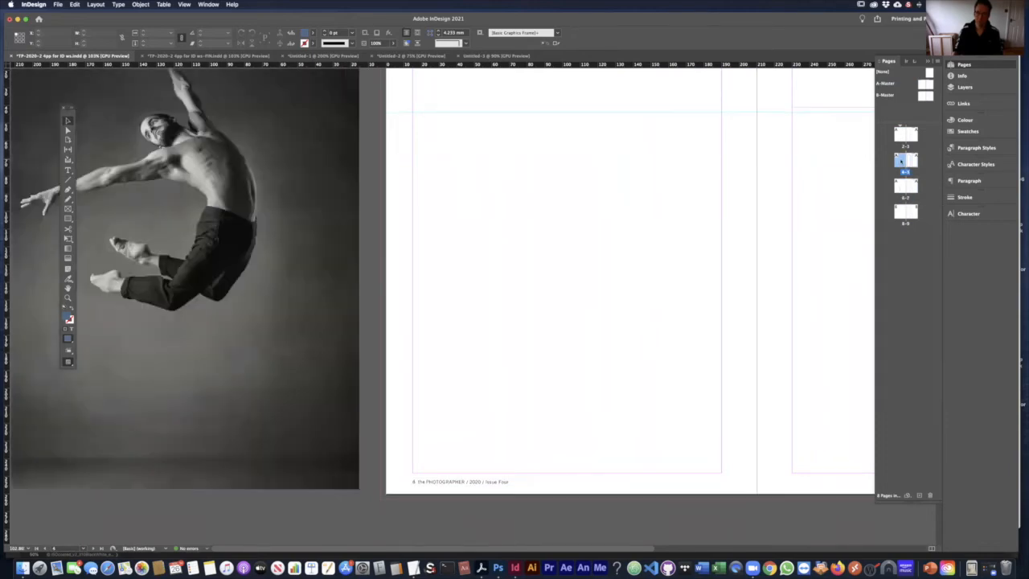
double_click(898, 135)
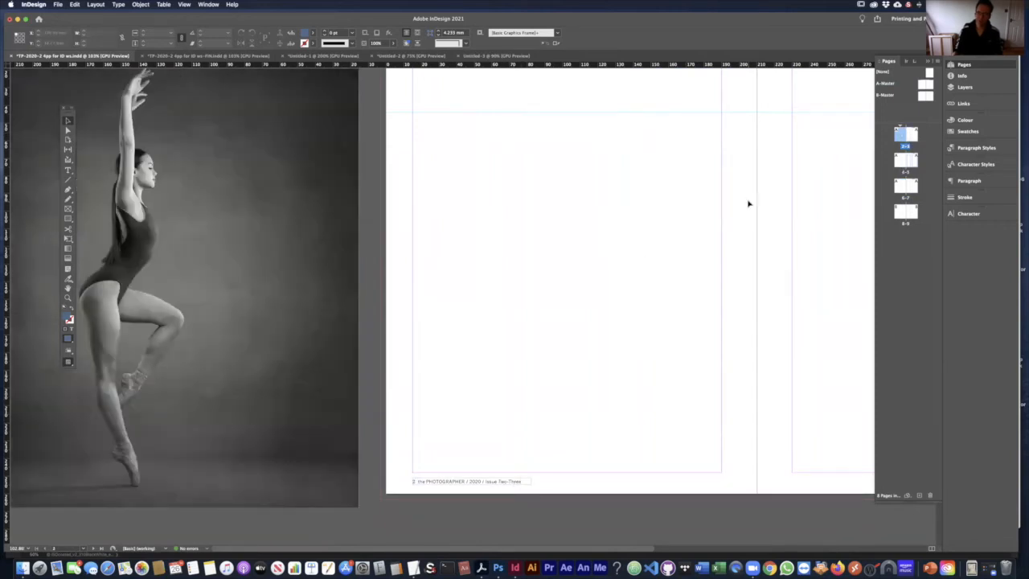
double_click(902, 212)
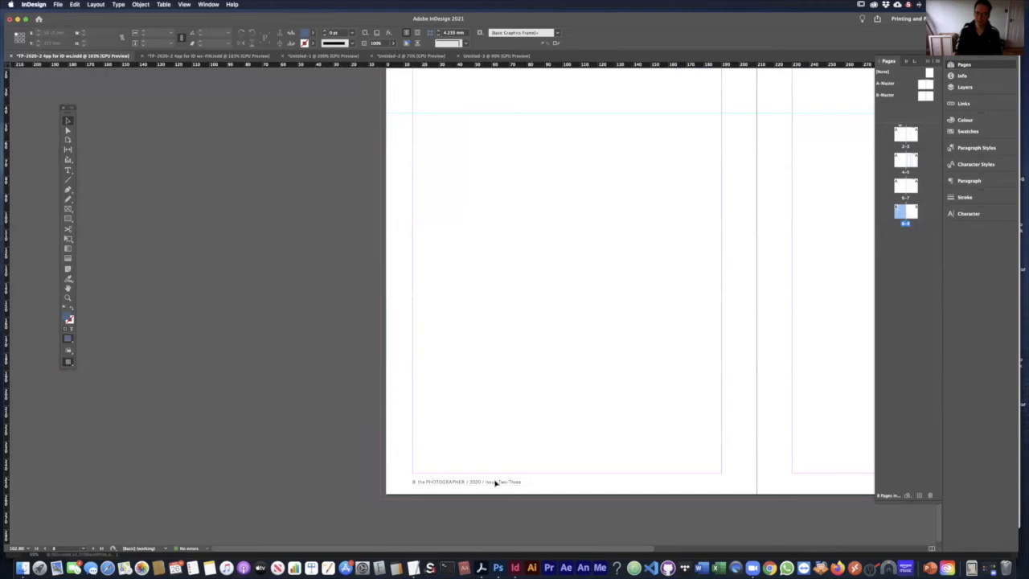
- Change the issue text in B-Master's left footer to "Issue Four" and check the footer on spread 8–9
double_click(887, 95)
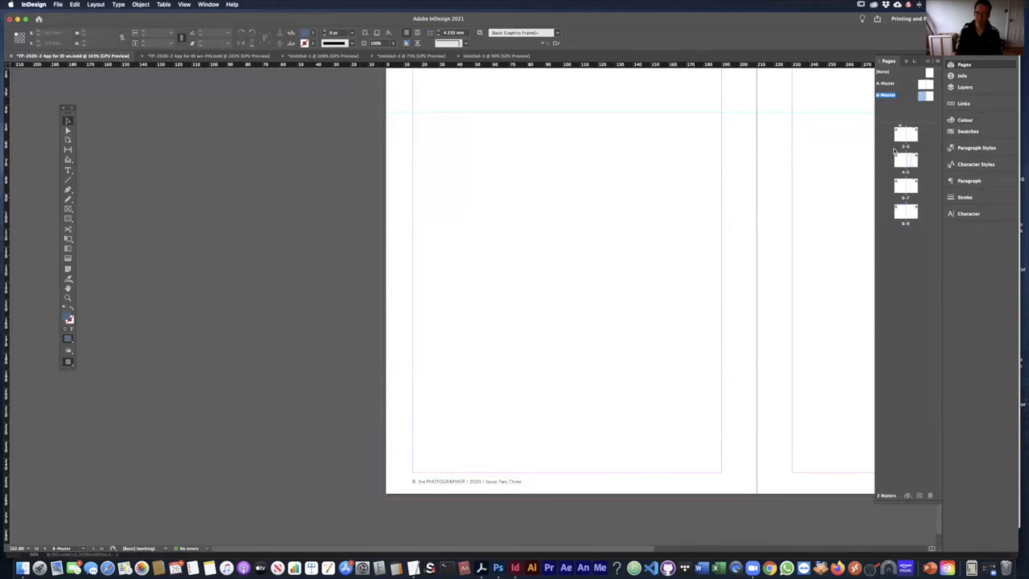
double_click(924, 95)
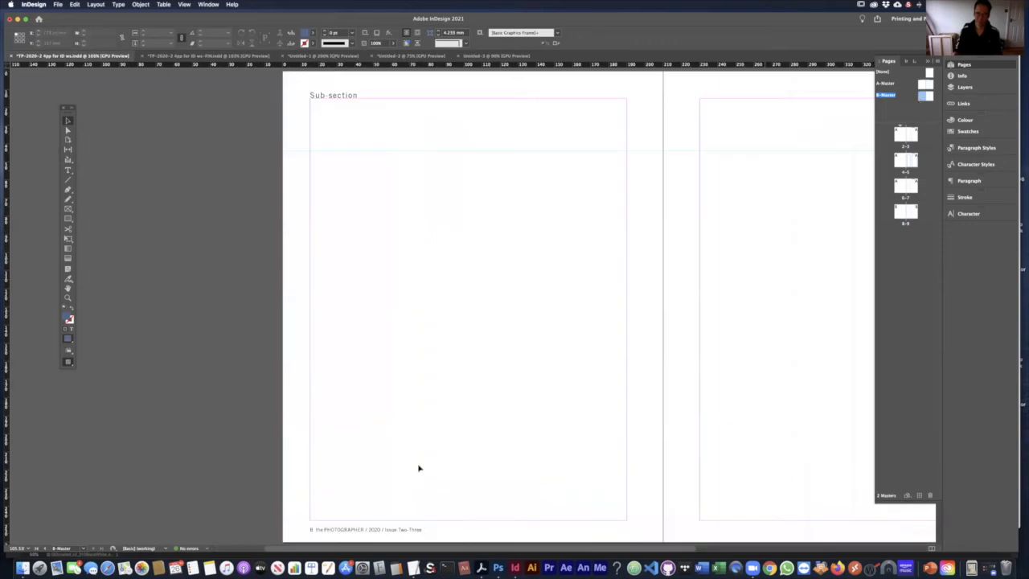
double_click(414, 529)
key("shift+Left")
key("shift+Left")
key("shift+Left")
key("shift+Left")
key("shift+Left")
key("shift+Left")
key("shift+Left")
key("shift+Left")
key("shift+Left")
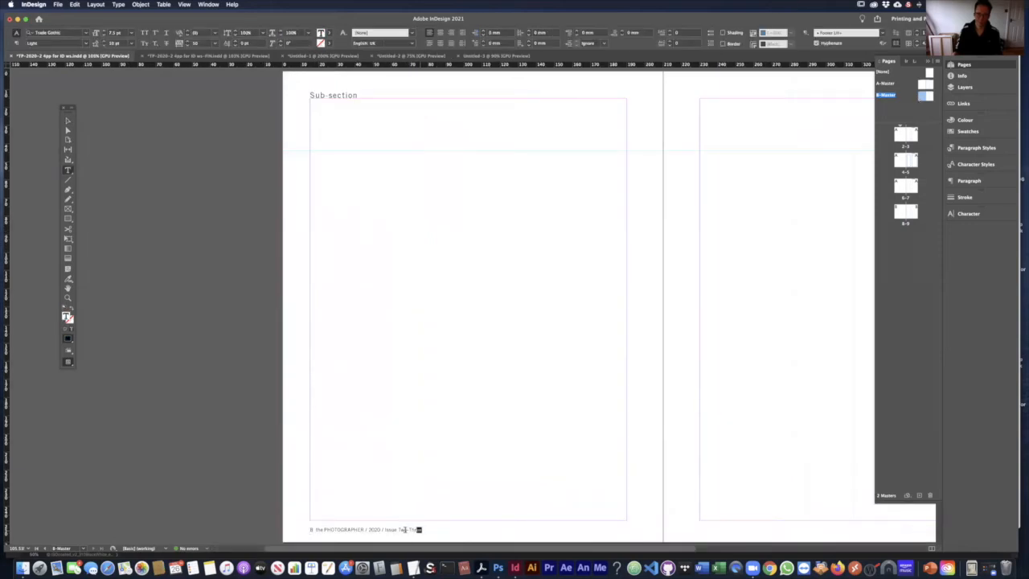
type("Four")
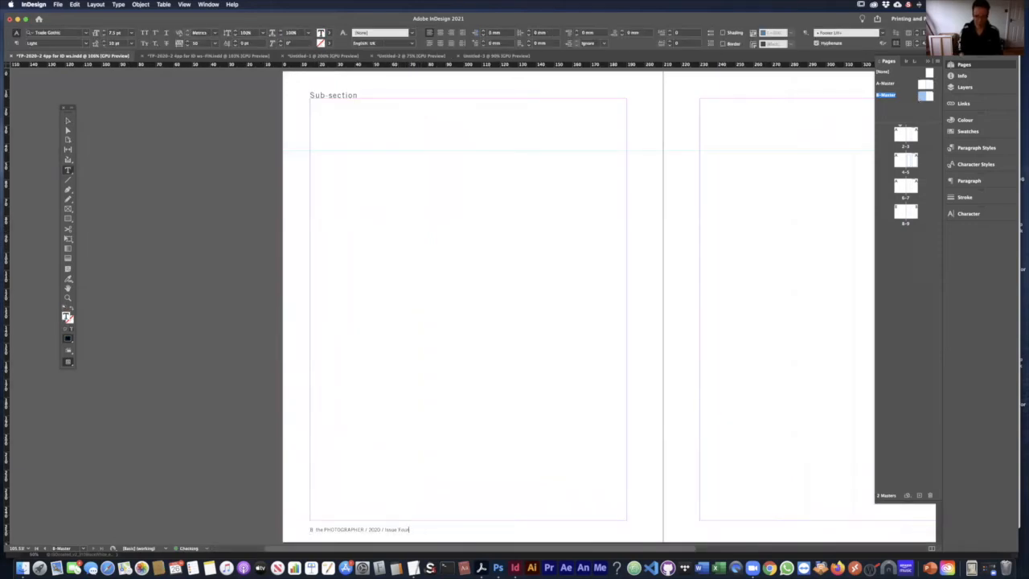
left_click(68, 120)
left_click(422, 219)
double_click(905, 212)
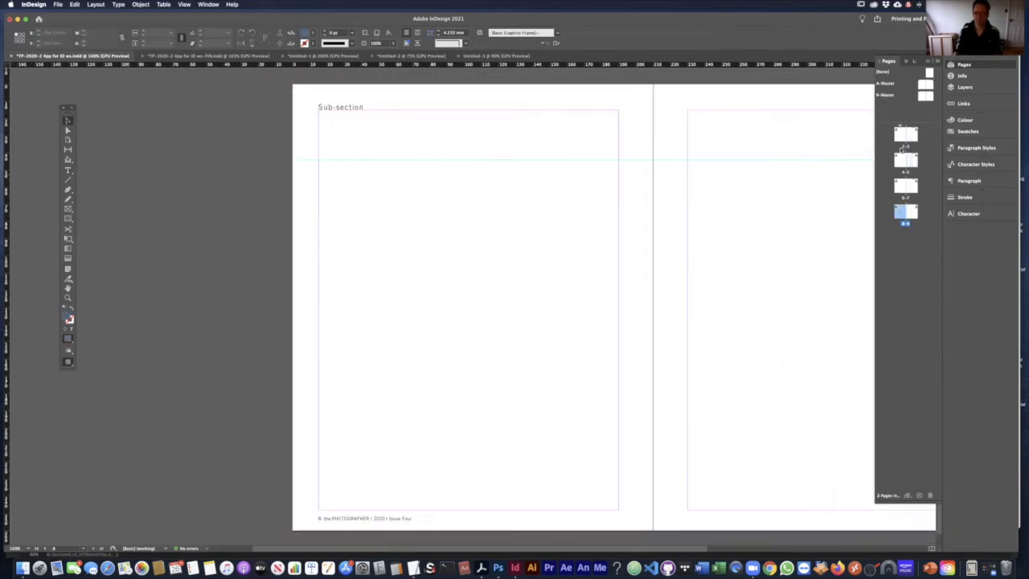
- Override both text column frames and the header frame on page 3
double_click(904, 134)
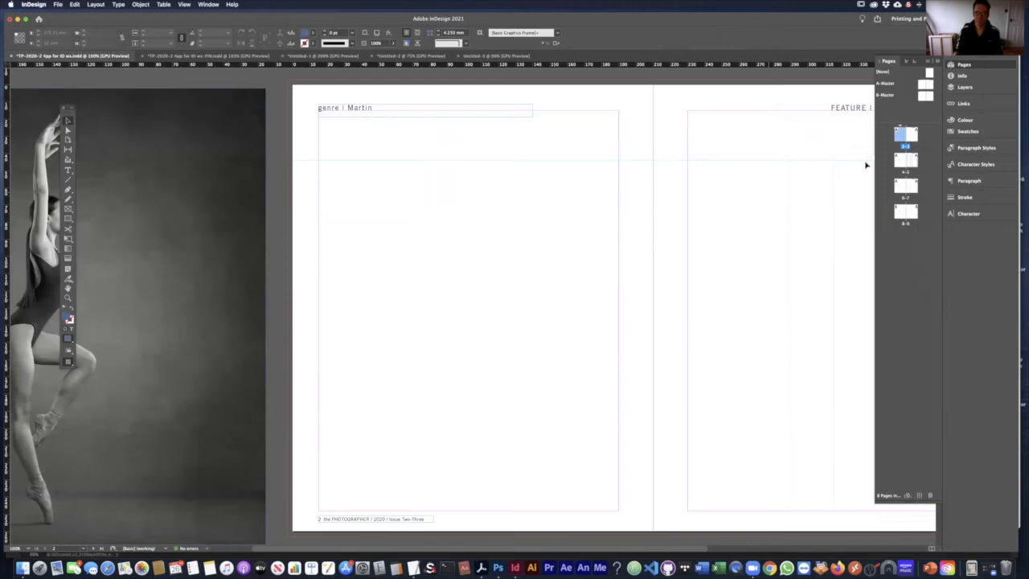
left_click_drag(804, 196, 659, 192)
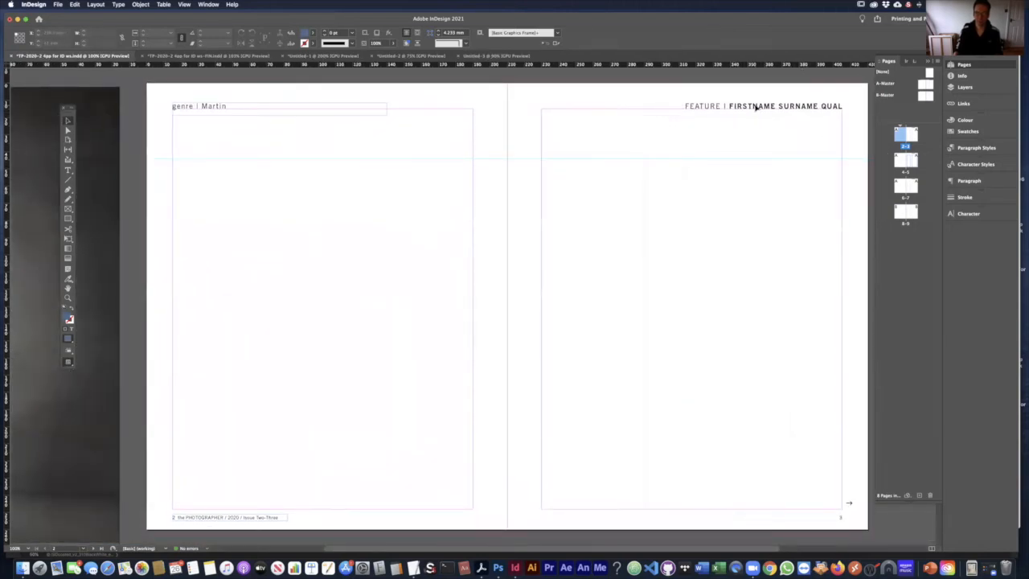
left_click(904, 258)
left_click_drag(777, 184, 736, 188)
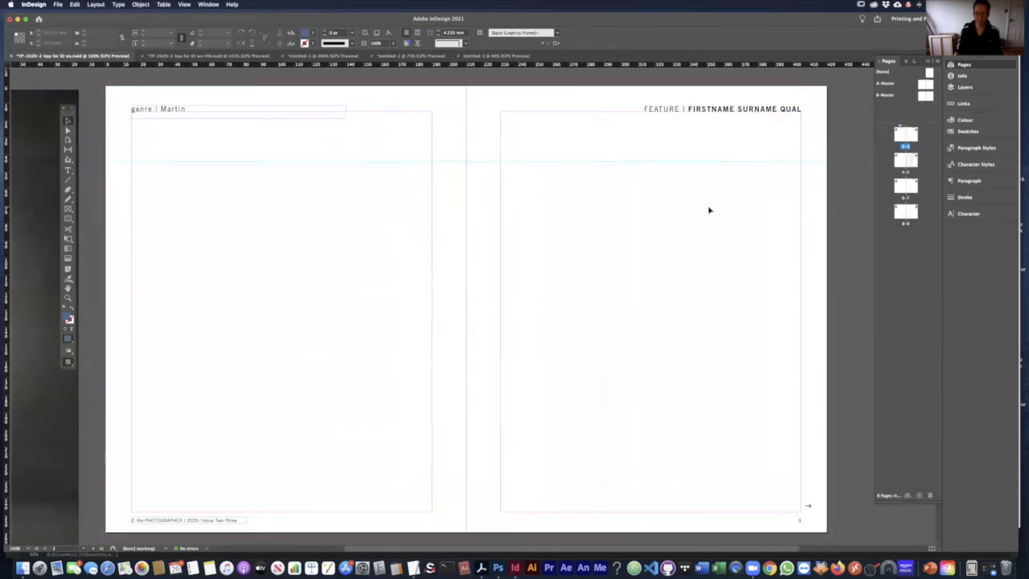
key("alt+shift+super+v")
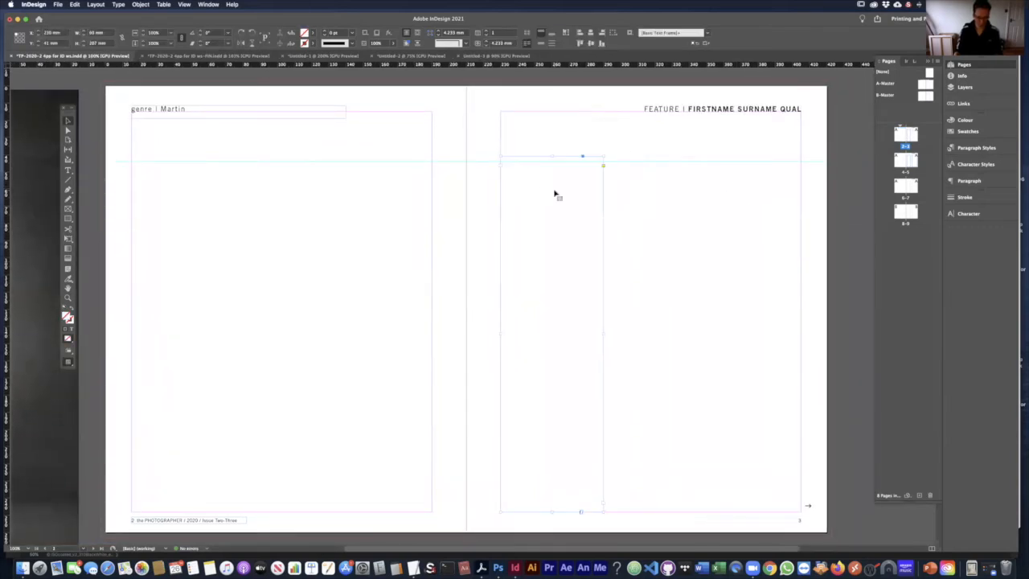
left_click(684, 175, "shift")
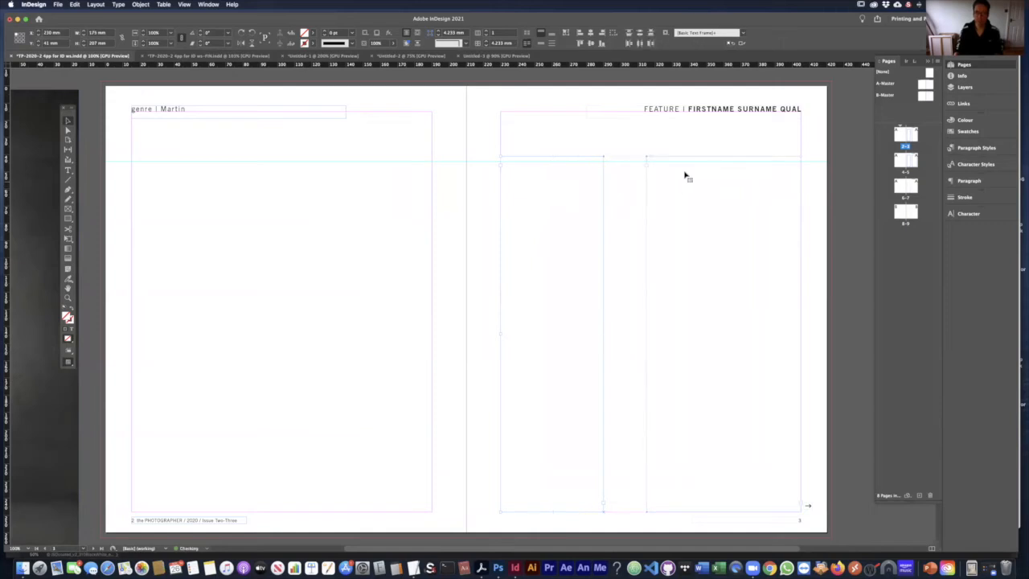
left_click(696, 108, "shift+super")
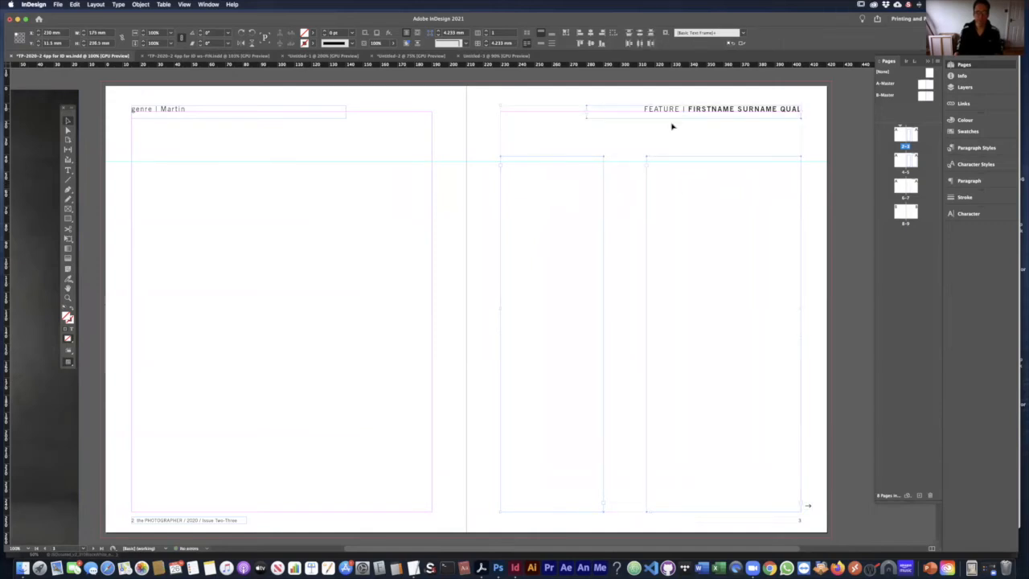
left_click(815, 118)
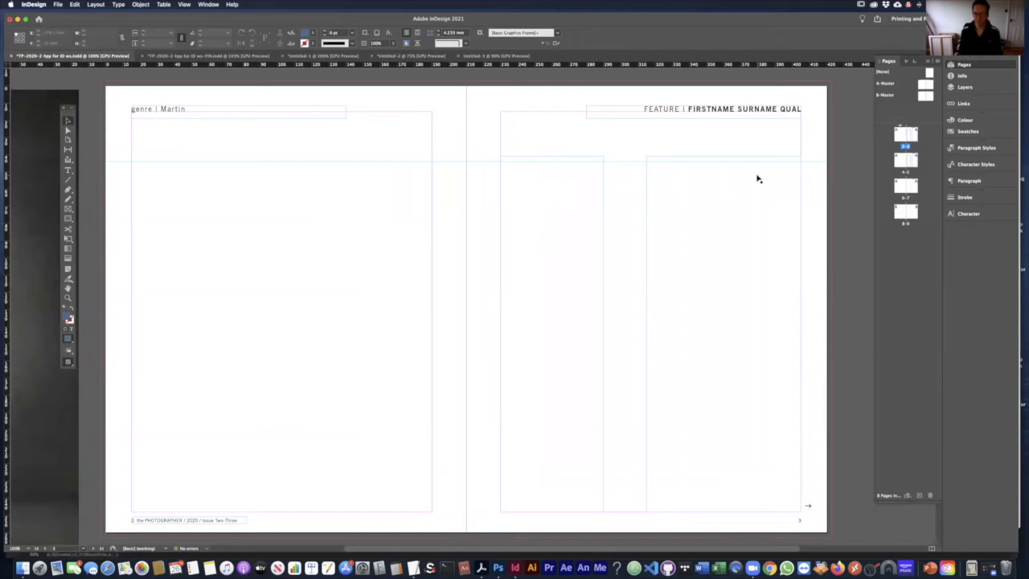
- Delete the overridden wide text column from page 3 and select the narrow column frame
left_click(742, 192)
key("Delete")
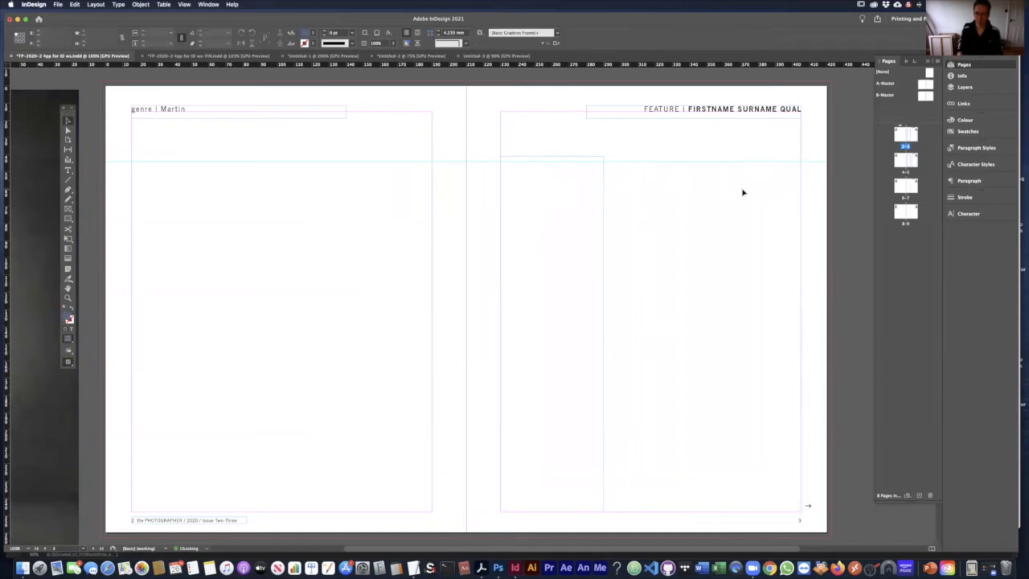
left_click(528, 218)
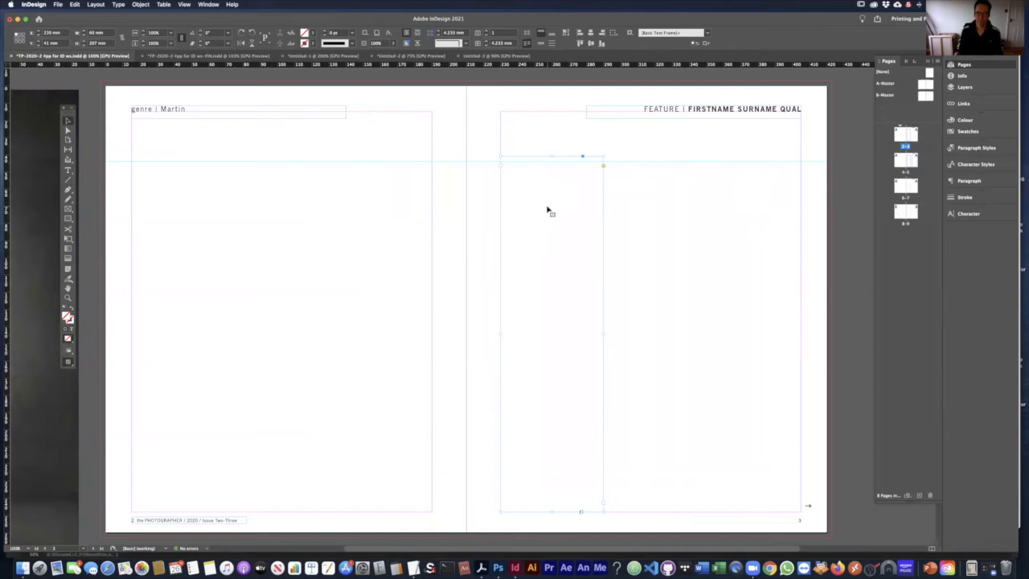
- Replace "FEATURE" in page 3's overridden header with the dummy text "SJKLFGJ FGJKFD"
left_click(661, 112)
triple_click(660, 111)
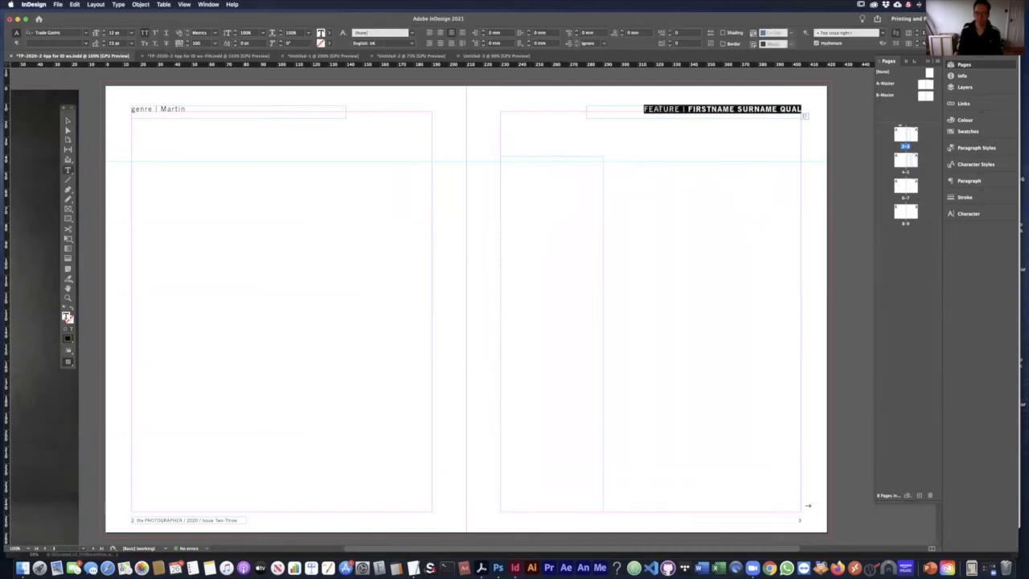
left_click(720, 109)
double_click(673, 110)
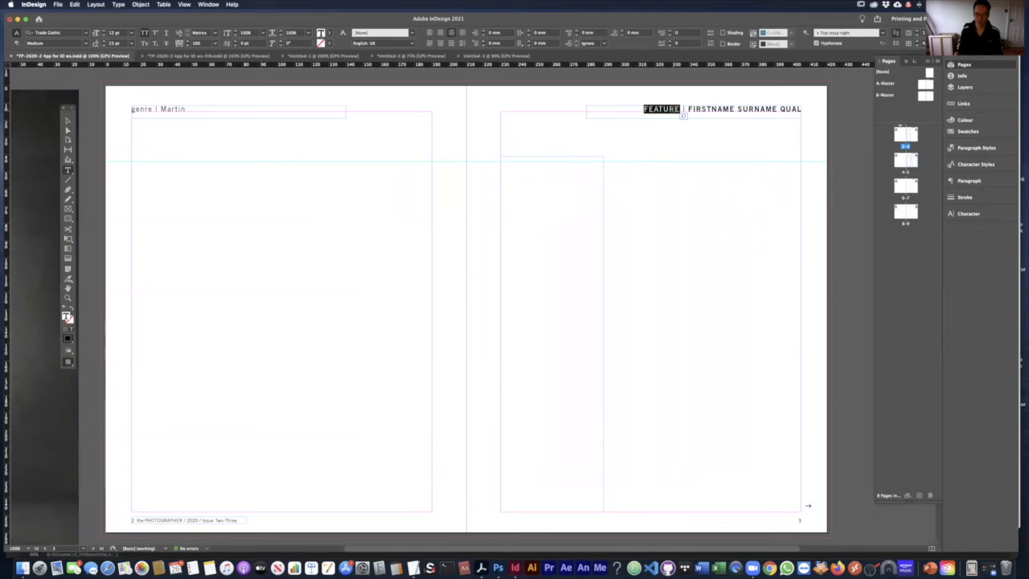
type("SJKLFGJ FGJKFD")
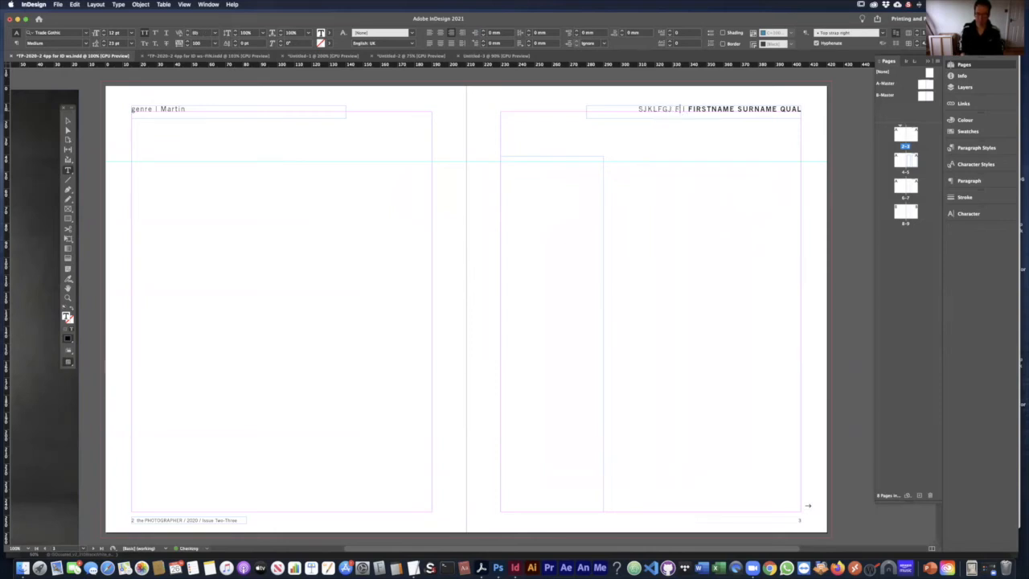
- Replace "FIRSTNAME SURNAME QUAL" in page 3's header with the dummy text "FSGKLJD JDG FK ABIPP"
left_click_drag(688, 108, 774, 107)
type("FSGKLJD JDG FK")
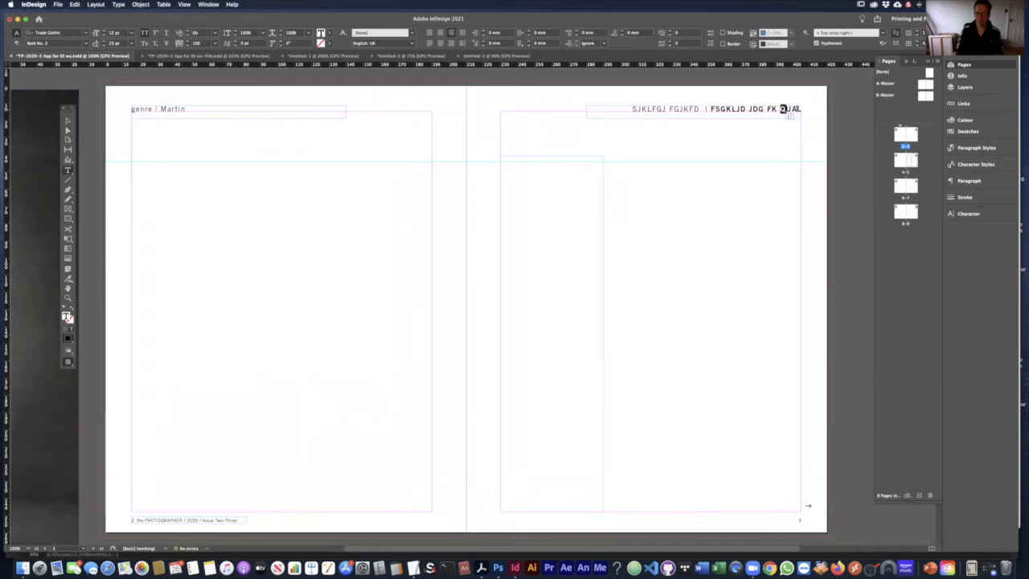
left_click_drag(779, 108, 802, 108)
type("ABIPP")
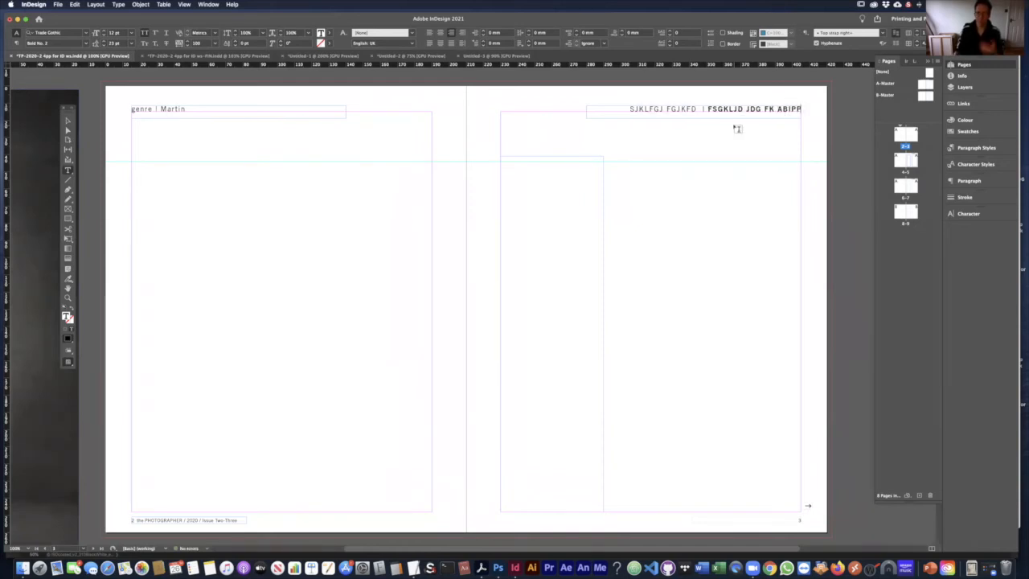
- Move the dancer photo from the pasteboard onto page 3, its top edge on the horizontal guide and its outer edge on the bleed line
left_click_drag(549, 151, 293, 153)
left_click(68, 121)
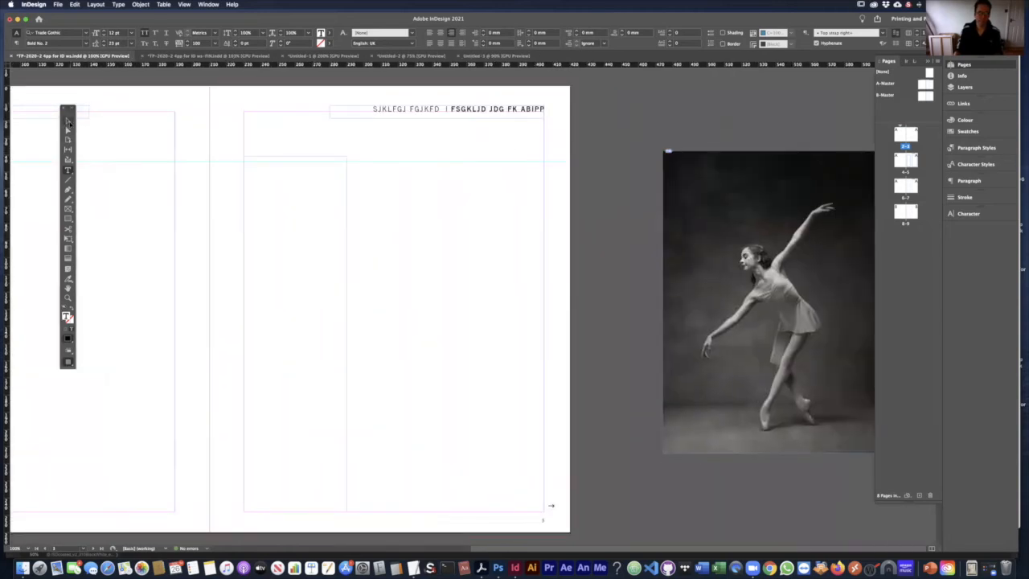
left_click(821, 192)
left_click_drag(823, 187, 516, 197)
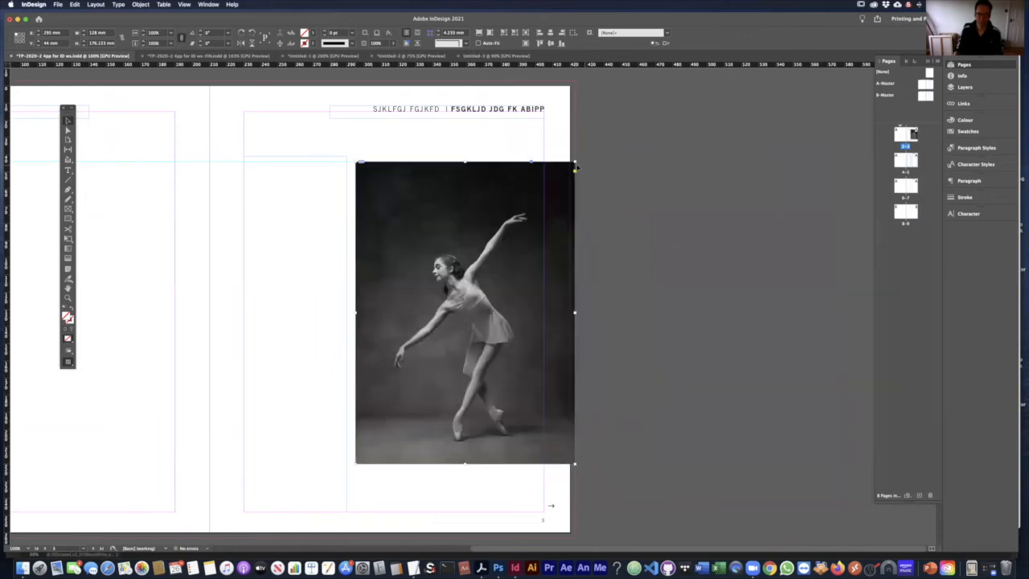
left_click(351, 164)
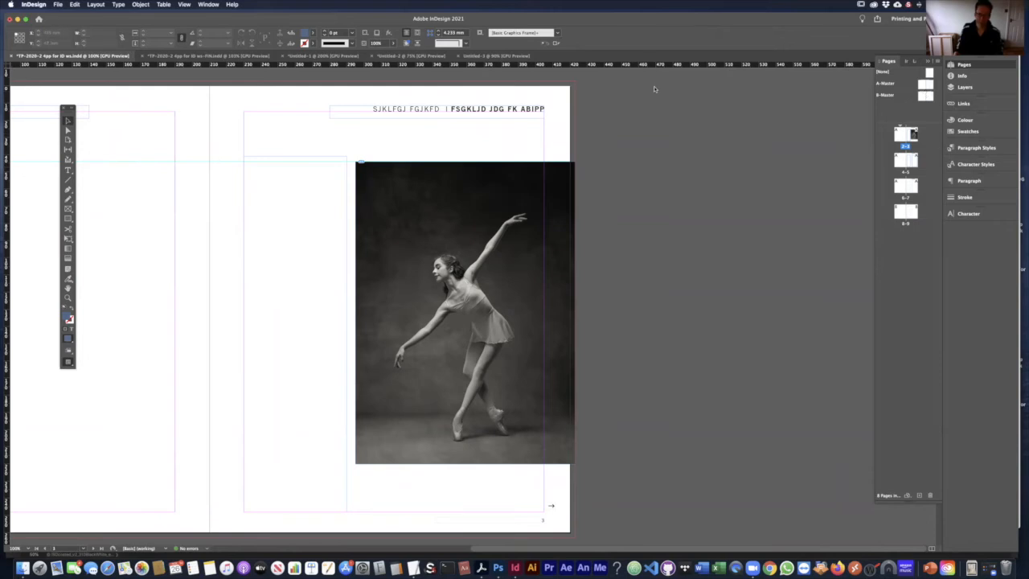
- Try a horizontal guide at about 64 mm on A-Master's right page, check it on the document pages, and undo it
double_click(923, 84)
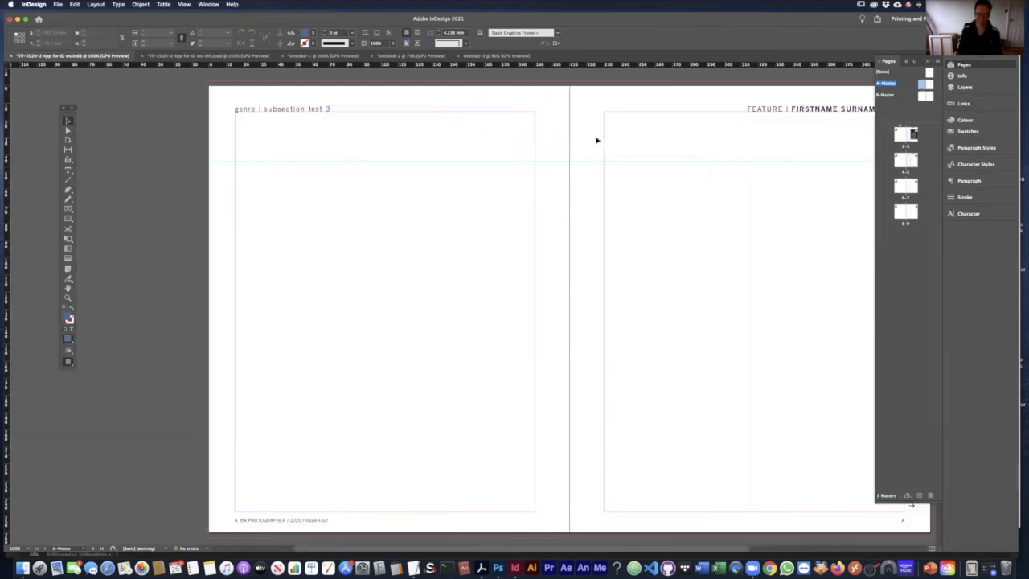
mouse_move(592, 69)
left_mouse_down()
mouse_move(595, 153)
mouse_move(599, 64)
mouse_move(606, 69)
left_mouse_up()
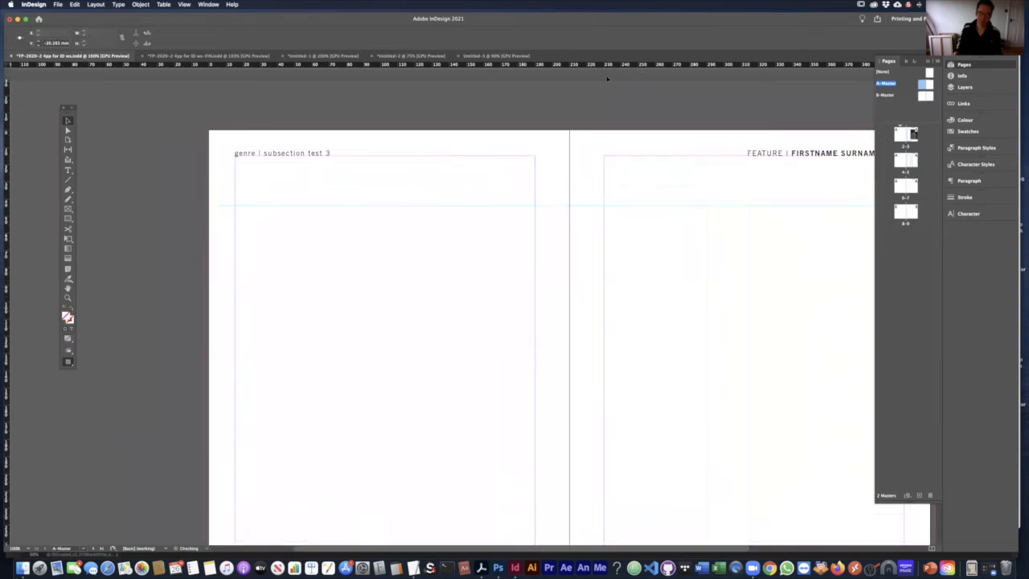
left_click_drag(619, 67, 596, 241)
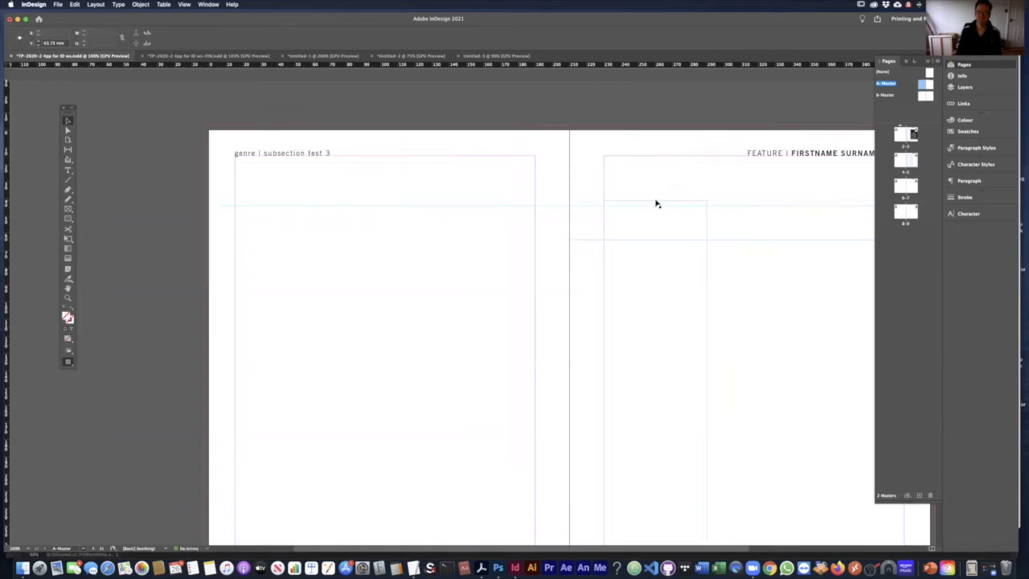
double_click(913, 162)
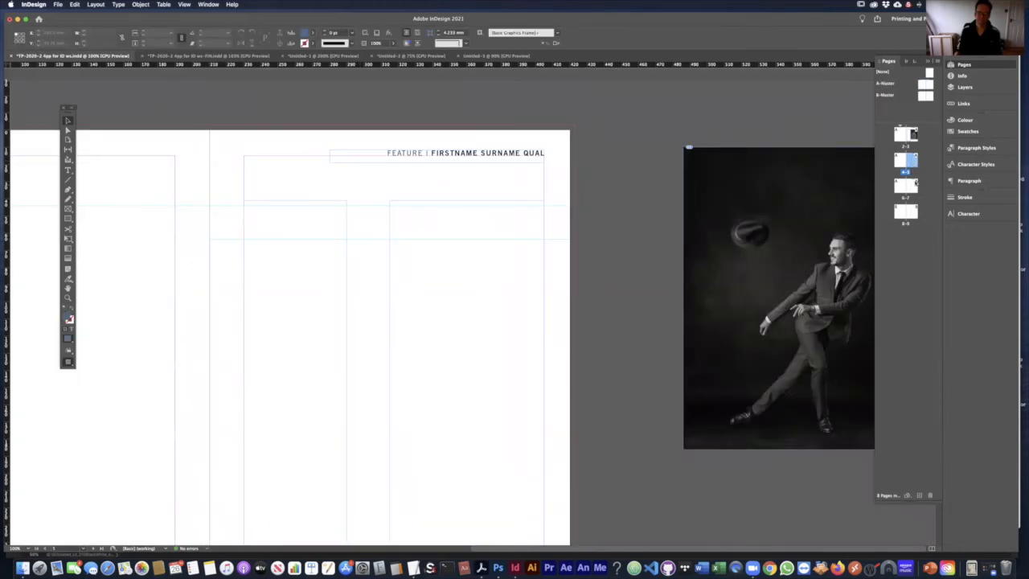
double_click(913, 135)
key("super+z")
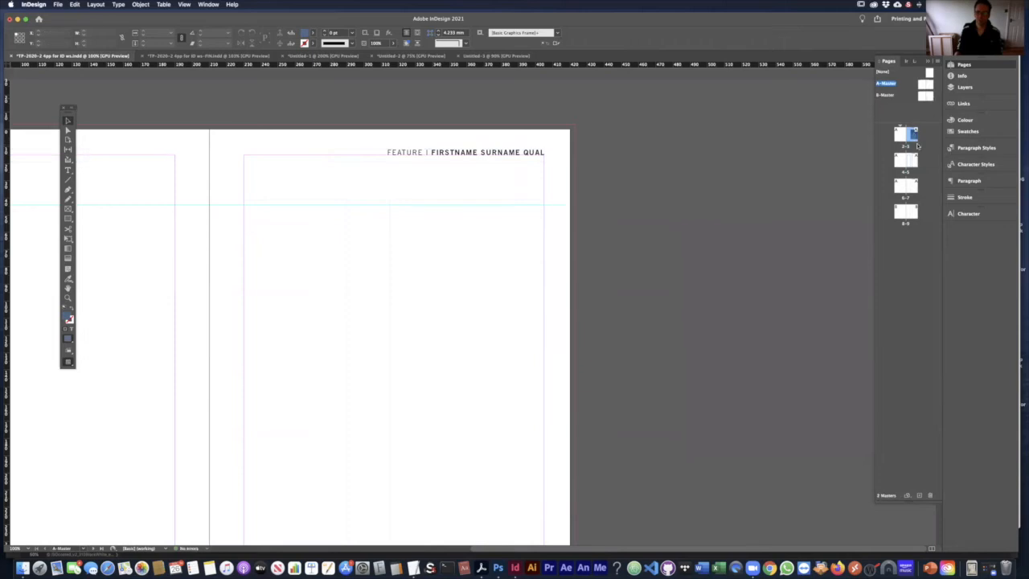
double_click(912, 136)
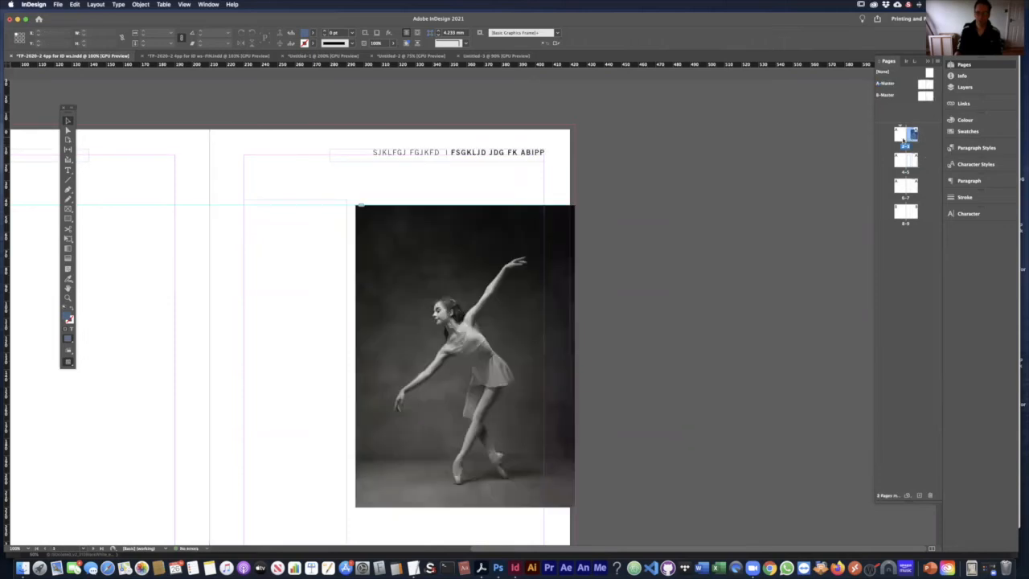
- Add a horizontal guide directly on page 3, across the dancer photo, and delete it
left_click_drag(461, 193, 723, 212)
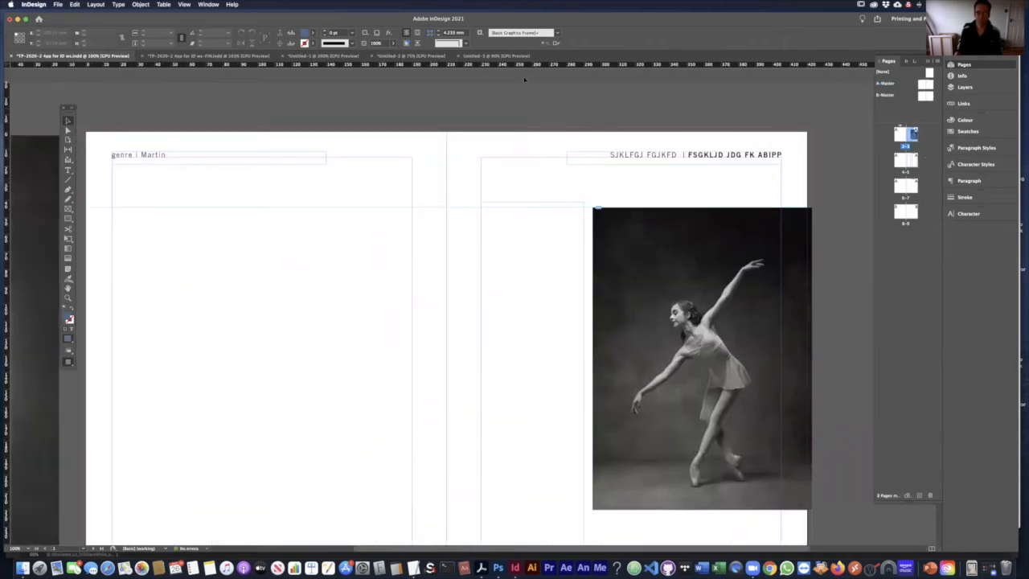
left_click_drag(519, 68, 471, 296)
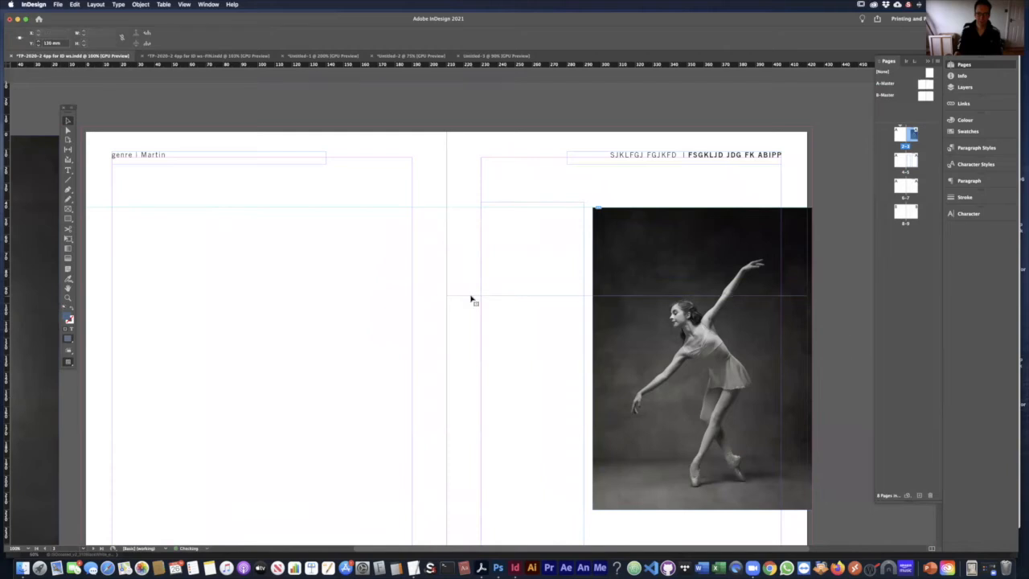
key("Delete")
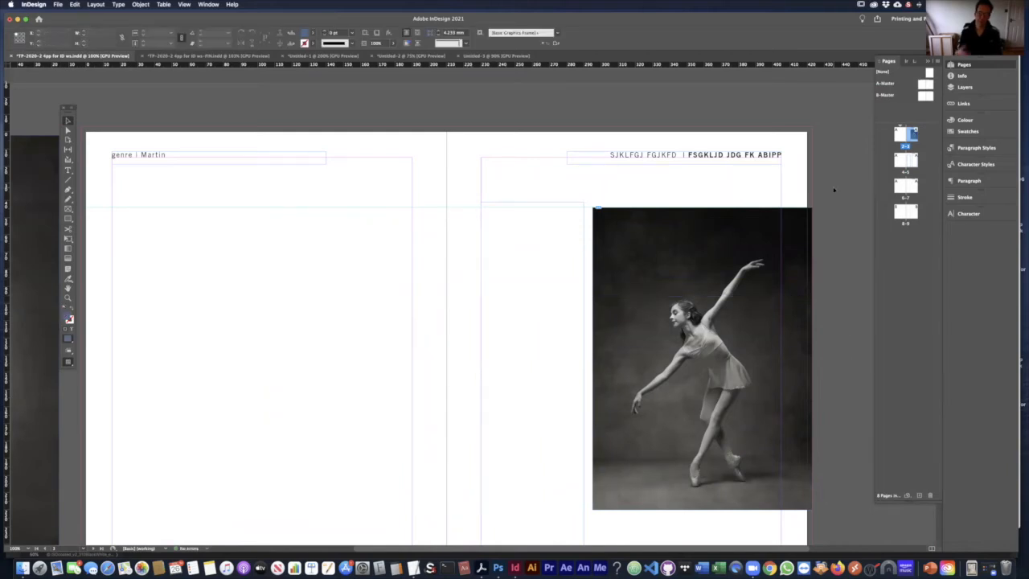
- Delete the wide text column frame from page 5
scroll(835, 198, "down", 2)
scroll(835, 198, "down", 2)
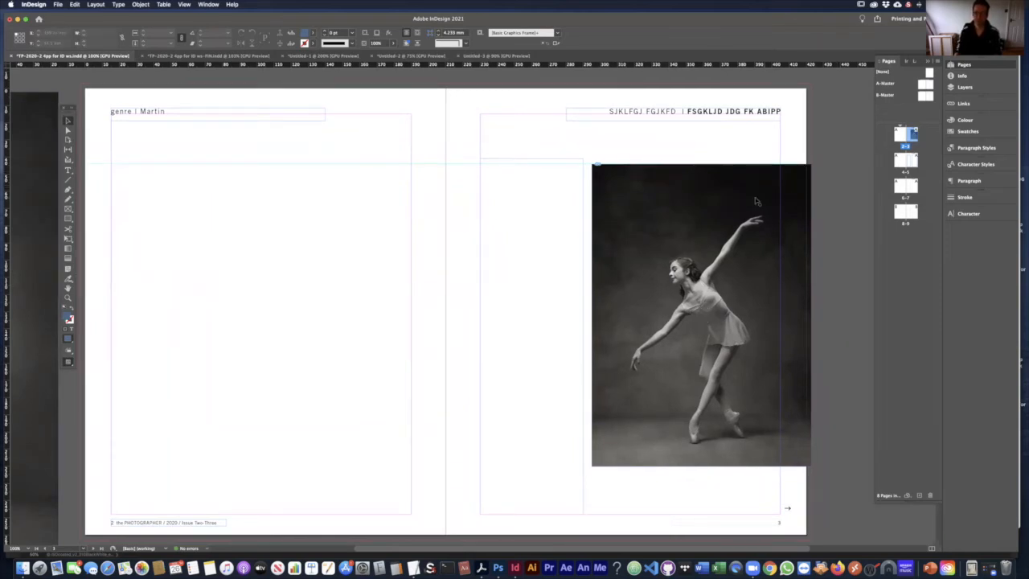
scroll(791, 133, "up", 1)
scroll(791, 134, "down", 10)
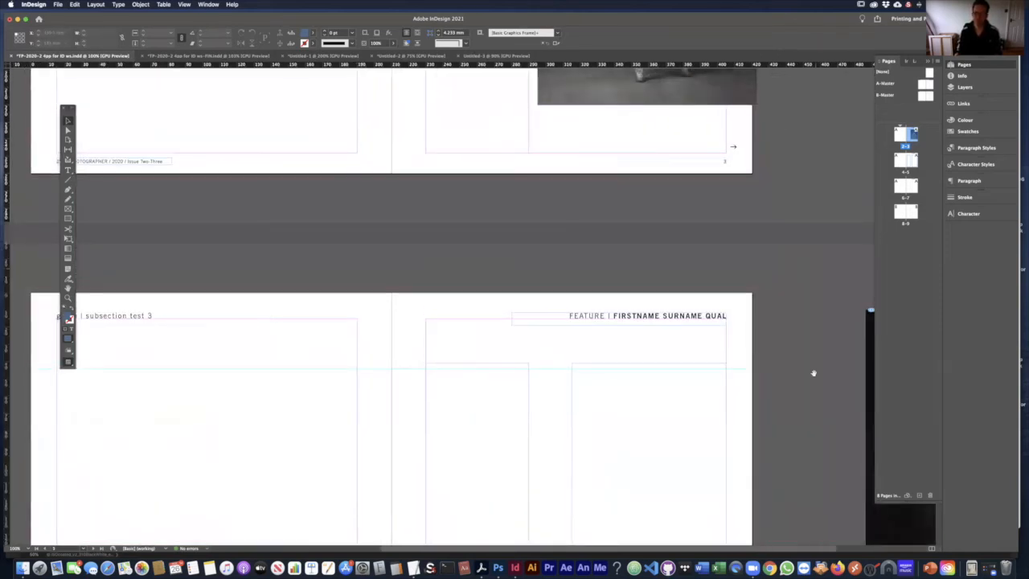
left_click(595, 189)
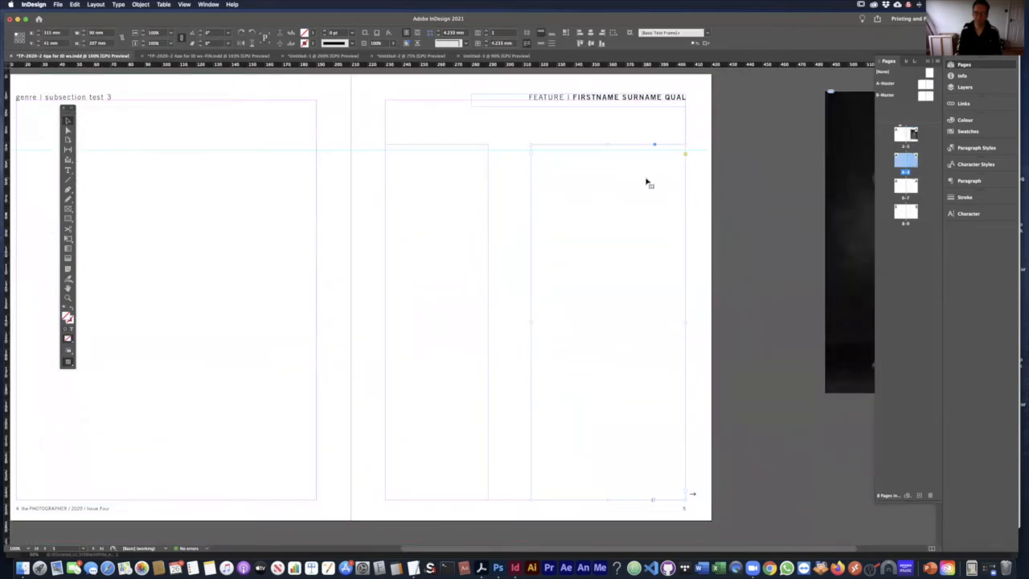
key("Delete")
- Move the photo of the man in the suit onto page 5 beside the narrow column, its top edge on the horizontal guide
left_click_drag(843, 114, 513, 173)
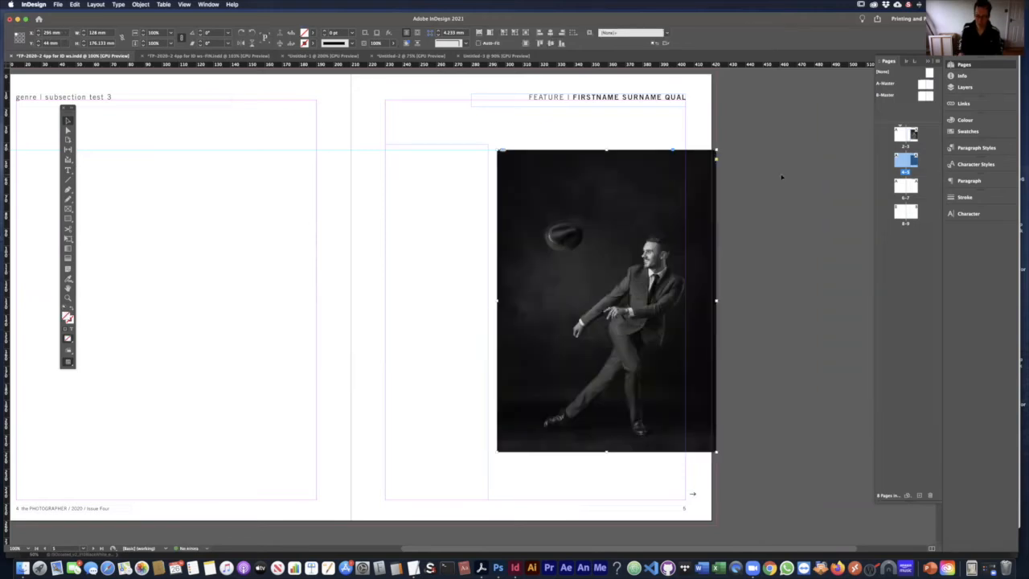
key("super+equal")
left_click_drag(732, 153, 725, 276)
key("super+0")
left_click_drag(612, 231, 836, 244)
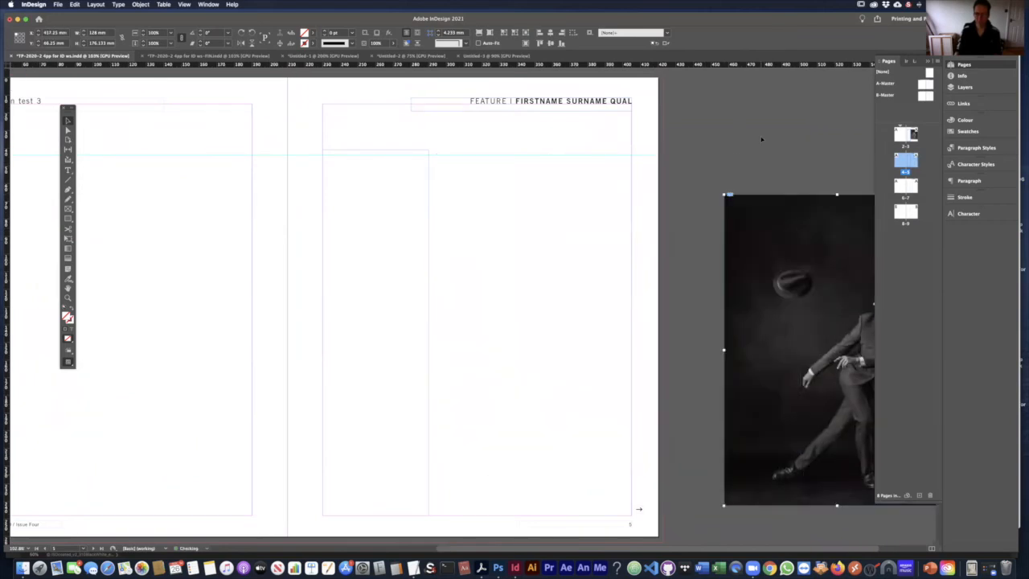
left_click(762, 139)
left_click_drag(790, 205, 520, 175)
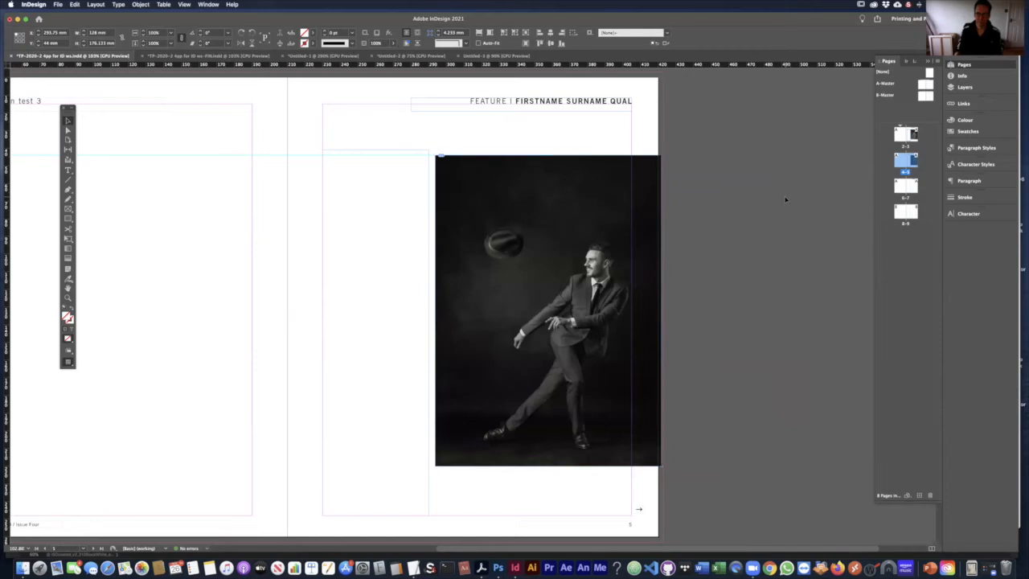
- Inspect the outer edge of page 5 up close and shift the man's photo outward to the bleed line
left_click(812, 227)
key("super+=")
key("super+=")
key("super+=")
key("super+=")
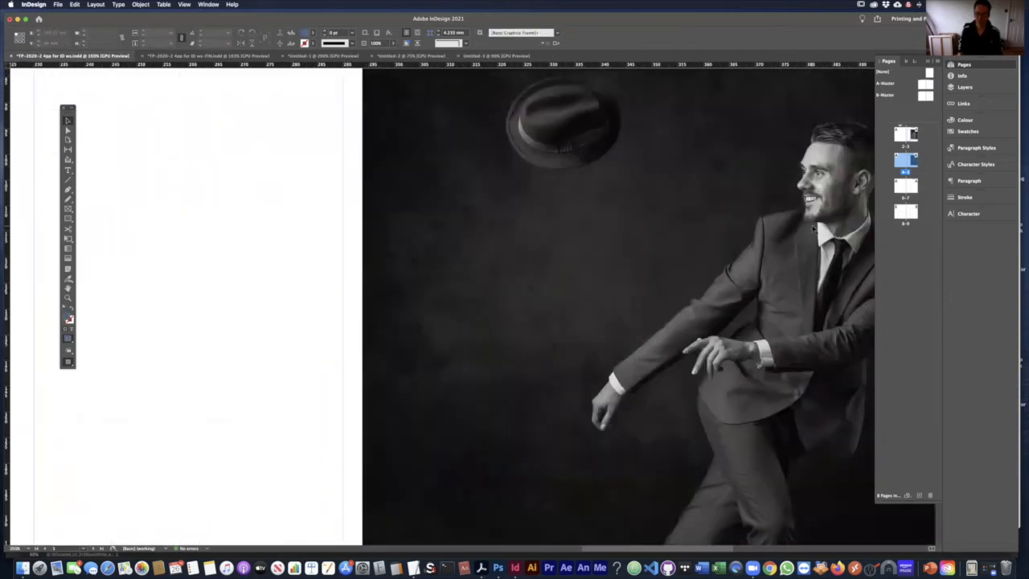
left_click_drag(790, 156, 515, 372)
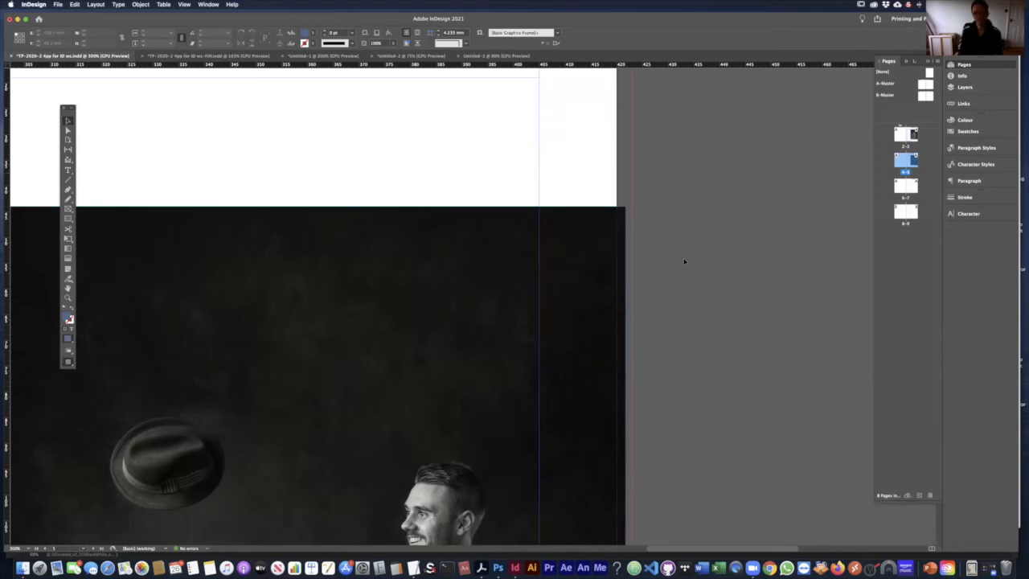
mouse_move(601, 247)
left_mouse_down()
mouse_move(576, 271)
mouse_move(589, 253)
left_mouse_up()
left_click(783, 231)
key("super+0")
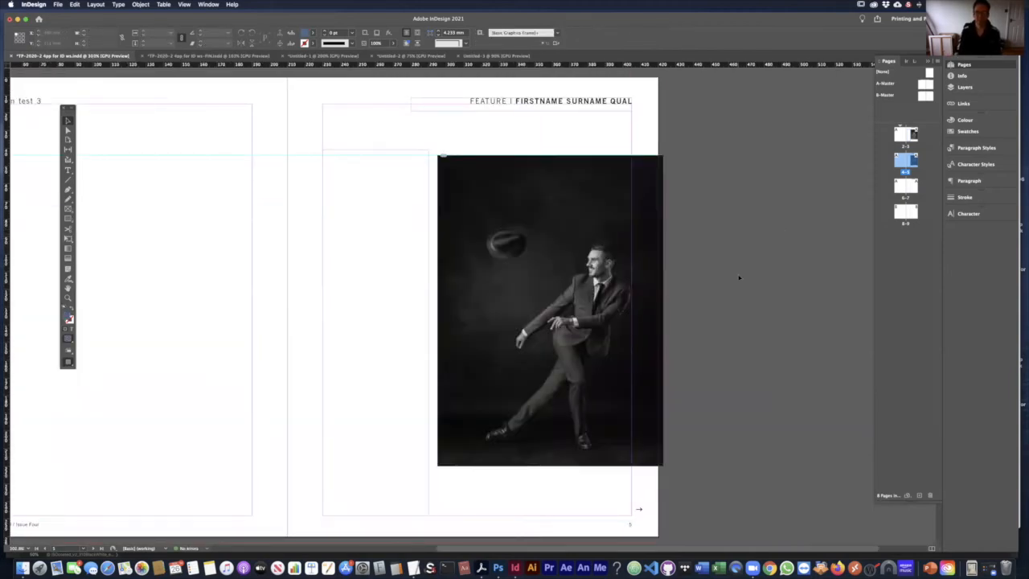
- Return to spread 2–3 and draw a tall new text frame on the pasteboard beside page 3
scroll(774, 427, "up", 10)
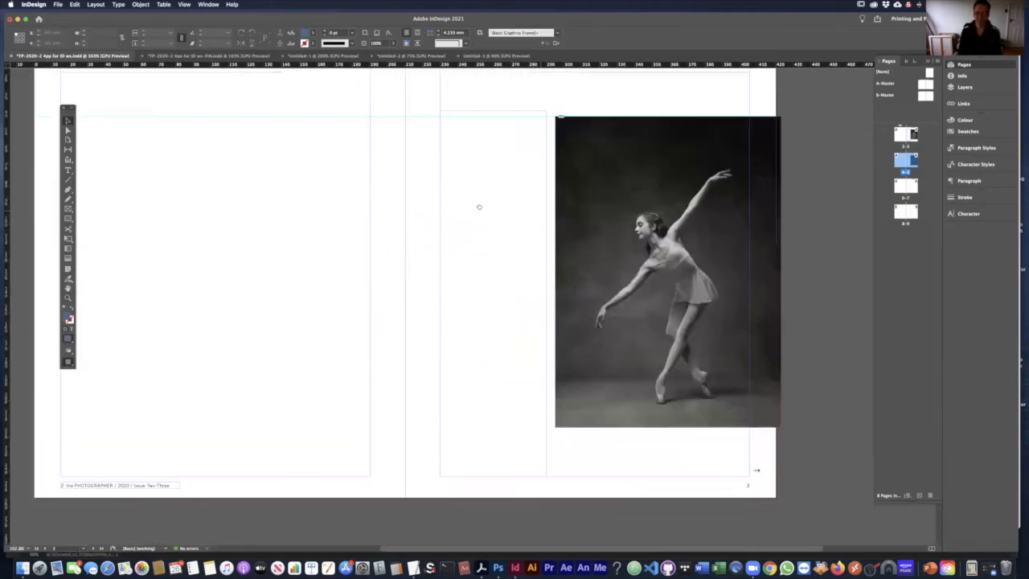
left_click_drag(479, 207, 530, 243)
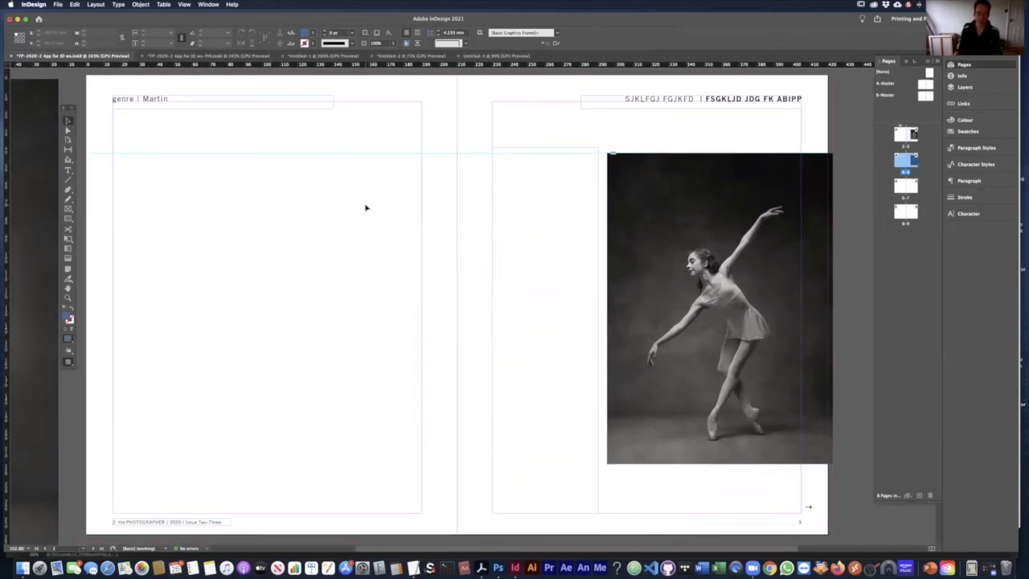
left_click_drag(629, 248, 555, 248)
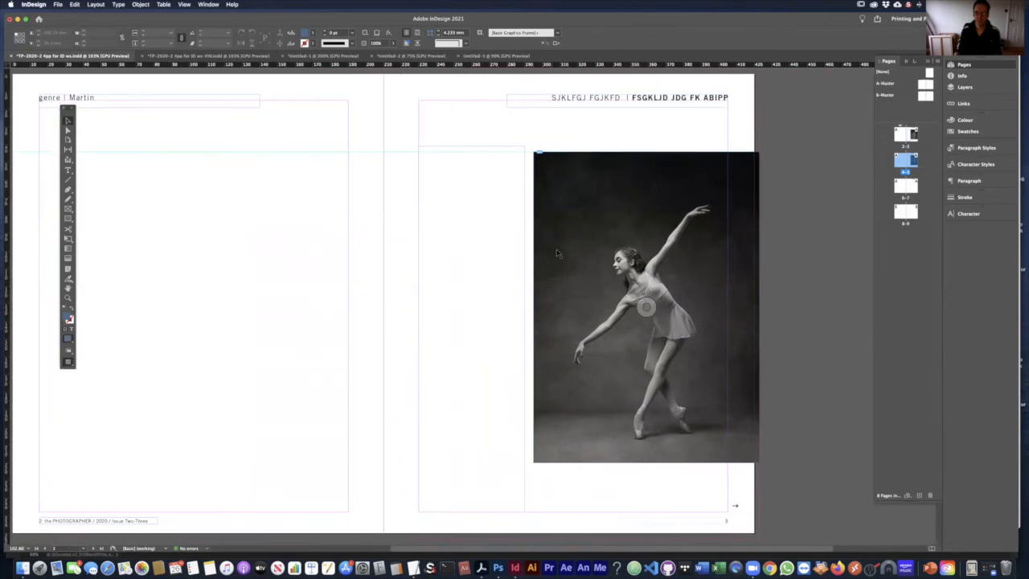
left_click(486, 264)
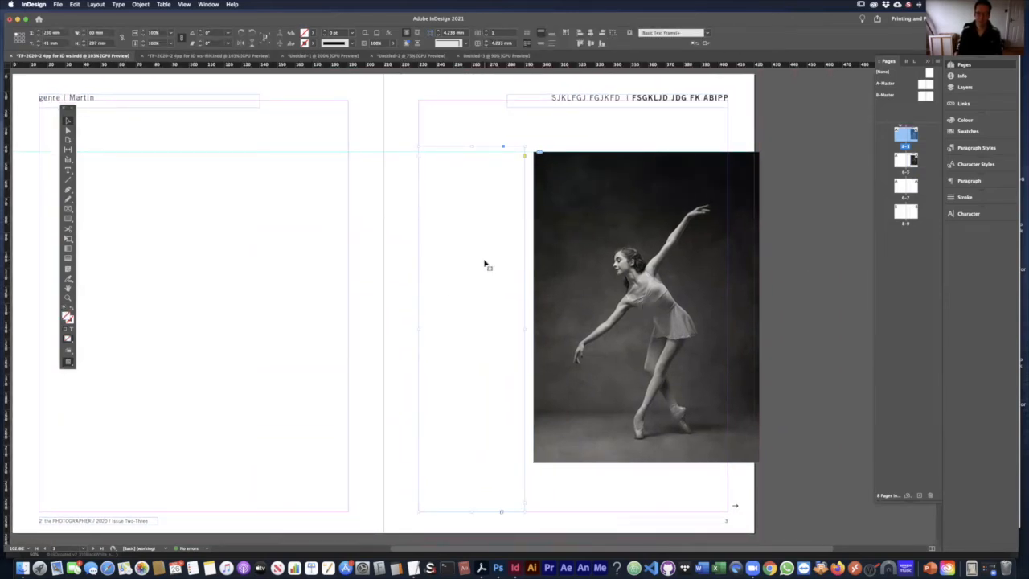
scroll(598, 240, "right", 1)
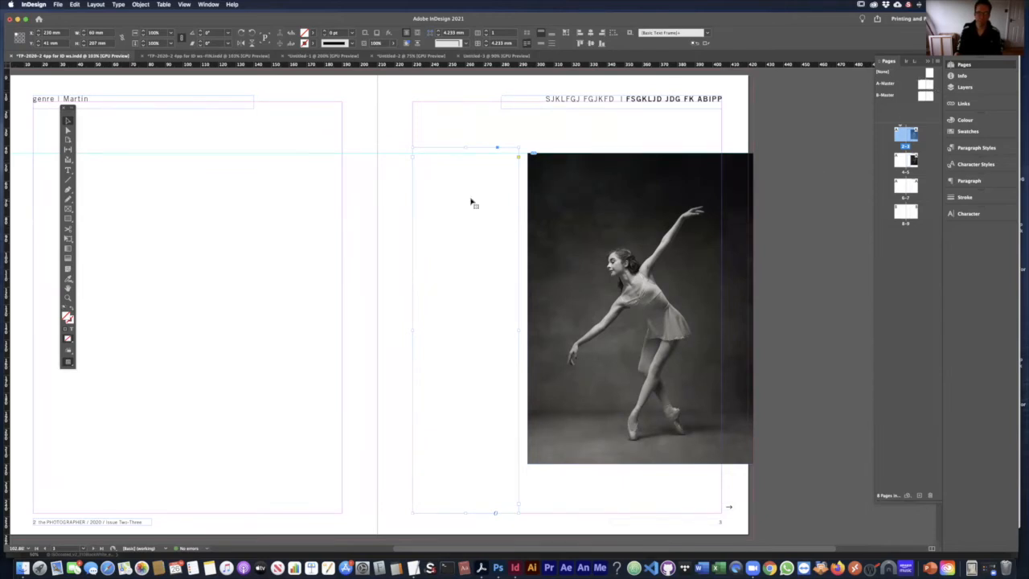
scroll(643, 218, "right", 5)
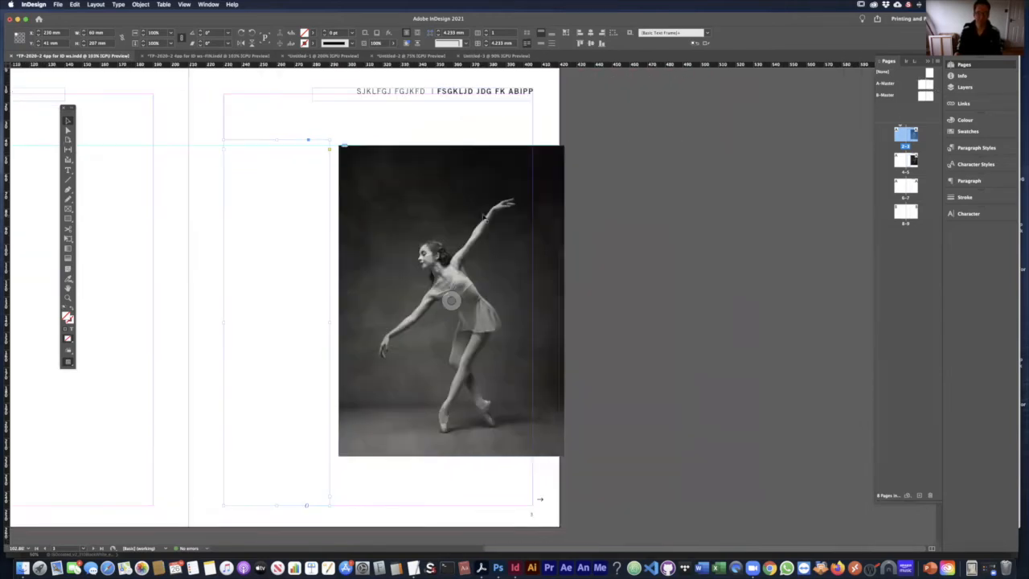
left_click(615, 238)
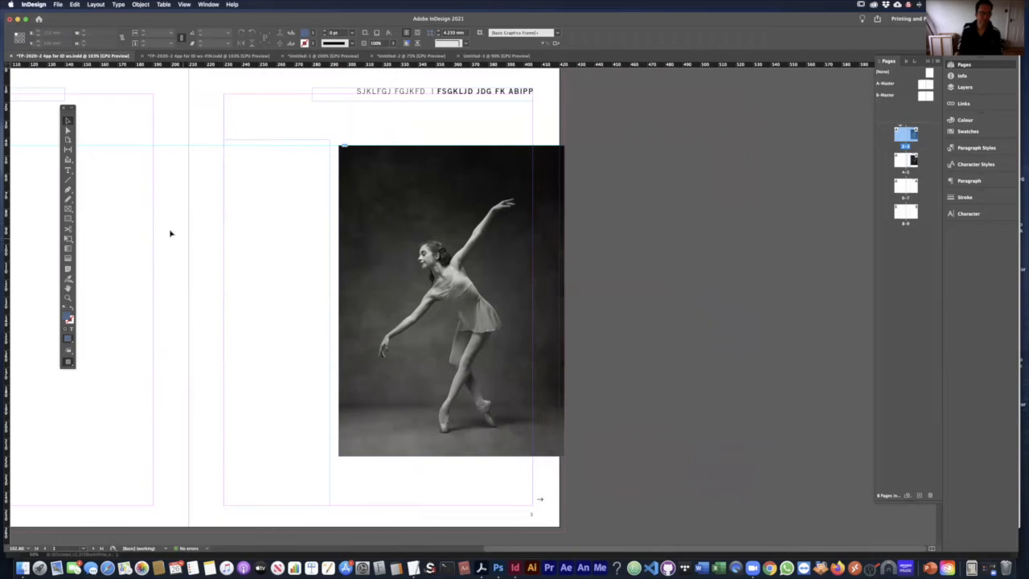
left_click(67, 169)
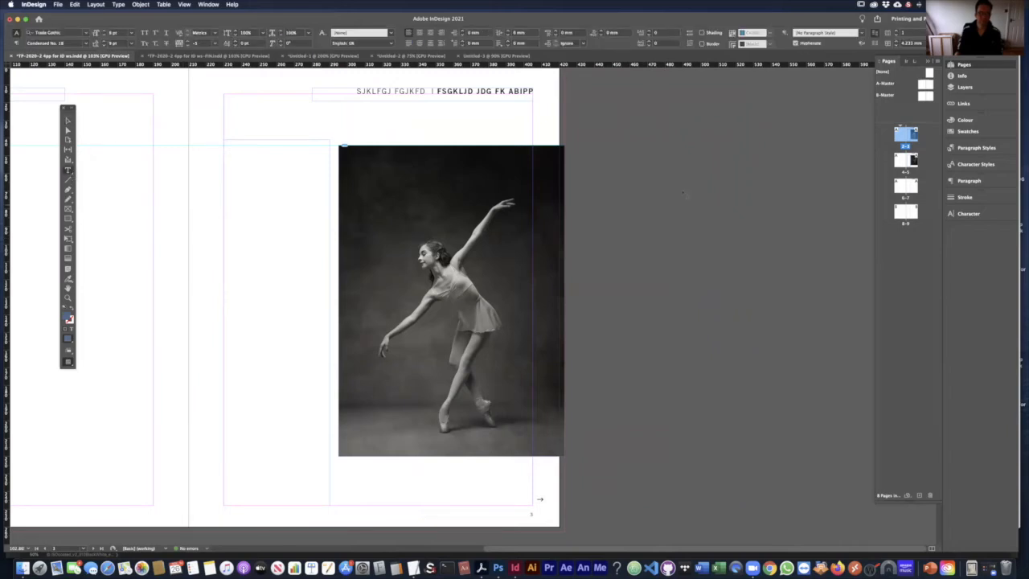
left_click_drag(603, 162, 751, 525)
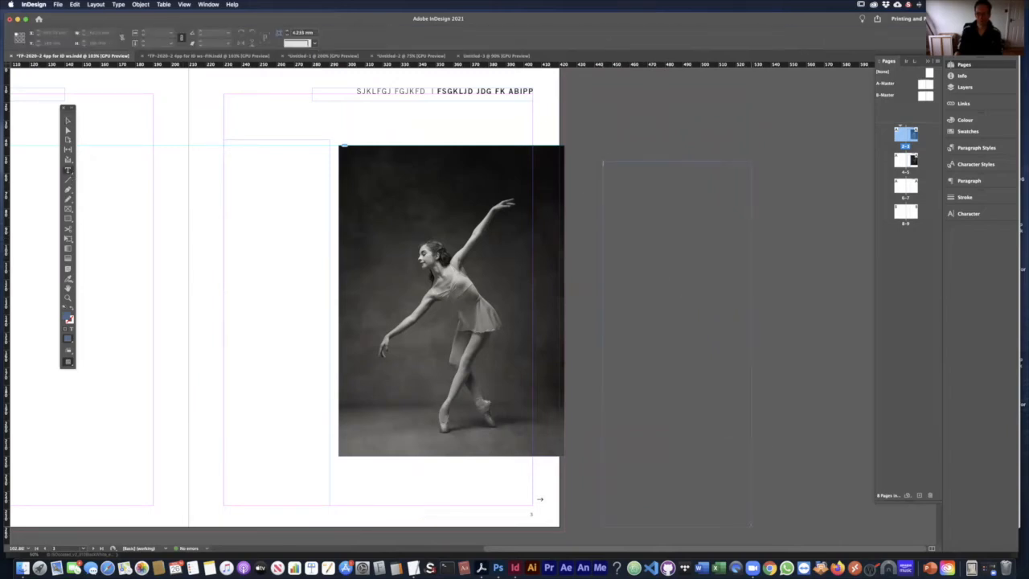
- Set the tall pasteboard frame's width to 60 mm, delete that frame, and select the narrow text frame on page 3
left_click(67, 118)
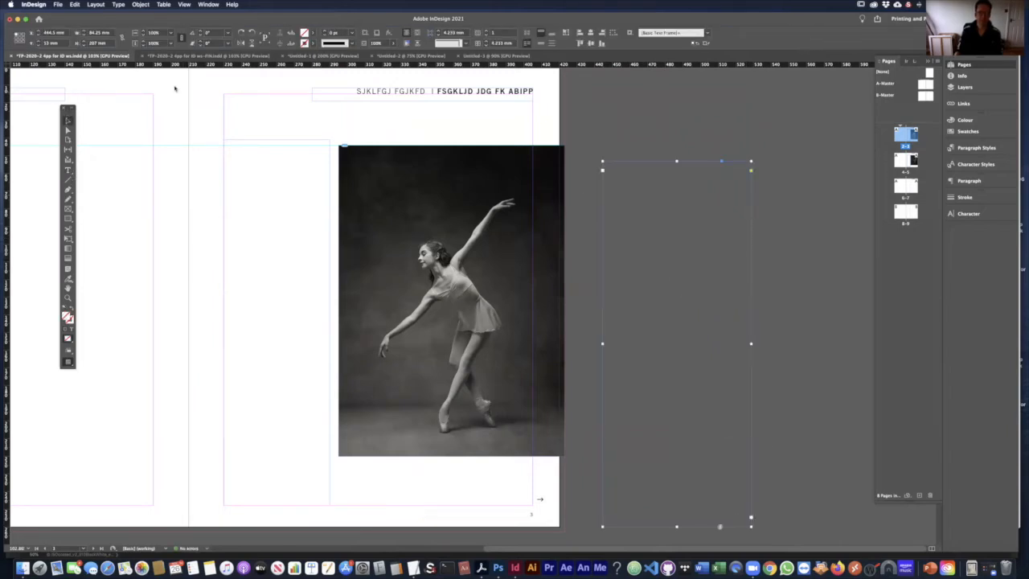
double_click(101, 36)
type("60")
key("Return")
key("Delete")
left_click(295, 250)
scroll(452, 301, "left", 6)
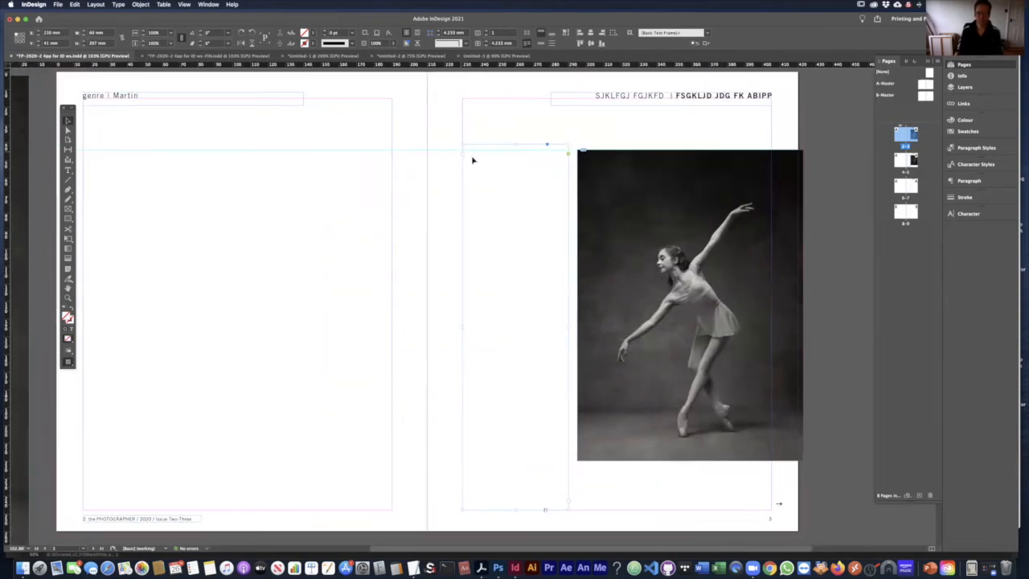
- Try enlarging the narrow text frame on page 3 at its lower edge and upper corners, undoing each resize
mouse_move(515, 144)
left_mouse_down()
mouse_move(515, 123)
mouse_move(515, 144)
left_mouse_up()
left_click_drag(514, 509, 515, 520)
key("super+z")
left_click_drag(462, 144, 452, 131)
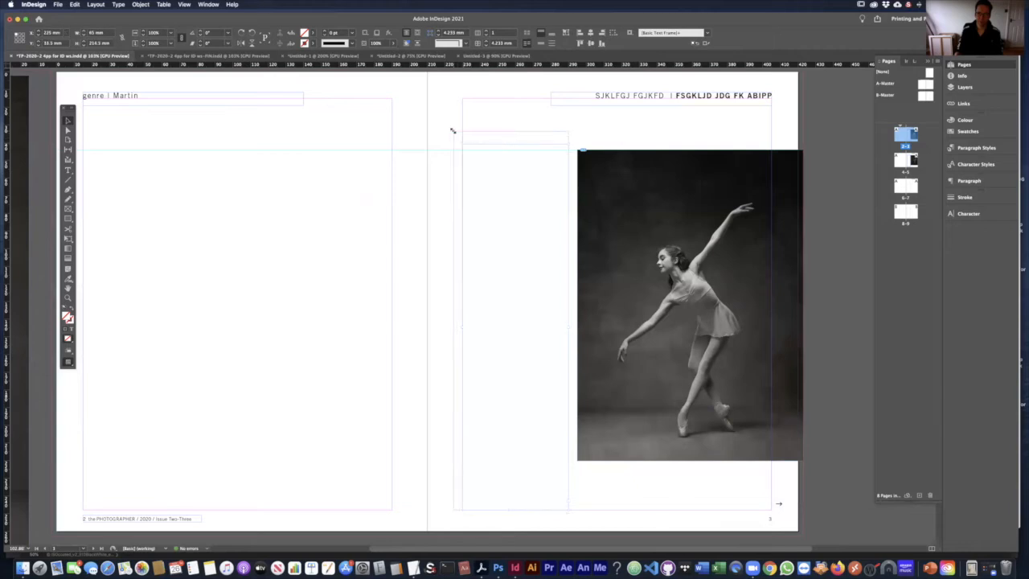
left_click_drag(568, 131, 584, 125)
key("super+z")
key("super+z")
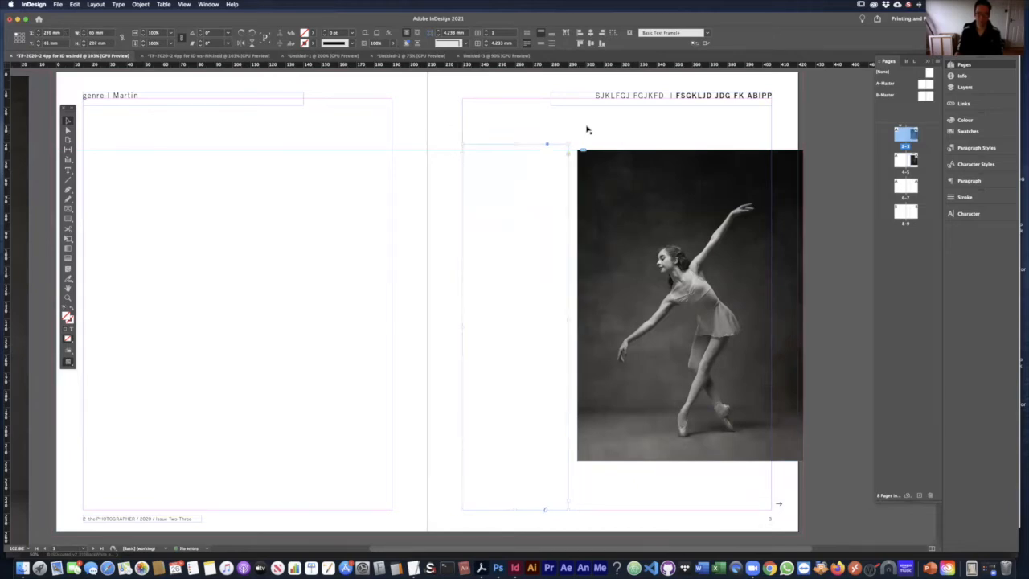
- Stretch the narrow text frame on page 3 downward to a height of about 210 mm
left_click(817, 156)
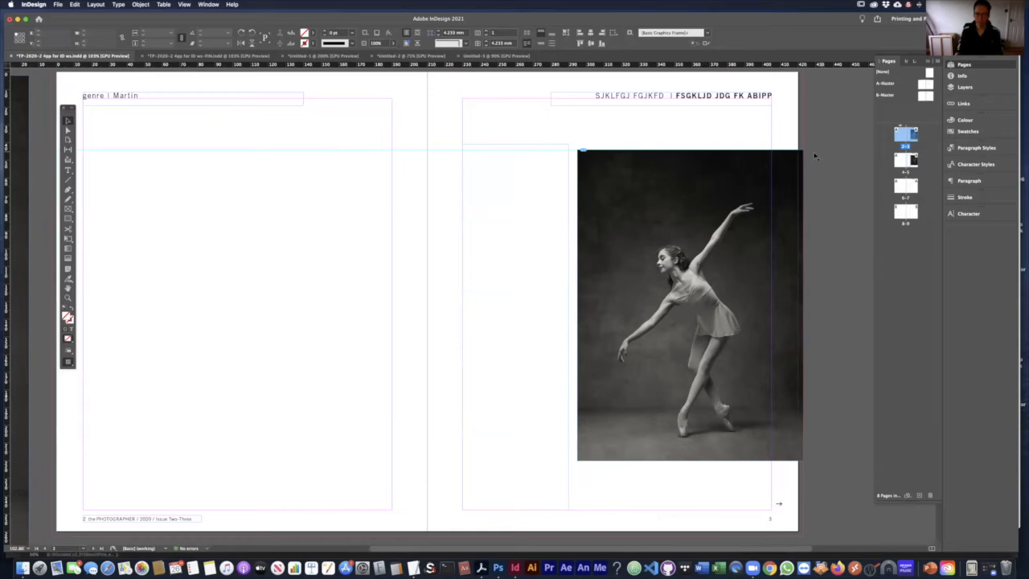
left_click(551, 195)
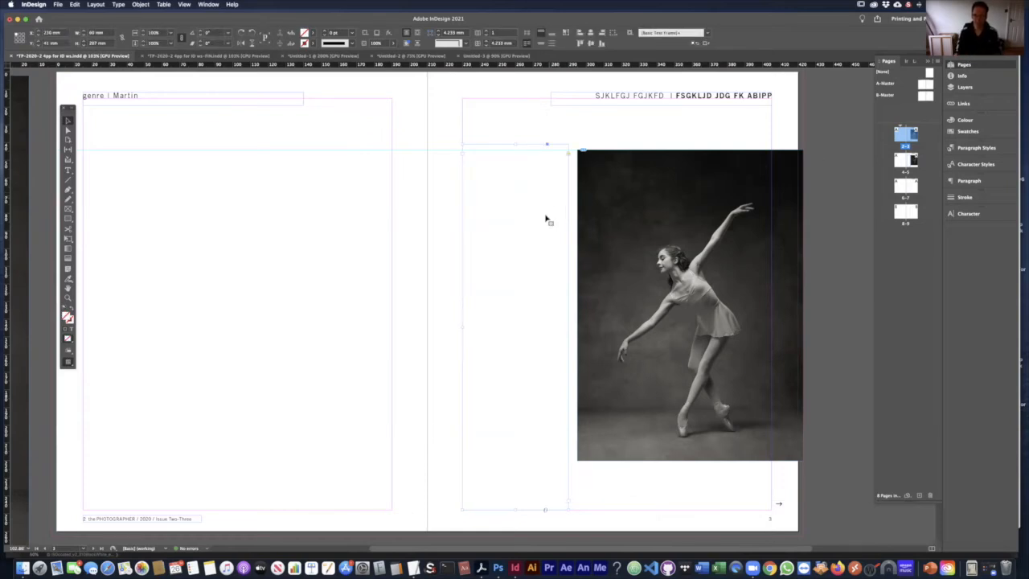
left_click_drag(515, 509, 515, 514)
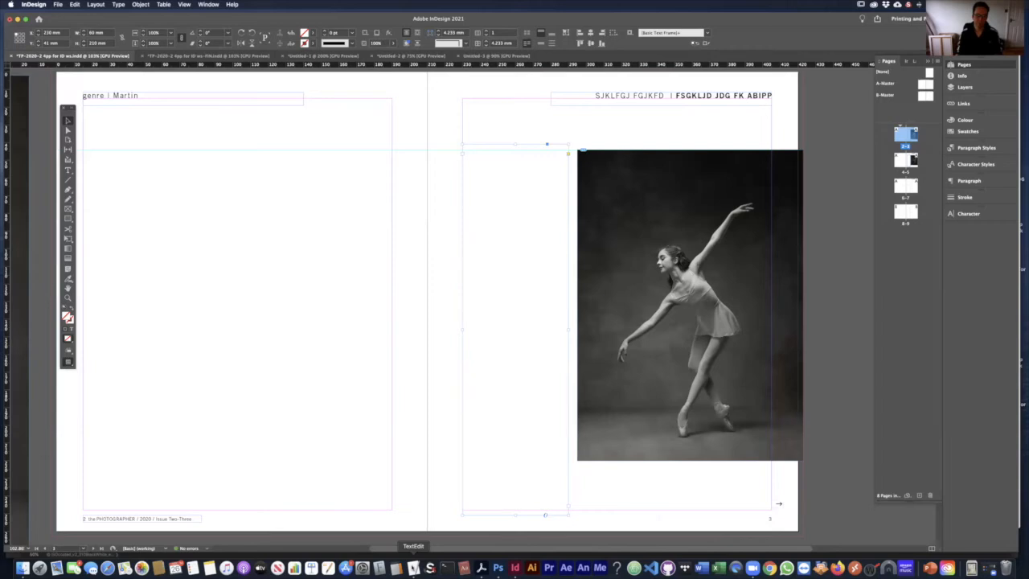
- Switch to TextEdit and copy all the text of the "Text to use" document
left_click(413, 568)
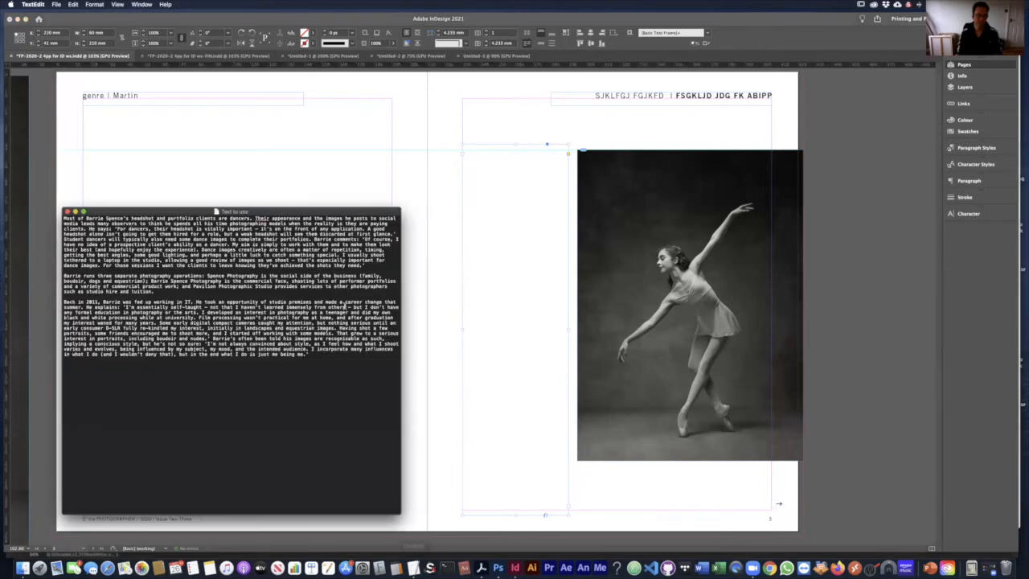
left_click_drag(262, 213, 278, 210)
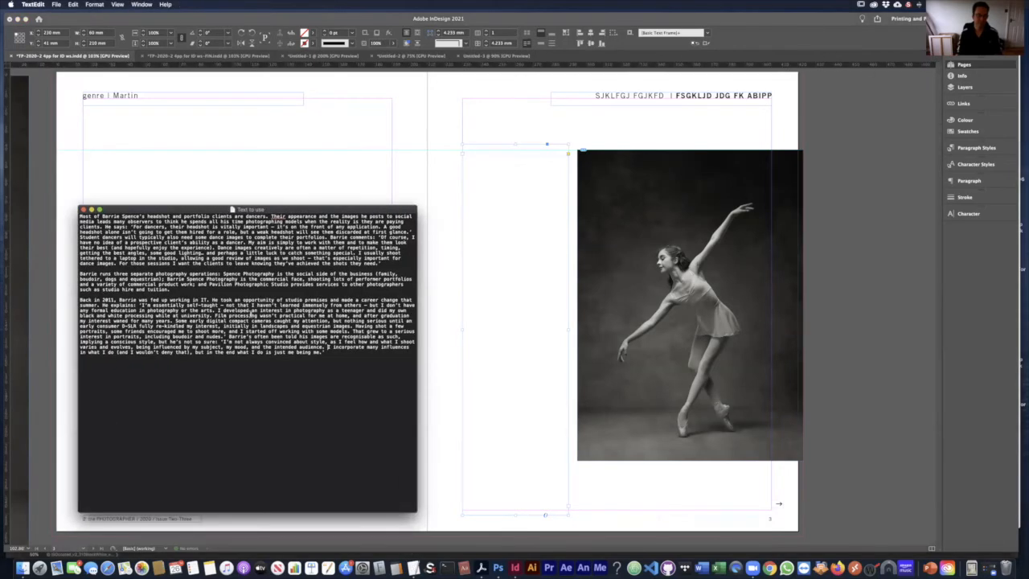
key("super+a")
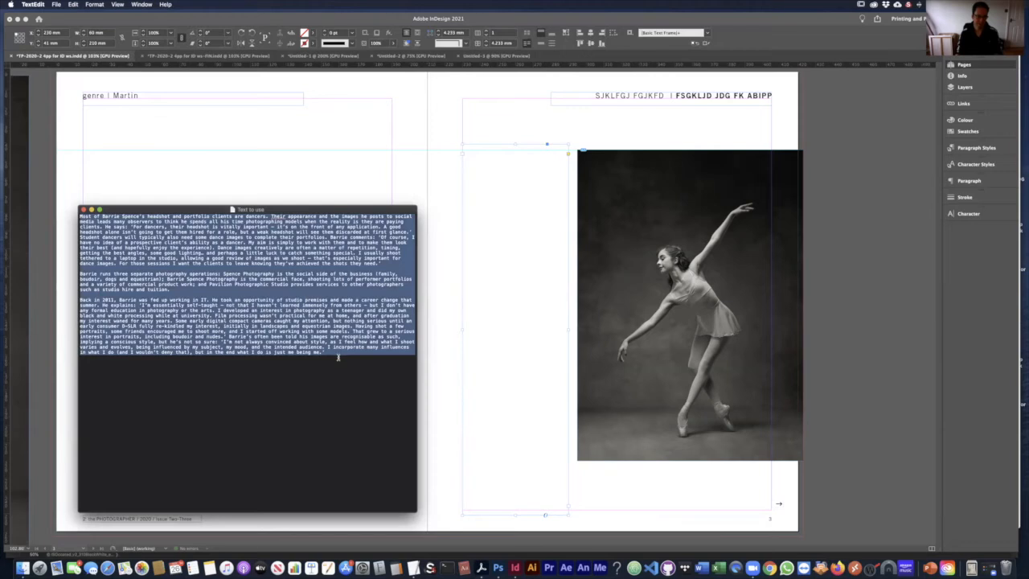
key("super+c")
- Return to InDesign, try pasting the copied article into the narrow frame on page 3, and undo the paste
left_click(553, 227)
double_click(498, 179)
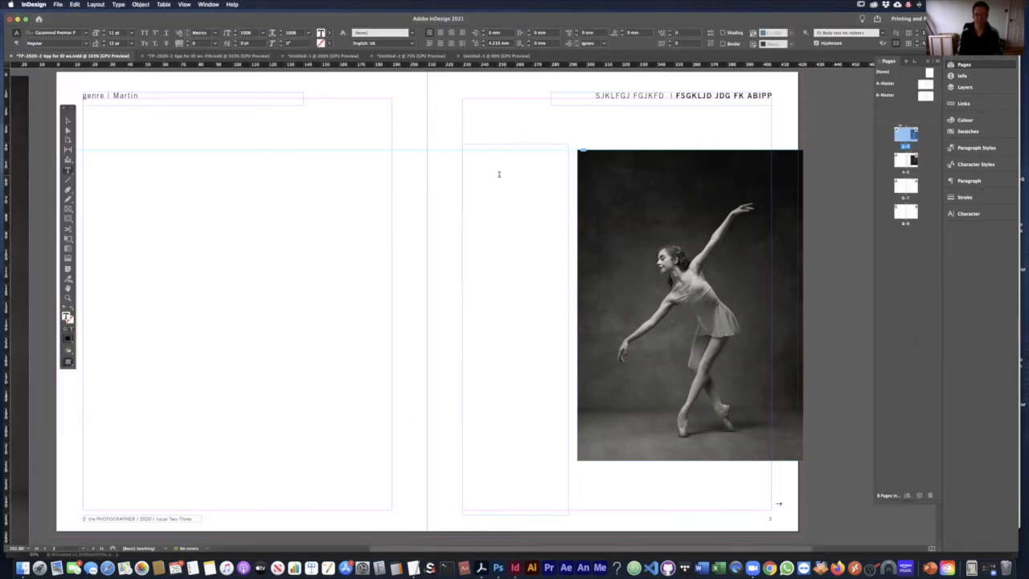
key("Escape")
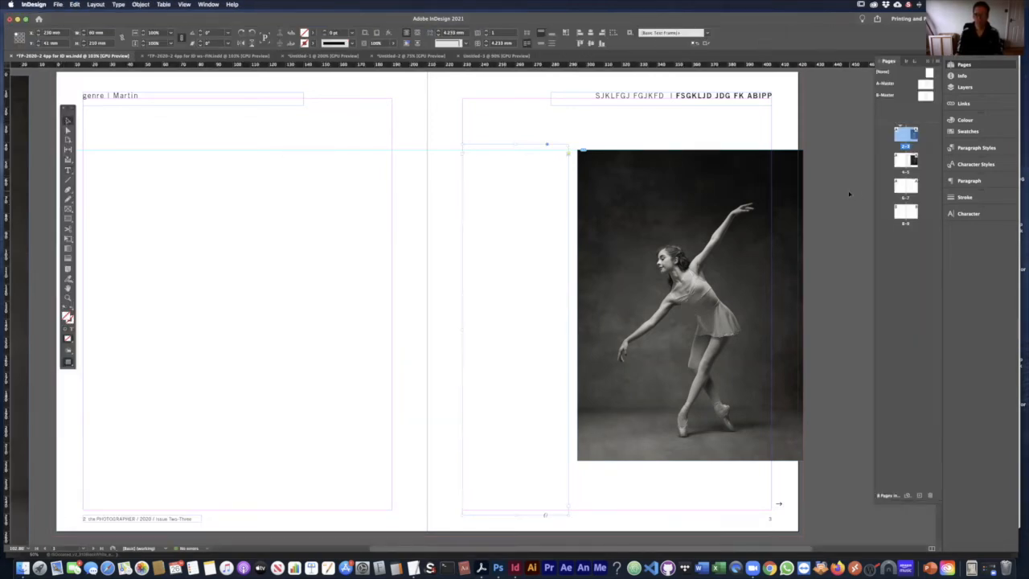
left_click(543, 170)
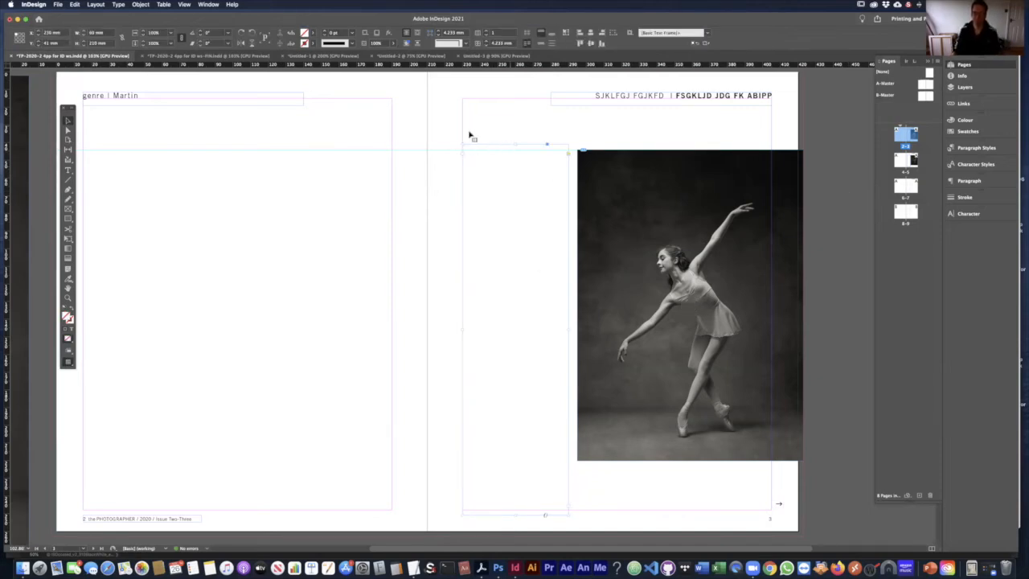
double_click(517, 224)
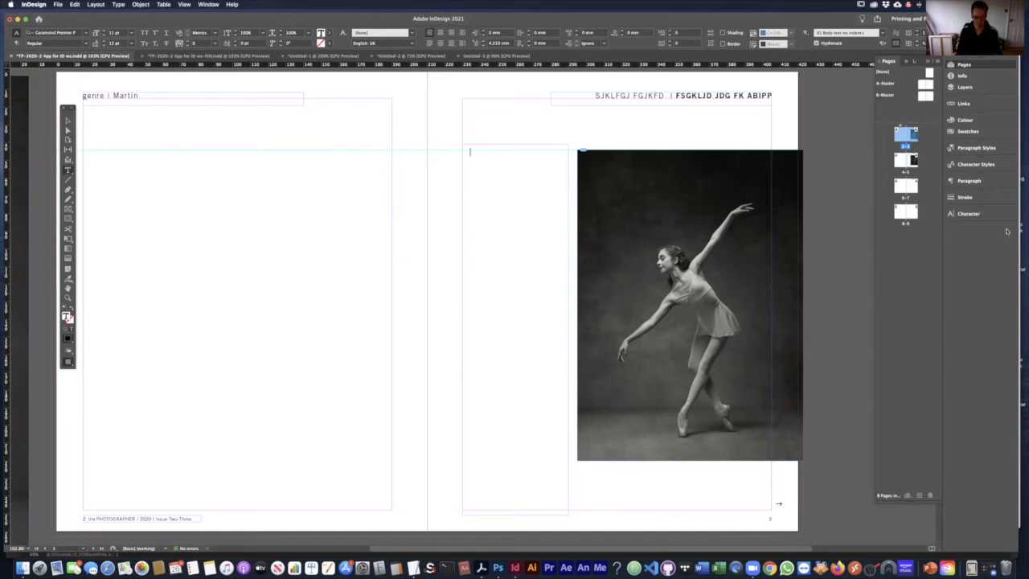
key("super+v")
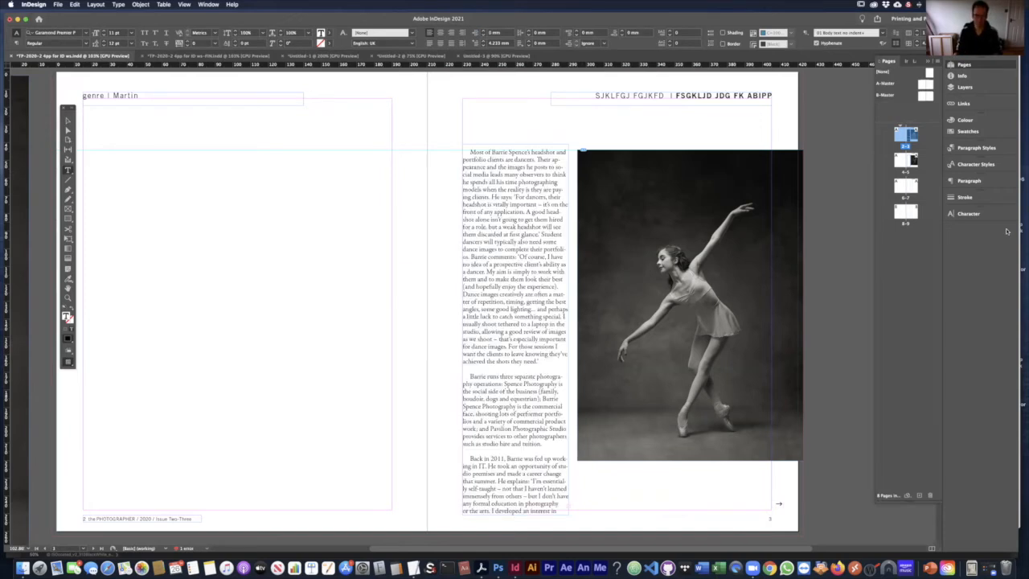
key("super+z")
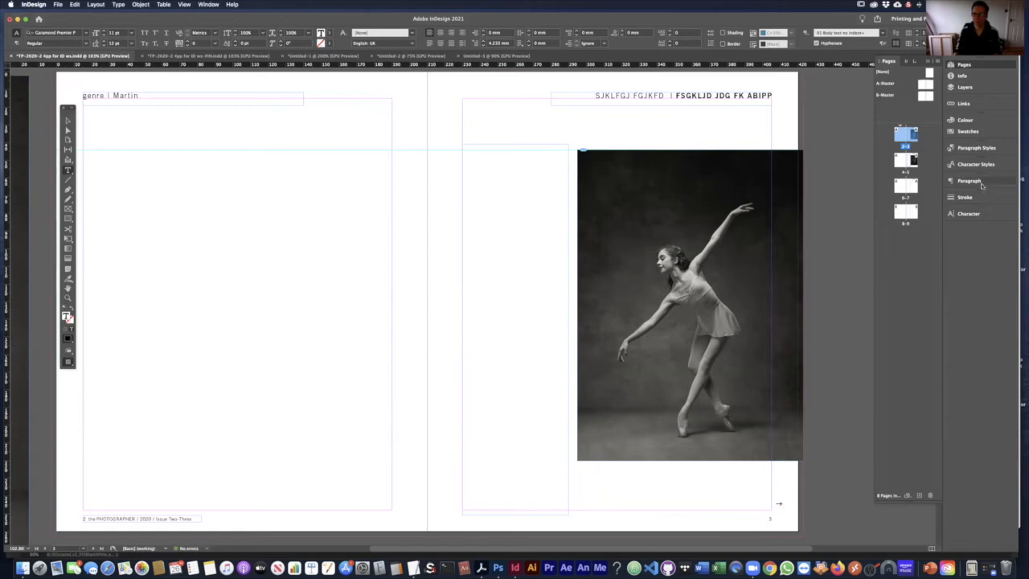
- Choose the Basic Paragraph style and paste the copied article into the narrow text frame on page 3
left_click(989, 151)
left_click(898, 166)
key("super+v")
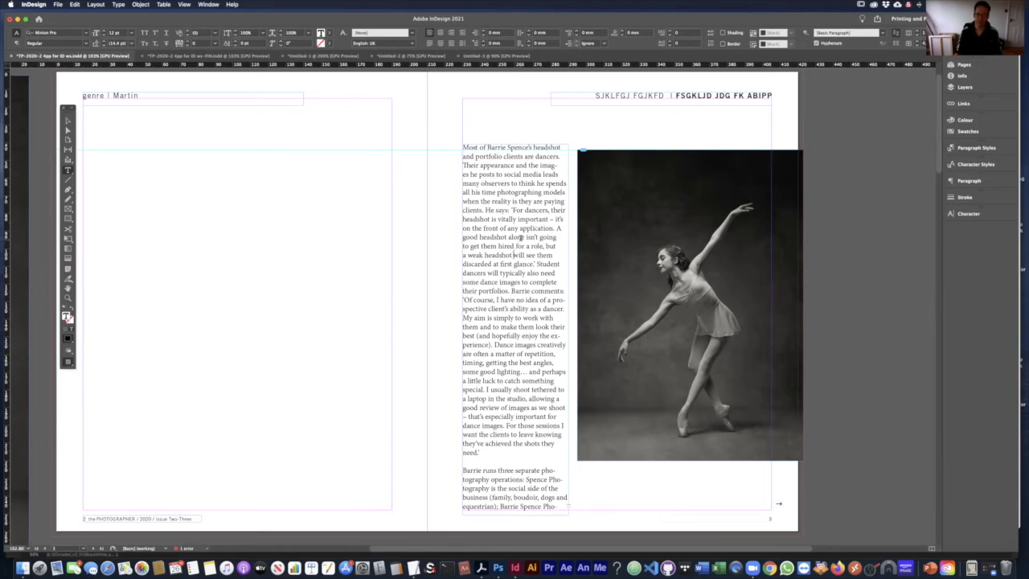
- Select the first paragraph of the pasted article, try italic on it, and return it to regular
triple_click(514, 225)
left_click(513, 224)
triple_click(514, 224)
left_click(514, 224)
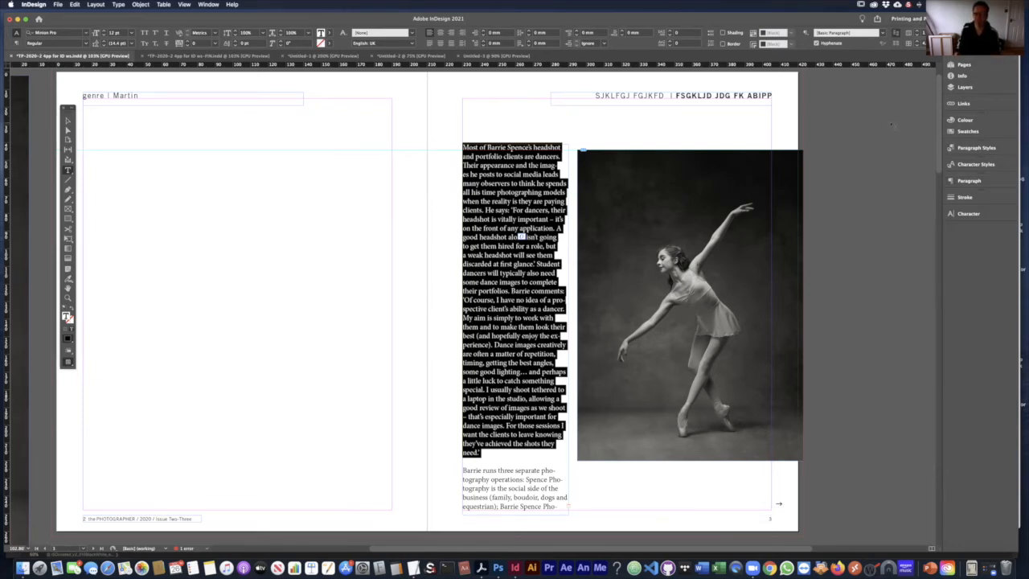
left_click(977, 217)
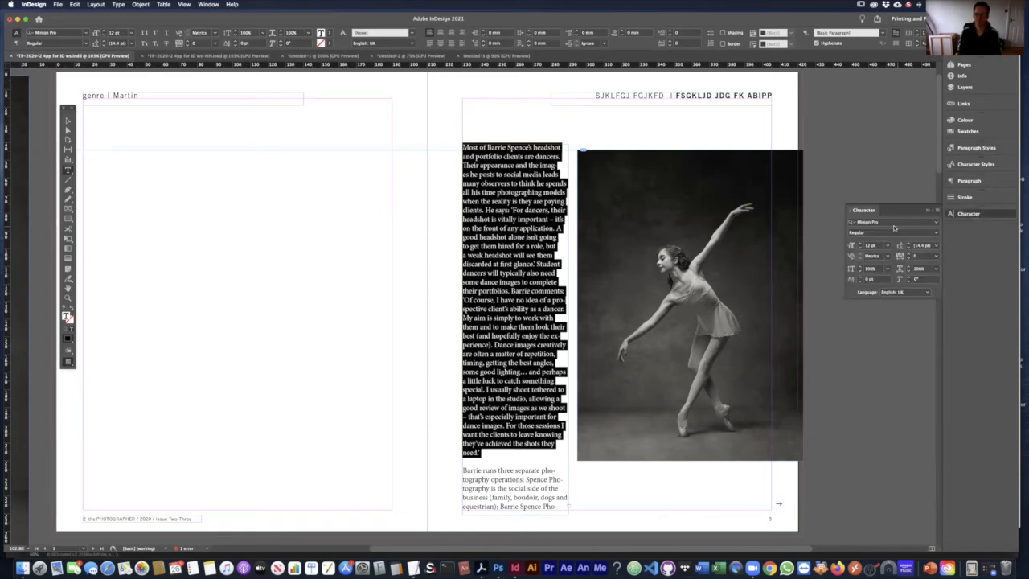
key("super+shift+i")
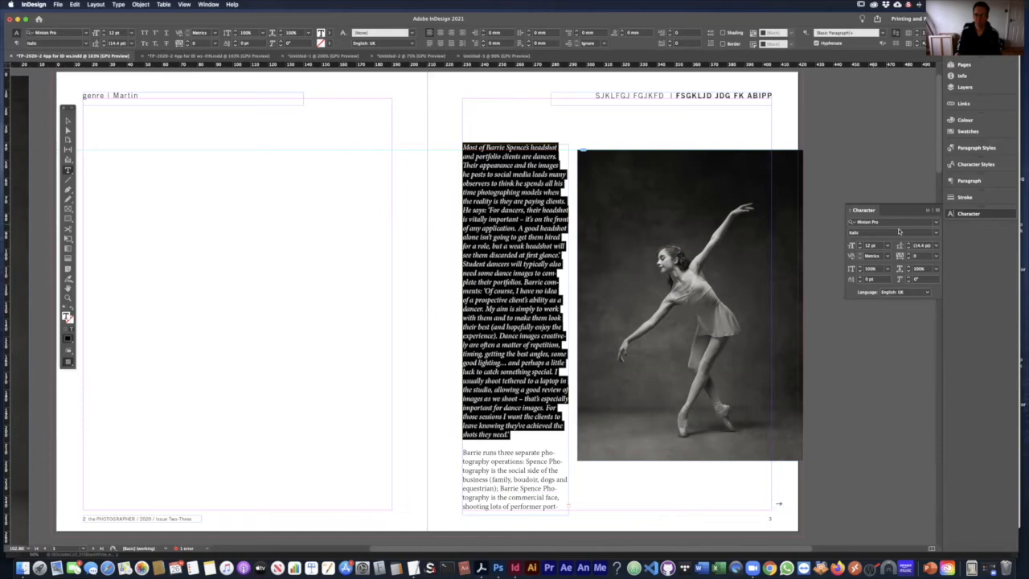
key("super+shift+i")
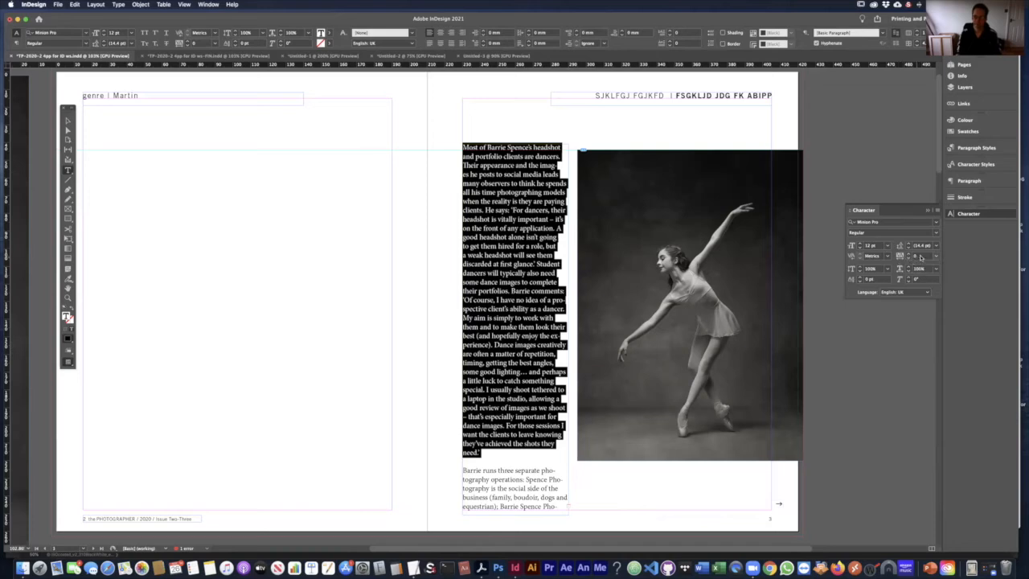
- Try a tracking of 50 on the first paragraph, undo it, and deselect the text
left_click(936, 255)
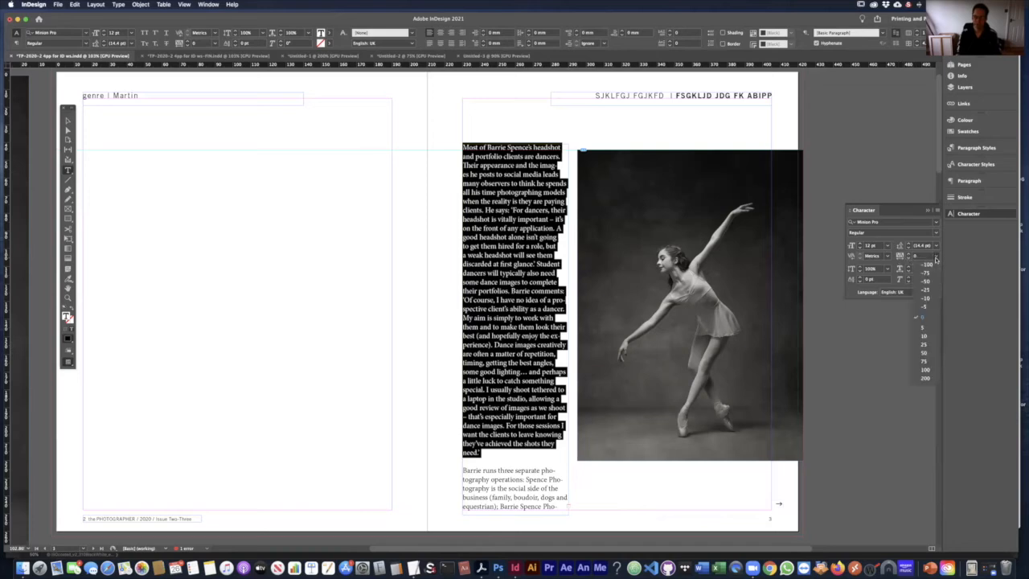
left_click(929, 355)
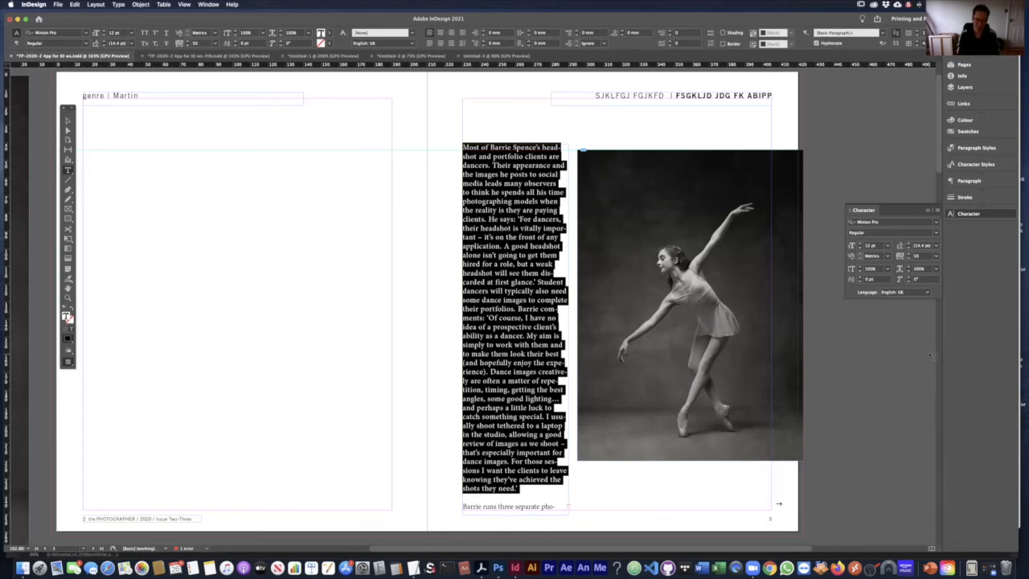
key("super+z")
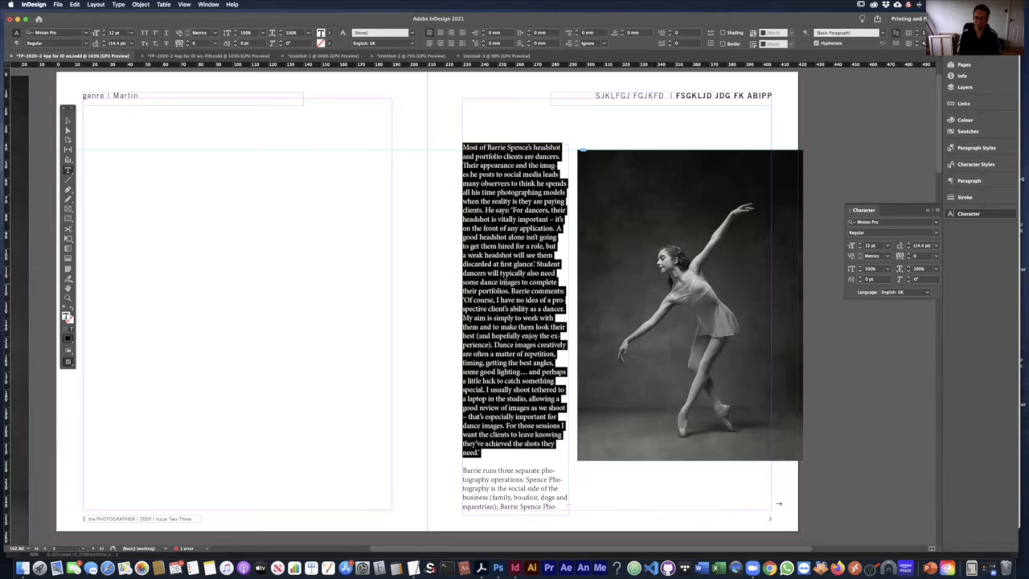
left_click(535, 302)
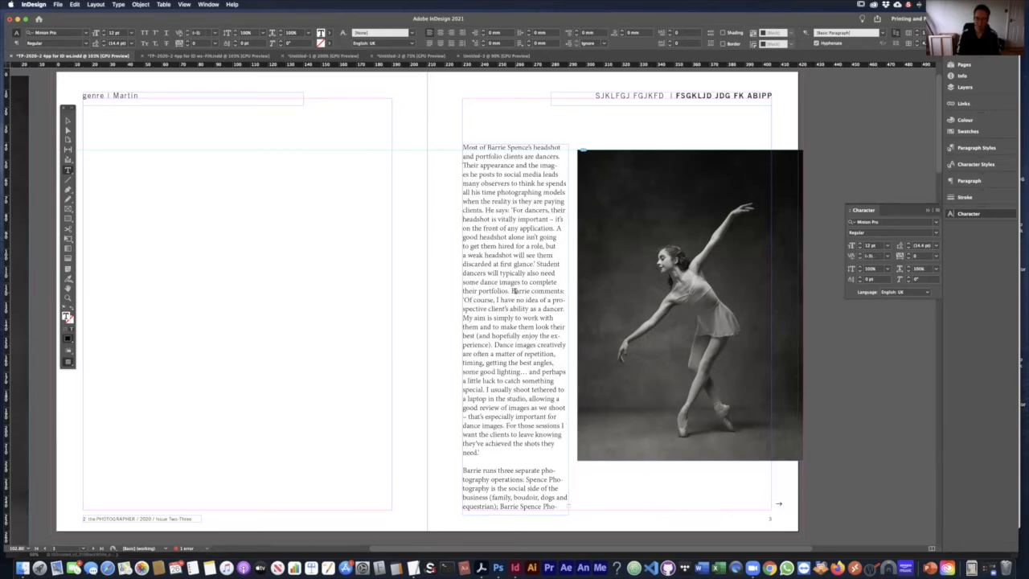
- Set the kerning to 75 between the capital B and the next letter of the word before "comments:"
key("super+2")
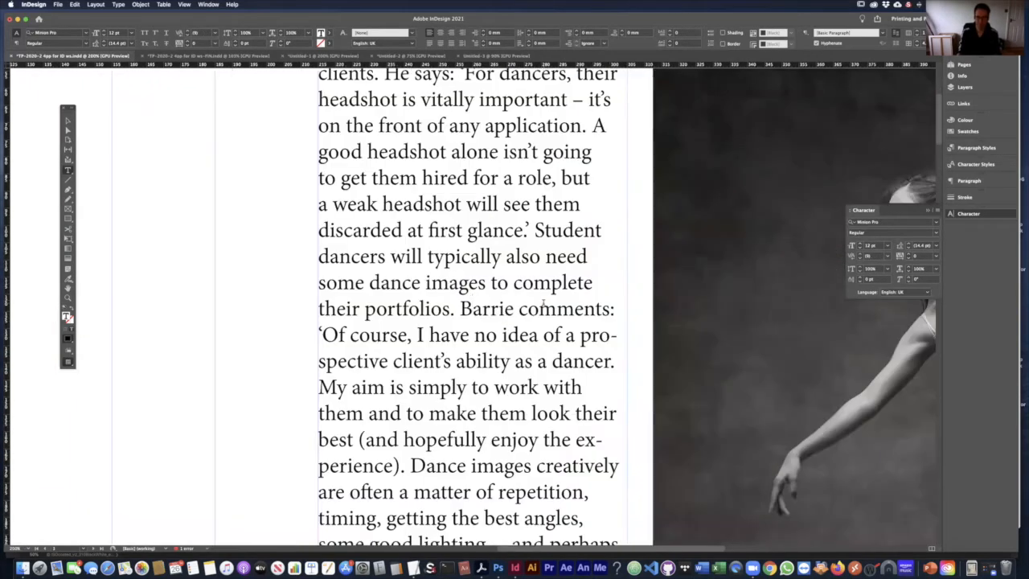
left_click(887, 256)
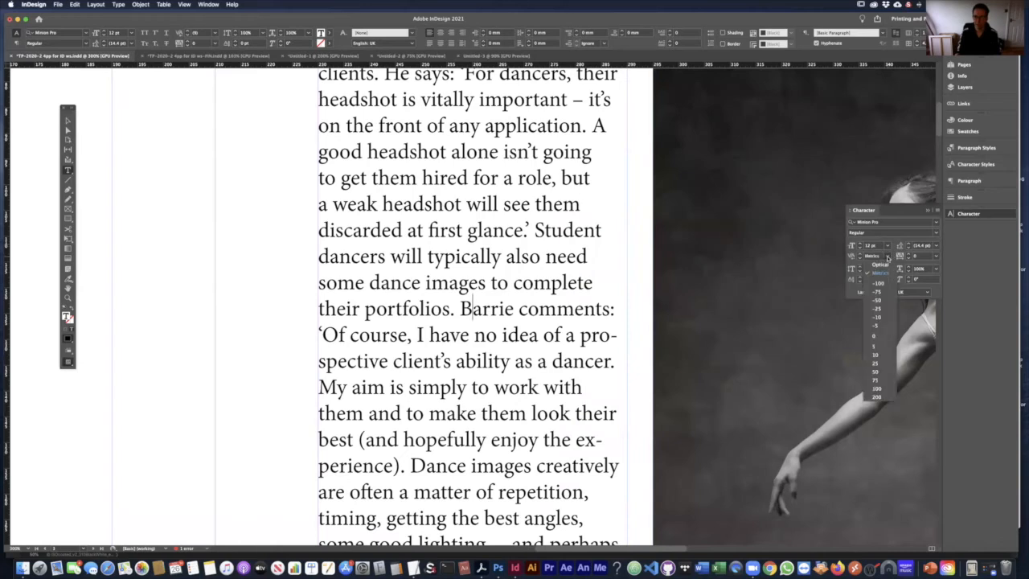
left_click(884, 382)
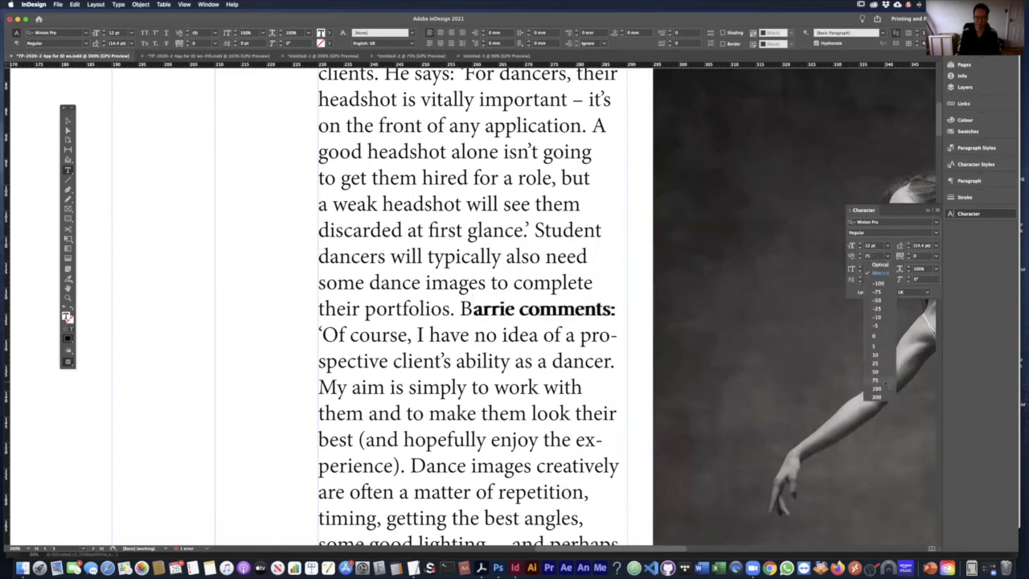
key("super+minus")
key("super+equal")
key("super+equal")
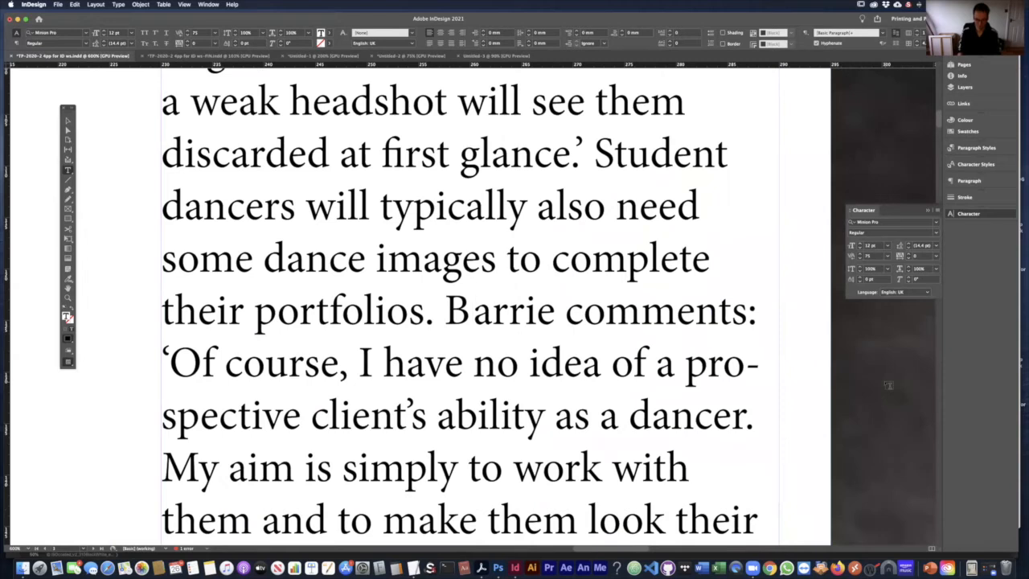
- Widen the kerning after the capital B in small increments to 335
key("alt+Right")
key("alt+Right")
key("alt+Right")
key("alt+Right")
key("alt+Right")
key("alt+Right")
key("alt+Right")
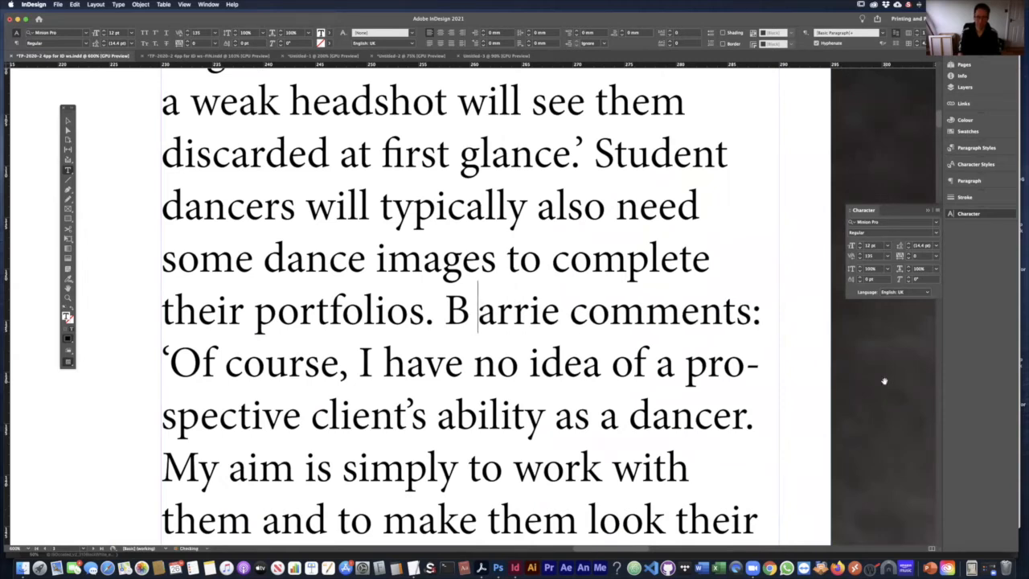
key("alt+Right")
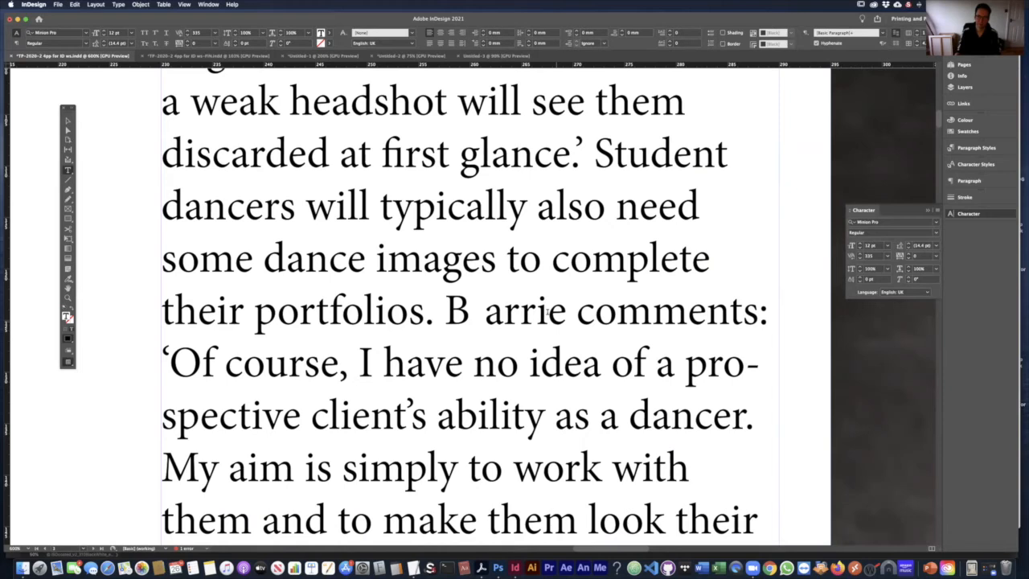
- Reset the capital B's kerning to 0, and remove the trial space inserted after that letter
left_click_drag(470, 314, 447, 312)
left_click(486, 315)
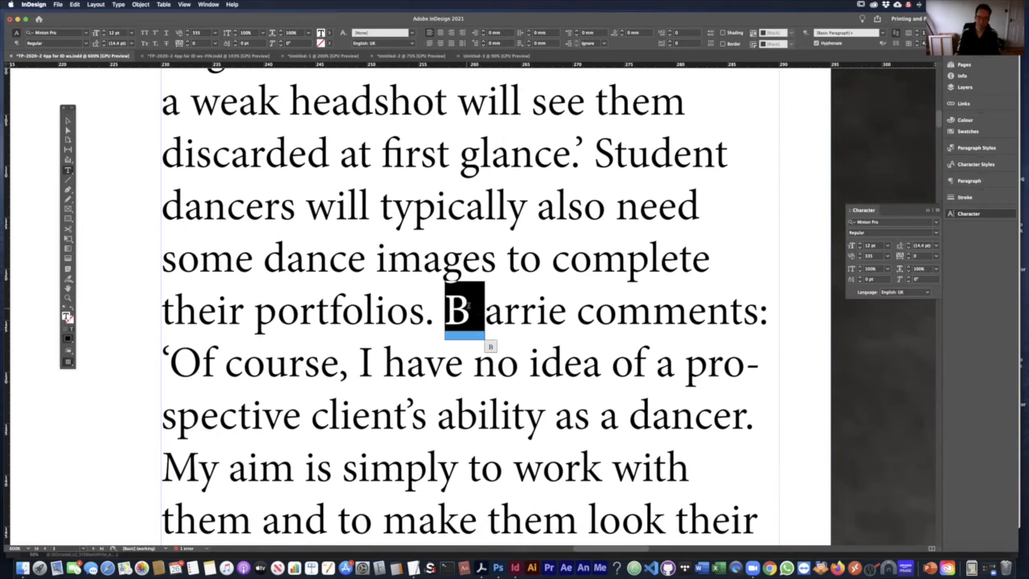
left_click(869, 256)
key("Return")
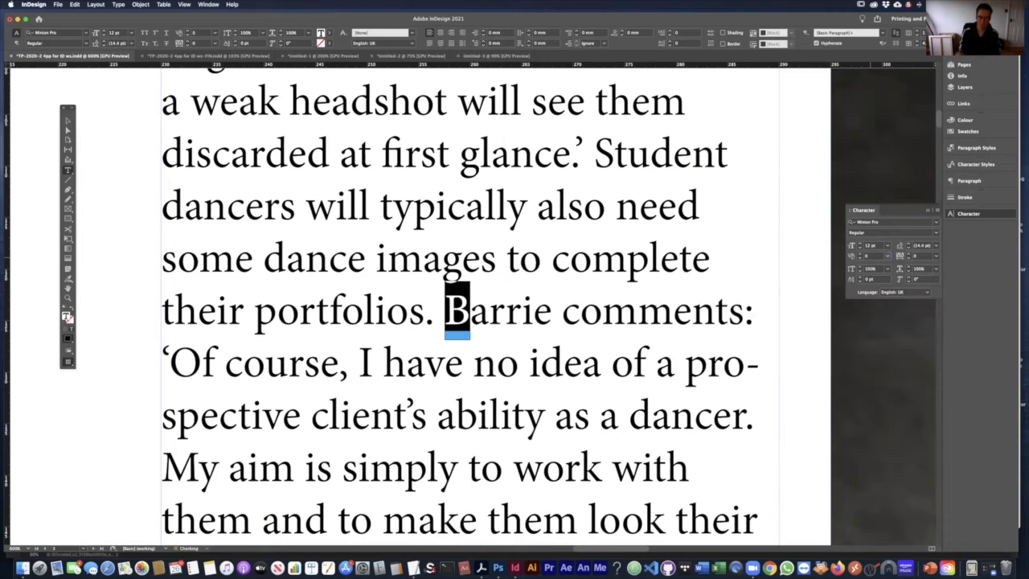
left_click(467, 314)
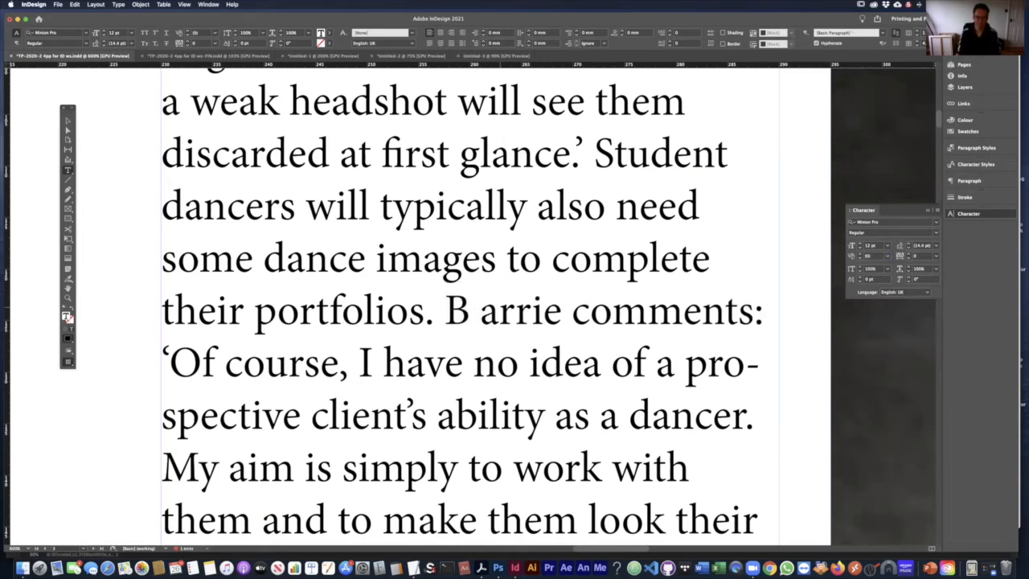
key("BackSpace")
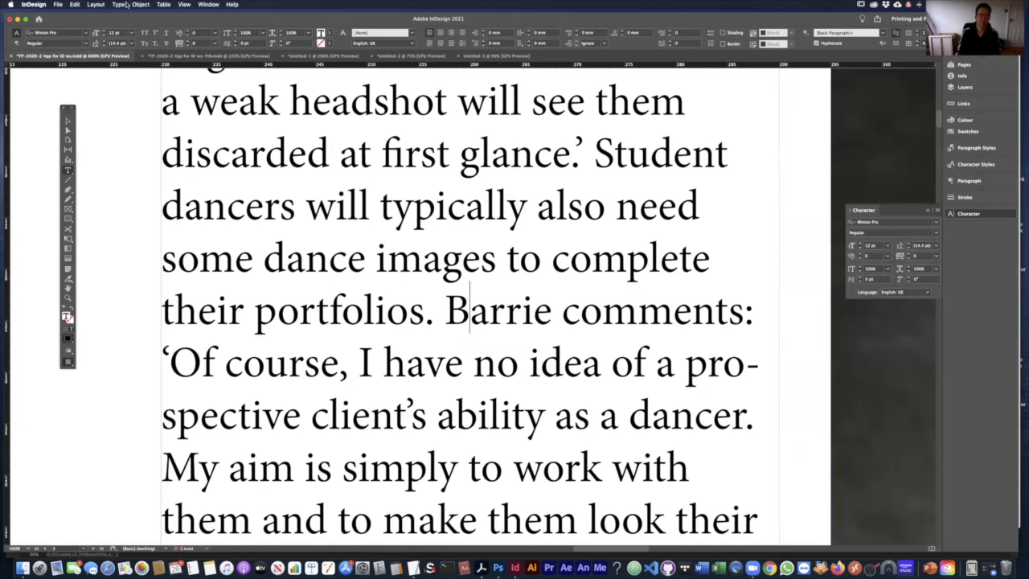
- Show the hidden characters and delete the stray space left after the capital B of the word before "comments:"
left_click(119, 5)
left_click(145, 268)
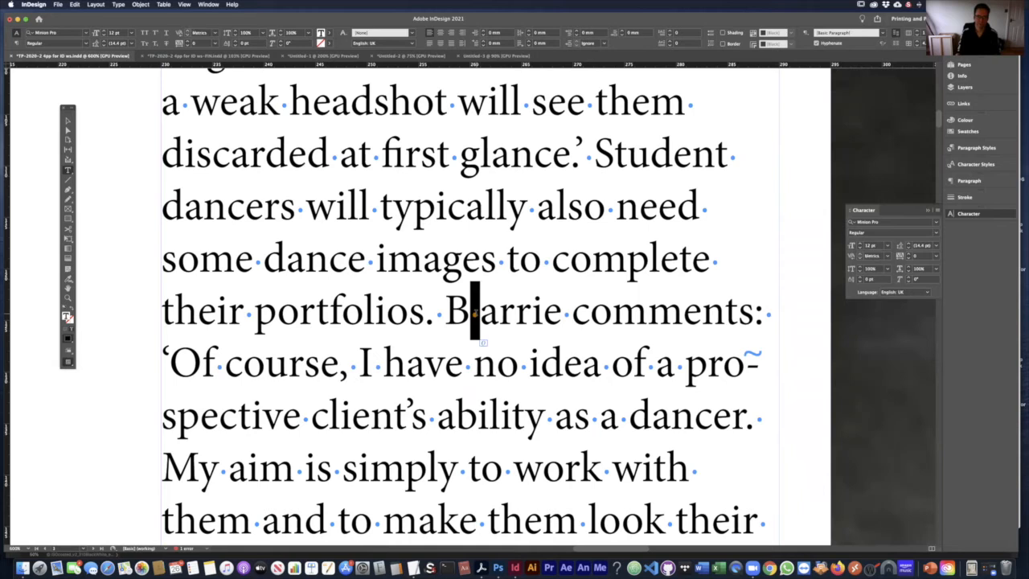
key("BackSpace")
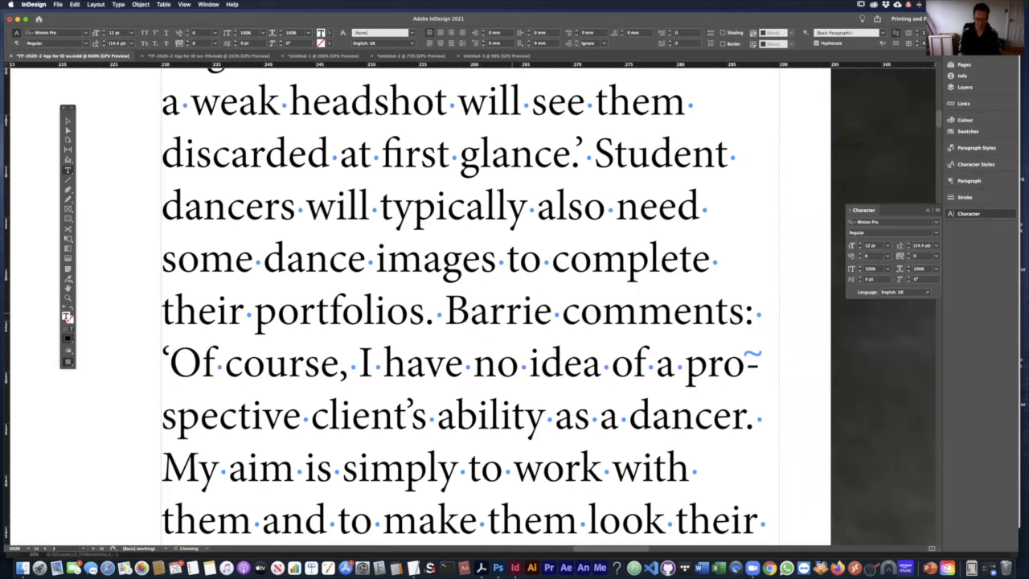
- Widen the kerning after the capital B of the word before "comments:" in small increments, settling at 280
key("Right")
key("alt+Right")
key("alt+Right")
key("alt+Right")
key("alt+Right")
key("alt+Right")
key("alt+Right")
key("alt+Right")
key("alt+Right")
key("alt+Right")
key("alt+Right")
key("alt+Right")
key("alt+Right")
key("alt+Right")
key("alt+Right")
key("alt+Right")
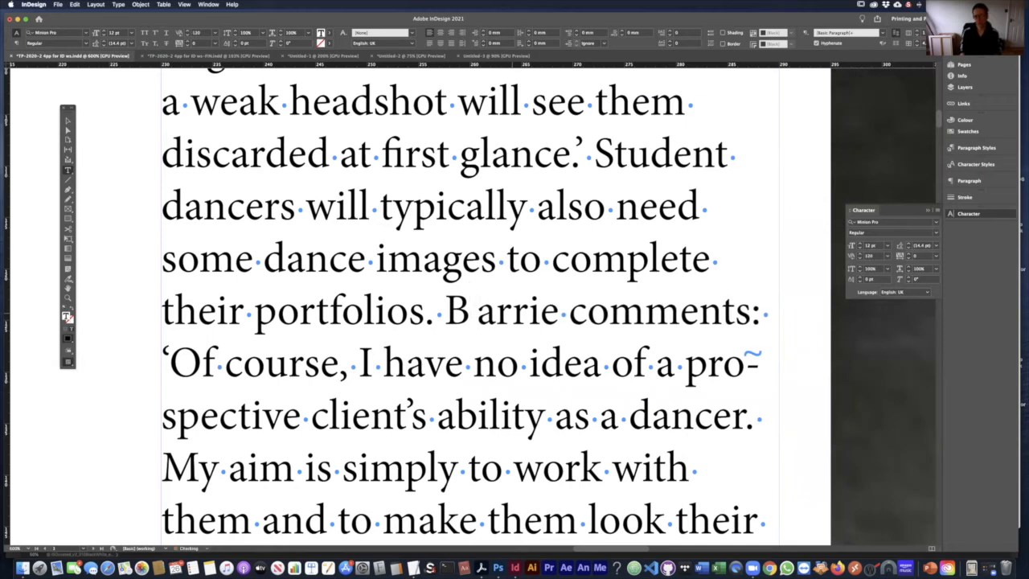
key("alt+Right")
key("alt+Right")
key("alt+Right")
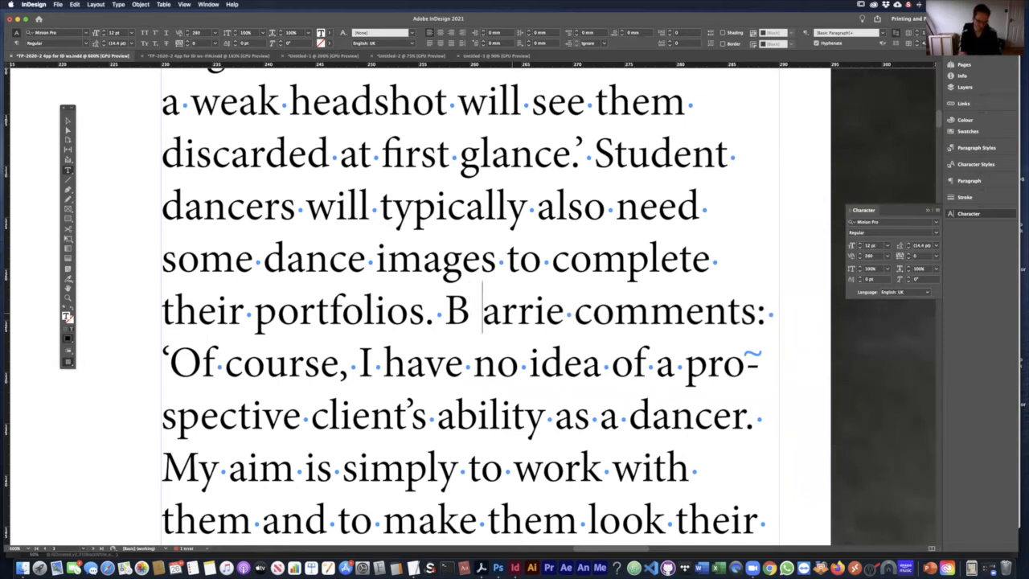
key("alt+Left")
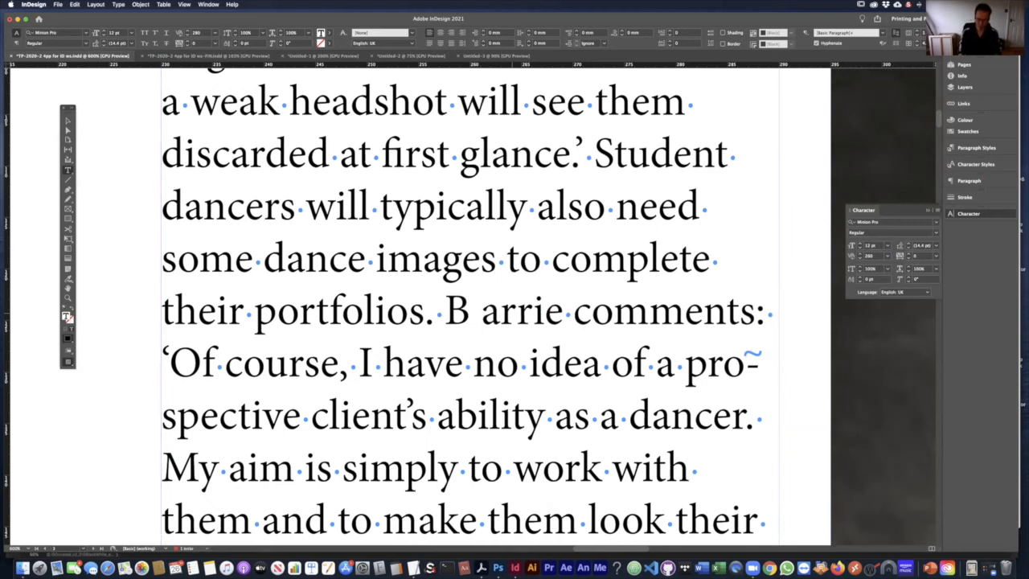
- Apply the "00 Body text indent" paragraph style to the whole article text and deselect it
key("super+0")
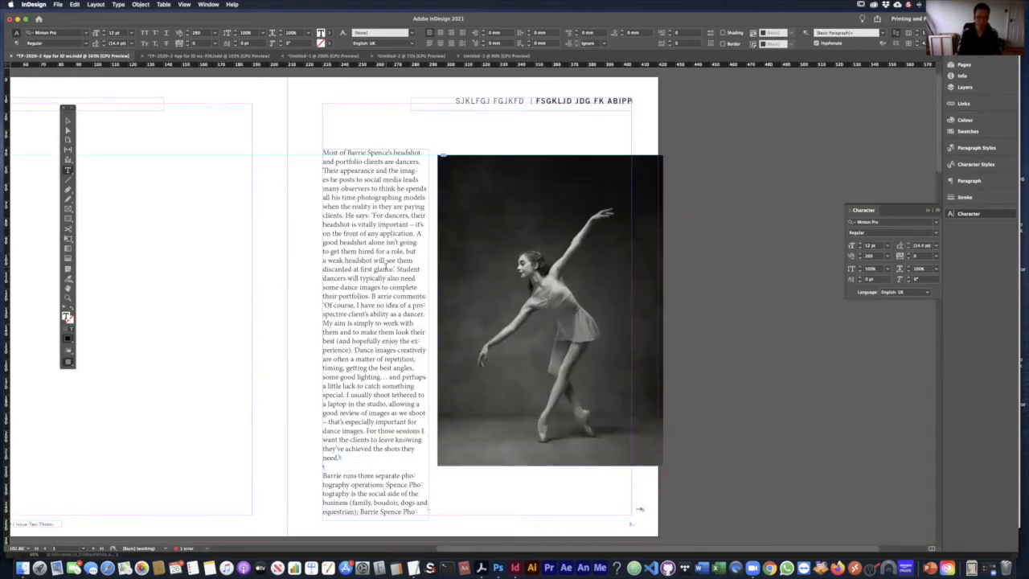
key("super+a")
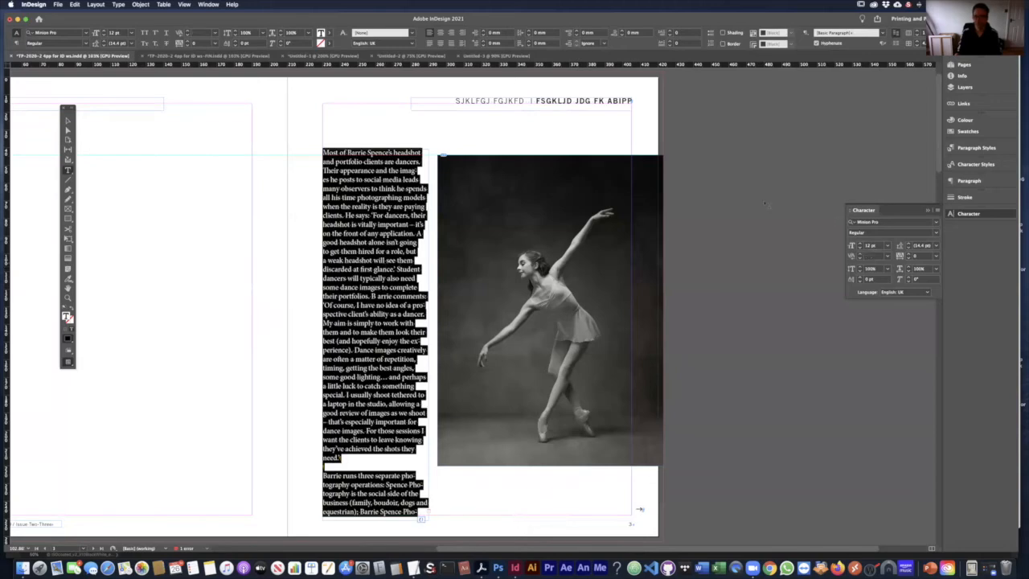
left_click(968, 183)
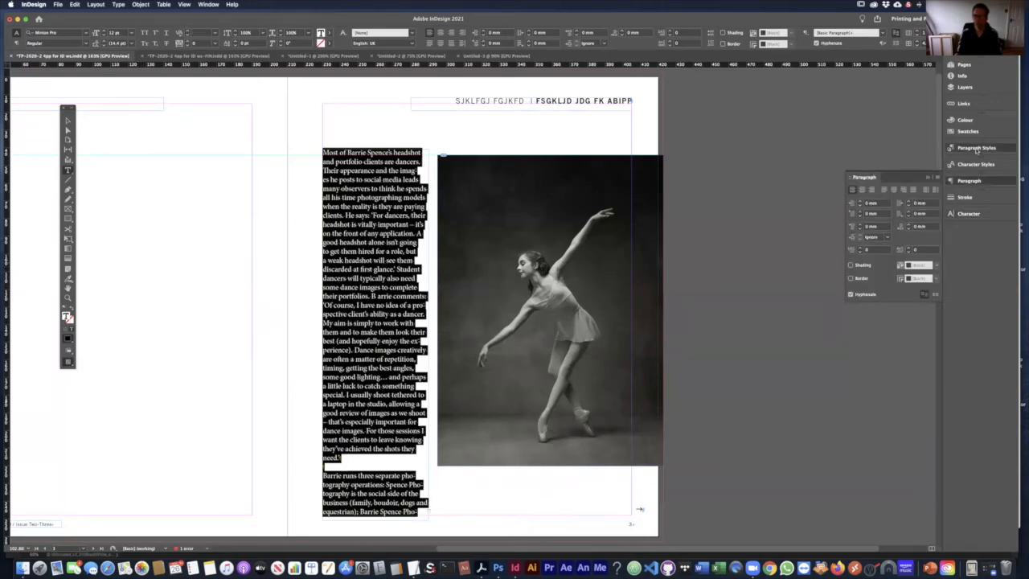
left_click(976, 148)
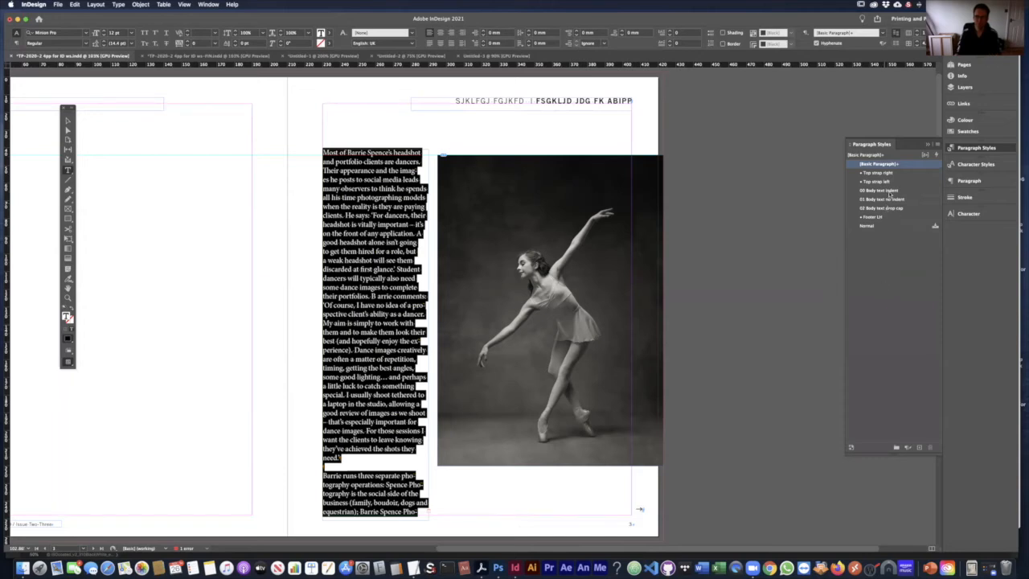
left_click(880, 191)
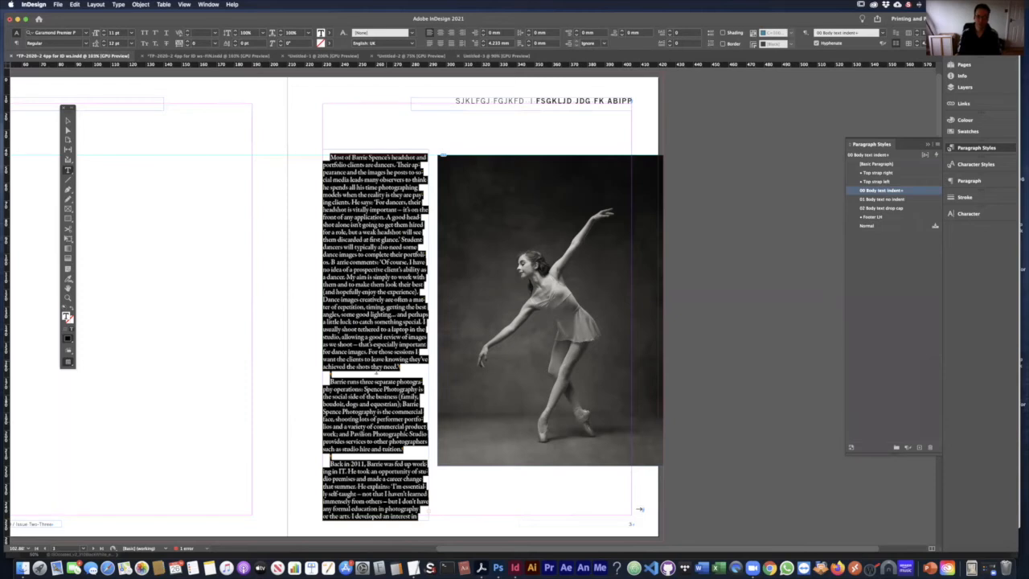
left_click(348, 396)
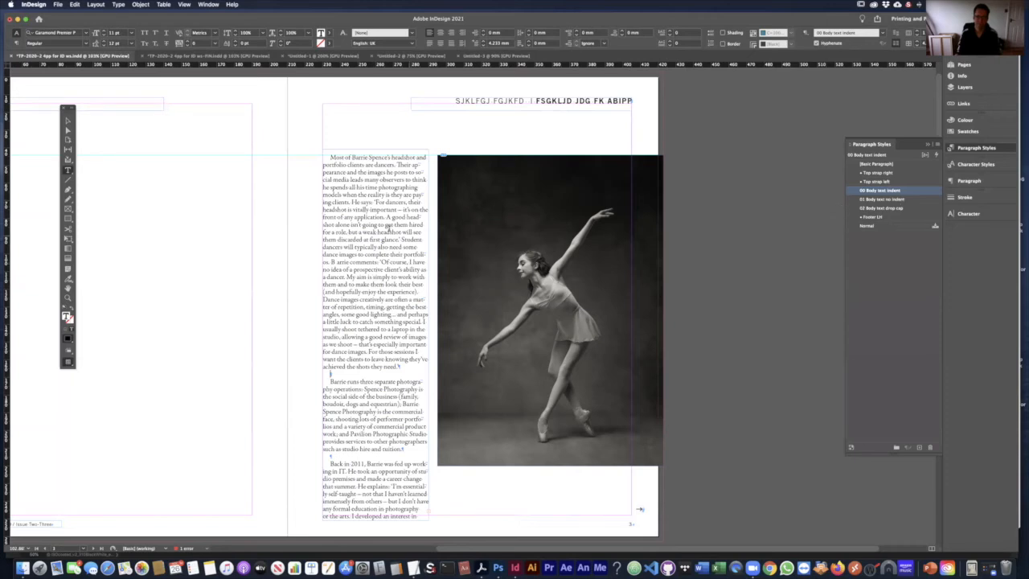
- Try the "01 Body text no indent" style on the first paragraph, and give it "02 Body text drop cap" instead
triple_click(389, 229)
left_click(891, 200)
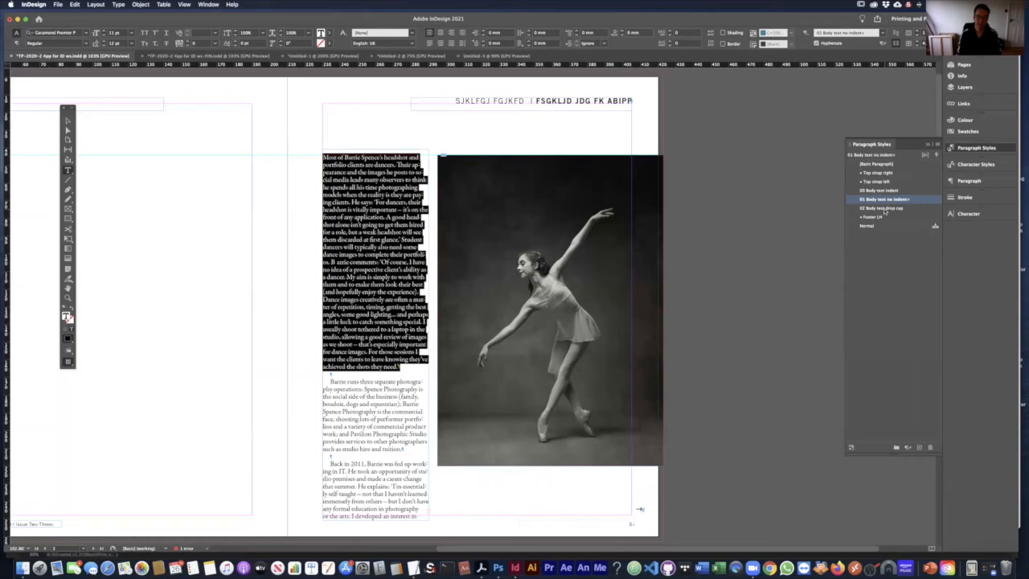
left_click(885, 209)
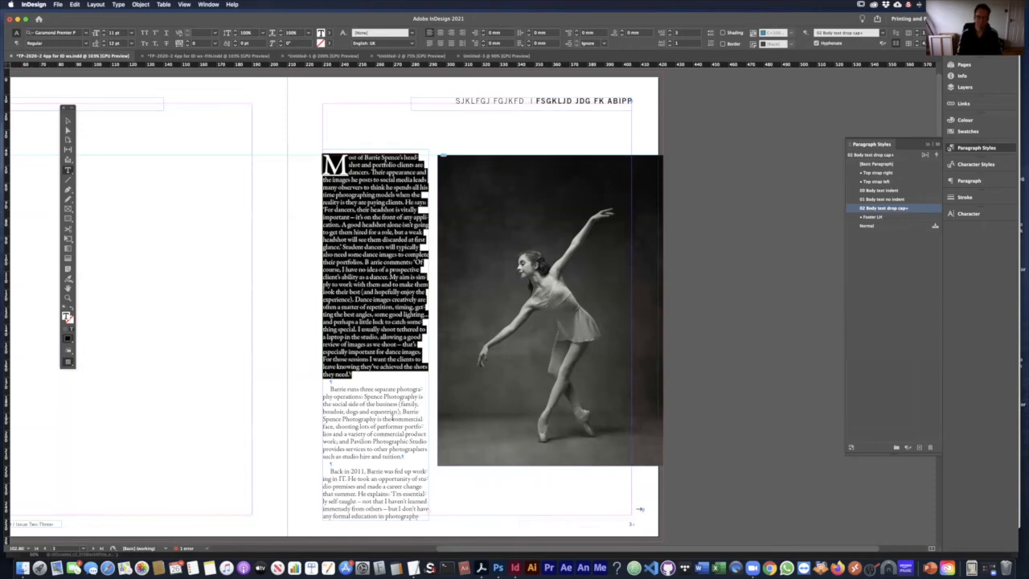
left_click(393, 419)
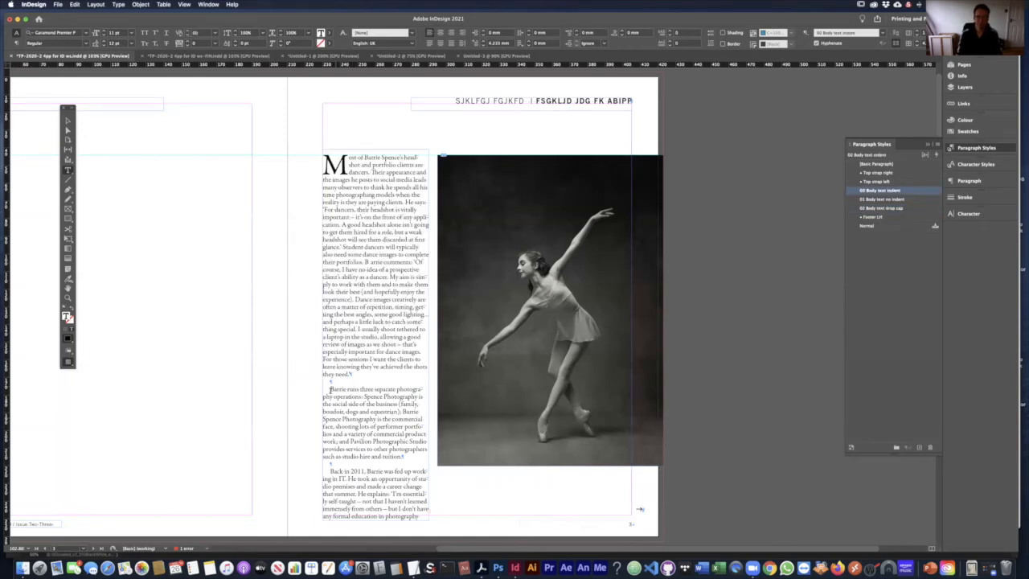
left_click(331, 389)
- Review the first paragraph's drop cap and alignment settings without changing them, and deselect the paragraph
triple_click(372, 217)
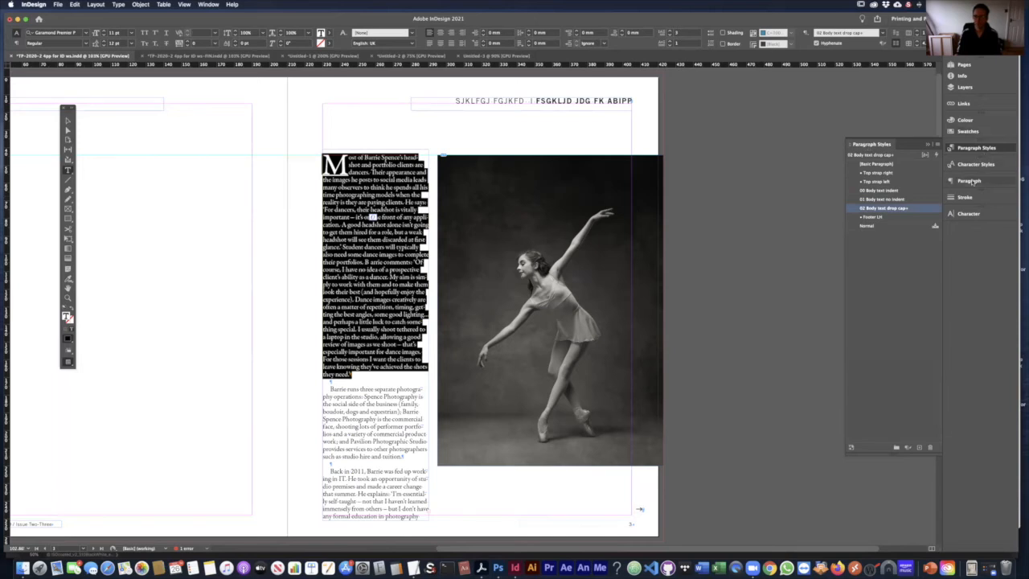
left_click(969, 181)
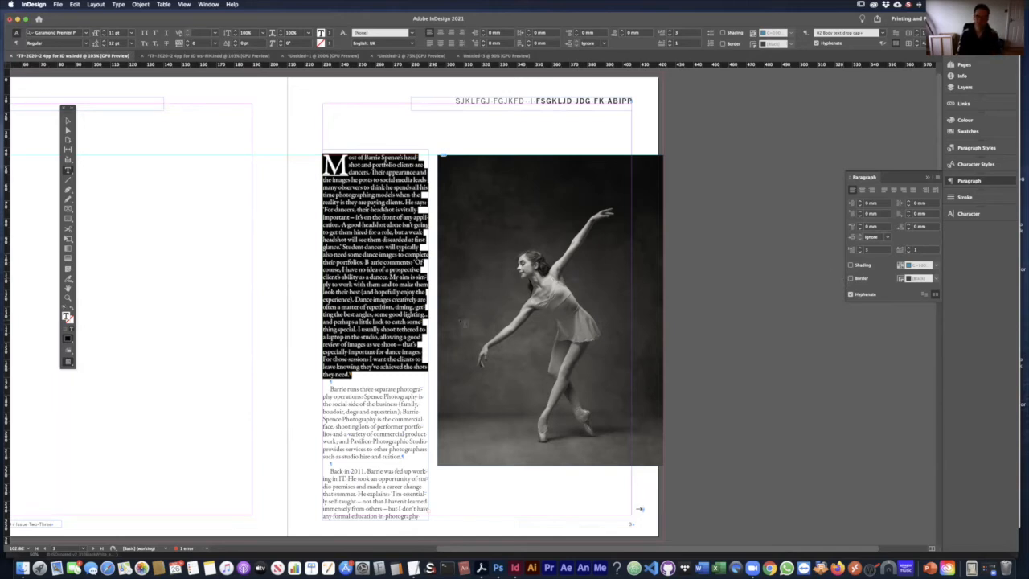
left_click(975, 182)
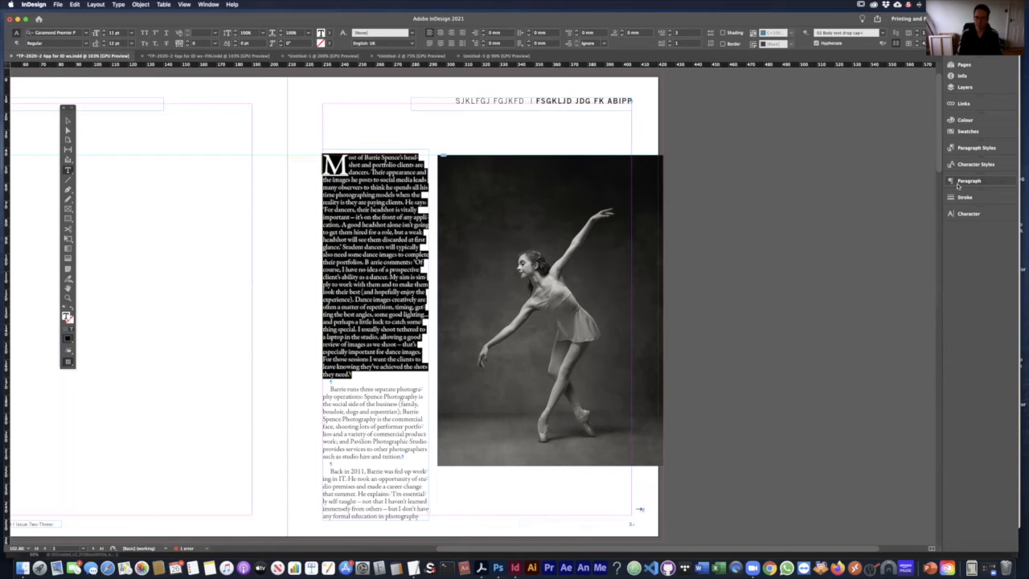
left_click(396, 263)
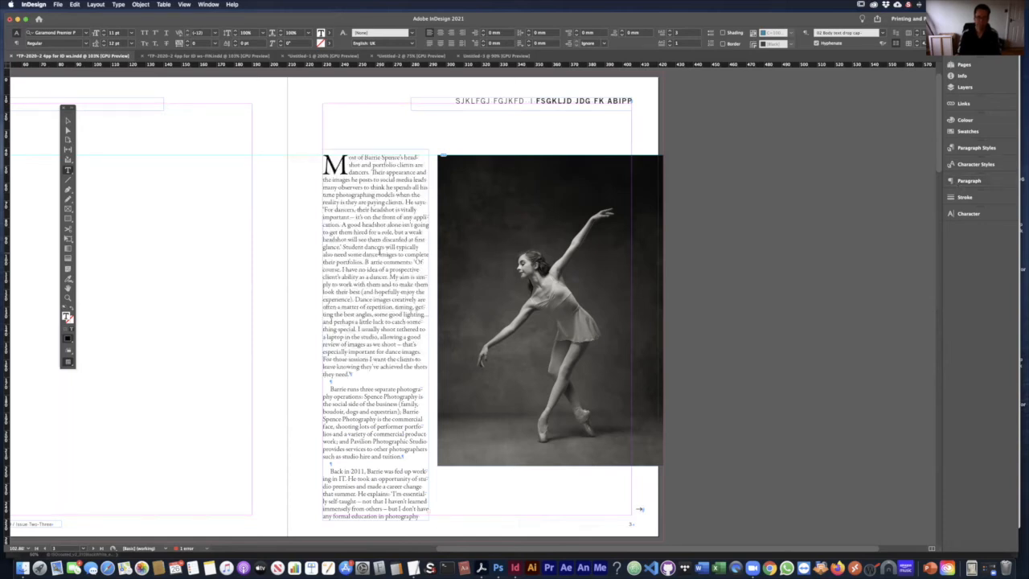
- Change the font of the whole article text to Didot and deselect it
key("super+a")
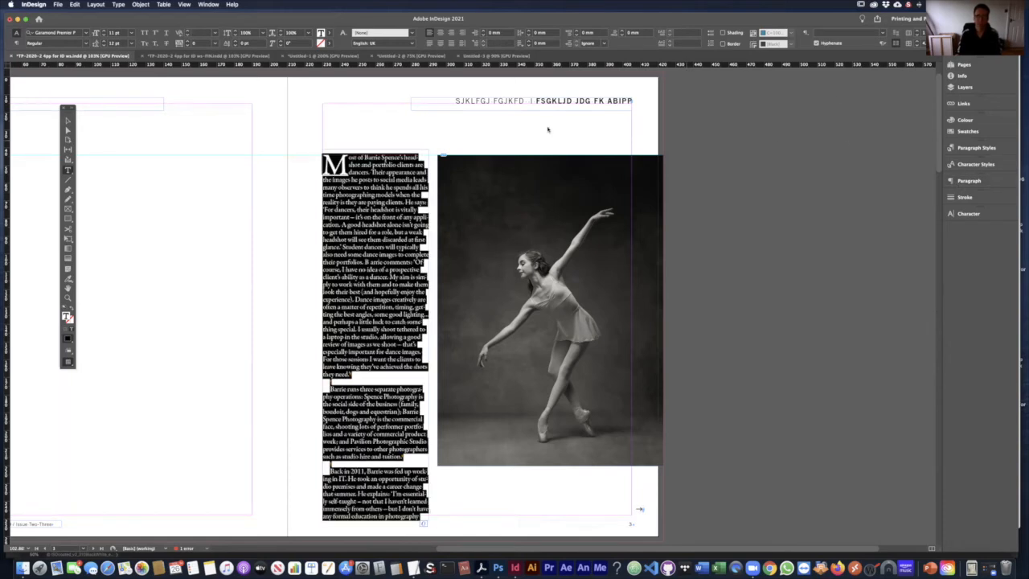
left_click(85, 33)
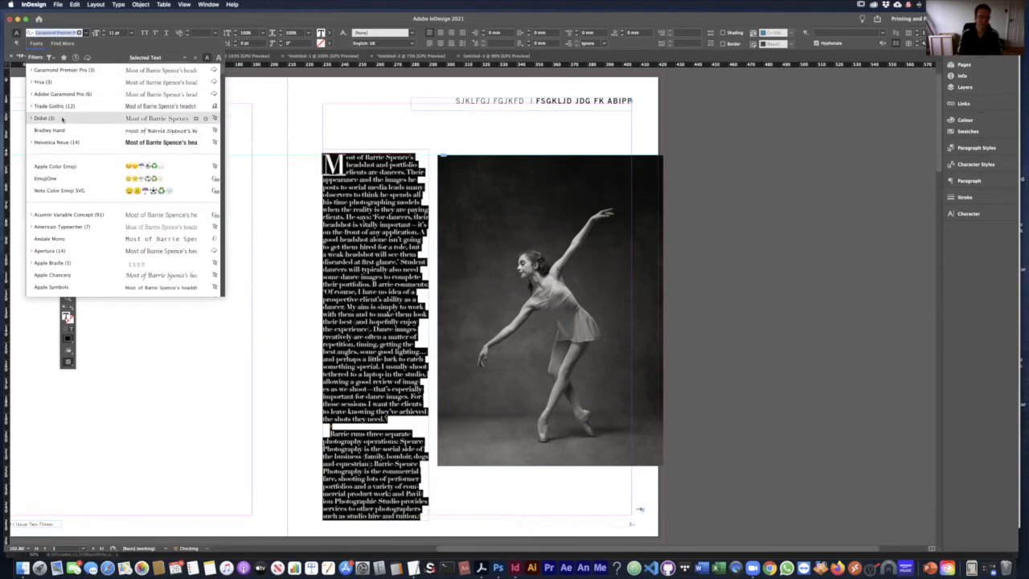
left_click(111, 118)
left_click(374, 216)
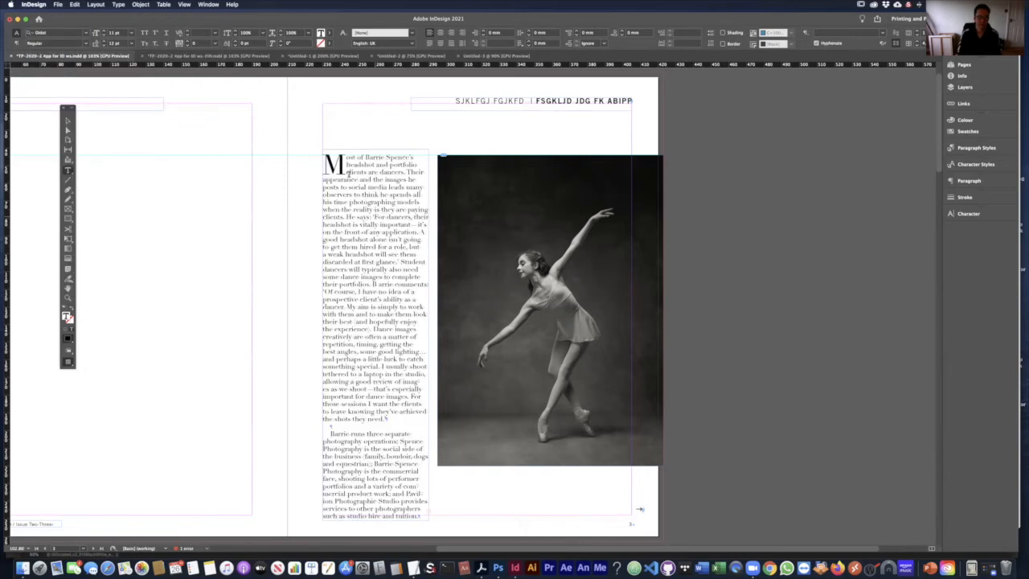
key("Escape")
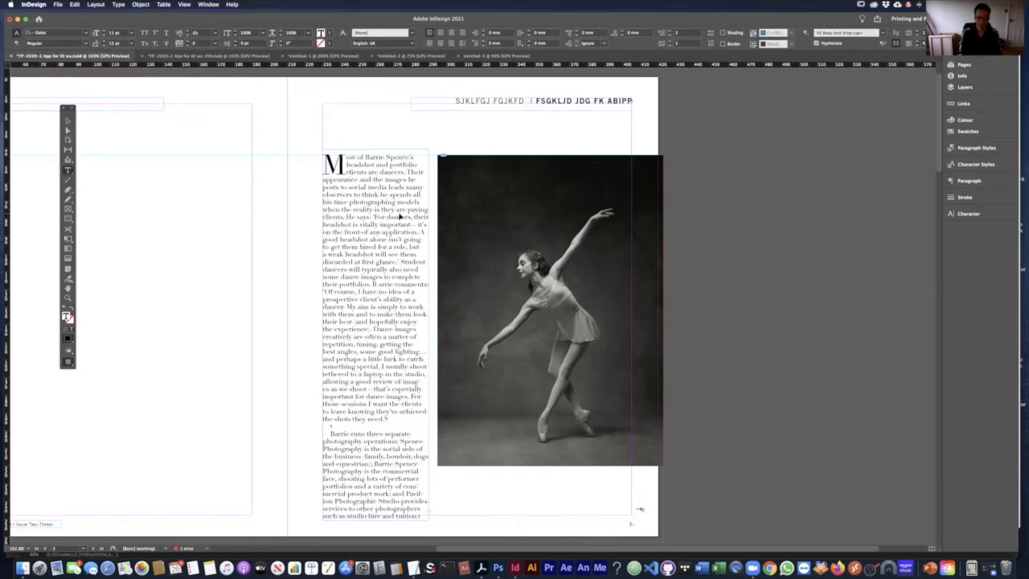
- Delete all of the article text that follows the first paragraph, ending at "the shots they need"
key("super+=")
key("super+=")
key("super+0")
left_click_drag(350, 426, 398, 510)
key("BackSpace")
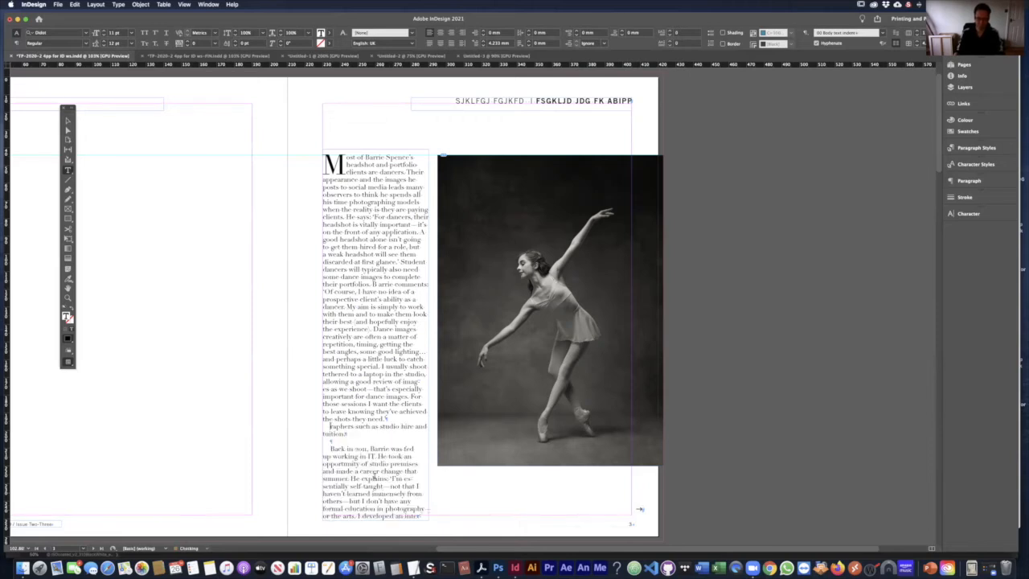
left_click_drag(329, 426, 398, 502)
key("BackSpace")
left_click_drag(330, 426, 432, 523)
key("BackSpace")
left_click_drag(329, 426, 431, 523)
key("BackSpace")
left_click_drag(330, 426, 361, 482)
key("BackSpace")
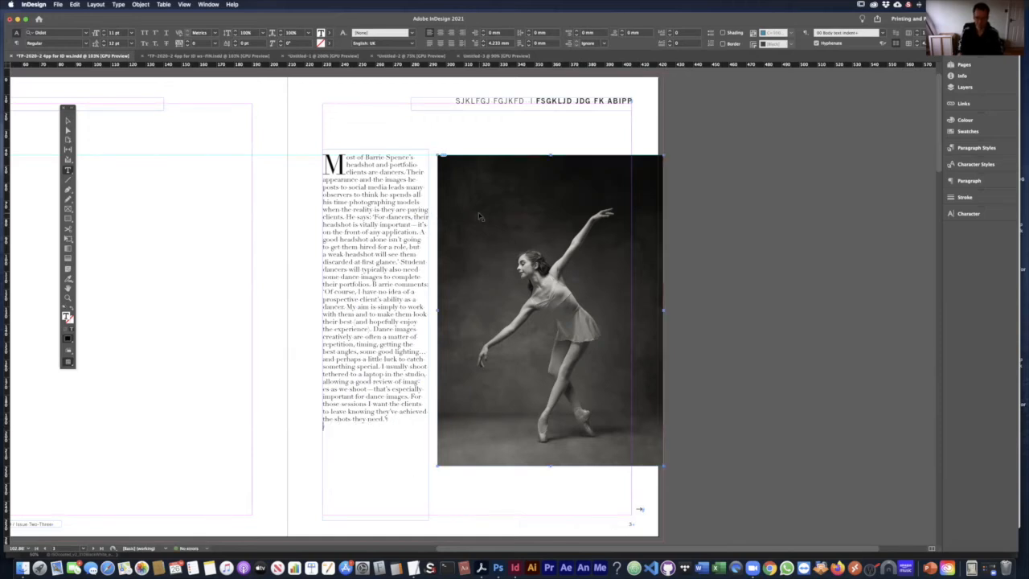
- Delete the opening sentences of the remaining paragraph so that it starts with the word before "comments:"
key("super+equal")
scroll(537, 170, "up", 5)
scroll(537, 171, "right", 2)
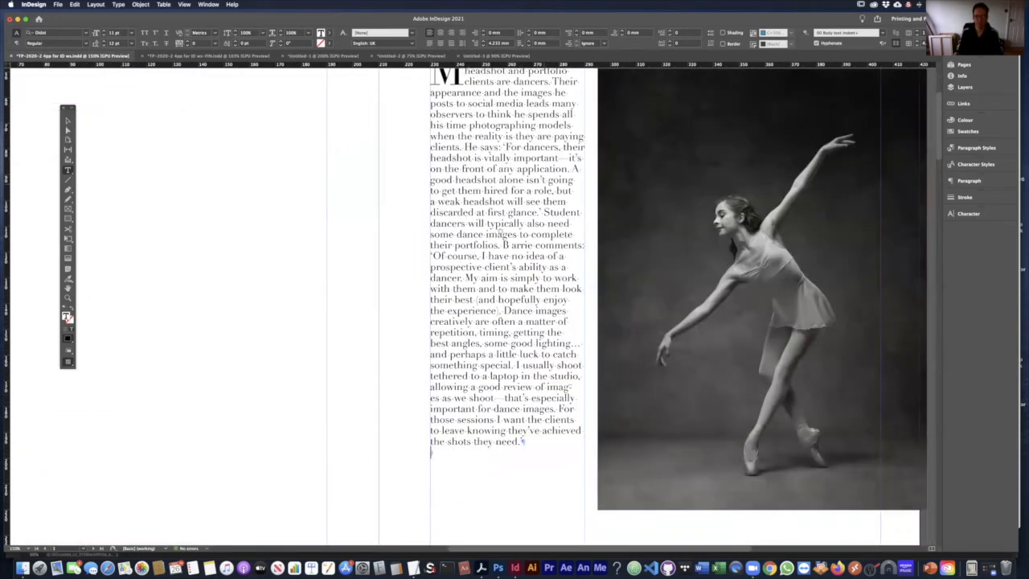
left_click(420, 143)
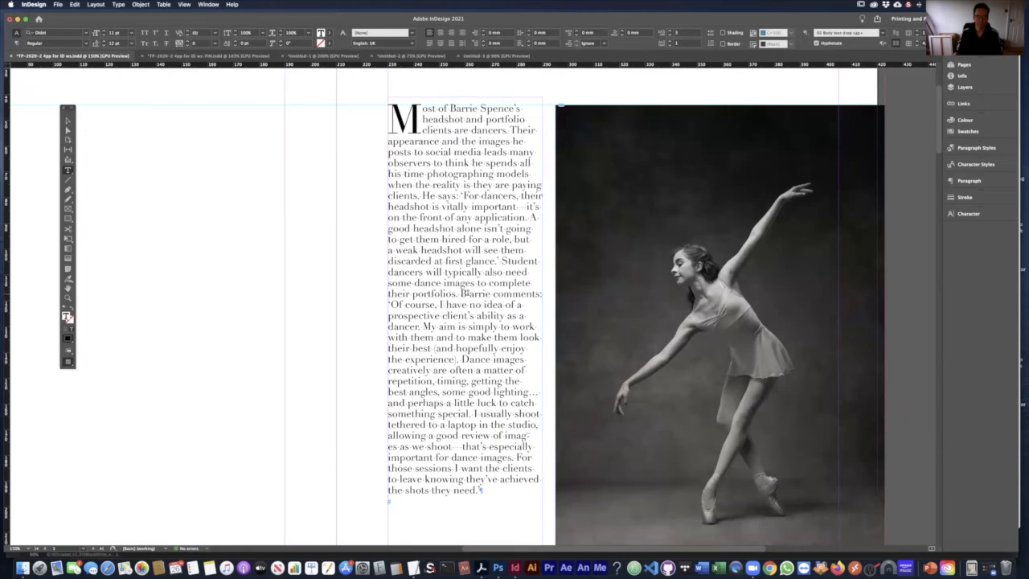
left_click_drag(473, 294, 361, 85)
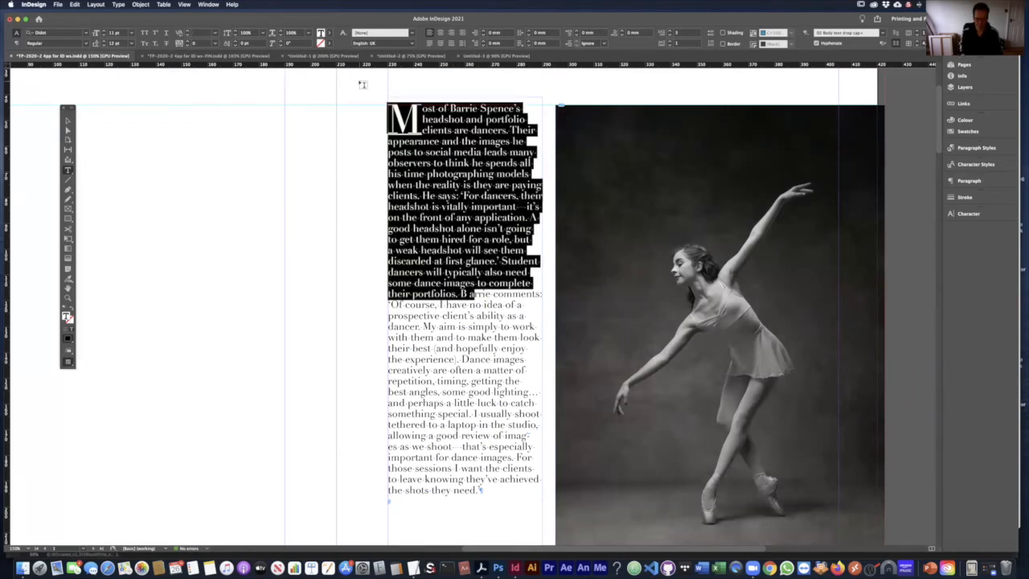
key("BackSpace")
- Remove the paragraph's drop cap by setting its lines and characters to 0, and restore the missing "a" in the first word
key("super+a")
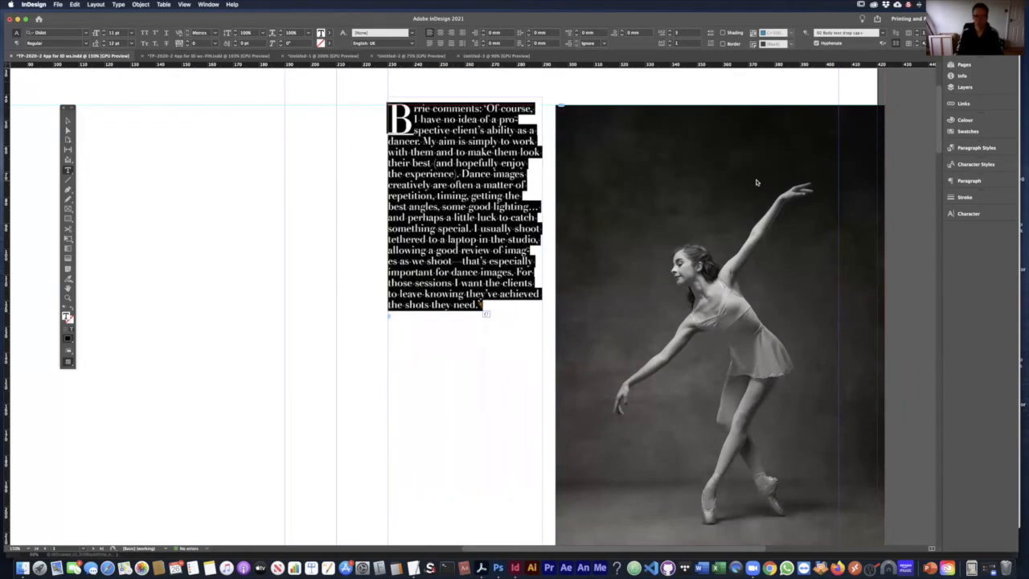
left_click(969, 182)
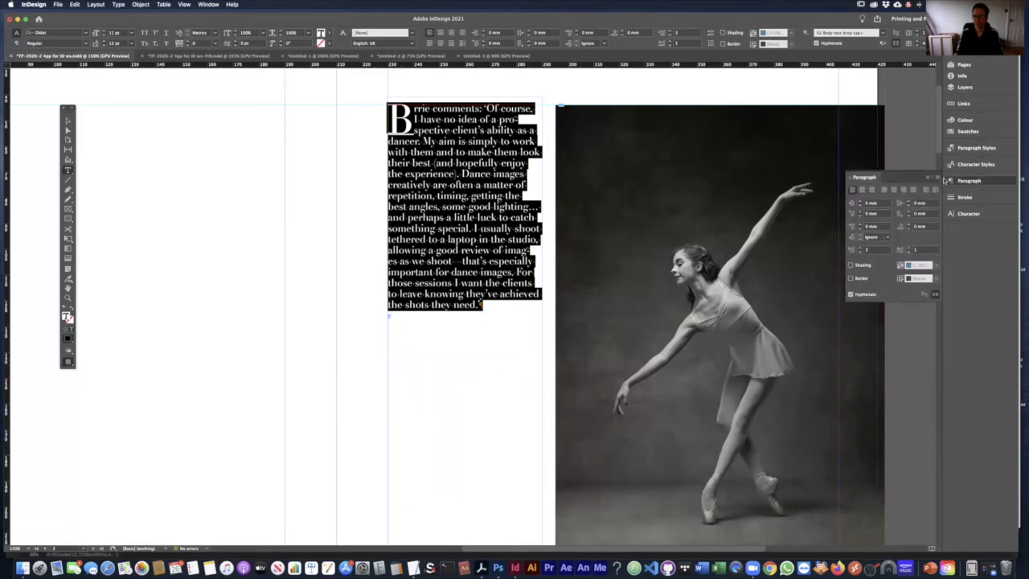
left_click(938, 180)
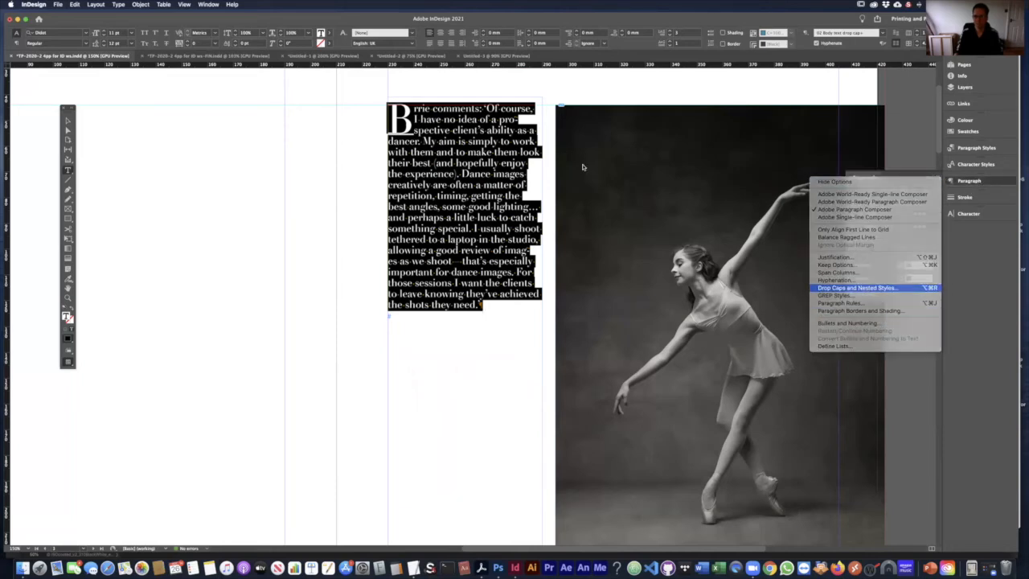
left_click(857, 287)
type("3")
type("0")
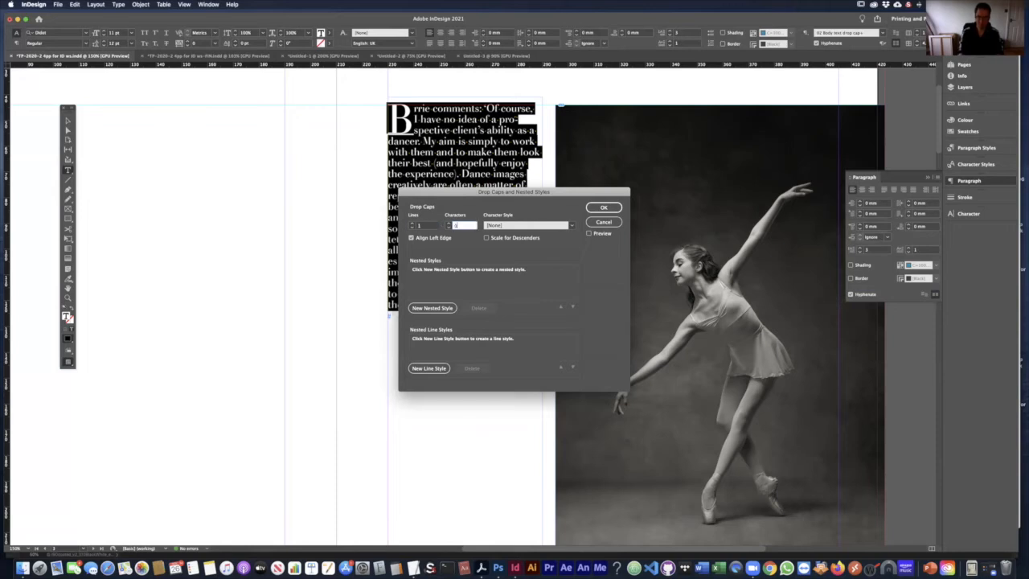
key("Return")
left_click(433, 140)
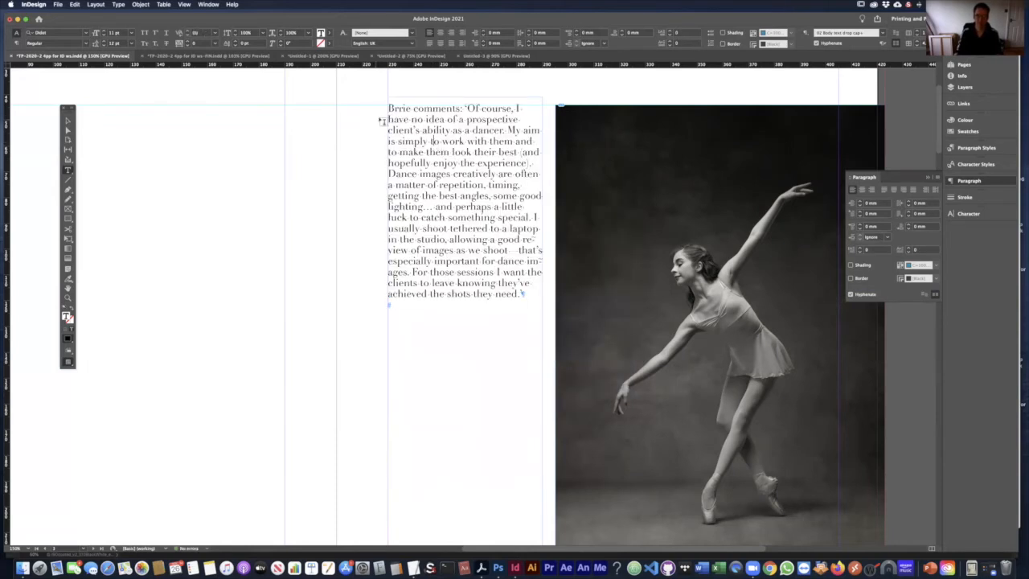
type("a")
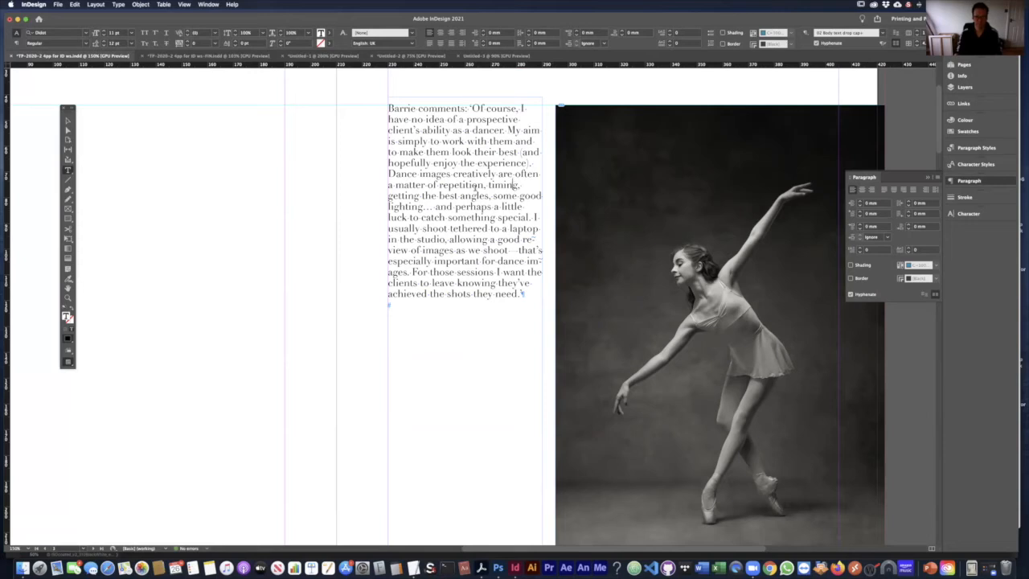
- Change the font of the entire paragraph to Adobe Garamond Pro Regular and deselect the text
key("super+a")
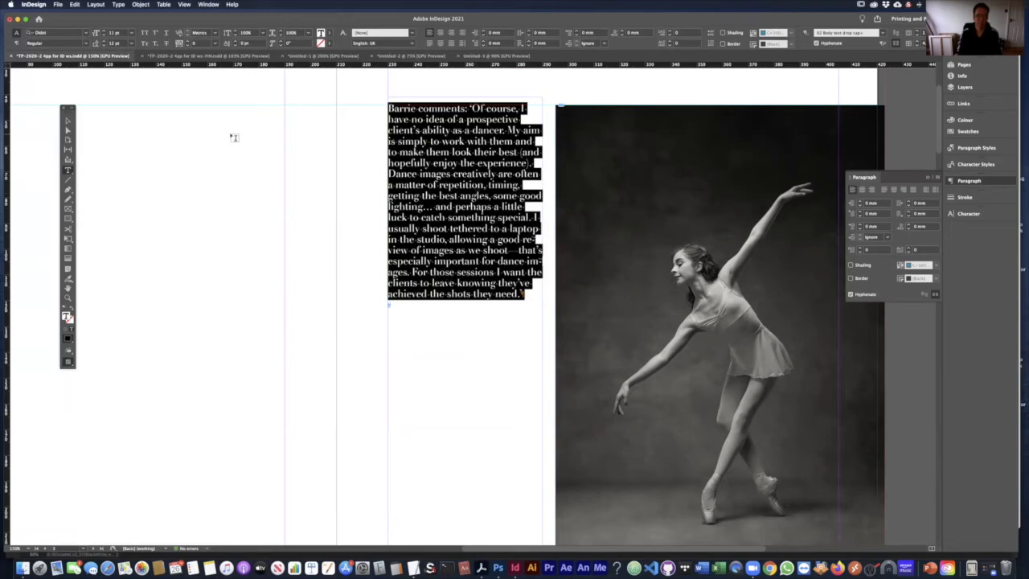
scroll(229, 136, "down", 1)
left_click(86, 33)
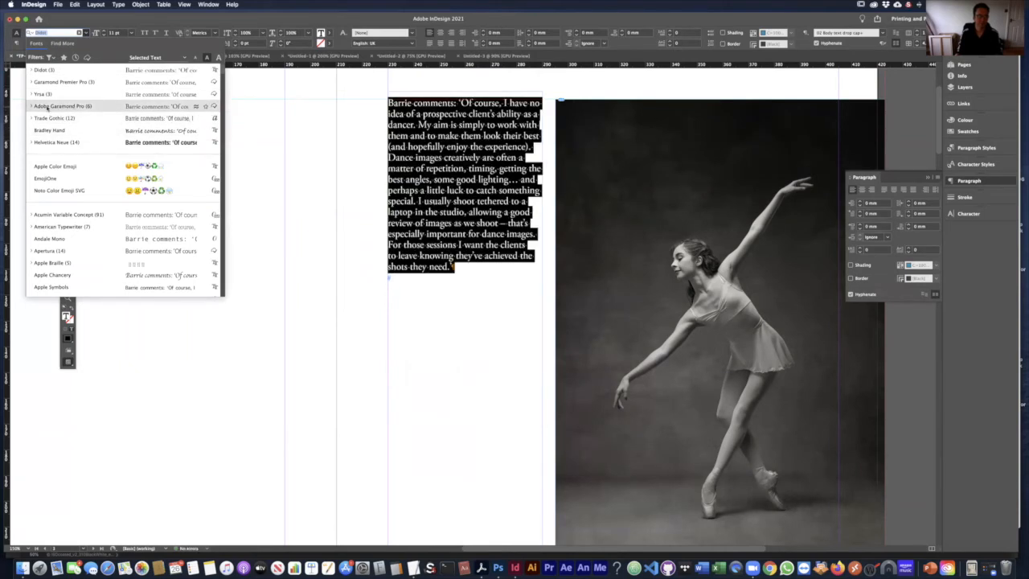
left_click(46, 107)
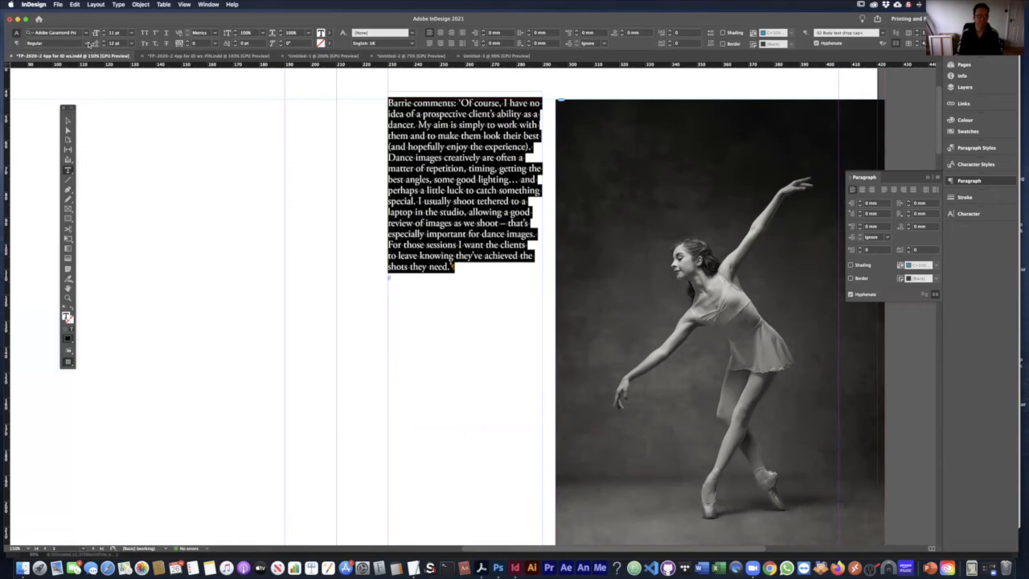
left_click(86, 43)
left_click(58, 55)
left_click(440, 147)
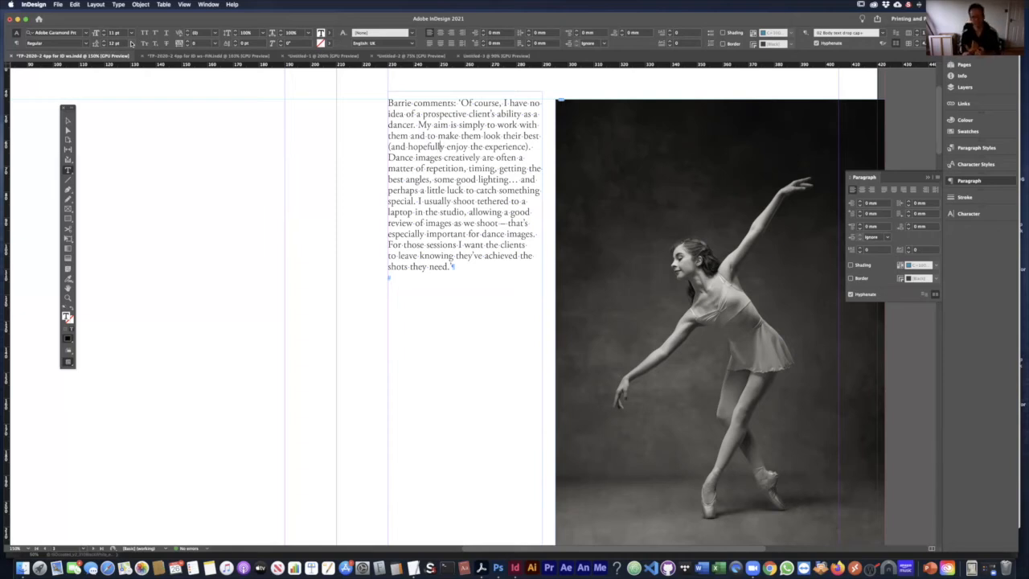
- Show the baseline grid and turn off the whole paragraph's alignment to it
key("super+alt+apostrophe")
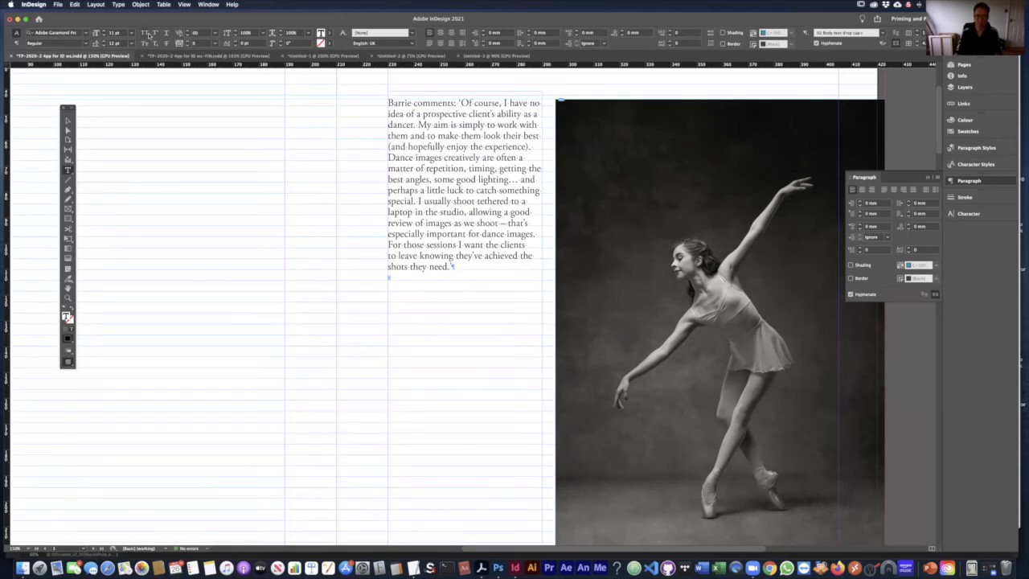
triple_click(440, 157)
left_click(440, 158)
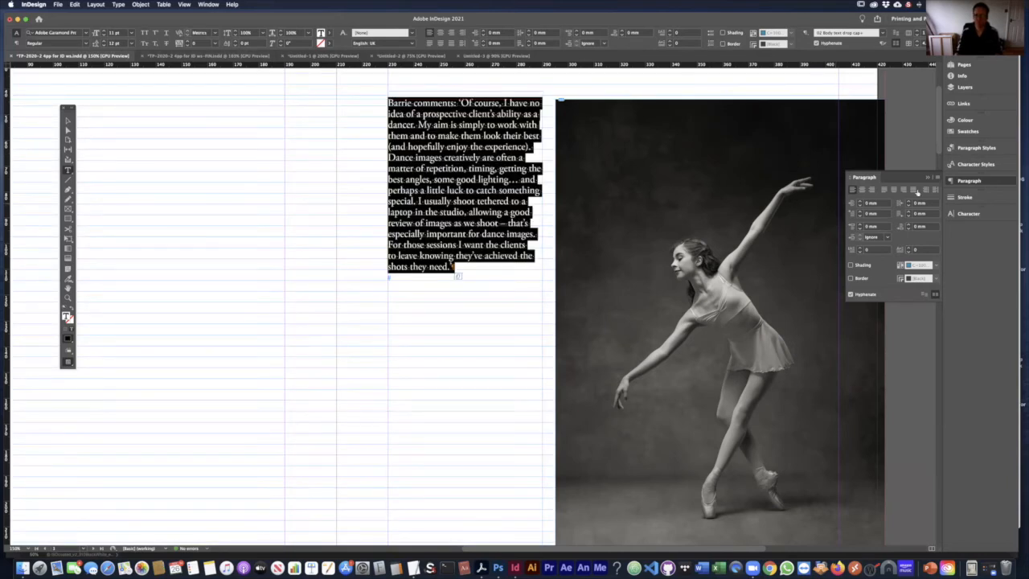
left_click(934, 294)
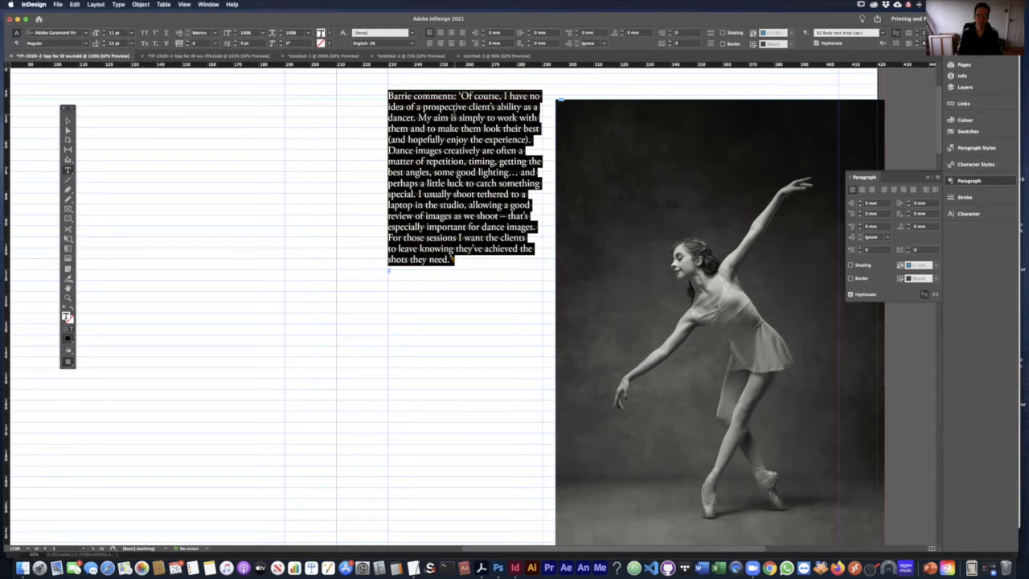
- Select the whole paragraph and increase its leading to 20 pt
left_click(458, 94)
key("super+a")
left_click(103, 41)
left_click(102, 41)
left_click(103, 41)
left_click(103, 41)
left_click(103, 41)
left_click(103, 41)
left_click(103, 41)
left_click(103, 41)
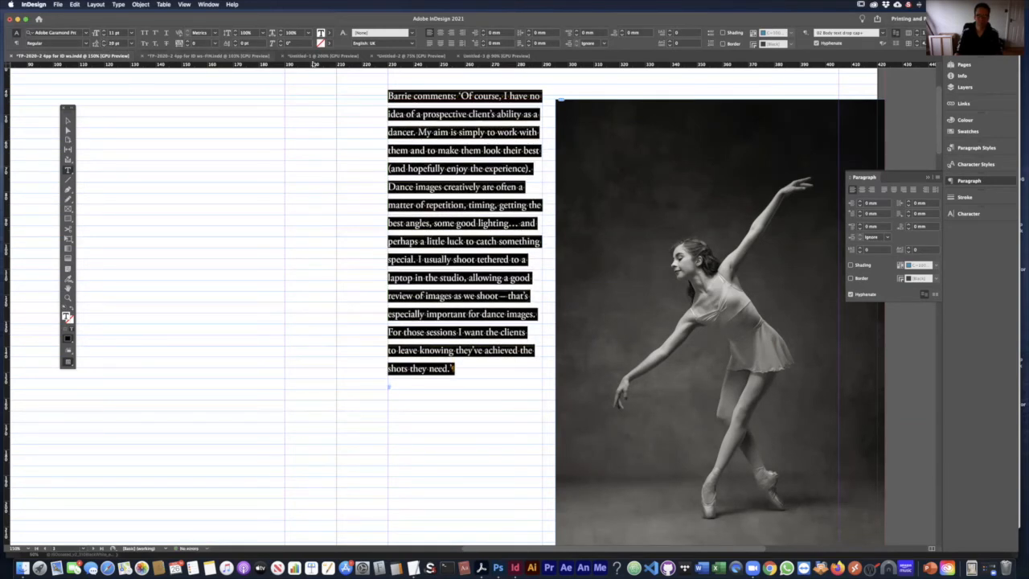
- Align the paragraph to the baseline grid, set its leading to 12 pt, and deselect it
left_click(935, 295)
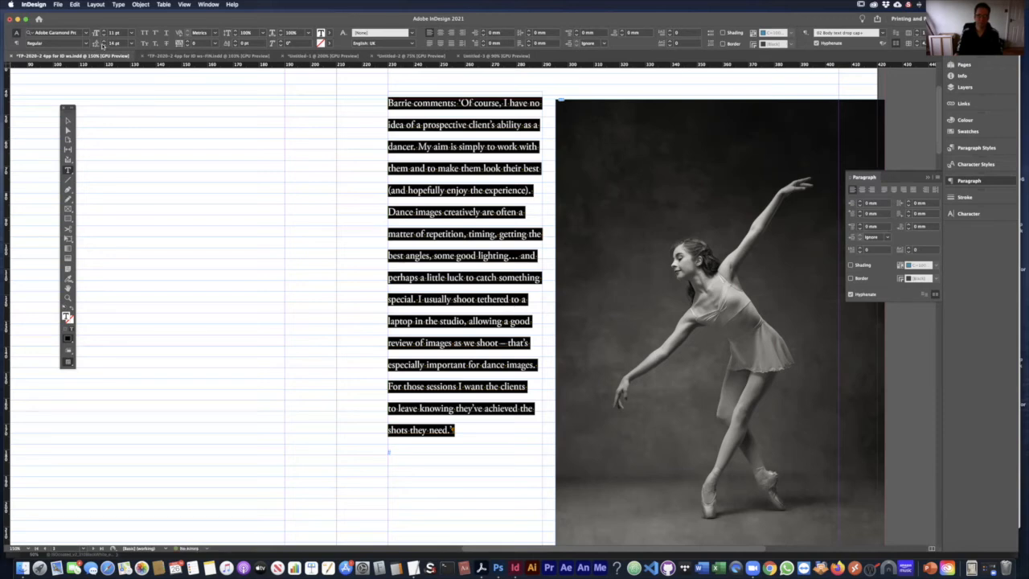
left_click(103, 45)
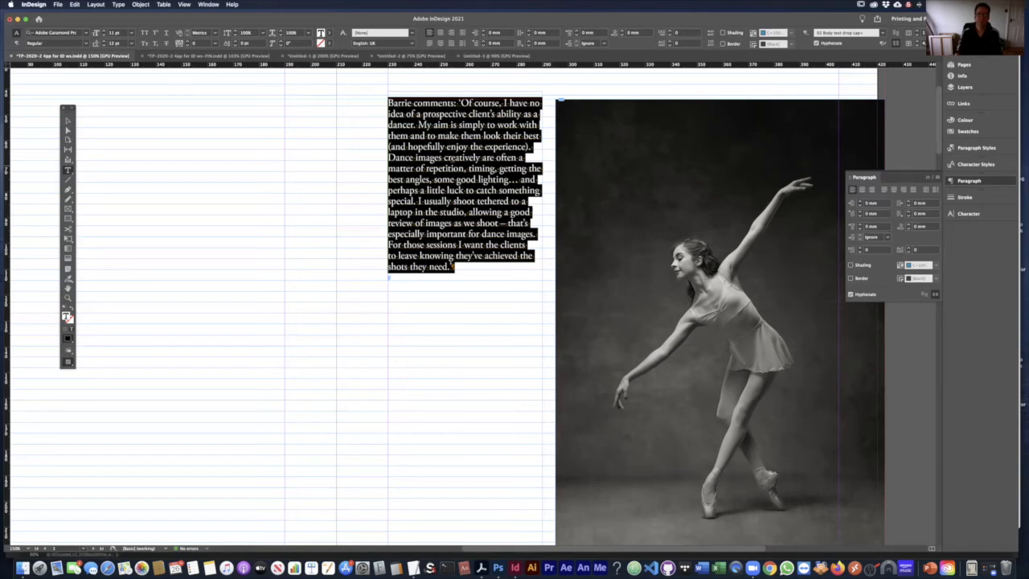
left_click(432, 153)
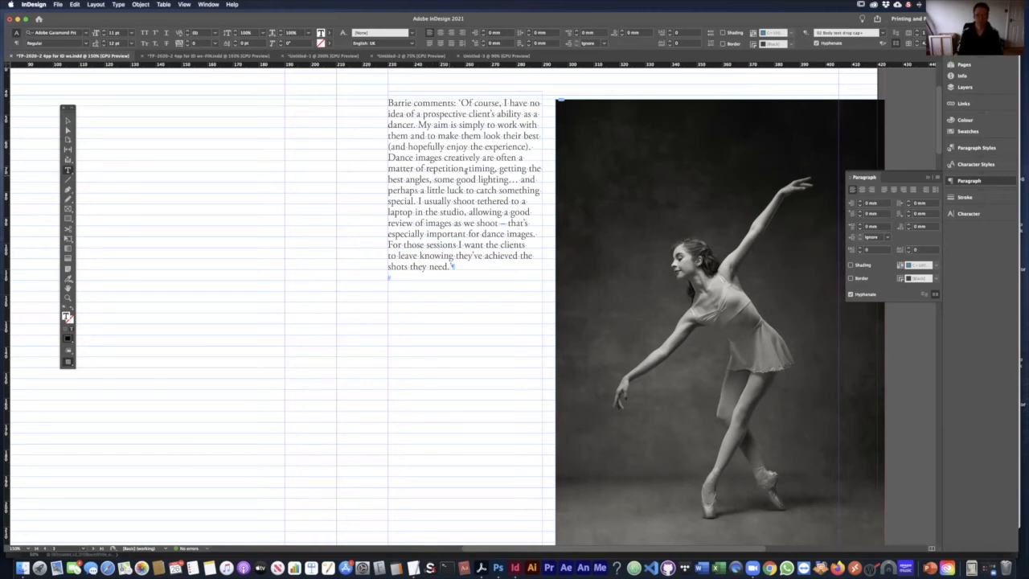
- Hide the hidden characters and the baseline grid around the article text
double_click(482, 169)
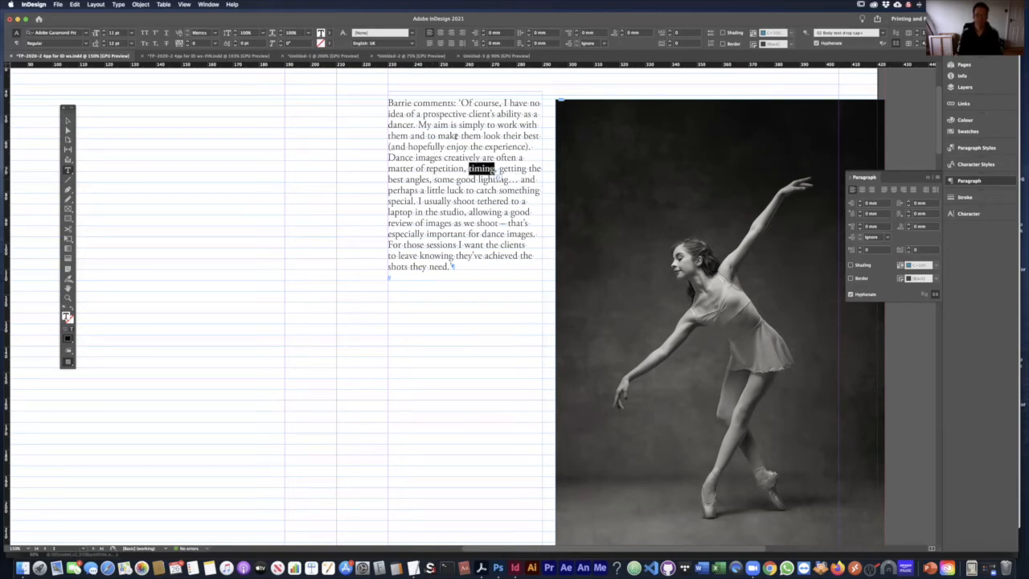
left_click(461, 158)
key("super+a")
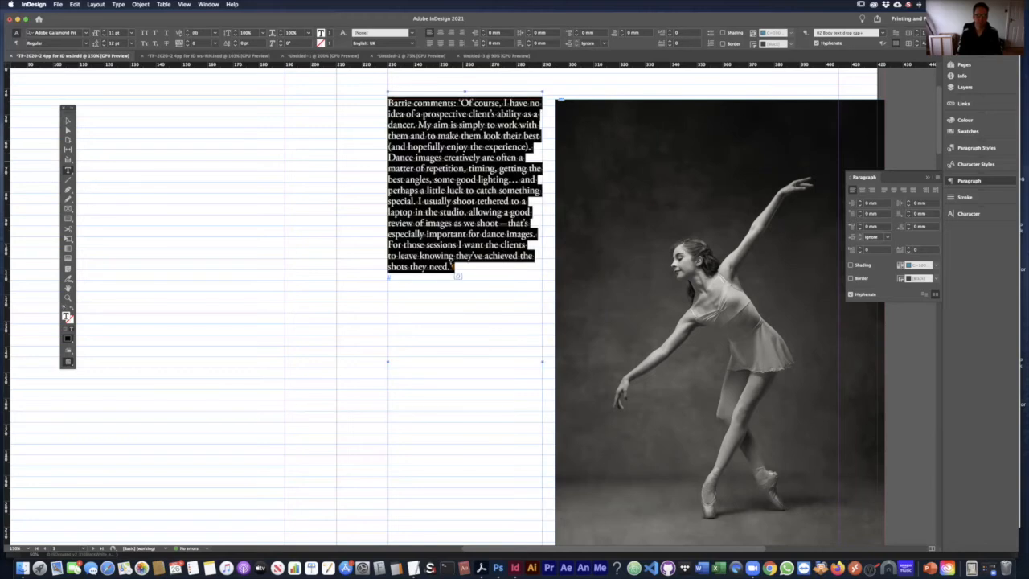
key("super+equal")
key("super+equal")
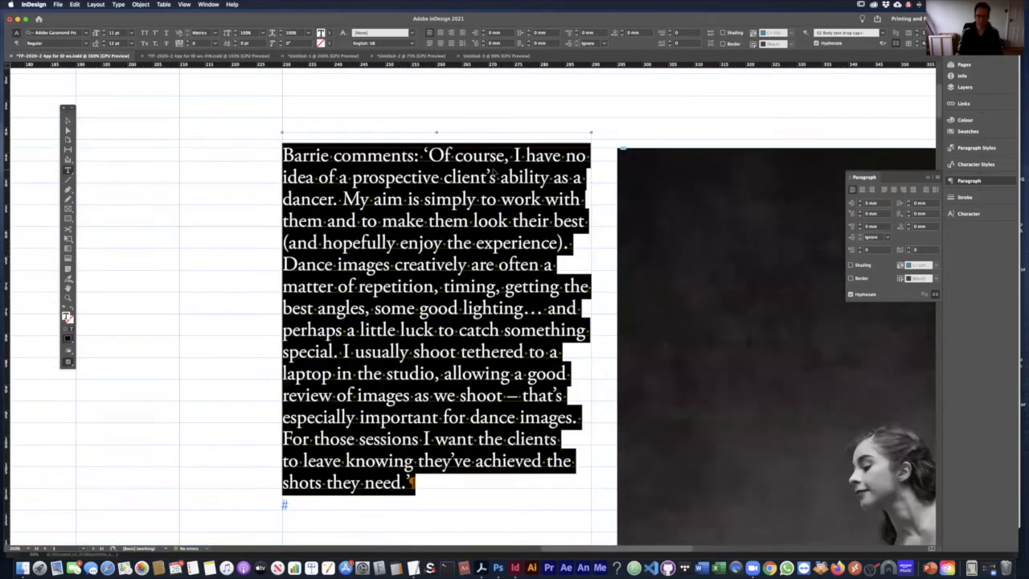
left_click(442, 242)
left_click(118, 4)
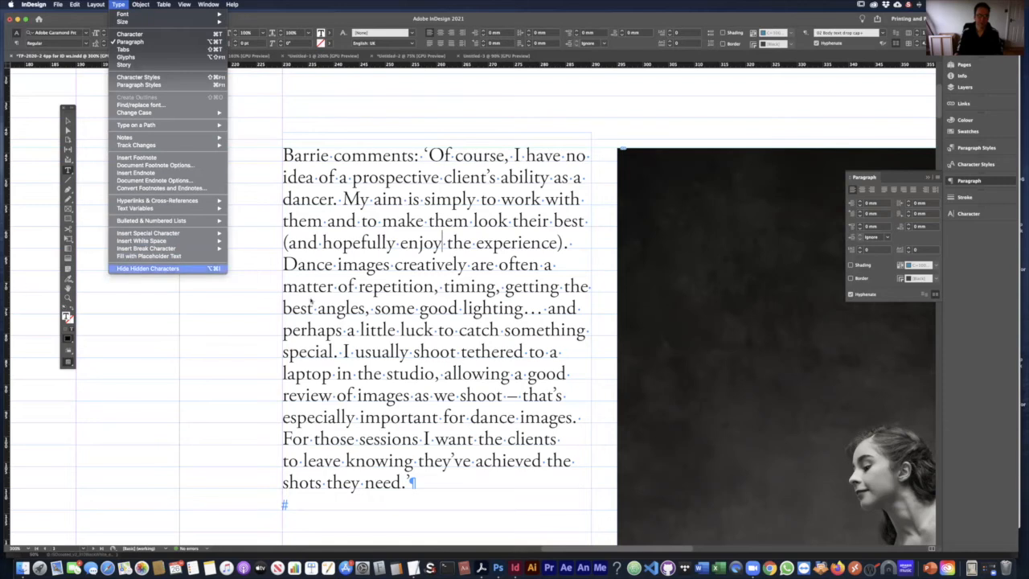
left_click(148, 267)
key("super+alt+apostrophe")
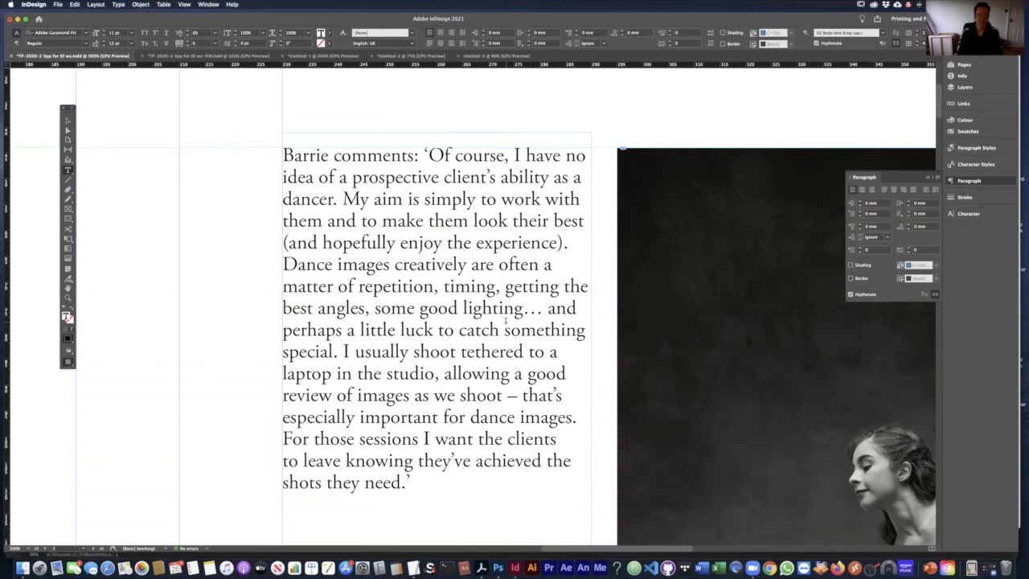
- Try a tracking of 10 on the whole paragraph twice, returning it to 0 each time
key("super+a")
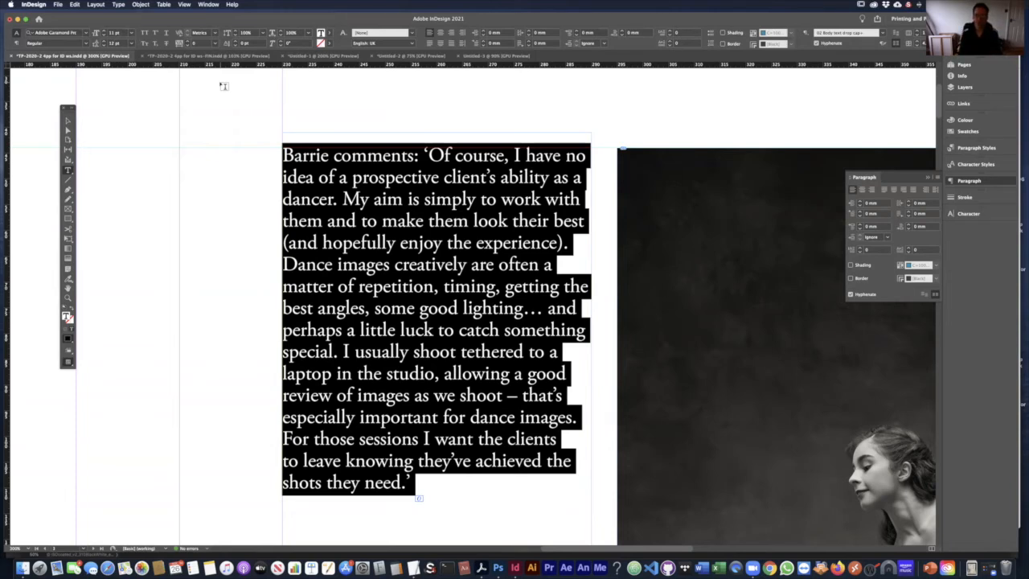
left_click(969, 214)
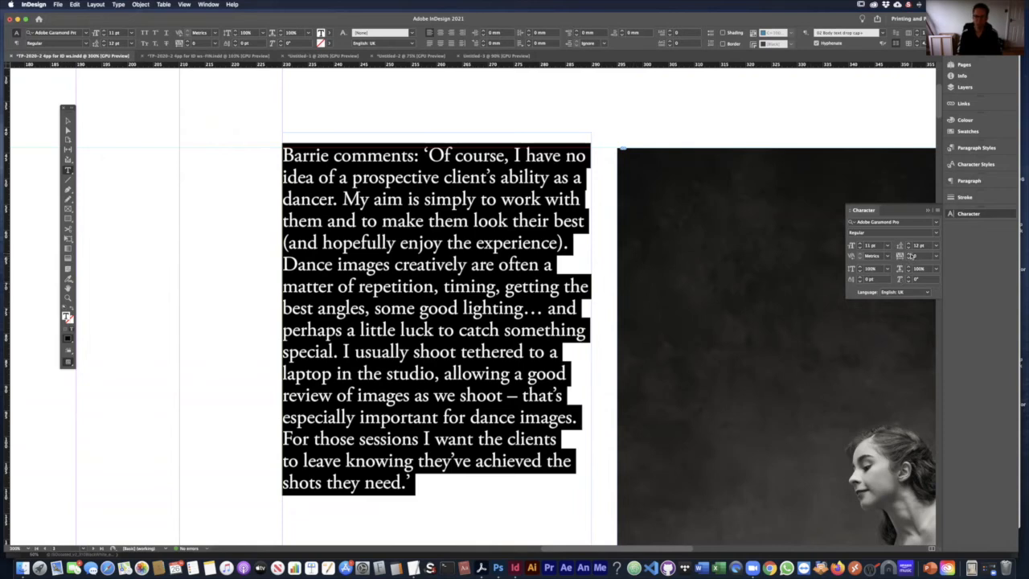
left_click(908, 254)
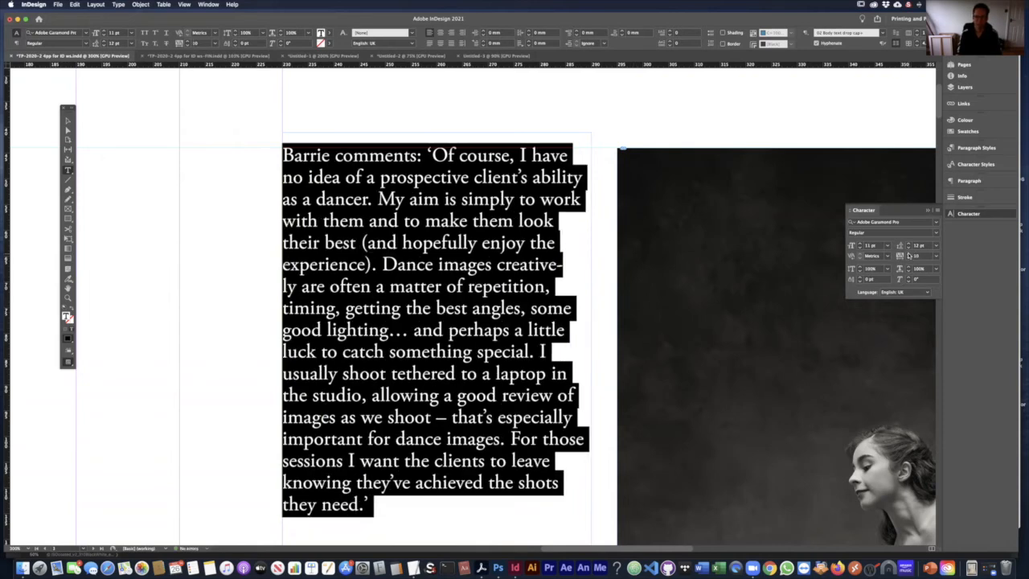
left_click(908, 257)
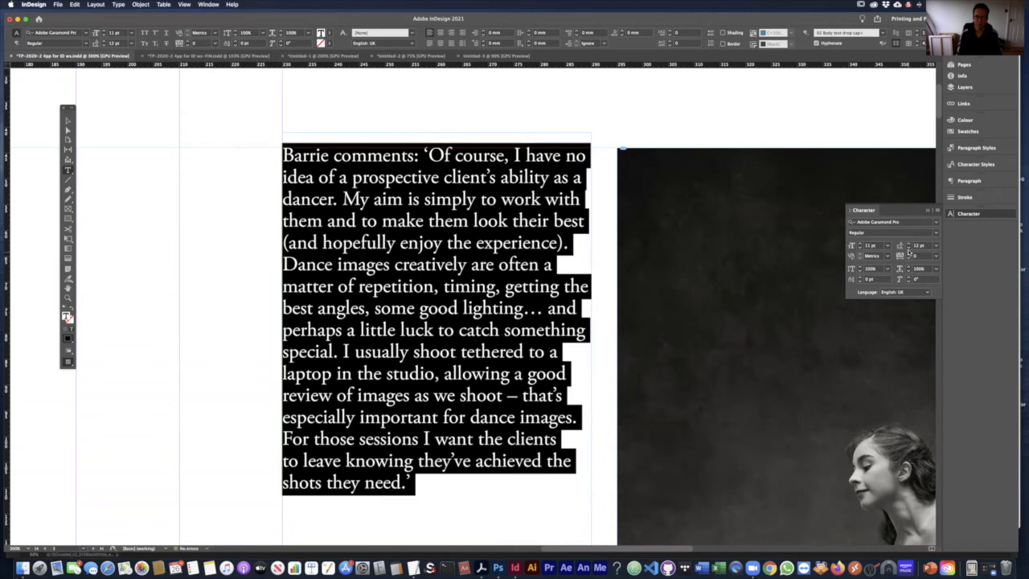
left_click(908, 254)
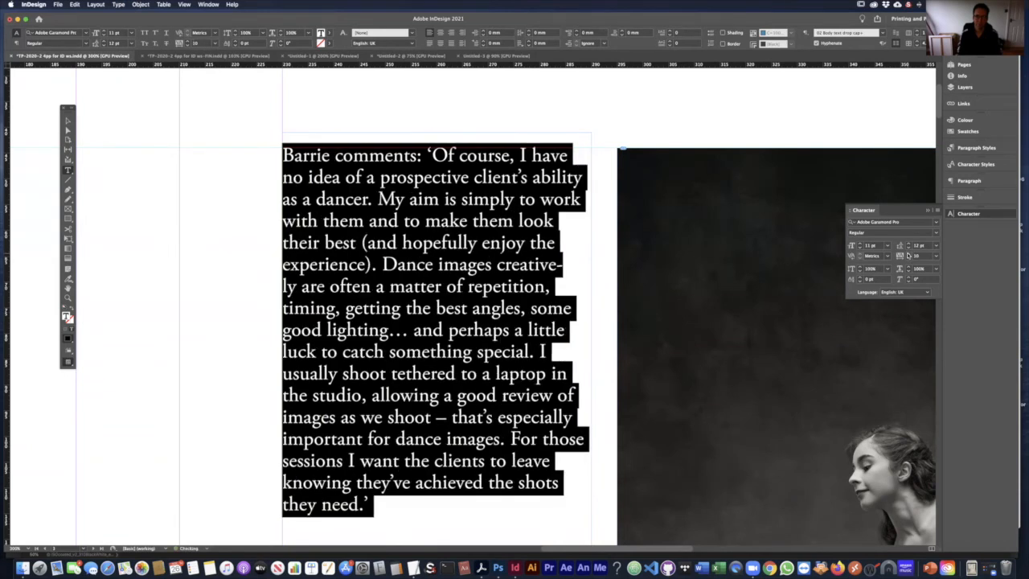
left_click(908, 257)
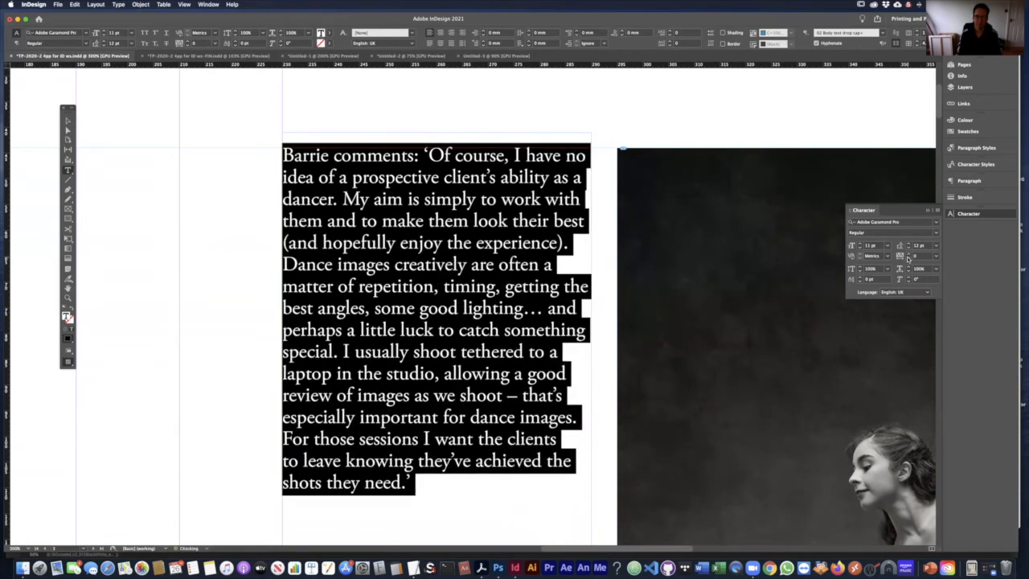
- Set the selected paragraph's tracking to 1, 2, 3, 4 and 5 in turn
left_click(918, 256)
key("Return")
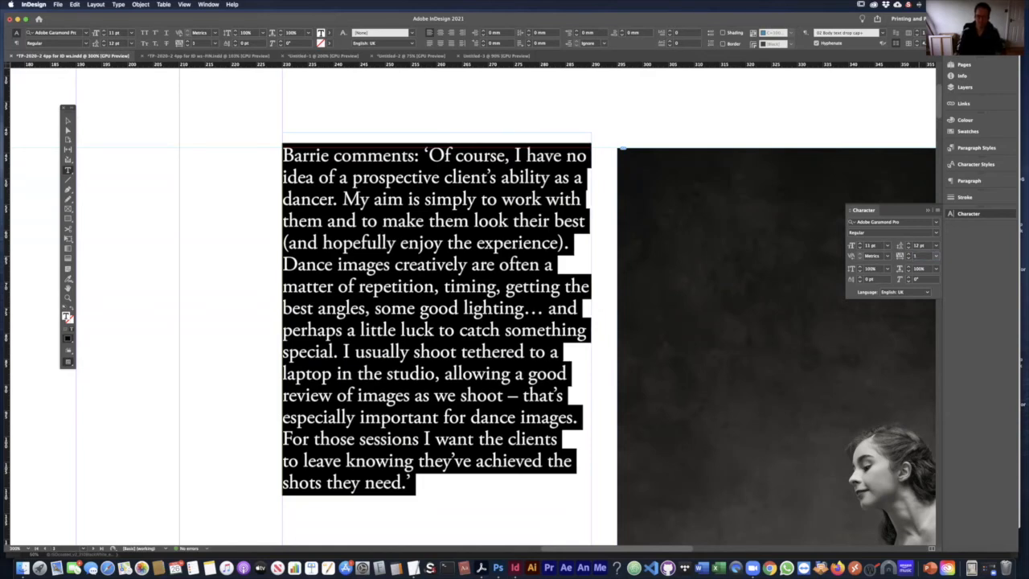
double_click(921, 256)
type("2")
key("Return")
double_click(919, 256)
type("3")
key("Return")
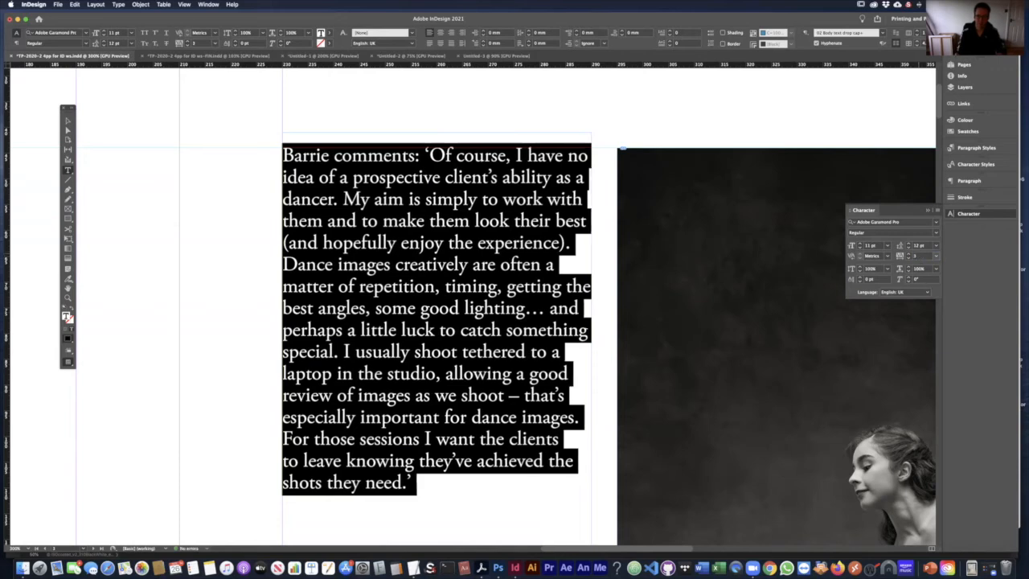
double_click(918, 255)
type("4")
key("Return")
double_click(917, 256)
type("5")
key("Return")
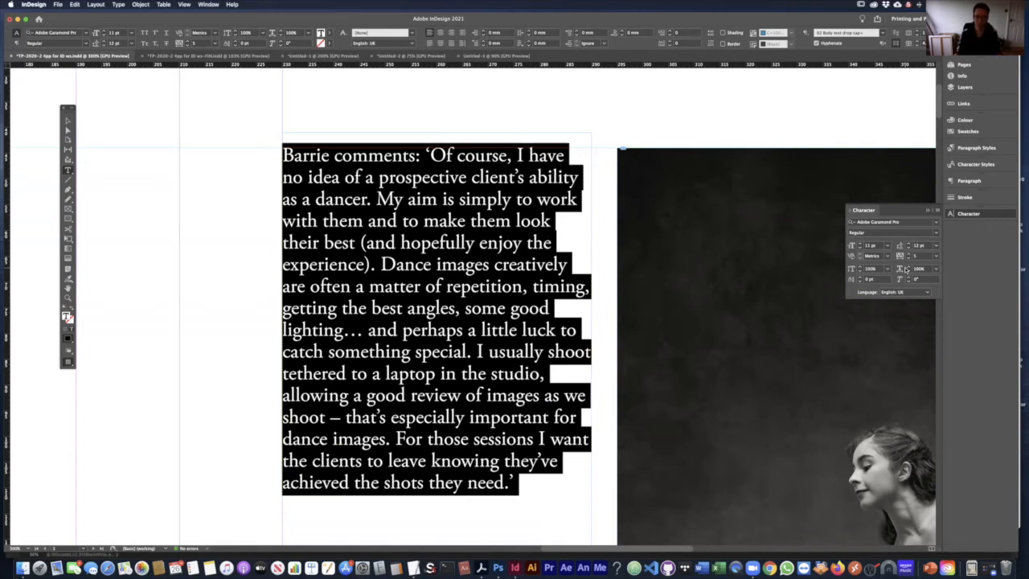
- Reset the paragraph's tracking to 0 and deselect the text
left_click(916, 257)
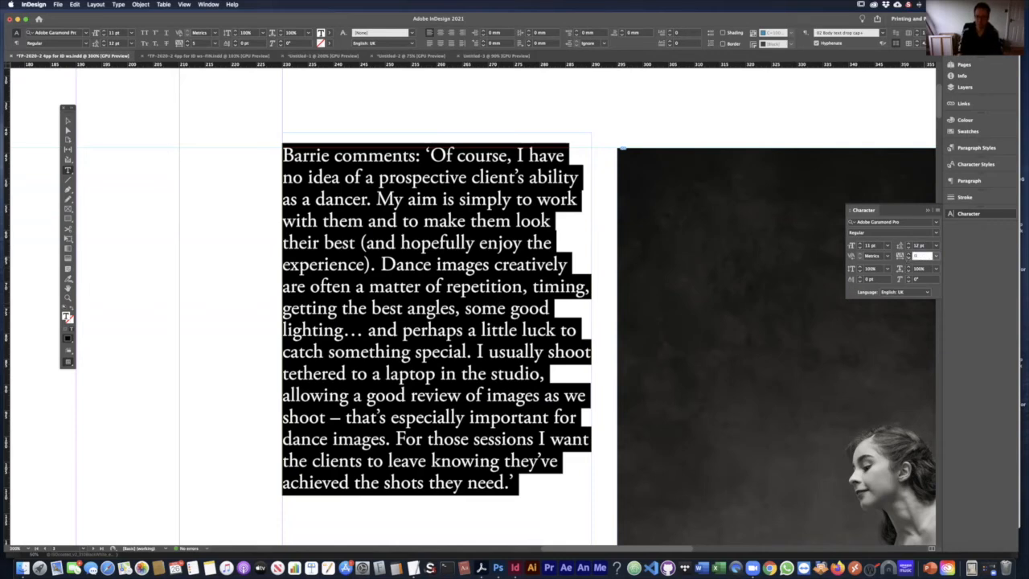
key("Return")
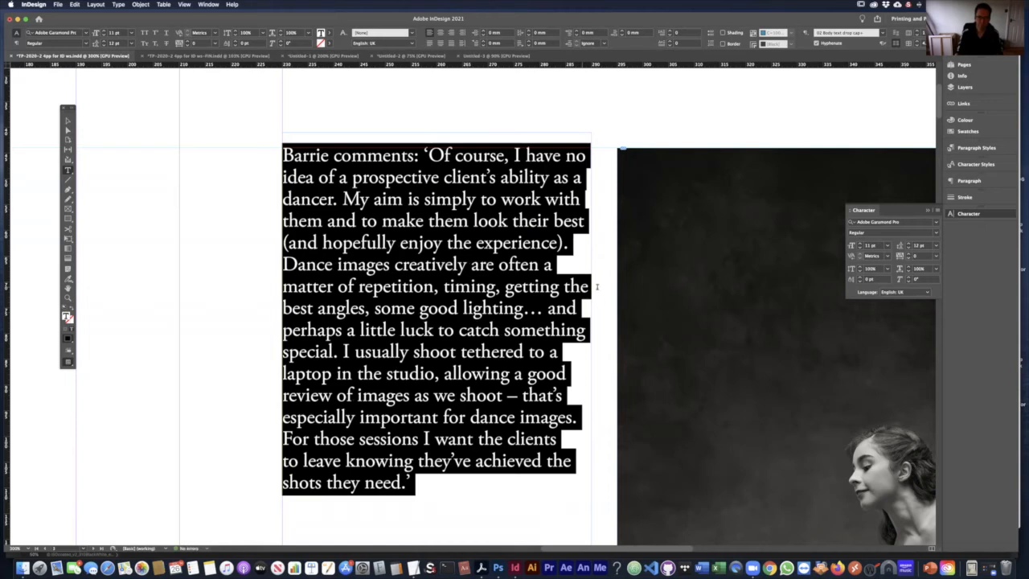
left_click(520, 263)
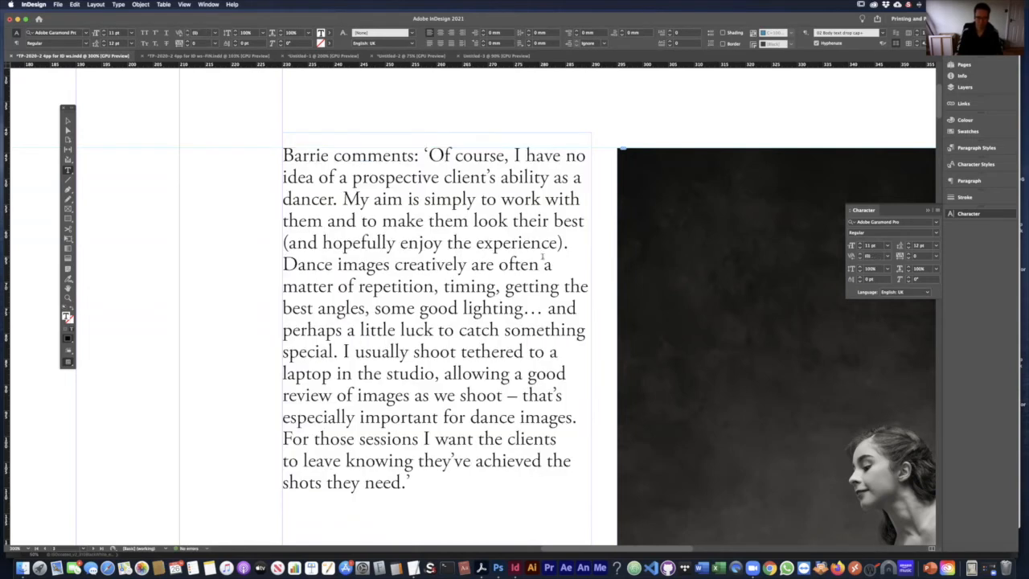
- Inspect the "ft" letter pair in the word "often" and set the tracking of that word to -10
scroll(543, 261, "up", 3)
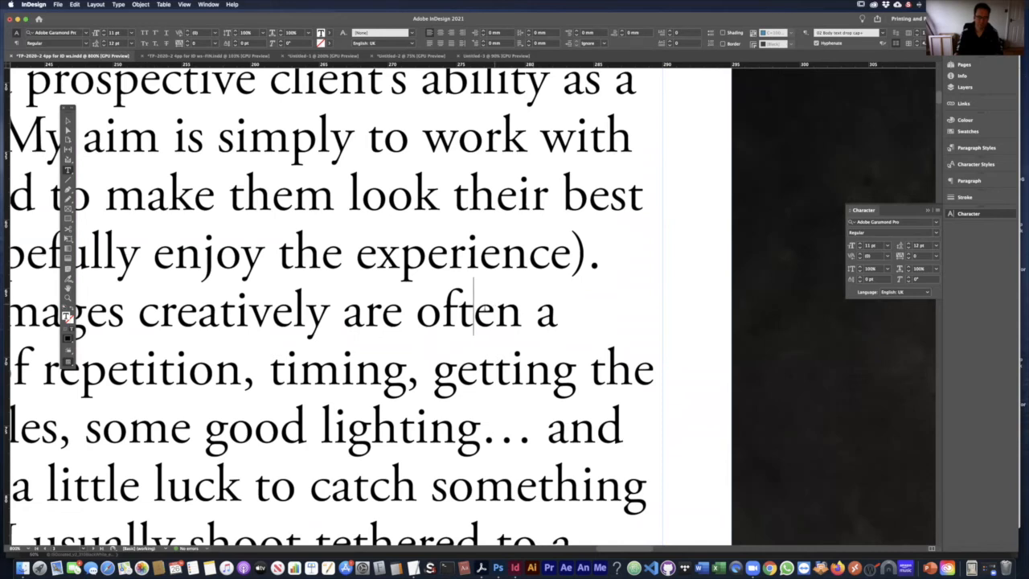
scroll(479, 349, "left", 3)
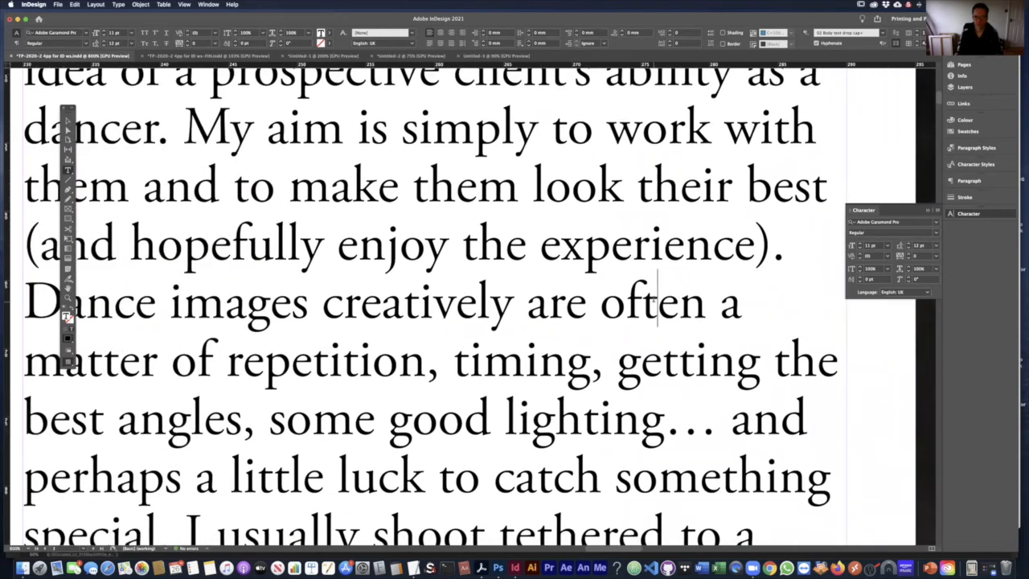
left_click_drag(657, 302, 627, 301)
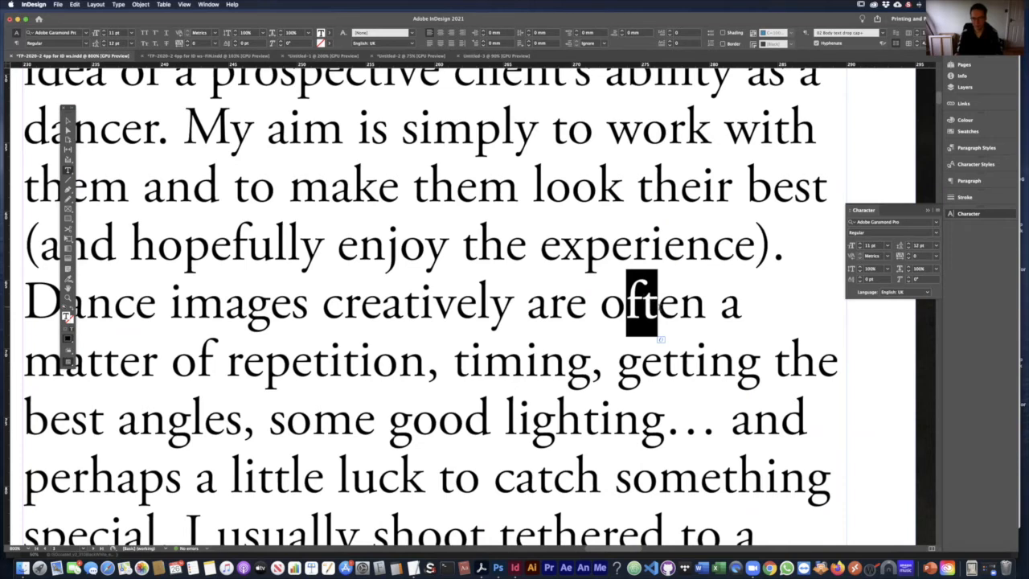
key("super+equal")
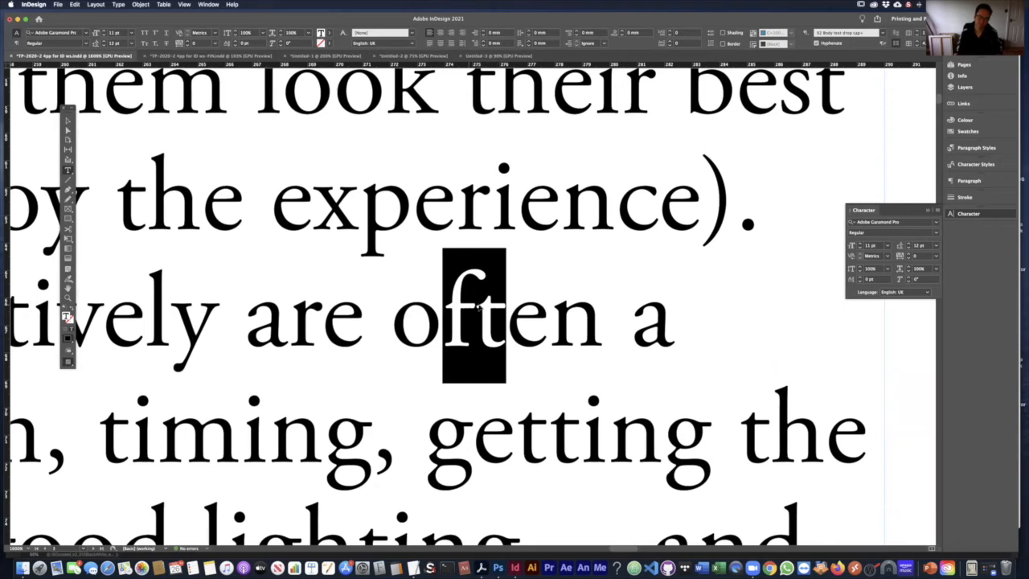
left_click(479, 307)
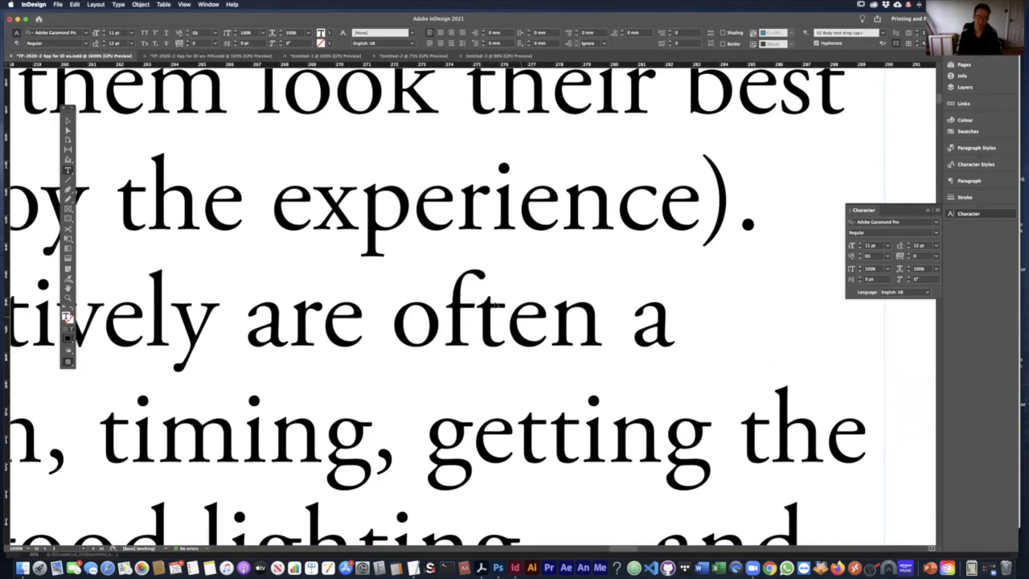
left_click(510, 314)
left_click_drag(593, 313, 414, 323)
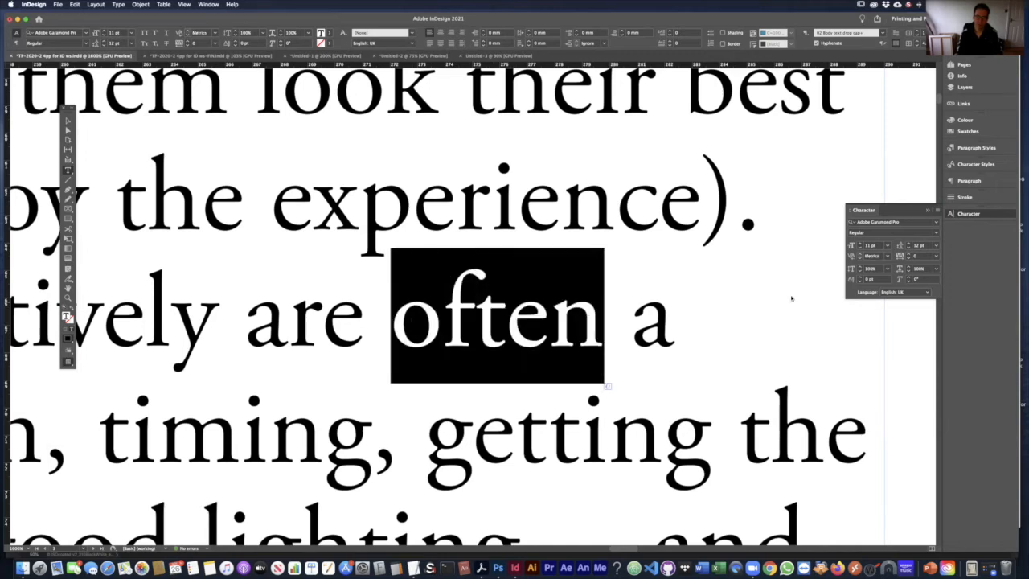
left_click(936, 255)
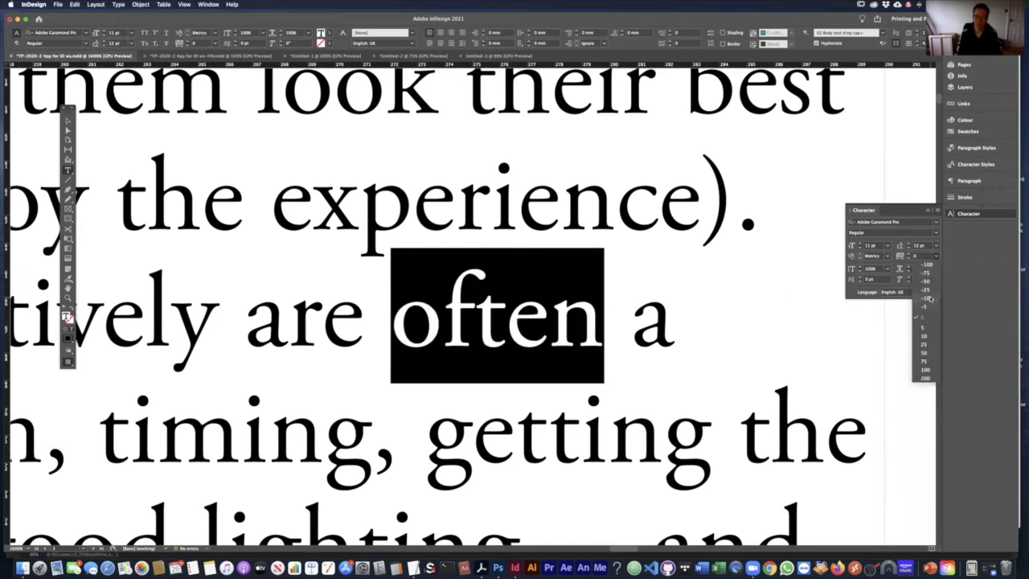
left_click(929, 299)
- Tighten the tracking of the word "often" to -50 and place the text cursor between its "f" and "t"
left_click(934, 255)
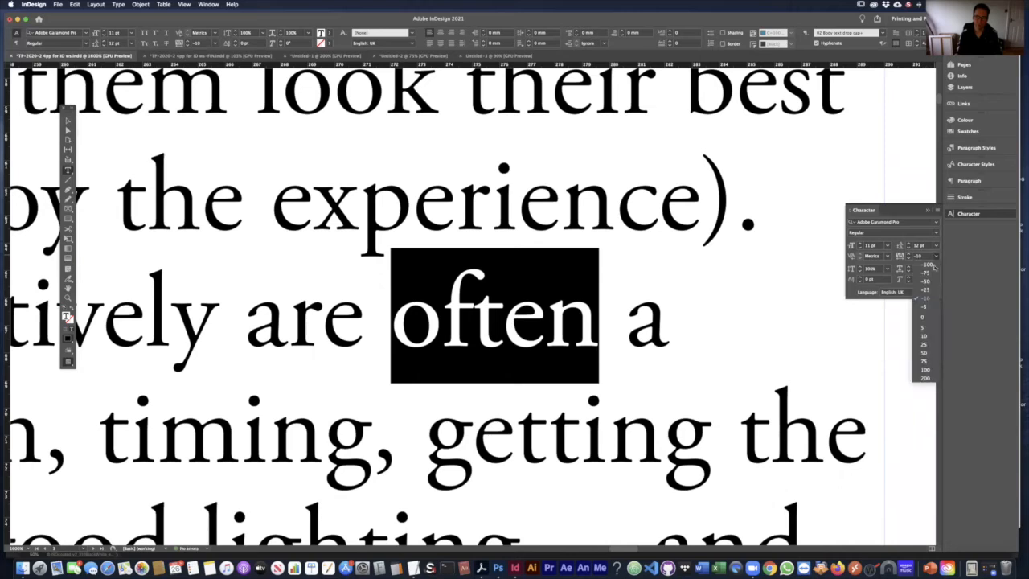
left_click(930, 283)
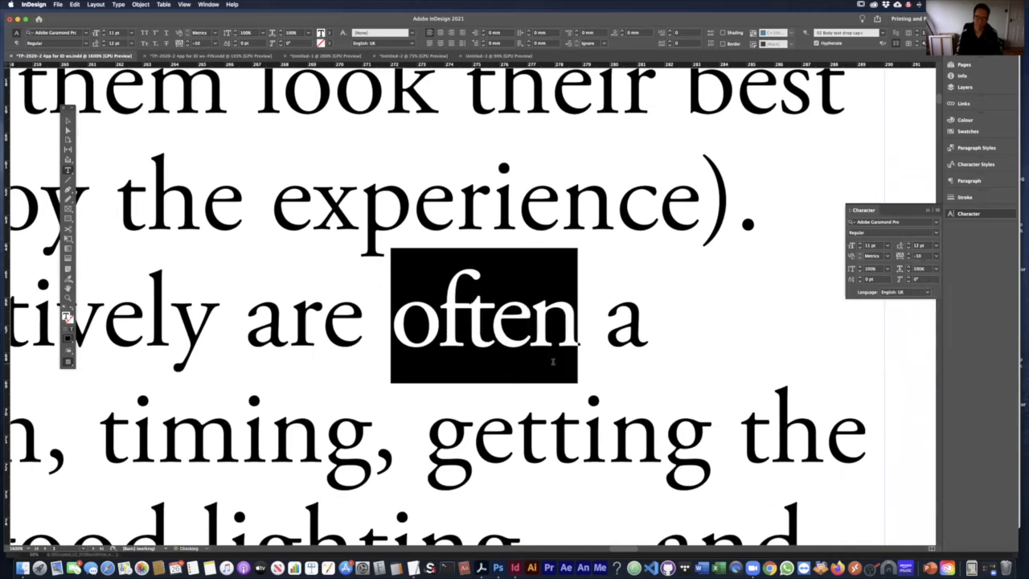
left_click(464, 310)
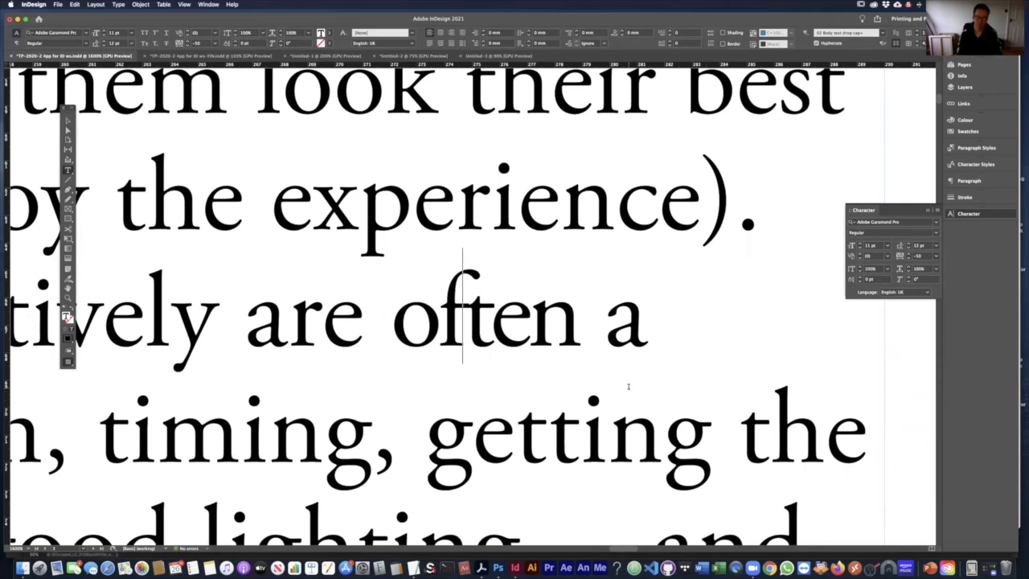
- Undo the last tracking change on the word "often" and open the preset tracking values
key("super+z")
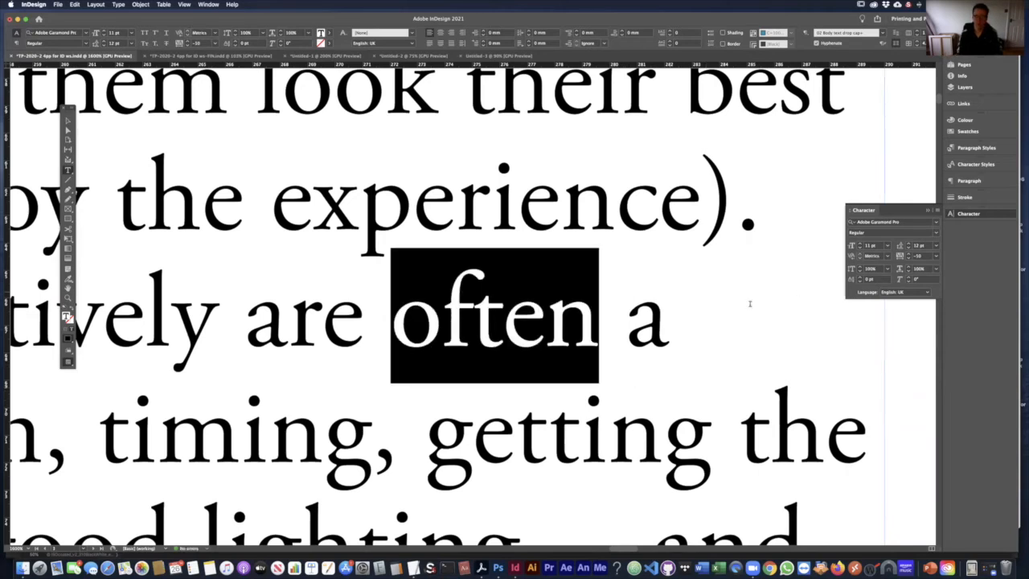
left_click(935, 256)
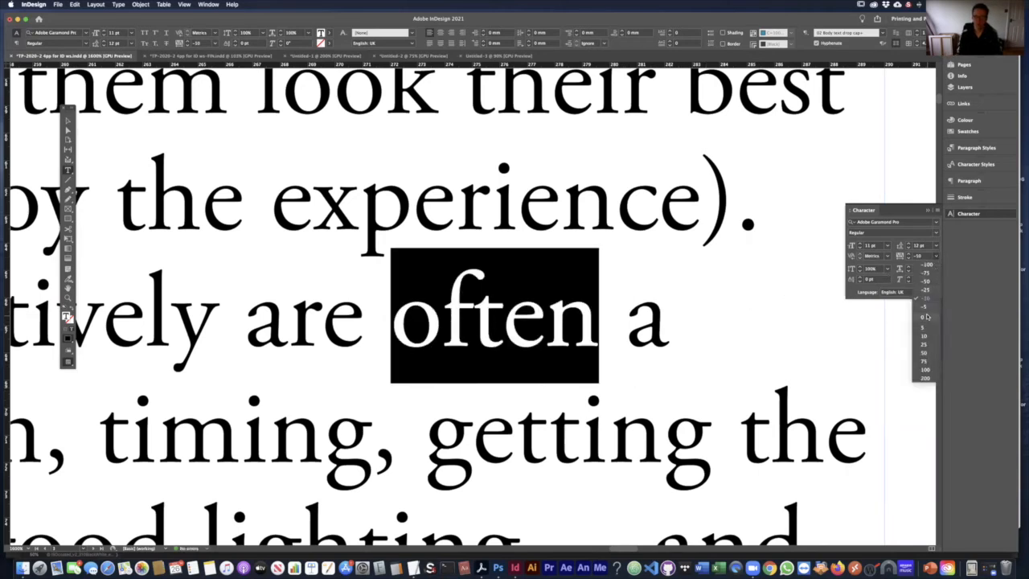
- Set the tracking of the word "often" to 0 and return to a view of the whole text column
left_click(924, 316)
left_click(507, 311)
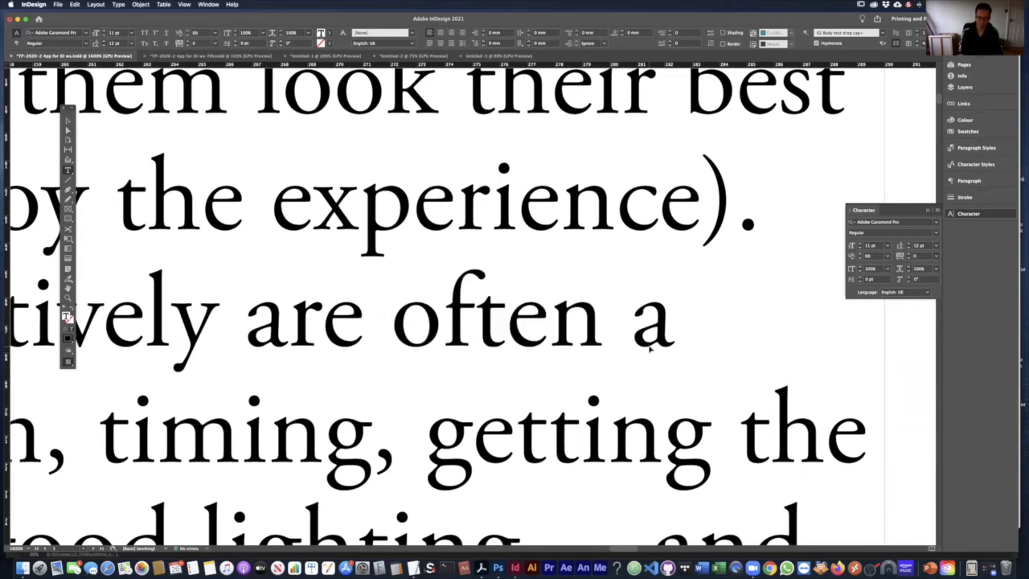
key("super+0")
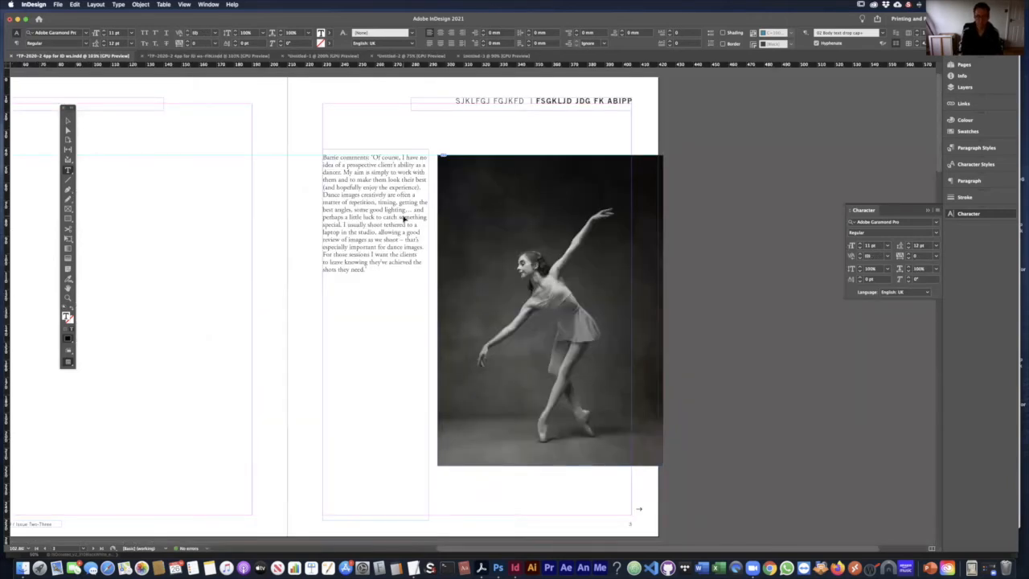
key("super+2")
scroll(506, 317, "down", 1)
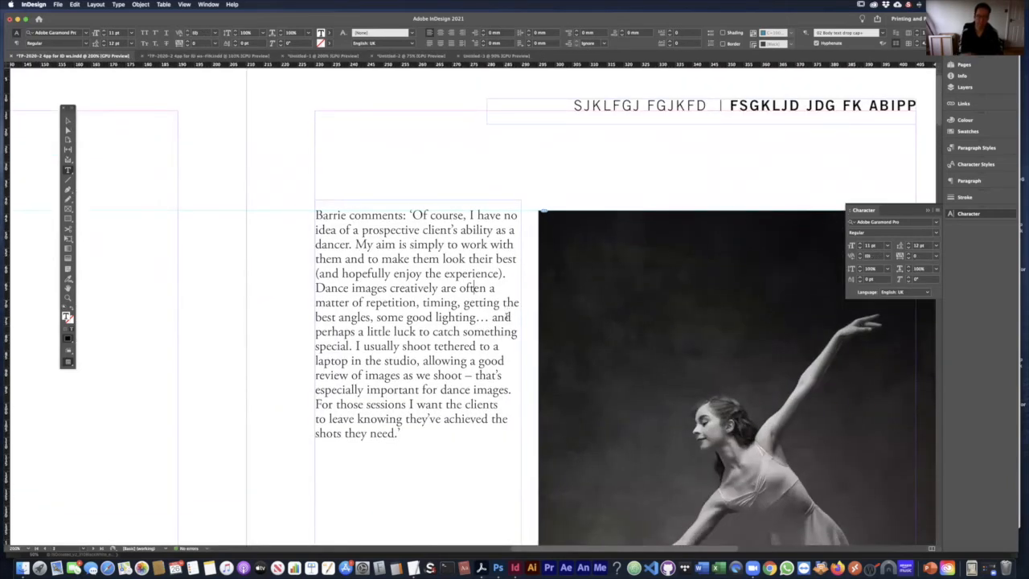
triple_click(426, 281)
left_click(425, 280)
left_click(442, 300)
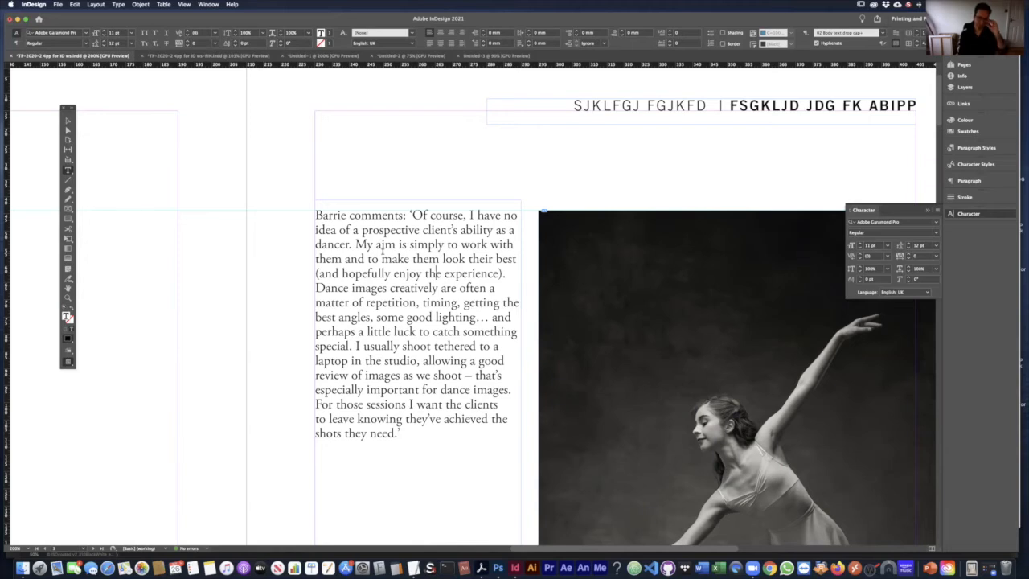
double_click(487, 274)
left_click(483, 274)
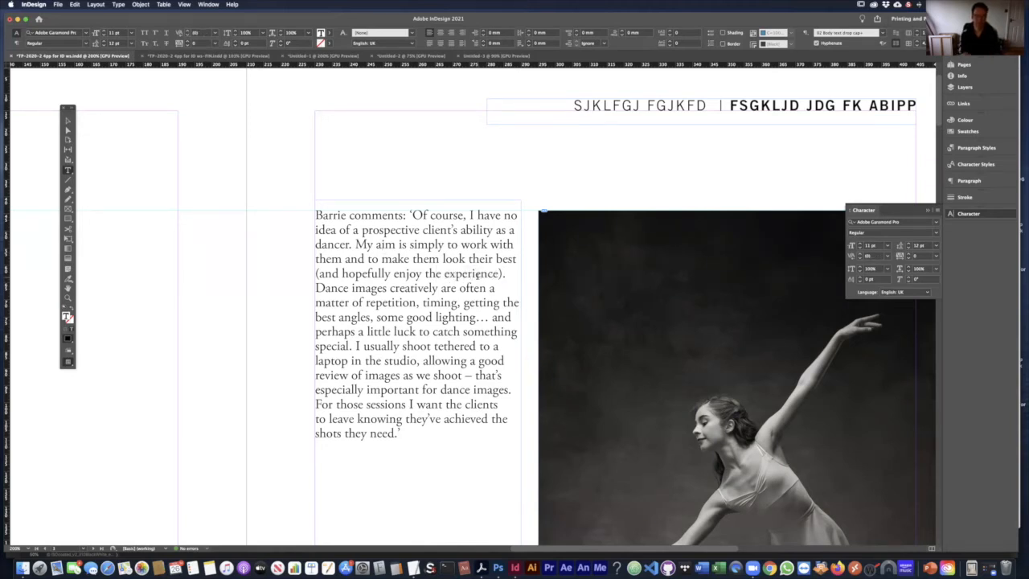
- Set the tracking of all the text in the column beside the dancer photo to 5
key("super+a")
scroll(506, 285, "down", 1)
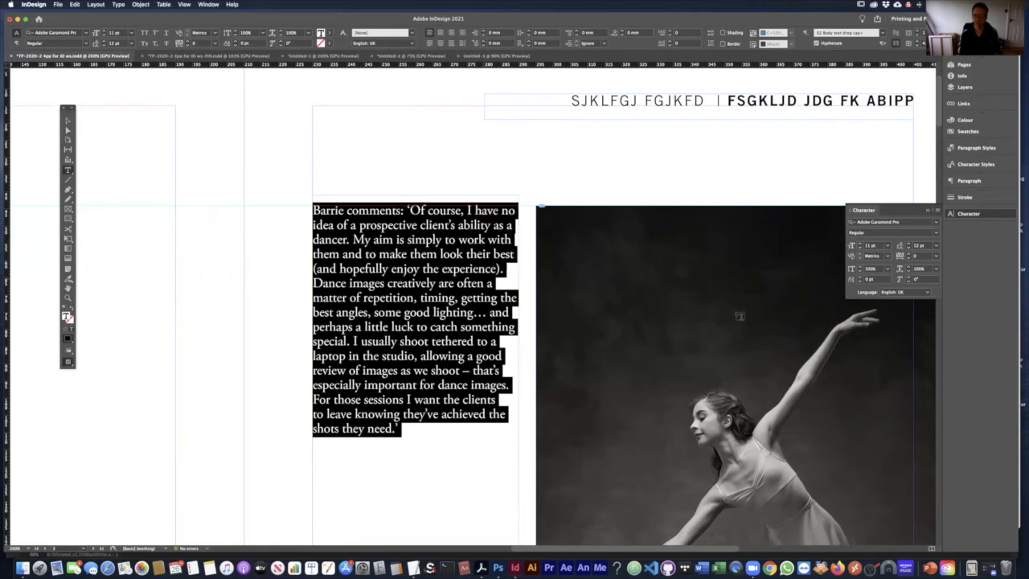
left_click(925, 256)
type("5")
key("Return")
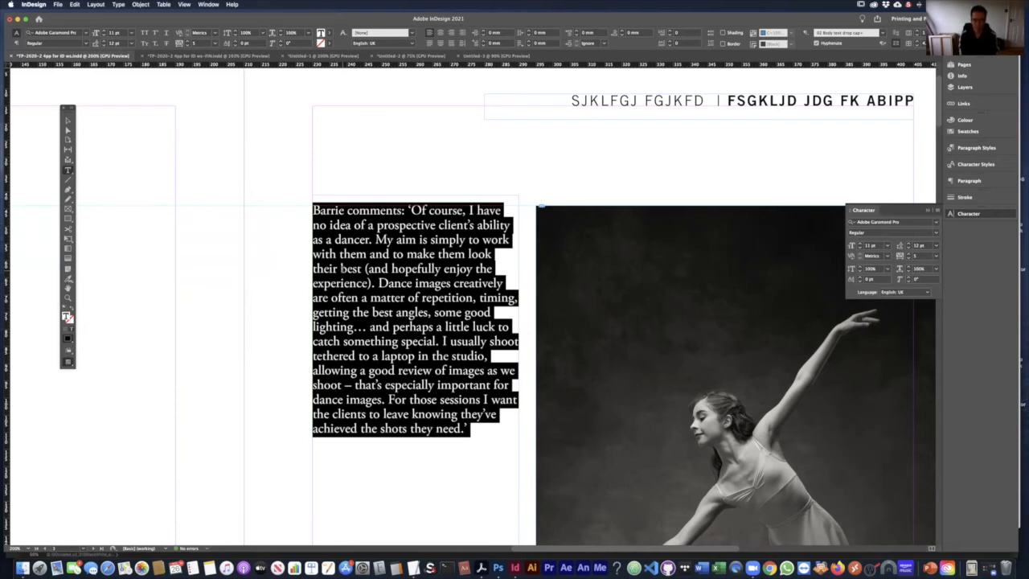
- Tighten the tracking of the whole text column to -15 and view the text deselected
left_click(921, 256)
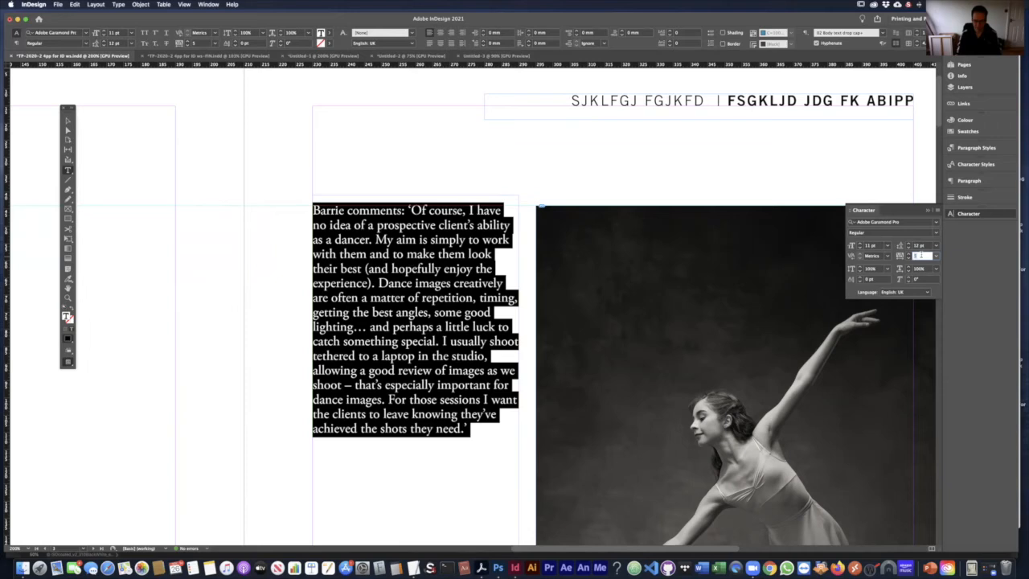
type("-15")
key("Return")
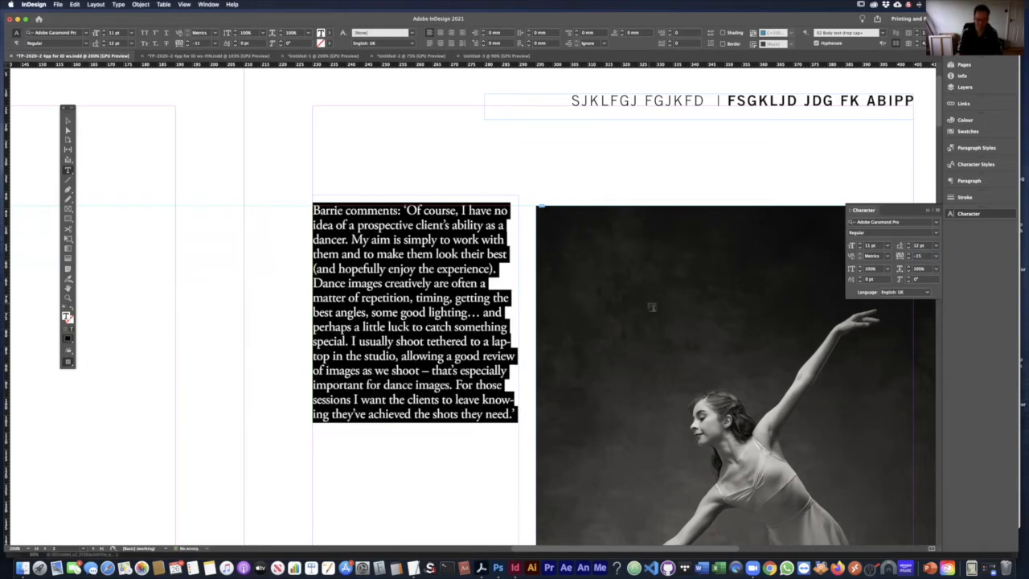
key("super+equal")
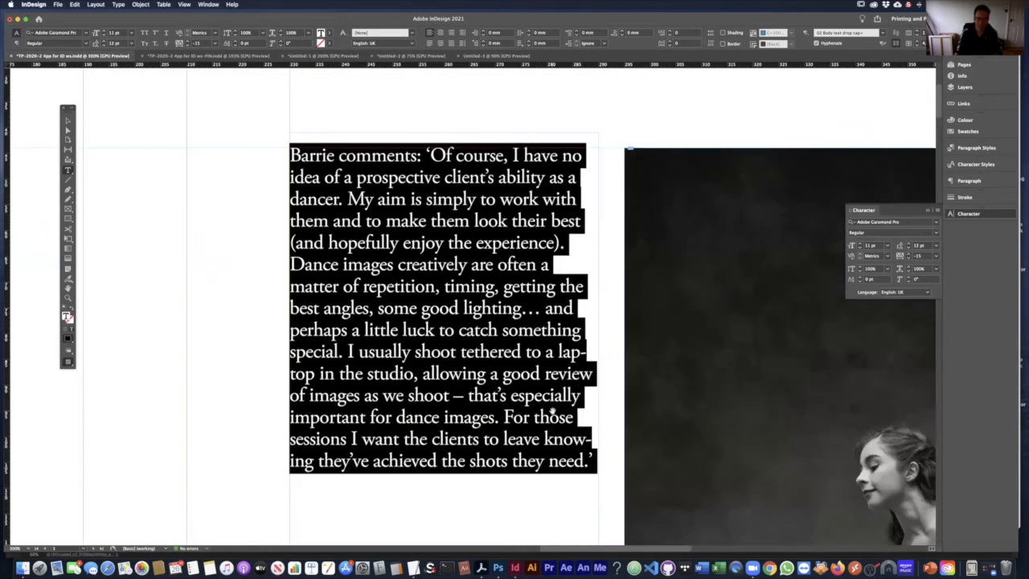
scroll(552, 410, "down", 2)
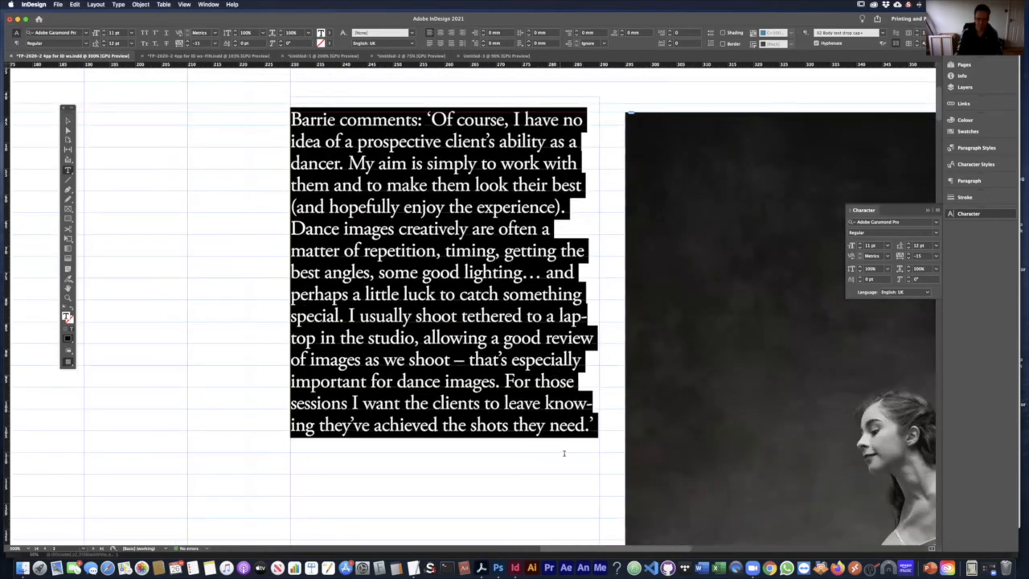
left_click(571, 425)
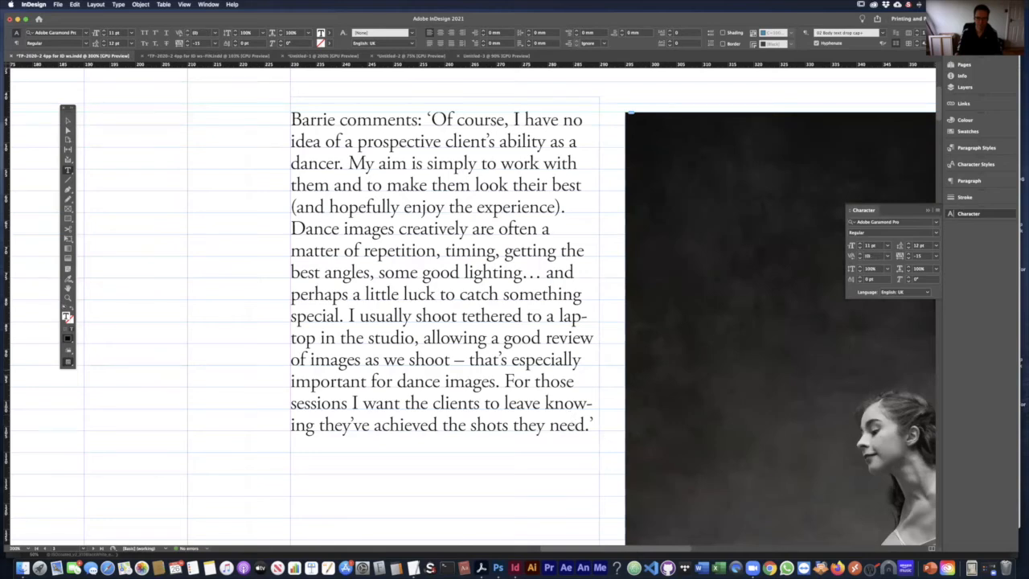
- Compare the column's line breaks by setting the tracking of all its text to 0 and again to -15
double_click(519, 381)
key("super+a")
left_click(925, 255)
type("0")
key("Return")
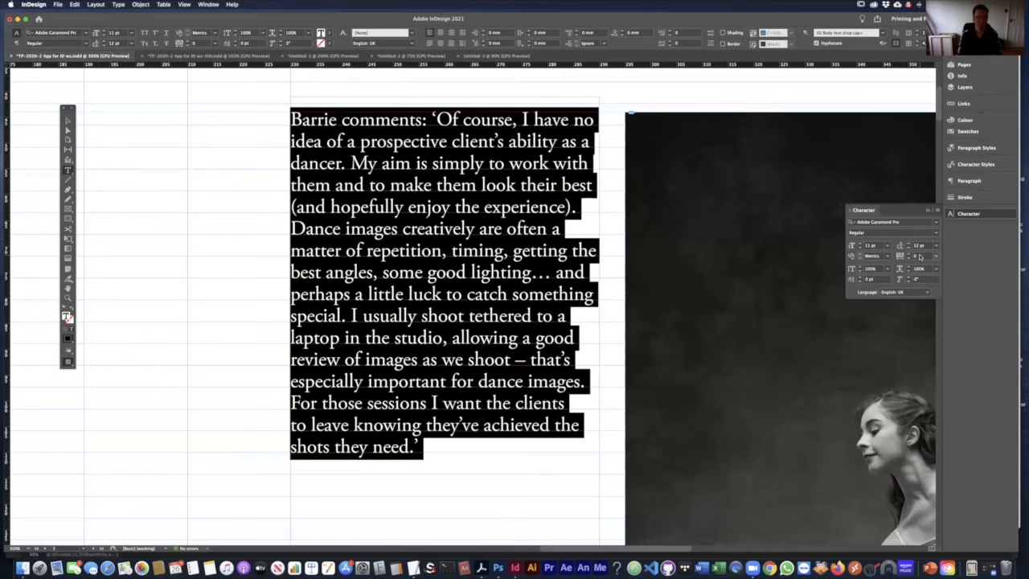
left_click(919, 256)
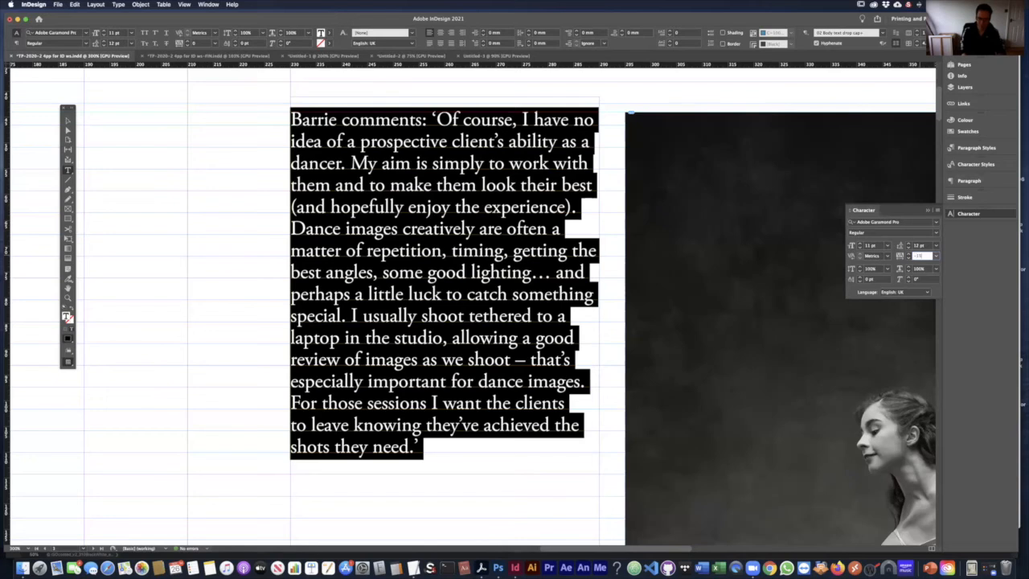
key("Return")
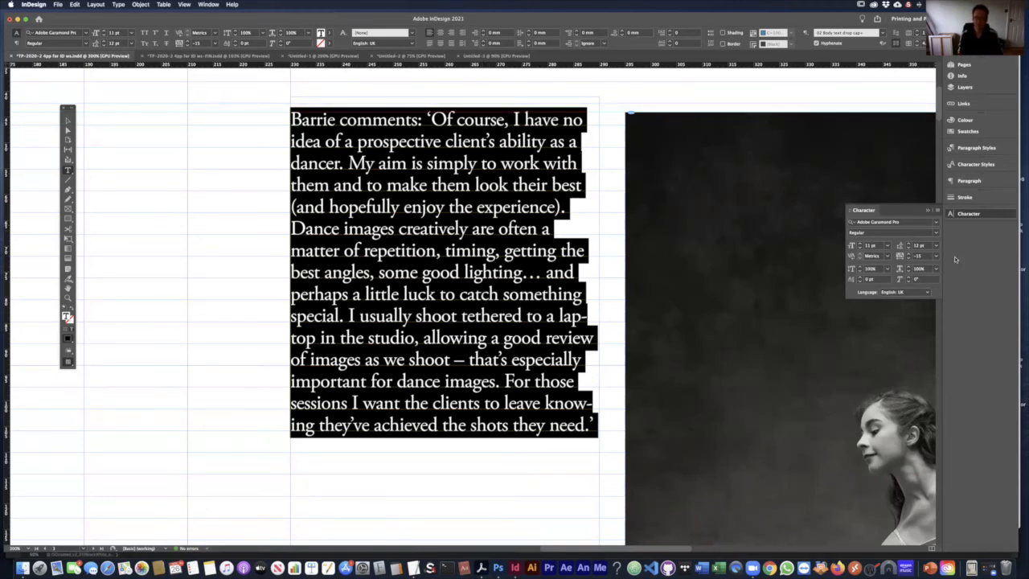
- Set the tracking of the whole text column to -30 and check the letter spacing up close
double_click(918, 256)
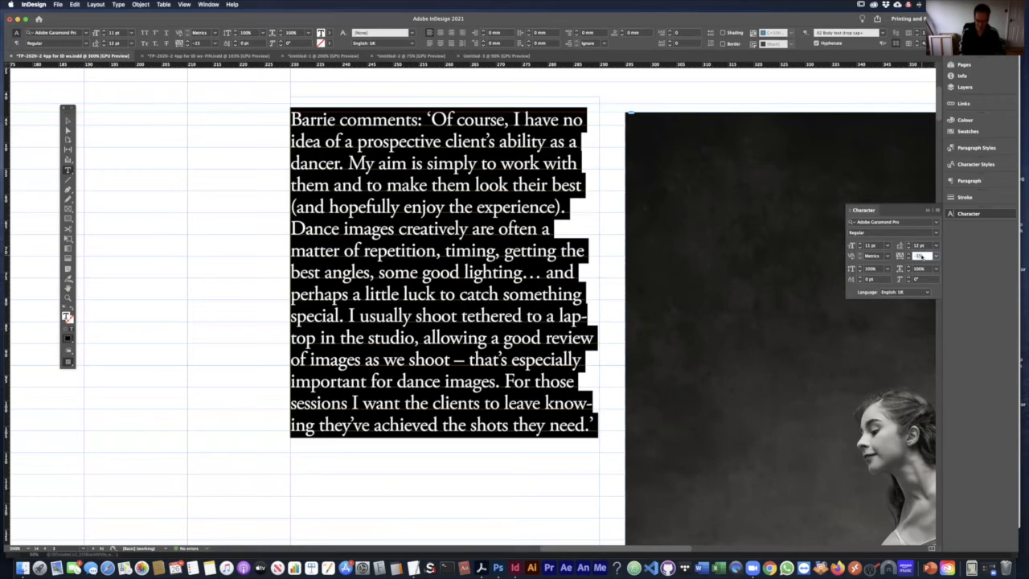
type("-10")
key("Return")
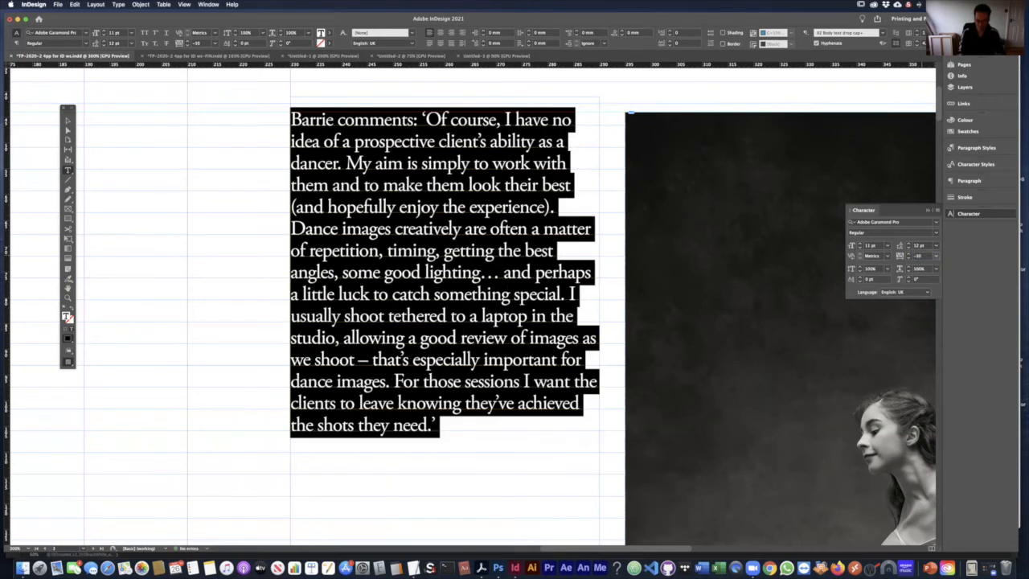
key("super+equal")
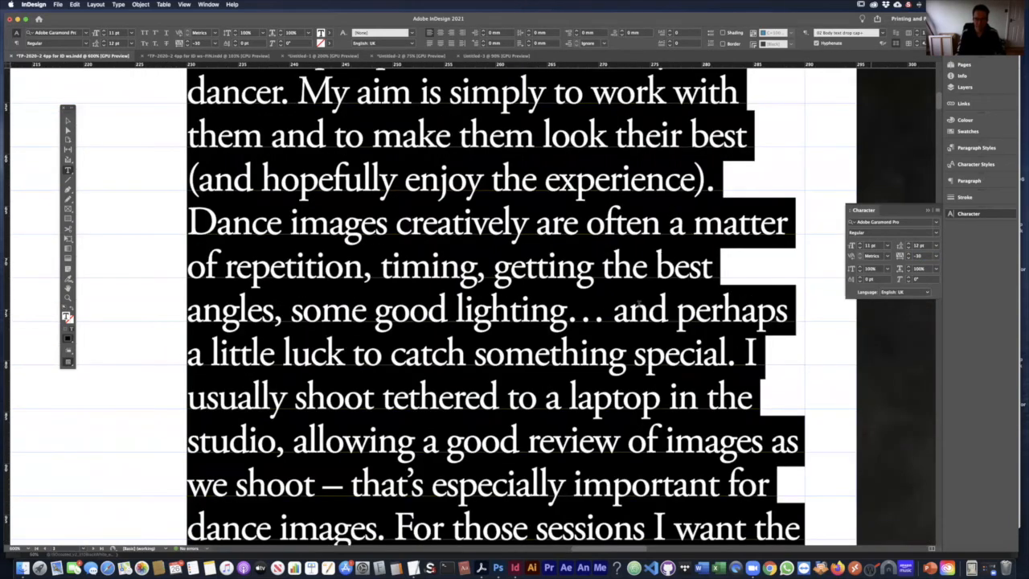
left_click(605, 309)
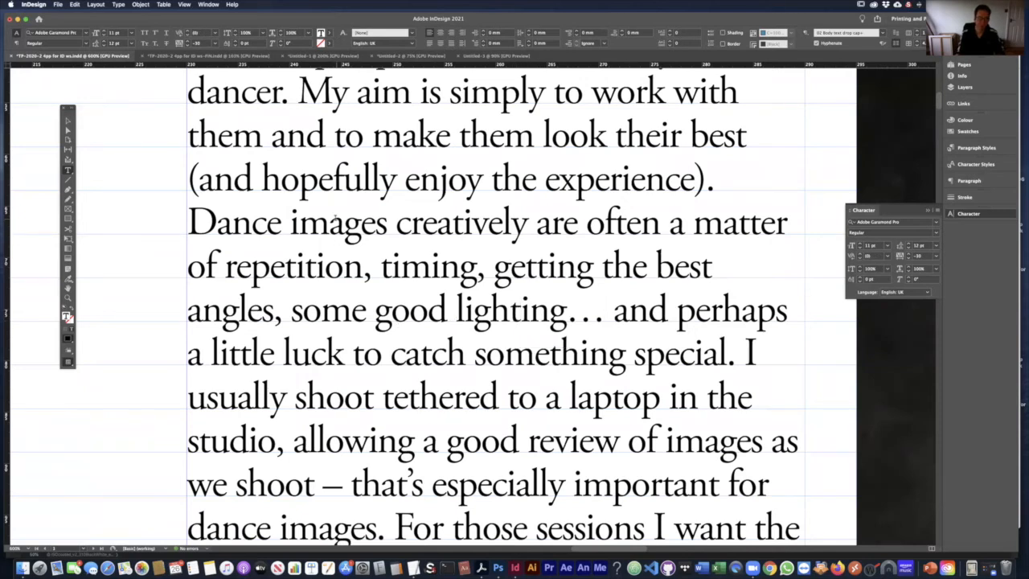
left_click_drag(328, 225, 361, 226)
left_click(344, 226)
- Reset the tracking of all the text in the column to 0
key("super+0")
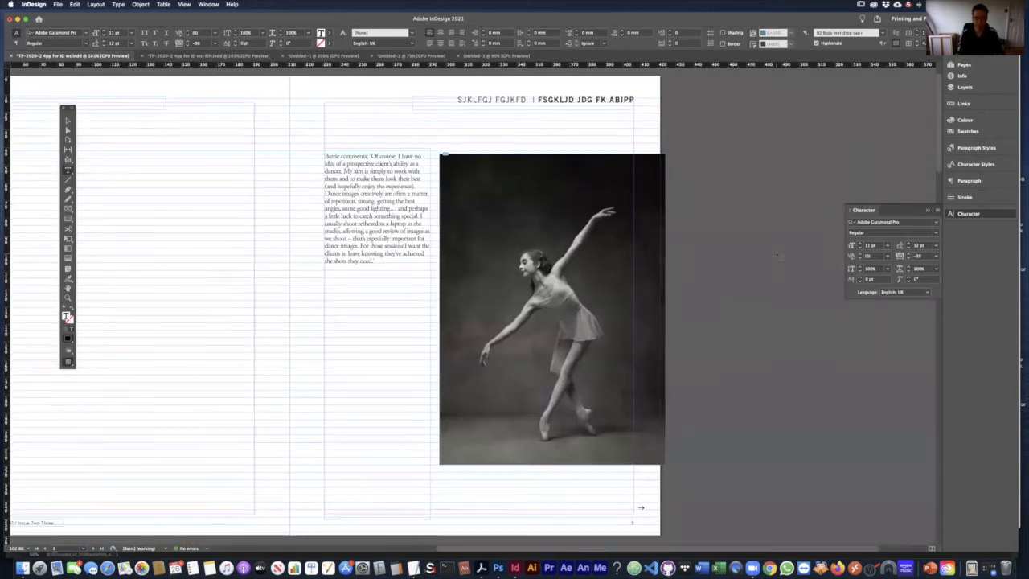
key("super+a")
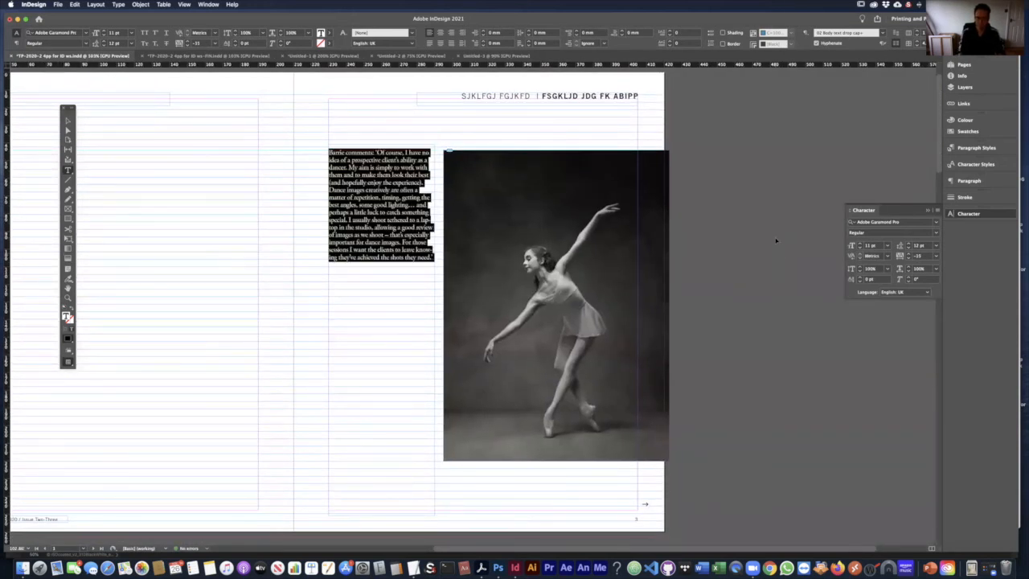
key("super+=")
key("super+=")
key("super+=")
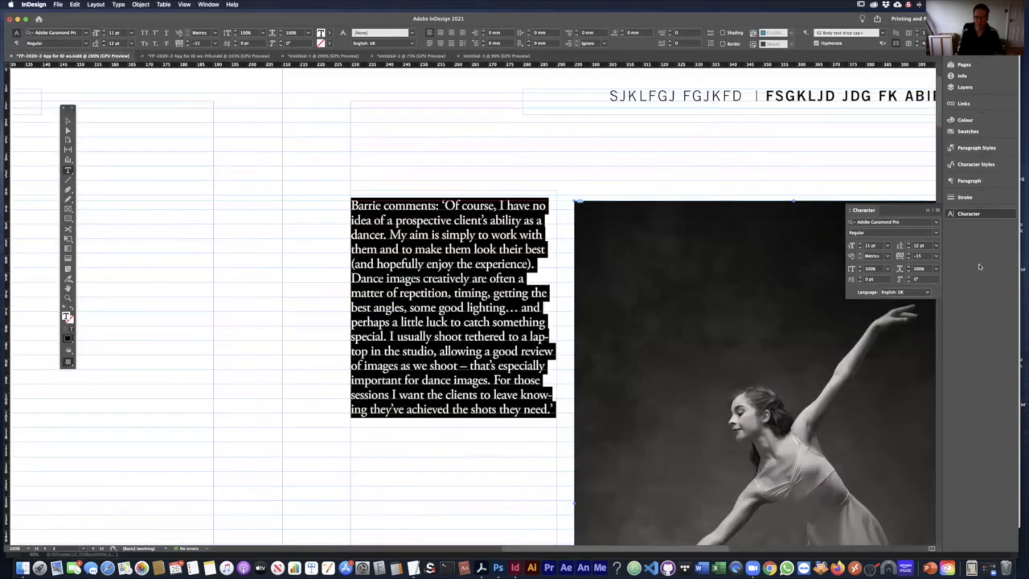
key("alt+super+q")
left_click(480, 279)
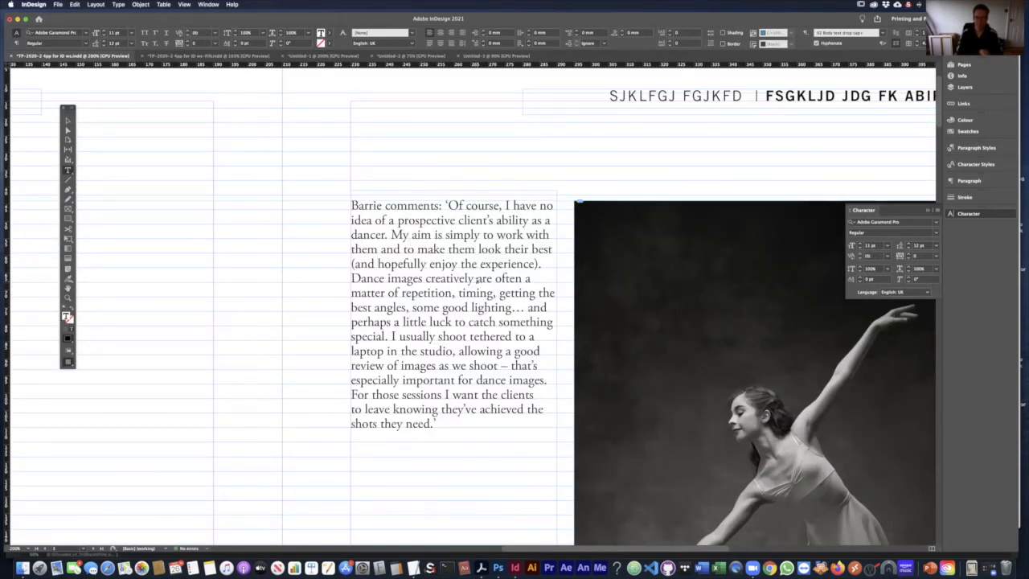
- Release the column's paragraph from the baseline grid
triple_click(477, 279)
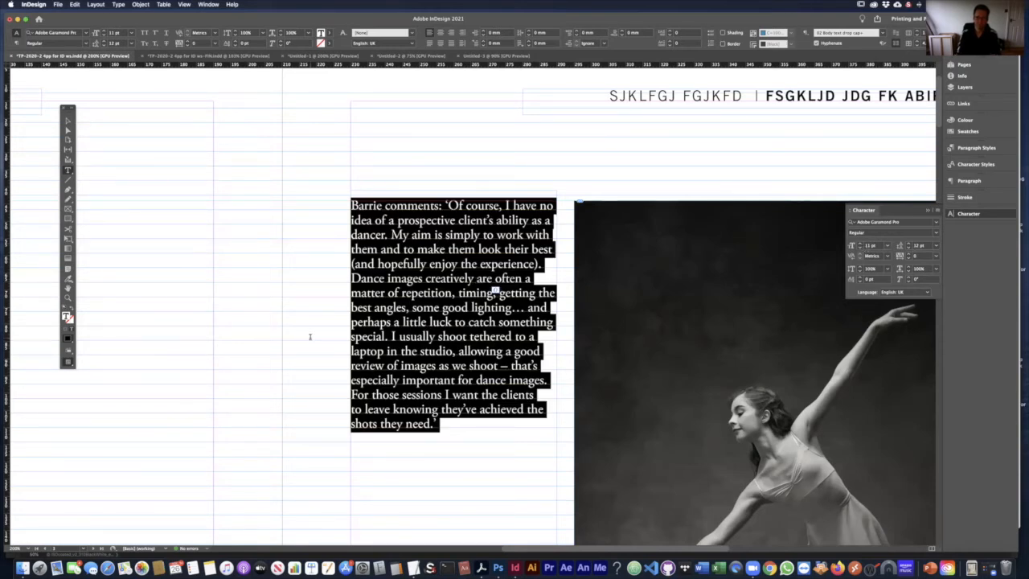
left_click(431, 262)
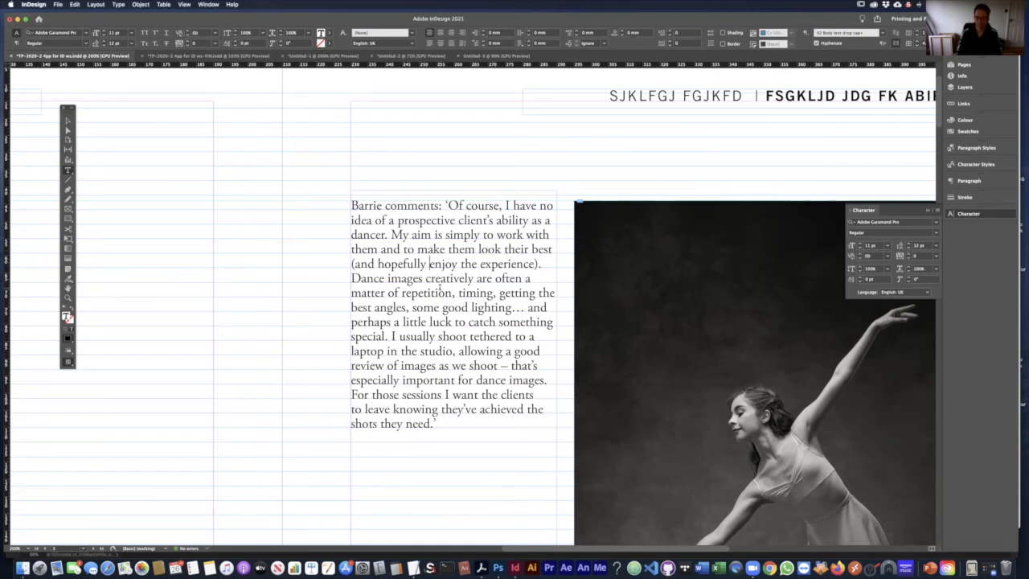
left_click(968, 180)
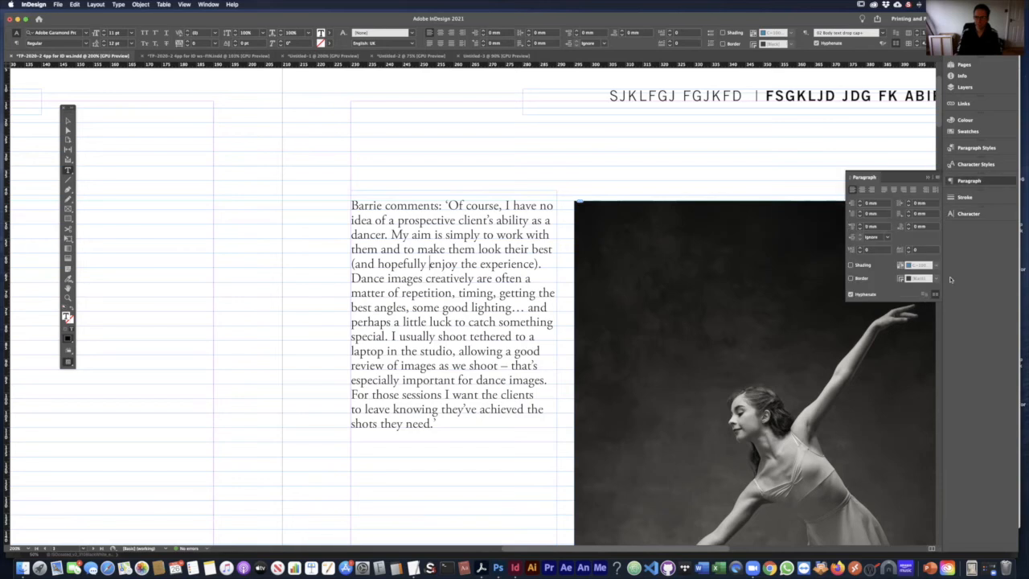
left_click(924, 296)
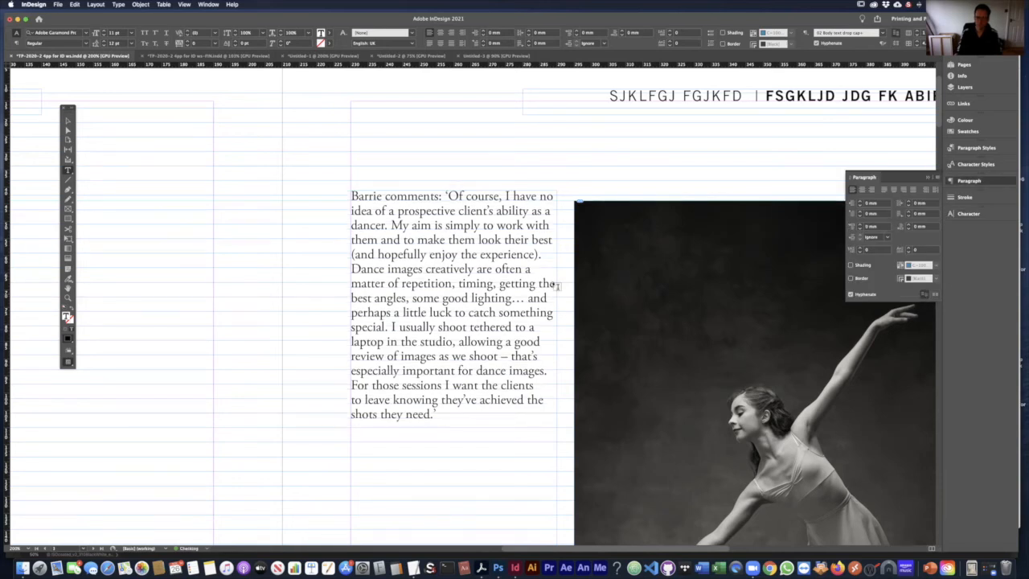
- Examine how closely the g of "timing" sits above the h of "lighting" on the line below
key("super+equal")
key("super+equal")
key("super+equal")
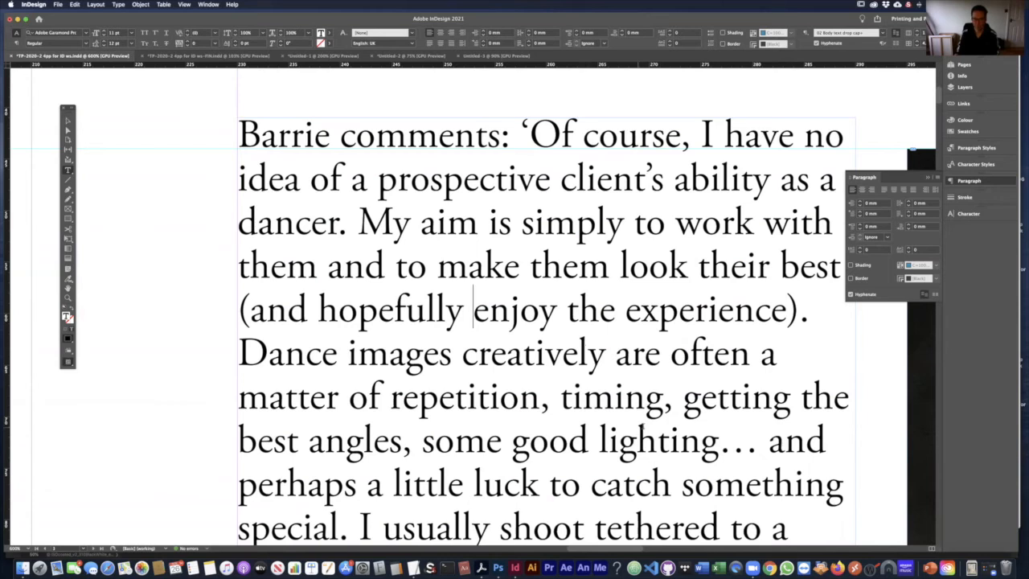
left_click_drag(663, 398, 638, 440)
left_click(664, 409)
left_click_drag(664, 408, 643, 410)
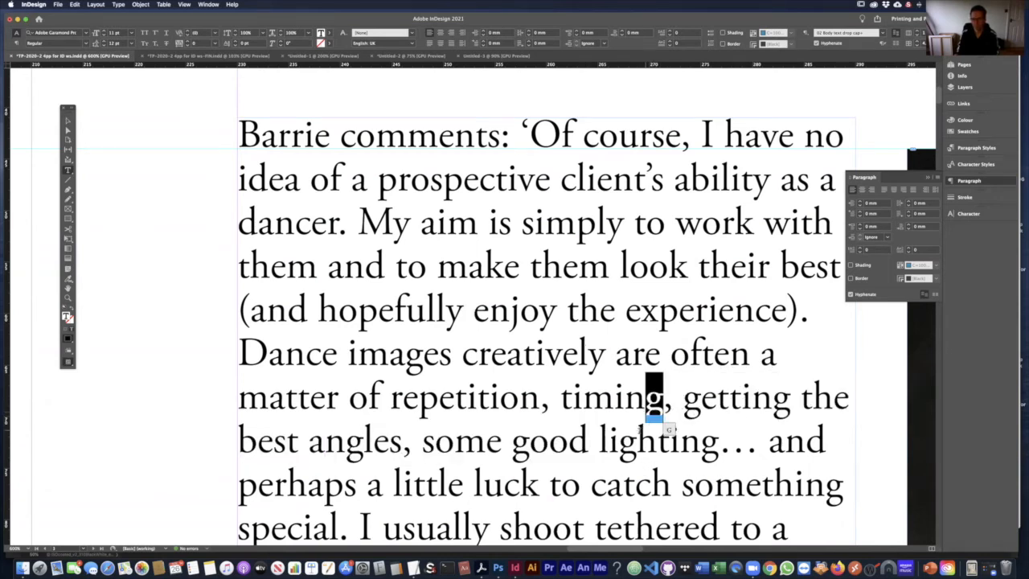
left_click(644, 430)
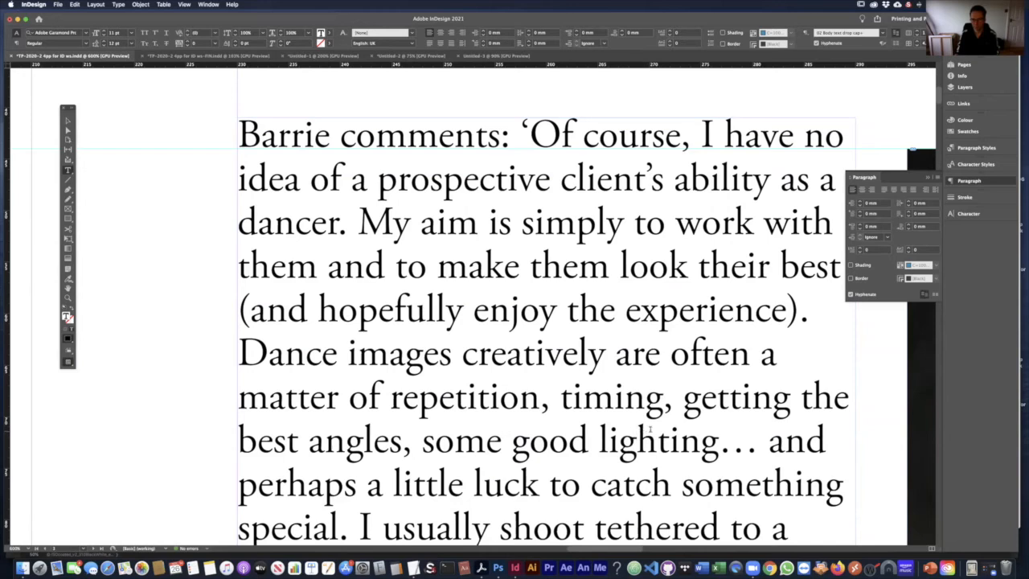
key("shift+Right")
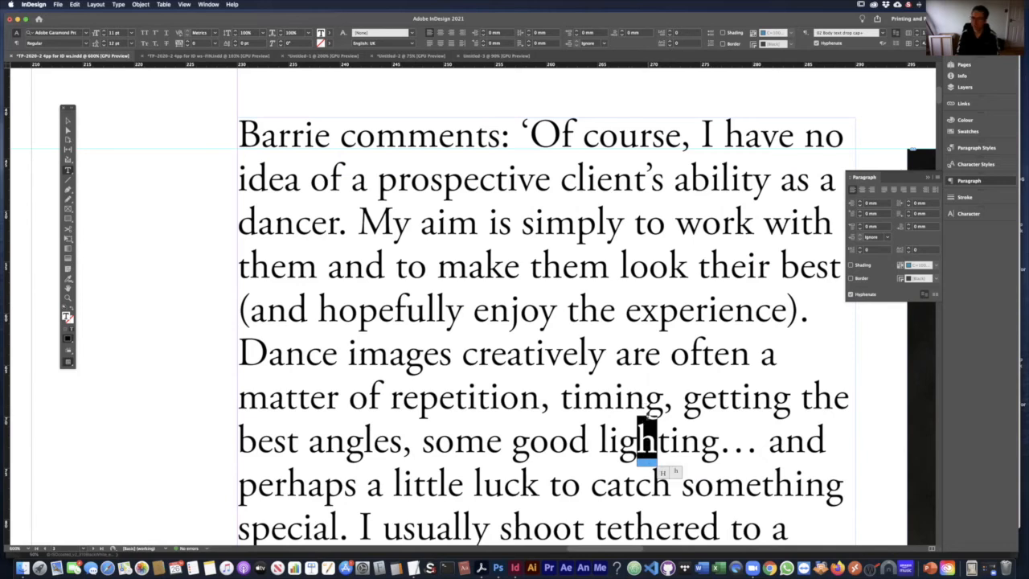
left_click(654, 400)
left_click_drag(645, 397, 664, 398)
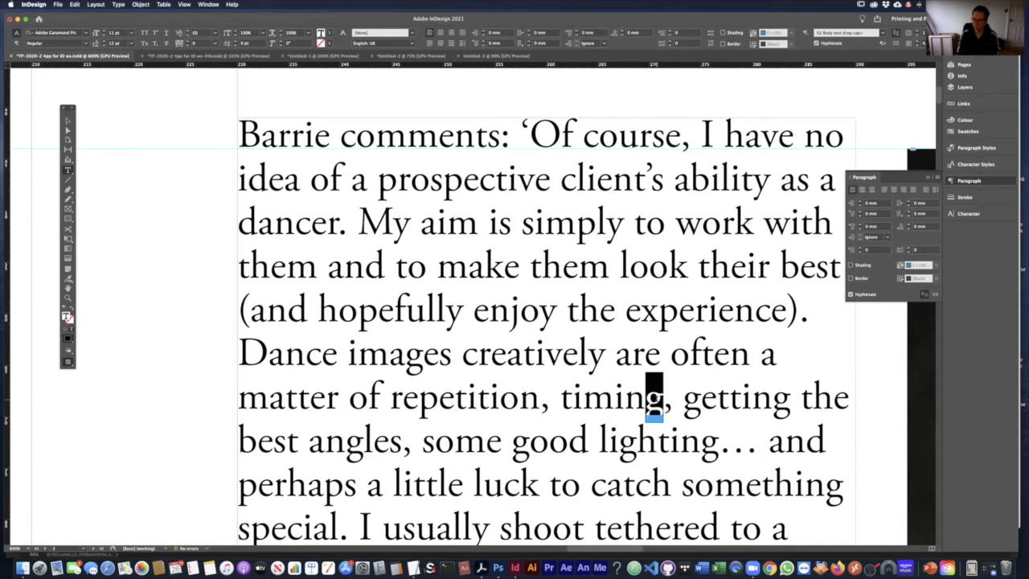
left_click(664, 419)
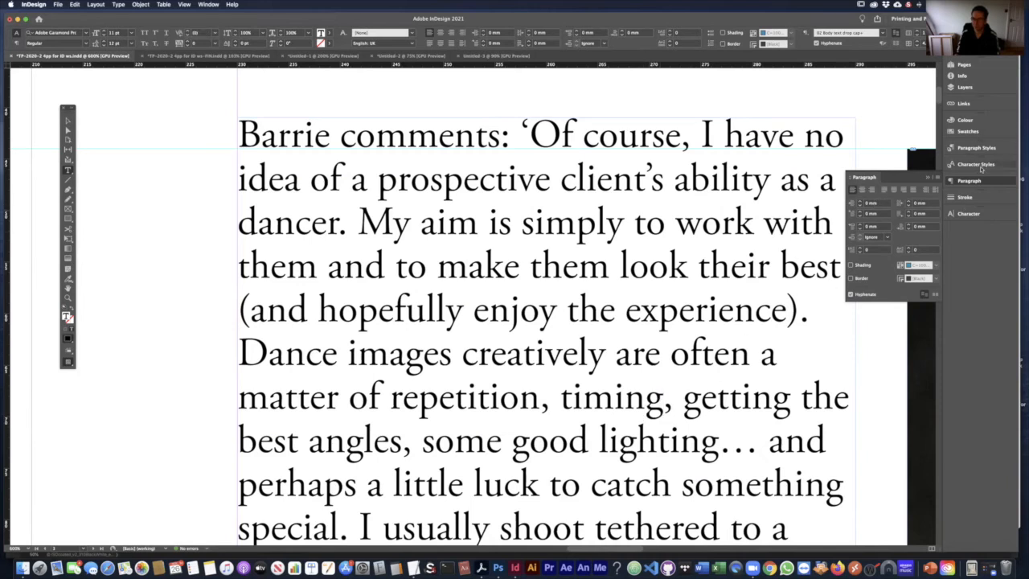
- Set the tracking of all the text in the column to 5
left_click(968, 213)
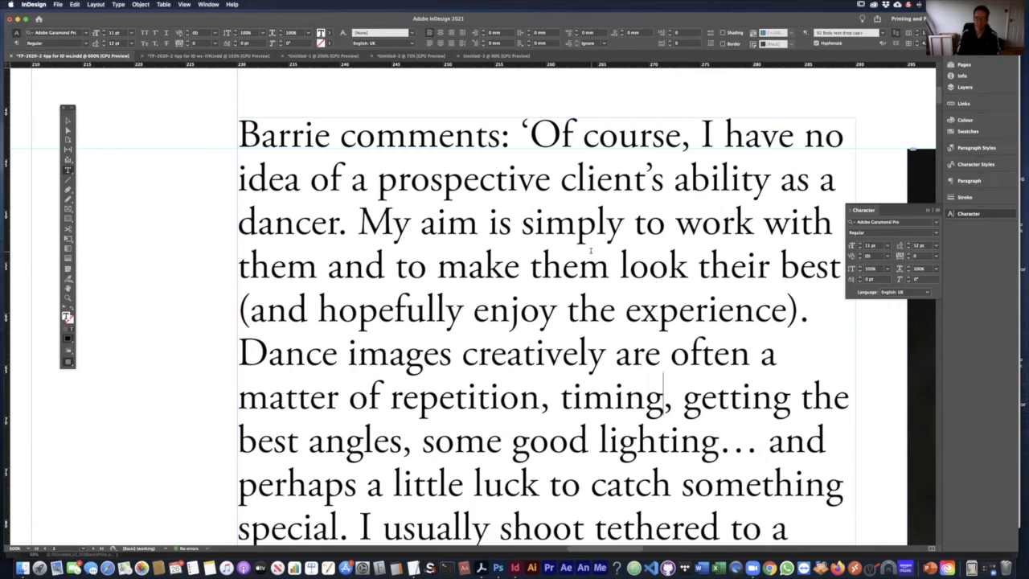
scroll(590, 250, "down", 2)
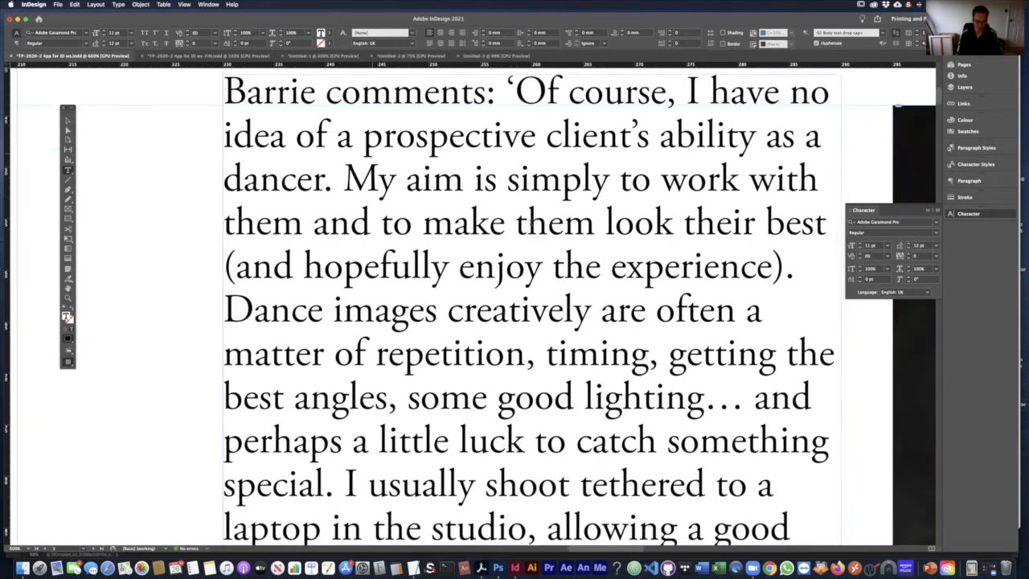
scroll(573, 249, "up", 1)
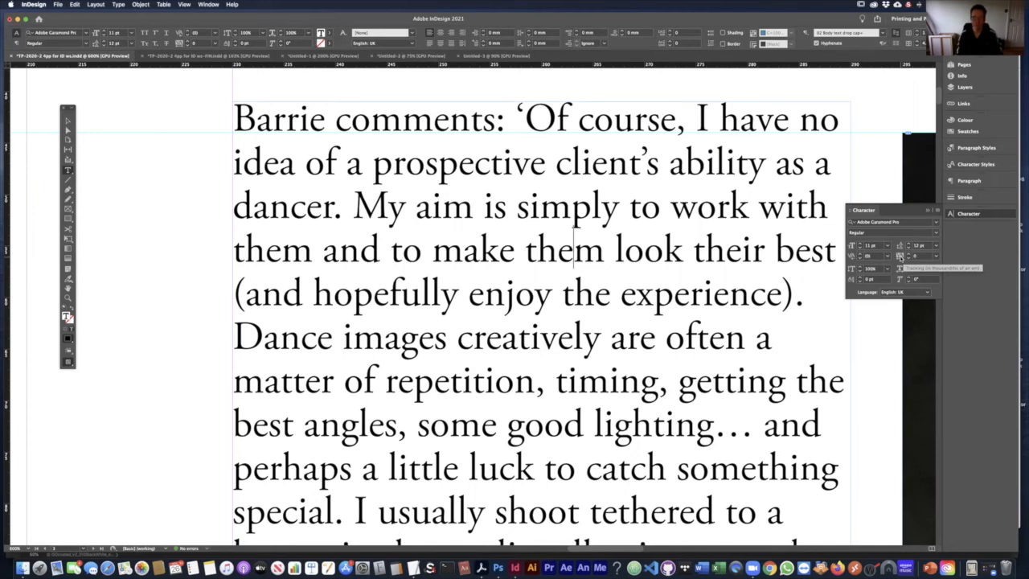
triple_click(653, 278)
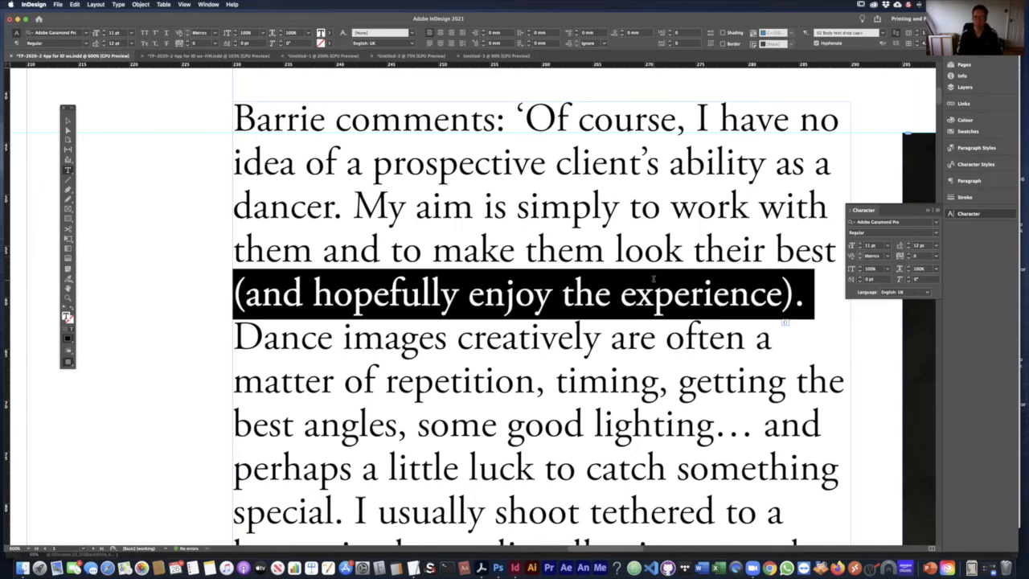
key("super+a")
left_click(923, 256)
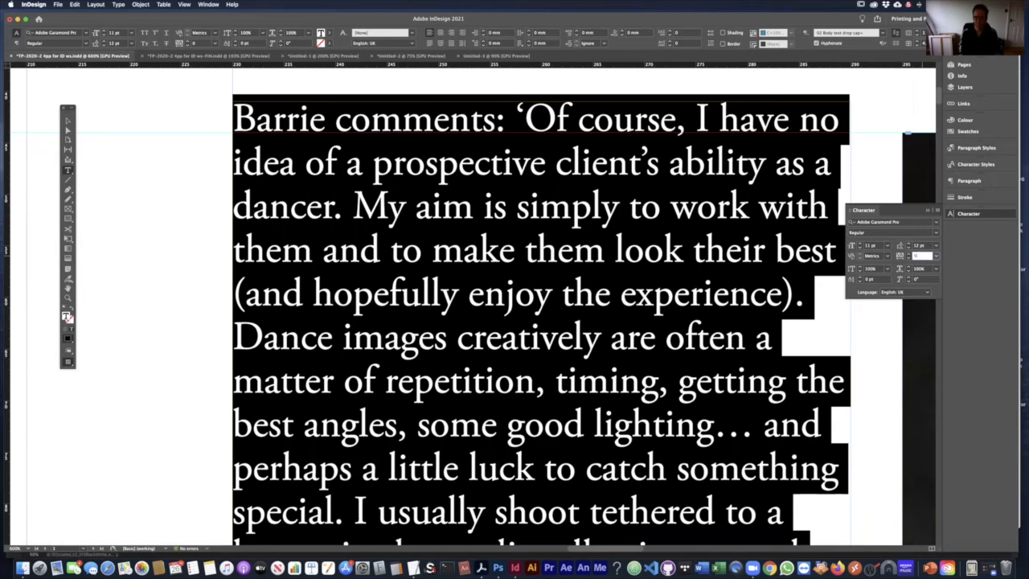
type("5")
key("Return")
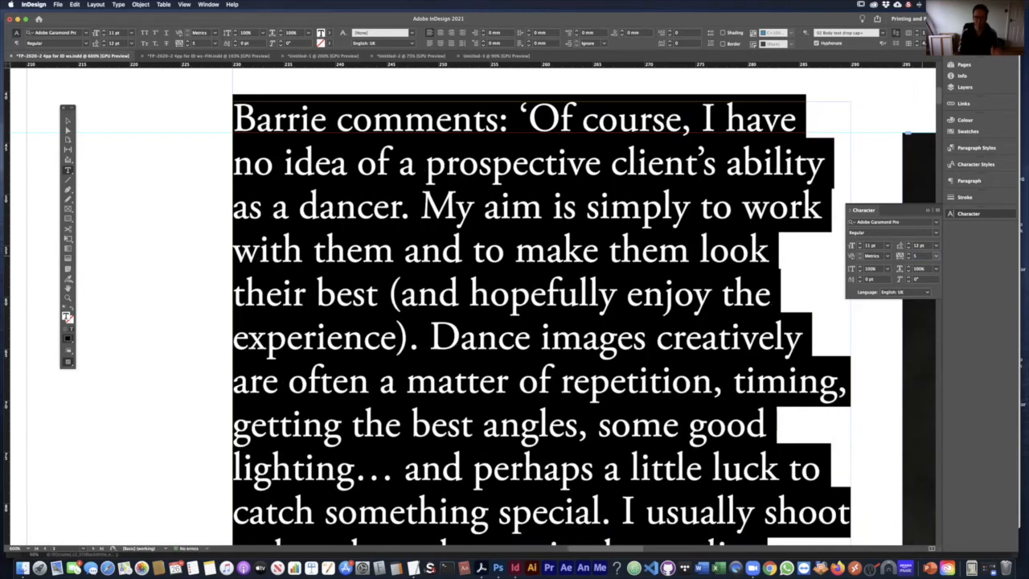
- Widen the kerning between the p and l of "simply" in steps up to 300
left_click(710, 216)
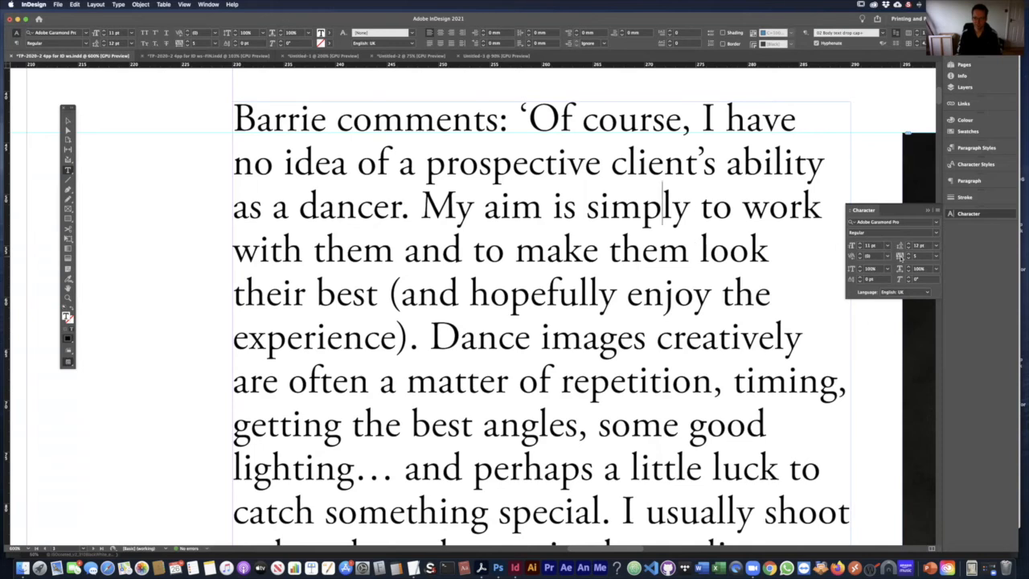
key("alt+Right")
key("alt+Right")
key("alt+Right")
key("alt+Right")
key("alt+Right")
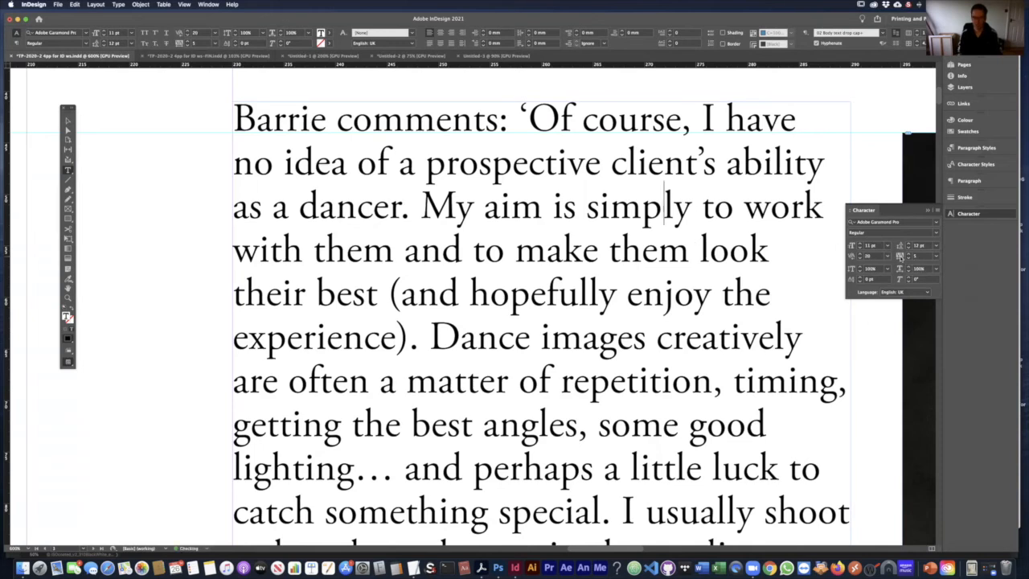
key("alt+Right")
key("alt+Right")
key("alt+Right")
key("alt+Right")
key("alt+Right")
key("alt+Right")
key("alt+Right")
key("alt+Right")
key("alt+Right")
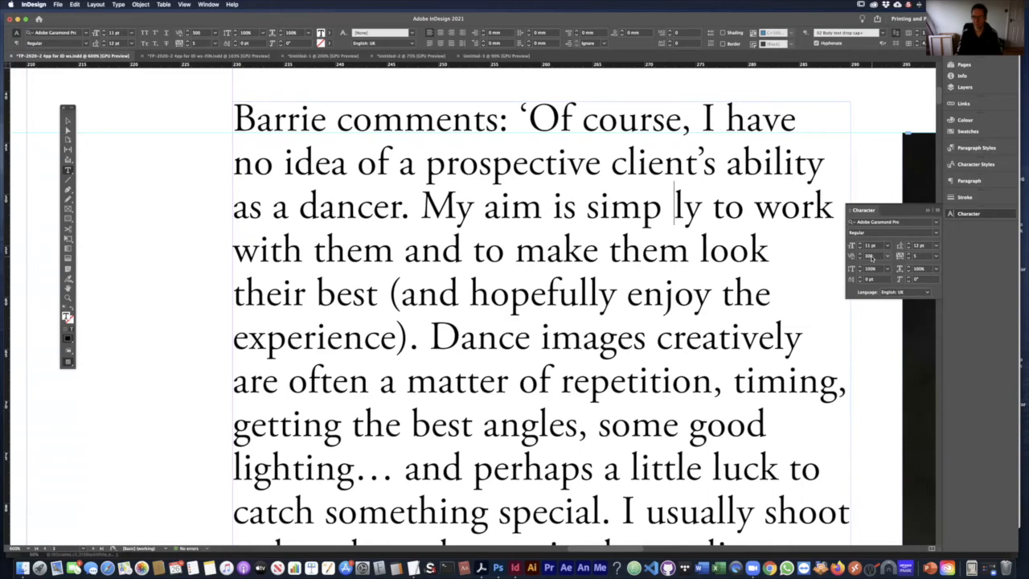
- Bring the kerning between the p and l of "simply" back down to 0
key("alt+Left")
key("alt+Left")
key("alt+Left")
key("alt+Left")
key("alt+Left")
key("alt+Left")
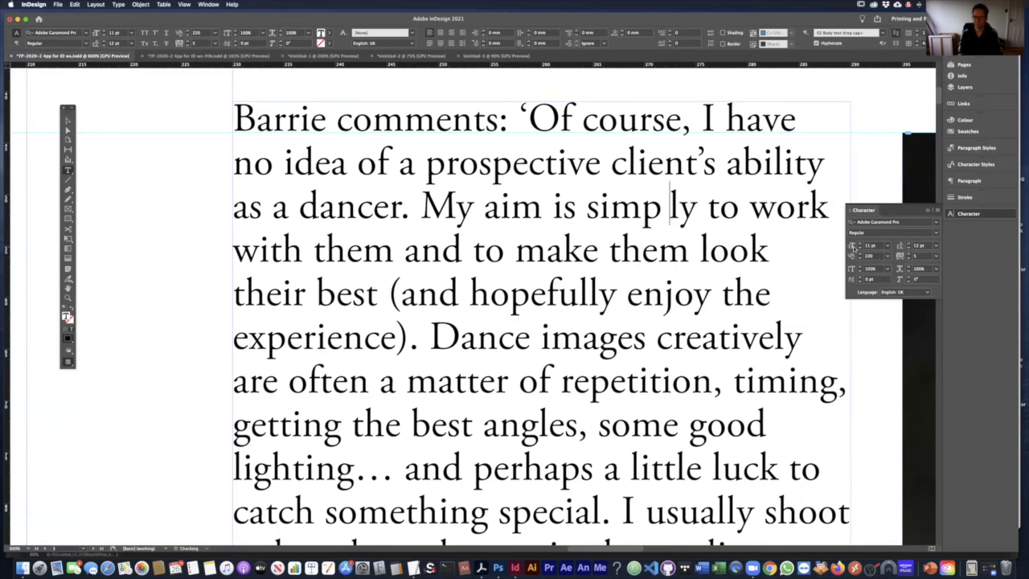
key("alt+Left")
key("alt+Left")
key("alt+Left")
key("alt+Left")
key("alt+Left")
key("alt+Left")
key("alt+Left")
key("alt+Left")
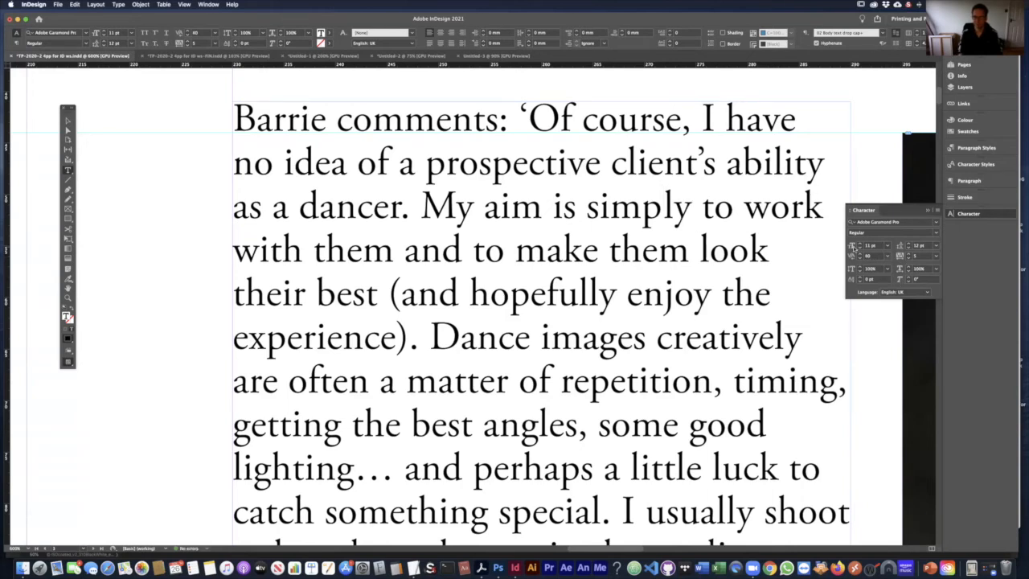
key("alt+Left")
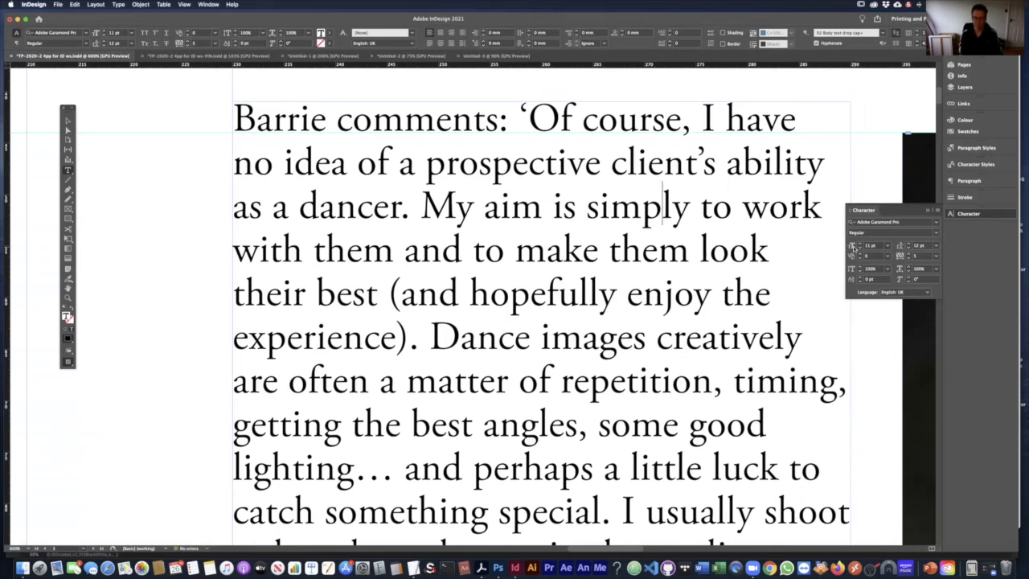
- Nudge the p–l kerning in "simply" slightly wider and tighter, ending at 0 again
key("alt+Right")
key("alt+Right")
key("alt+Right")
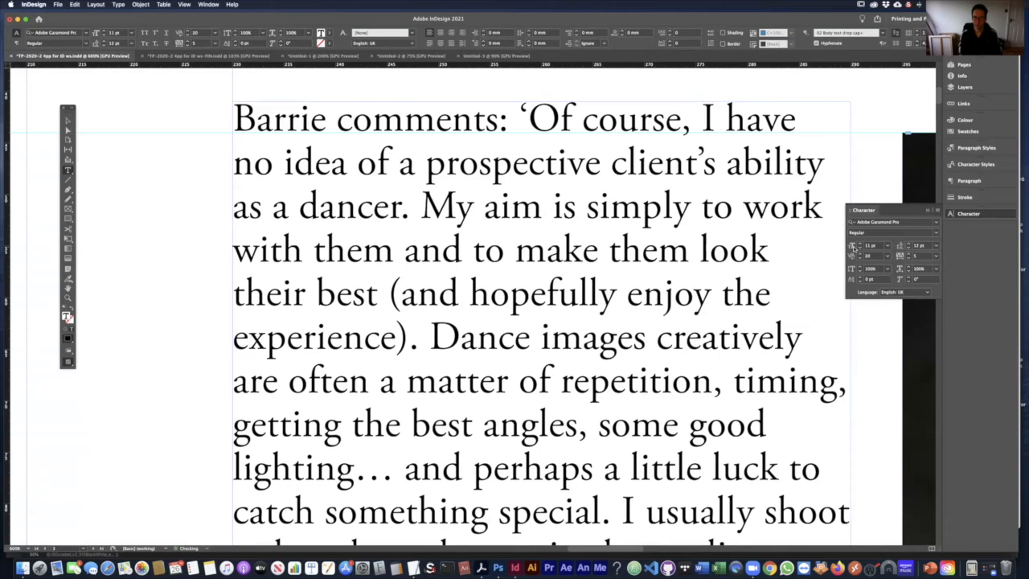
key("alt+Left")
key("alt+Right")
key("alt+Right")
key("alt+Left")
key("alt+Left")
key("alt+Left")
key("alt+Left")
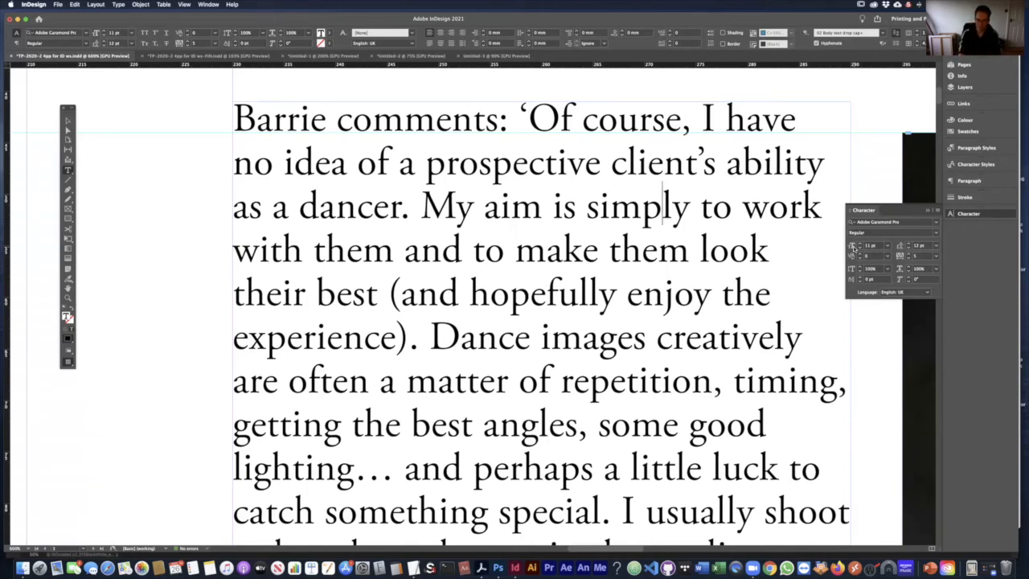
- Align the whole text column to the baseline grid
key("super+0")
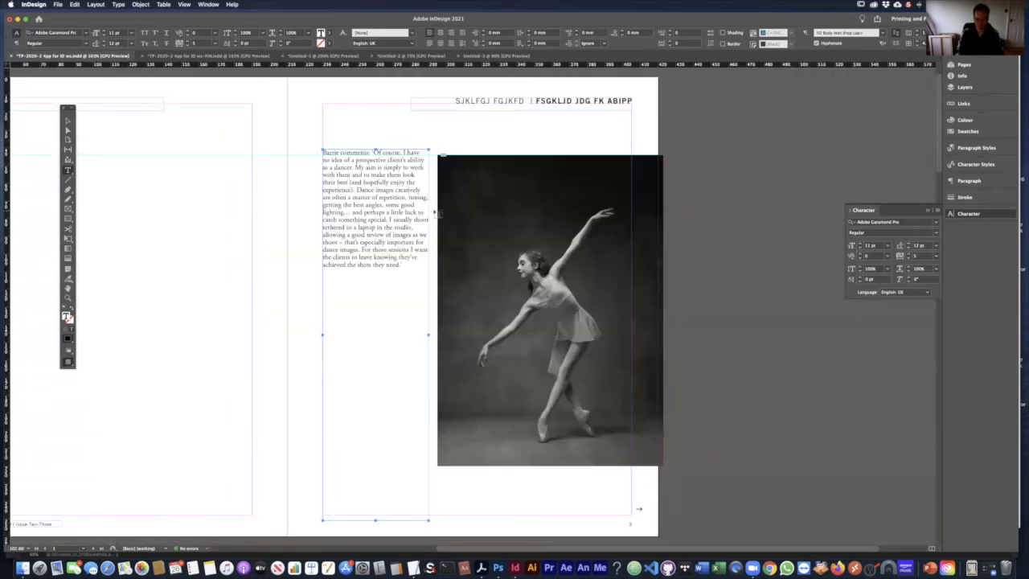
key("super+equal")
key("super+equal")
key("super+equal")
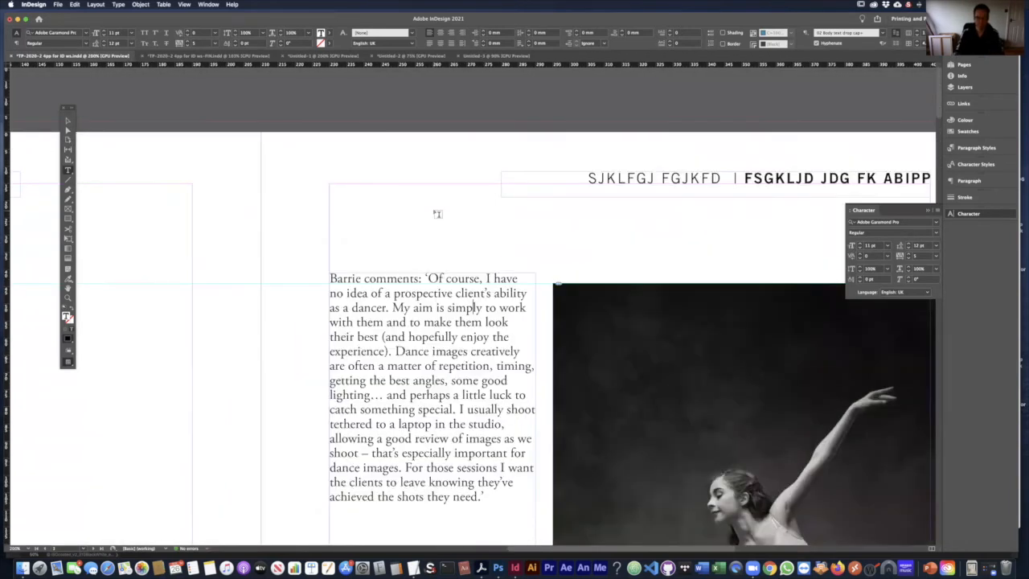
key("super+a")
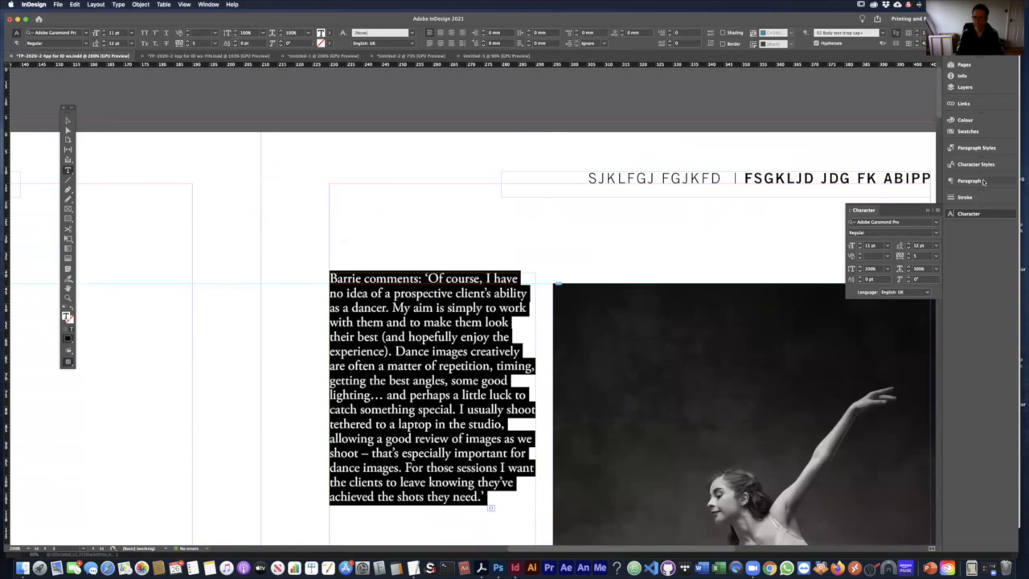
left_click(972, 180)
left_click(935, 294)
left_click(395, 319)
scroll(445, 308, "down", 2)
scroll(444, 307, "down", 1)
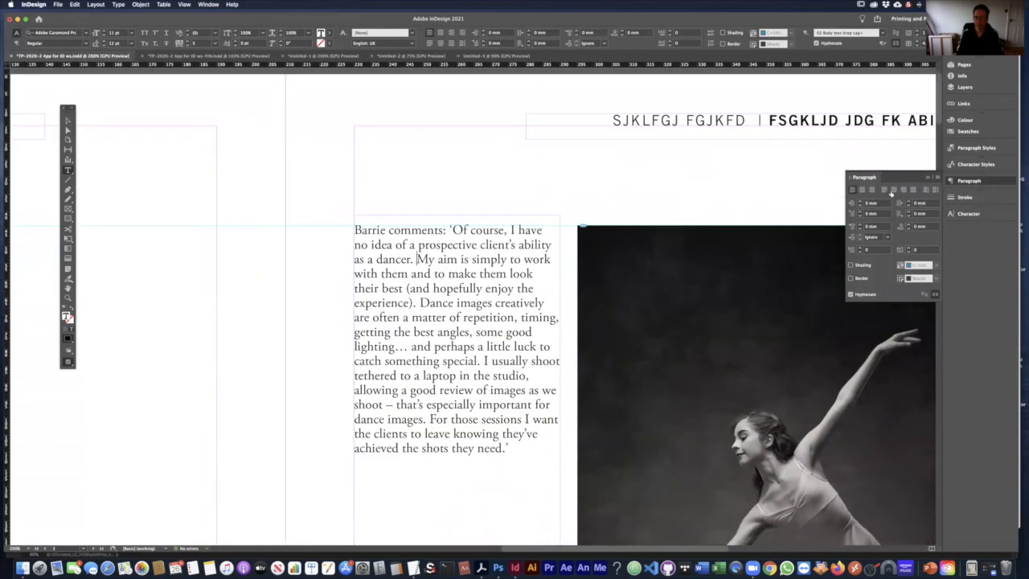
- Give the column's paragraph a drop cap 3 lines deep and 1 character wide
triple_click(482, 302)
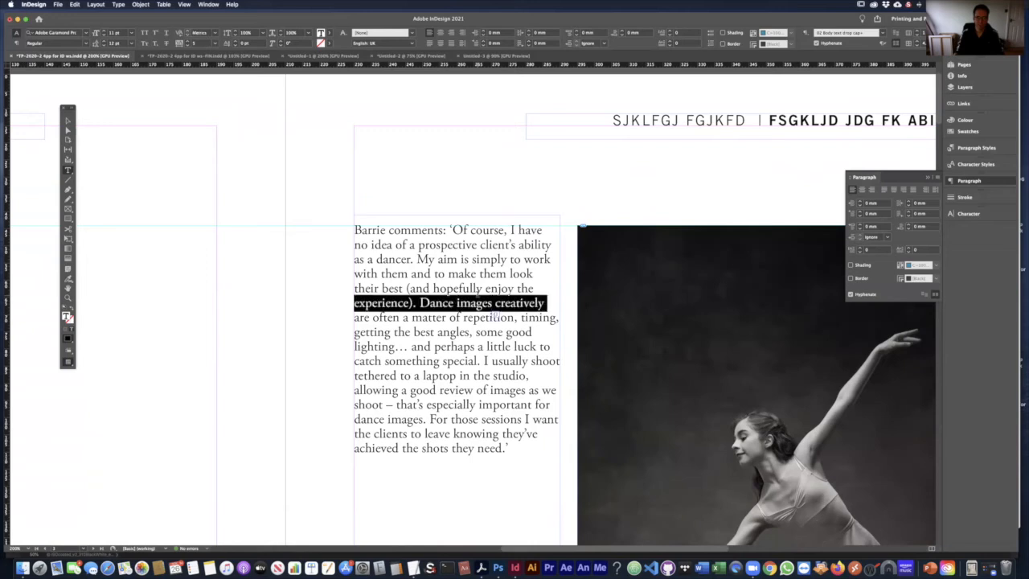
key("super+a")
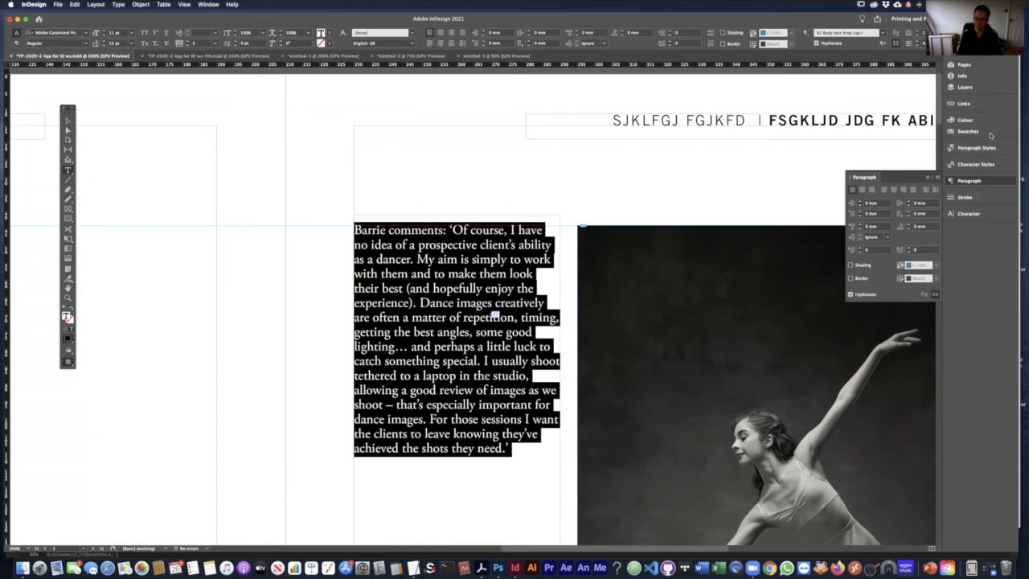
left_click(937, 178)
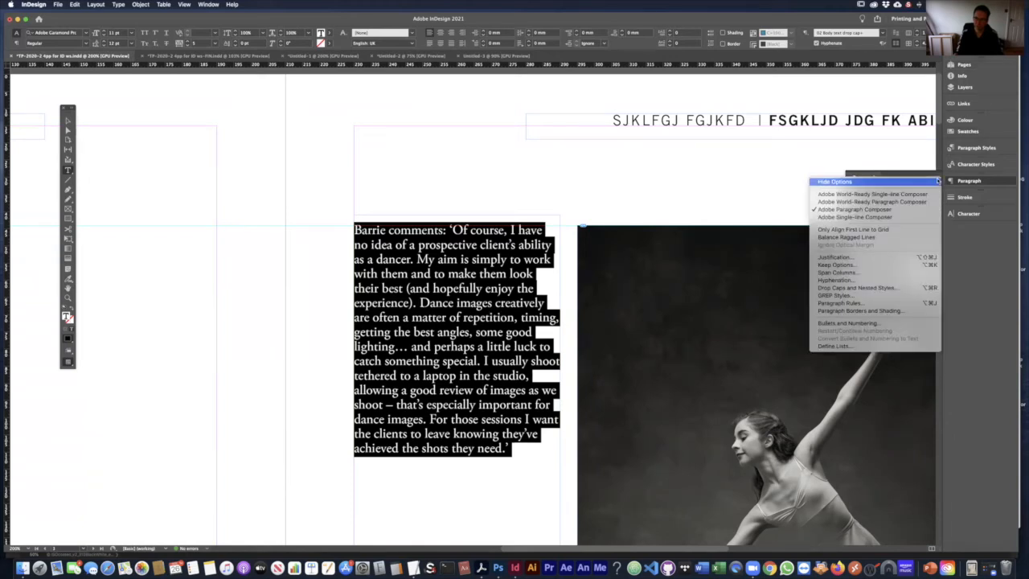
left_click(876, 289)
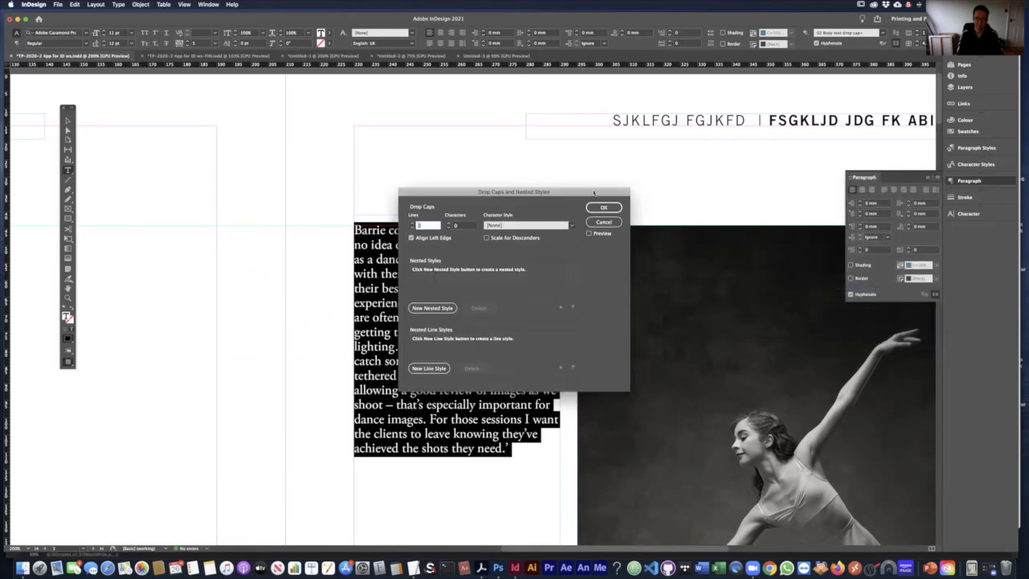
left_click_drag(514, 191, 742, 184)
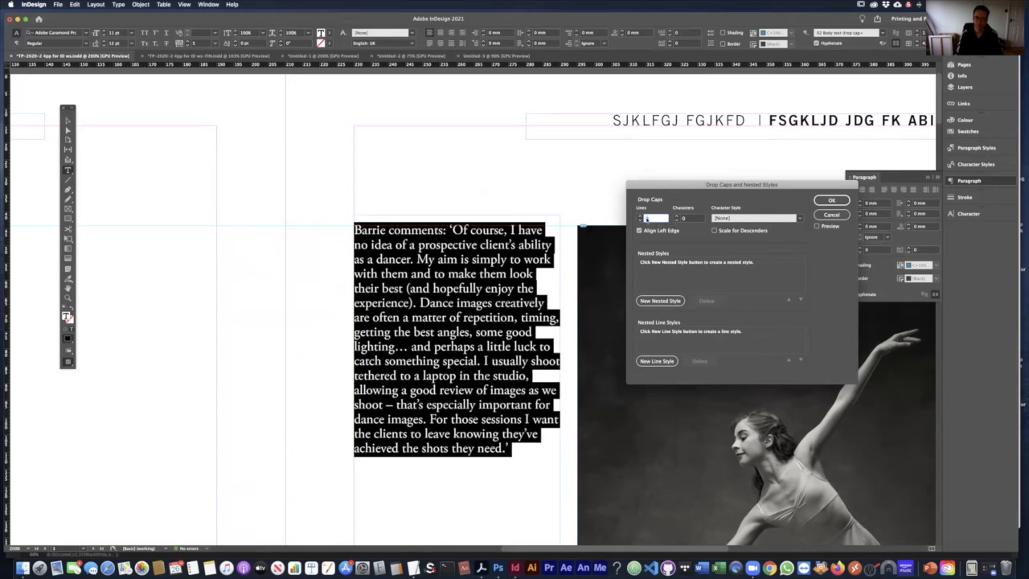
type("3")
left_click(691, 219)
type("1")
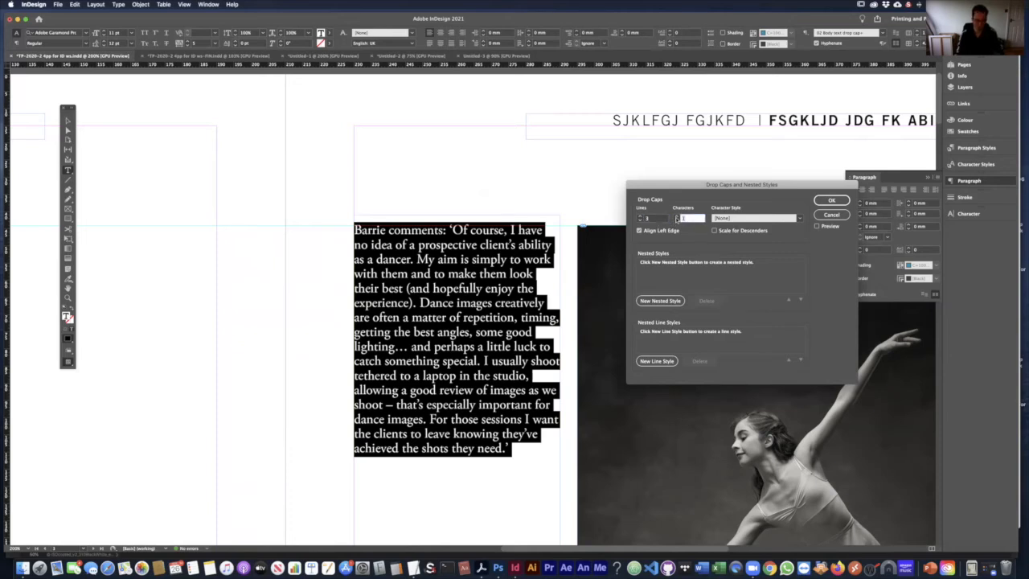
left_click(836, 201)
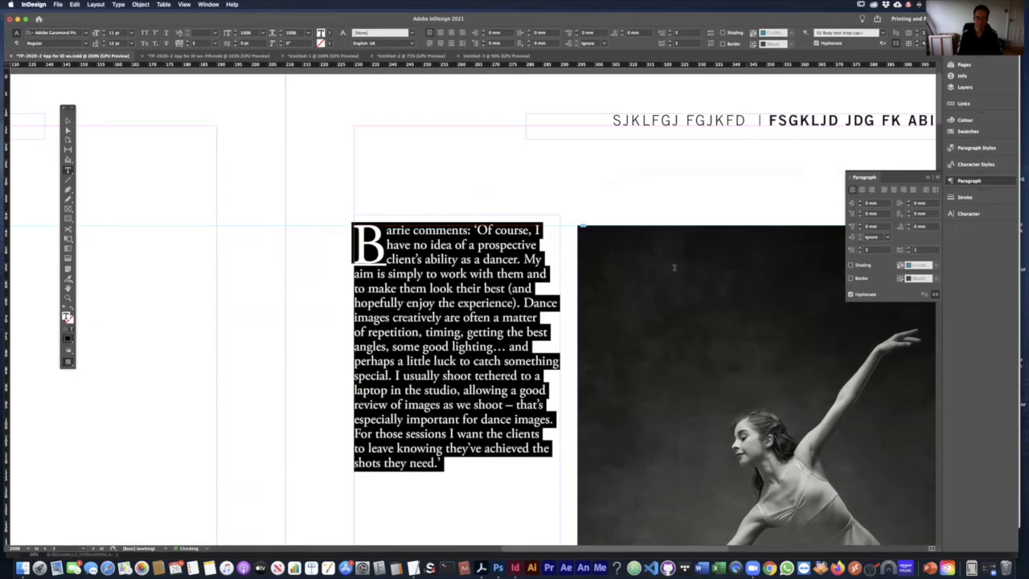
left_click(404, 261)
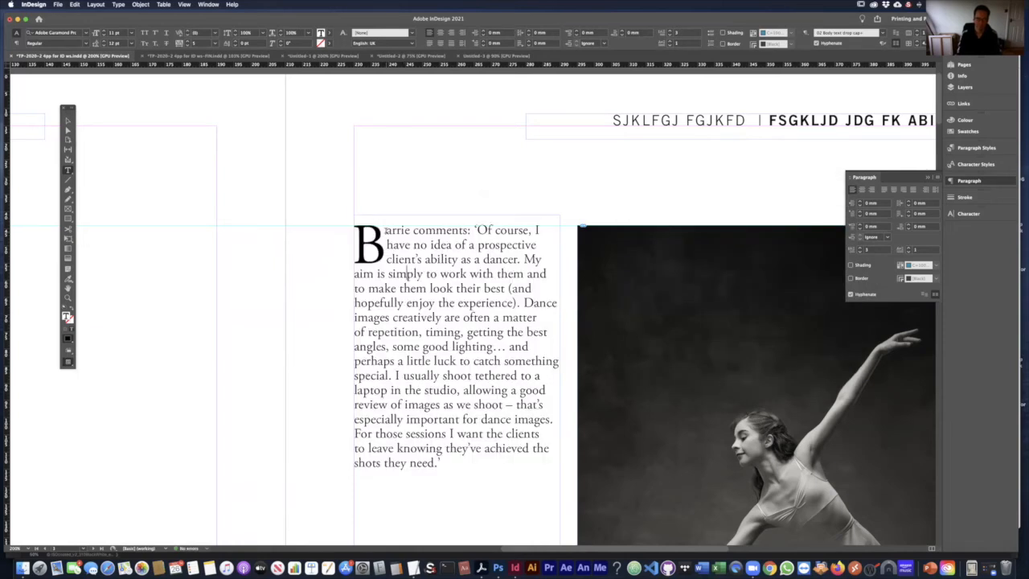
- Try F in place of the drop cap B, and undo back to before the drop cap was applied
left_click_drag(363, 232, 383, 241)
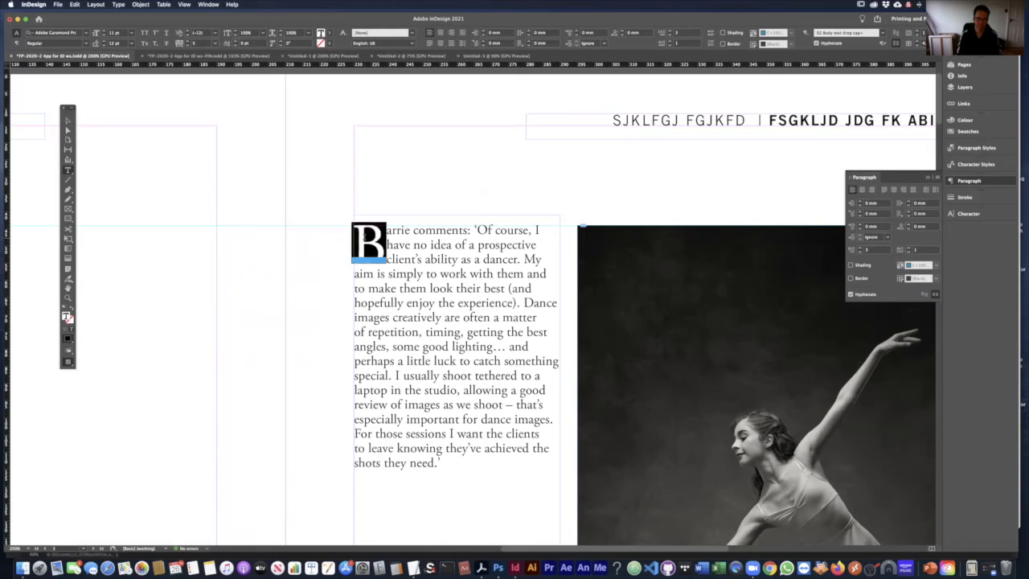
type("F")
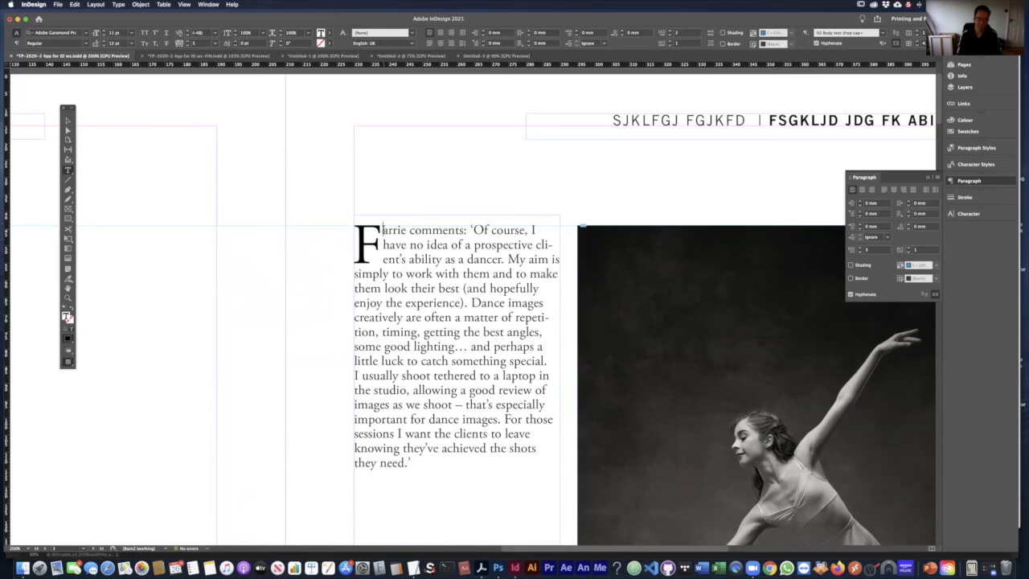
key("super+z")
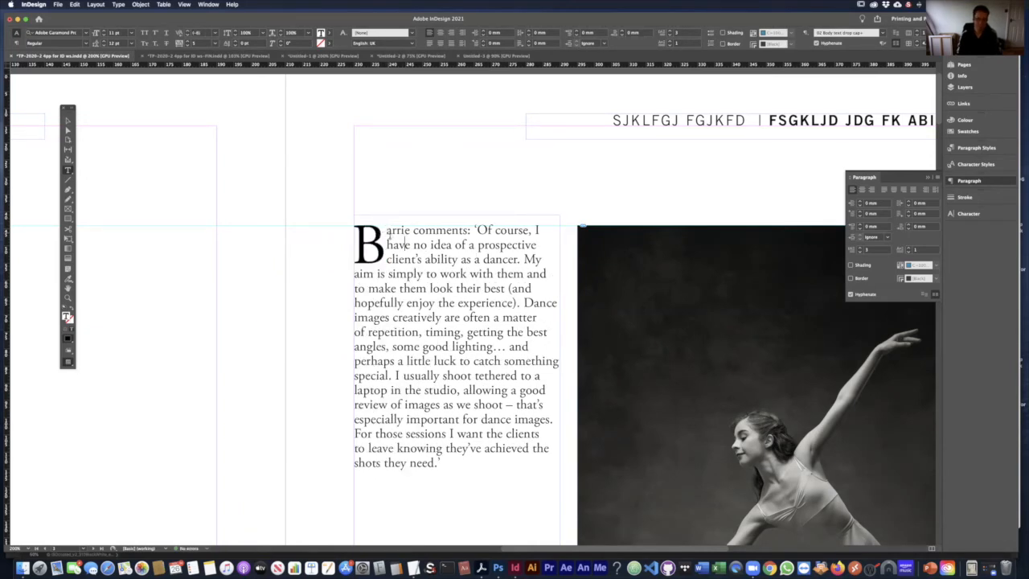
key("super+z")
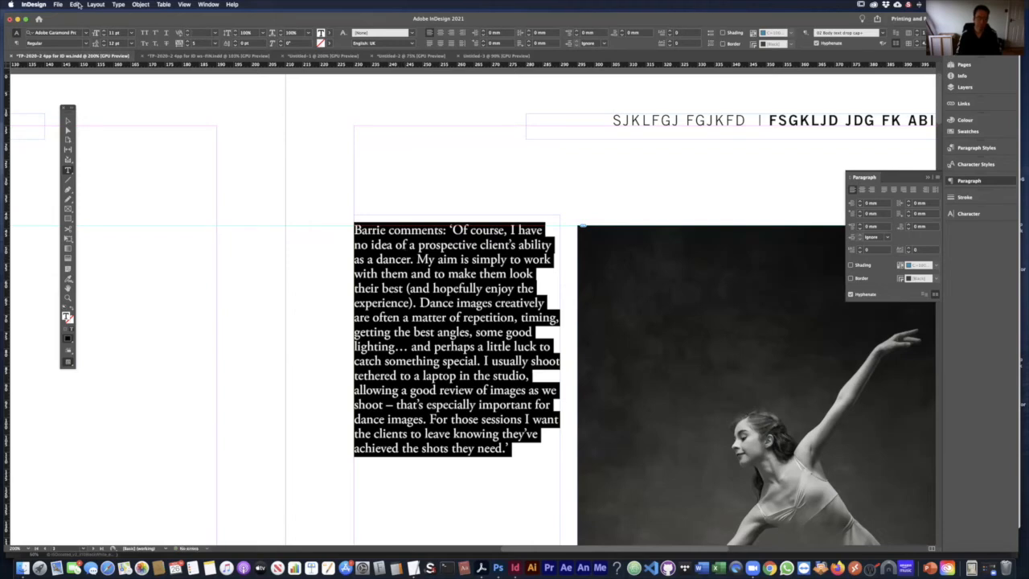
- Redo the drop cap formatting on the column's paragraph
left_click(74, 4)
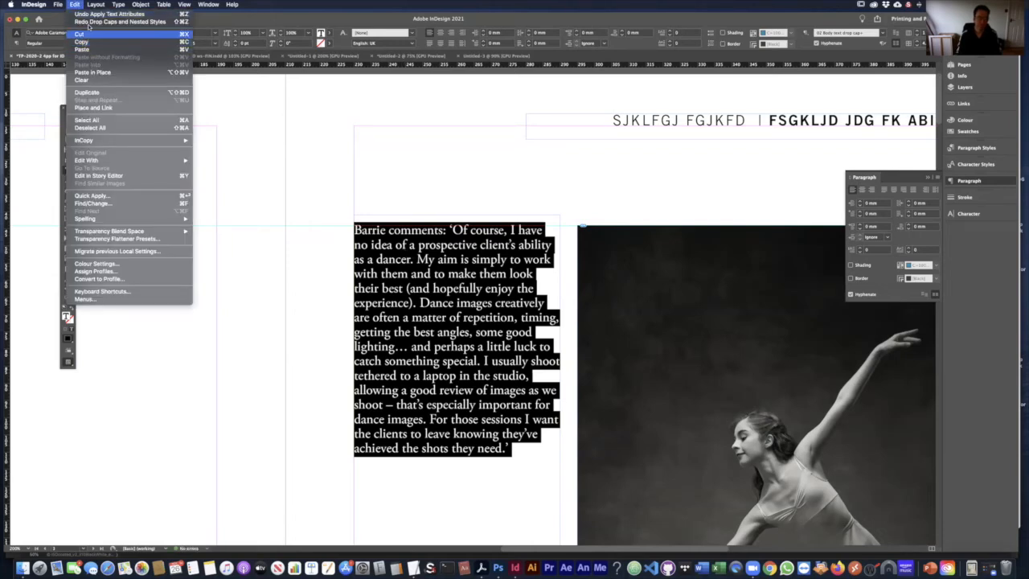
left_click(516, 368)
key("super+shift+z")
left_click(457, 290)
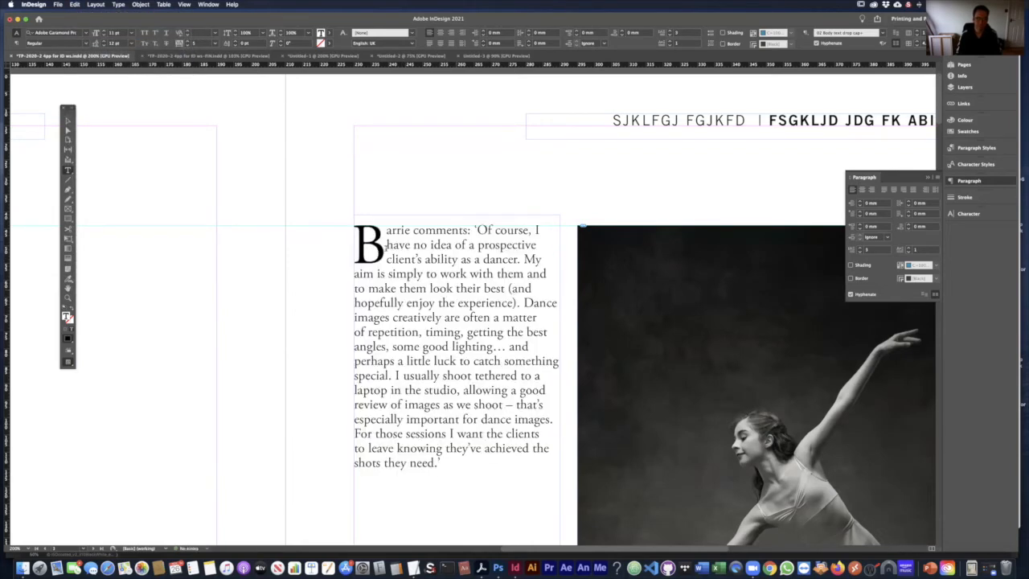
- Replace the drop cap letter B with F and select the first full-width line below it
left_click_drag(363, 244, 387, 246)
type("F")
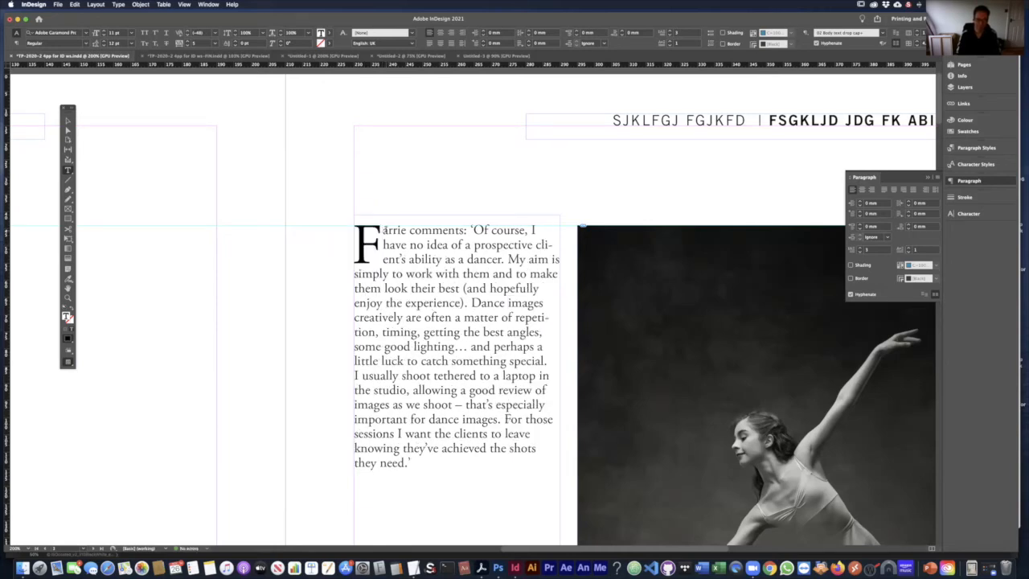
double_click(403, 245)
double_click(402, 244)
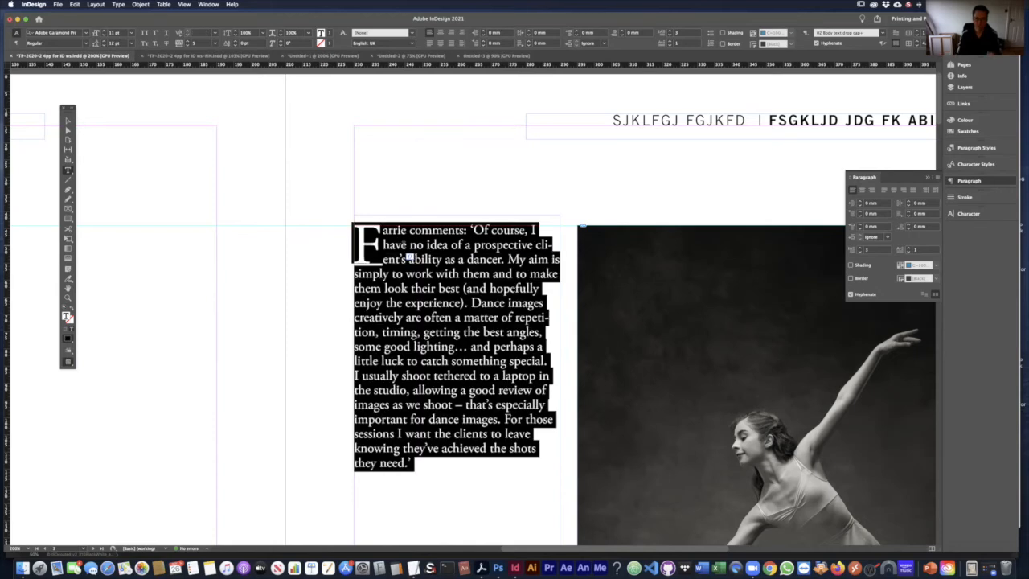
left_click(435, 274)
double_click(435, 275)
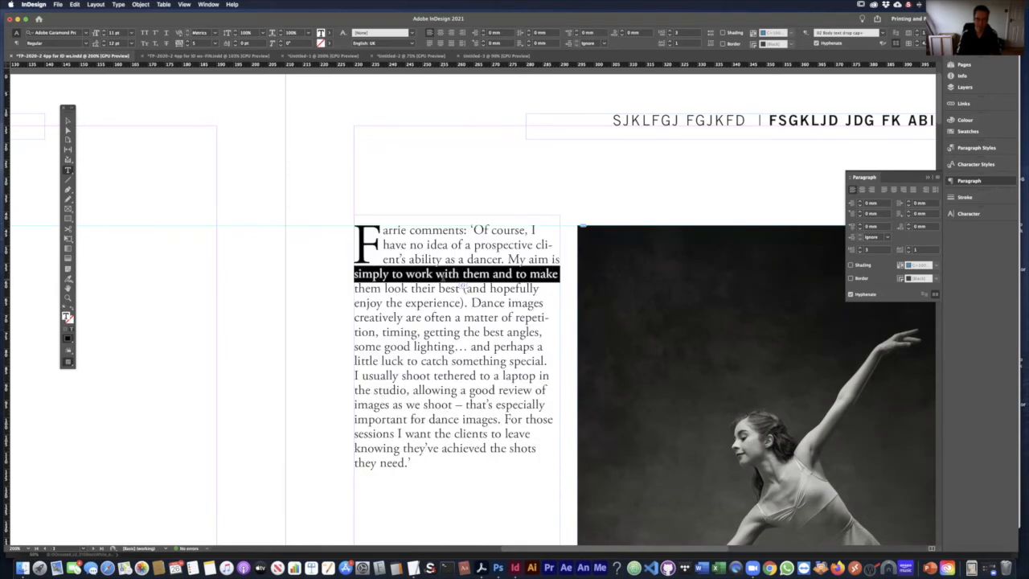
- Place the cursor between the drop cap F and the first line, and try tighter and looser kerning there
left_click(436, 274)
left_click(452, 260)
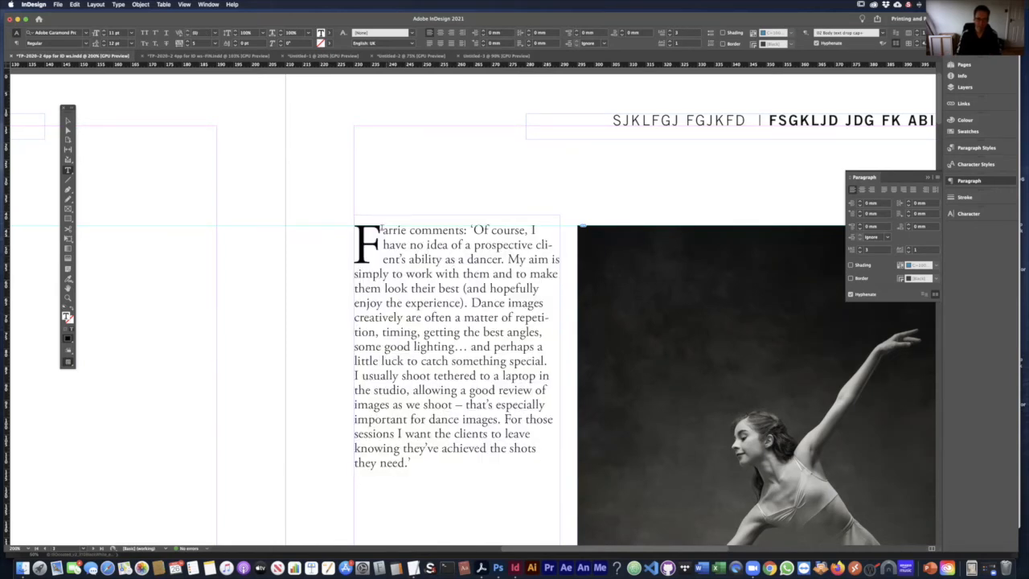
left_click(383, 231)
left_click(997, 214)
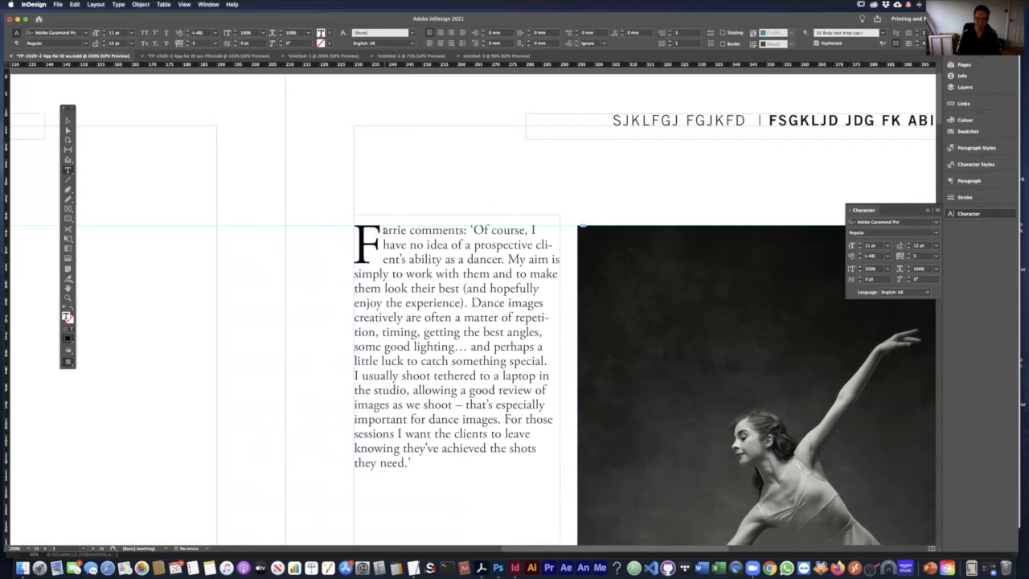
key("alt+Left")
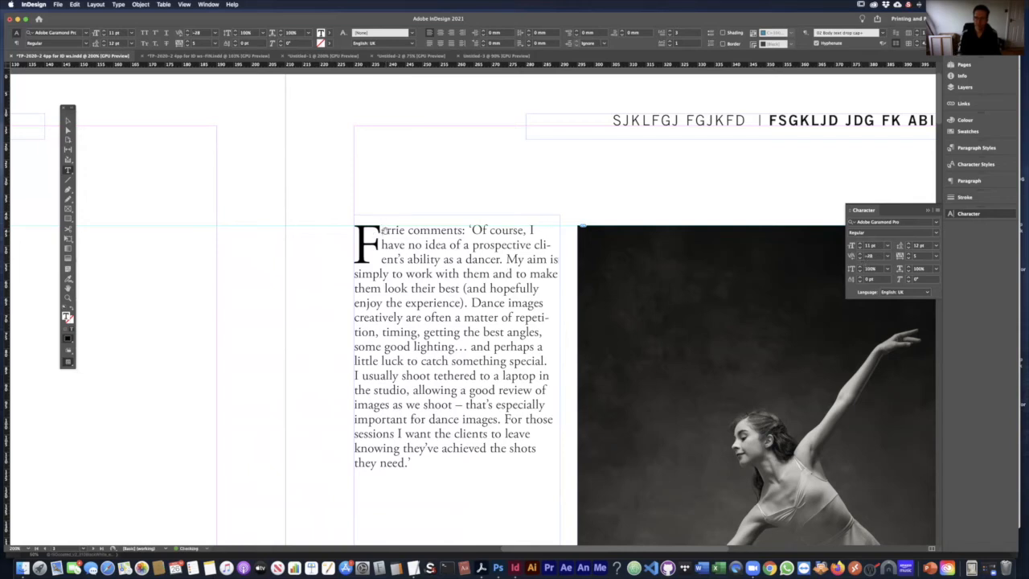
key("alt+Right")
key("alt+Right")
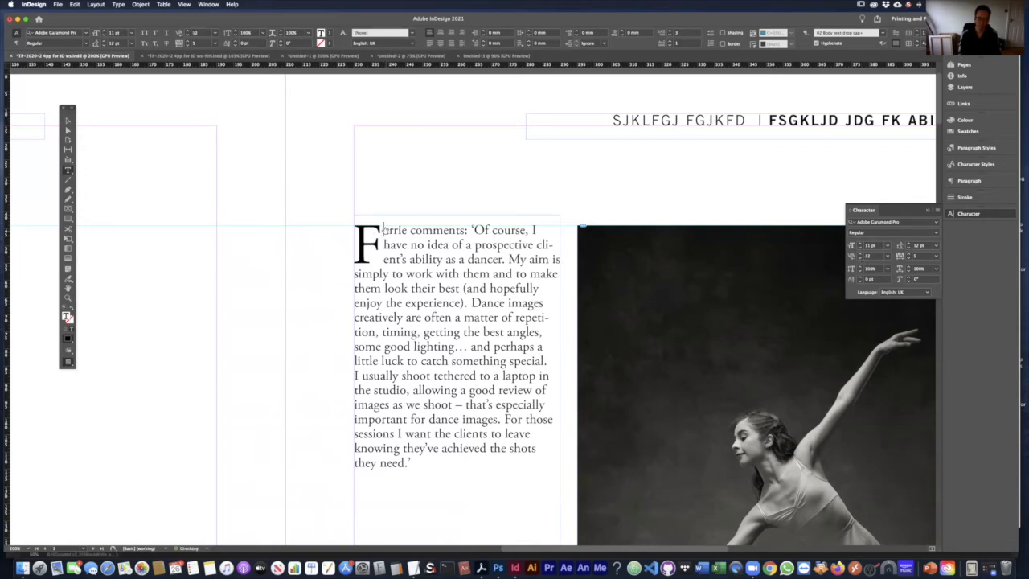
key("alt+Left")
key("alt+Left")
key("alt+Right")
key("alt+Right")
key("alt+Right")
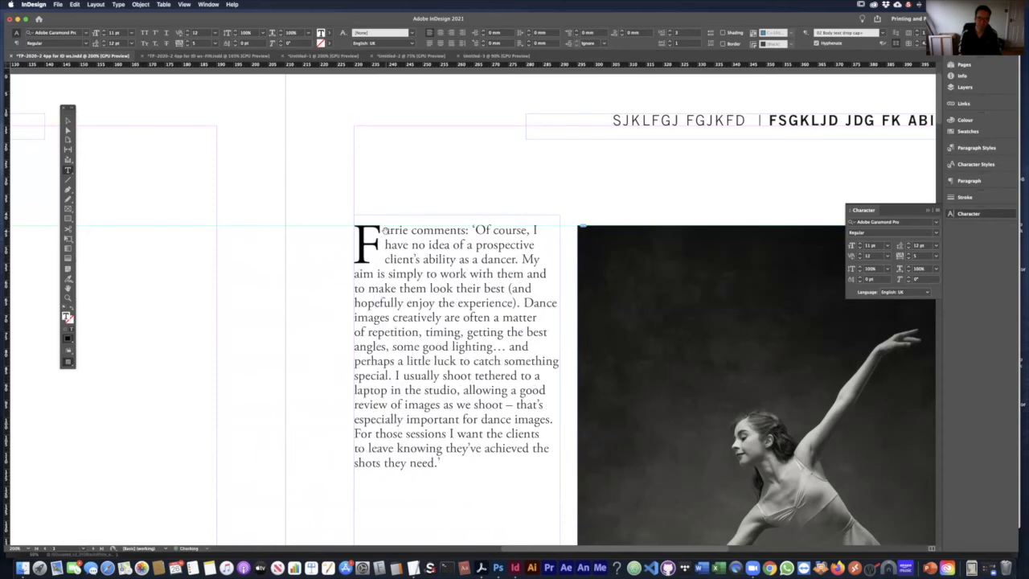
- Loosen the kerning between the drop cap F and the adjoining text to 72
key("alt+Left")
key("alt+Left")
key("alt+Right")
key("alt+Right")
key("alt+Right")
key("alt+Right")
key("alt+Right")
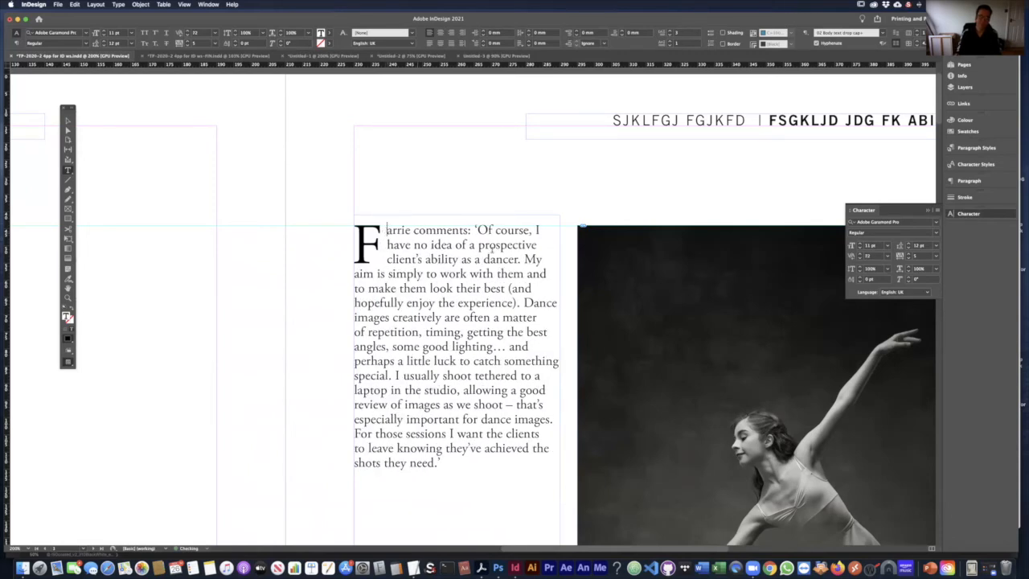
- Compare tighter kerning values after the drop cap F and set the kerning to 32
key("alt+Left")
key("alt+Left")
key("alt+Left")
key("alt+Right")
key("alt+Right")
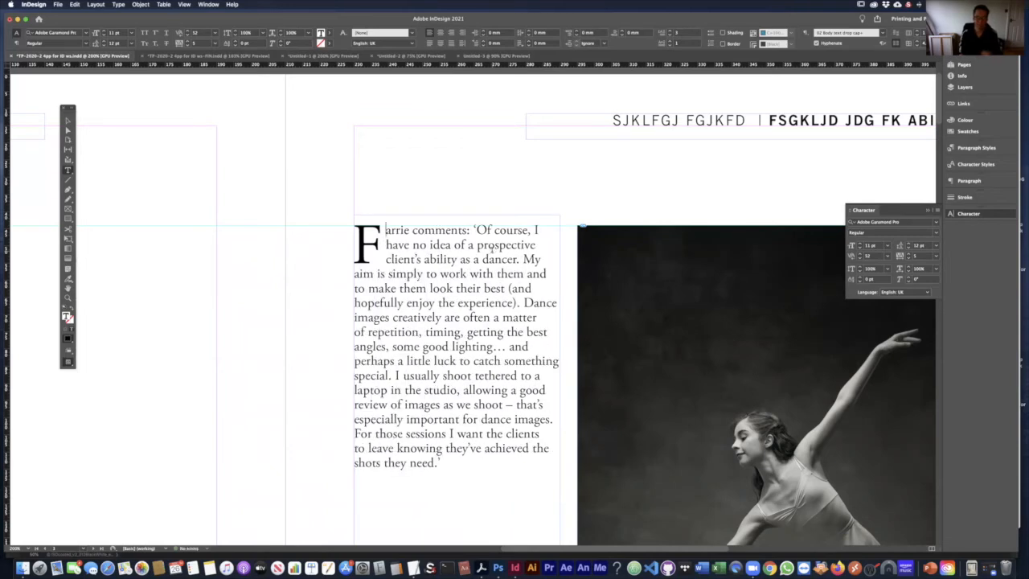
key("alt+Left")
key("alt+Left")
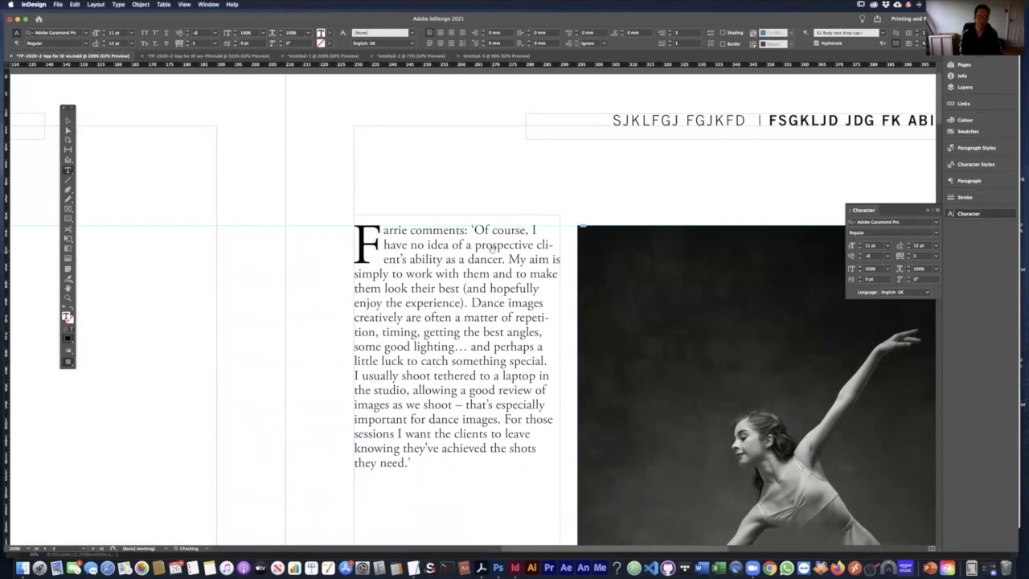
key("alt+Right")
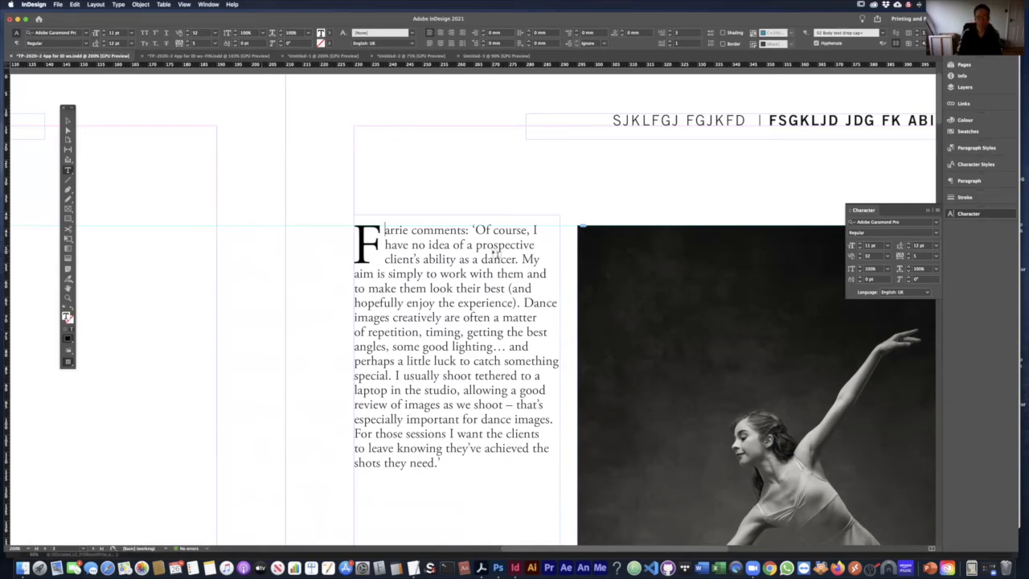
- Examine the drop cap and the words "Dance images creatively are often a" in the body text column
left_click_drag(371, 238, 356, 238)
left_click(455, 259)
scroll(483, 281, "right", 3)
scroll(483, 281, "up", 1)
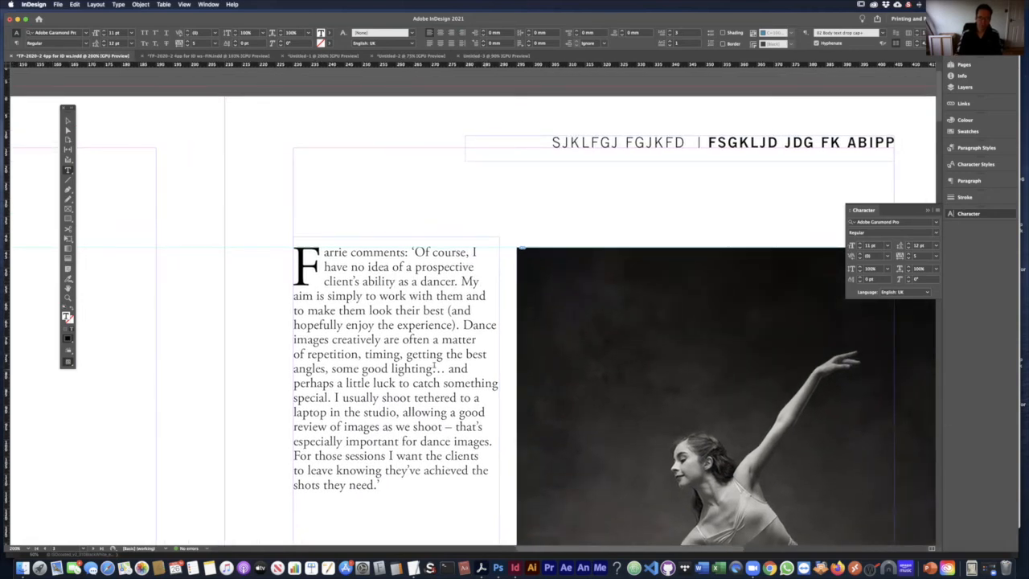
left_click_drag(463, 325, 441, 339)
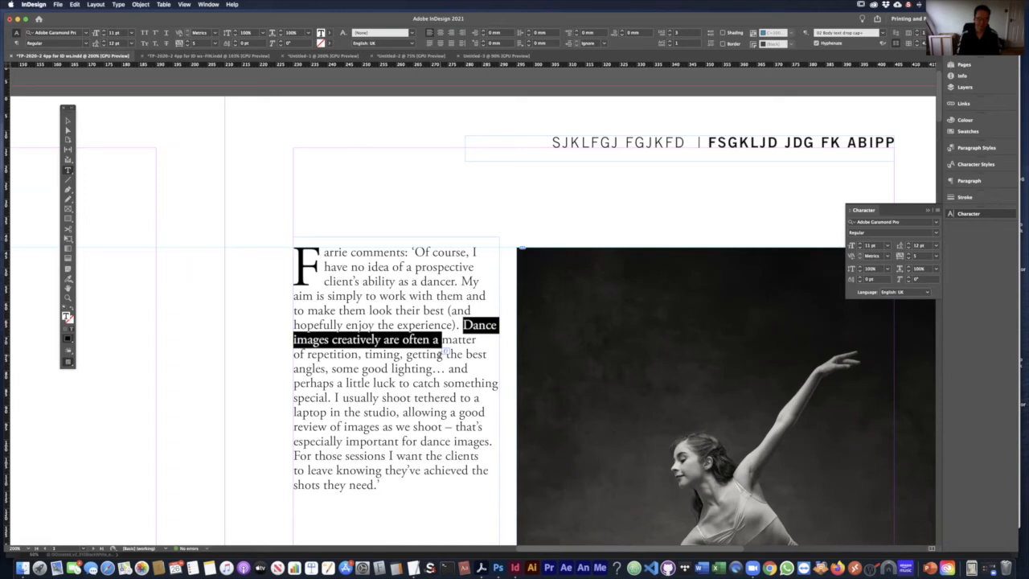
left_click(481, 326)
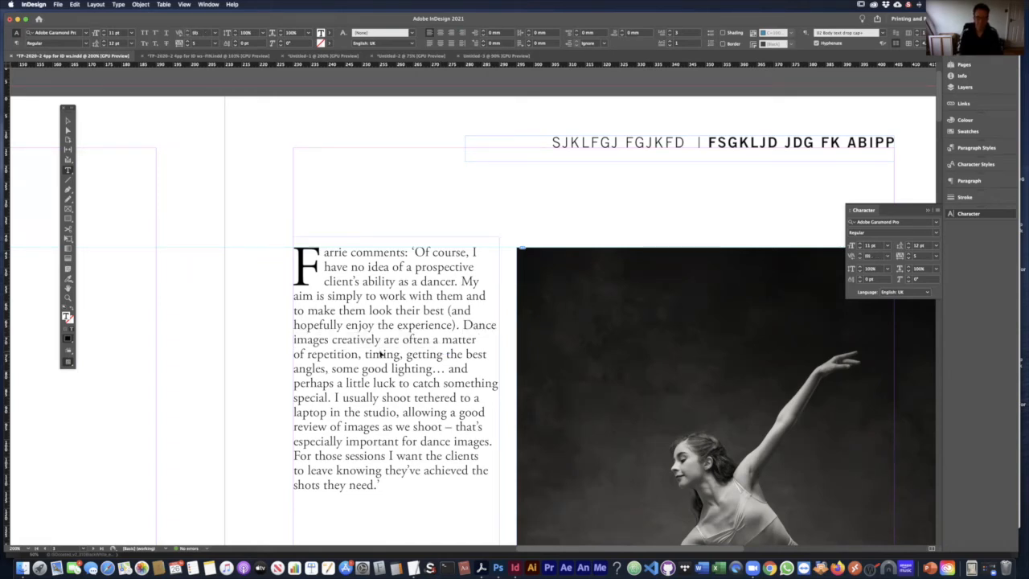
key("super+equal")
key("super+equal")
scroll(285, 315, "left", 2)
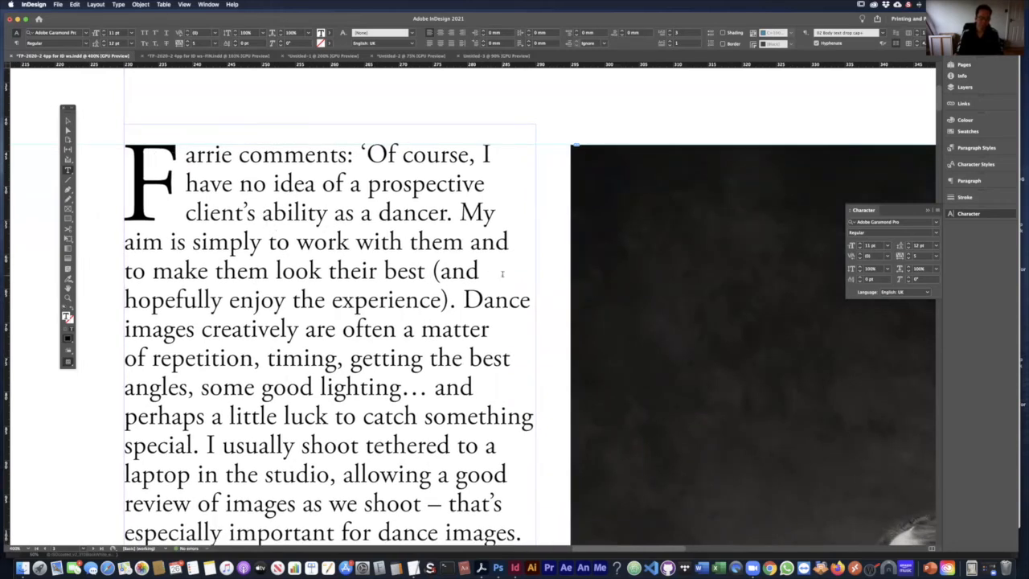
- Examine the letter spacing of the bold header text above the photo, checking between the K and L
left_click_drag(692, 270, 434, 278)
left_click_drag(600, 280, 608, 239)
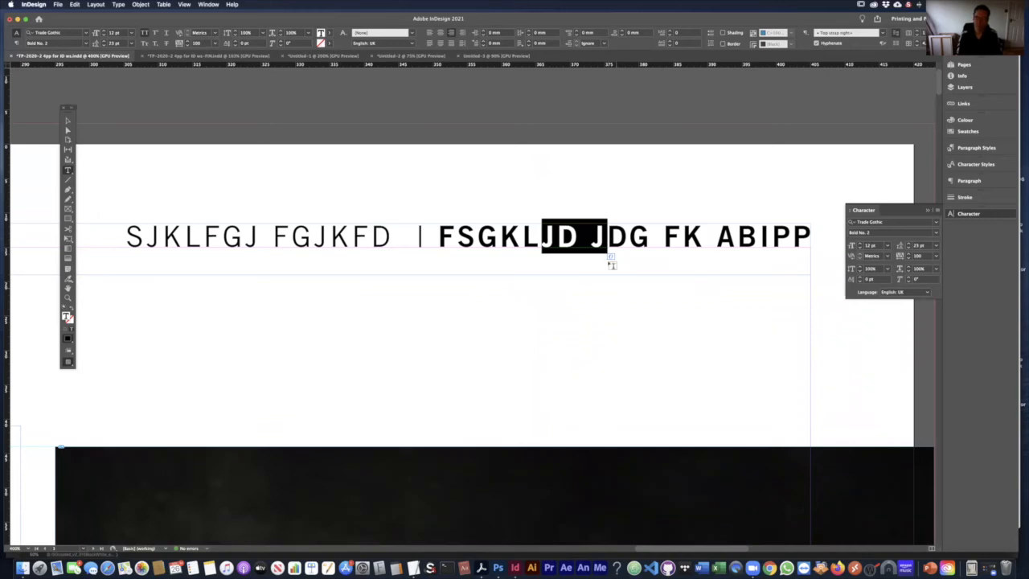
left_click(566, 237)
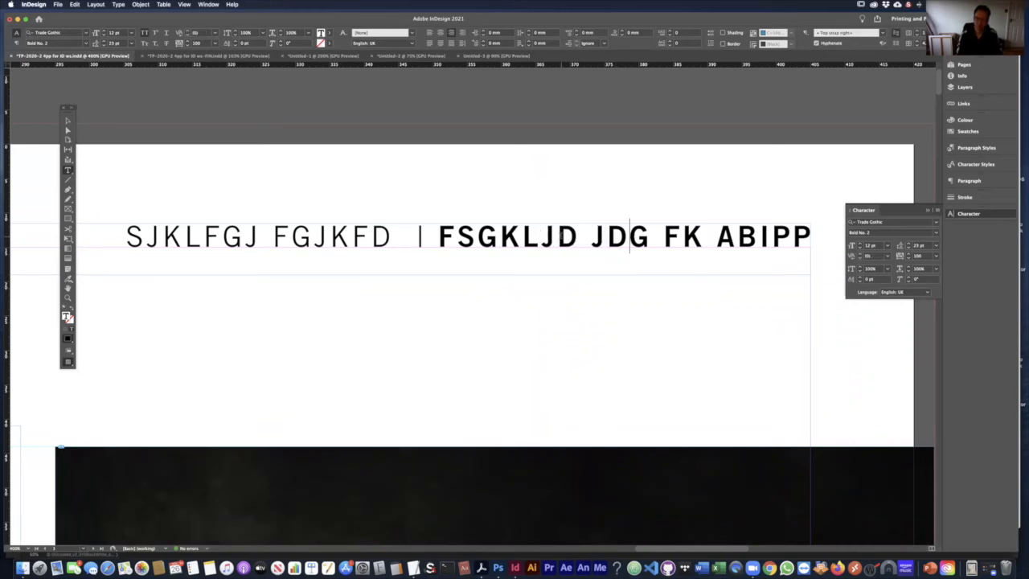
left_click(558, 235)
left_click_drag(498, 241, 561, 255)
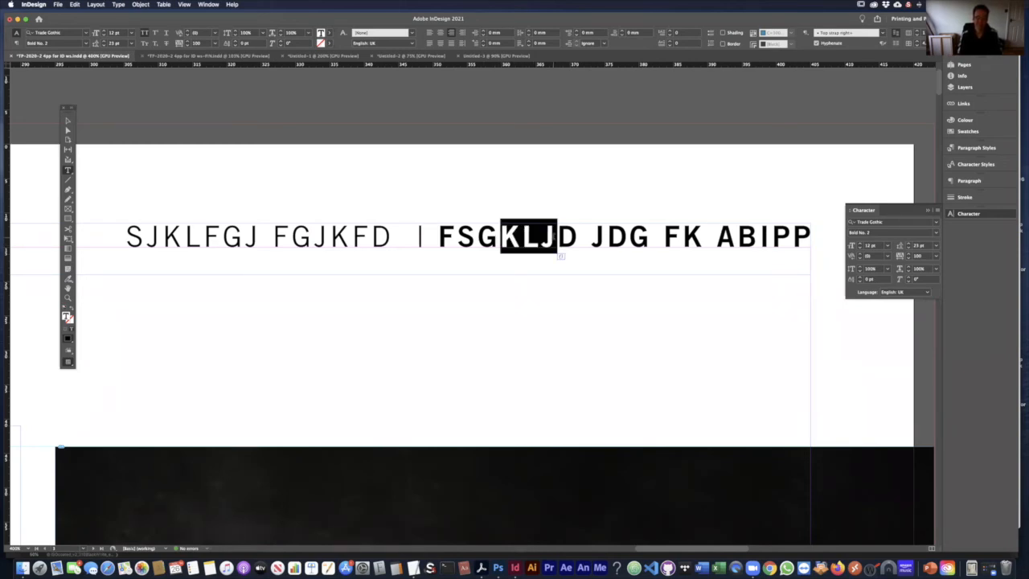
left_click(524, 234)
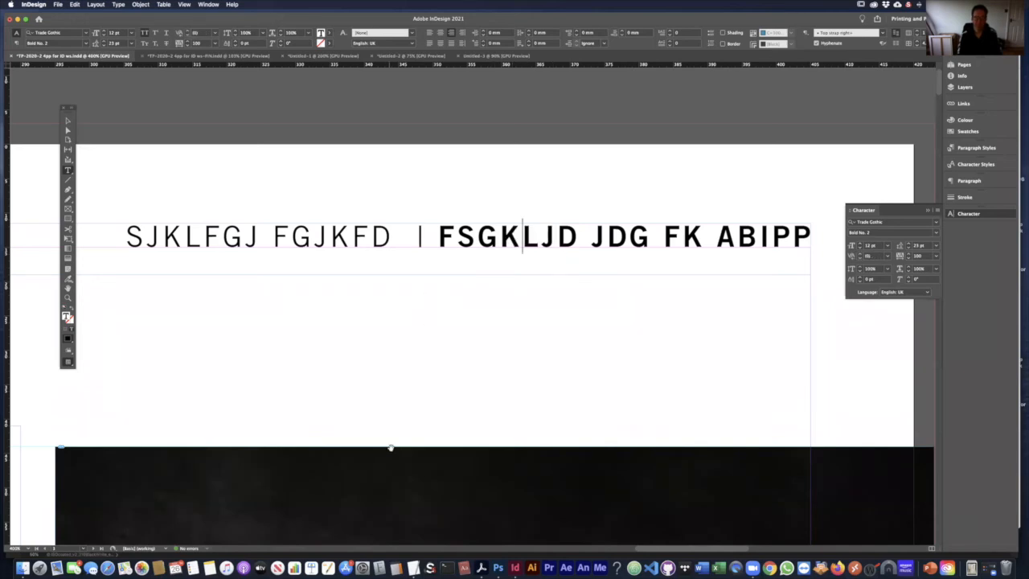
- Set the column's drop cap F in Trade Gothic Bold
scroll(615, 188, "down", 5)
scroll(615, 188, "left", 4)
scroll(617, 289, "down", 3)
scroll(617, 289, "left", 5)
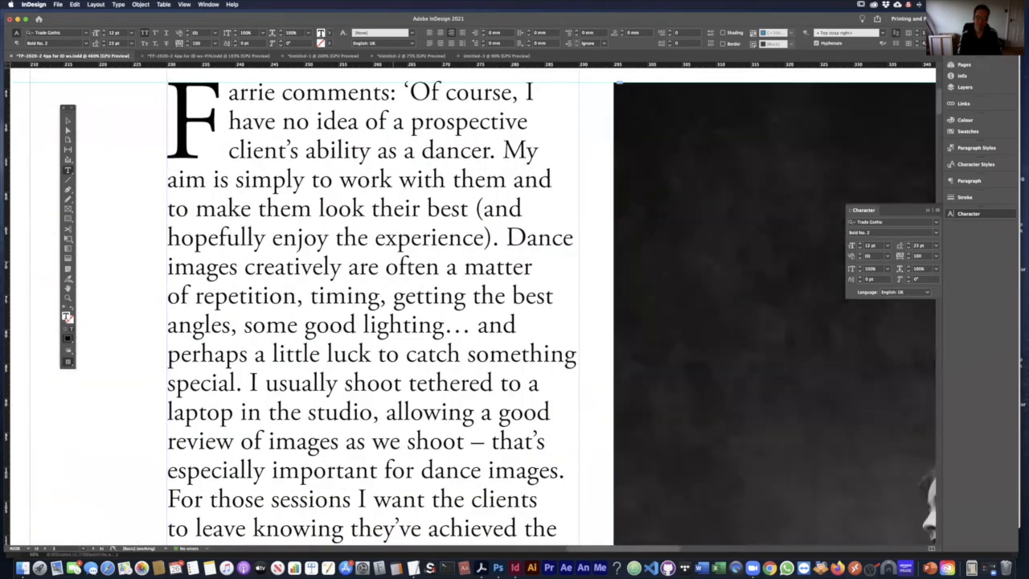
left_click_drag(386, 267, 415, 267)
left_click(439, 244)
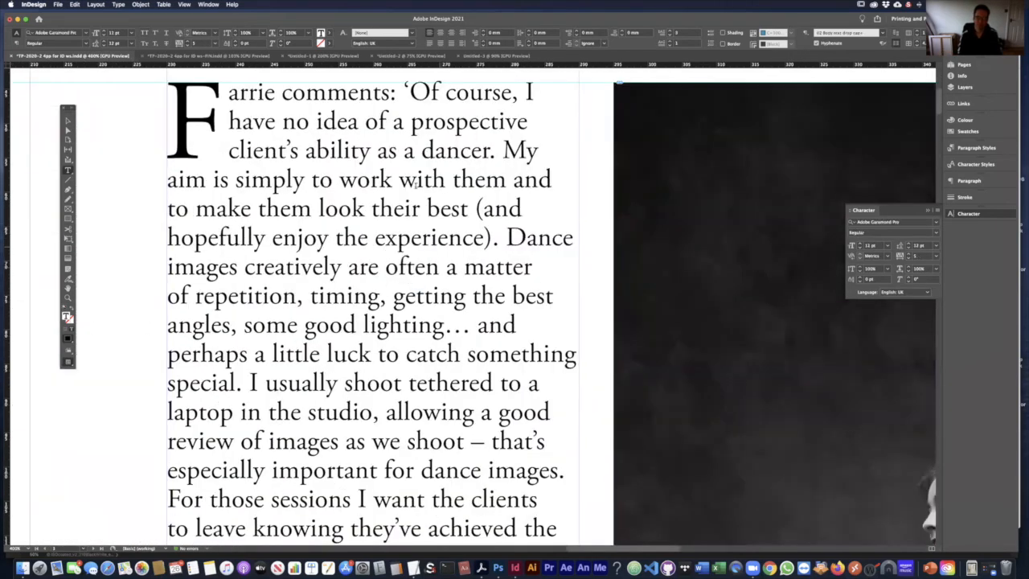
scroll(319, 265, "up", 5)
scroll(320, 266, "left", 3)
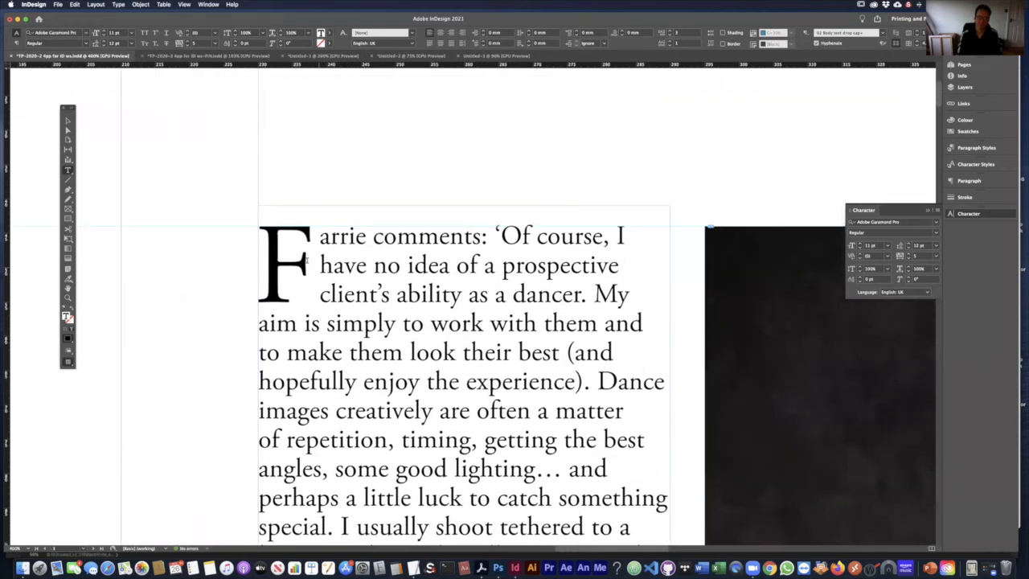
left_click_drag(262, 237, 311, 241)
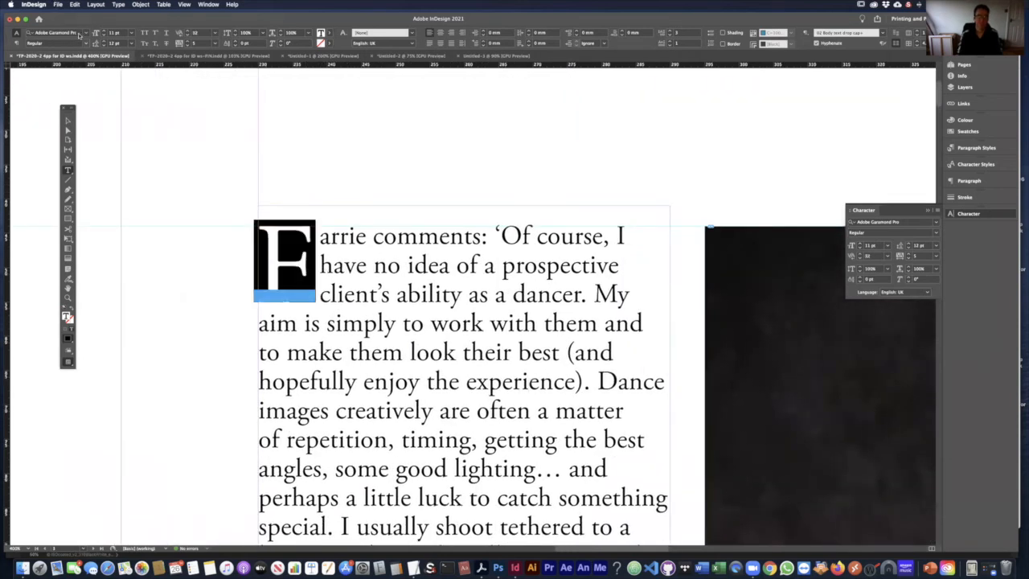
left_click(86, 33)
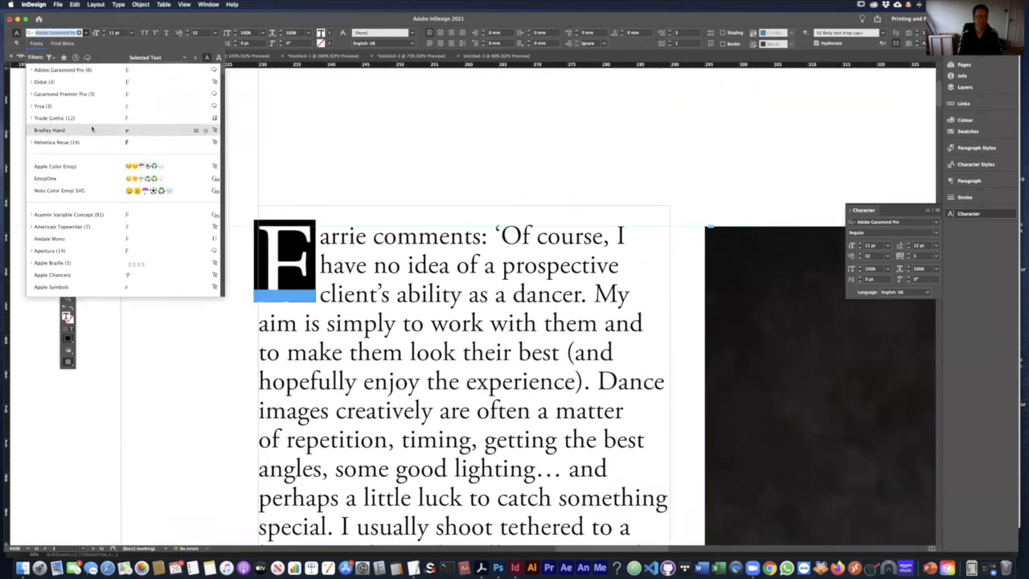
left_click(86, 44)
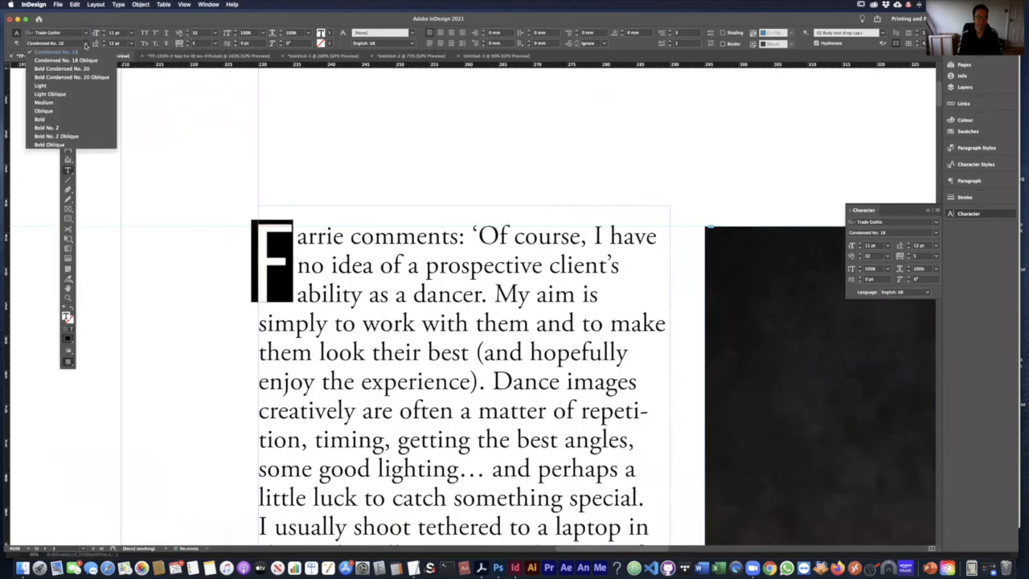
left_click(72, 121)
left_click(337, 265)
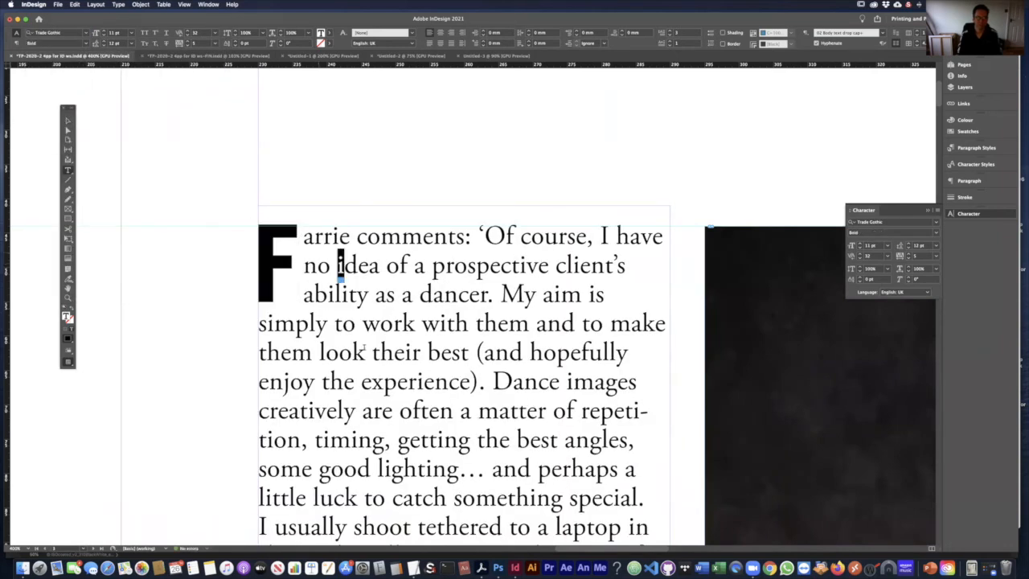
- Replace the drop cap F with B and set the kerning after it to 40
left_click_drag(259, 259, 304, 268)
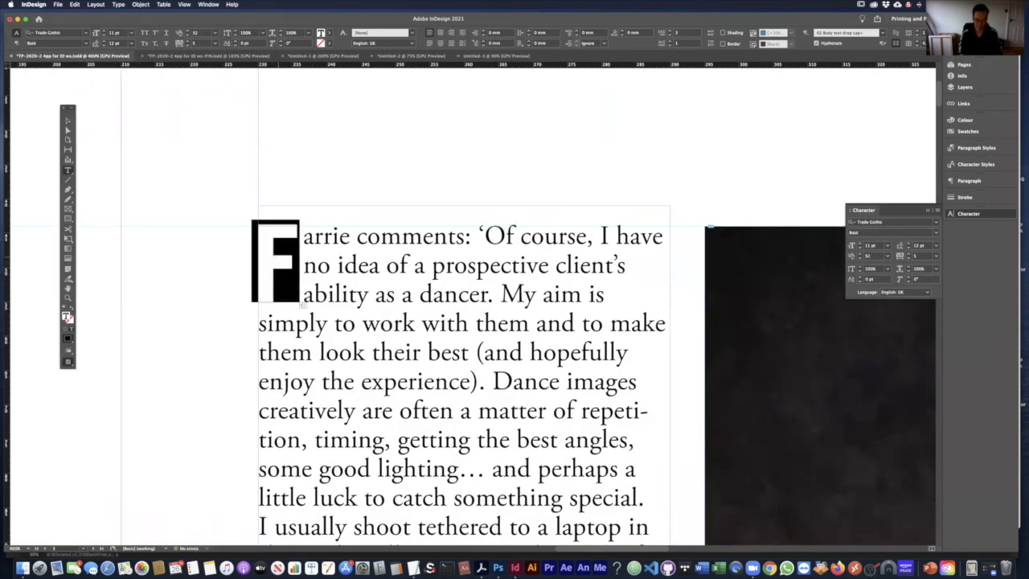
type("B")
scroll(463, 304, "up", 1)
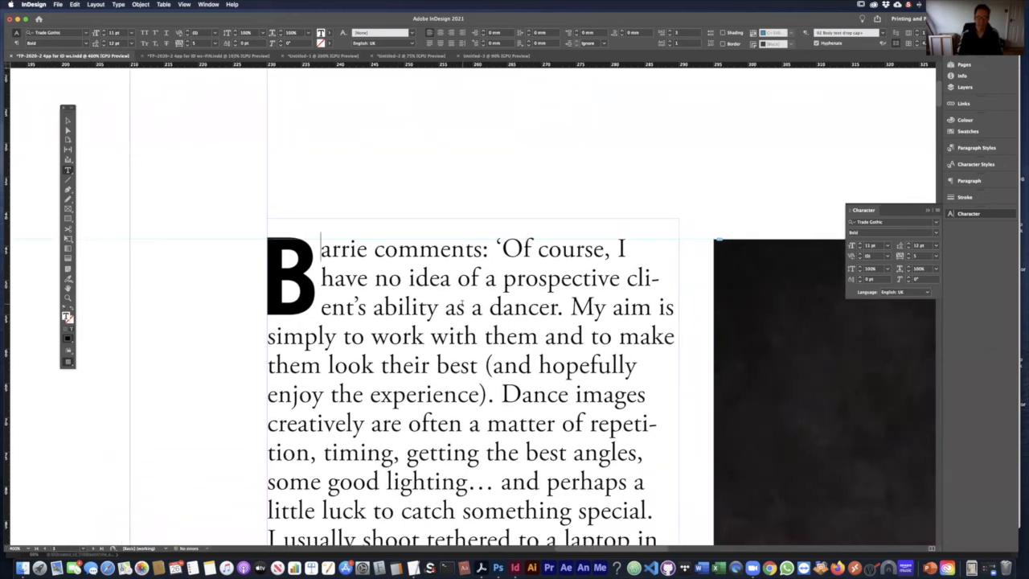
key("alt+Right")
key("alt+Right")
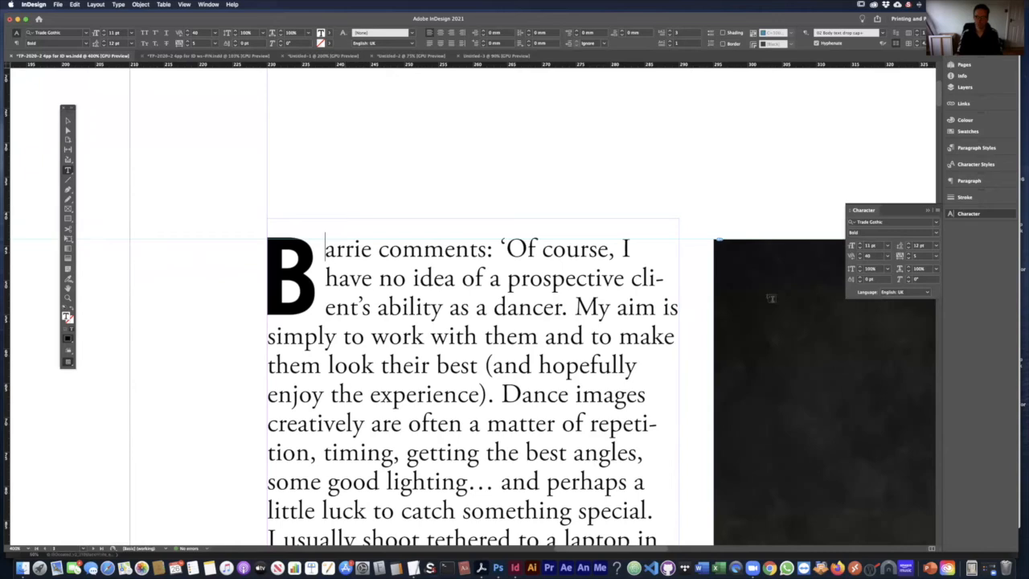
- Place the cursor in the column's body text and show the document's paragraph styles
key("super+0")
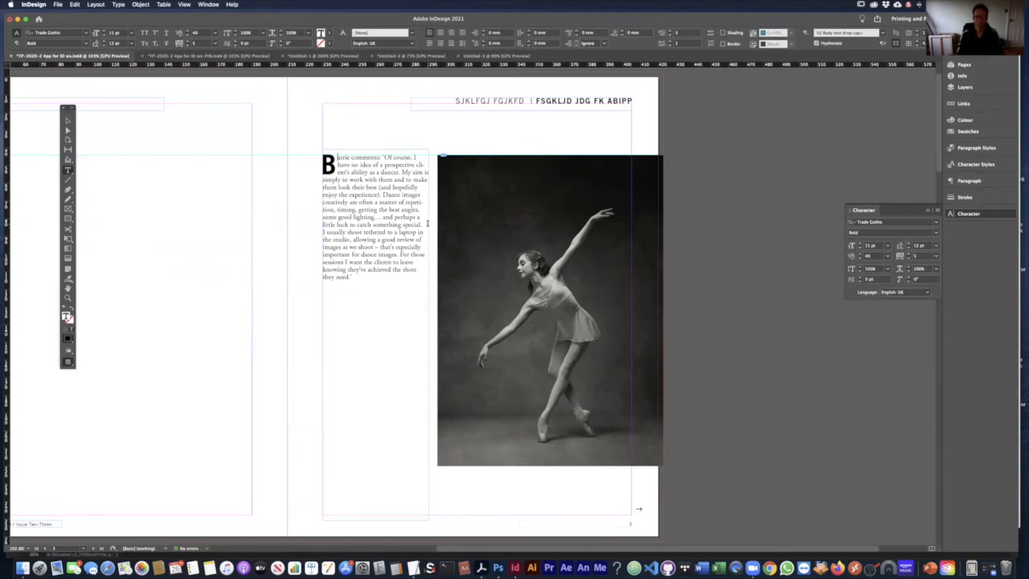
double_click(370, 215)
key("super+a")
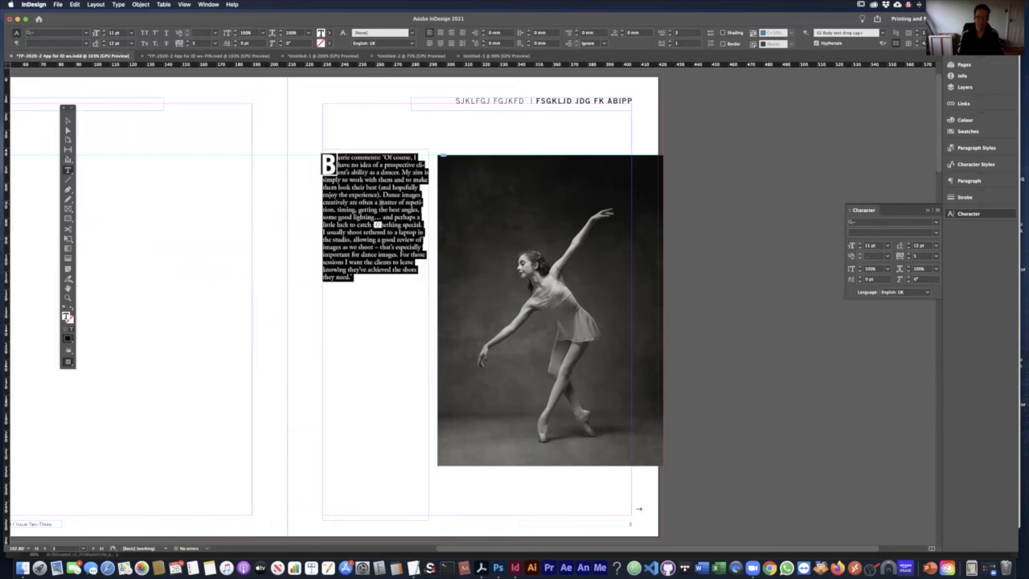
left_click(378, 225)
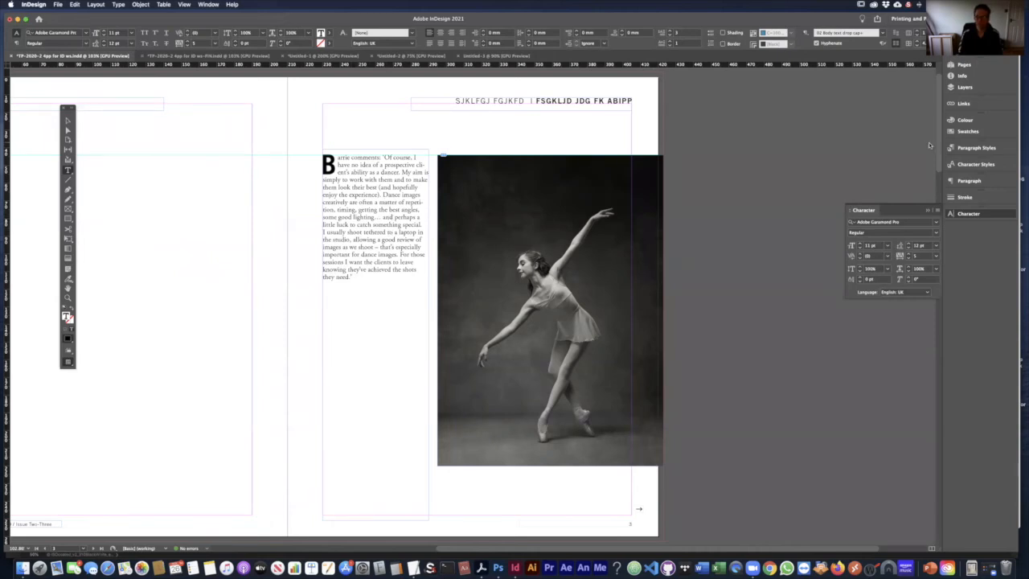
left_click(978, 182)
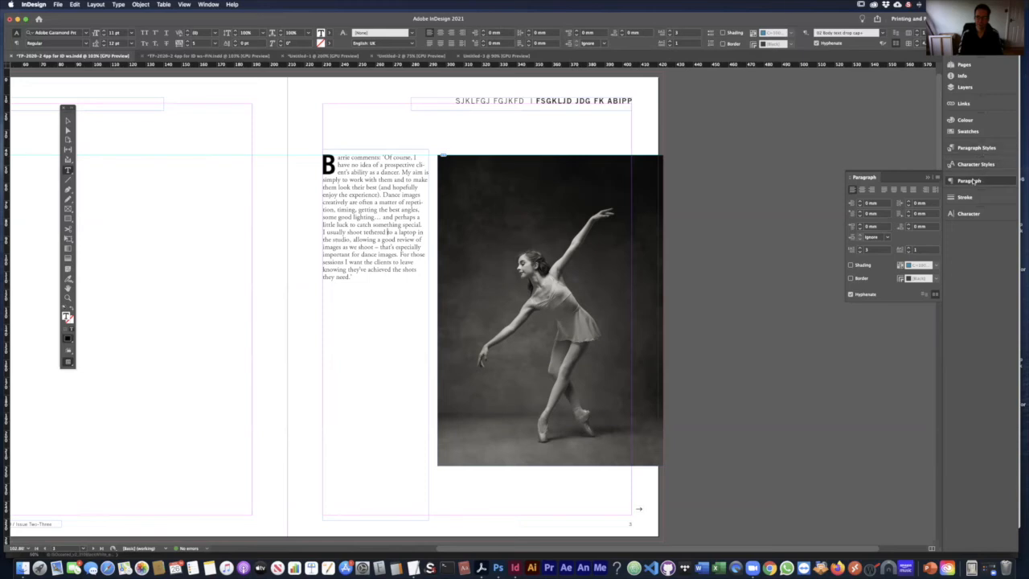
left_click(976, 149)
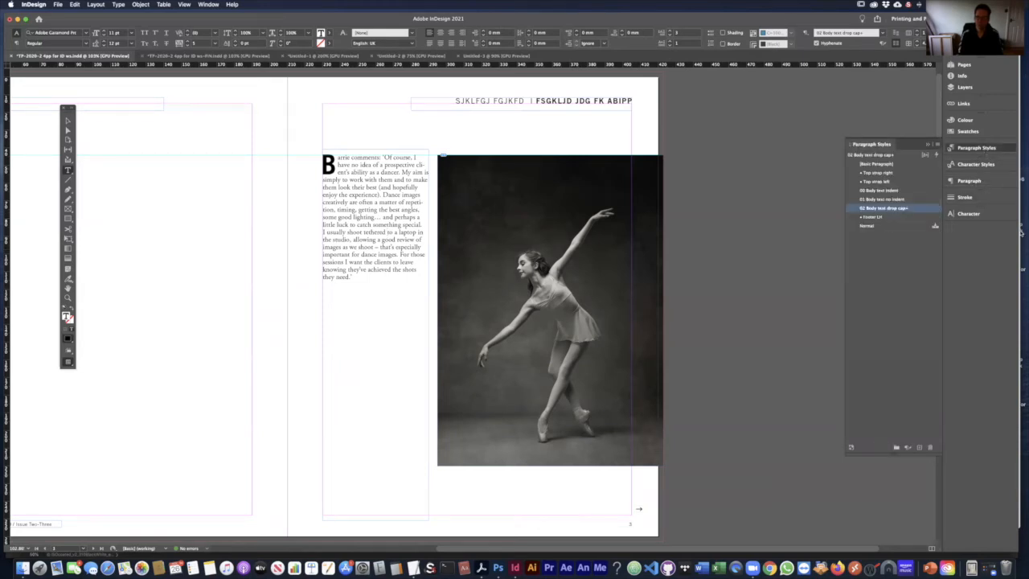
triple_click(390, 188)
left_click(391, 189)
triple_click(391, 190)
left_click(392, 190)
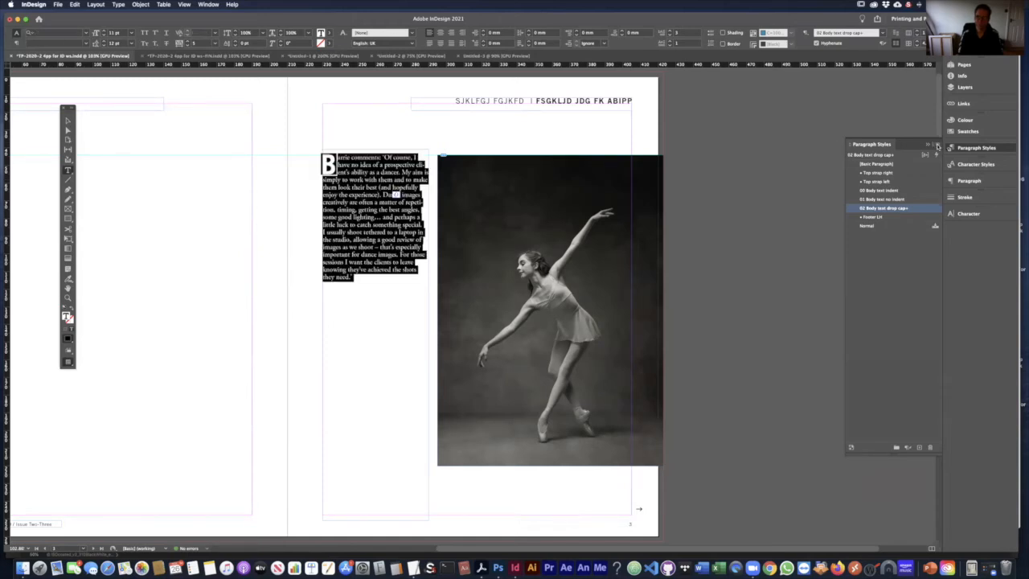
left_click(937, 146)
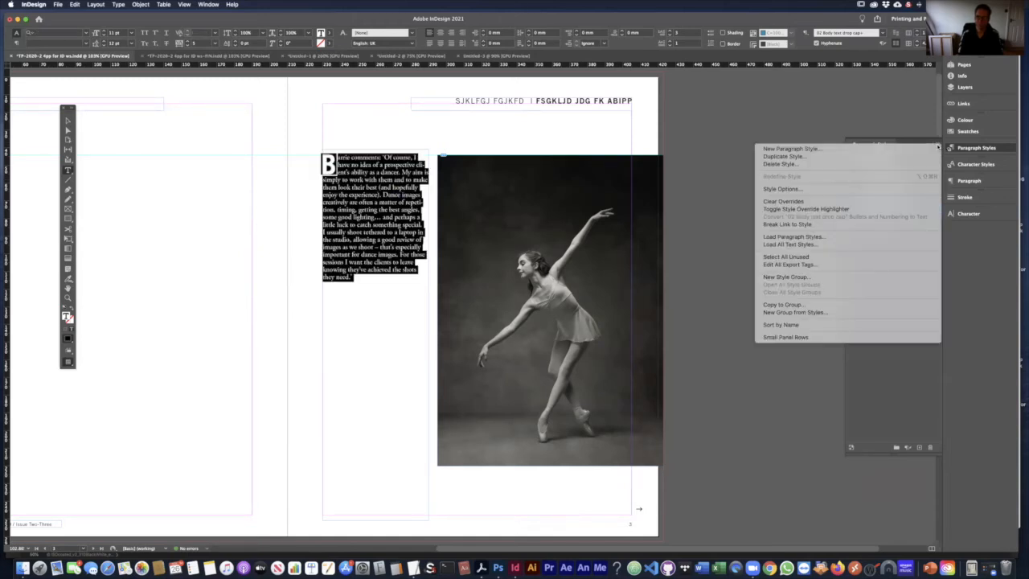
left_click(892, 150)
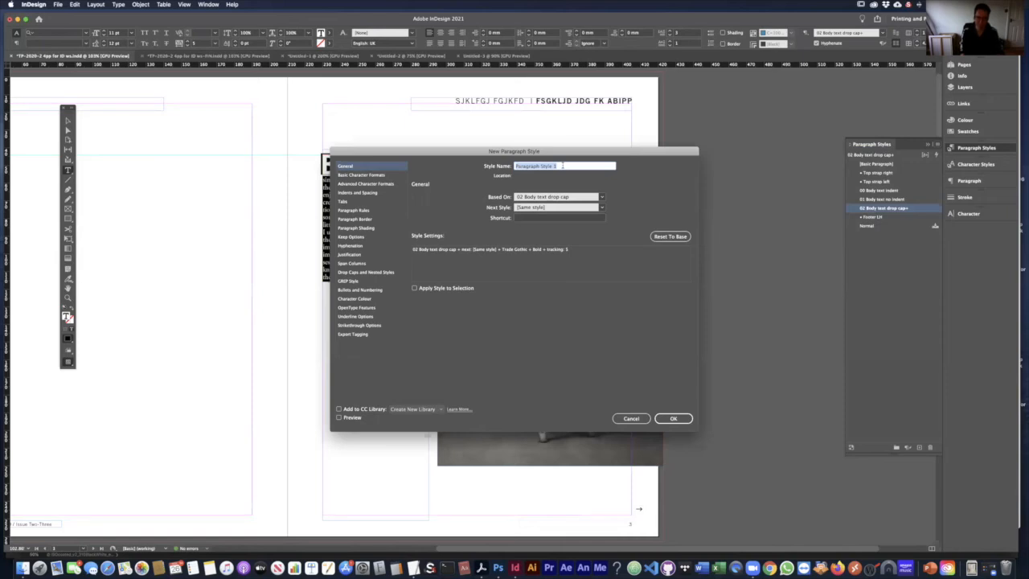
type("03 Drop")
left_click_drag(731, 152, 730, 144)
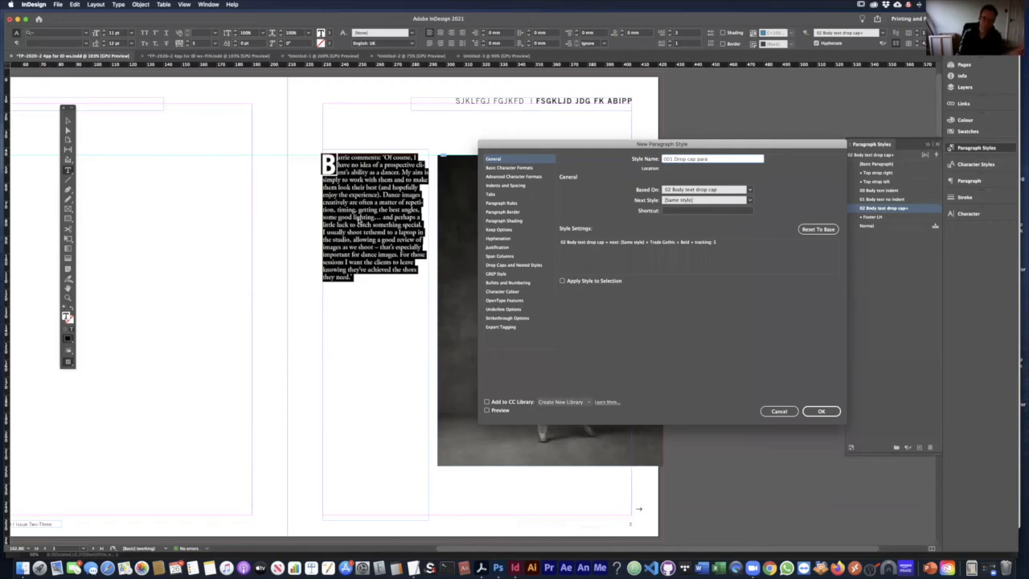
left_click(508, 167)
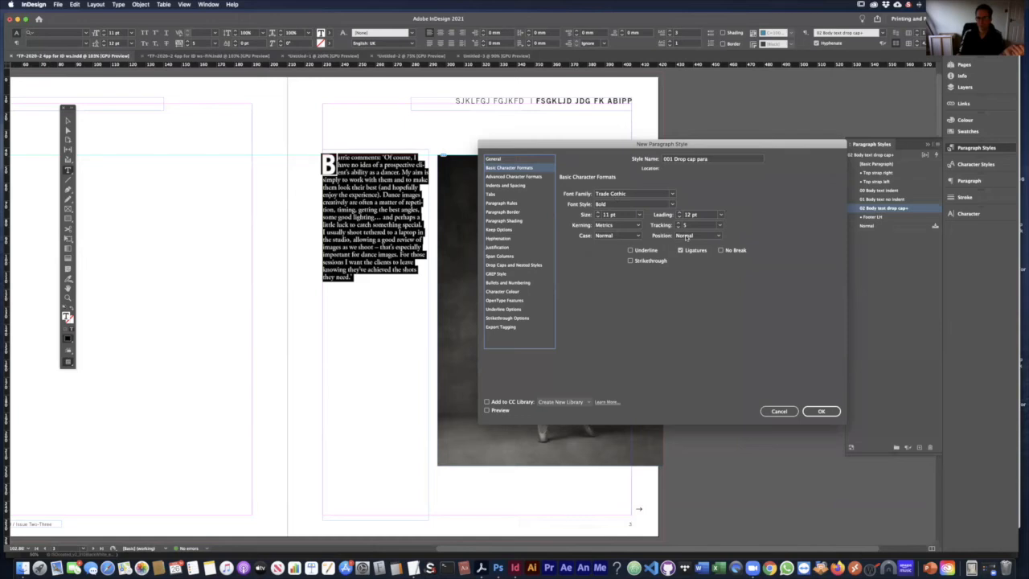
left_click(684, 228)
type("5")
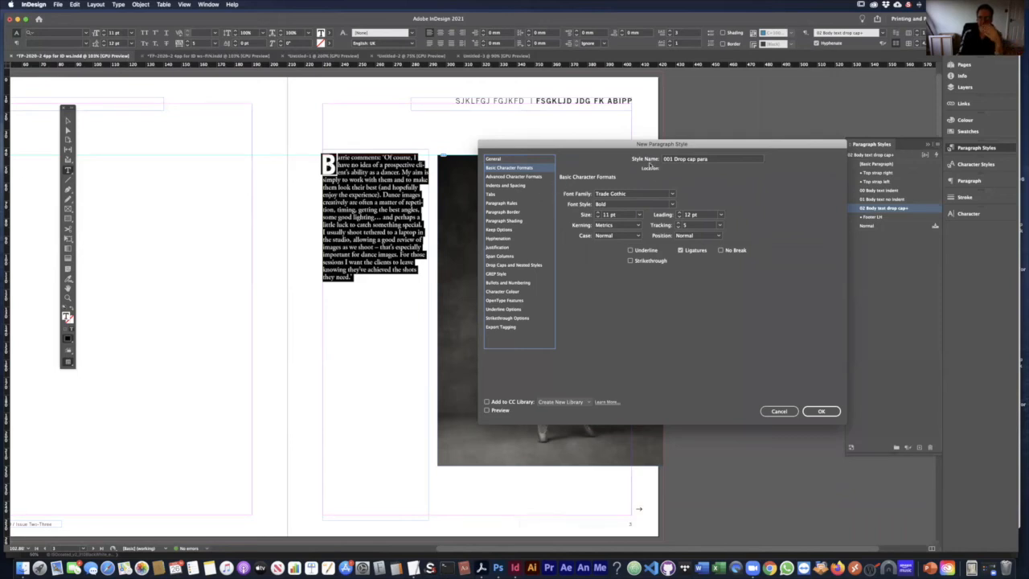
left_click(779, 410)
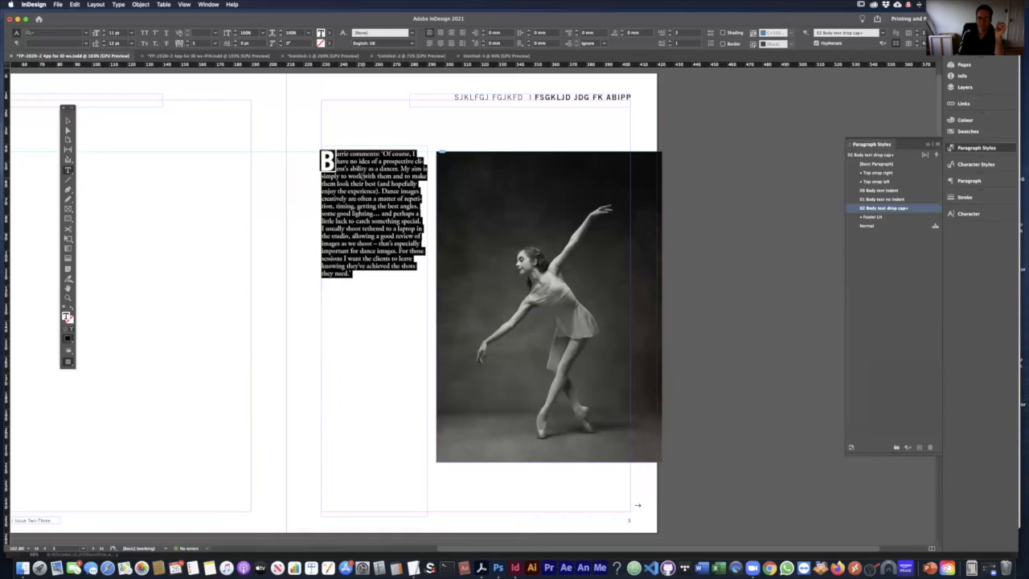
- Compare the character formatting of the column's body text with that of its drop cap B
left_click(372, 183)
triple_click(371, 198)
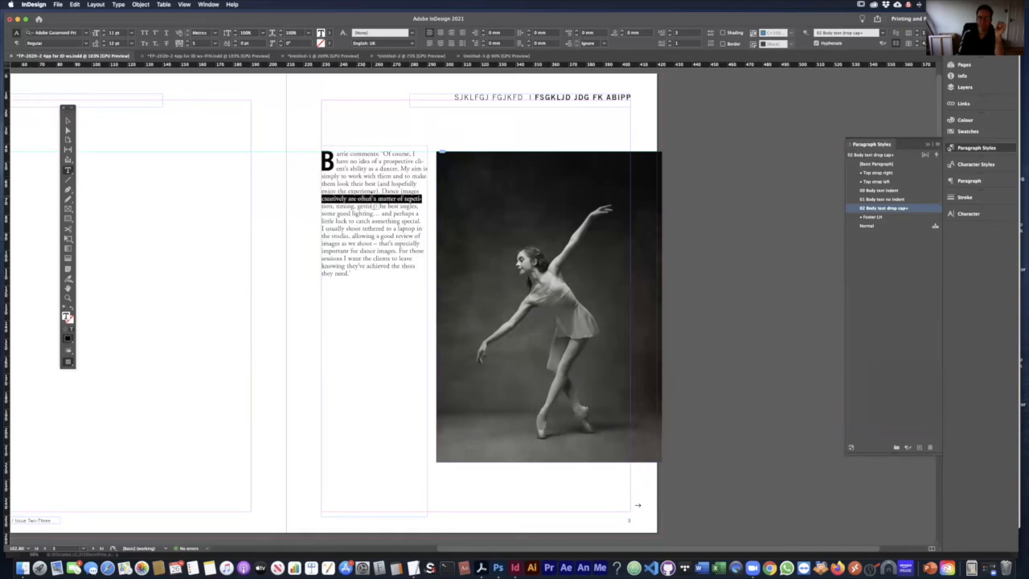
left_click_drag(365, 175, 385, 206)
left_click(326, 160)
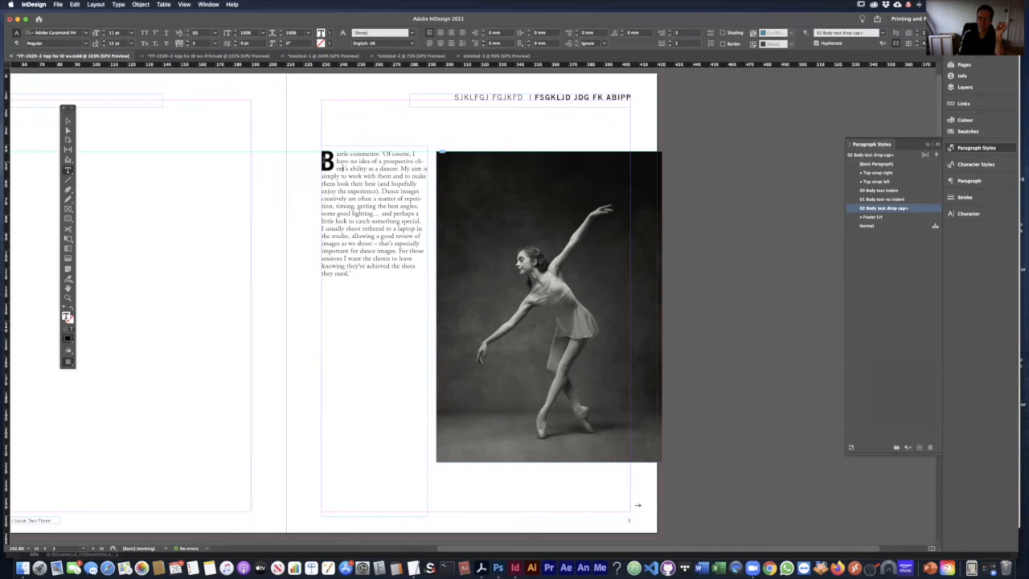
left_click_drag(321, 161, 336, 164)
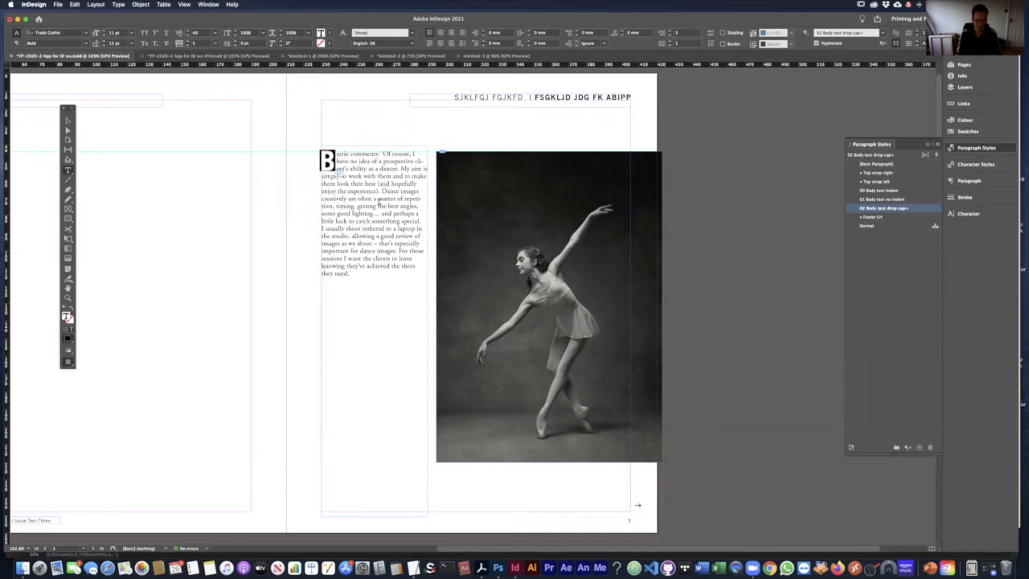
left_click(341, 168)
left_click_drag(335, 161, 320, 154)
- Undo the letter, kerning and Trade Gothic font changes made to the column's drop cap
scroll(419, 161, "down", 1)
left_click(343, 167)
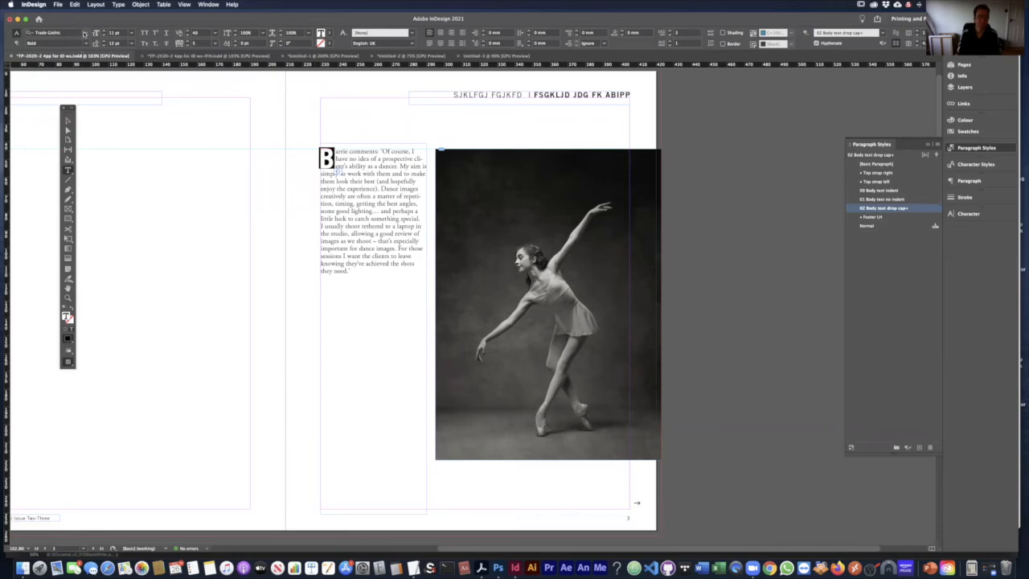
key("super")
key("Down")
key("Down")
key("Down")
key("Down")
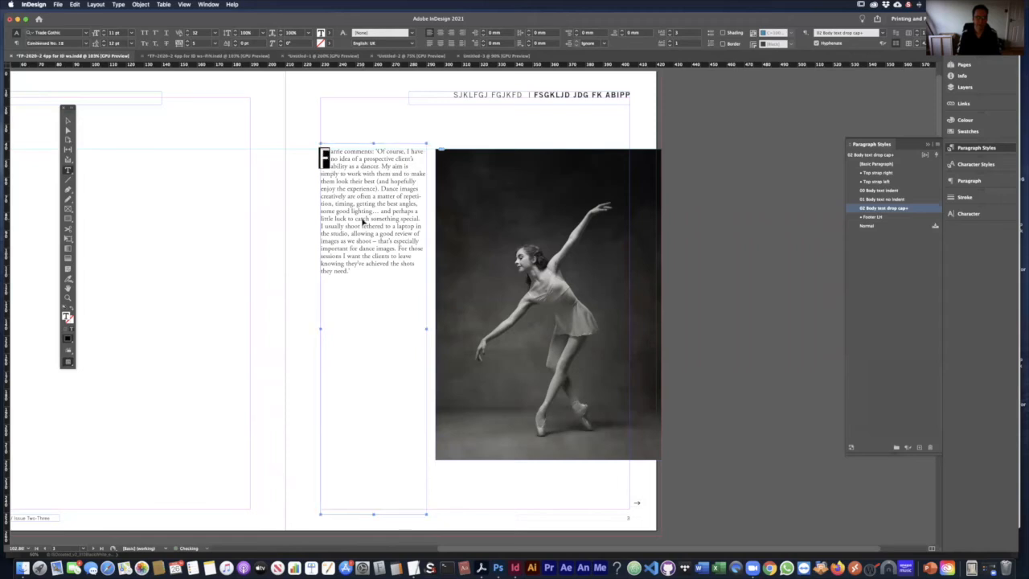
key("super+z")
left_click(356, 179)
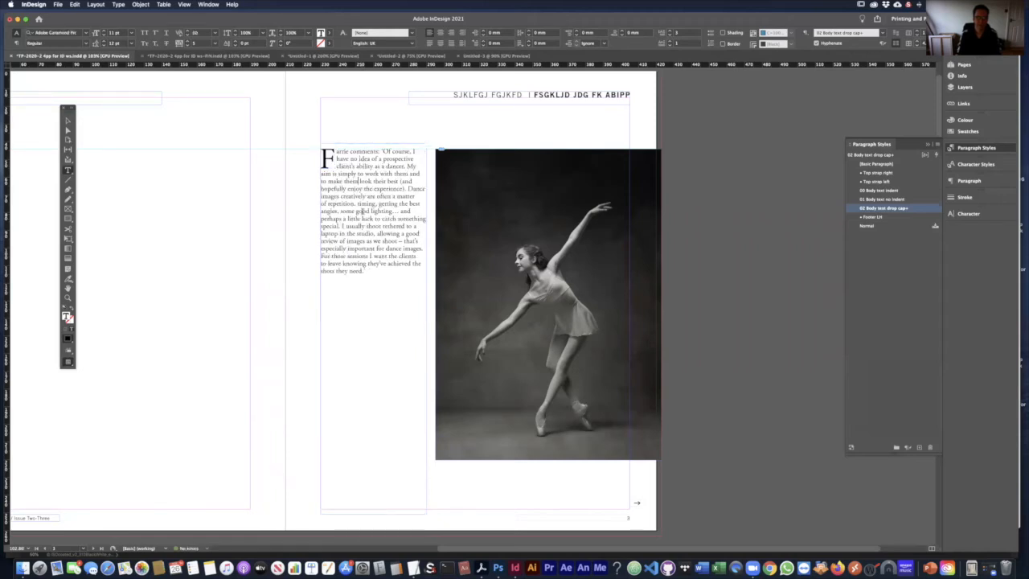
- Start a new paragraph style from the column's entire text and name it 001 Drop cap para
scroll(356, 176, "left", 3)
scroll(356, 177, "up", 1)
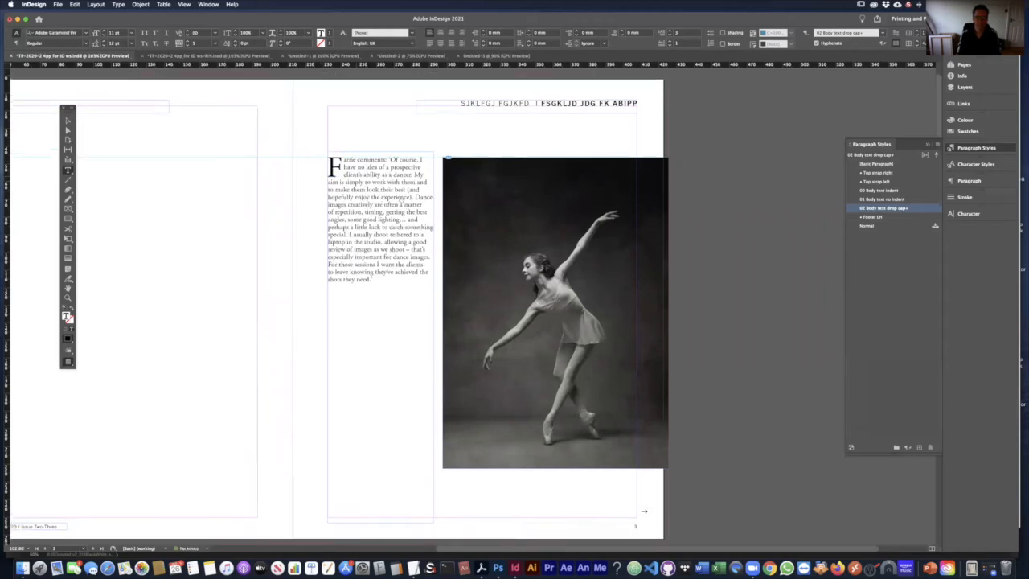
left_click_drag(368, 174, 382, 175)
left_click(438, 197)
key("super+a")
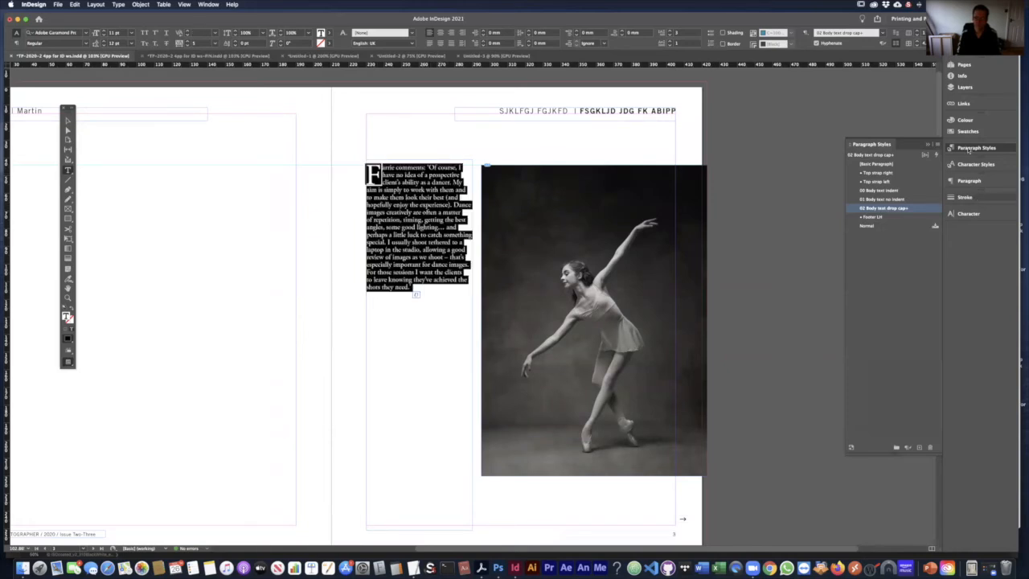
left_click(935, 147)
left_click(844, 149)
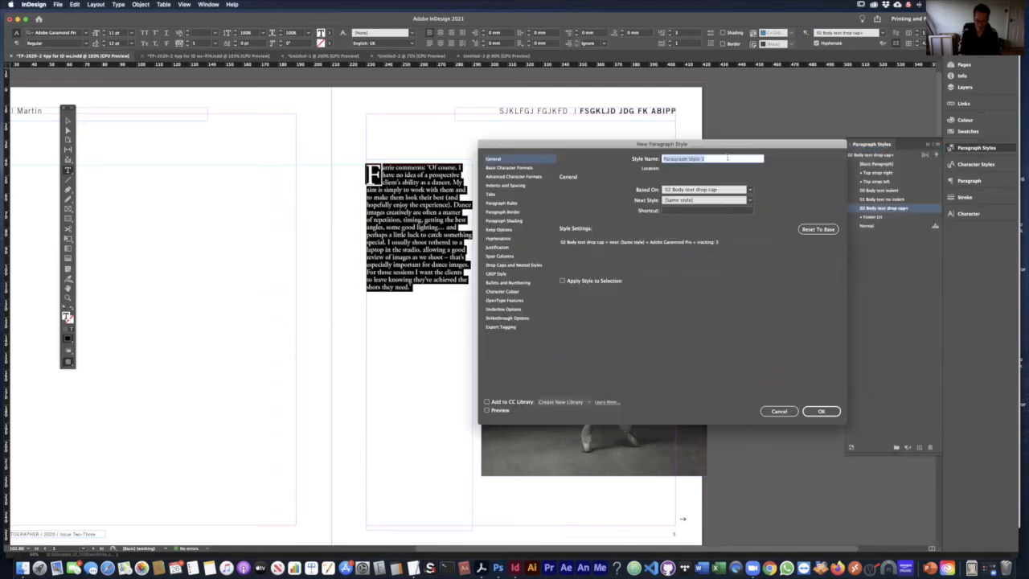
type("001 Drop")
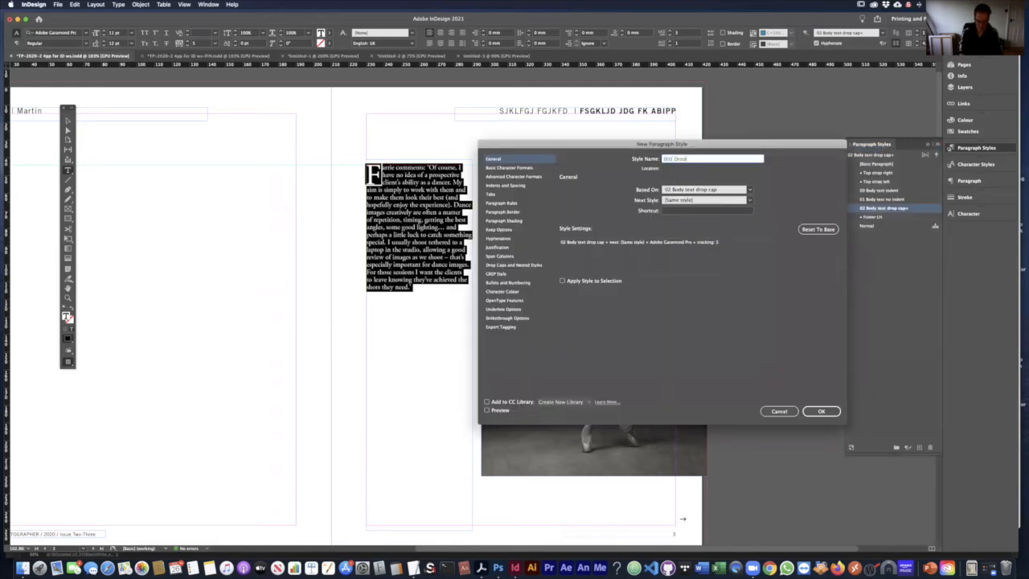
type("ara")
left_click(700, 159)
key("BackSpace")
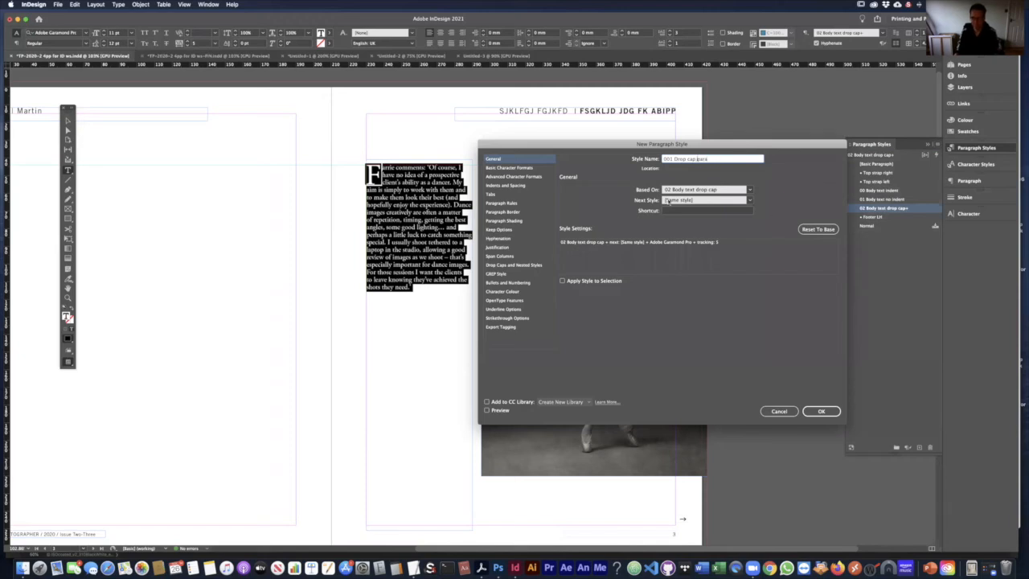
- Review the new style's basic character formats and drop cap settings, and create the style
left_click(519, 168)
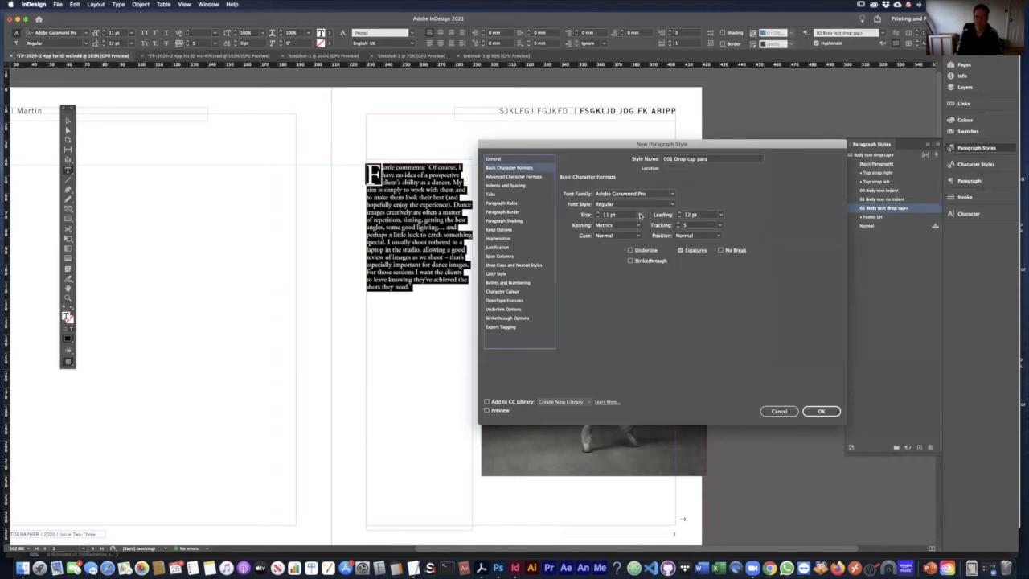
left_click(529, 176)
left_click(518, 167)
left_click(512, 264)
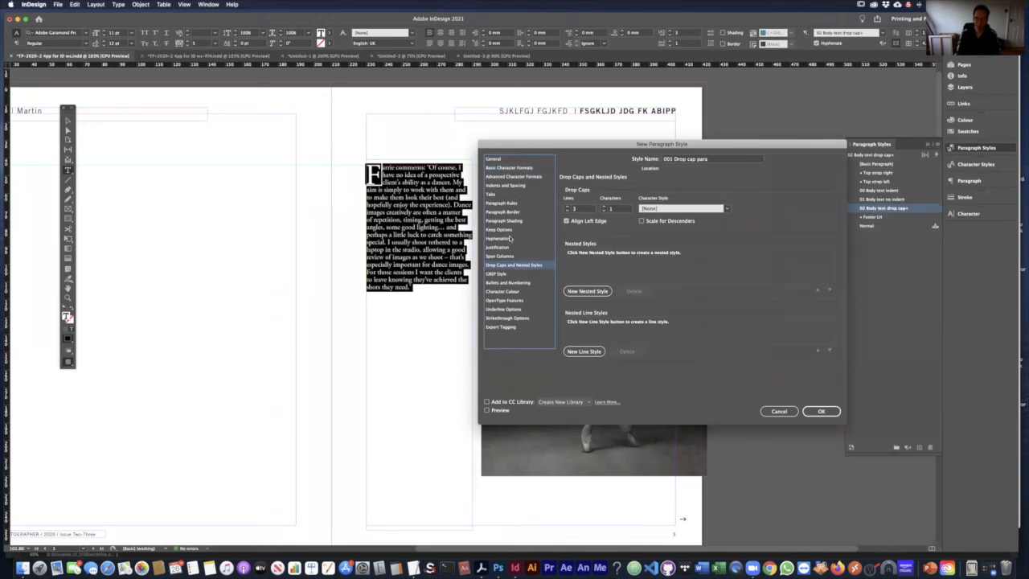
left_click(494, 159)
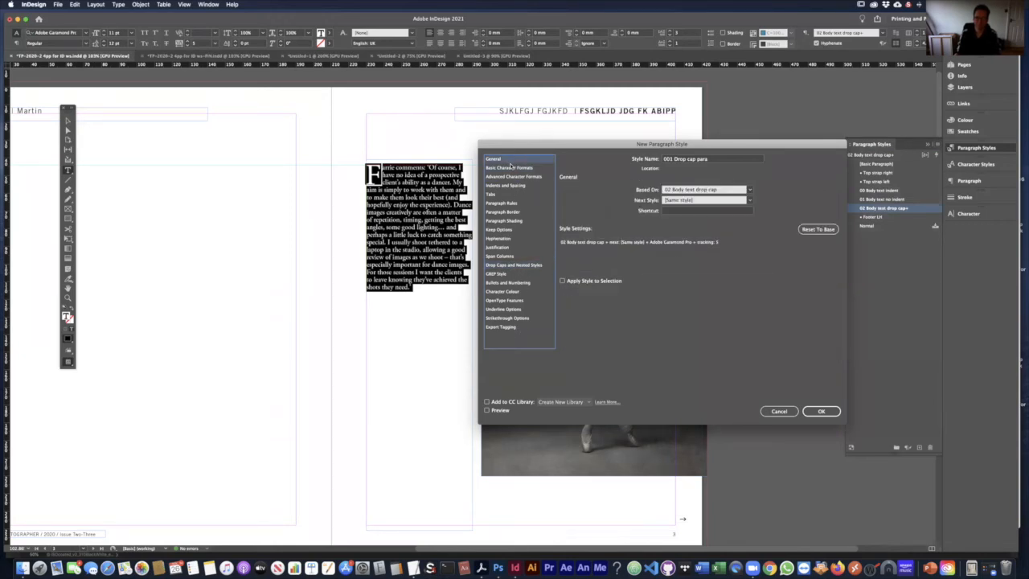
left_click(821, 410)
left_click(820, 411)
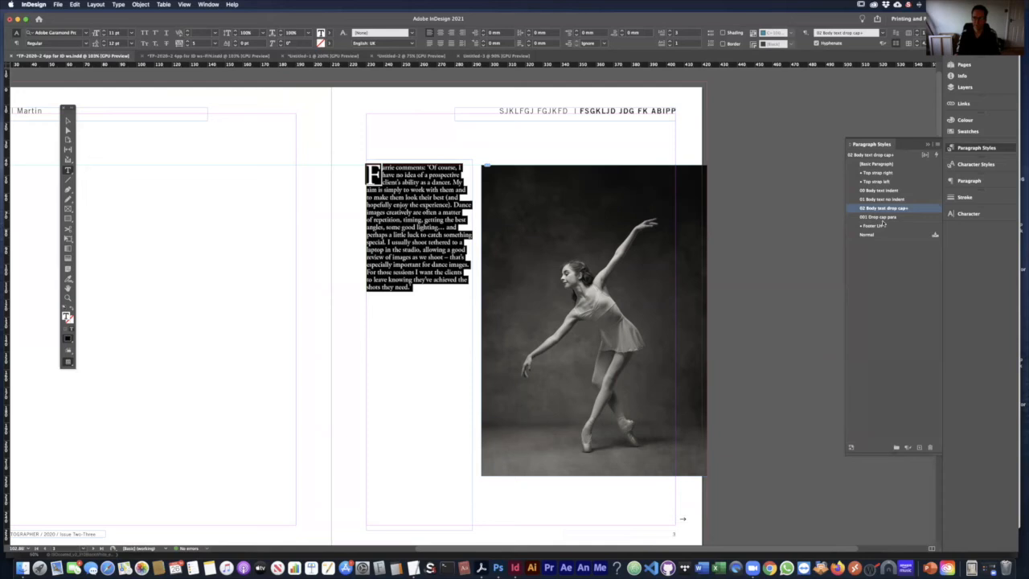
- Apply the 001 Drop cap para style to the column's text and clear its overrides
left_click(880, 217)
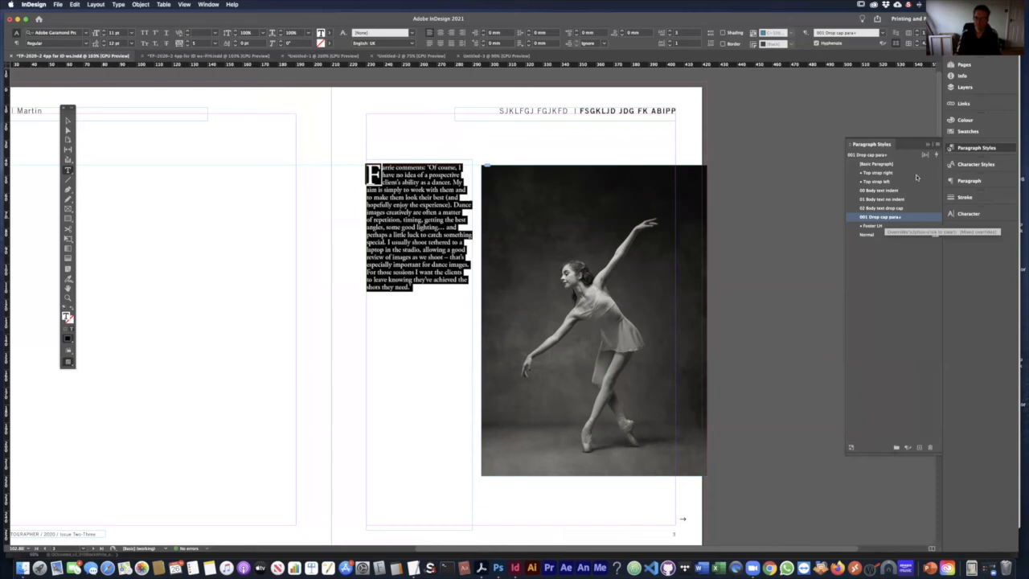
left_click(938, 145)
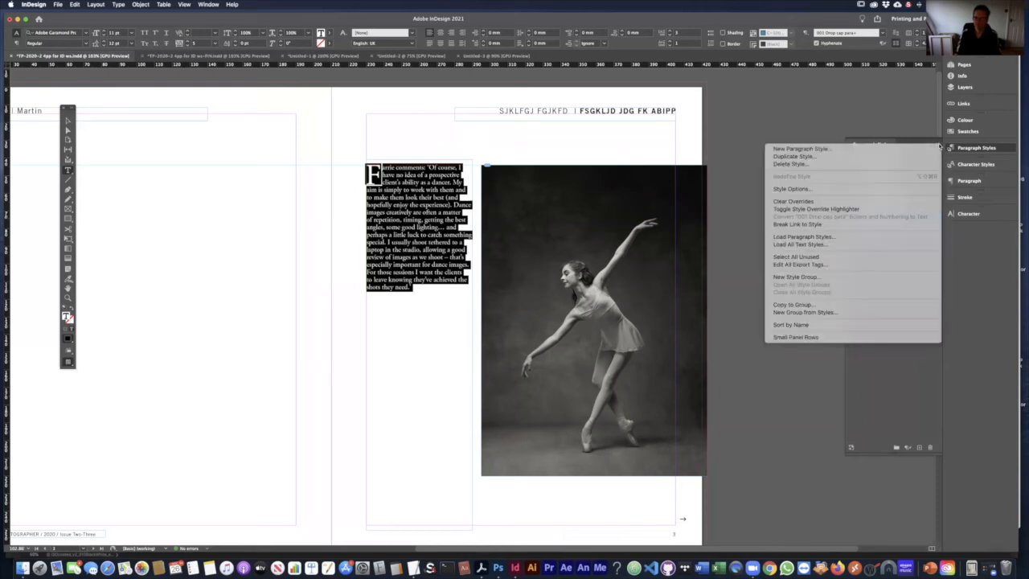
left_click(864, 201)
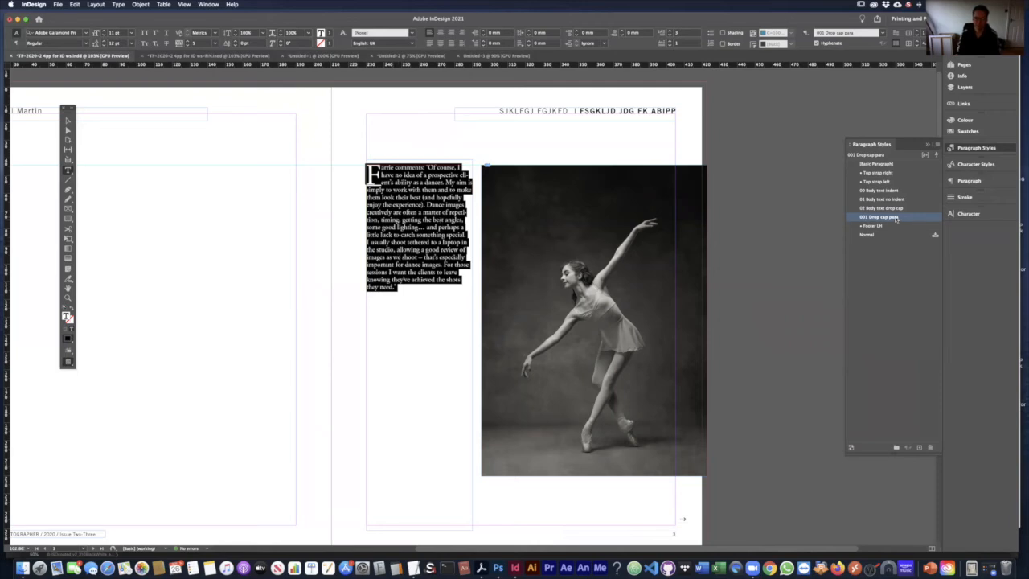
left_click(430, 315)
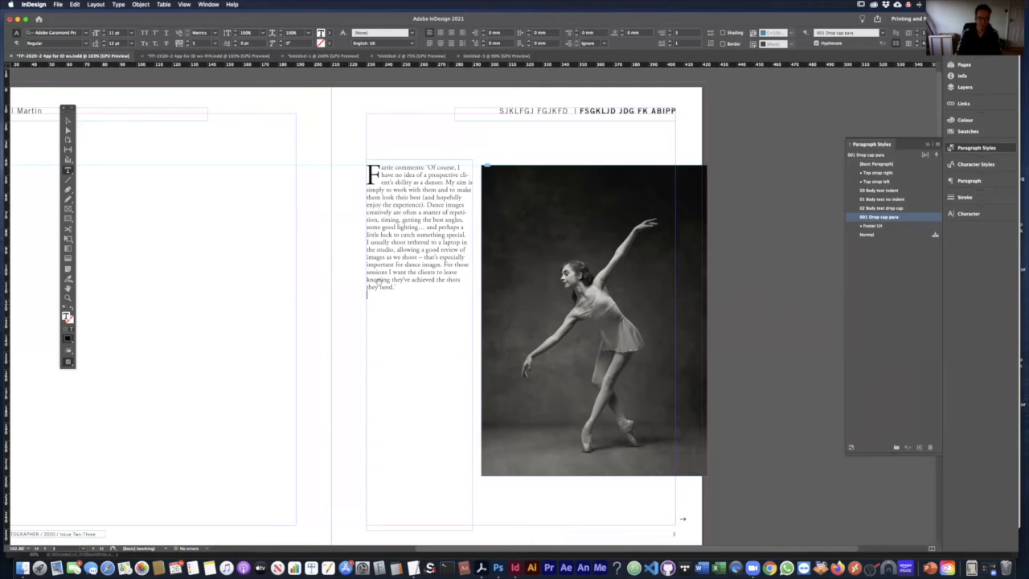
- Draw a text frame on the left page and paste in the "Back in 2011" paragraph copied from the TextEdit file Text to use
scroll(110, 195, "left", 5)
left_click_drag(245, 206, 450, 463)
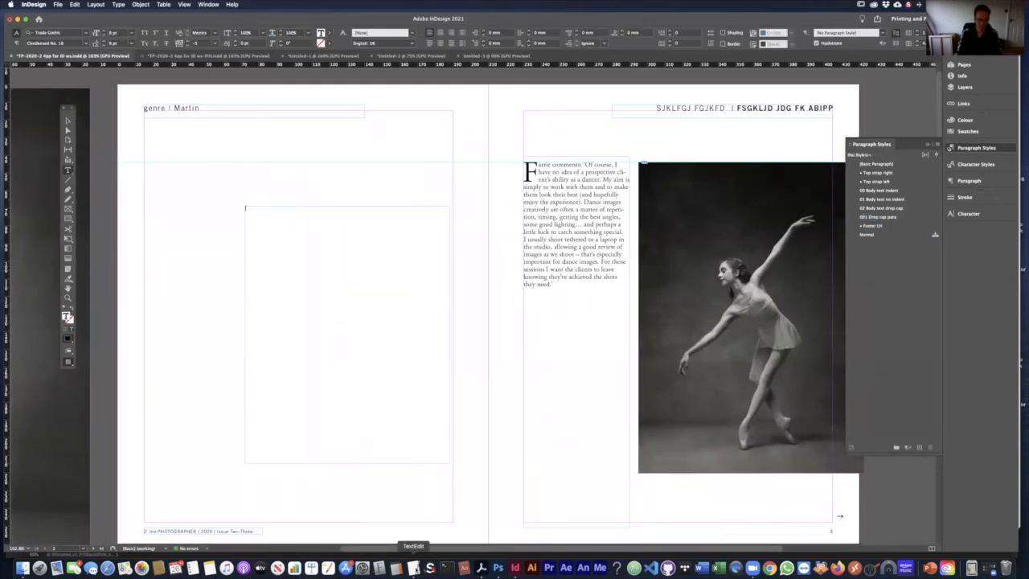
left_click(414, 568)
left_click(262, 300)
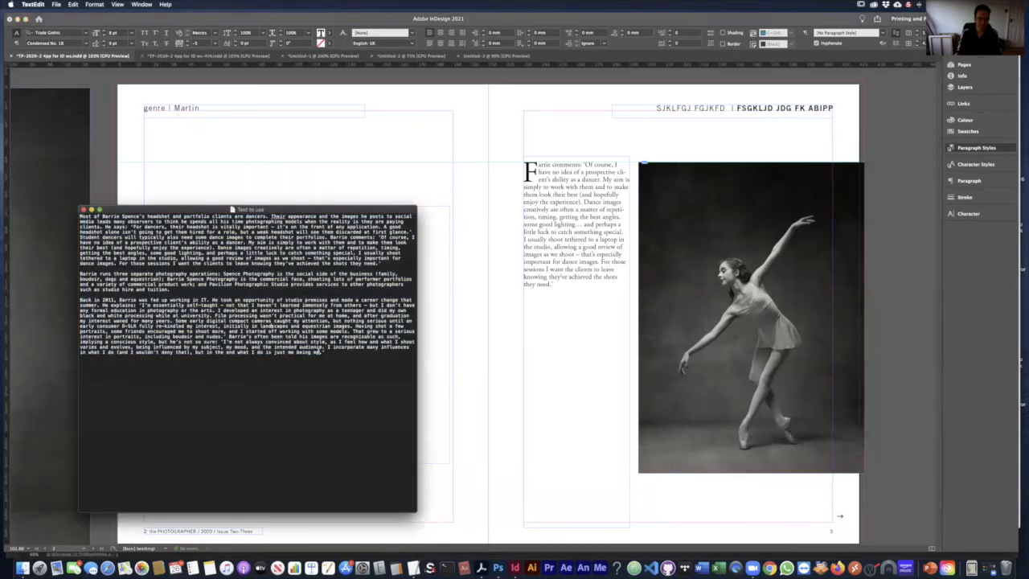
left_click(104, 299, "shift")
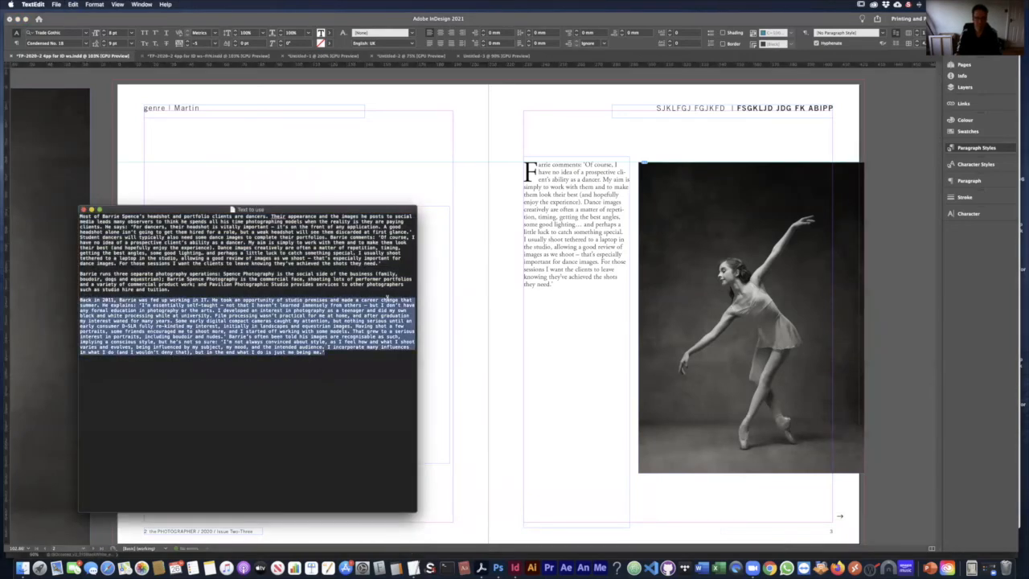
key("super+c")
left_click(427, 257)
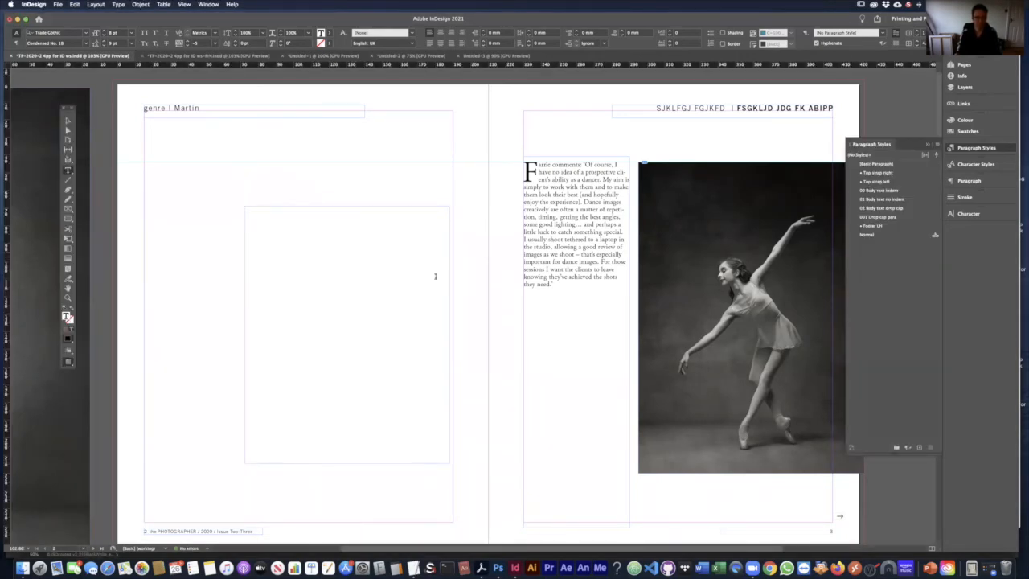
key("super+v")
key("Escape")
- Apply the 001 Drop cap para style to all the pasted text in the left page's frame and clear its overrides
left_click(273, 305)
key("super+a")
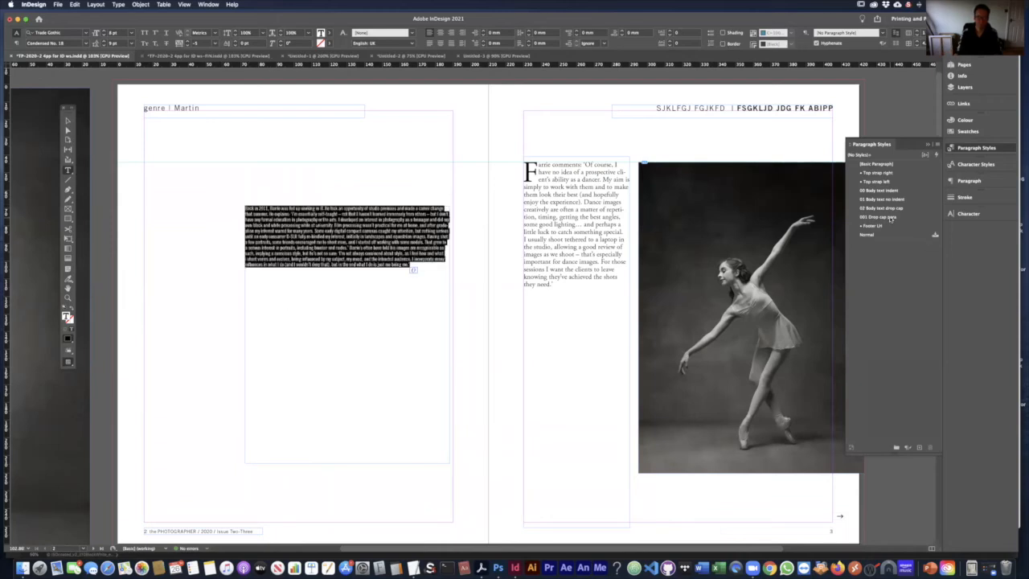
left_click(881, 217)
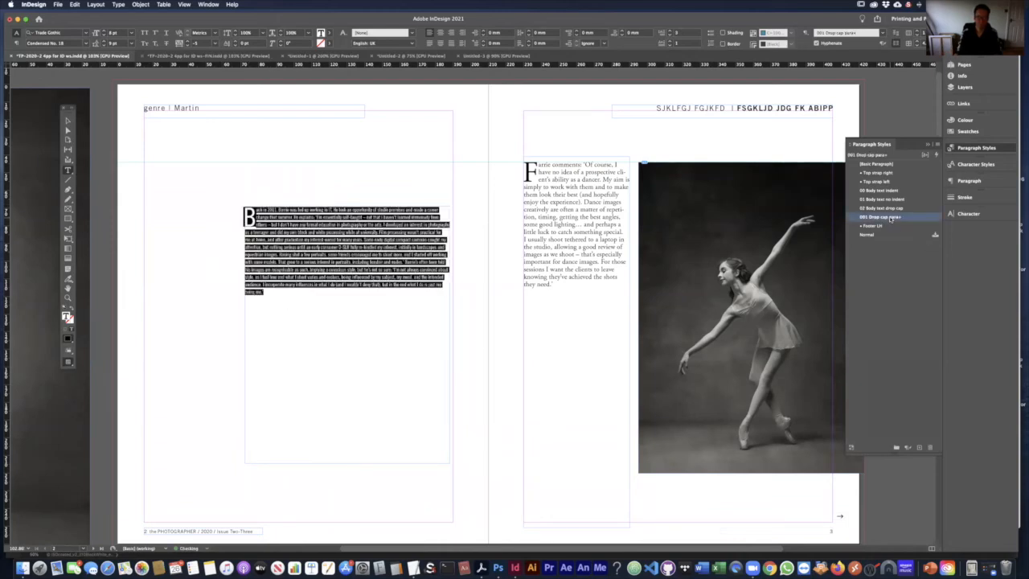
left_click(937, 145)
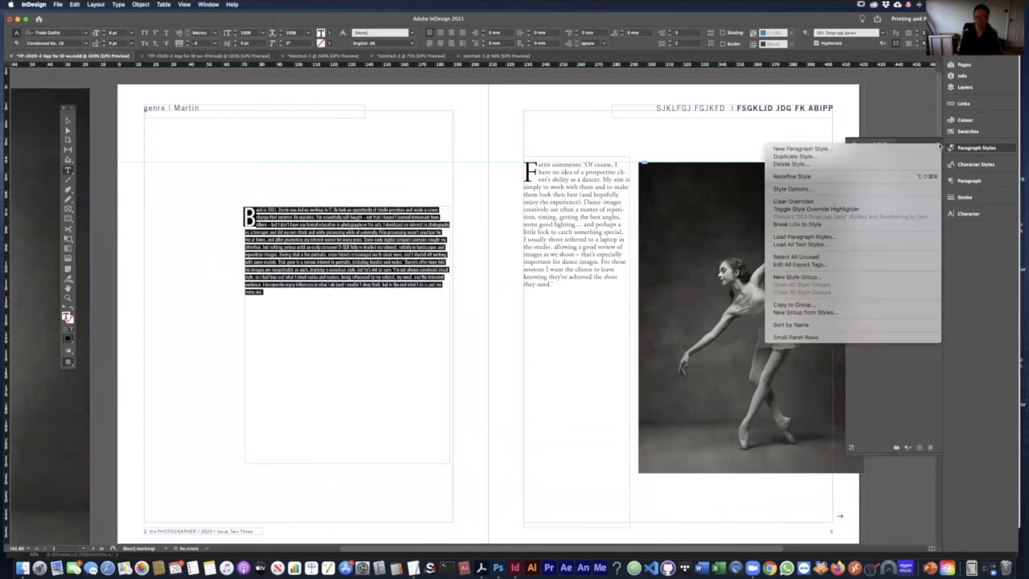
left_click(885, 200)
- Show the baseline grid to check the alignment of the text on both pages
left_click(279, 266)
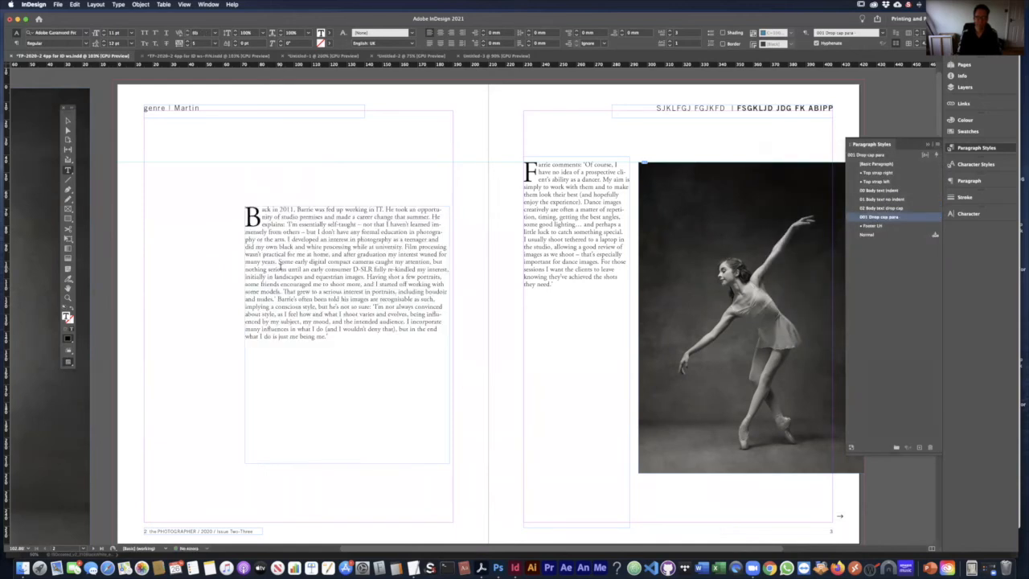
key("super+alt+apostrophe")
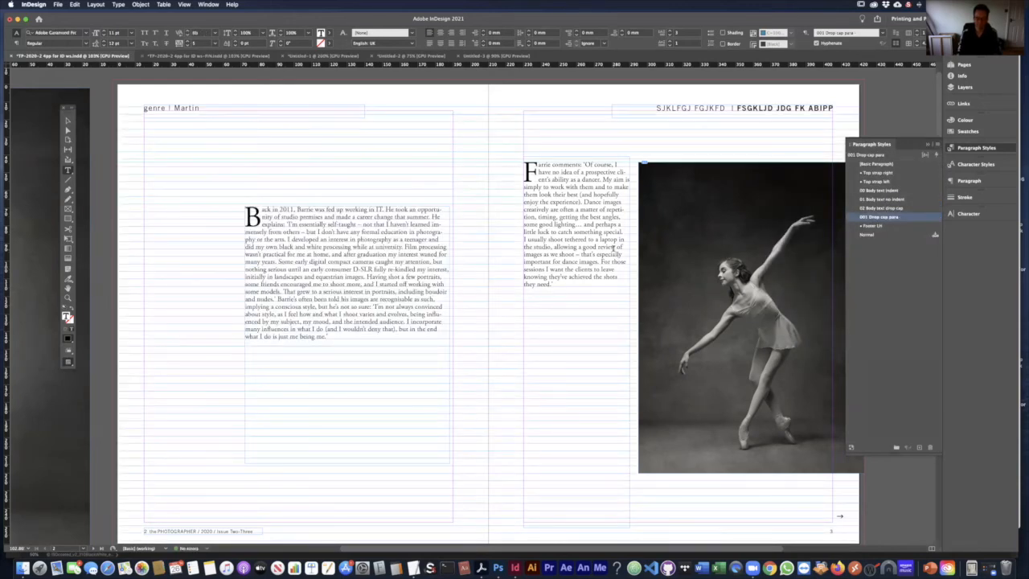
- Move the left page's text frame to about X 88 mm, Y 70 mm and place the text cursor in its paragraph
left_click(67, 120)
left_click_drag(389, 211, 379, 249)
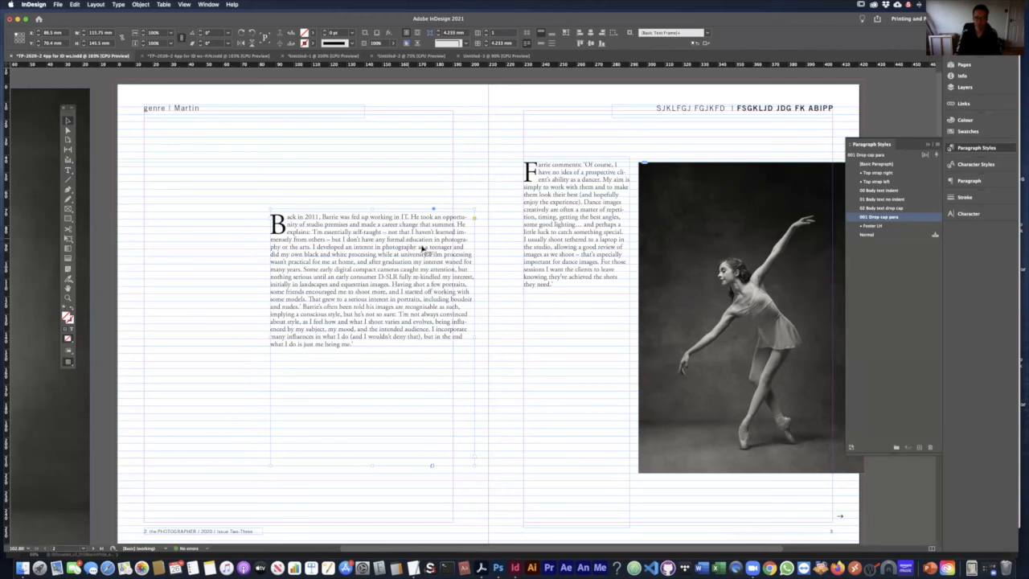
triple_click(378, 285)
left_click(285, 228)
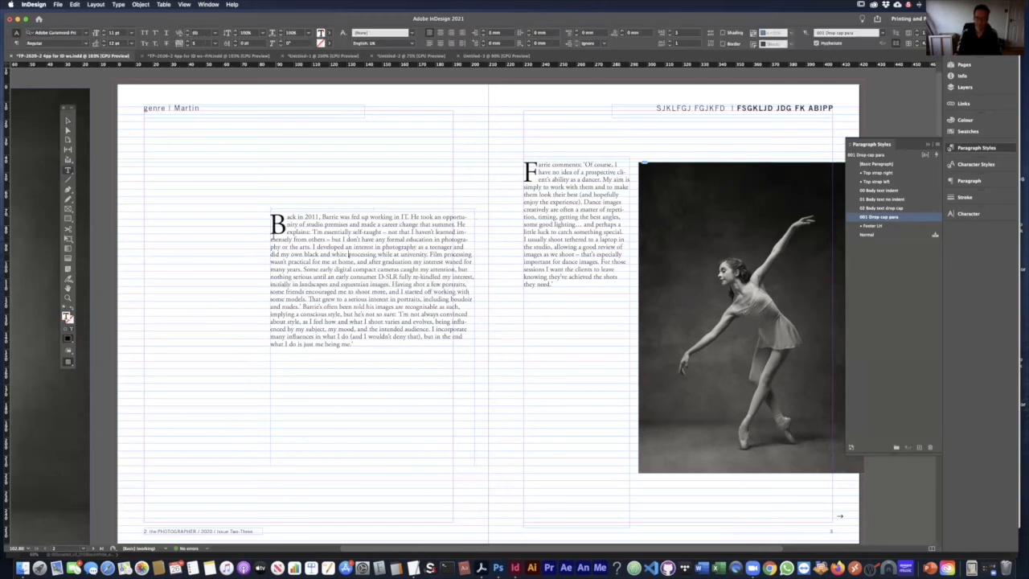
- Duplicate the 001 Drop cap para style and rename the copy 002 Body indent
left_click(886, 279)
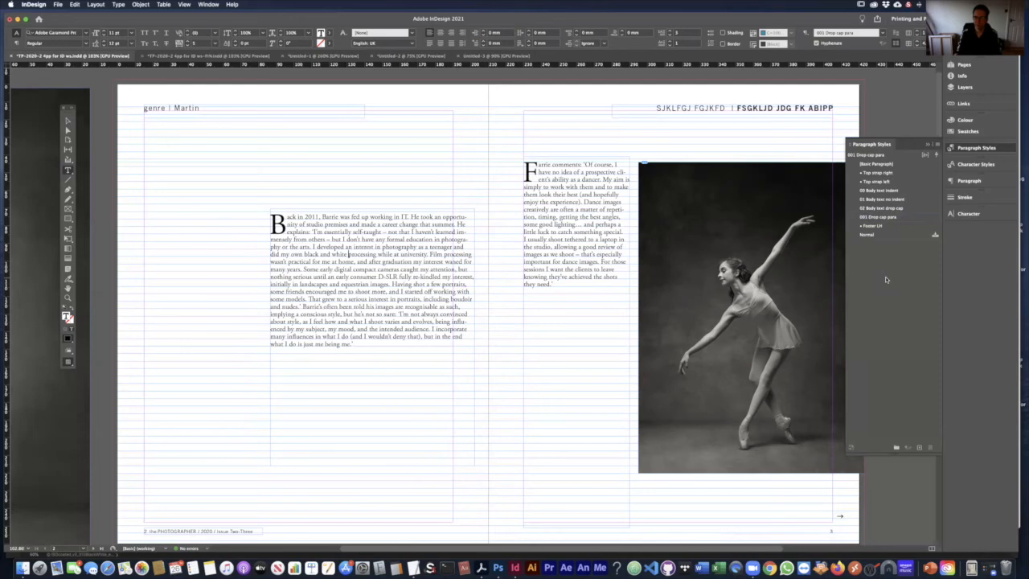
left_click(884, 217)
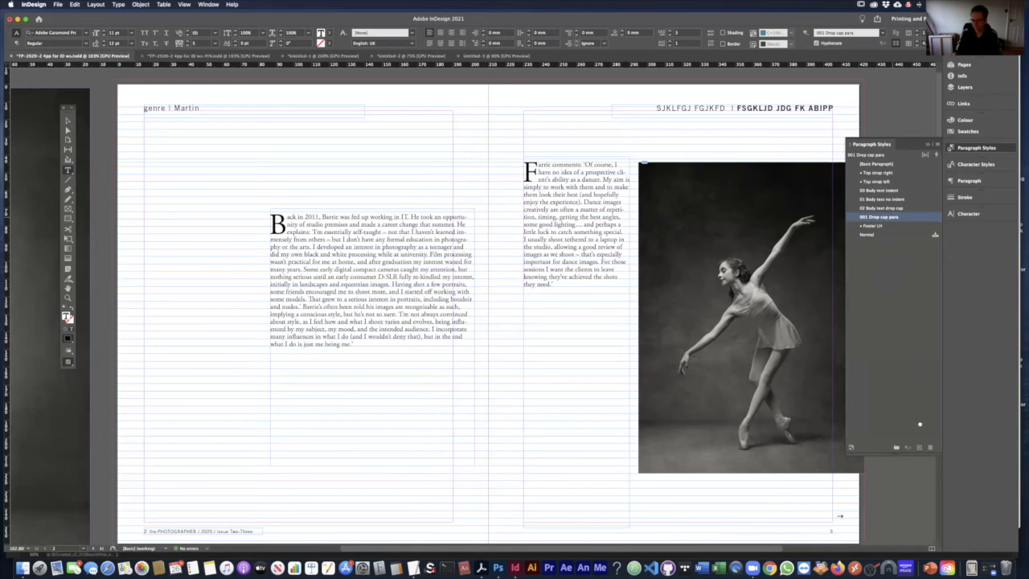
left_click(918, 447)
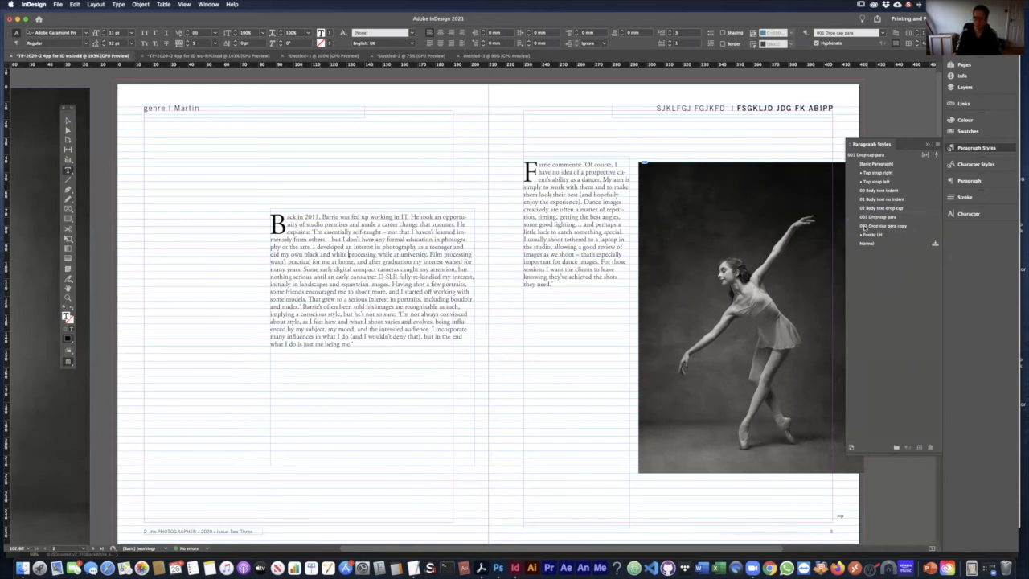
double_click(882, 227)
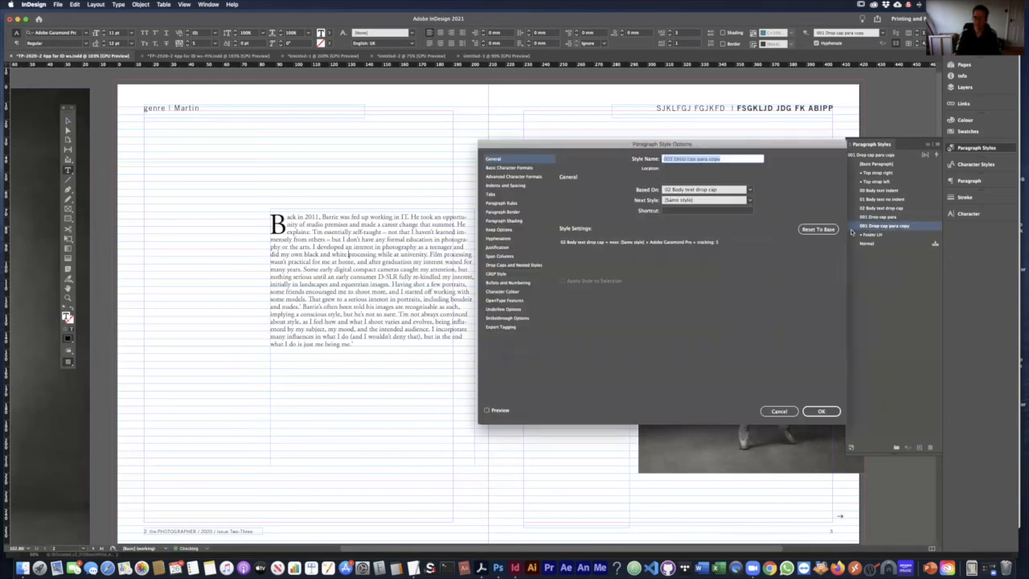
left_click(676, 158)
type("2")
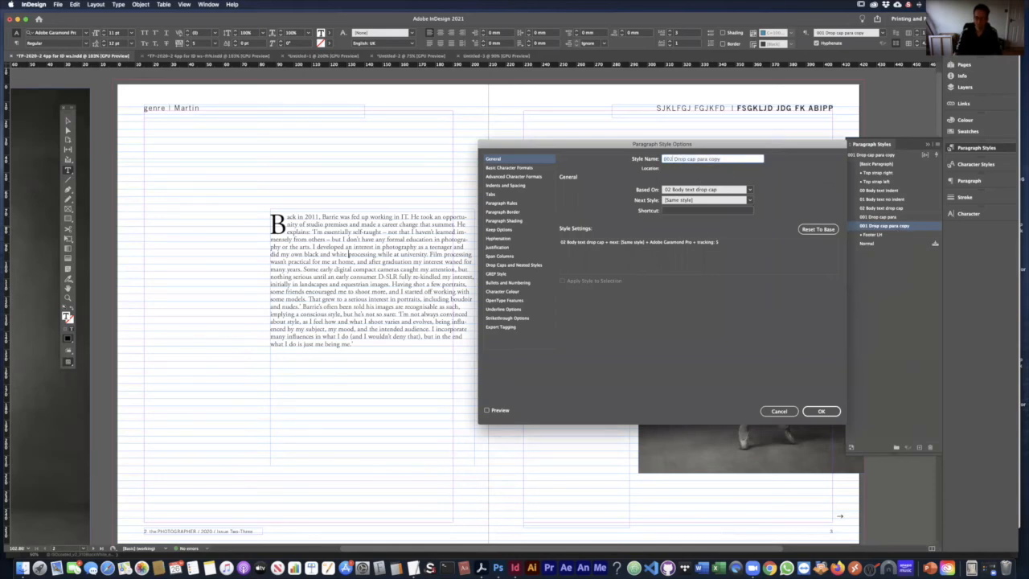
left_click(761, 164, "shift")
type("Body indent")
left_click_drag(601, 145, 580, 172)
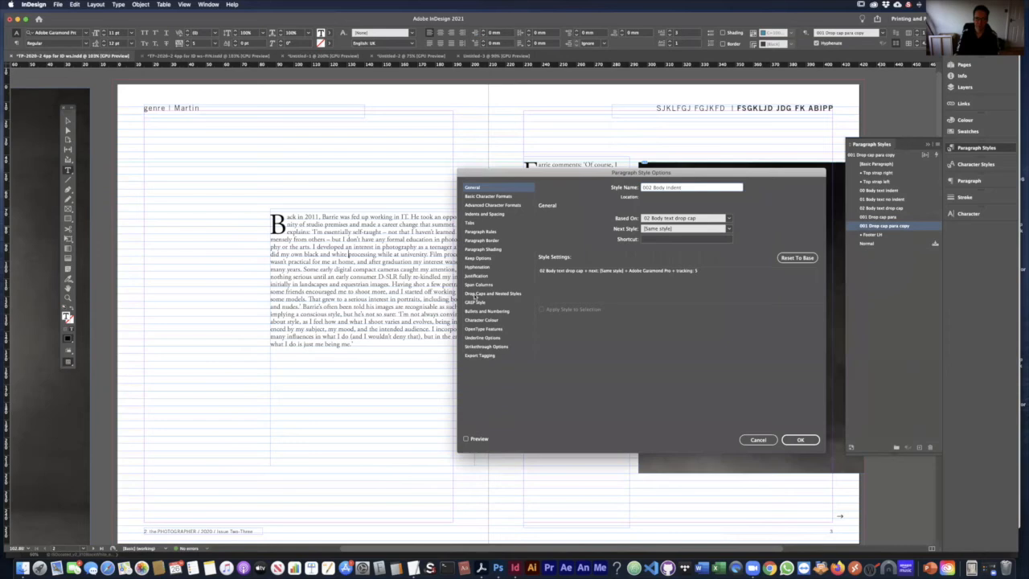
- Remove the drop cap from the 002 Body indent style by setting its drop cap lines to 0
left_click(480, 293)
left_click(563, 238)
type("0")
key("Tab")
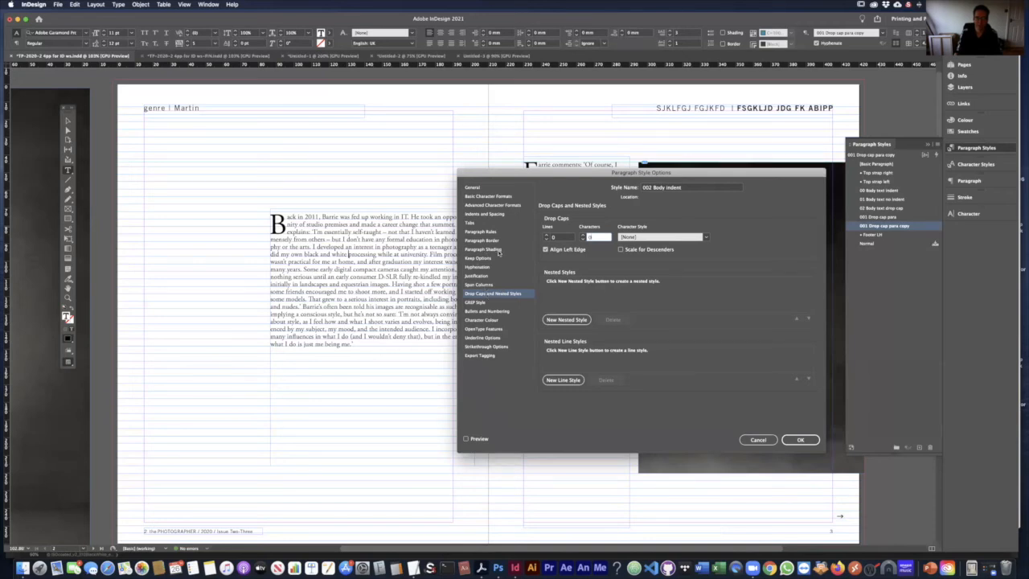
- Give the 002 Body indent style a first line indent of 4.233 mm and save the style
left_click(496, 198)
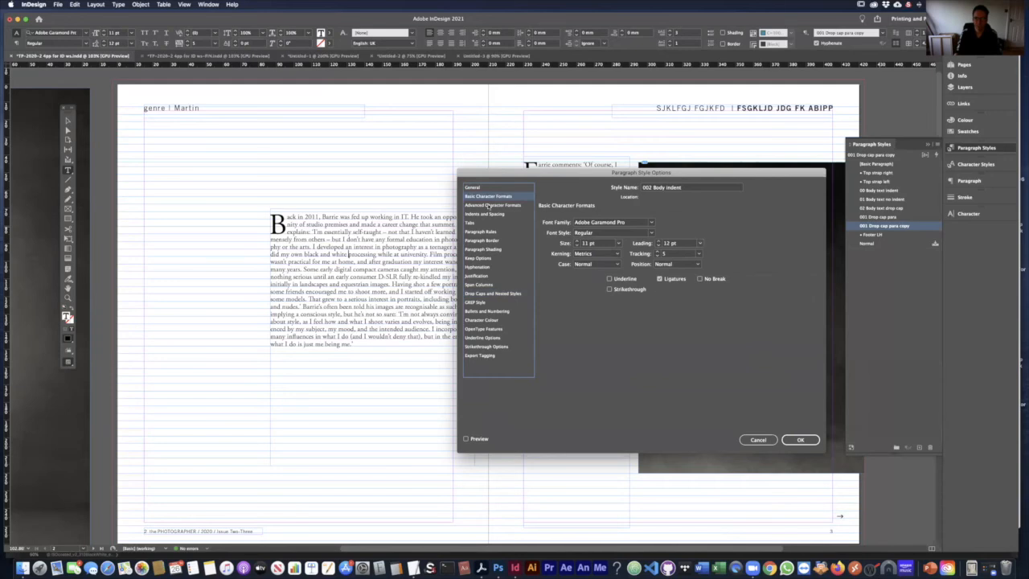
left_click(480, 214)
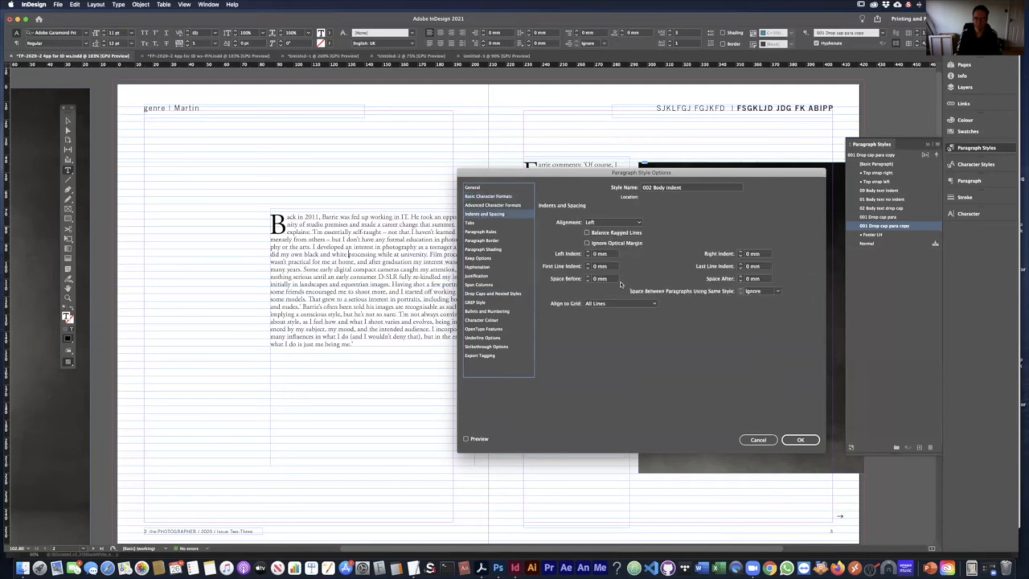
left_click_drag(613, 267, 575, 266)
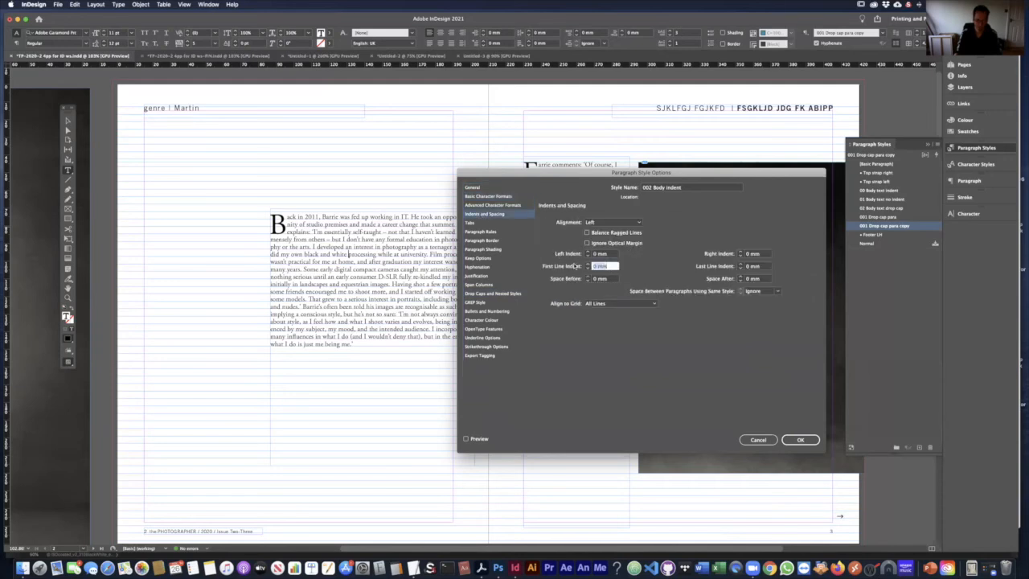
type("3")
left_click(802, 440)
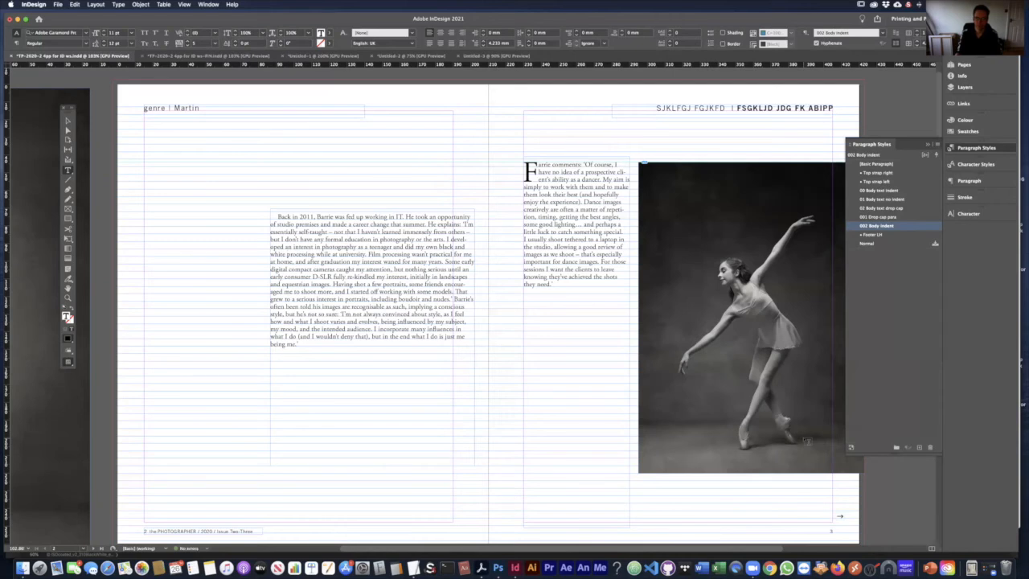
- Move the whole "Back in 2011" paragraph from the left page's frame to the end of the right page's column
double_click(324, 247)
double_click(324, 247)
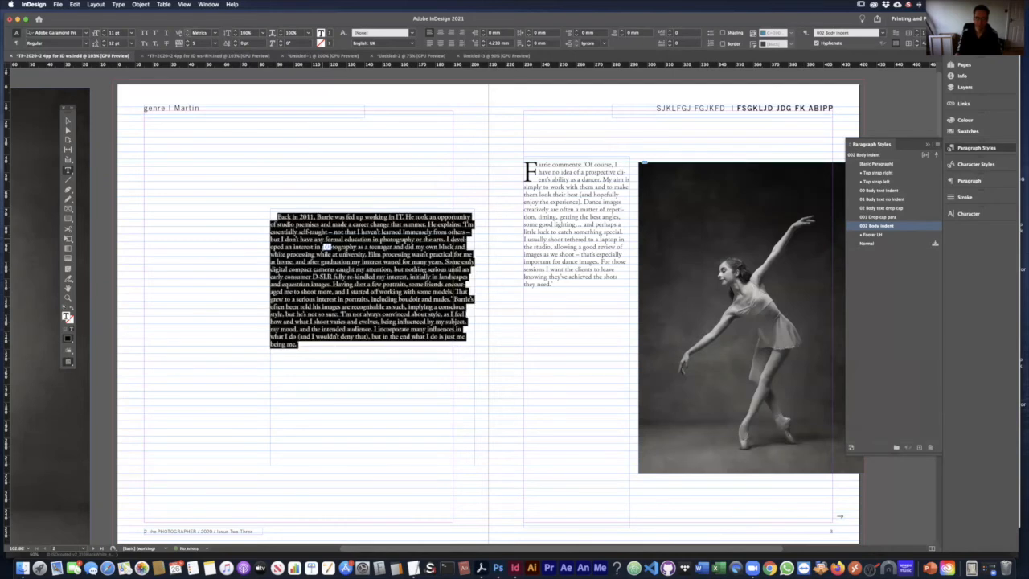
left_click(396, 268)
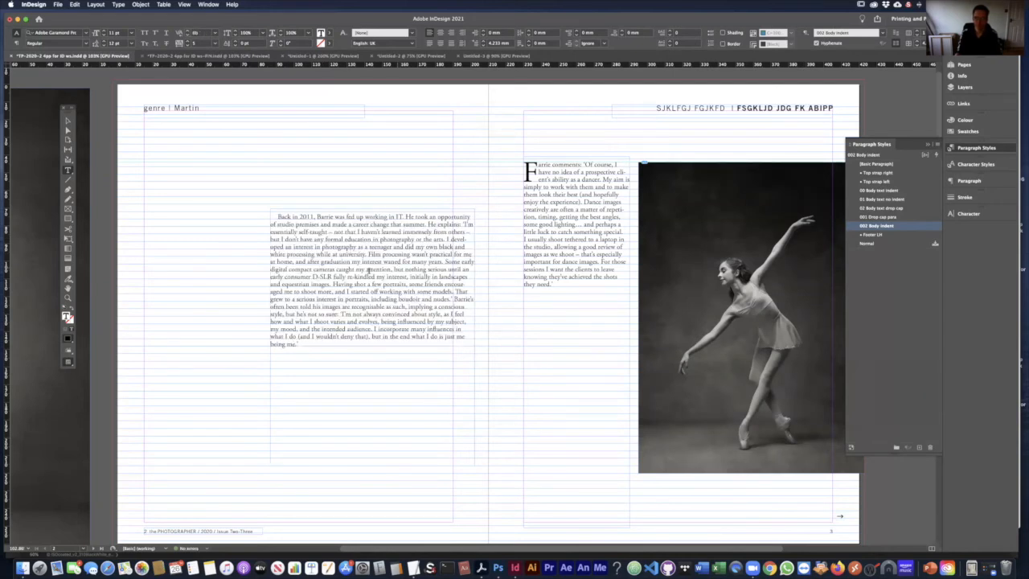
key("super+a")
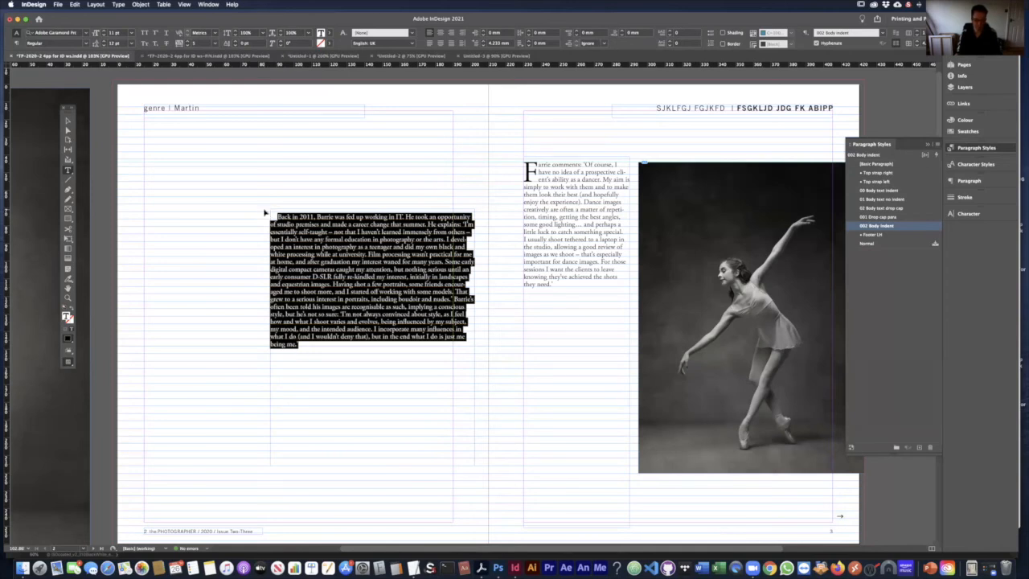
left_click(410, 308)
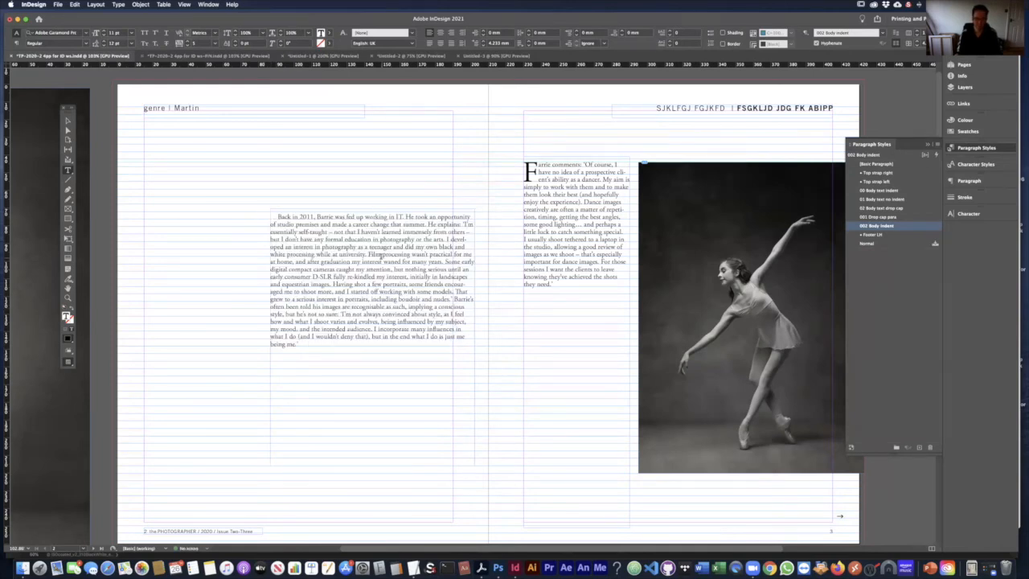
key("super+a")
key("super+c")
key("BackSpace")
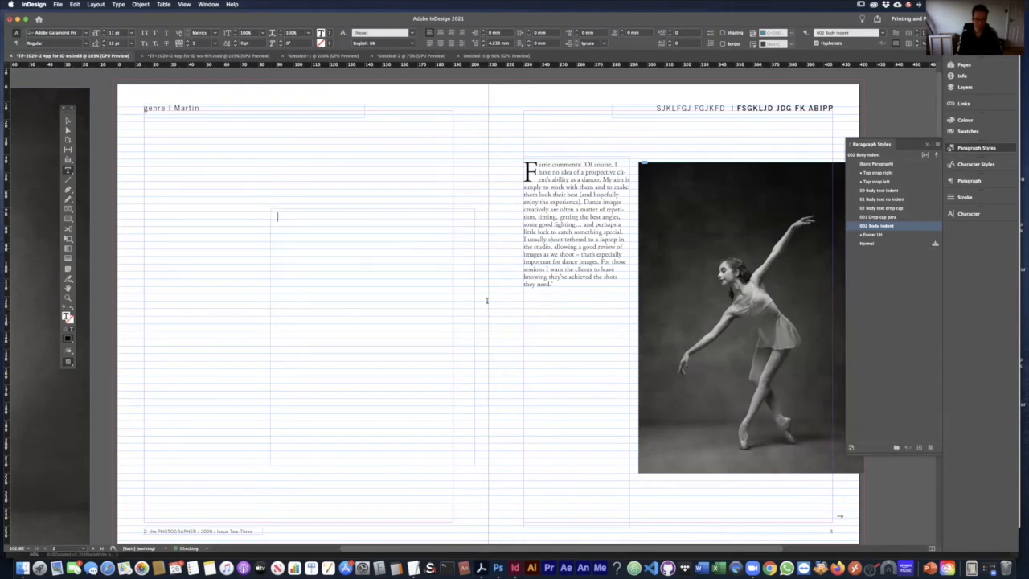
left_click(564, 292)
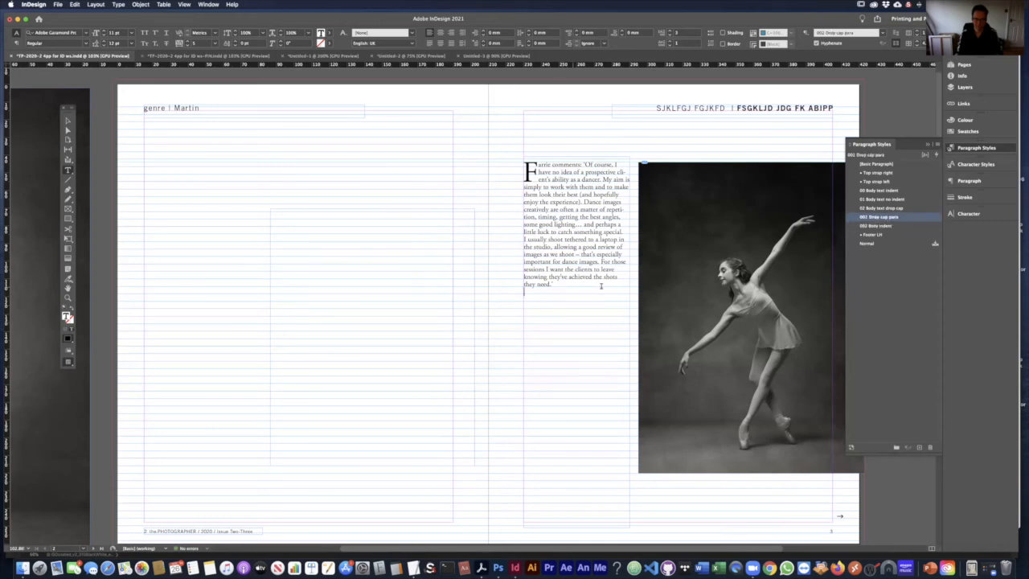
key("super+v")
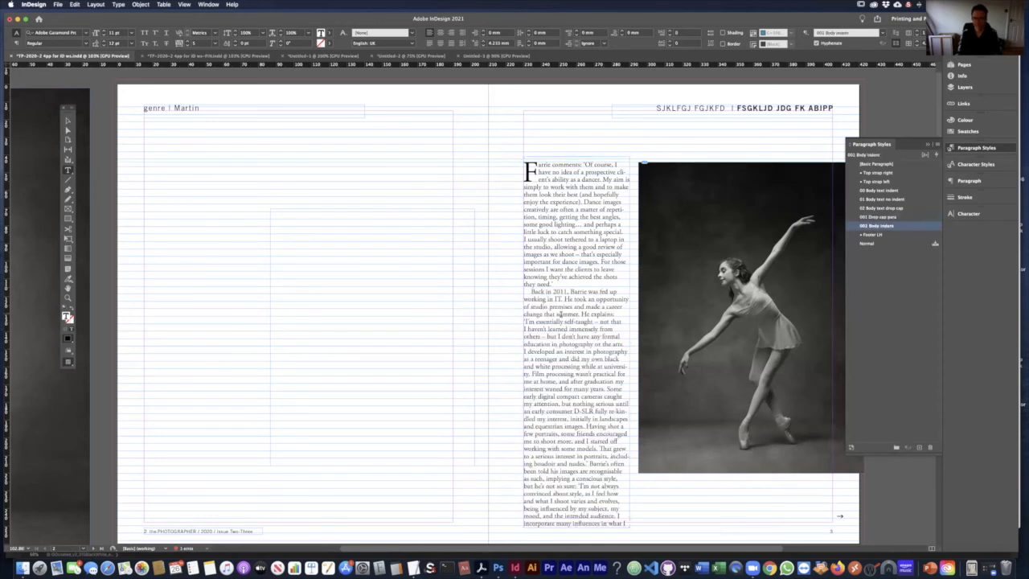
- Check which paragraph style is assigned to each of the two paragraphs in the right page's column
triple_click(564, 321)
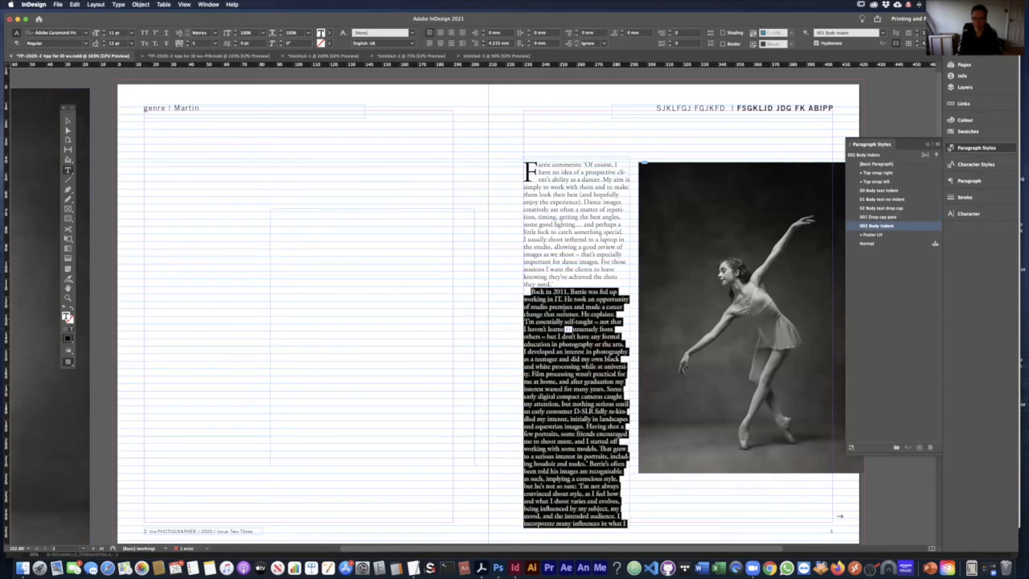
left_click(569, 312)
left_click_drag(565, 299, 576, 413)
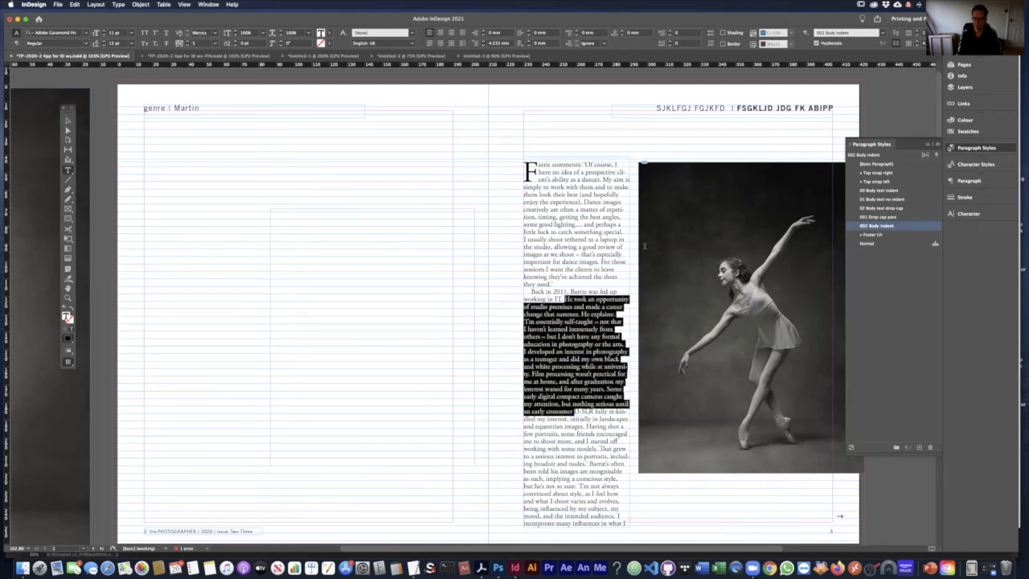
left_click_drag(572, 202, 576, 225)
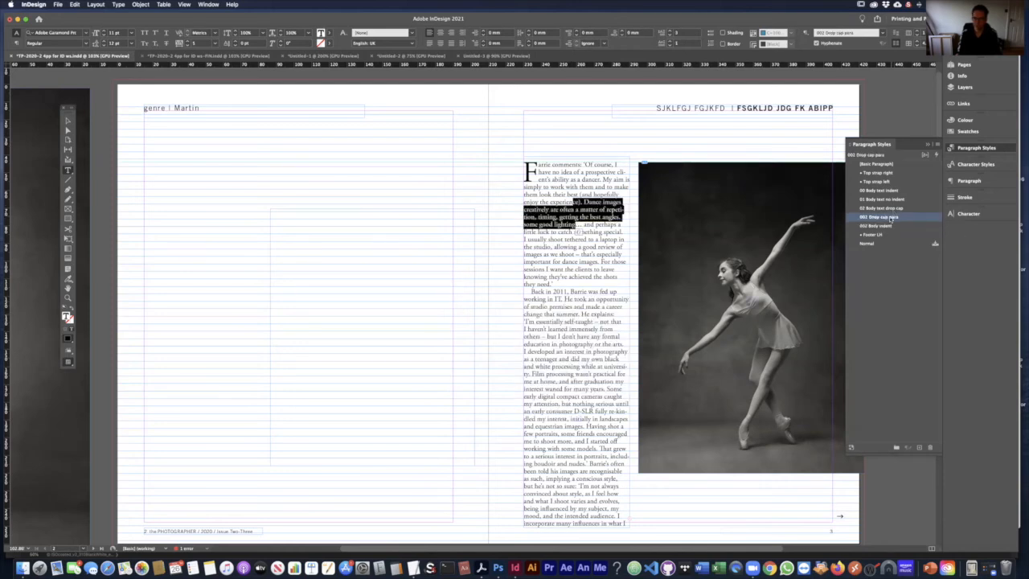
left_click(571, 333)
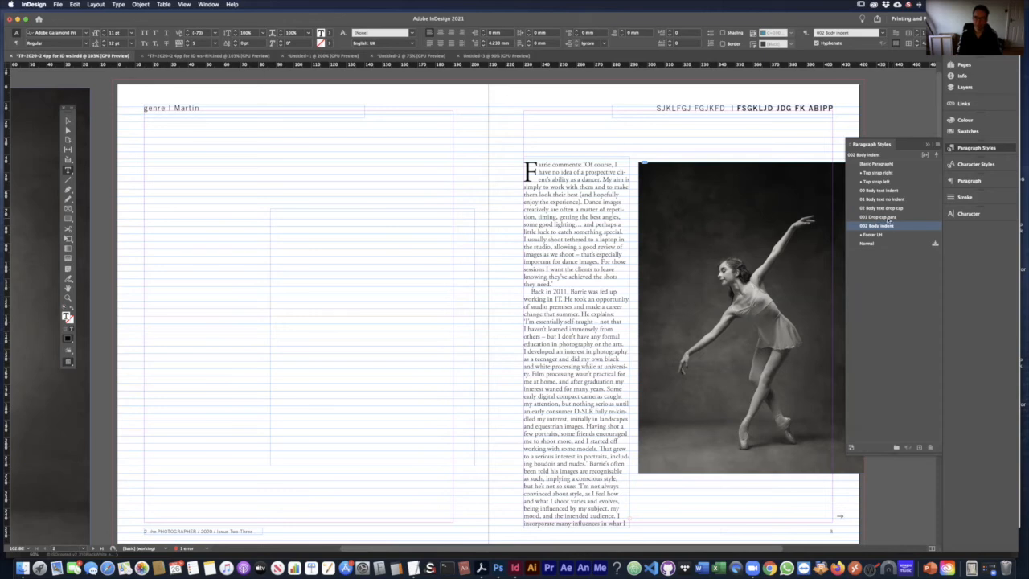
double_click(887, 219)
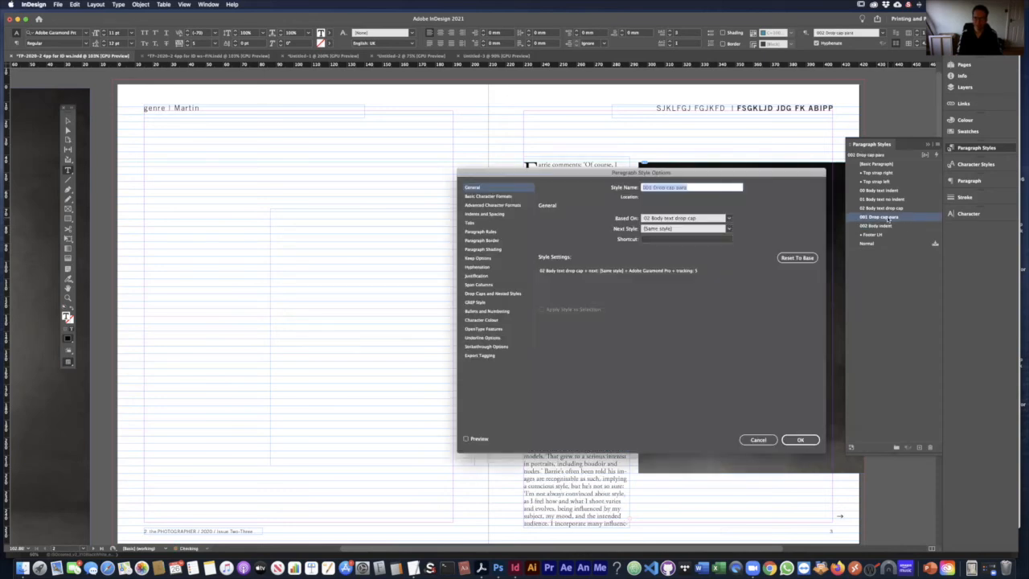
left_click(762, 439)
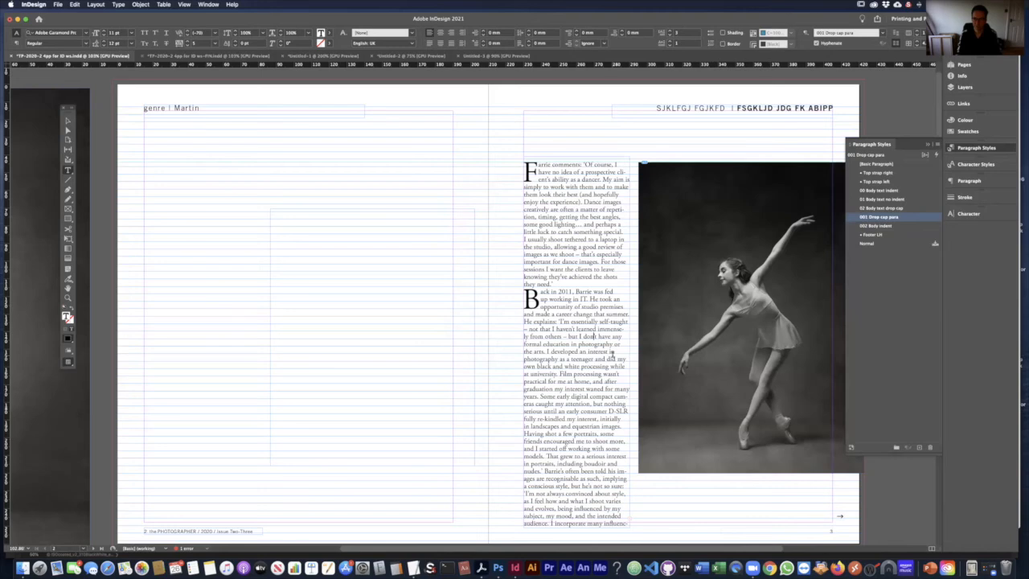
- Delete the emptied text frame on the left page and leave nothing selected
left_click(68, 121)
left_click(471, 219)
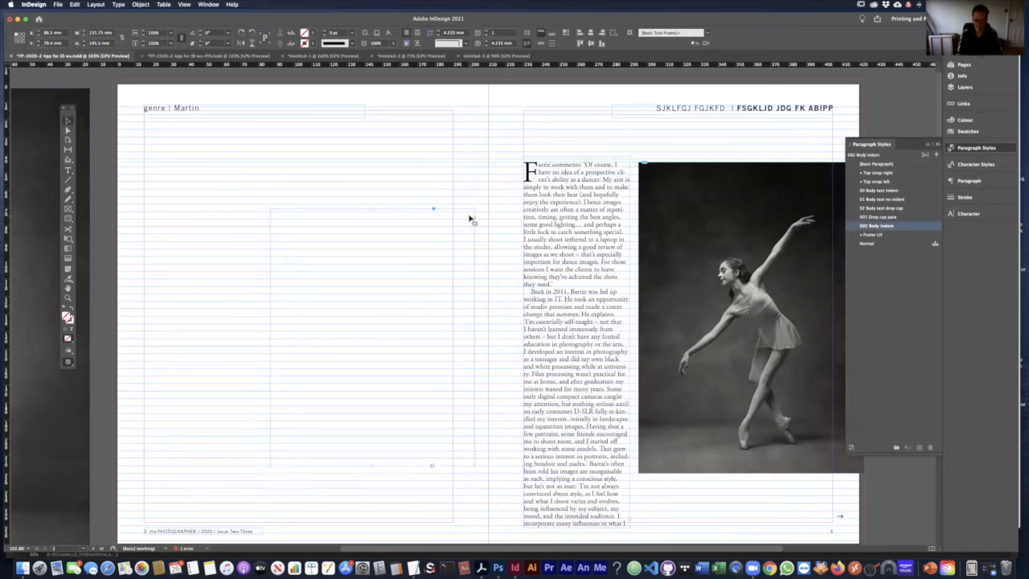
left_click(818, 227)
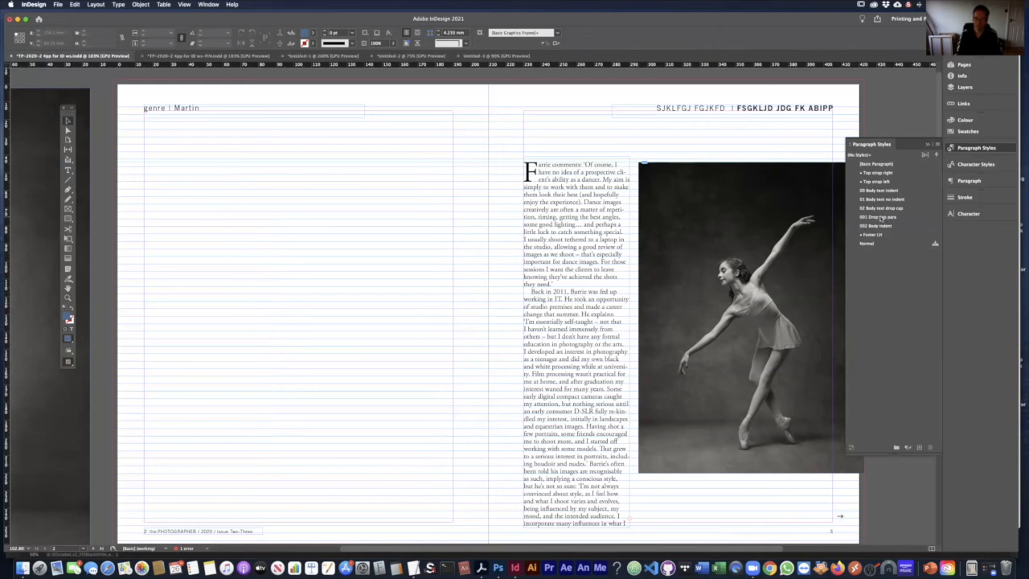
- Set the tracking in the 001 Drop cap para style to 25, preview the change and apply it
left_click(882, 217)
double_click(884, 217)
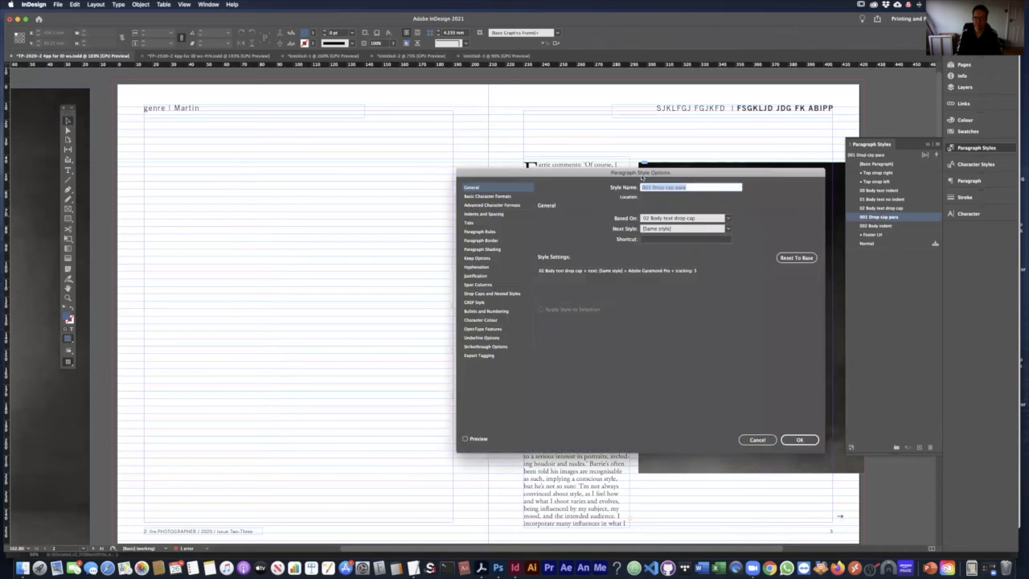
left_click(430, 214)
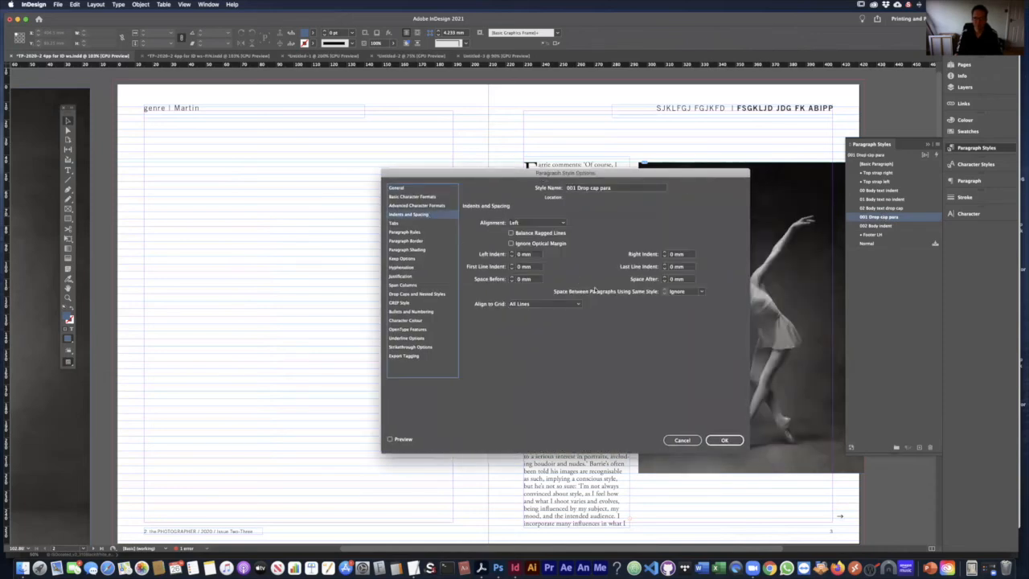
left_click(420, 205)
left_click(421, 198)
left_click_drag(623, 172, 332, 167)
left_click(332, 248)
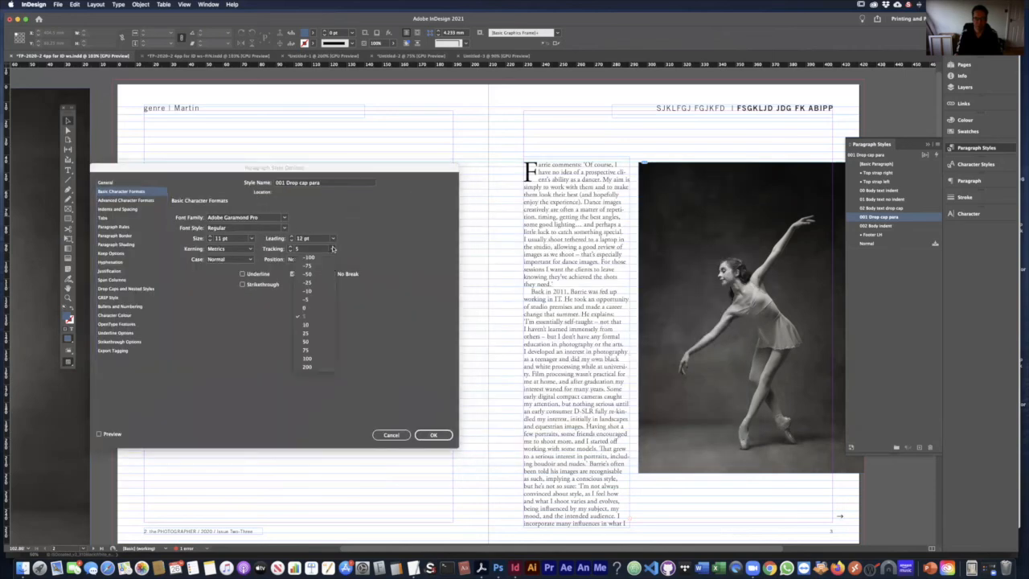
left_click(317, 335)
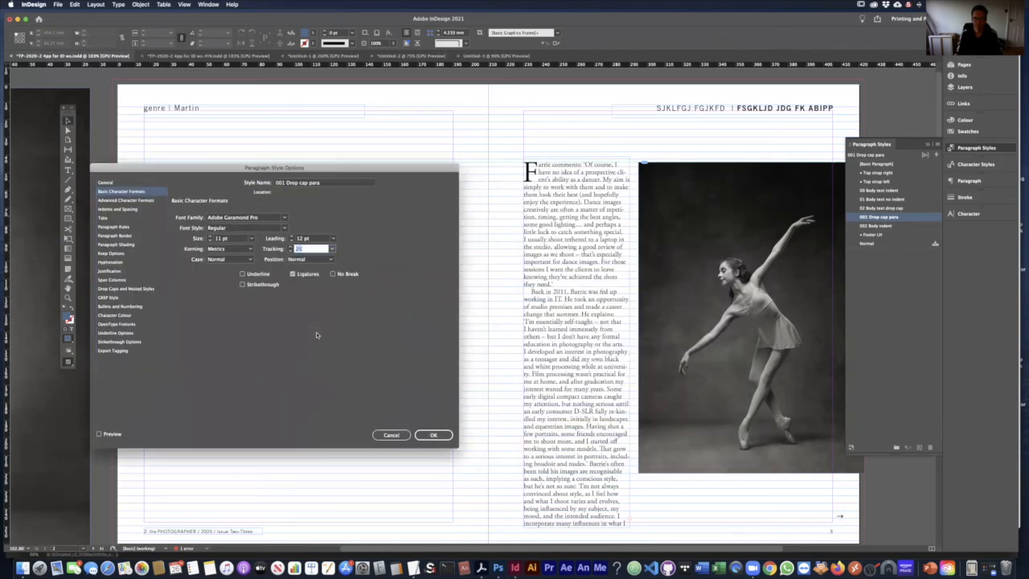
left_click(110, 435)
left_click(432, 437)
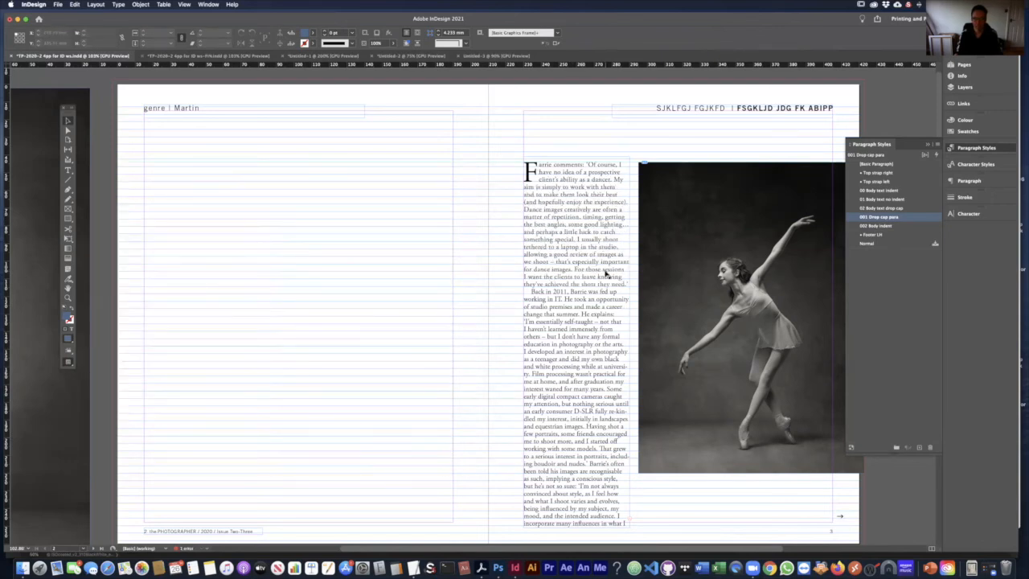
- Undo the tracking change made to the 001 Drop cap para style
left_click(596, 402)
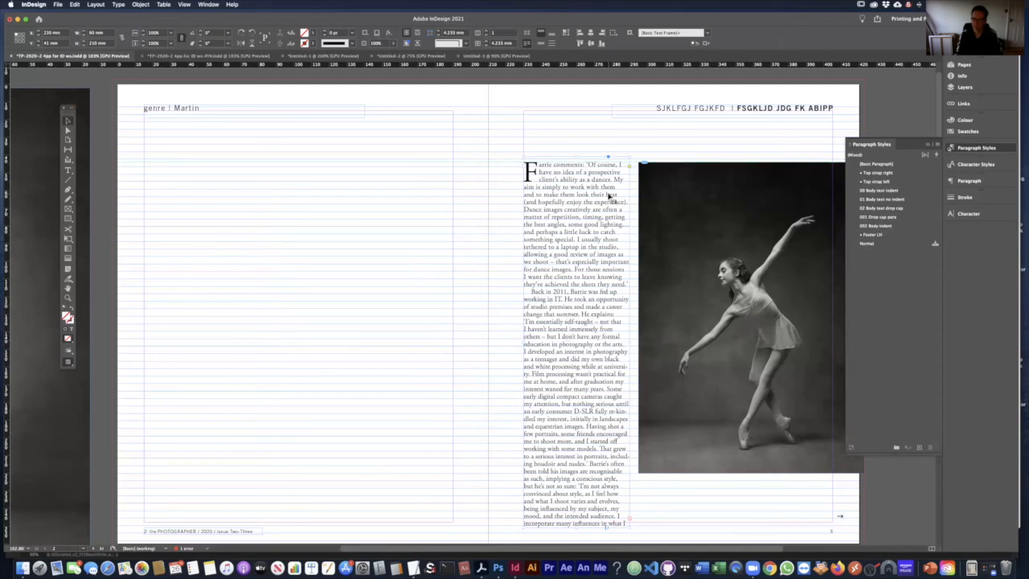
key("super+z")
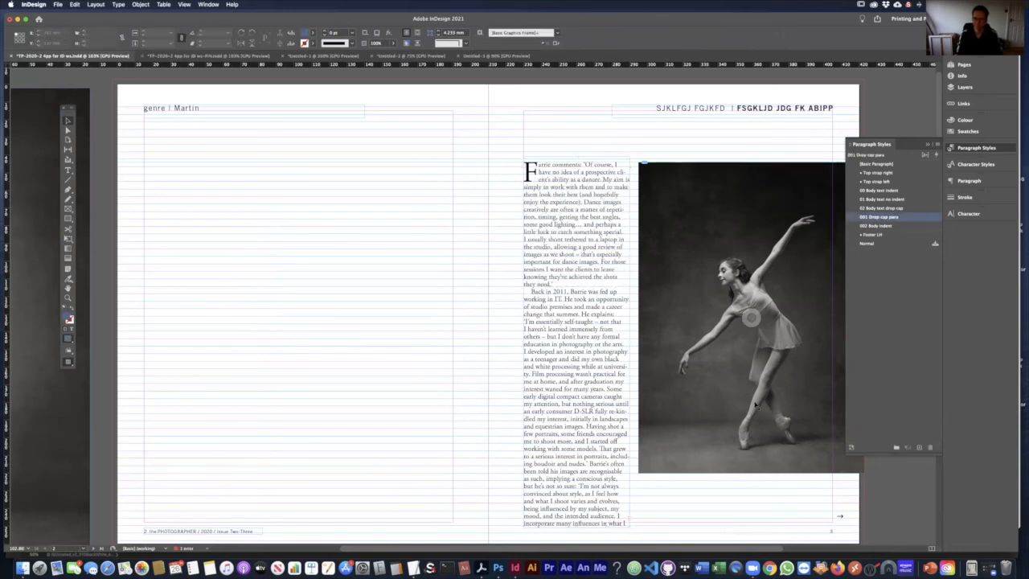
- Shorten the right page's text column frame to 182 mm high, ending just below the dancer photo
left_click(596, 502)
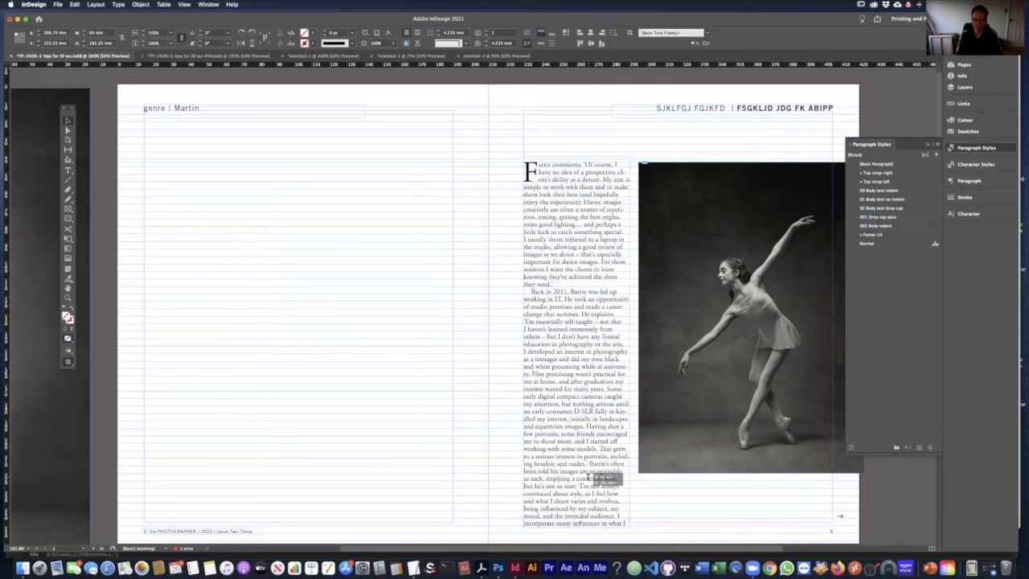
left_click_drag(588, 477, 588, 474)
left_click(512, 341)
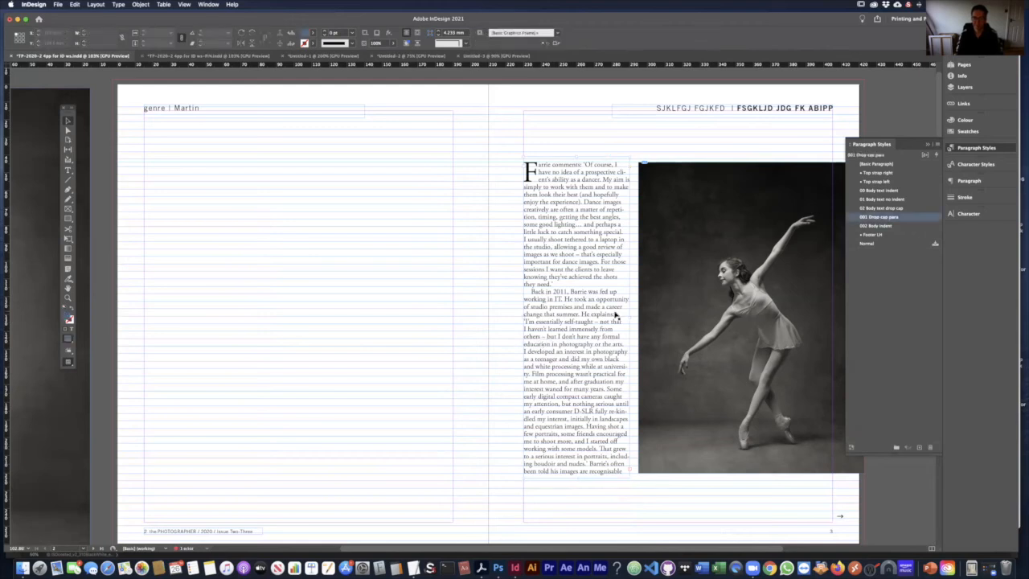
left_click(555, 175)
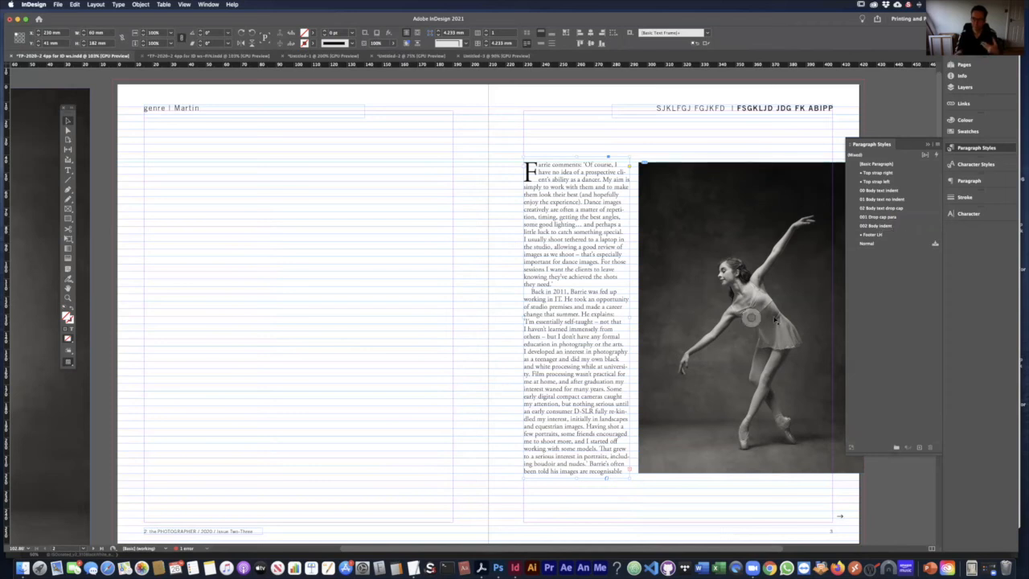
- Set the word "photography" in the second paragraph's sentence about developing an interest to 12 pt
double_click(576, 366)
double_click(609, 352)
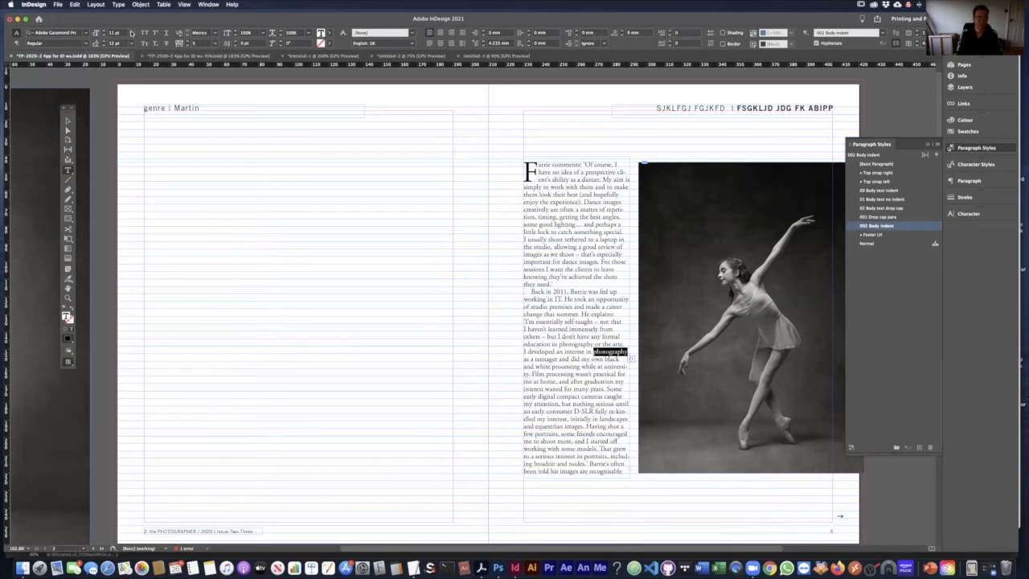
left_click(132, 33)
left_click(124, 94)
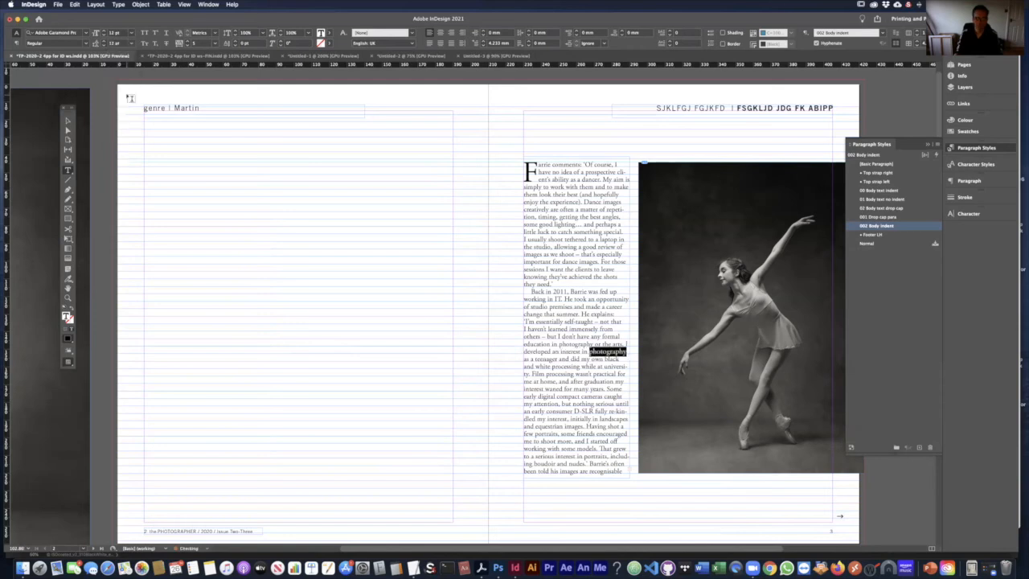
- Check how the 002 Body indent style reports overrides for selections with and without the resized word
left_click(603, 366)
left_click_drag(588, 351, 629, 352)
left_click(572, 331)
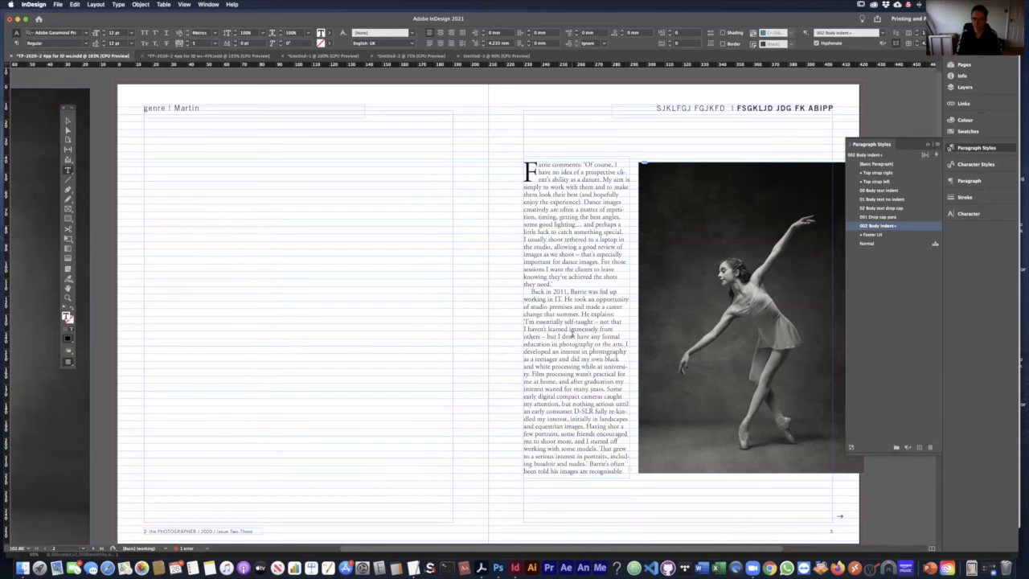
triple_click(596, 342)
left_click(603, 352)
double_click(603, 351)
left_click(603, 352)
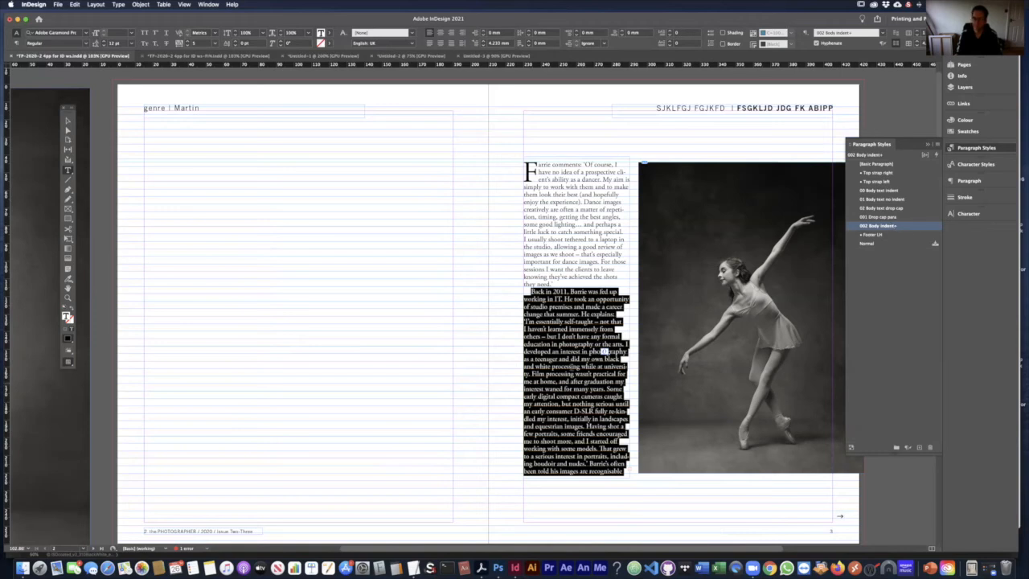
left_click(572, 366)
left_click_drag(558, 306, 609, 419)
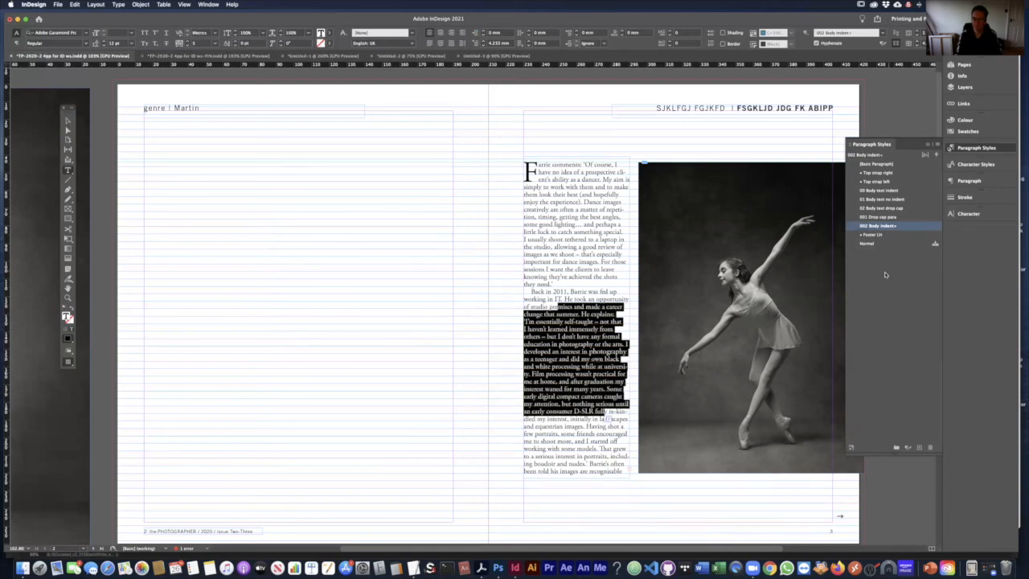
left_click(572, 336)
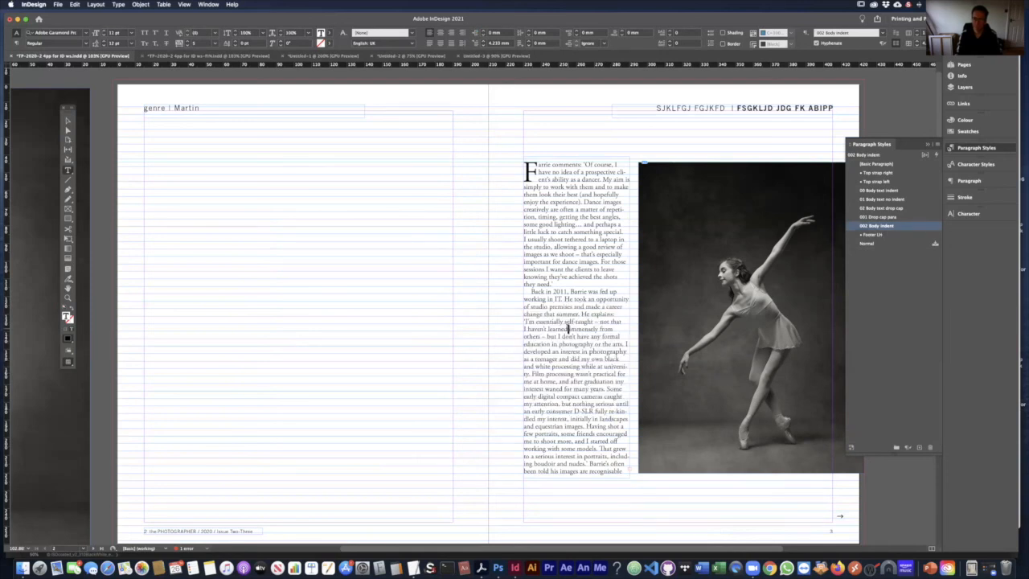
- Clear all overrides from the second paragraph so it follows the 002 Body indent style
triple_click(572, 336)
left_click(572, 336)
left_click(584, 327)
triple_click(593, 329)
left_click(593, 329)
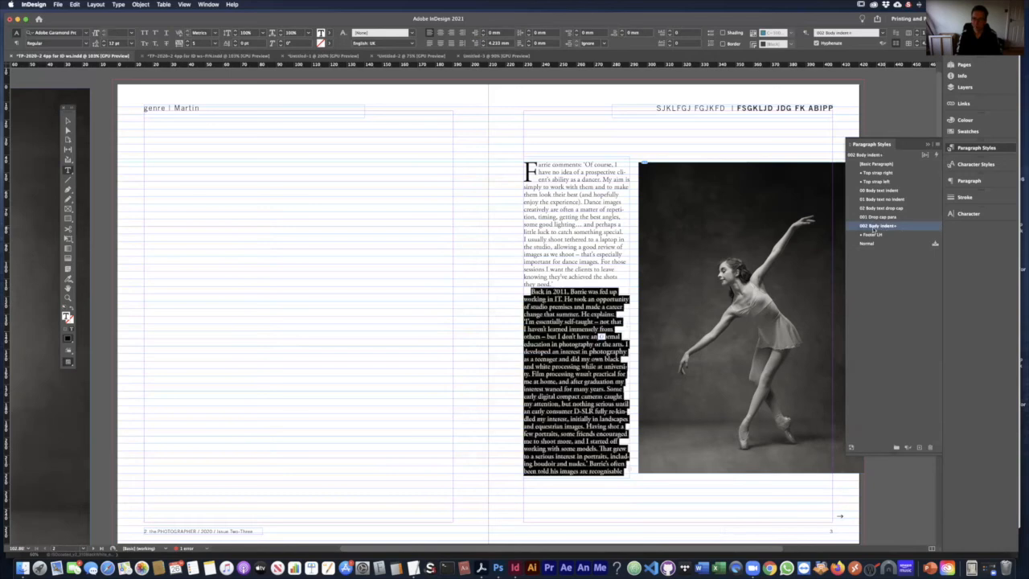
left_click(936, 145)
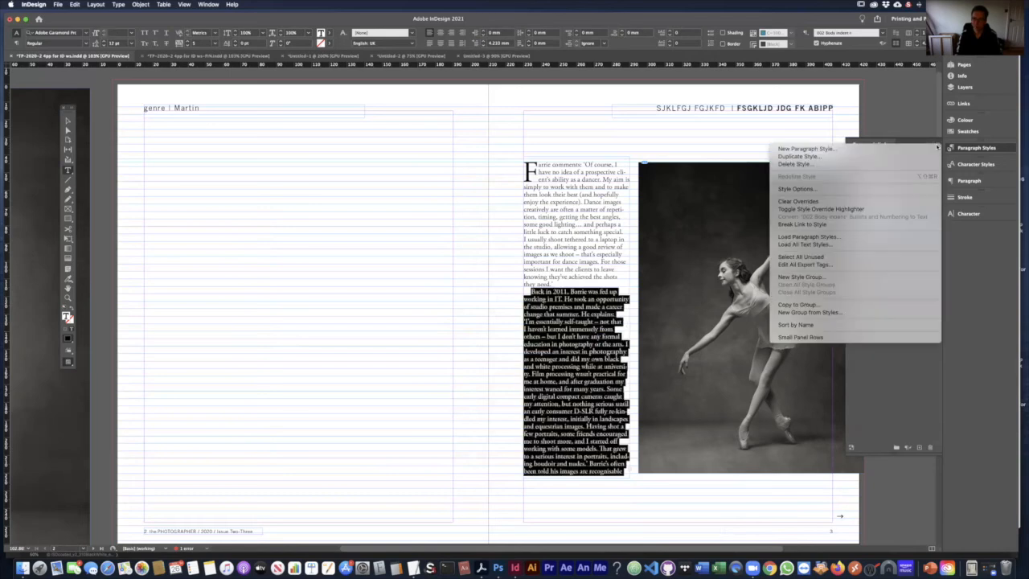
left_click(842, 202)
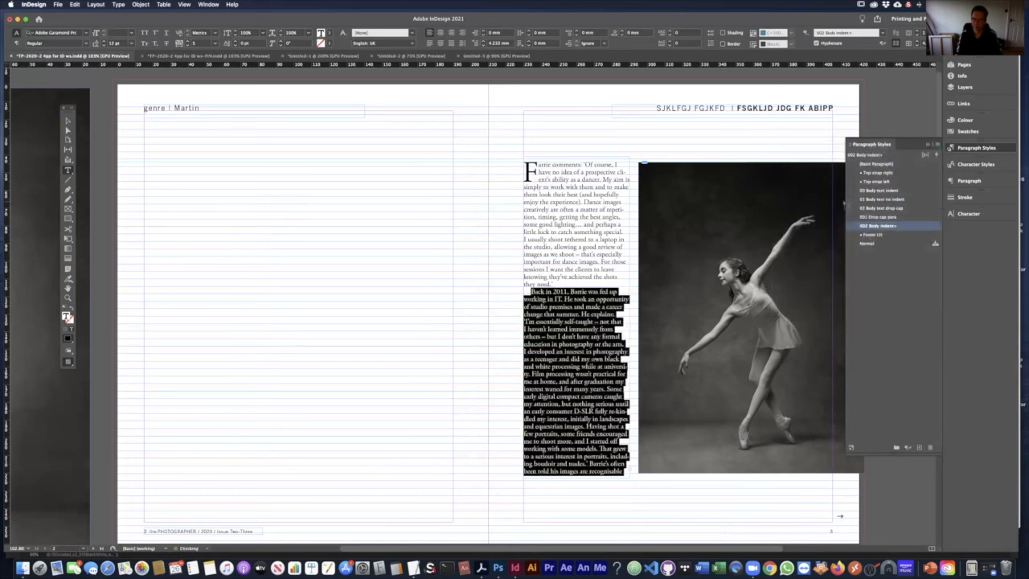
left_click(600, 299)
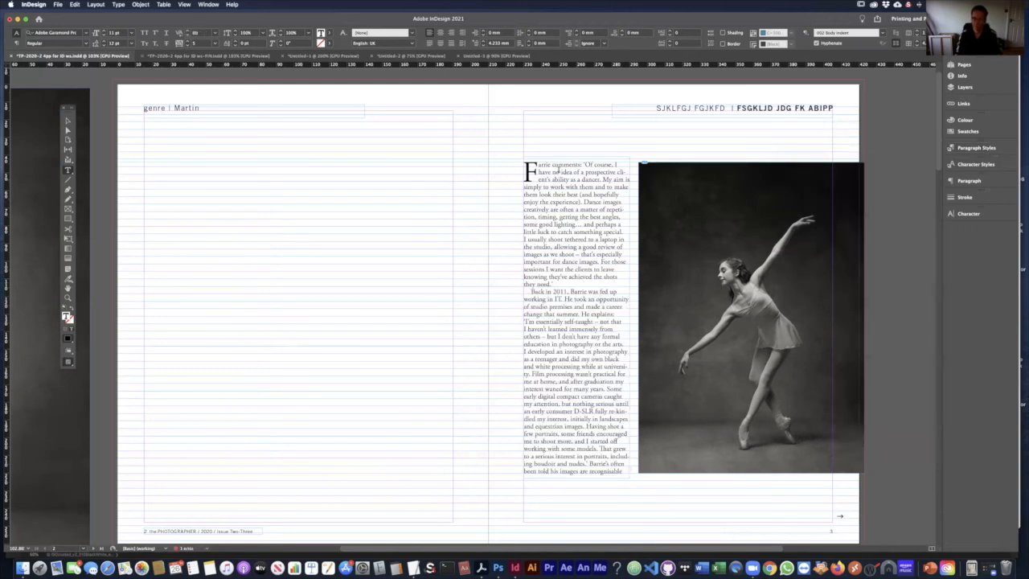
- Set the first paragraph's drop cap letter F to Trade Gothic Bold
triple_click(580, 200)
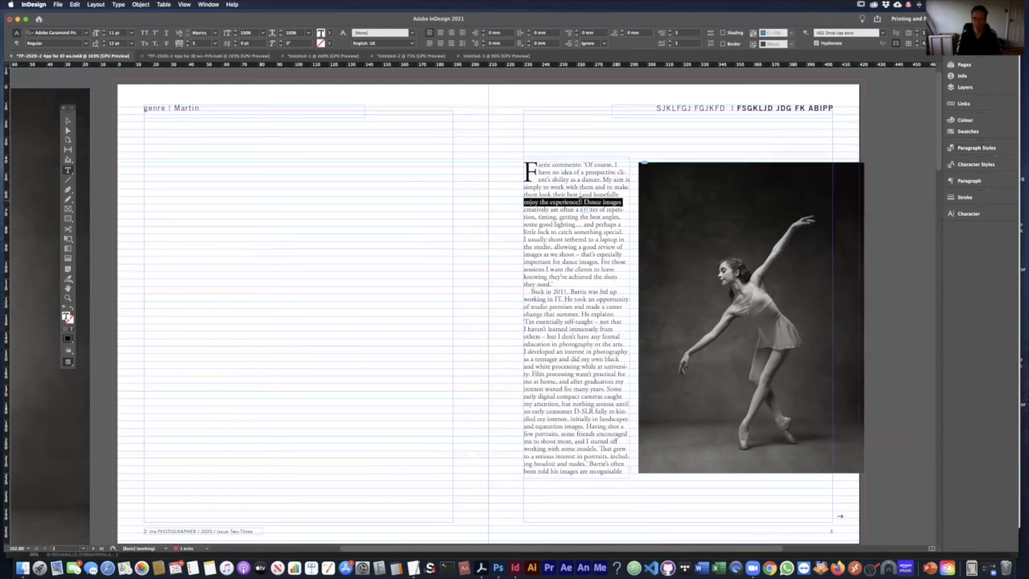
left_click(578, 202)
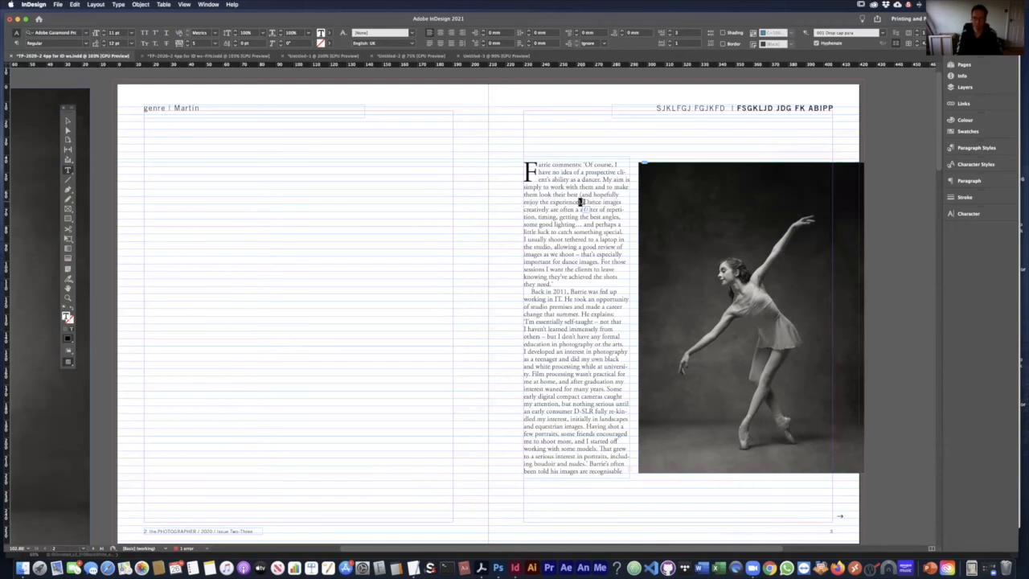
left_click(560, 183)
key("shift+Left")
left_click(86, 32)
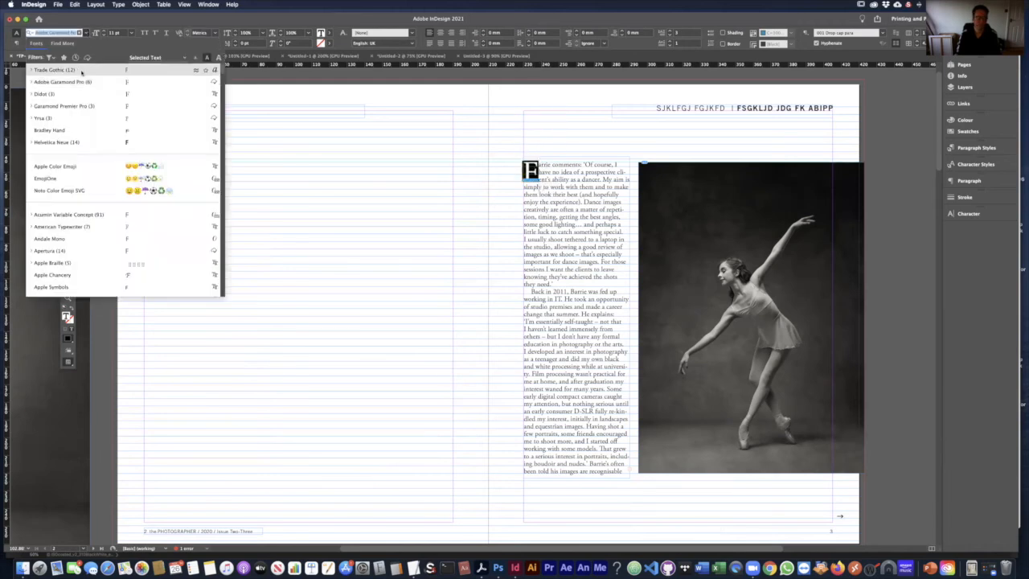
left_click(53, 70)
left_click(86, 44)
left_click(70, 121)
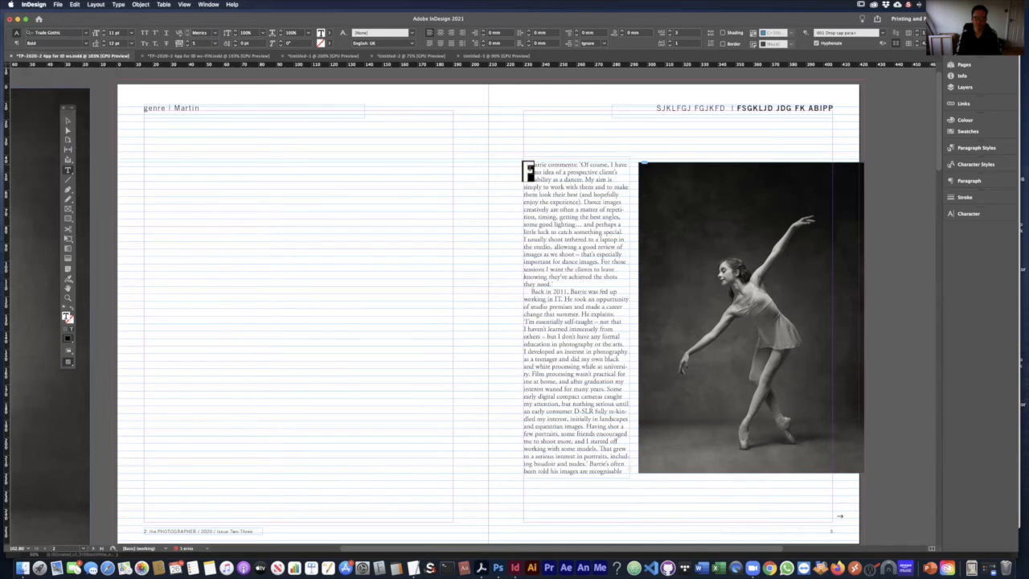
left_click(533, 163)
- Create a character style named "001 drop cap" from the formatting of the drop cap letter
left_click_drag(524, 164, 534, 167)
left_click(974, 165)
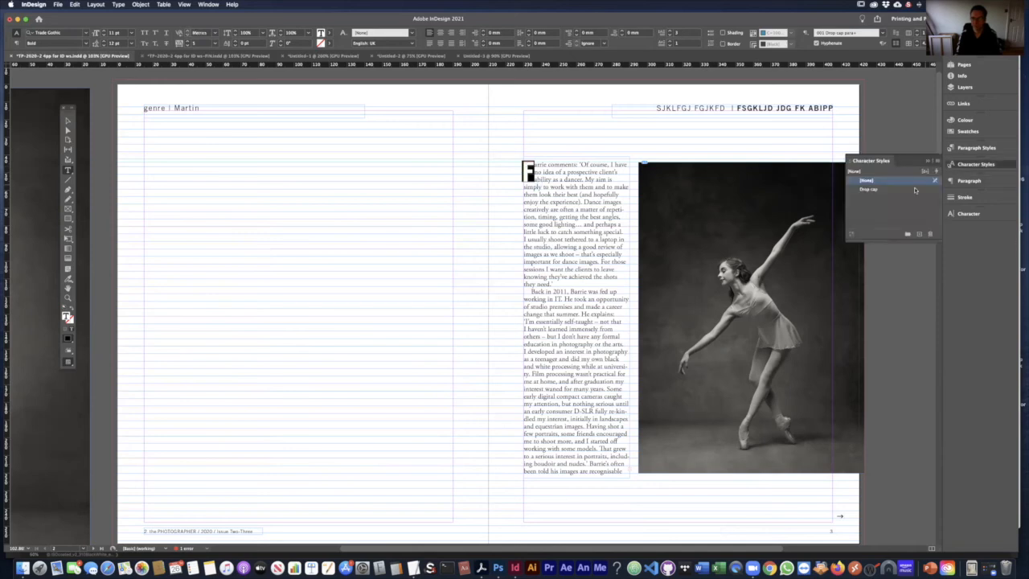
left_click(936, 162)
left_click(932, 166)
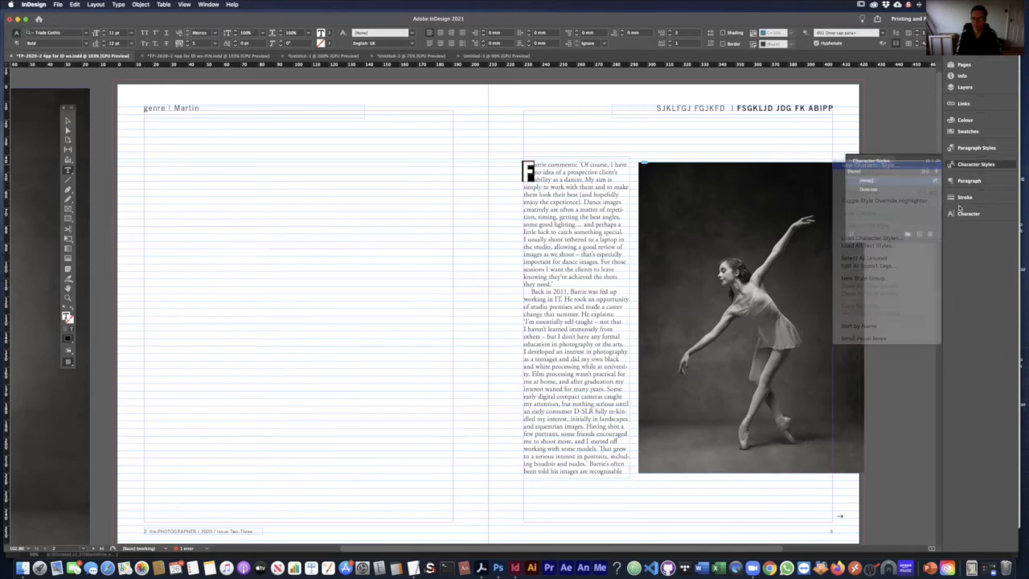
type("001")
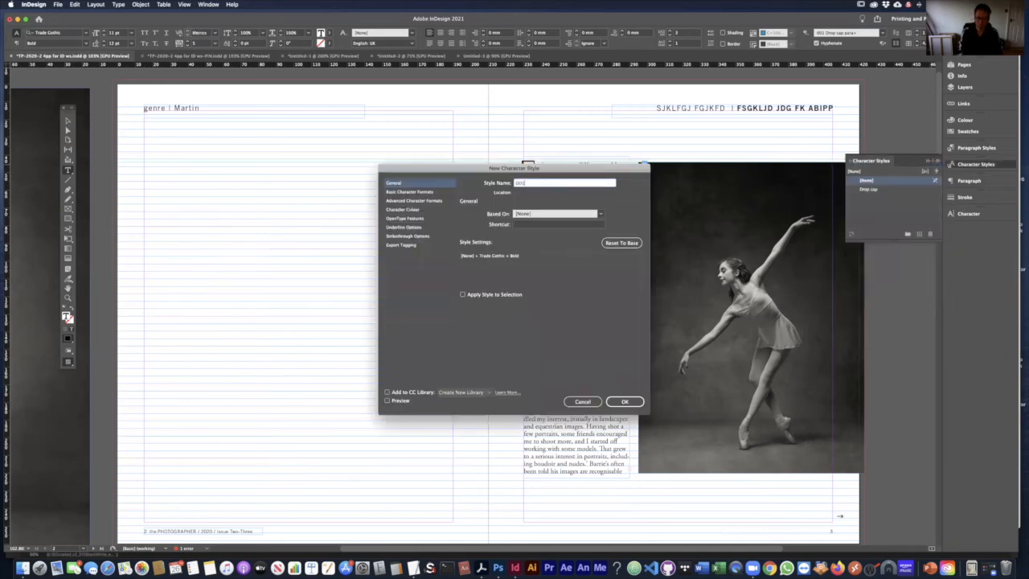
type(" drop cap")
left_click(406, 192)
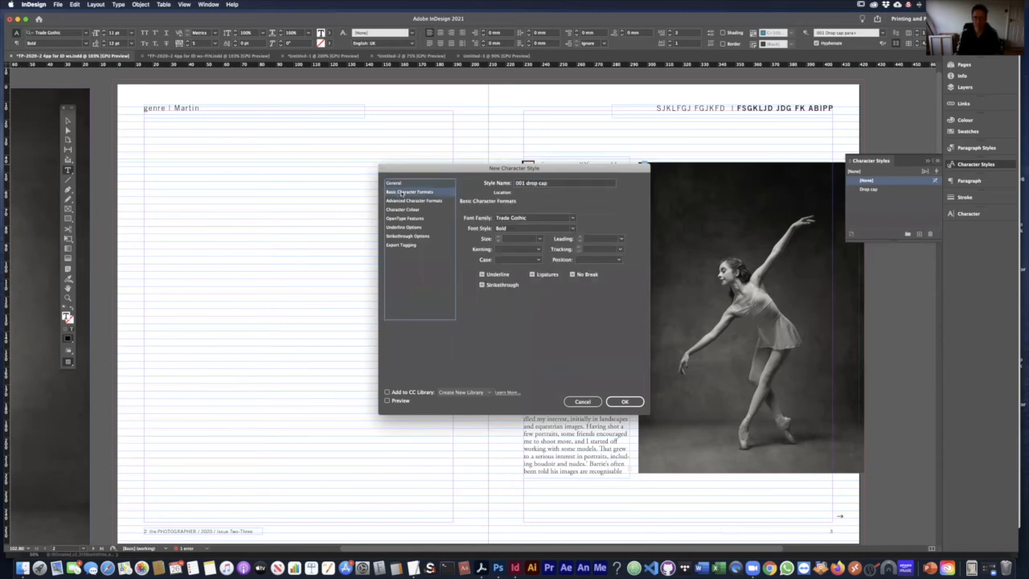
left_click(625, 401)
left_click(540, 170)
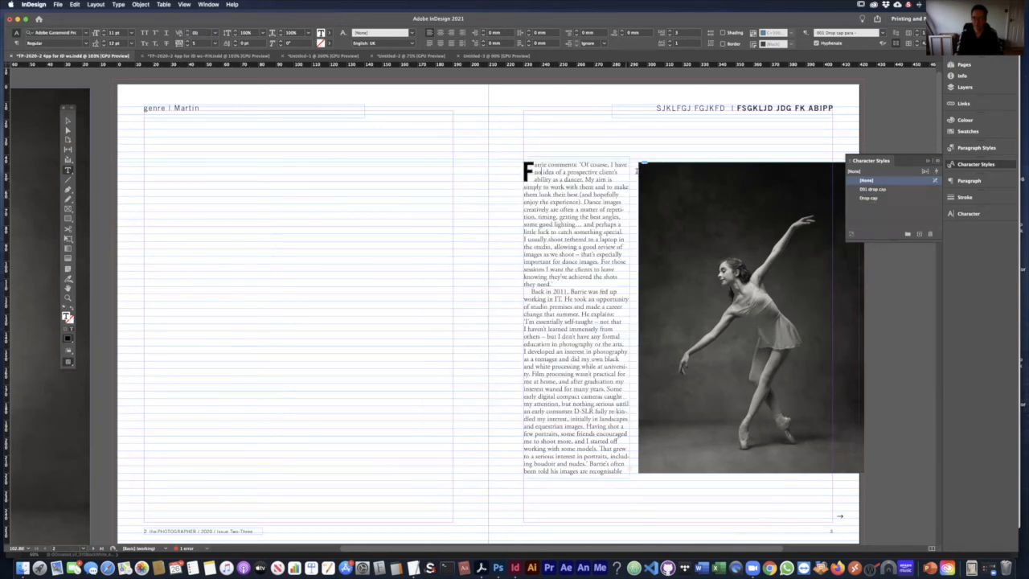
- Assign the 001 drop cap character style to the drop cap in the 001 Drop cap para paragraph style
triple_click(580, 217)
left_click(580, 217)
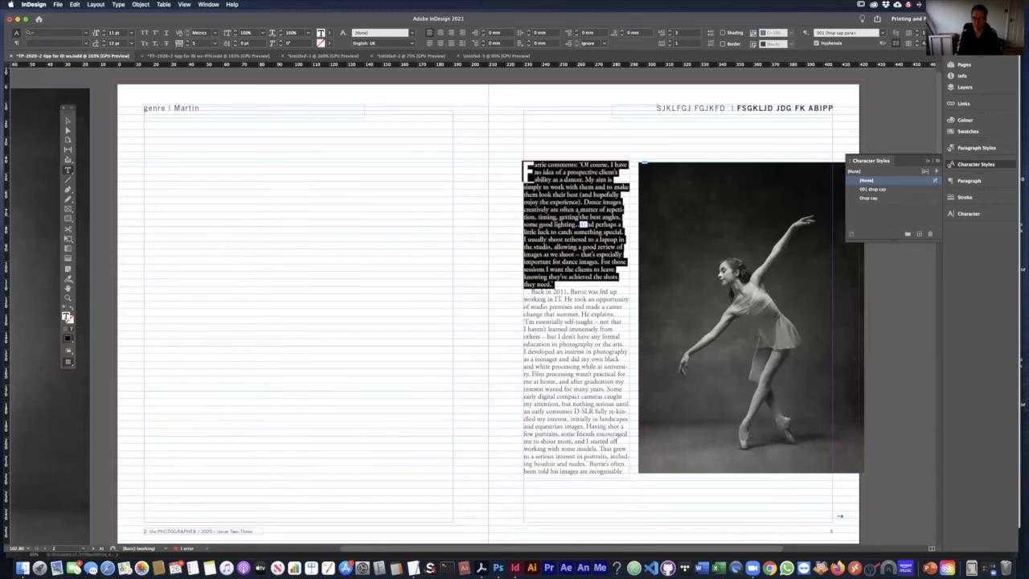
left_click(582, 216)
triple_click(581, 215)
left_click(979, 148)
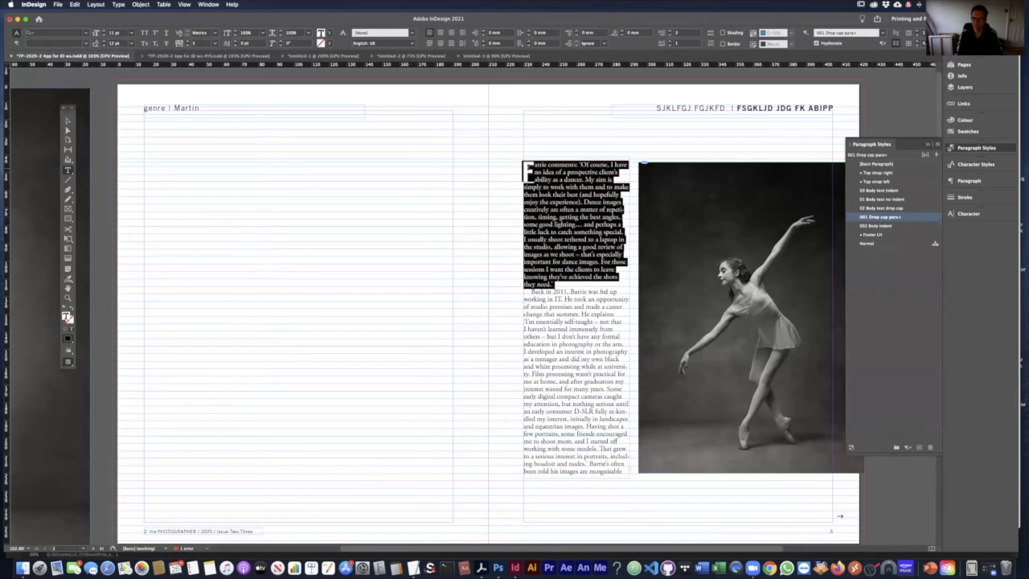
double_click(884, 217)
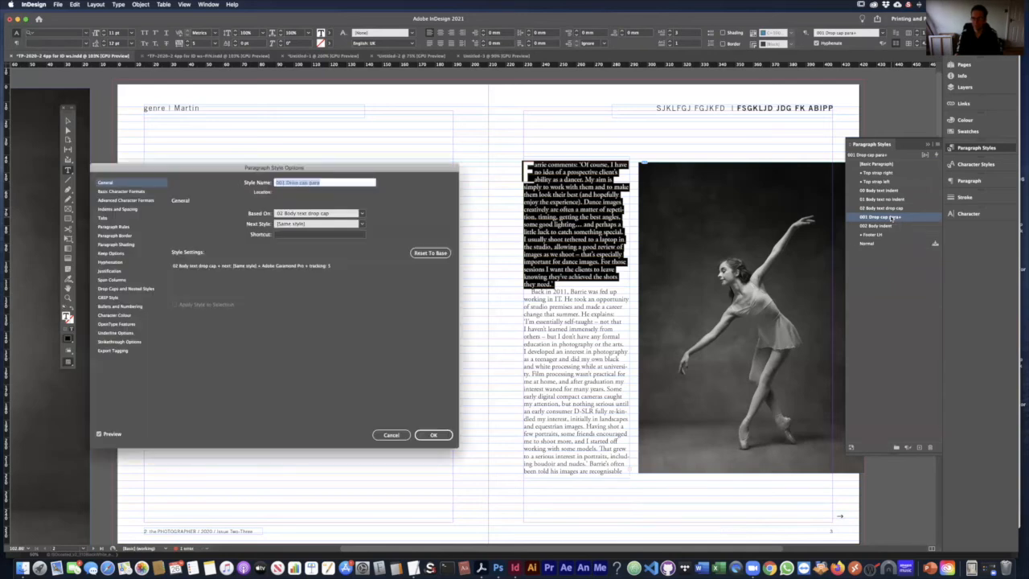
left_click_drag(413, 168, 564, 173)
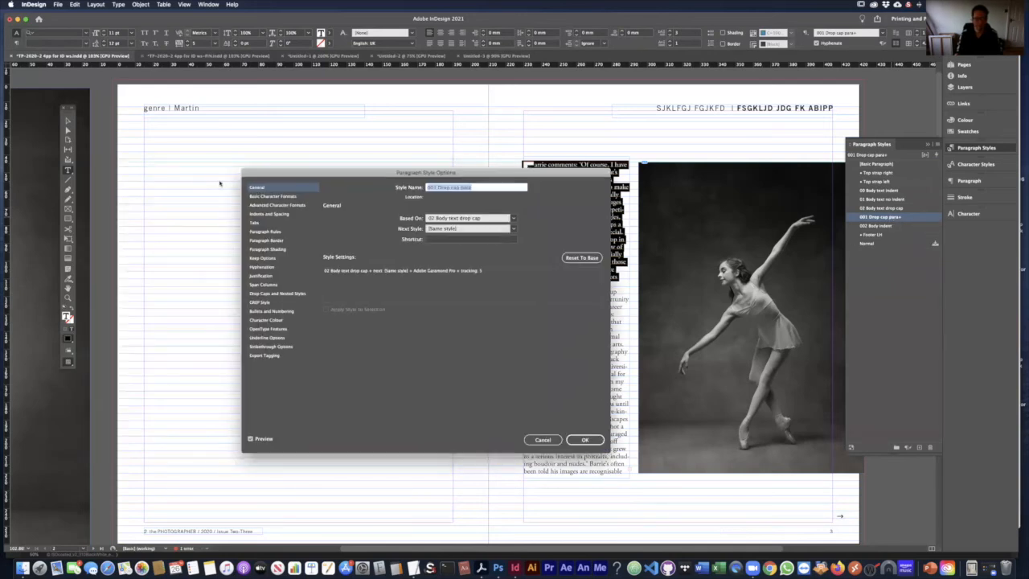
left_click(283, 293)
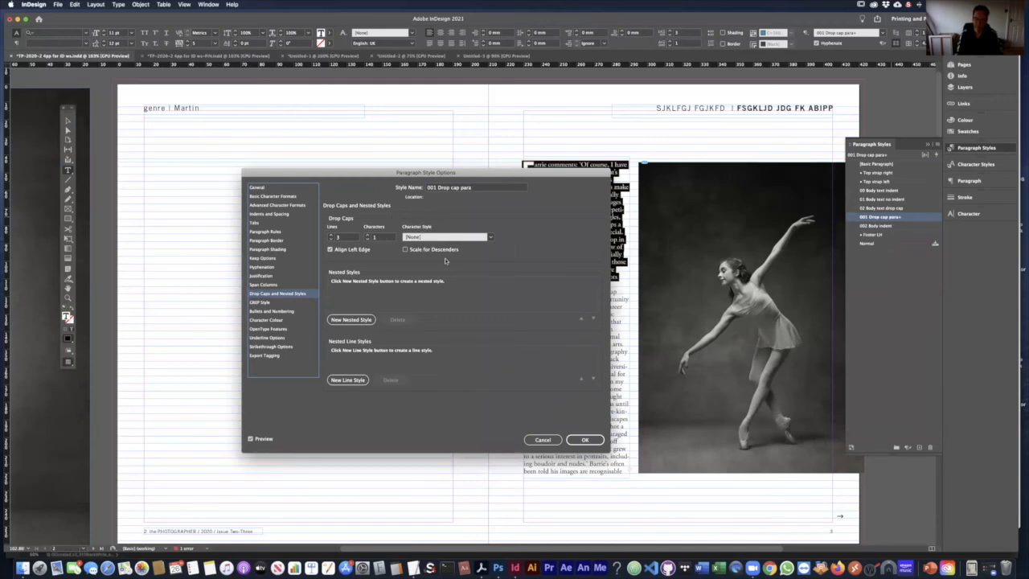
left_click(490, 237)
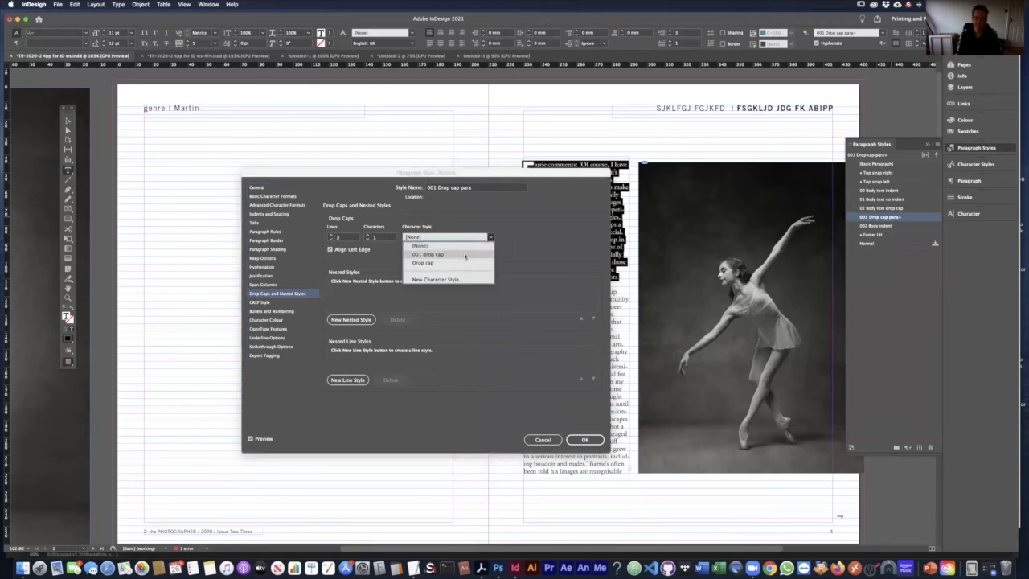
left_click(459, 254)
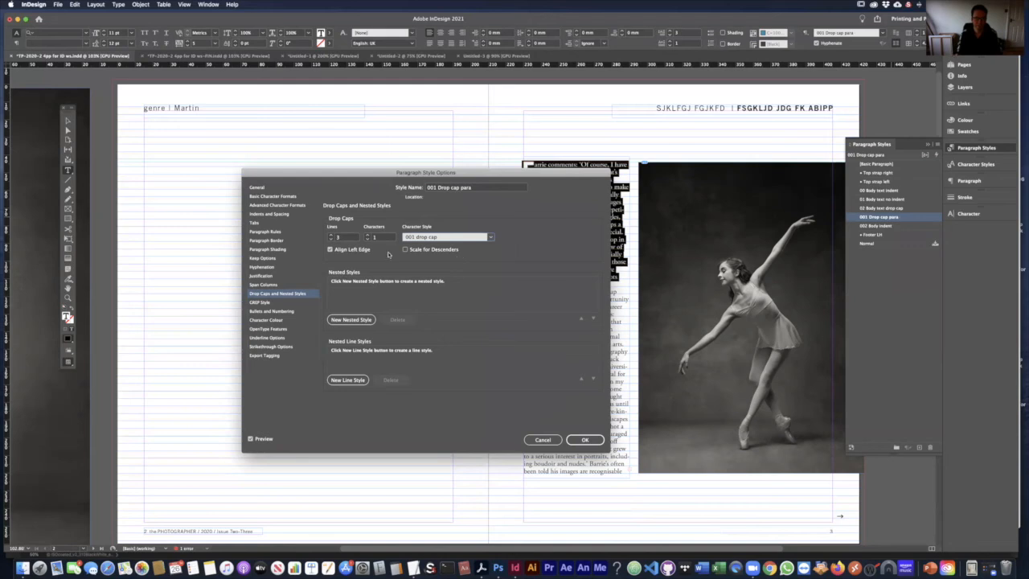
left_click(584, 440)
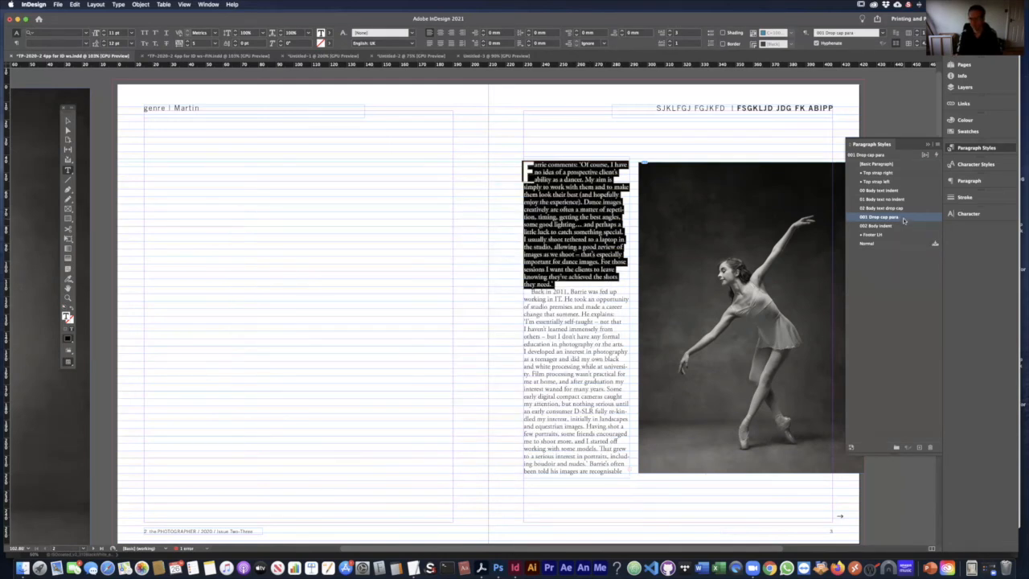
- Delete the column's first paragraph and apply the 001 Drop cap para style to all the remaining text
left_click(568, 201)
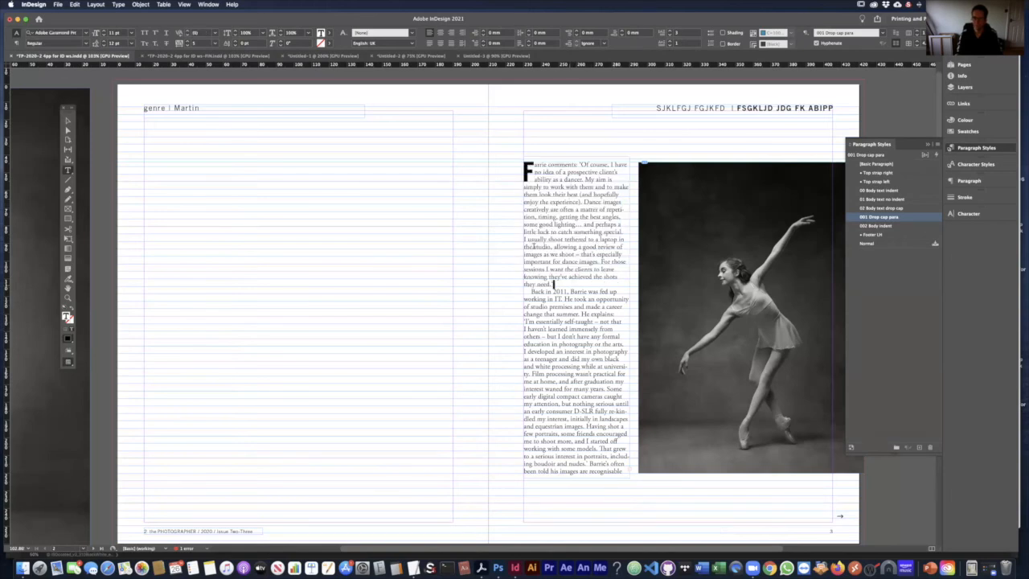
left_click_drag(568, 283, 524, 164)
key("BackSpace")
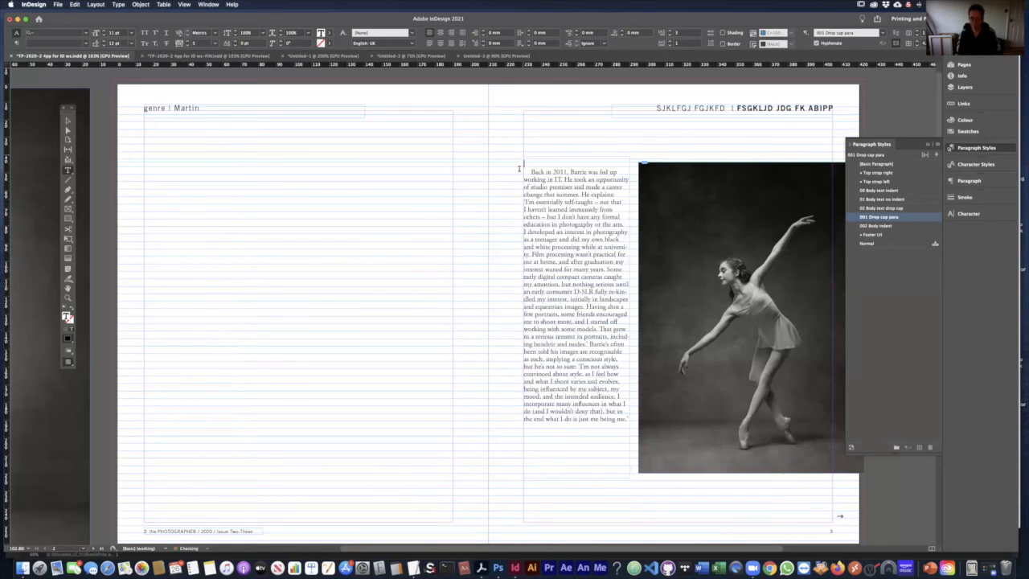
key("Delete")
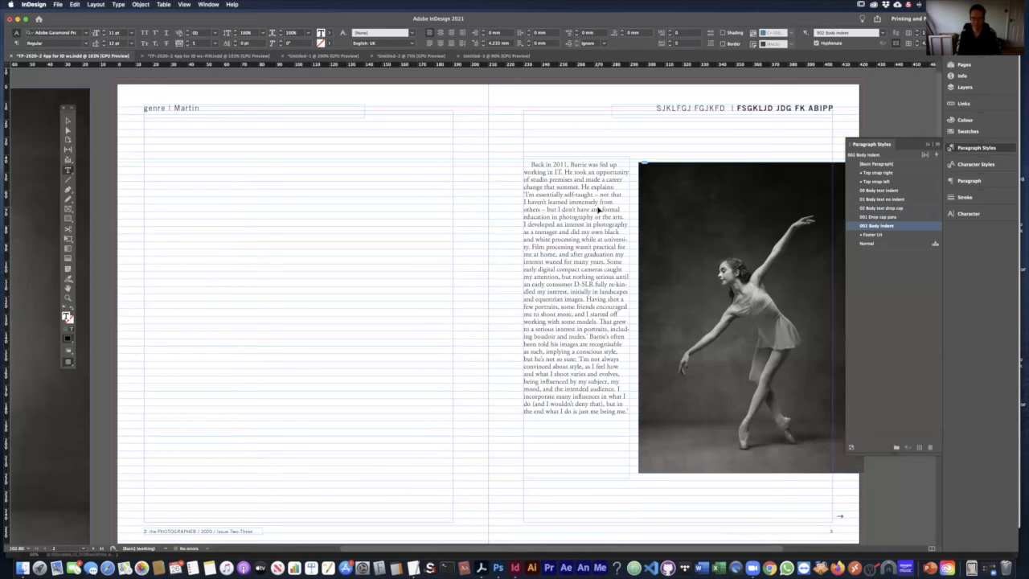
key("super+a")
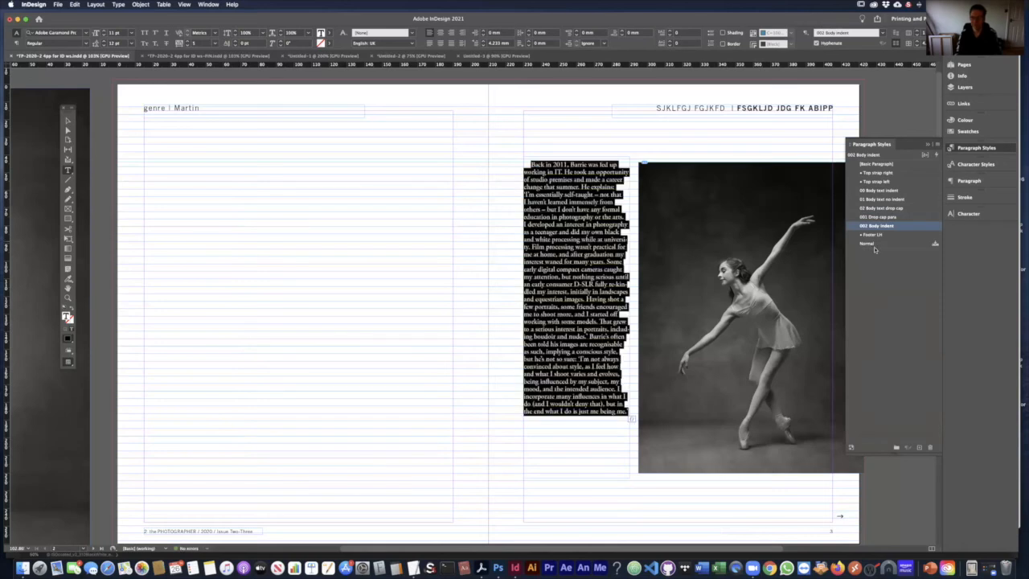
left_click(884, 217)
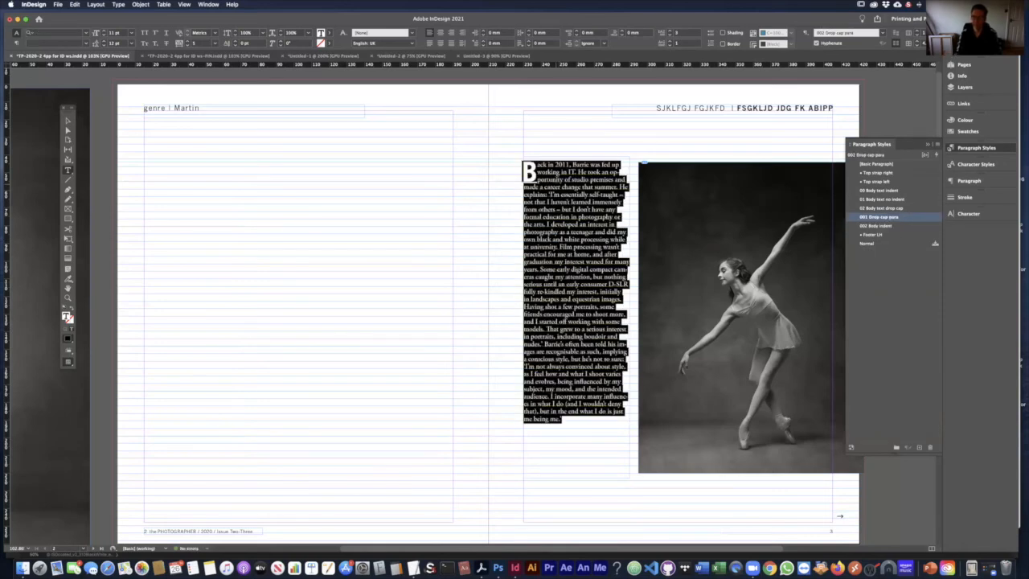
- Review the document's character styles and return to the paragraph styles, with the column text deselected
left_click(559, 180)
left_click_drag(559, 179, 577, 341)
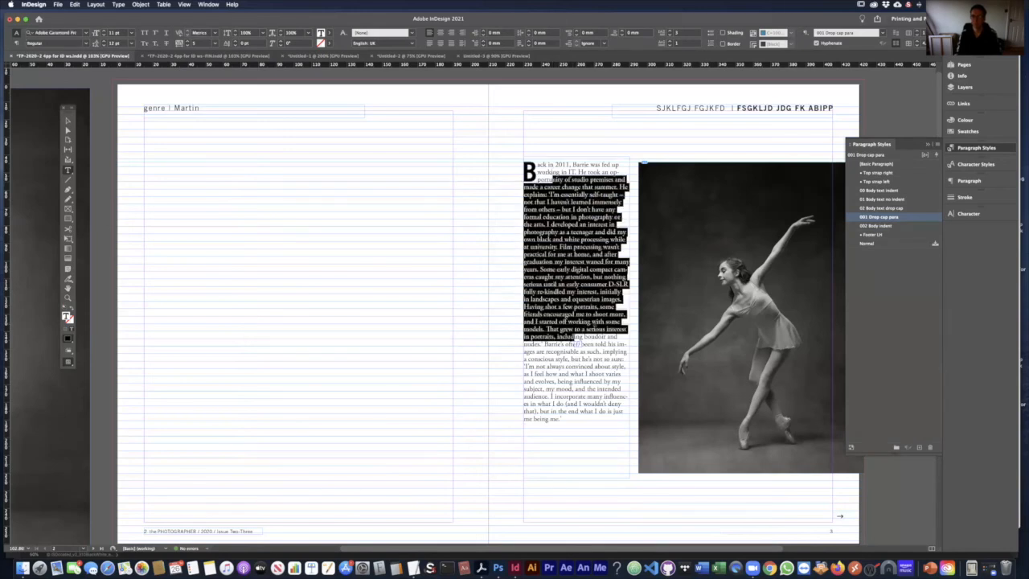
left_click(598, 321)
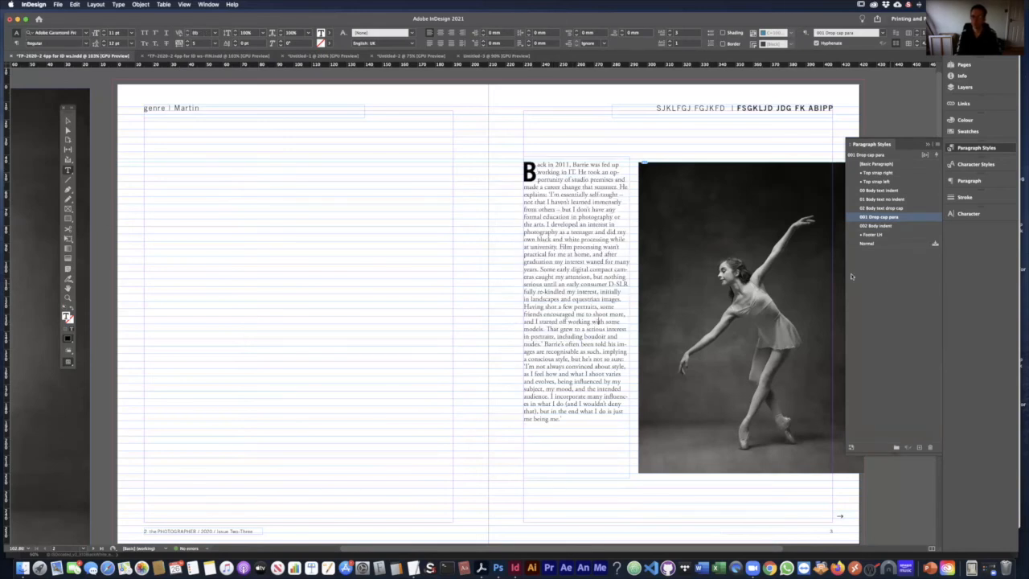
left_click(974, 164)
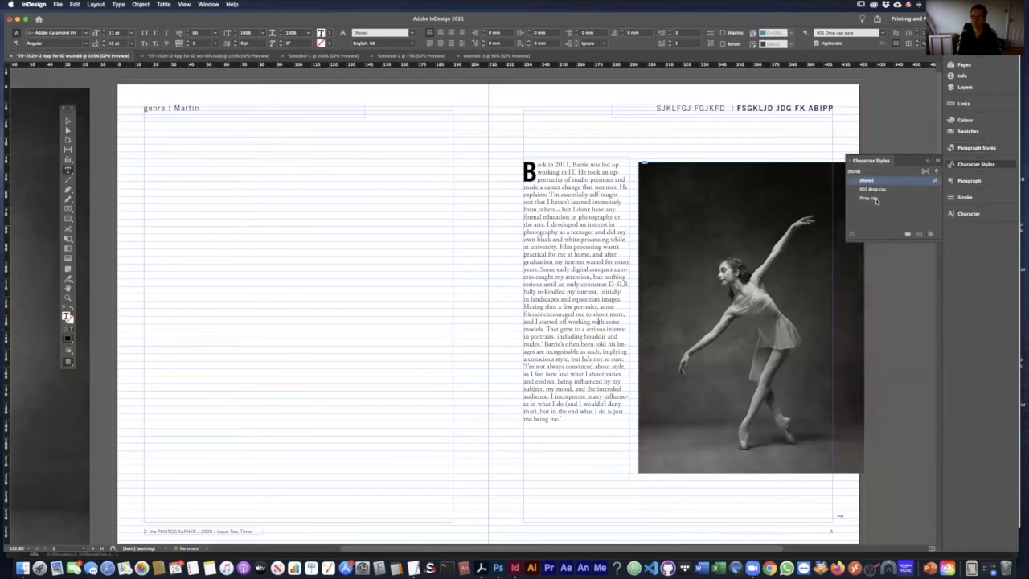
left_click(976, 149)
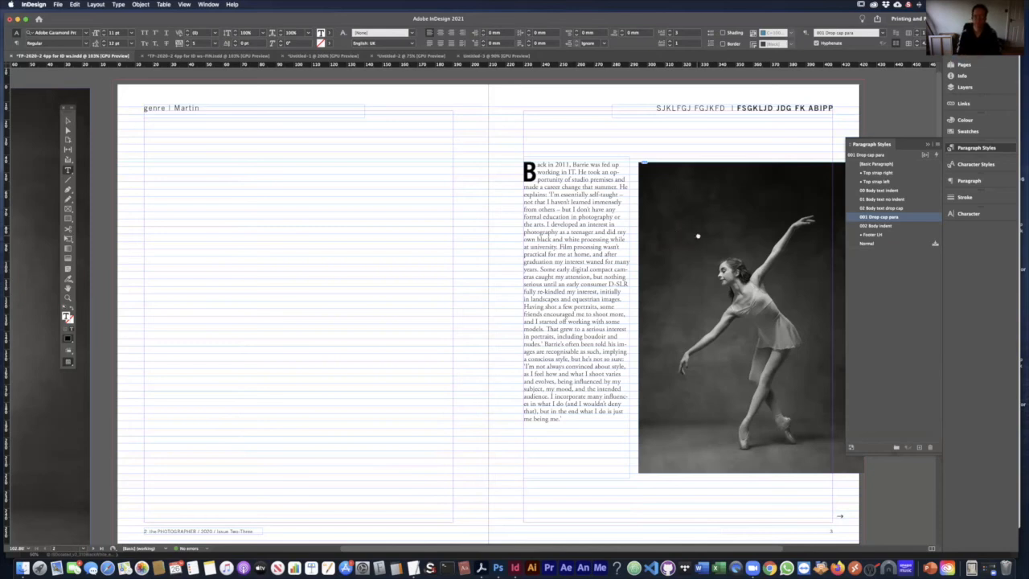
- Save the TP-2020-2 4pp for ID ws.indd magazine document
scroll(683, 231, "right", 3)
left_click_drag(628, 225, 641, 230)
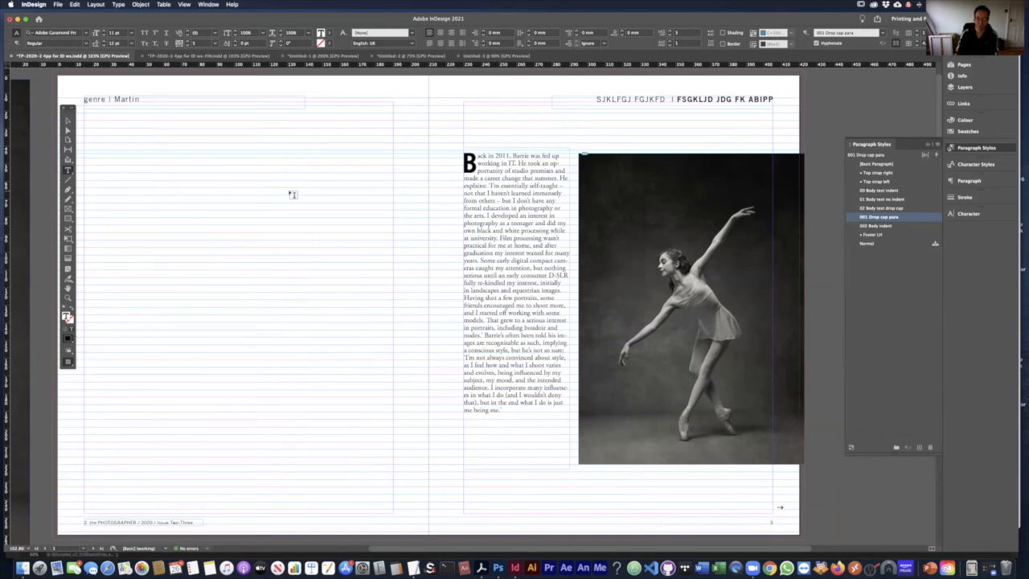
left_click(67, 122)
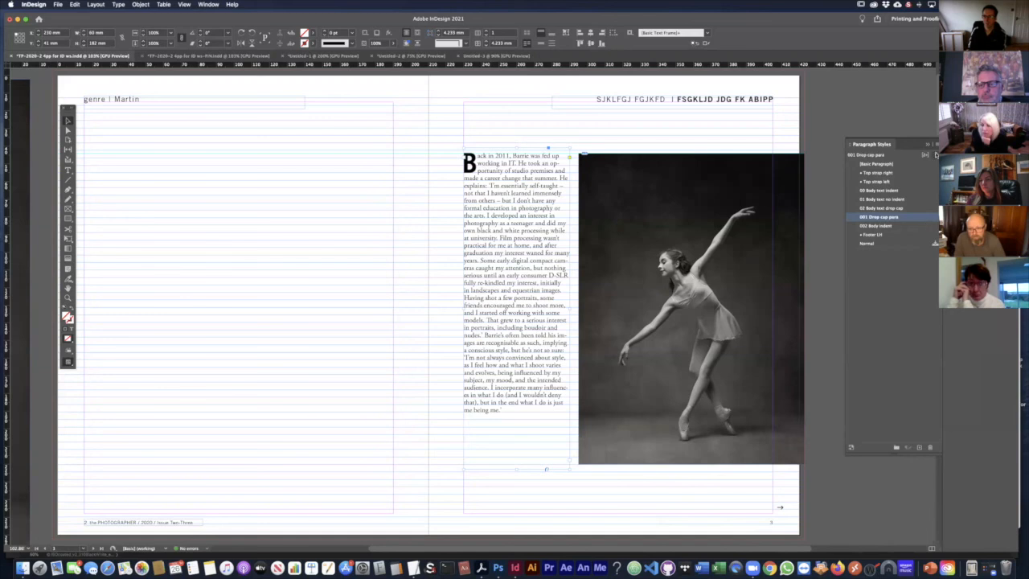
left_click(936, 144)
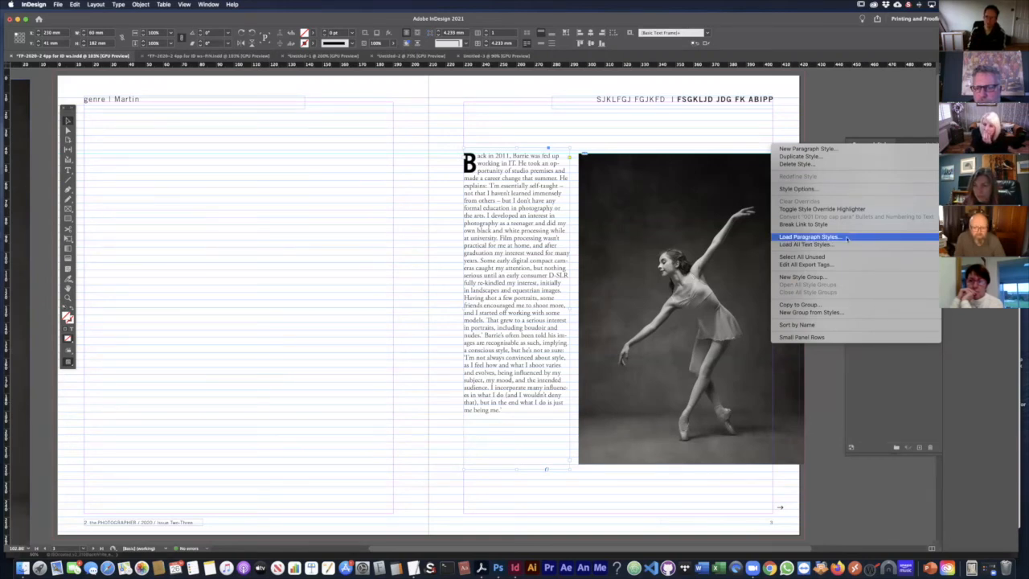
left_click(246, 96)
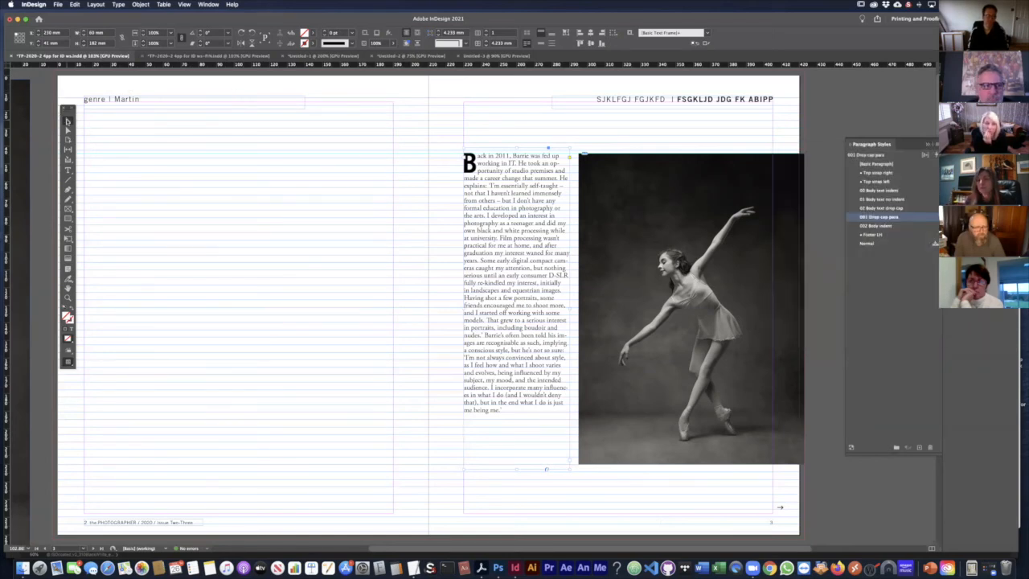
key("super+s")
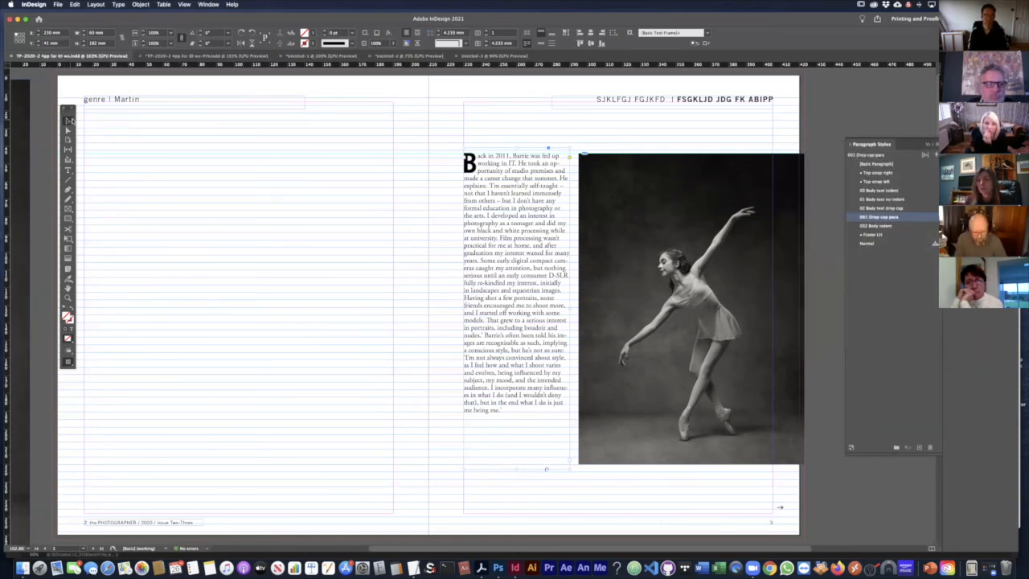
- Switch to the blank Untitled-3 document and start loading paragraph styles from TP-2020-2 4pp for ID ws.indd on the Desktop
left_click(507, 56)
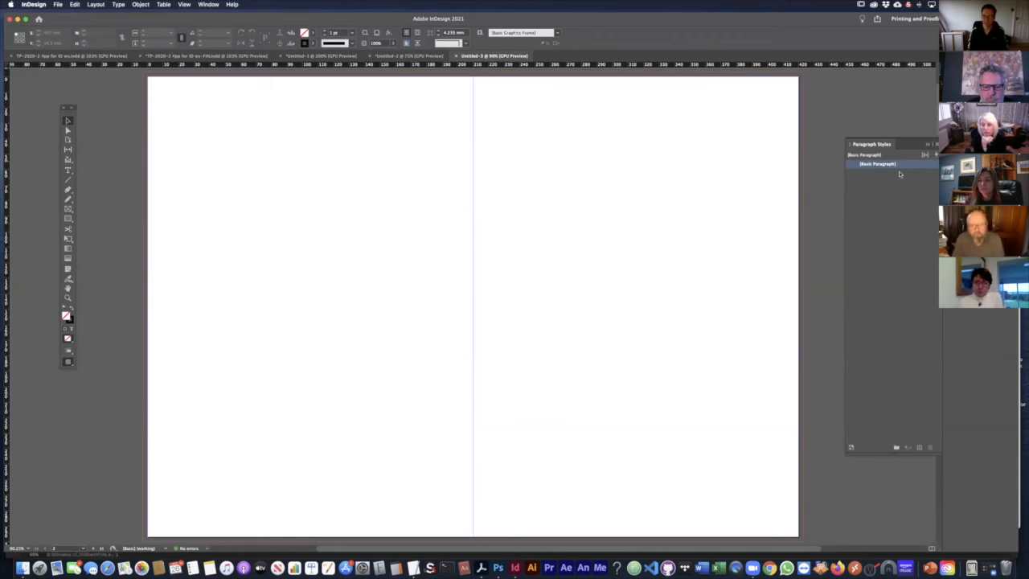
left_click(935, 144)
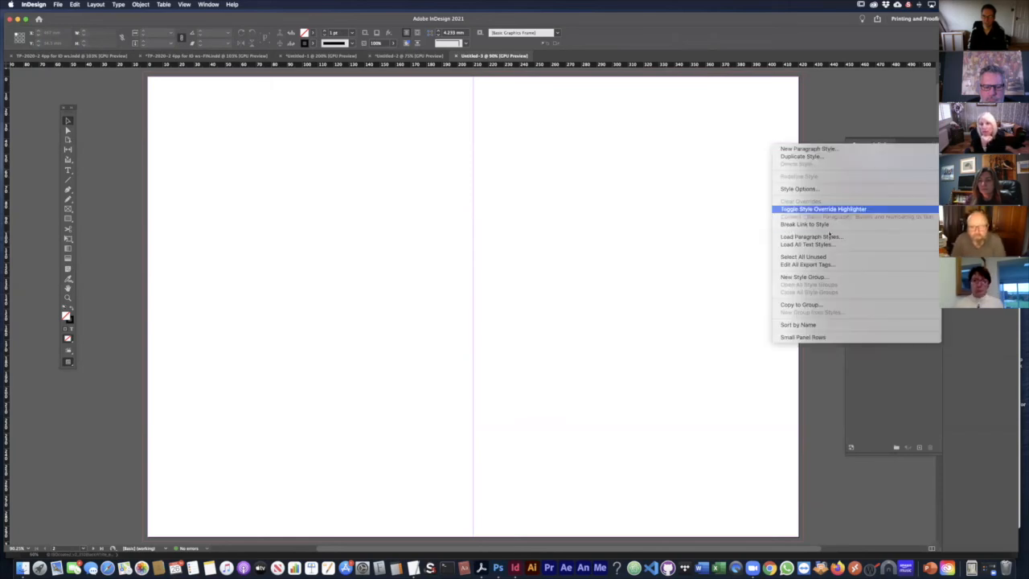
left_click(826, 235)
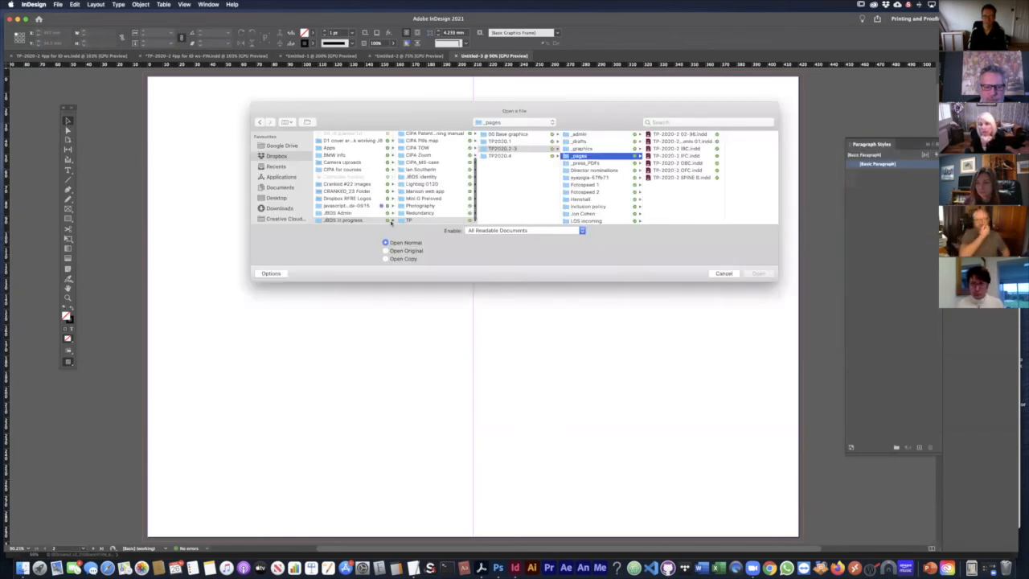
left_click(276, 198)
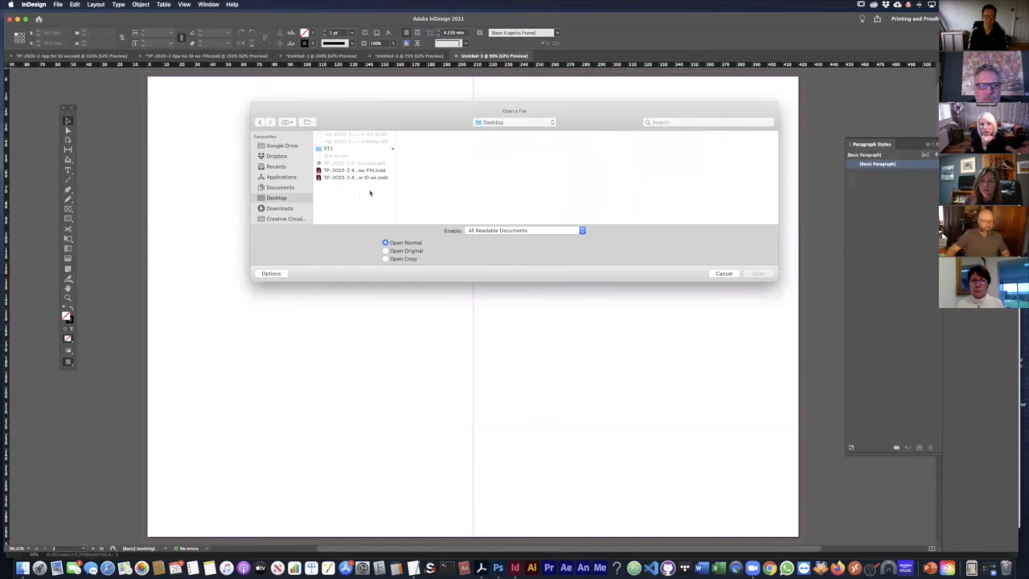
left_click_drag(394, 191, 469, 199)
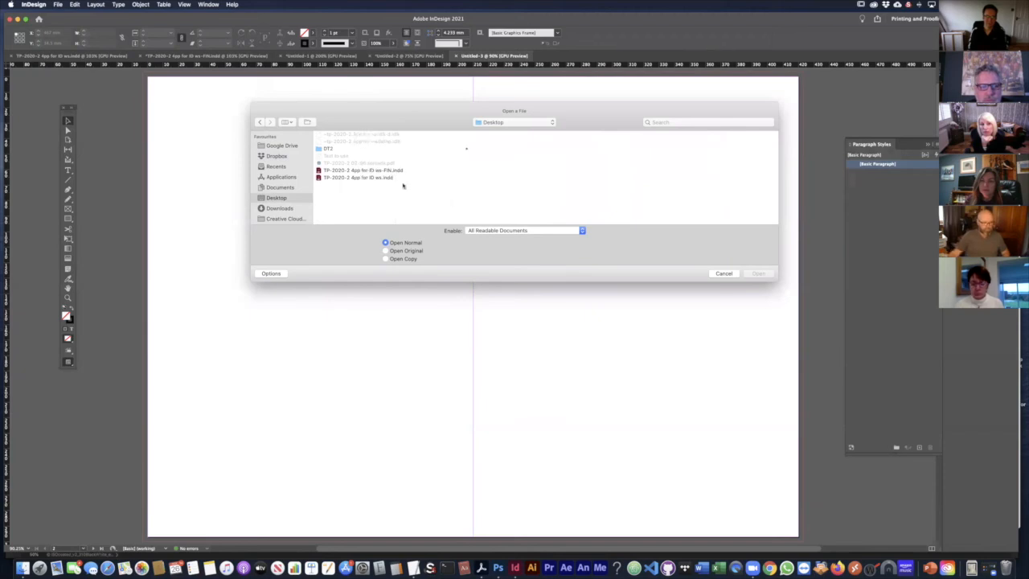
left_click(370, 178)
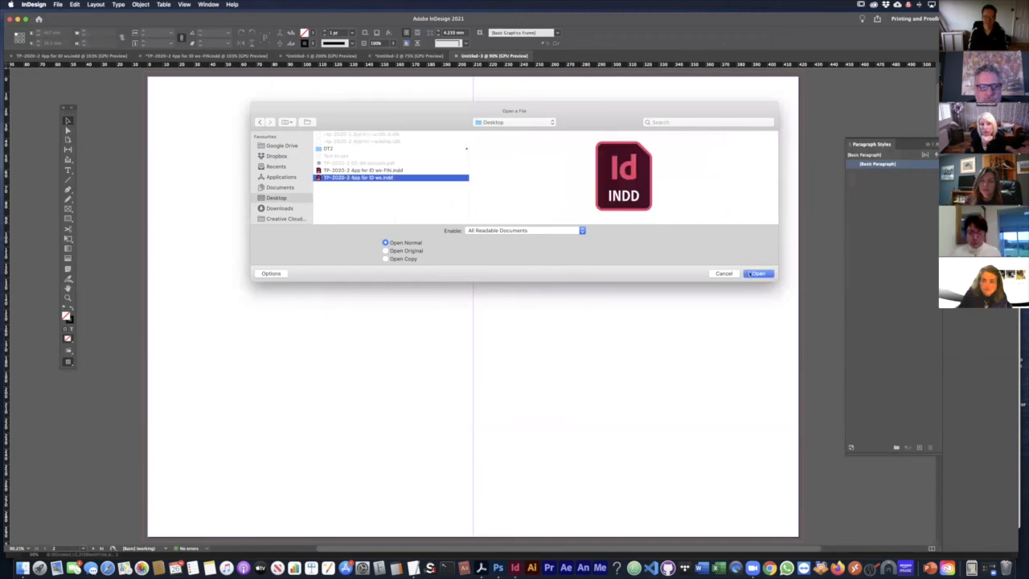
left_click(752, 273)
- Load only the 001 Drop cap para and 002 Body indent styles, leaving every other incoming style out
scroll(479, 262, "down", 10)
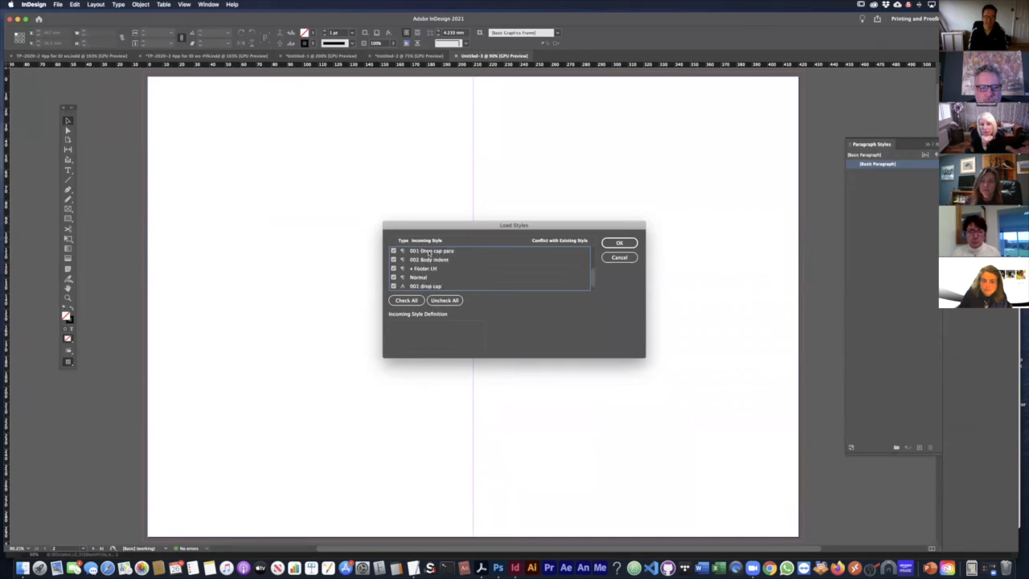
left_click(430, 253)
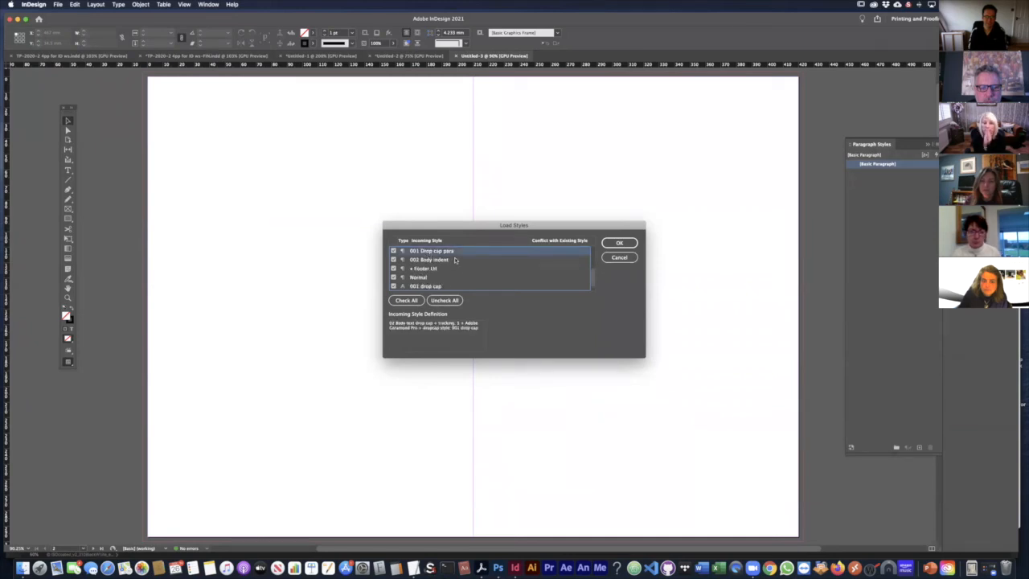
scroll(504, 264, "up", 10)
left_click(406, 300)
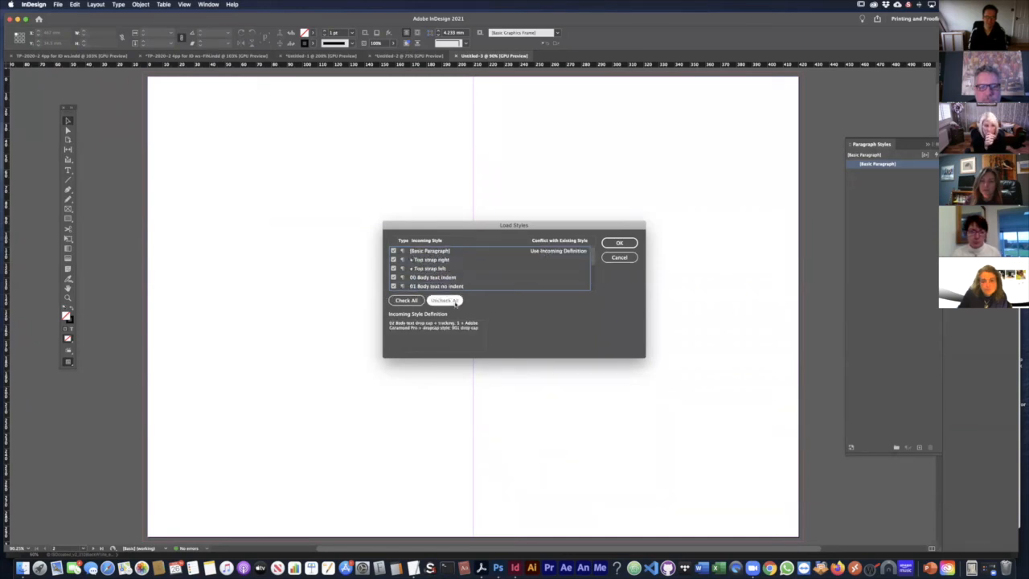
left_click(445, 300)
left_click(404, 301)
left_click(445, 300)
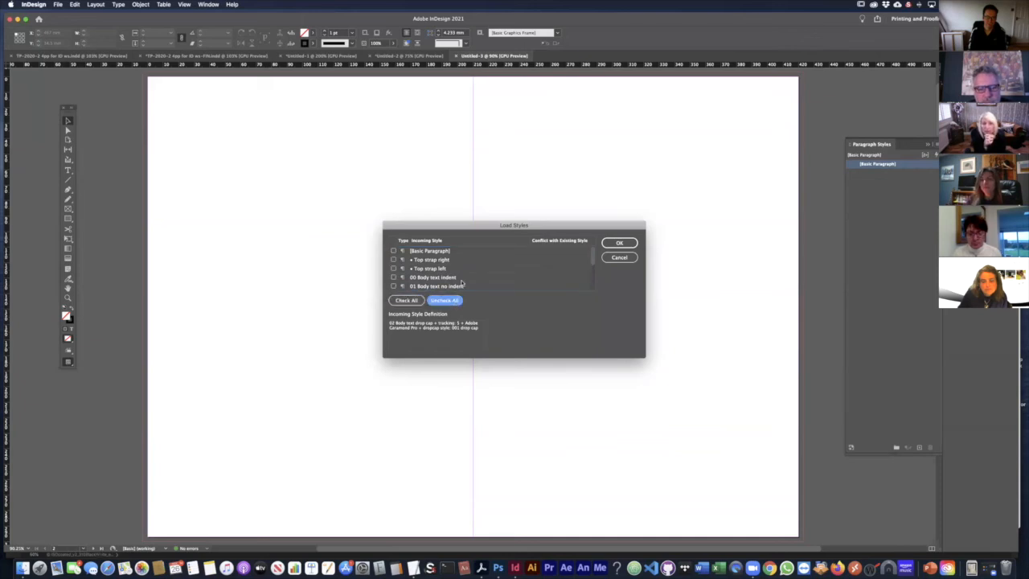
scroll(487, 275, "down", 4)
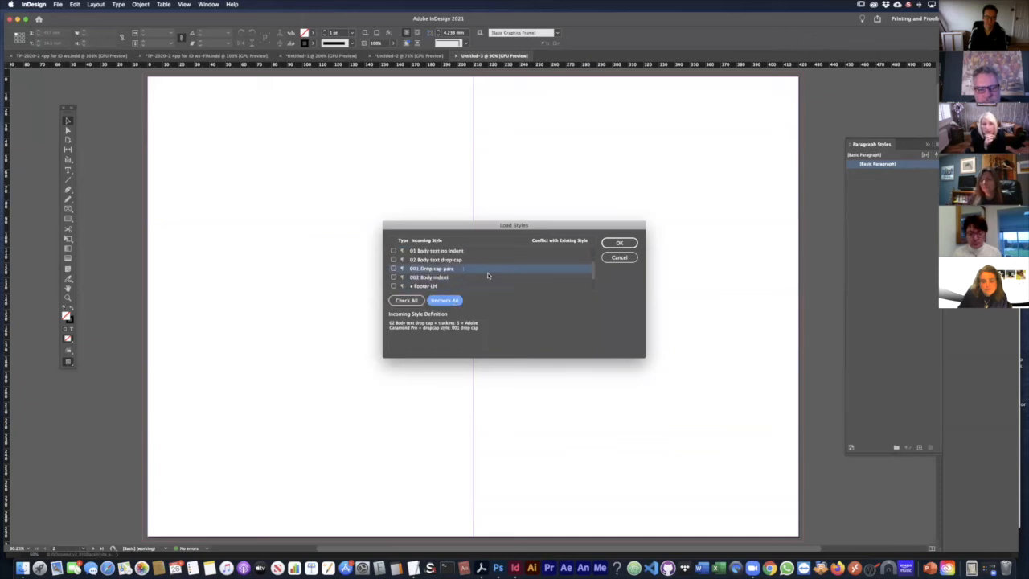
left_click(393, 268)
left_click(393, 278)
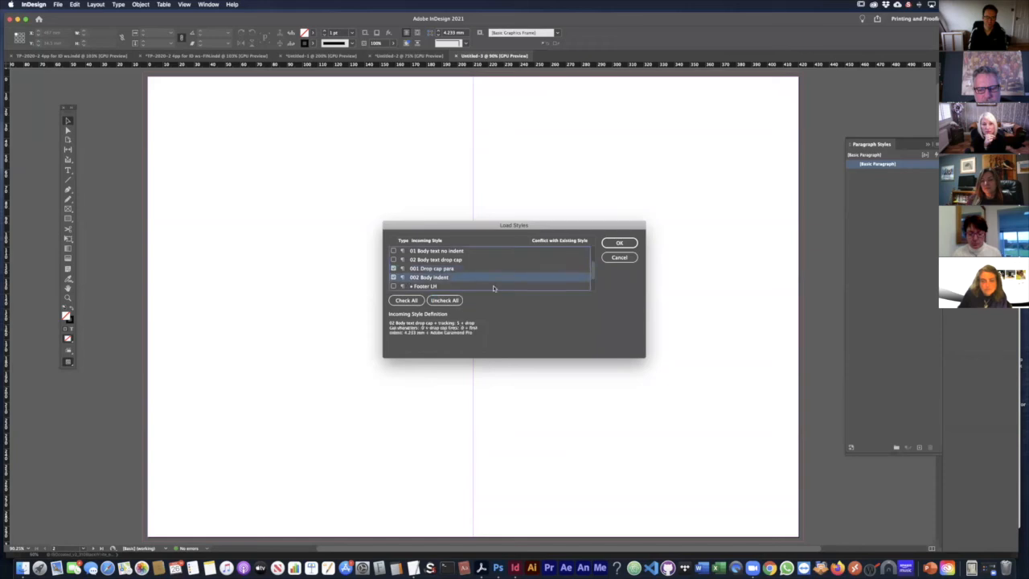
left_click(619, 243)
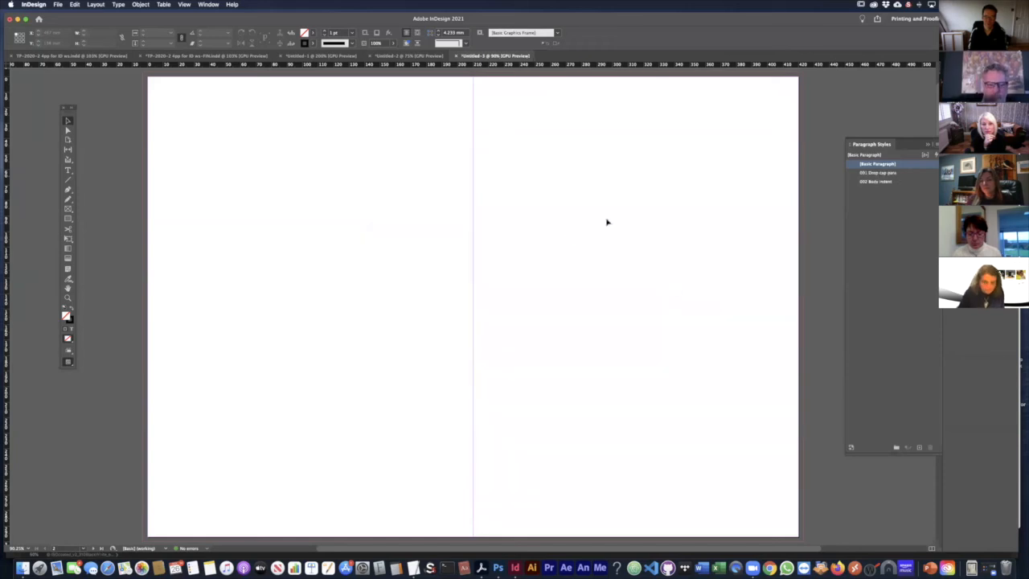
- Draw a tall text frame on the right-hand page and paste in all the text from the Text to use document in TextEdit
left_click(68, 170)
left_click_drag(548, 178, 700, 438)
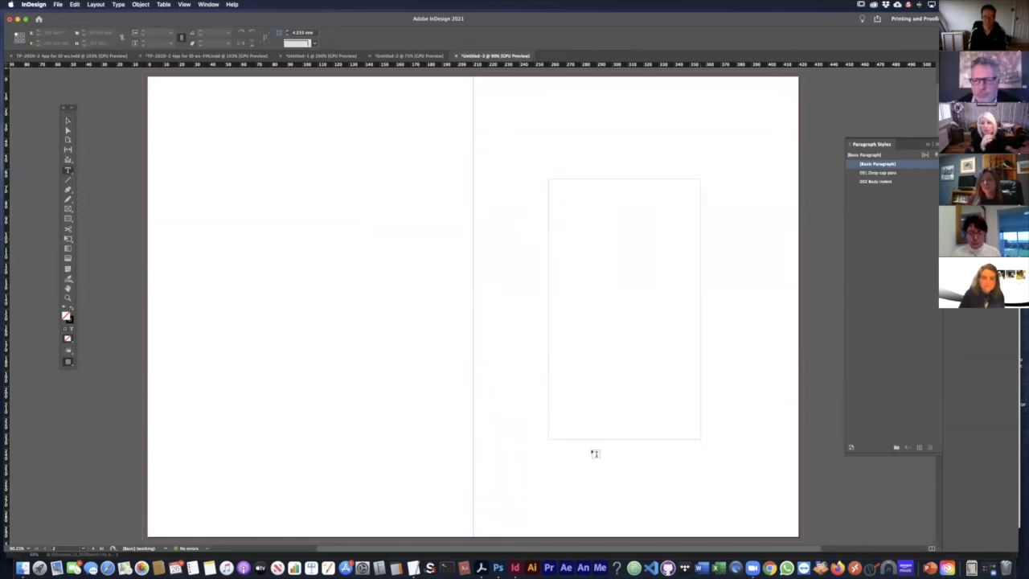
left_click(413, 567)
key("super+a")
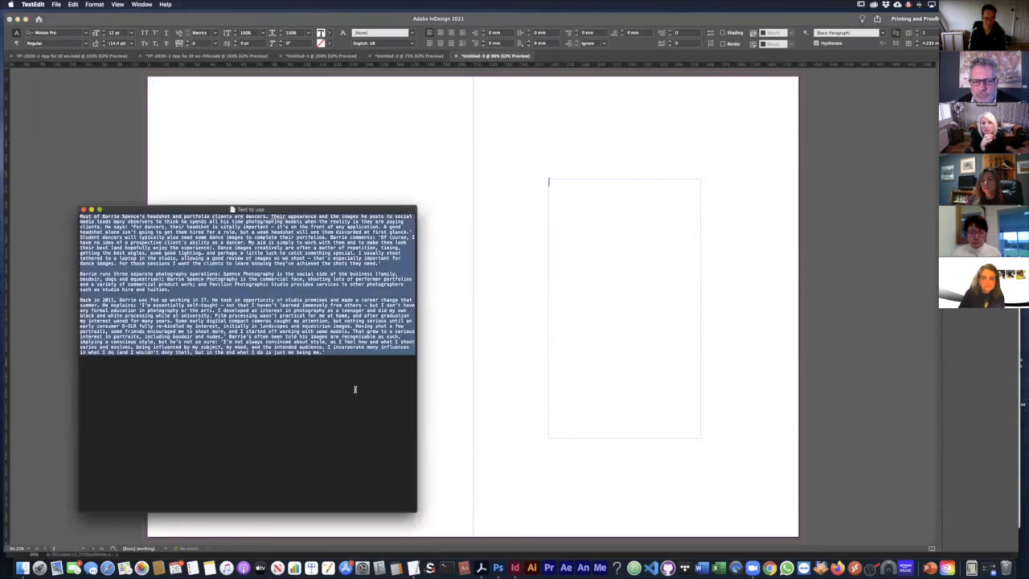
left_click(642, 327)
key("super+v")
- Try the 002 Body indent style on all the pasted text and settle on 001 Drop cap para
key("super+a")
left_click(889, 174)
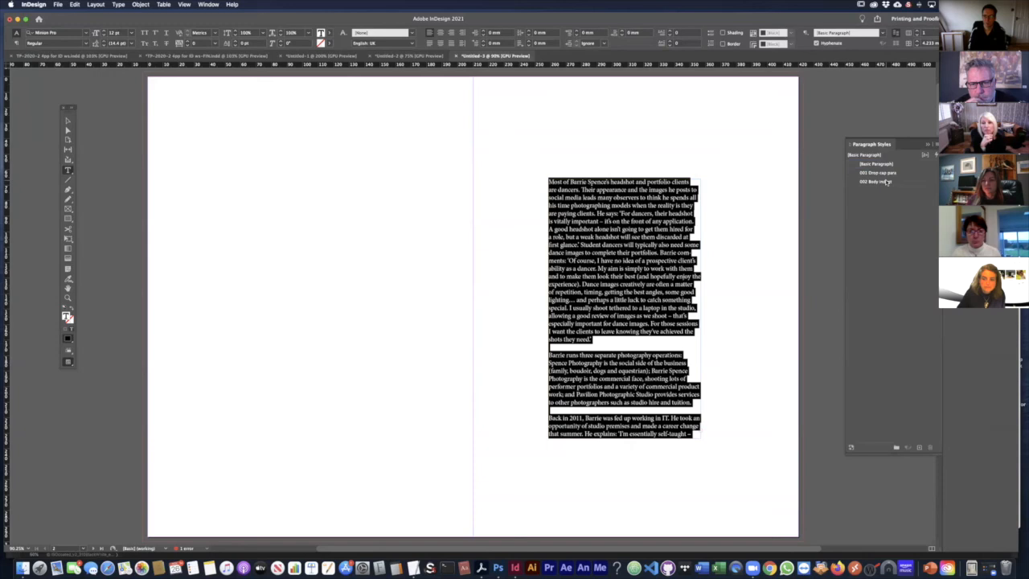
left_click(884, 181)
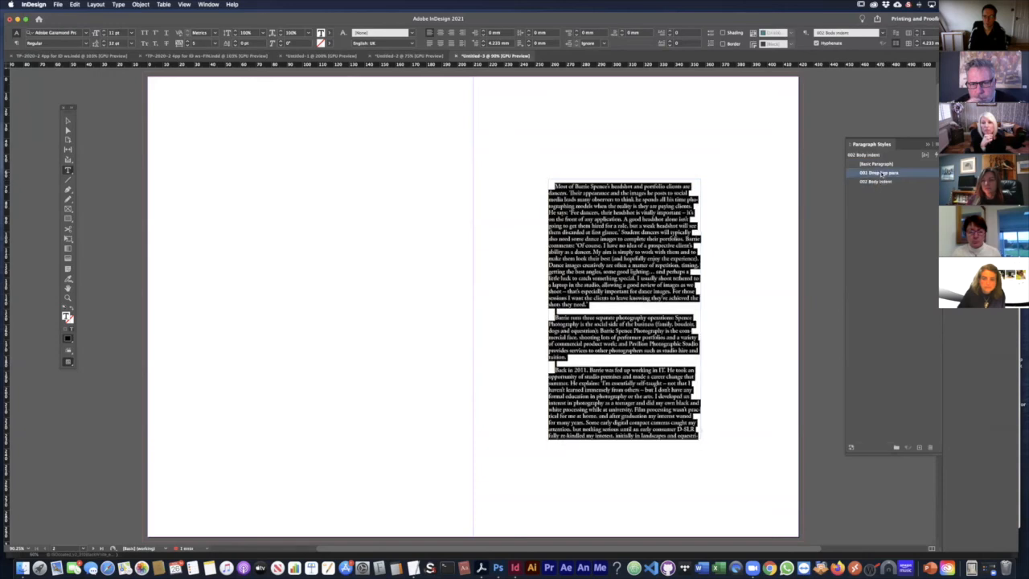
left_click(882, 173)
left_click(652, 252)
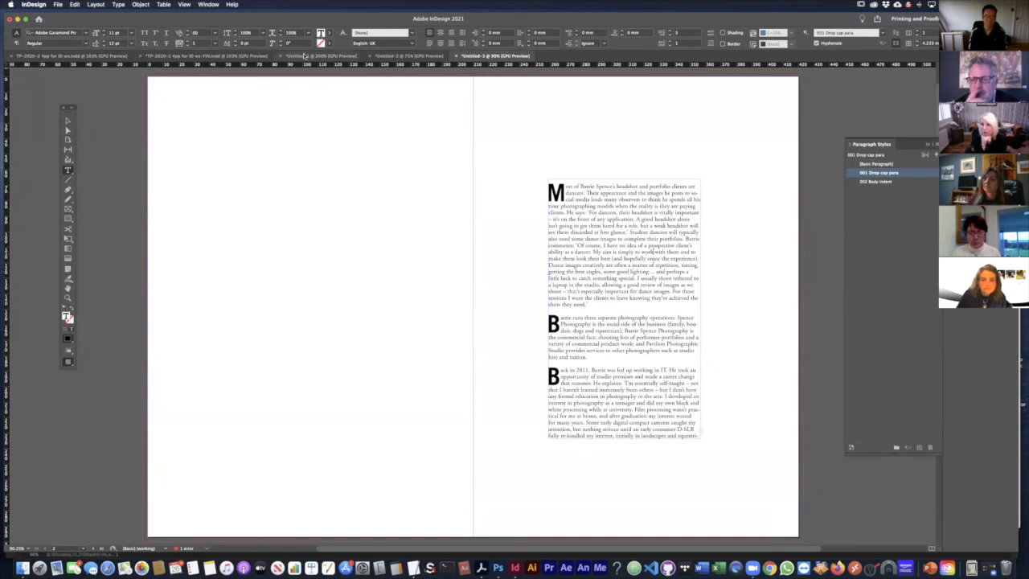
- Return to the magazine document and move the dancer photo from the pasteboard onto the left page at X -3 mm, Y -3 mm
left_click(107, 56)
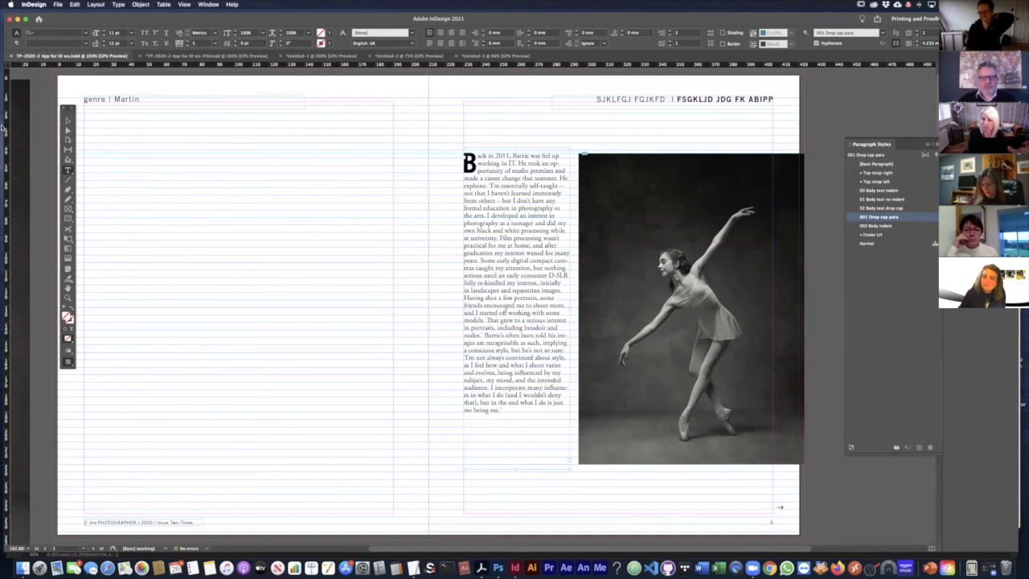
left_click(69, 121)
left_click_drag(192, 153, 273, 161)
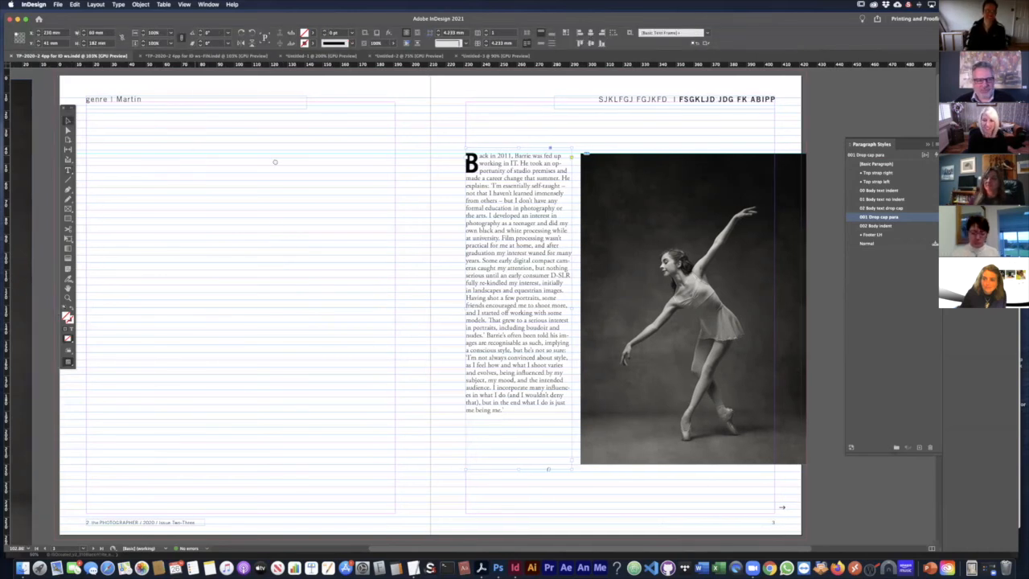
scroll(248, 185, "left", 5)
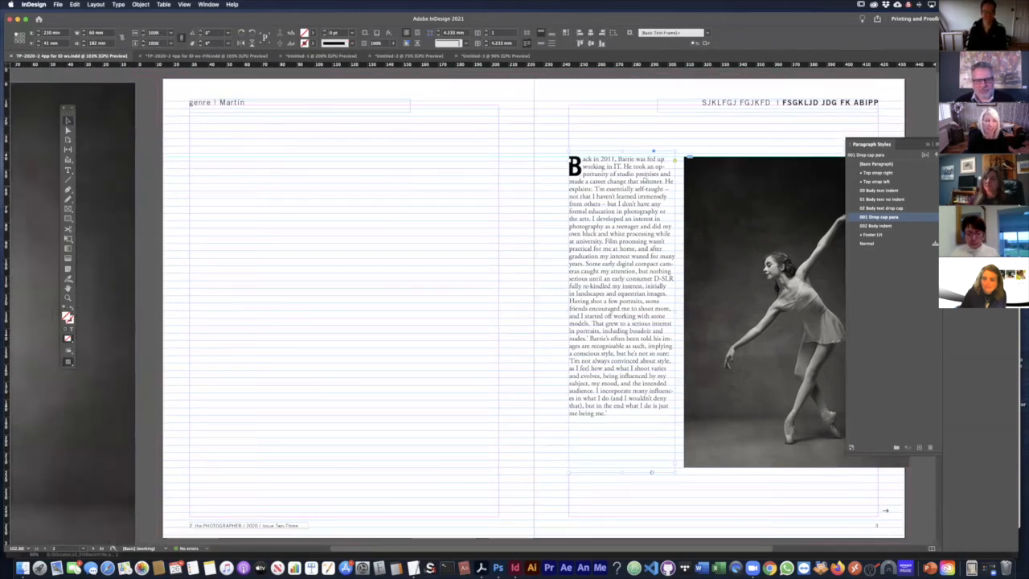
scroll(500, 157, "right", 1)
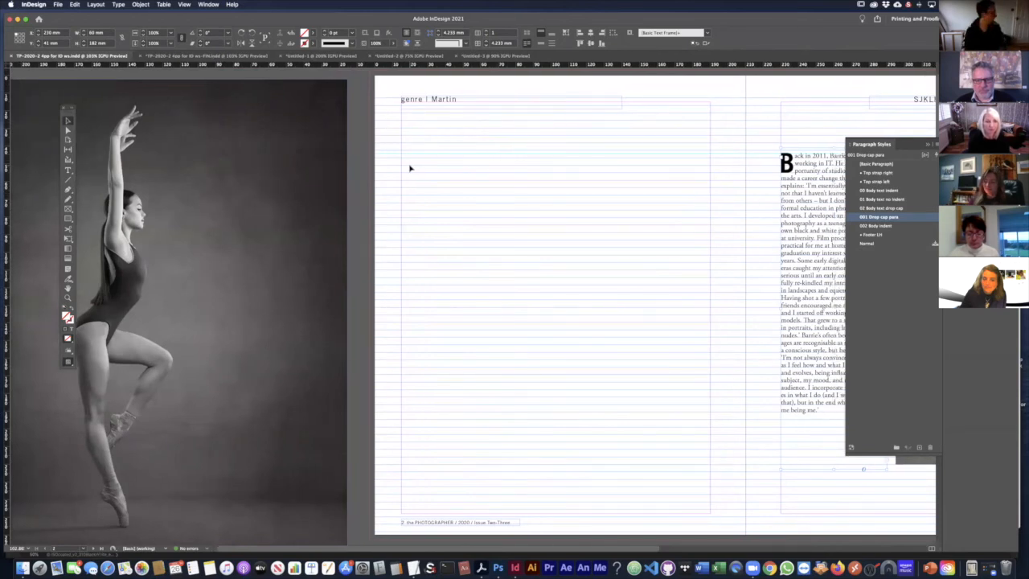
left_click_drag(310, 121, 715, 133)
left_click_drag(587, 165, 580, 143)
left_click_drag(655, 201, 605, 197)
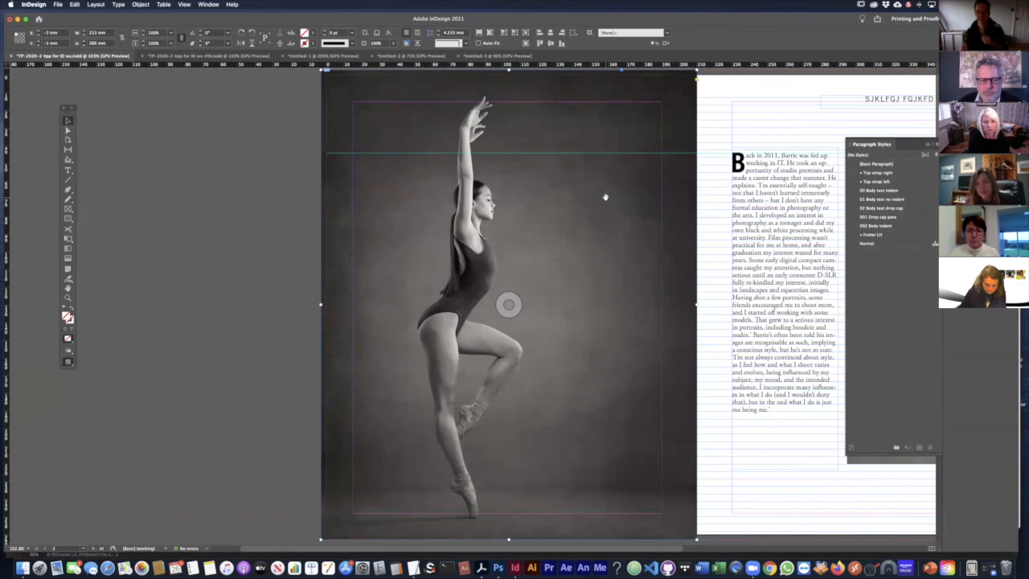
- Extend the dancer photo frame past the spine onto the facing page, to a width of about 220 mm
left_click(263, 119)
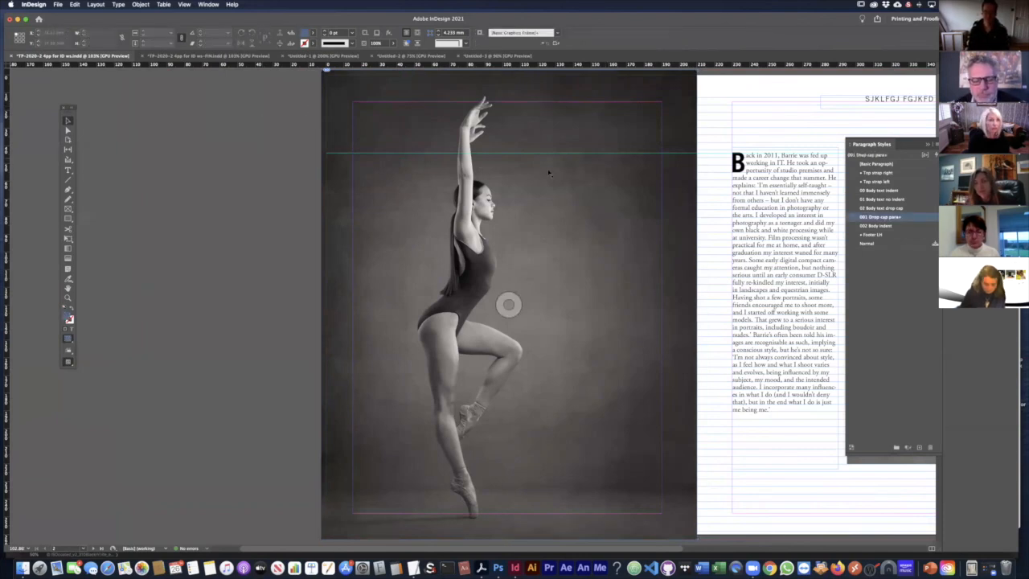
left_click(589, 178)
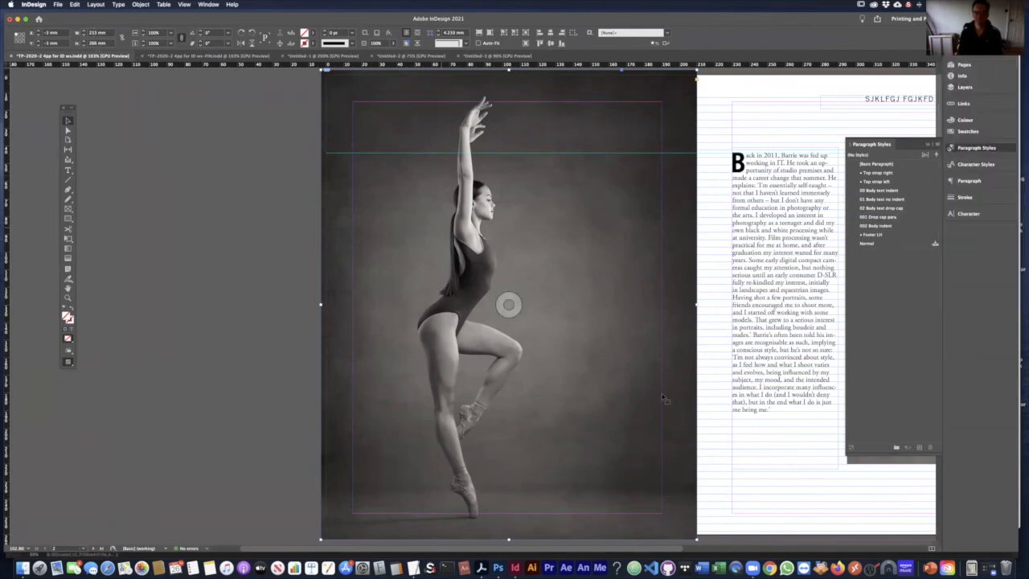
mouse_move(696, 304)
left_mouse_down()
mouse_move(681, 304)
mouse_move(709, 304)
left_mouse_up()
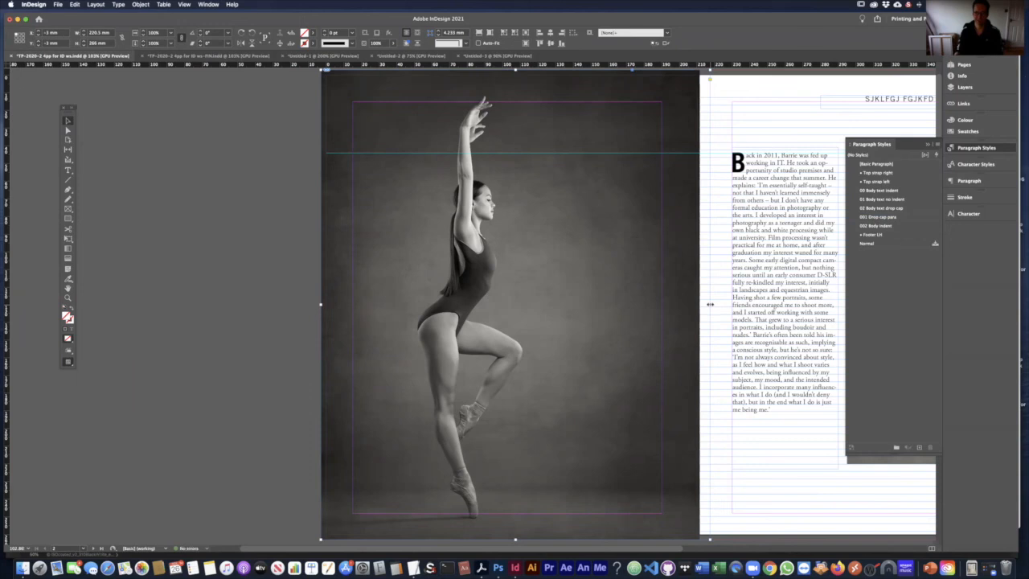
- Undo the last widening of the left-page dancer photo's frame and select the image inside the frame
key("super+z")
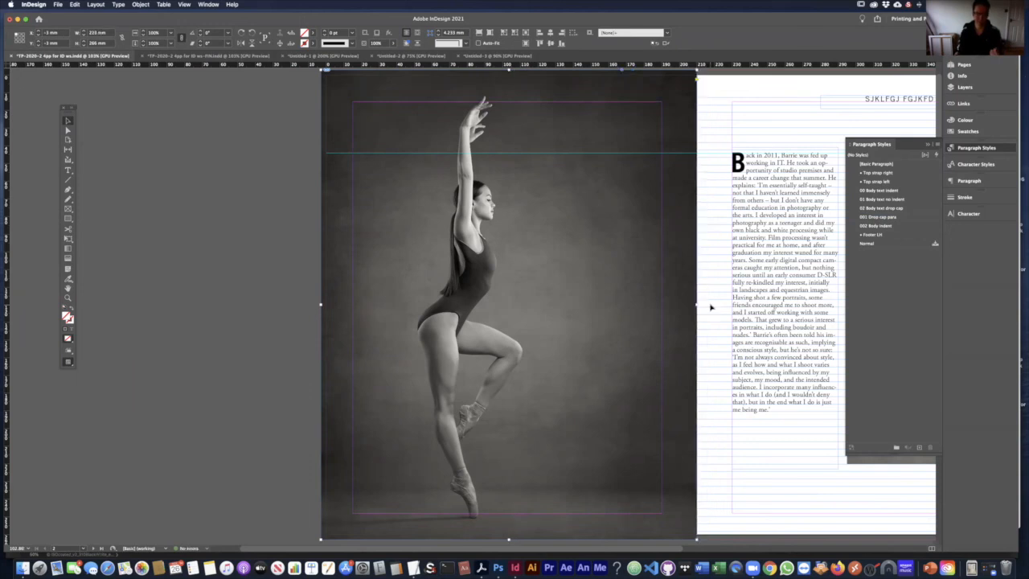
left_click(284, 271)
left_click(345, 190)
left_click(201, 224)
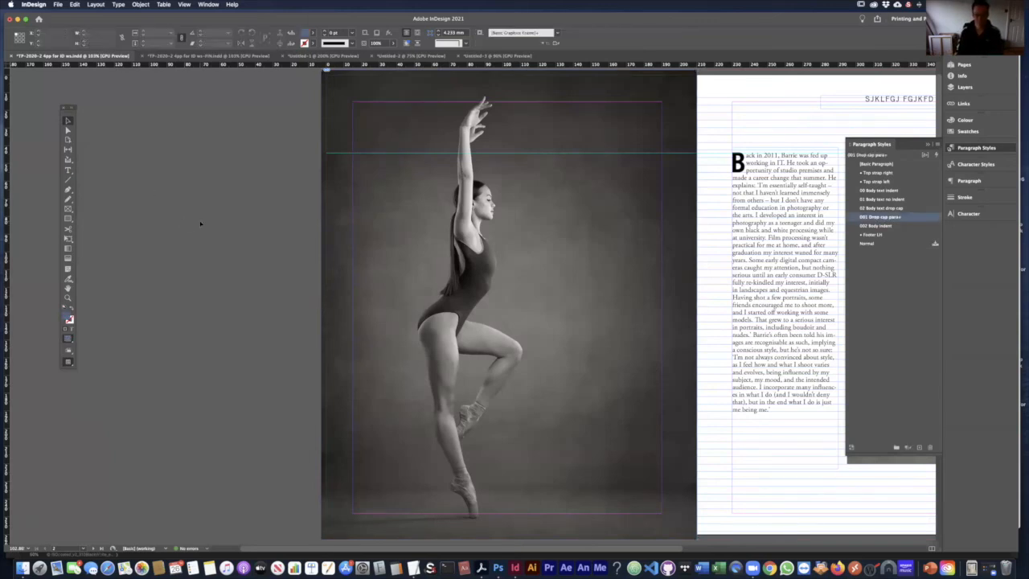
left_click(508, 303)
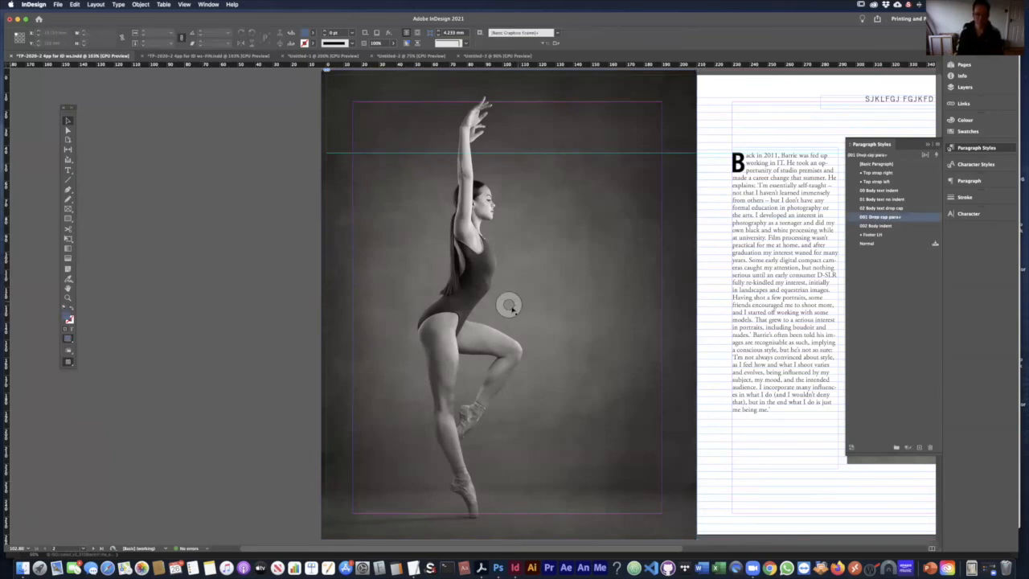
left_click(438, 286)
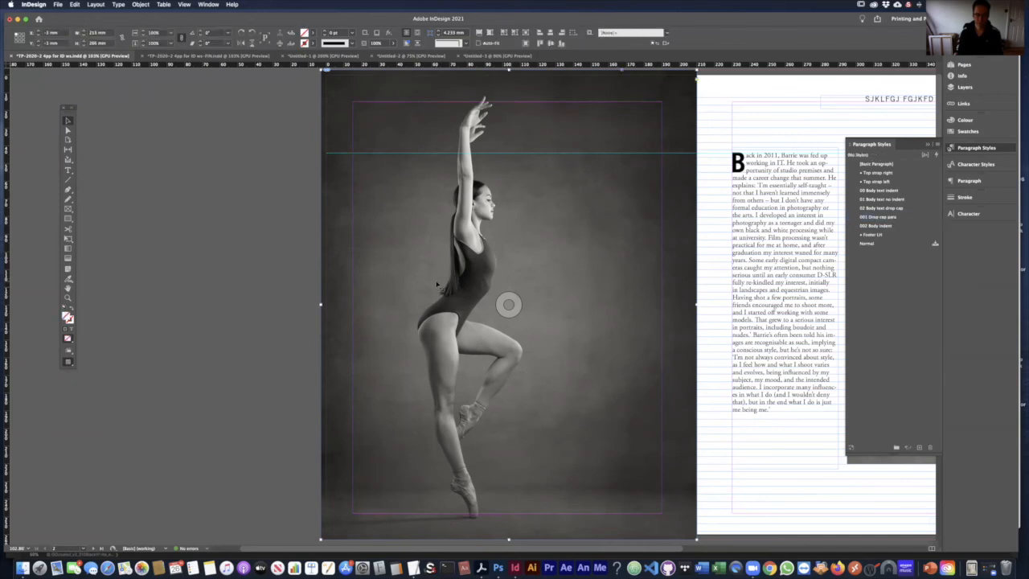
left_click(509, 305)
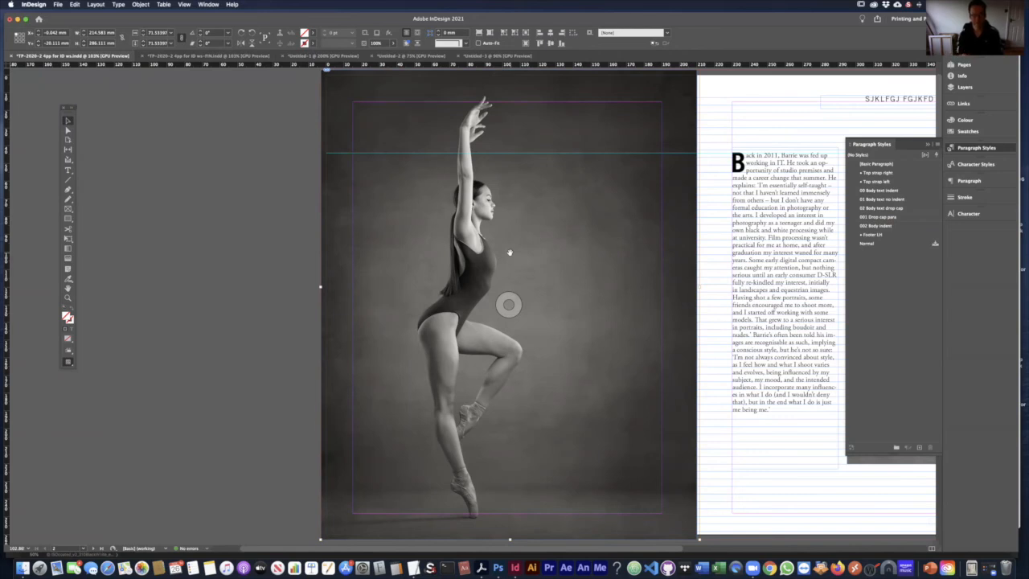
- Switch to Photoshop and check the left-page dancer photo's dimensions and resolution in the Image Size settings
key("super+1")
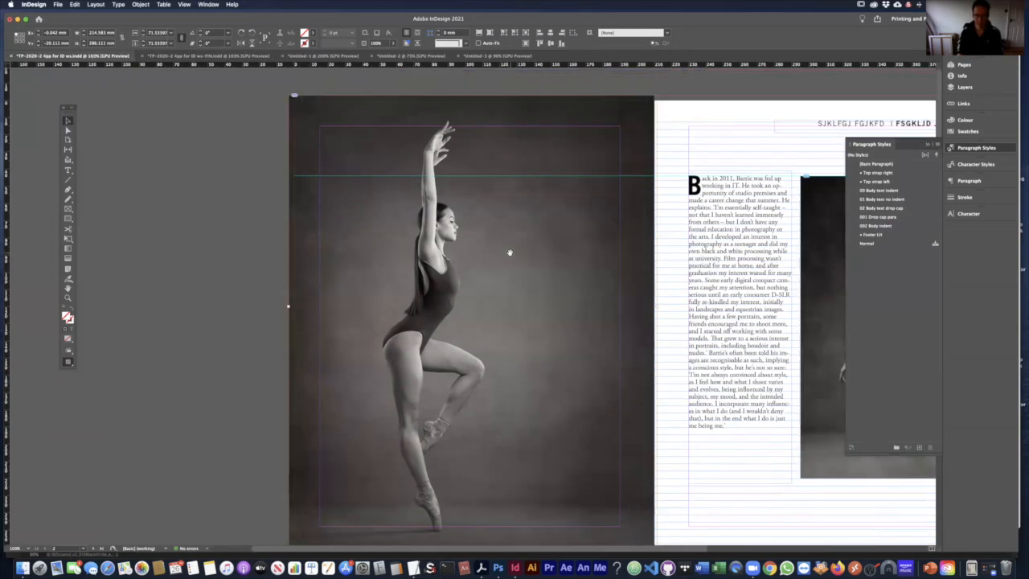
left_click(500, 568)
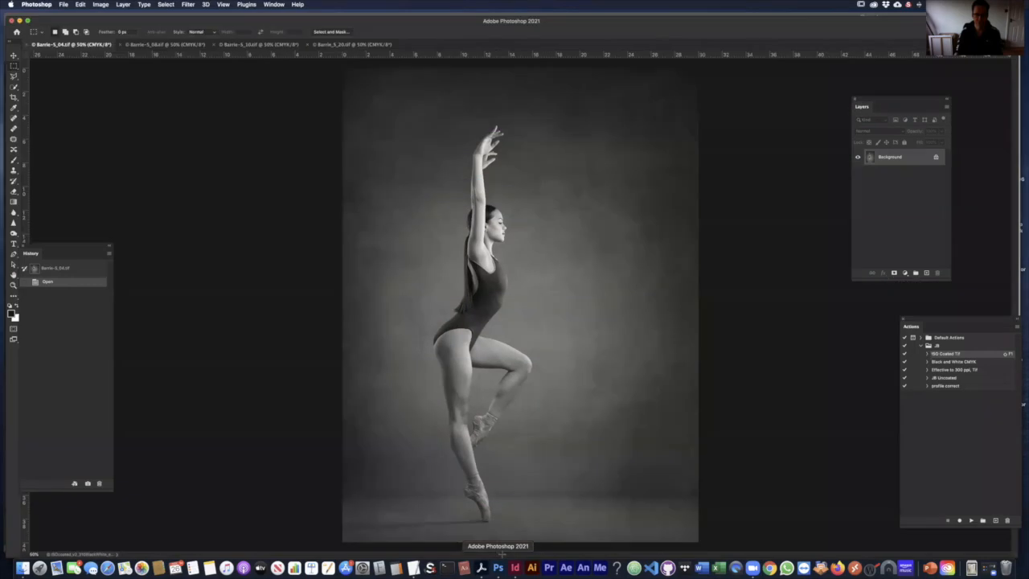
key("super+alt+i")
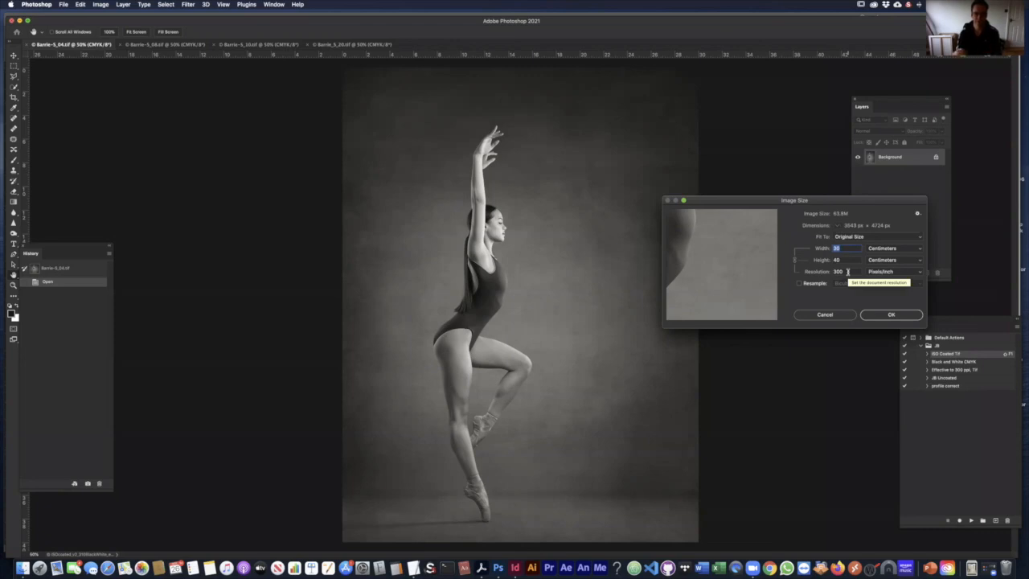
- Return to InDesign and examine the left-page photo's link information, widening the link list to show format, ICC profile and effective resolution
key("super+Tab")
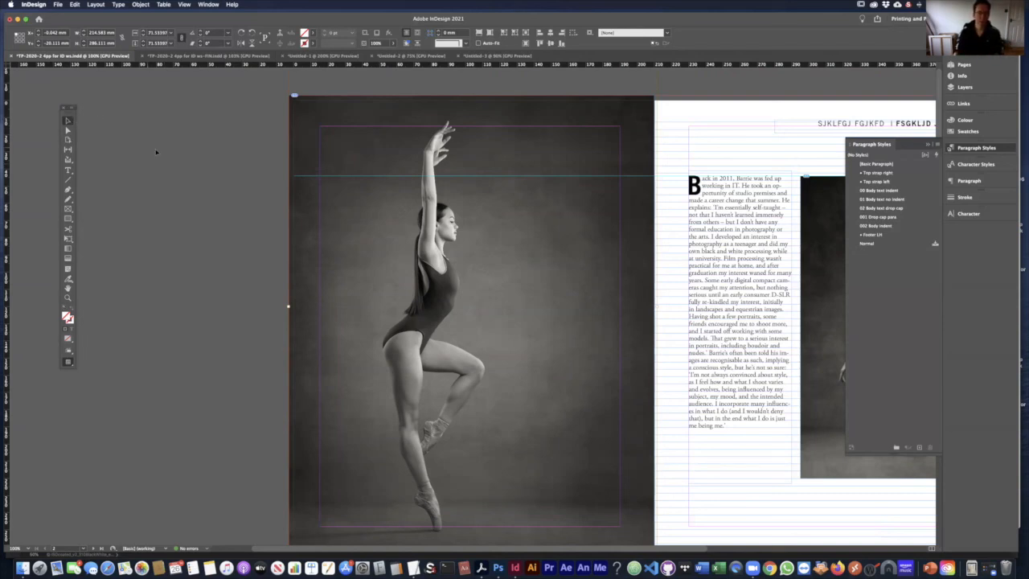
left_click(157, 151)
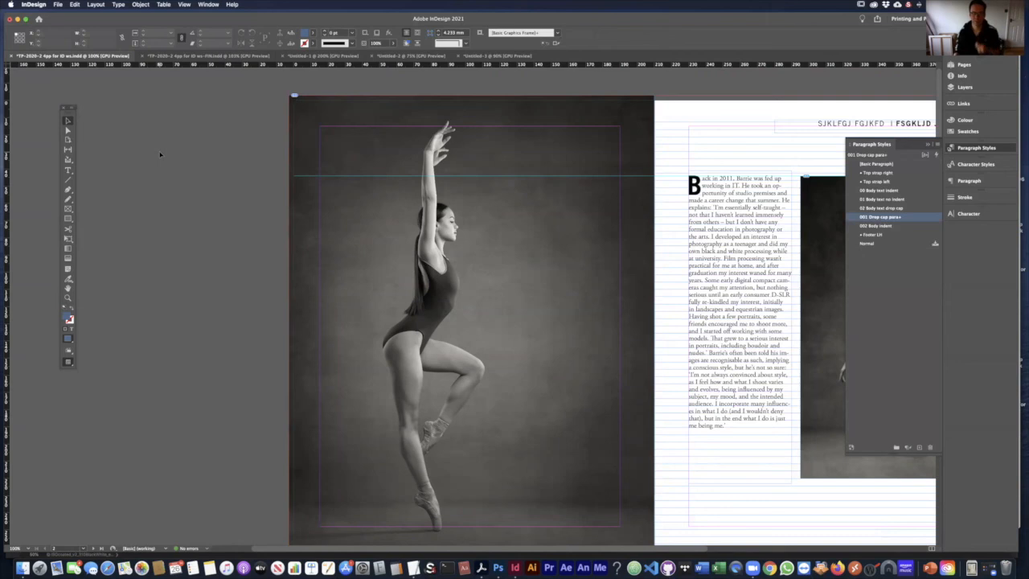
left_click(471, 320)
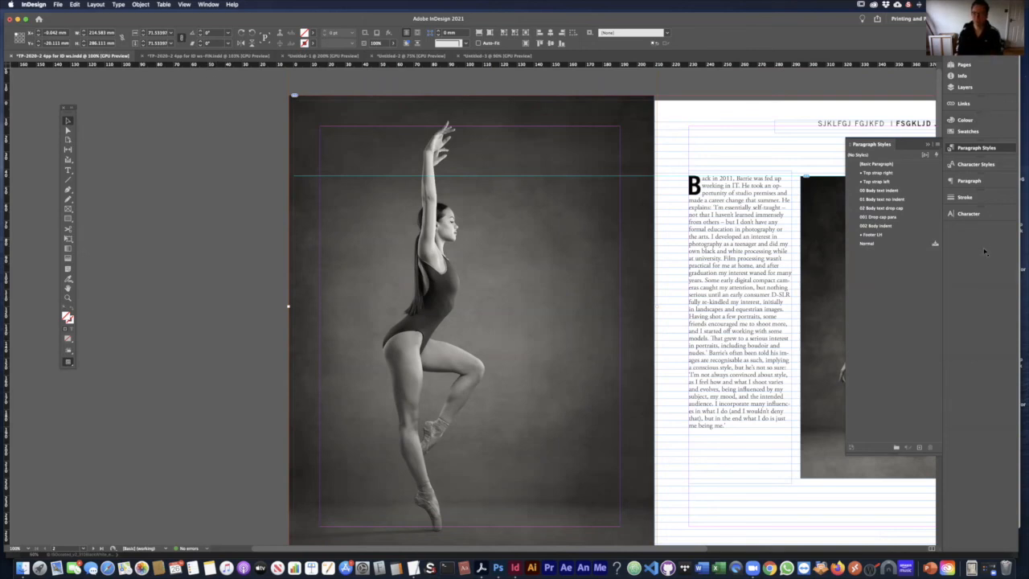
left_click(967, 104)
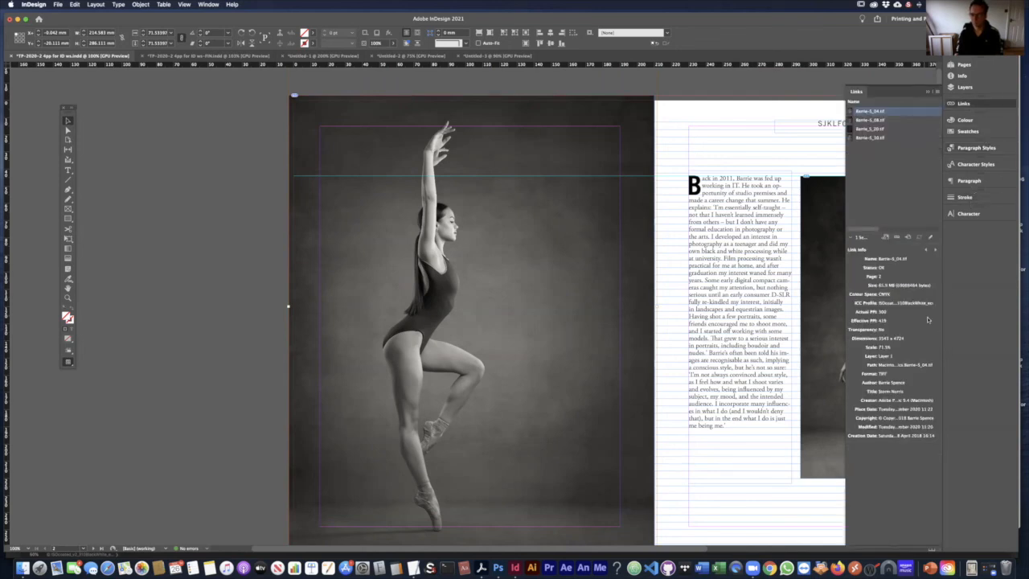
left_click_drag(846, 166, 642, 156)
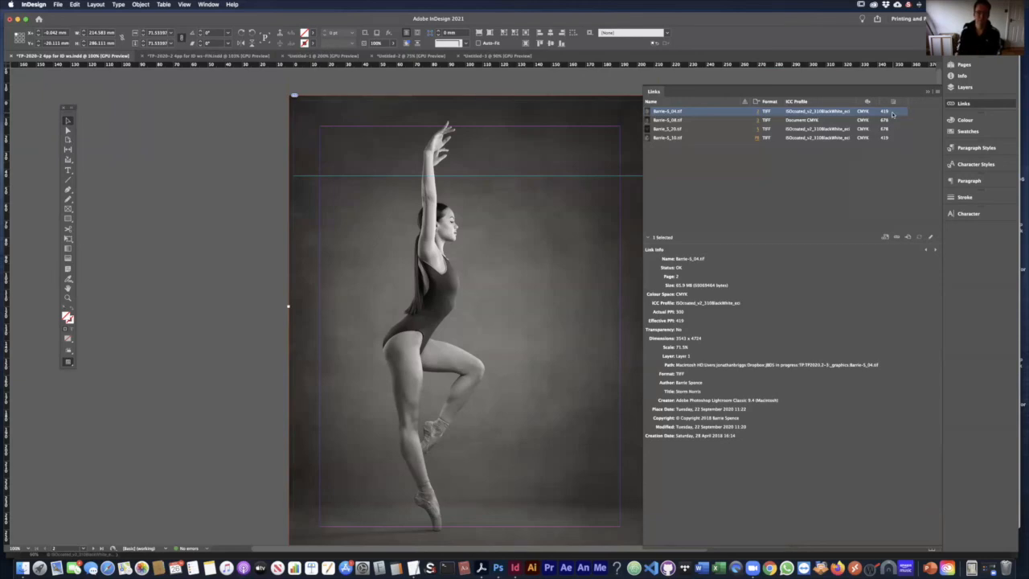
- Try to shift the left-page dancer image sideways inside its frame and undo the move
left_click(472, 321)
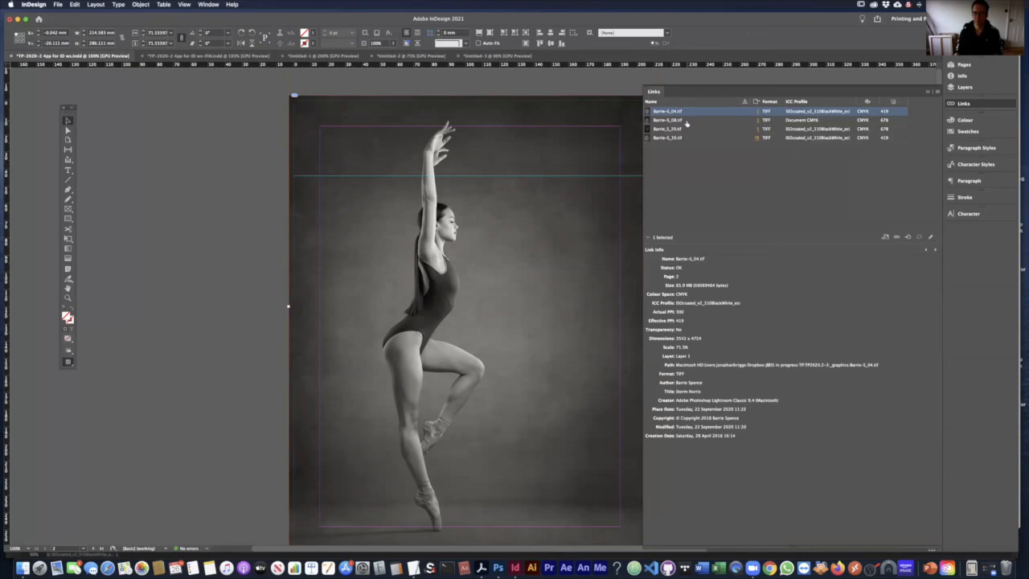
left_click_drag(581, 225, 318, 215)
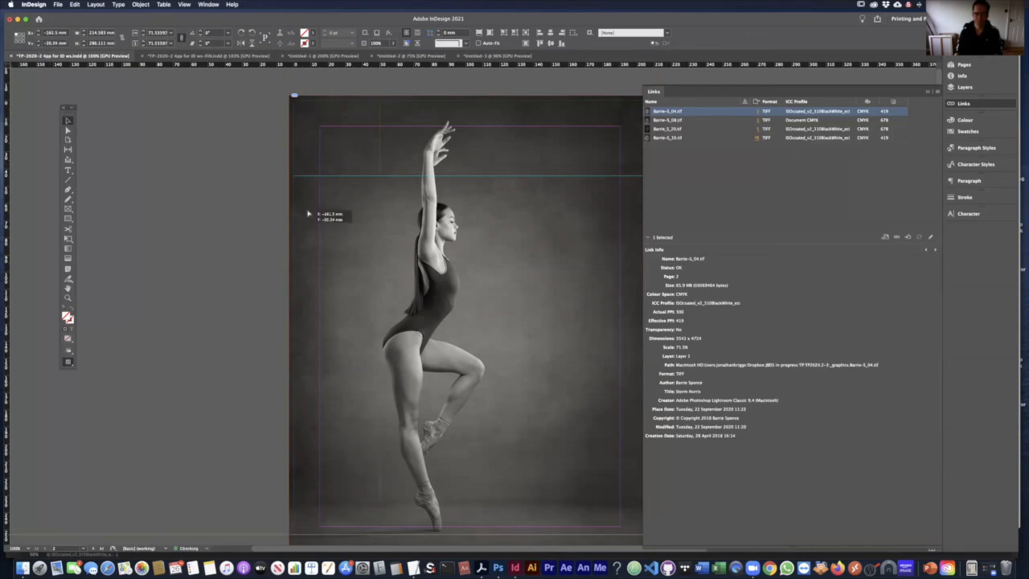
key("super+z")
- Select the right-page dancer photo and check its source file's dimensions and resolution in Photoshop's Image Size settings
scroll(480, 231, "right", 5)
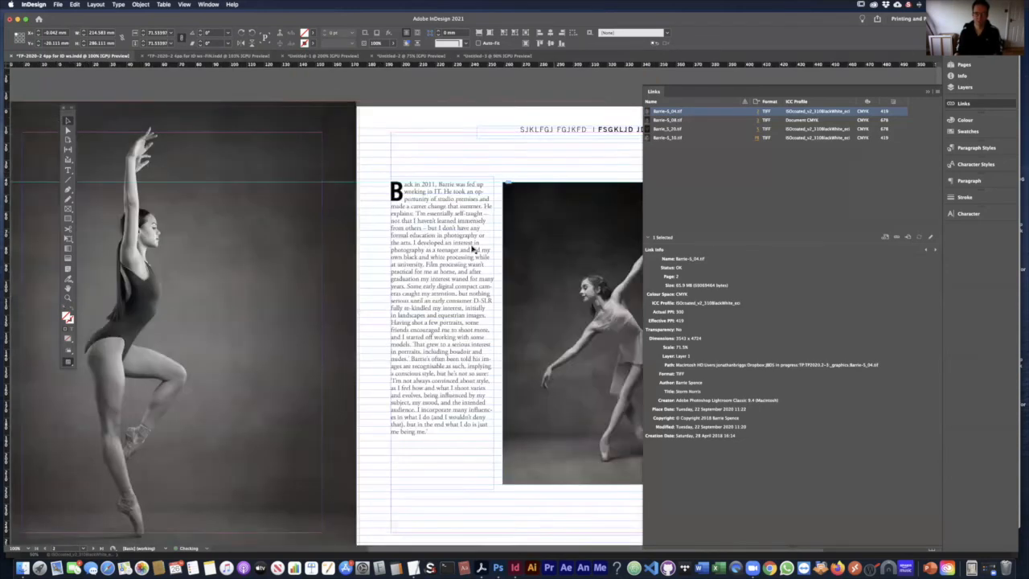
left_click(479, 232)
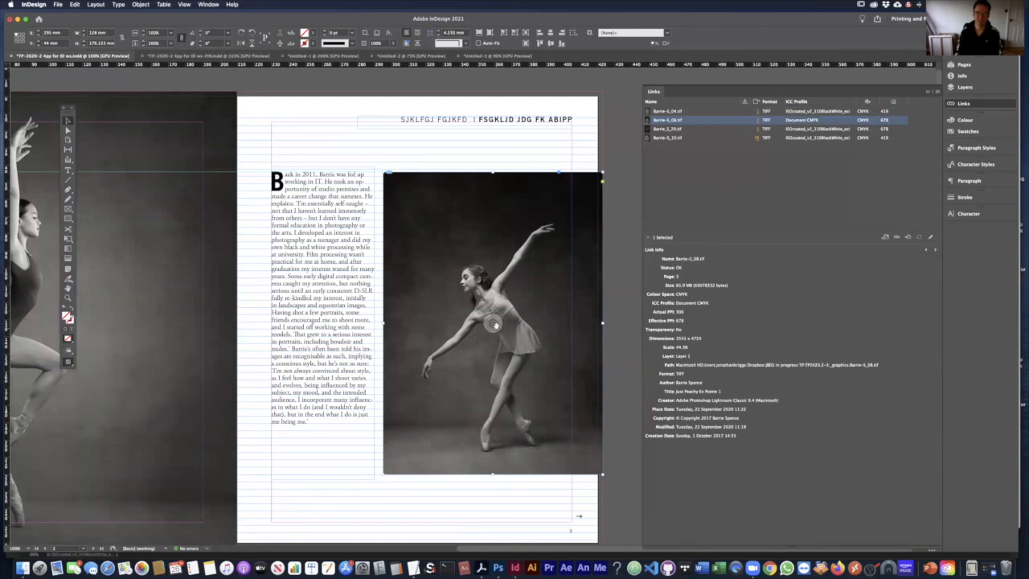
left_click(497, 568)
left_click(878, 316)
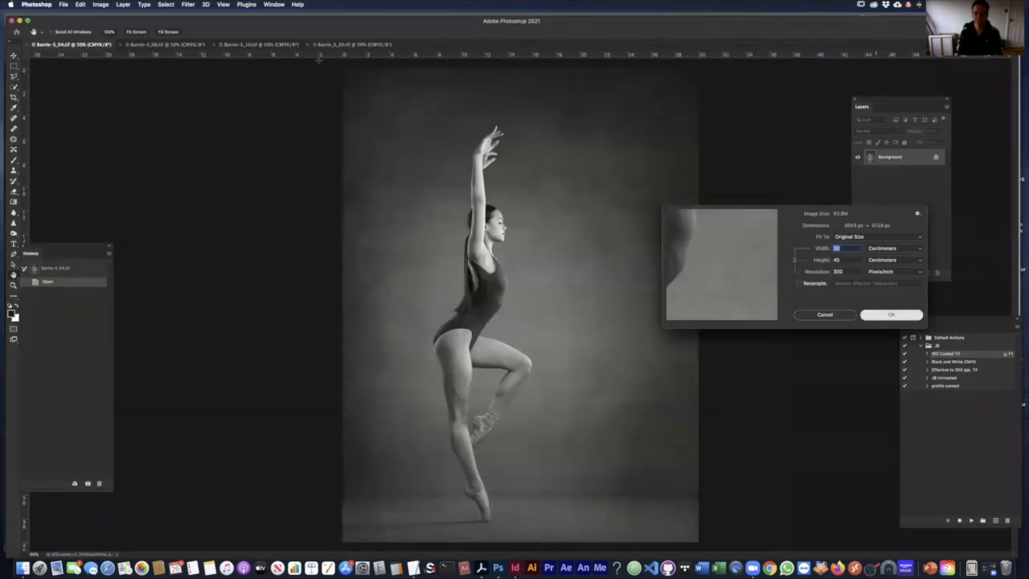
left_click(336, 46)
left_click(285, 45)
left_click(196, 45)
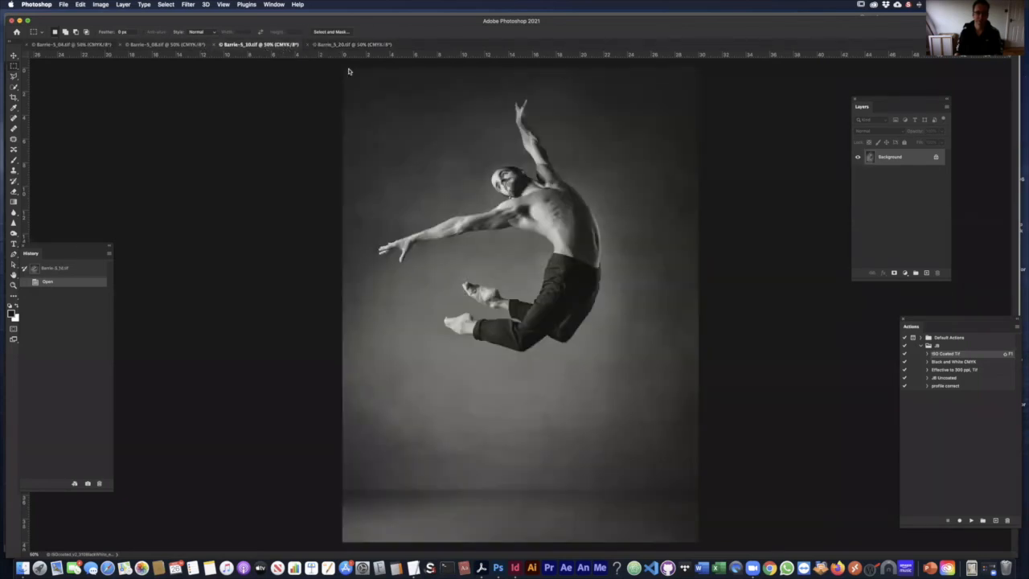
key("super+alt+i")
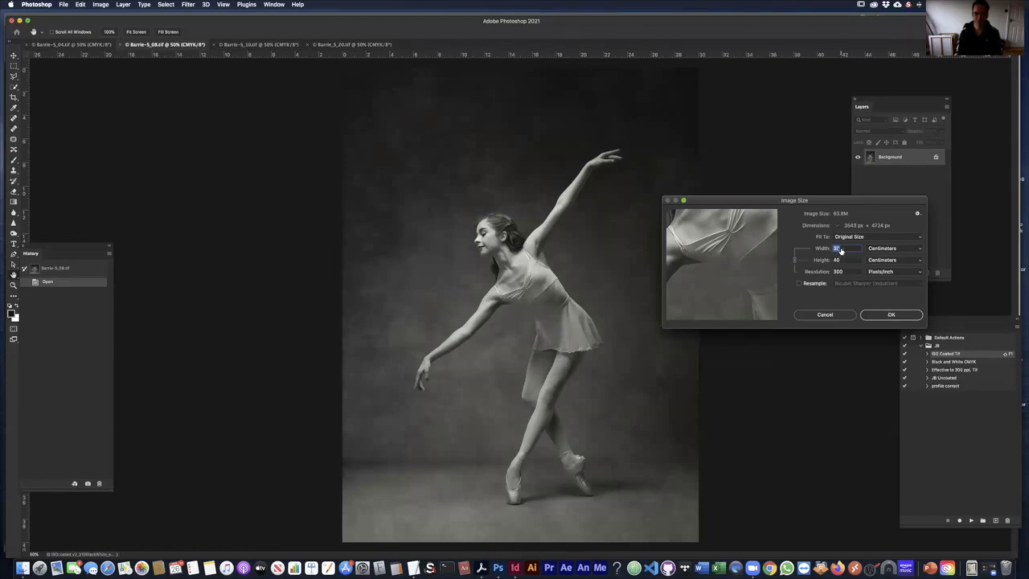
- Return to InDesign and compare the right-page photo's actual and effective resolution in its link information
key("super+Tab")
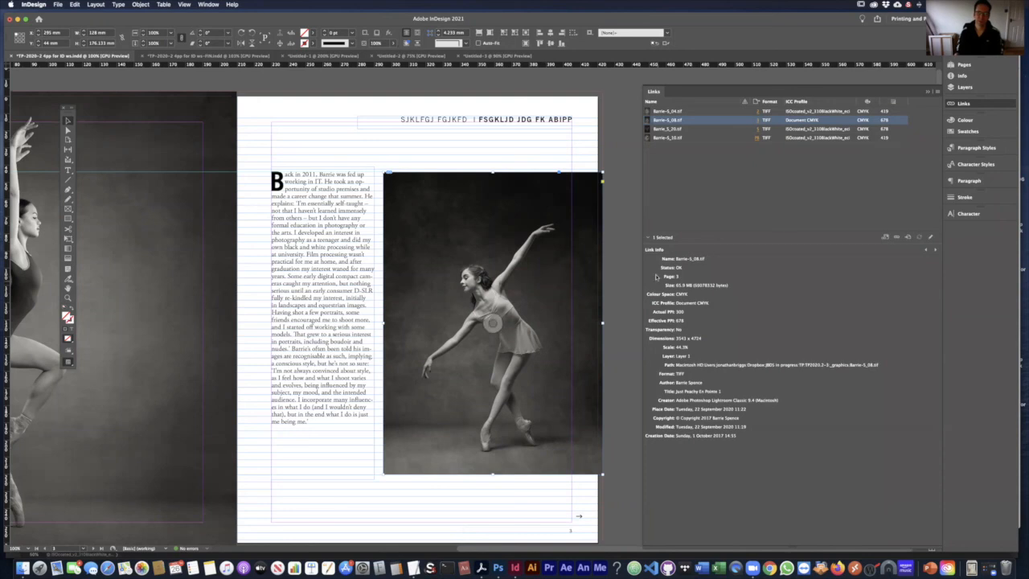
left_click(615, 277)
left_click(540, 247)
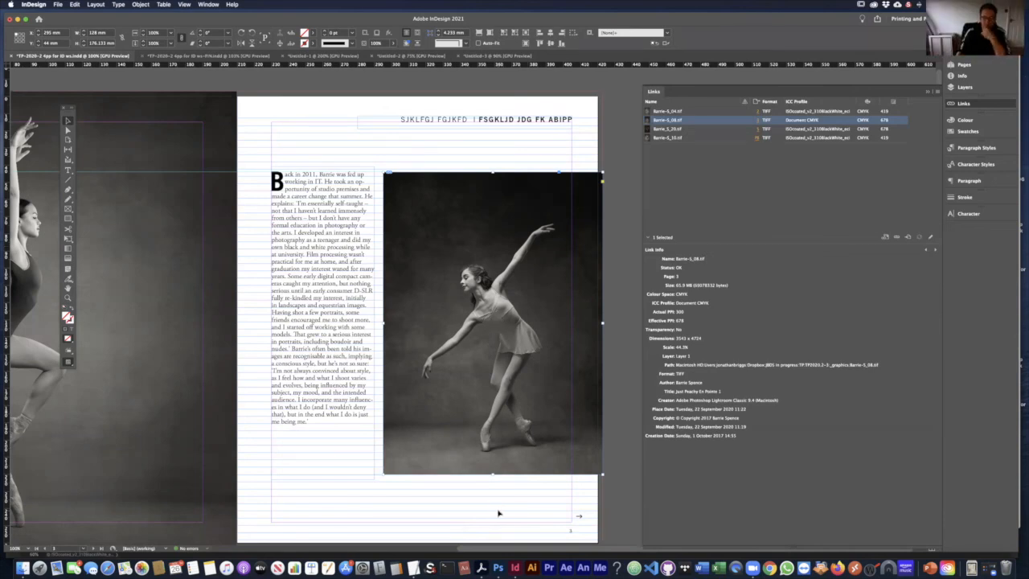
- In Photoshop, set the right-page photo's resolution to 400 pixels/inch without resampling, turn on Resample with Bicubic Sharper (reduction), apply and save
left_click(499, 567)
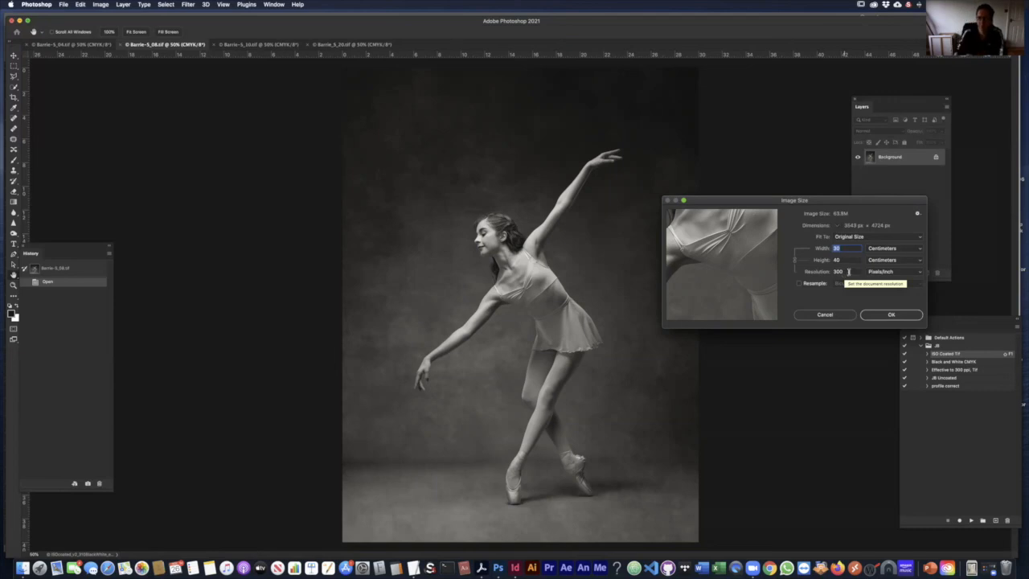
left_click_drag(850, 201, 778, 215)
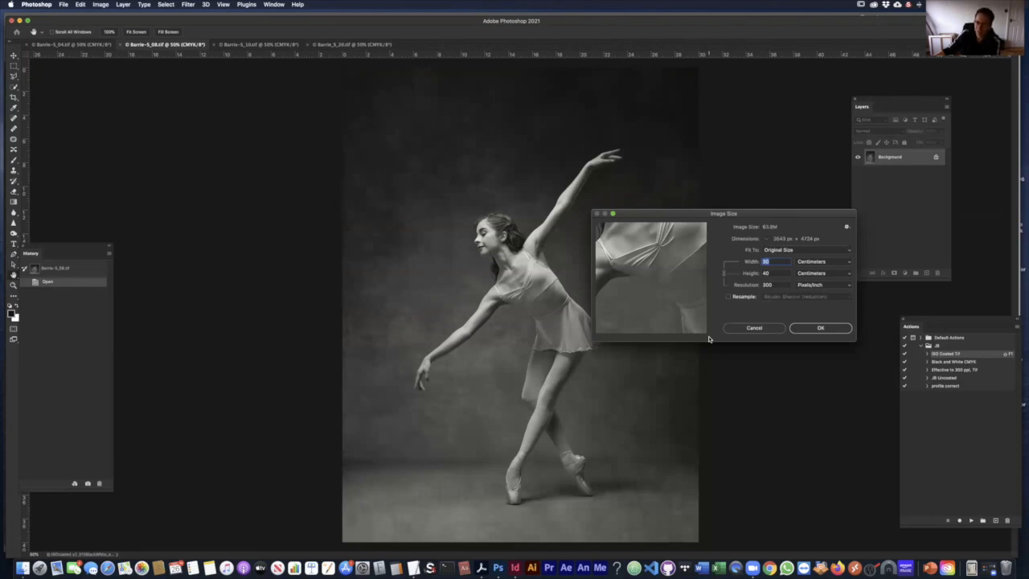
double_click(782, 284)
type("400")
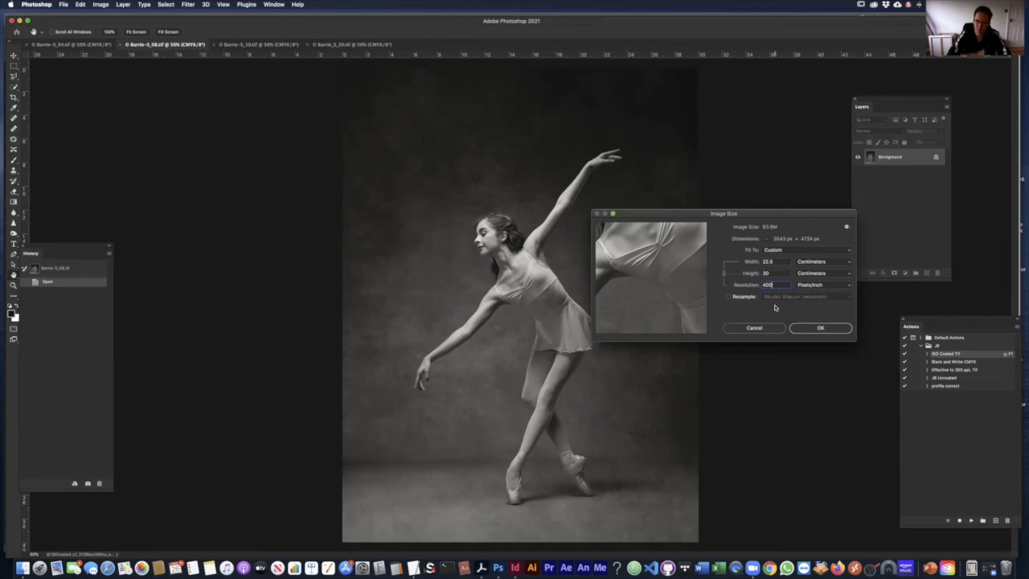
left_click(744, 298)
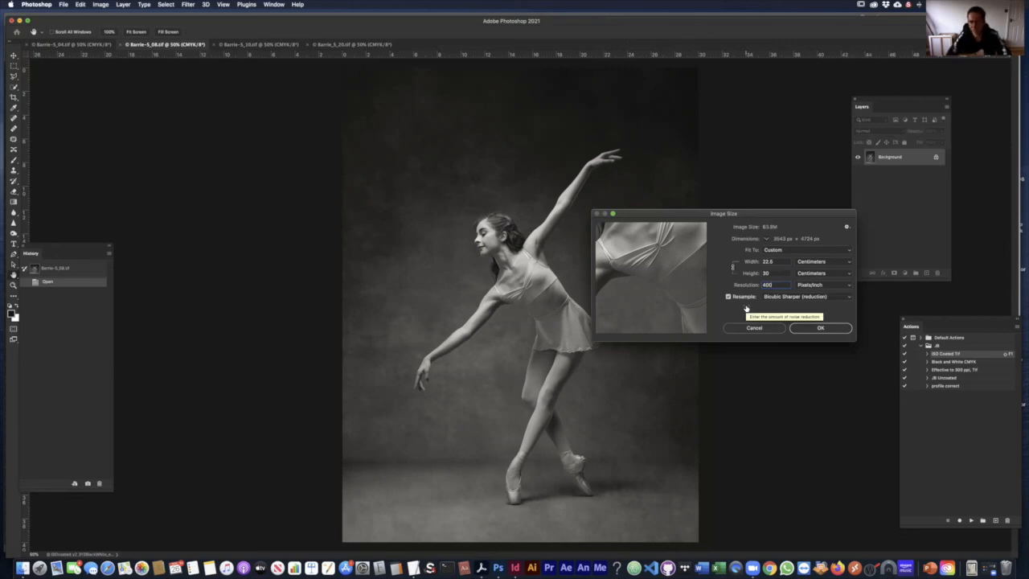
left_click_drag(758, 215, 753, 214)
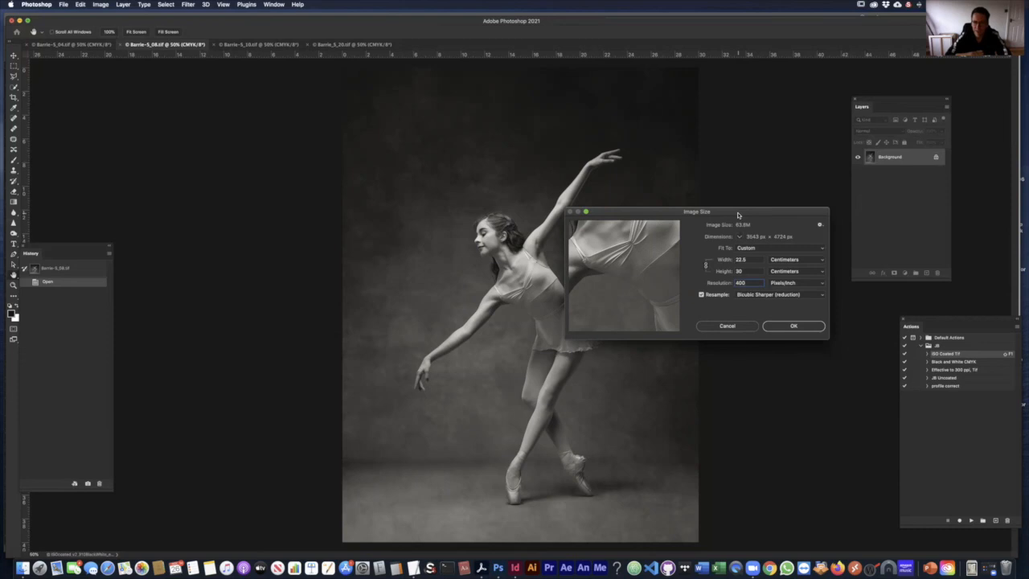
left_click(791, 327)
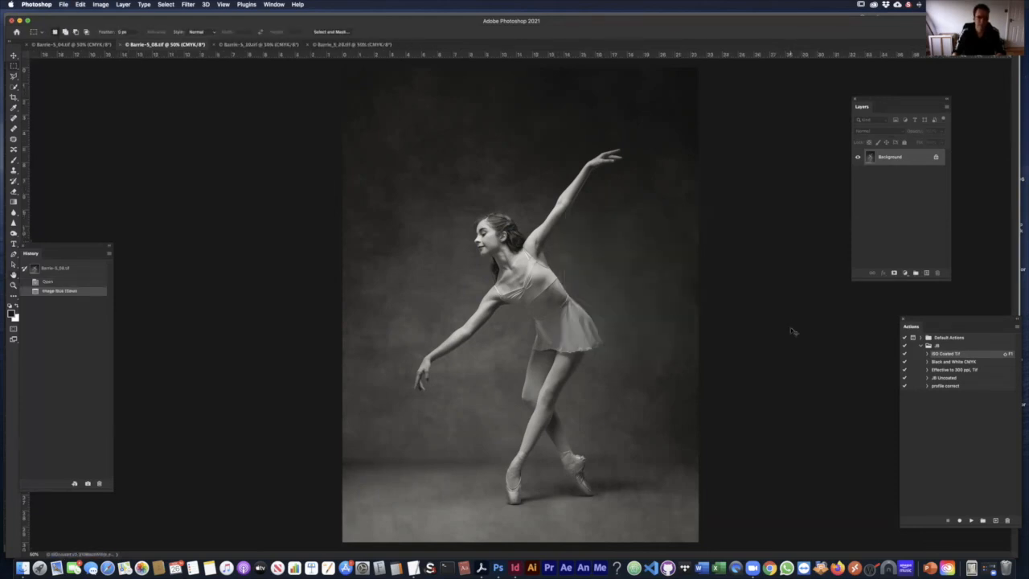
- Switch between InDesign and Photoshop to compare the placed right-page photo's scale, actual resolution and effective resolution with its edited source file
key("super+Tab")
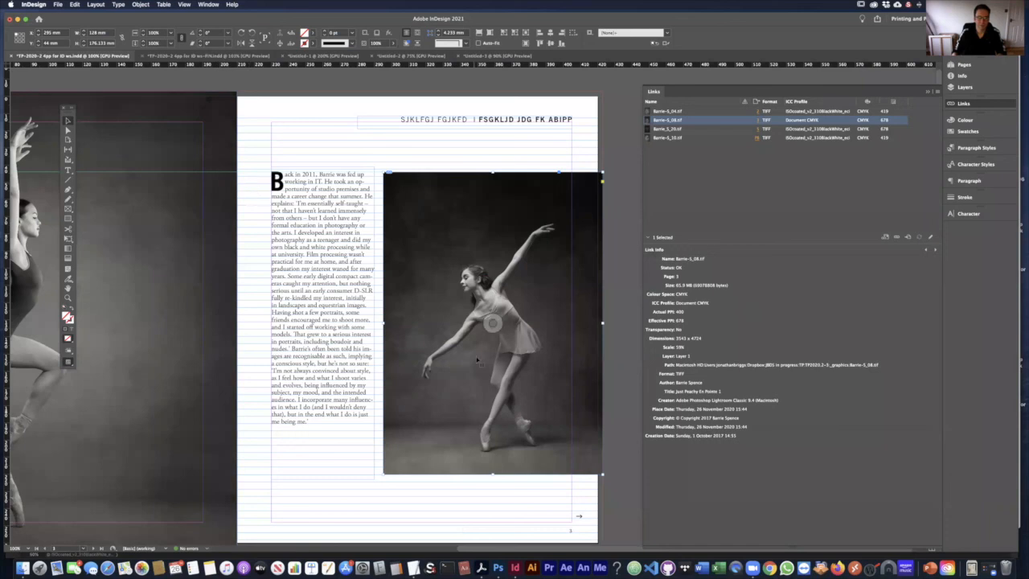
left_click(492, 324)
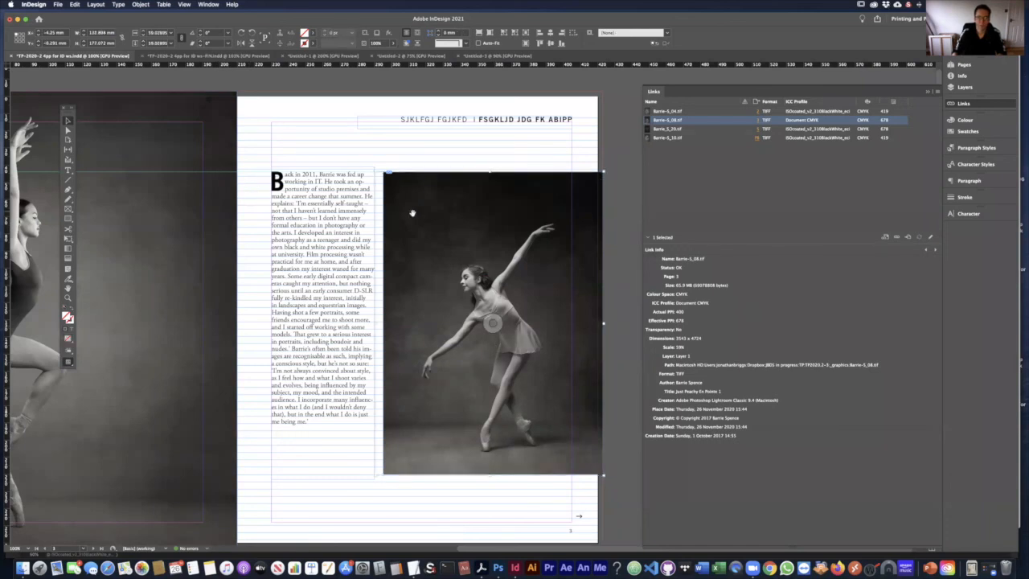
key("super+Tab")
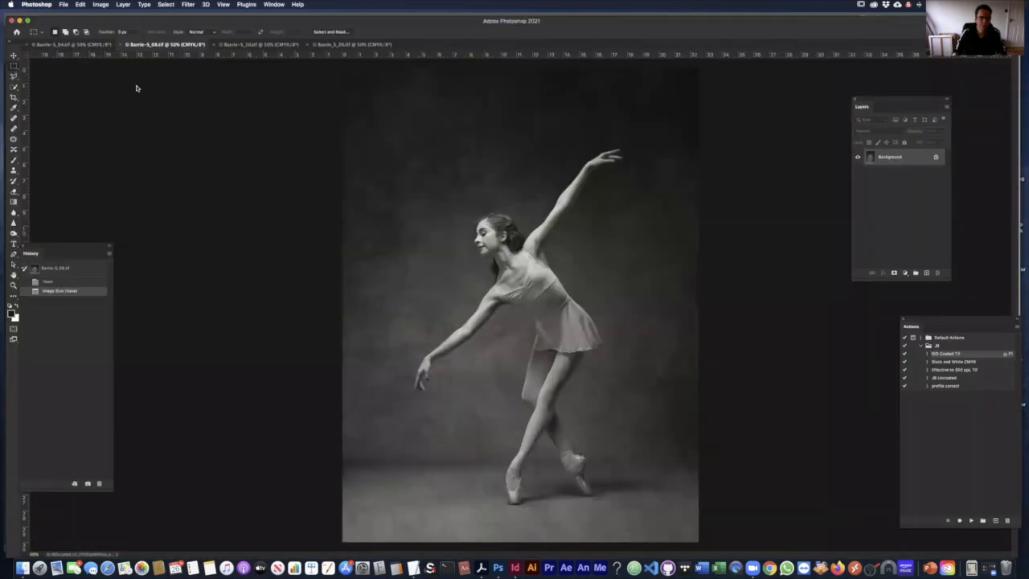
key("s")
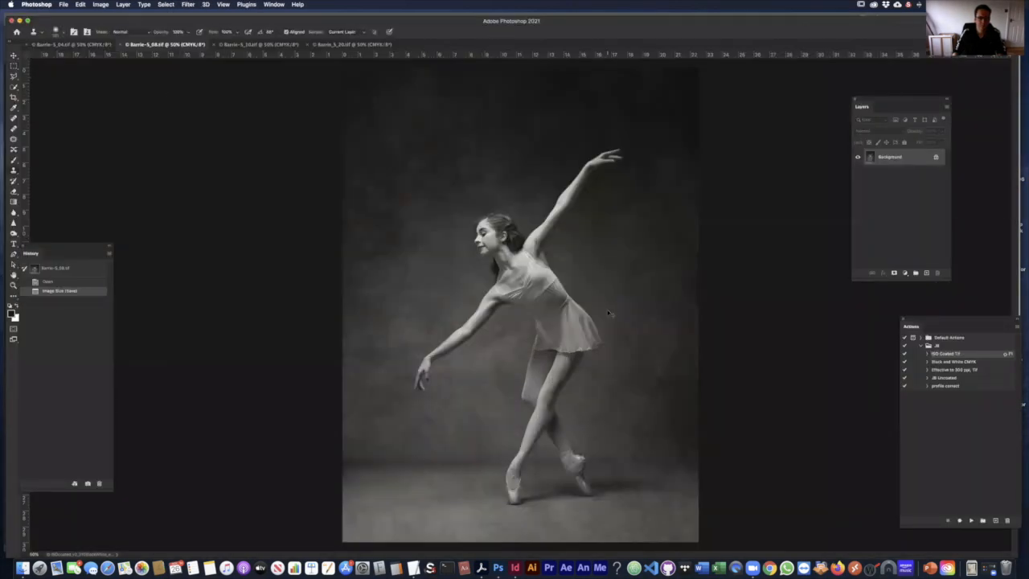
key("super+Tab")
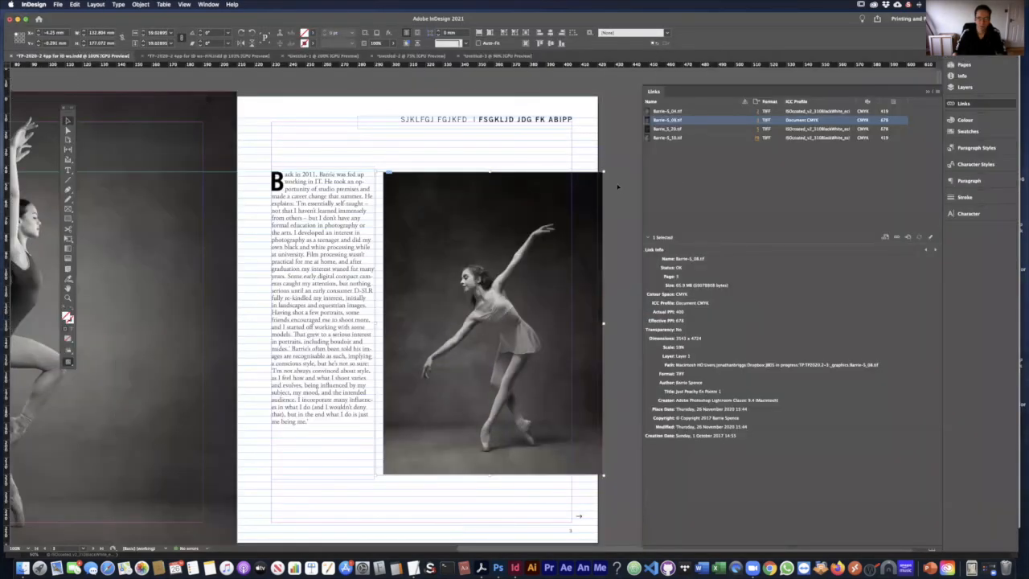
key("super+shift+a")
left_click(494, 322)
key("super+Tab")
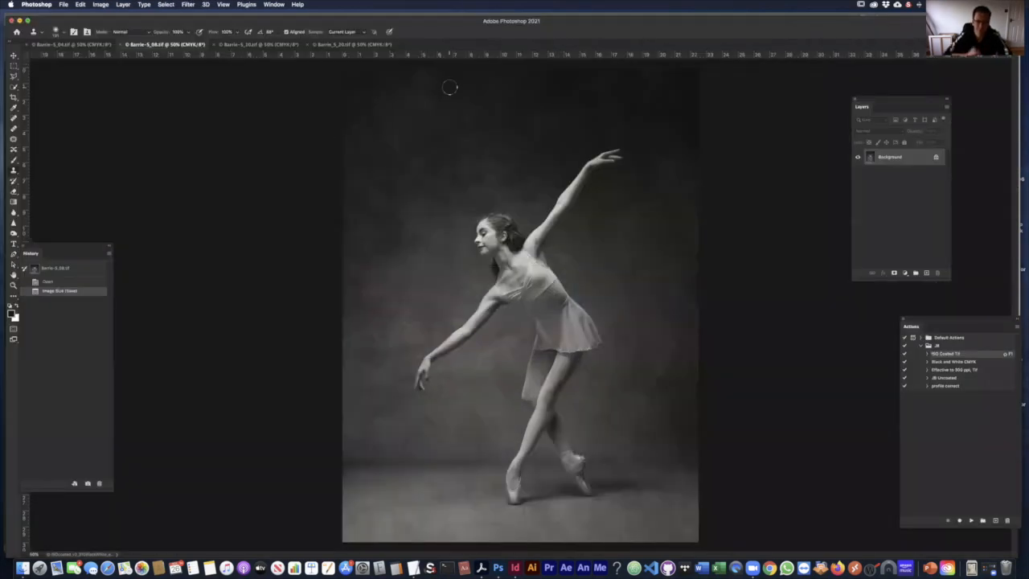
left_click(514, 568)
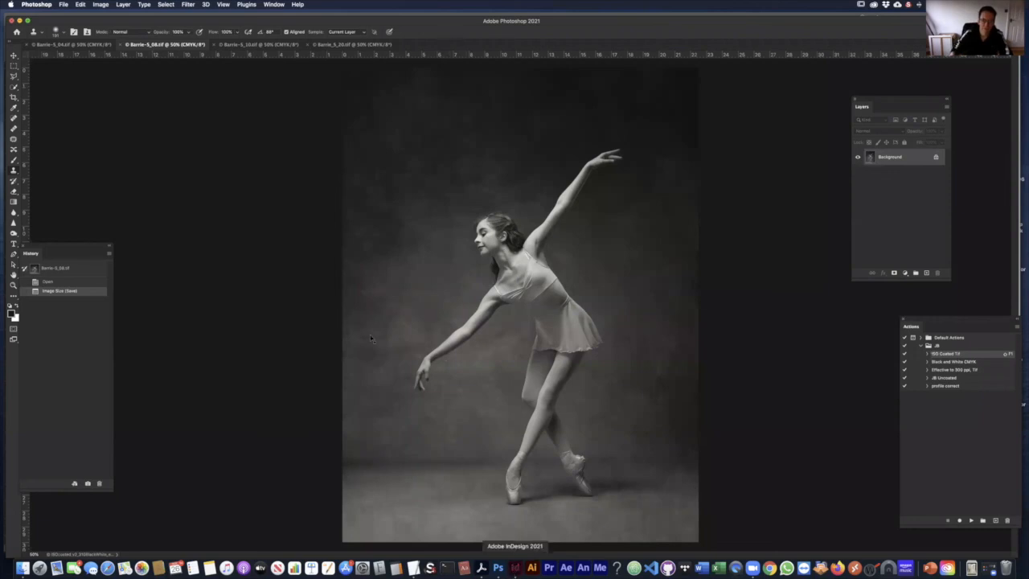
- Return to InDesign, inspect the left-page dancer photo's frame size, image scale and actual and effective resolution, and collapse the link information
left_click_drag(131, 147, 420, 138)
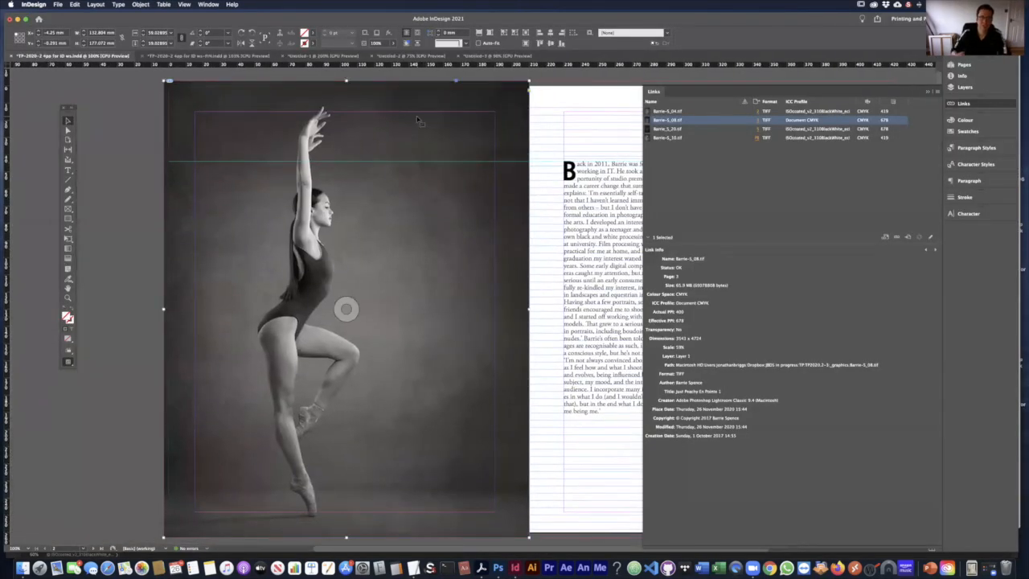
left_click(417, 120)
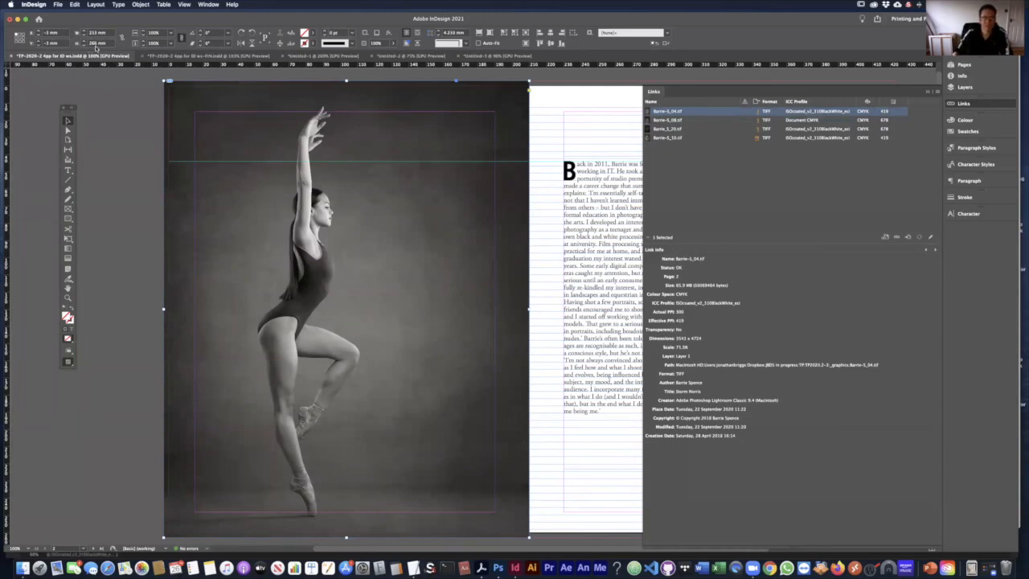
left_click(344, 308)
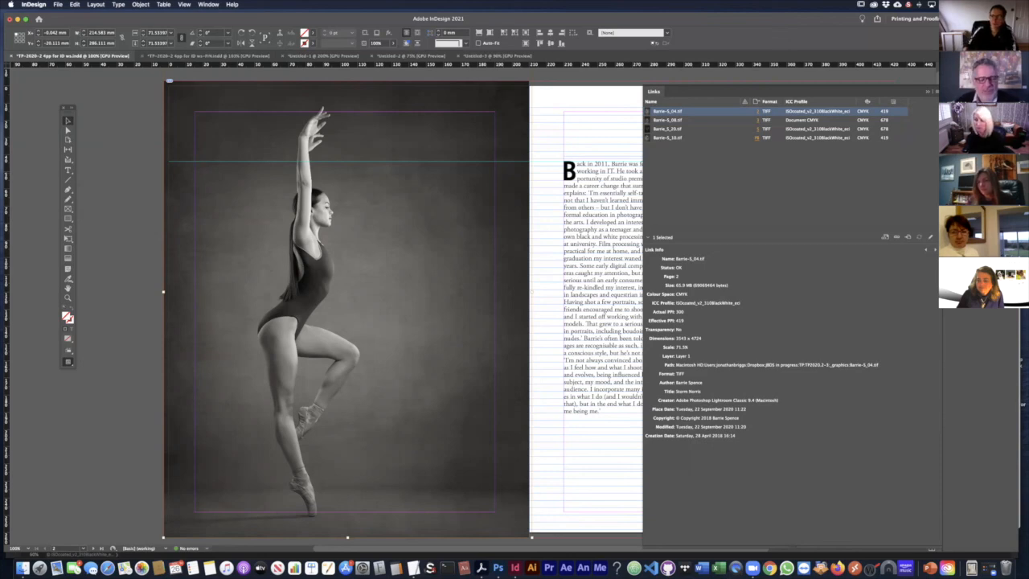
key("super+shift+d")
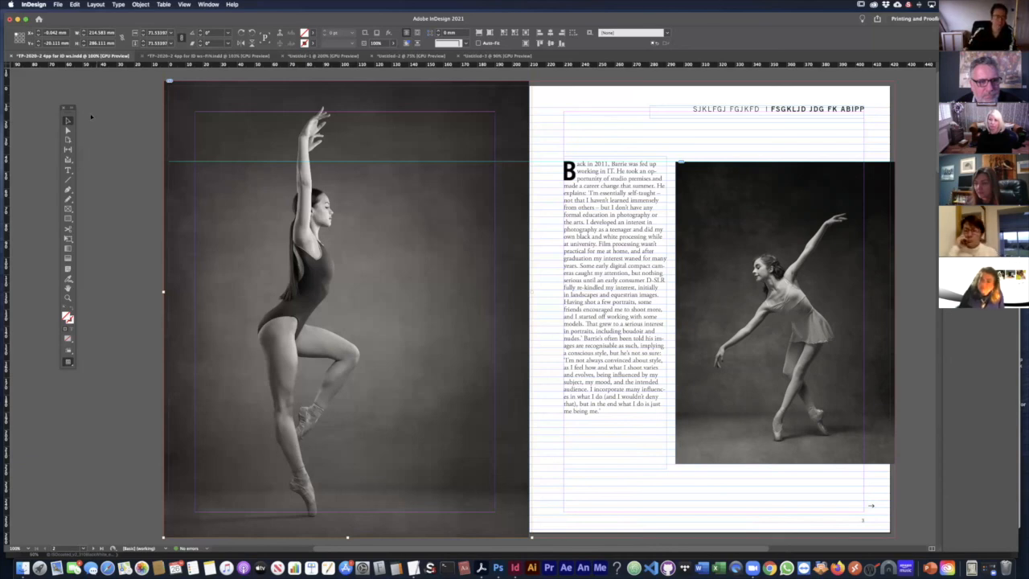
- Review the available Adobe PDF presets for exporting the document, and leave the list without choosing one
left_click(58, 4)
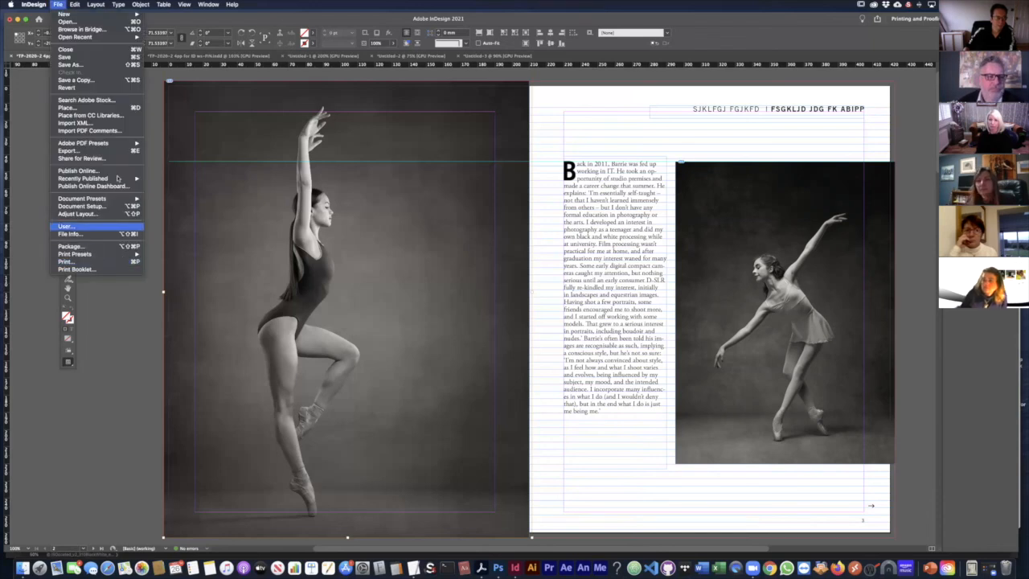
mouse_move(101, 147)
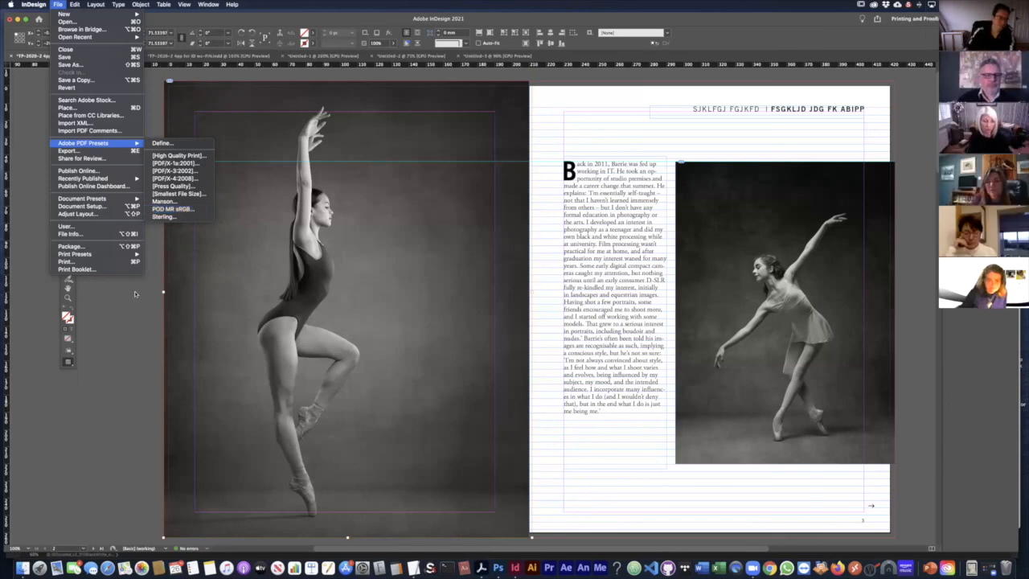
left_click(138, 295)
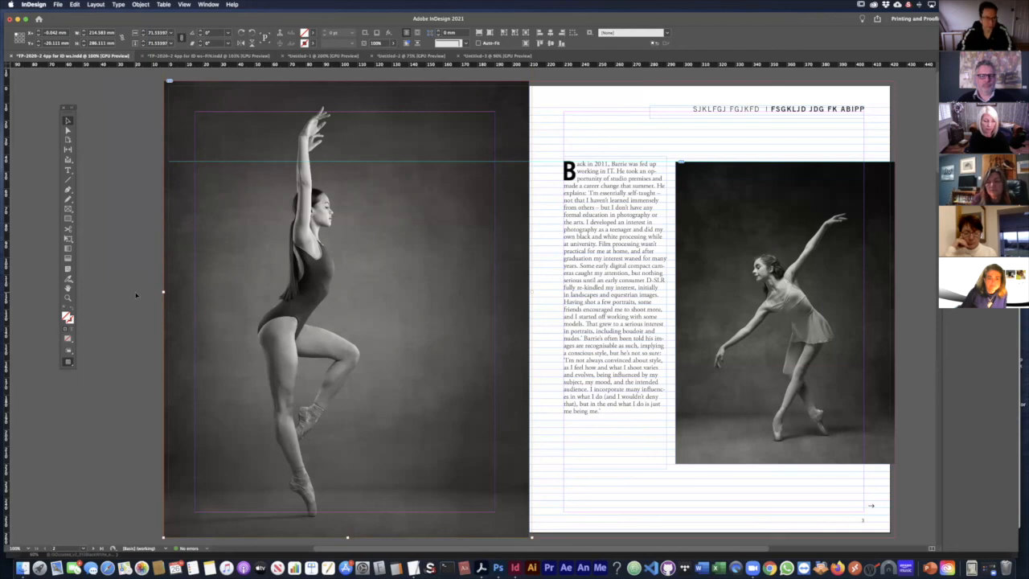